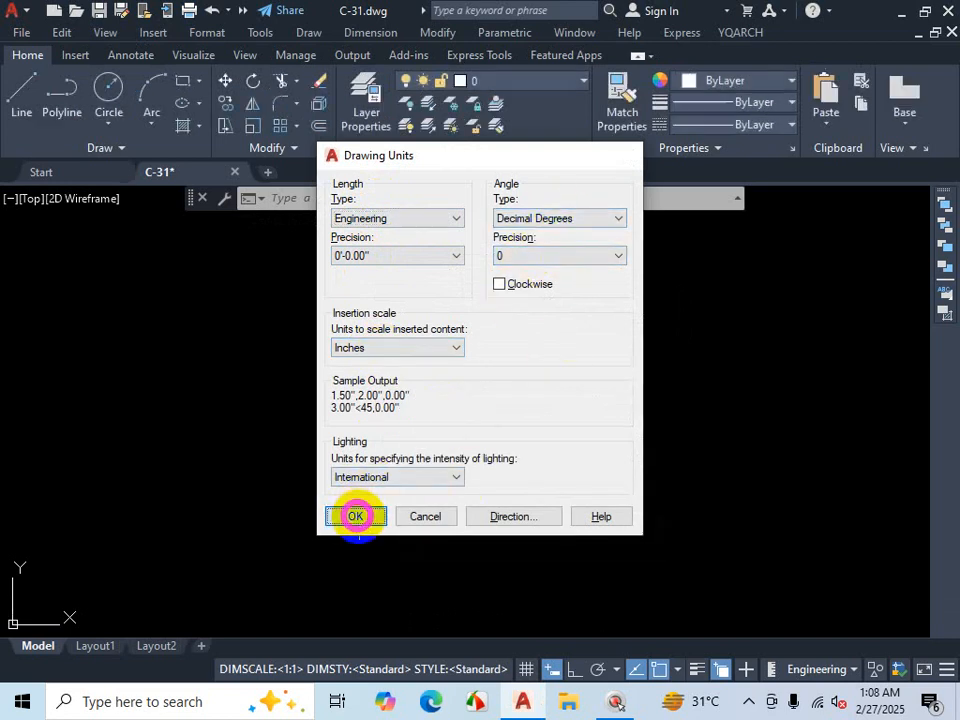
Step: Accept the drawing units and start resetting the model space limits, keeping the default lower-left corner at 0,0
{"action": "left_click", "coordinate": [356, 516]}
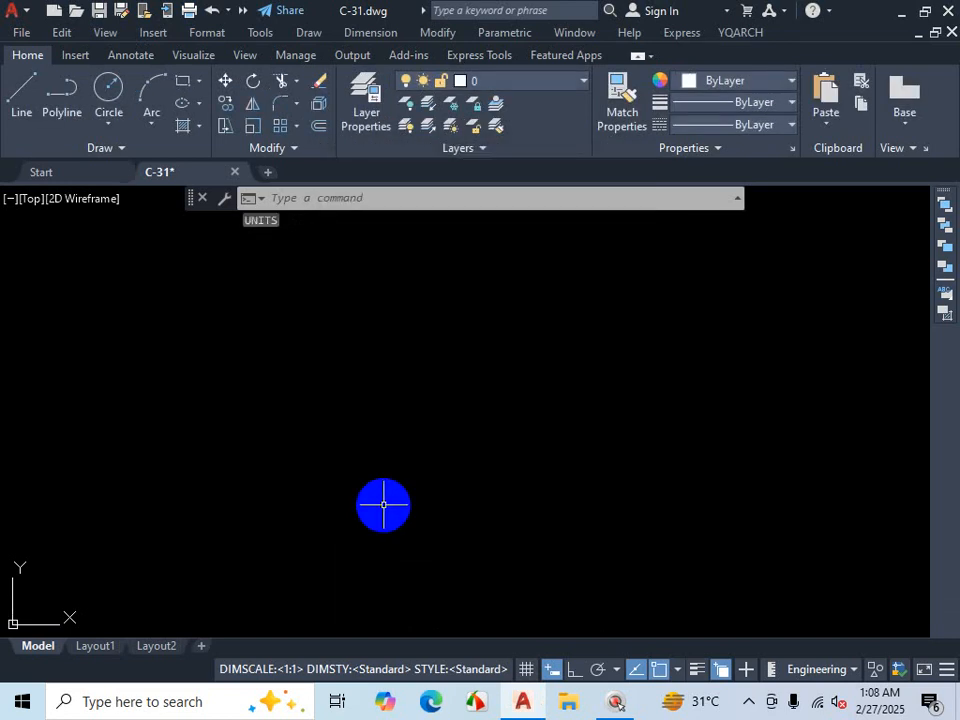
{"action": "type", "text": "L"}
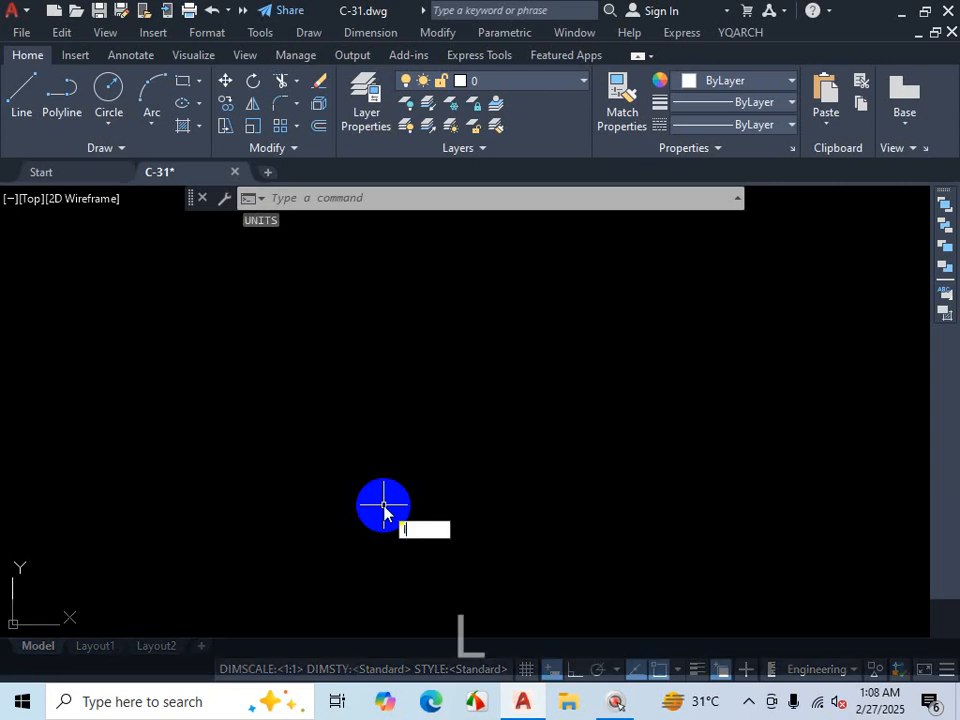
{"action": "type", "text": "IM"}
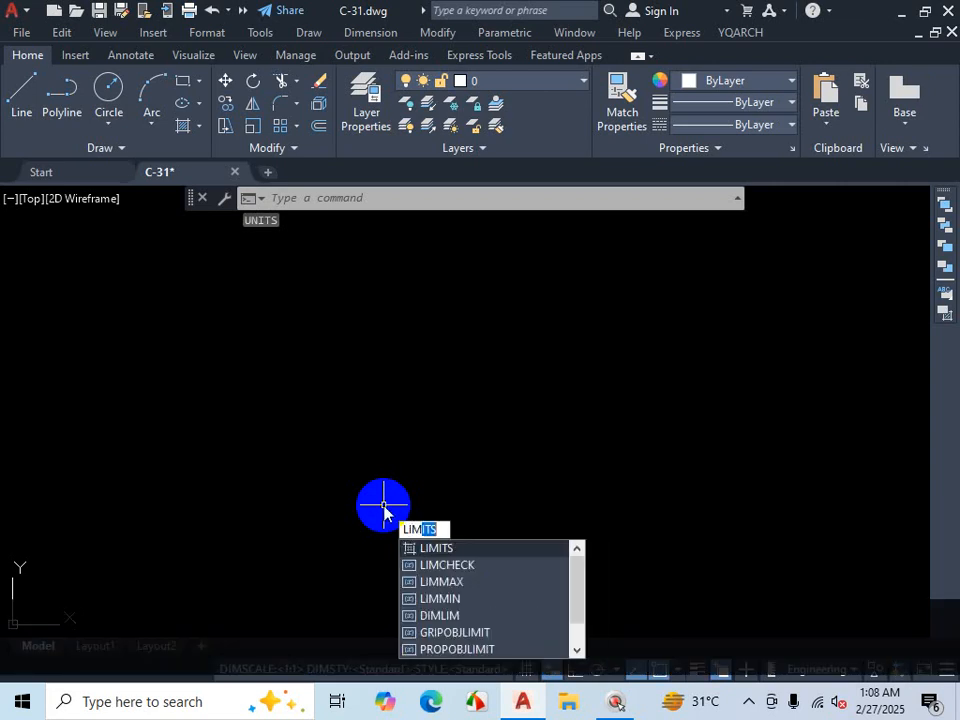
{"action": "key", "text": "Return"}
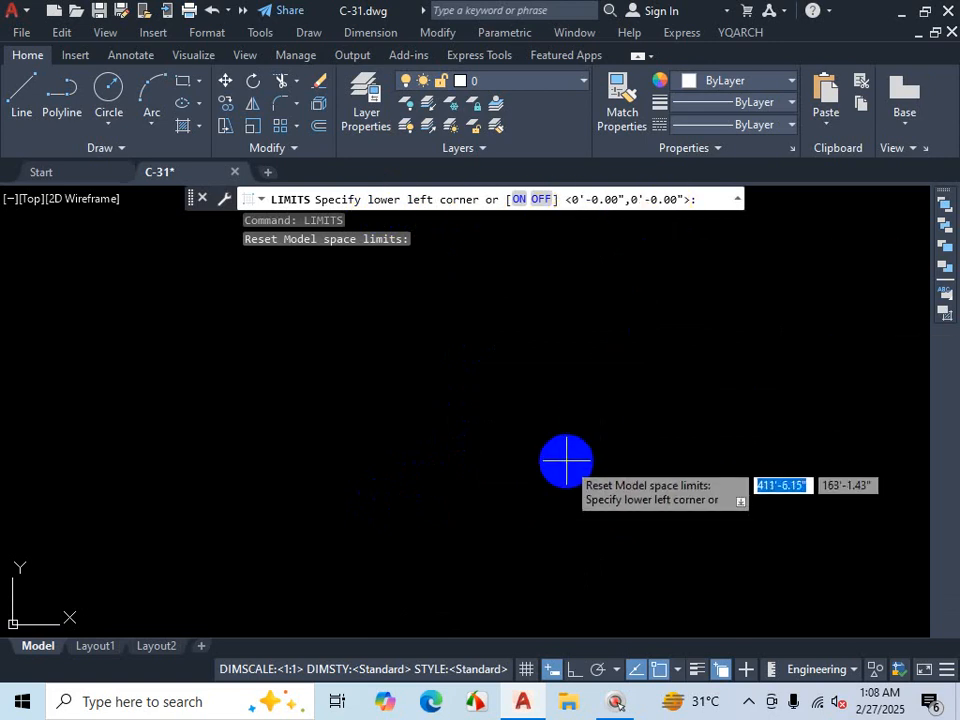
{"action": "key", "text": "Return"}
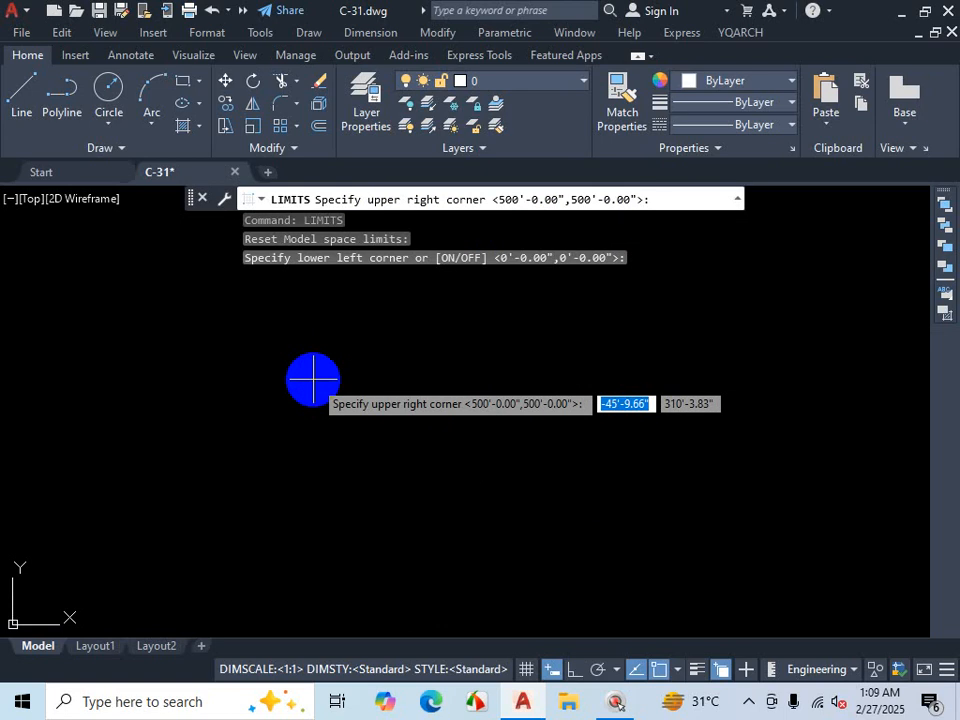
Step: Set the upper-right corner of the model space limits to 400',400'
{"action": "type", "text": "5"}
{"action": "key", "text": "BackSpace"}
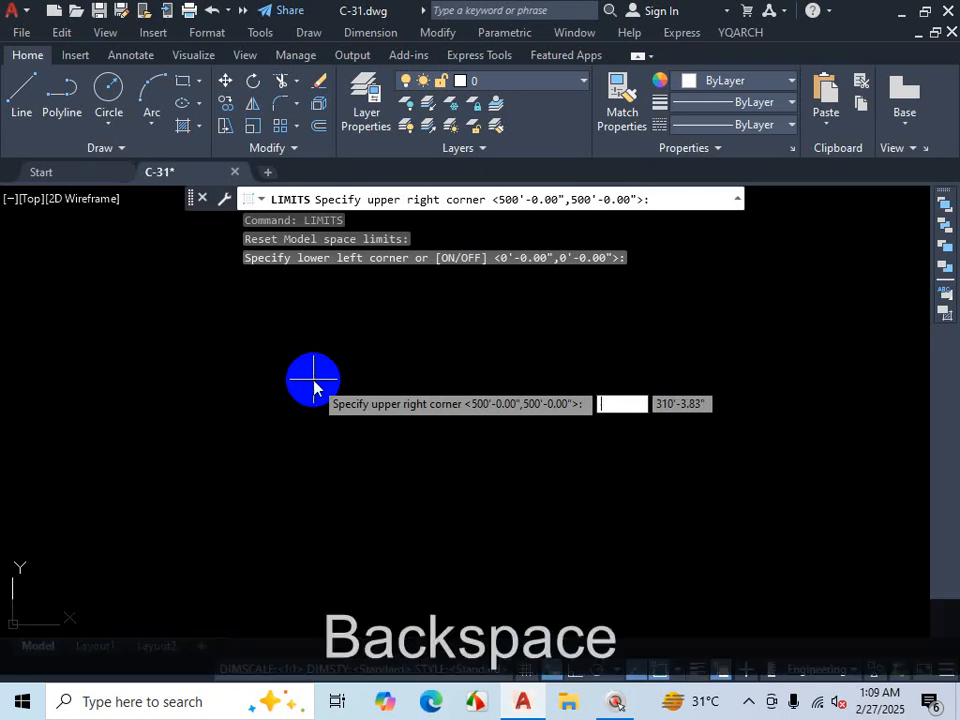
{"action": "type", "text": "400"}
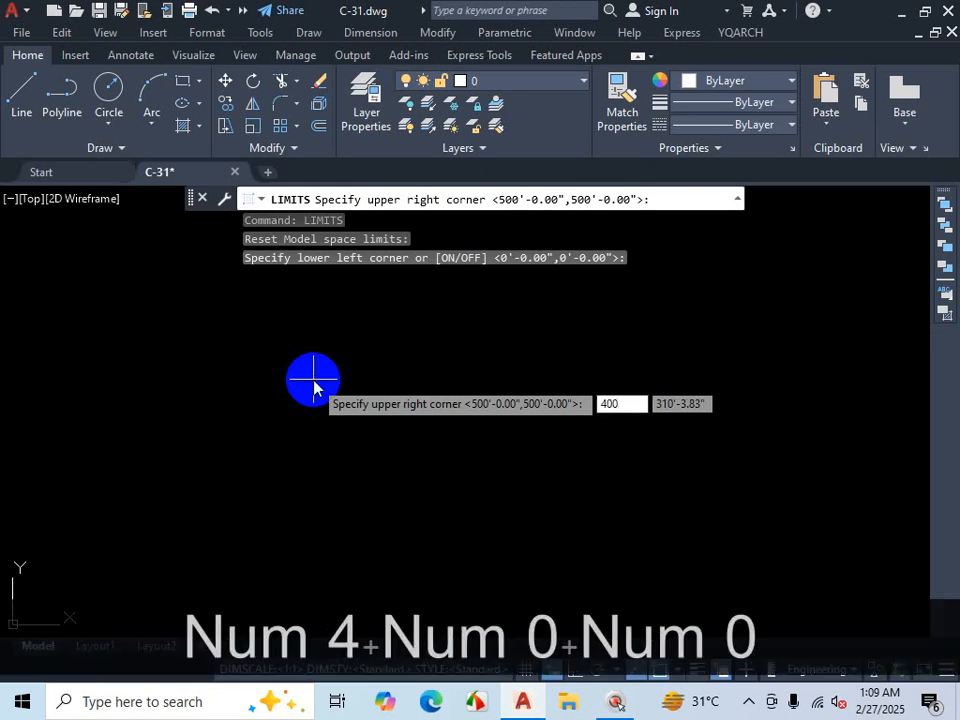
{"action": "type", "text": "'"}
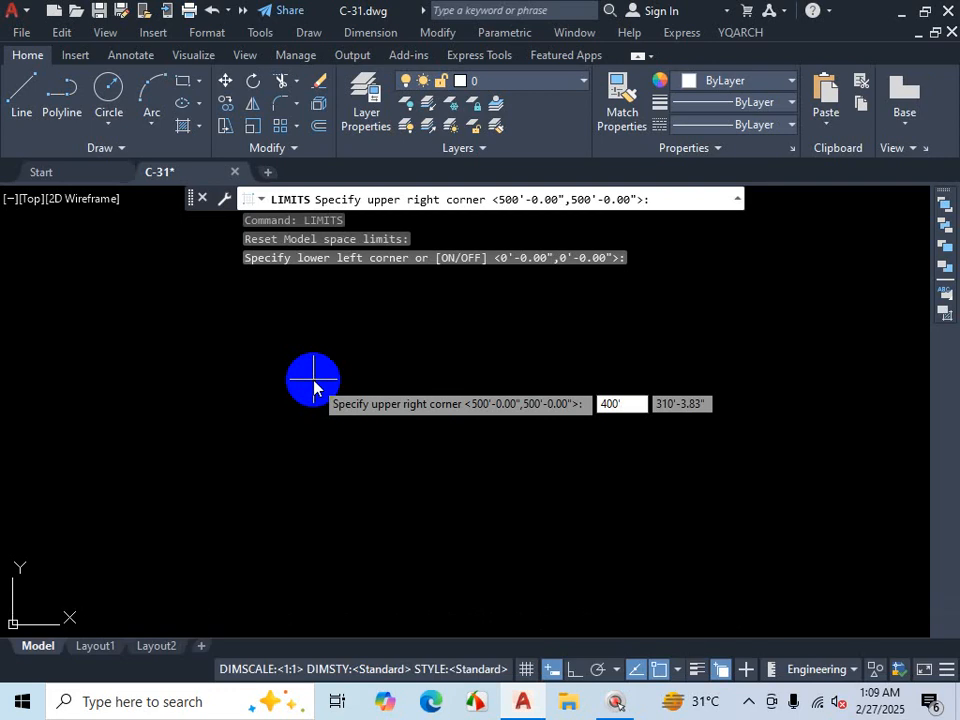
{"action": "key", "text": "Tab"}
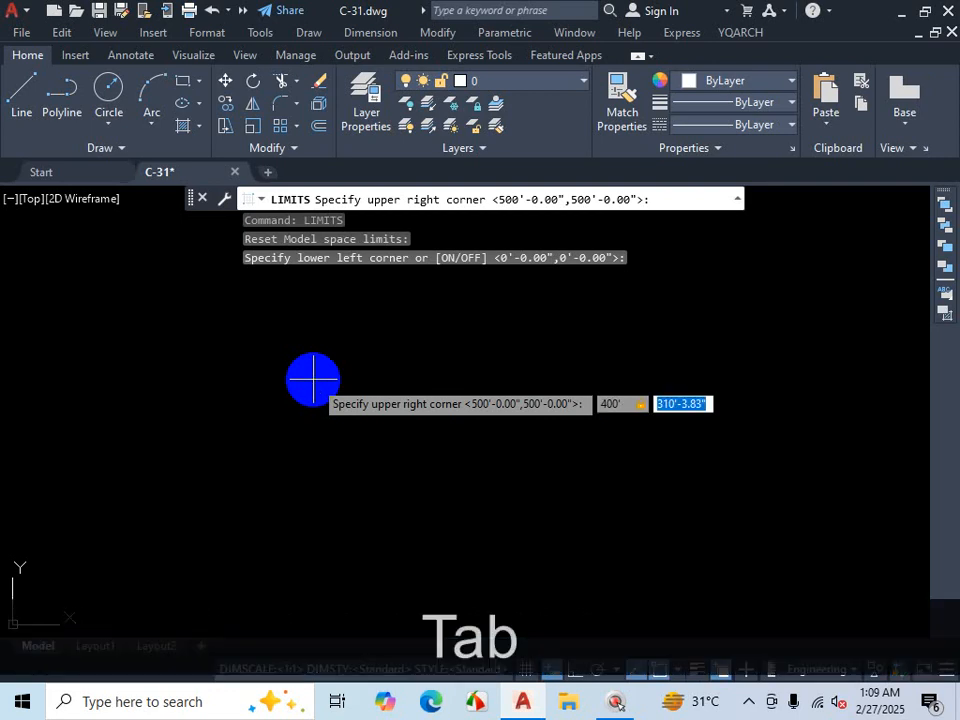
{"action": "type", "text": "400'"}
{"action": "key", "text": "Return"}
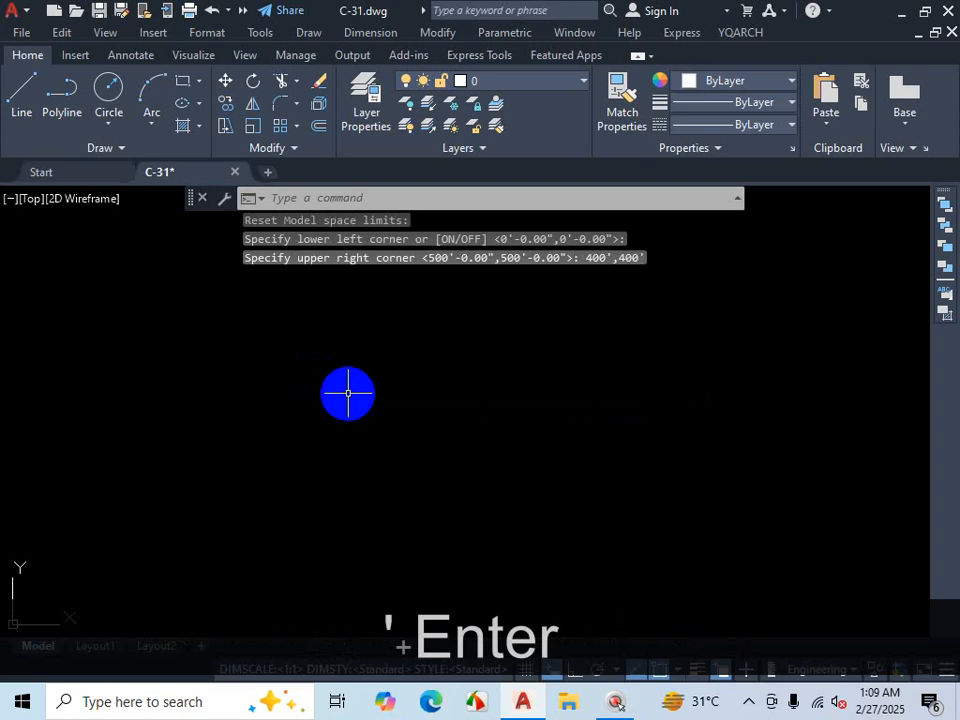
Step: Zoom the view with the All option to fit the new drawing limits
{"action": "type", "text": "Z"}
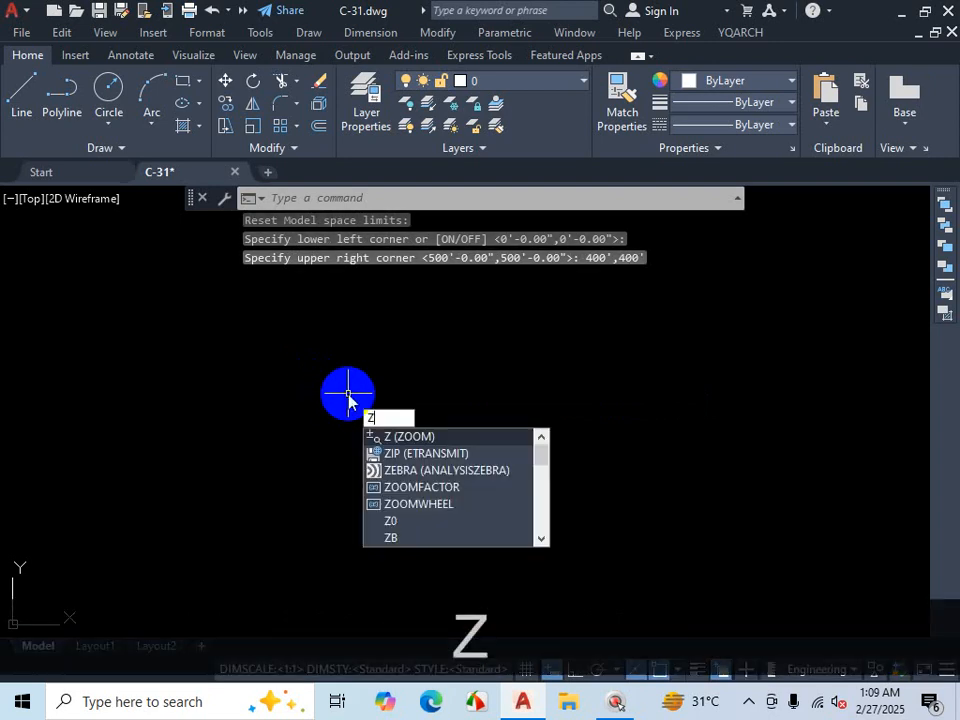
{"action": "key", "text": "Return"}
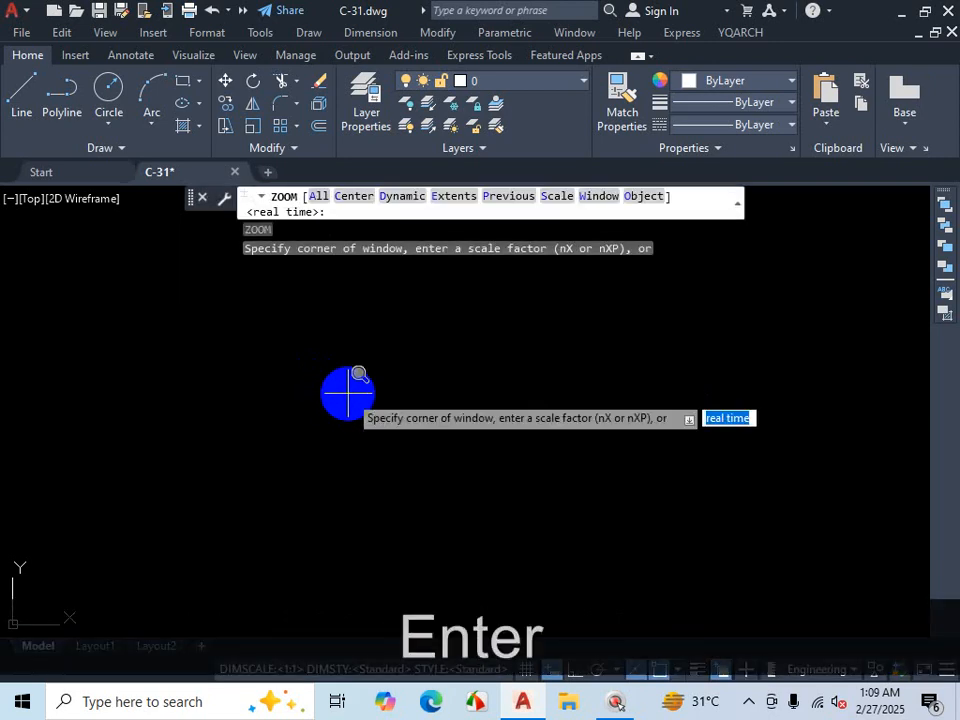
{"action": "type", "text": "a"}
{"action": "key", "text": "Return"}
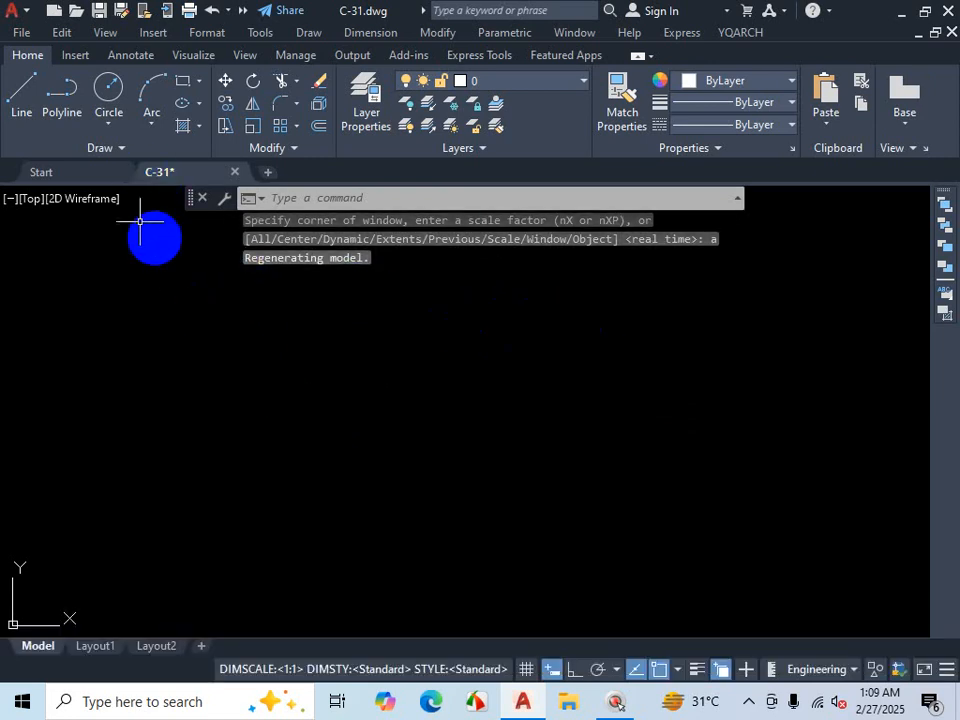
{"action": "left_click", "coordinate": [21, 32]}
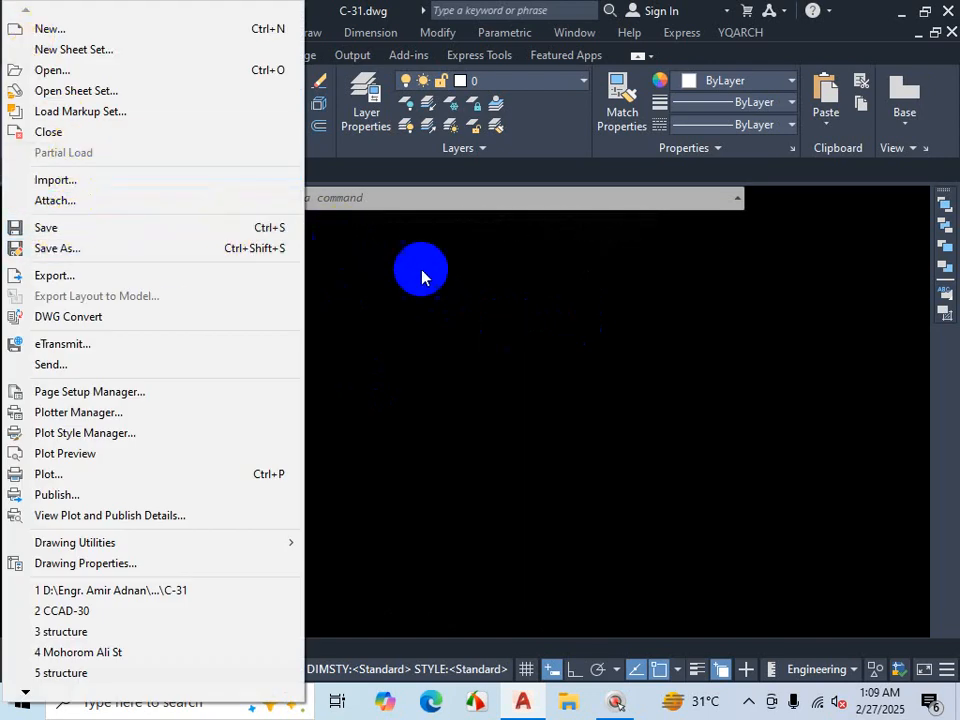
{"action": "left_click", "coordinate": [748, 701]}
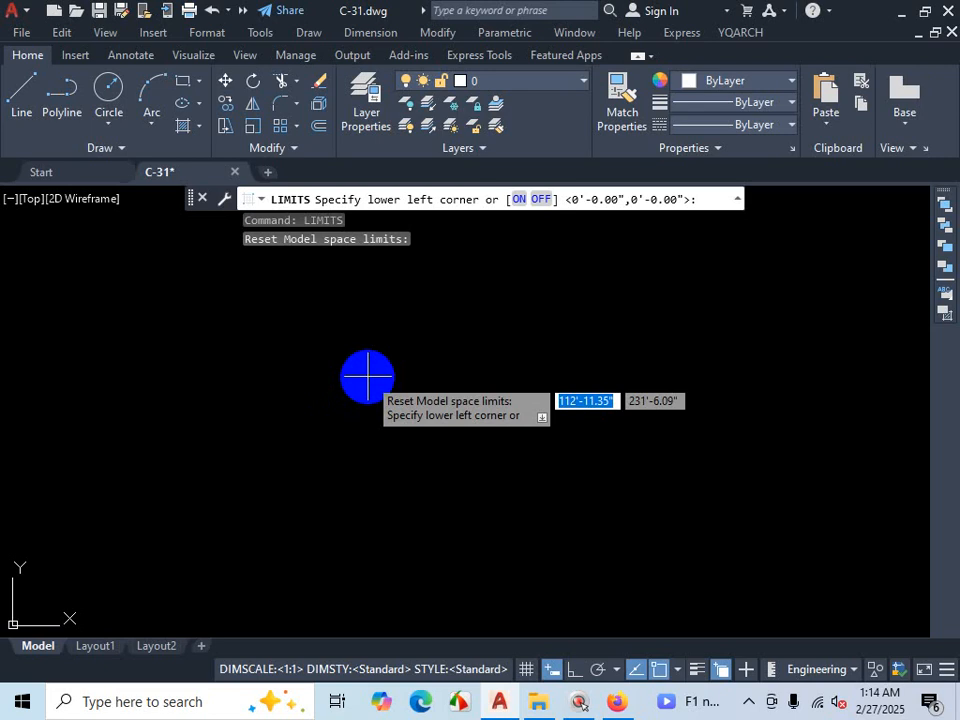
Step: Enter 10,10 as the X and Y values for the lower-left corner of the model space limits
{"action": "type", "text": "10"}
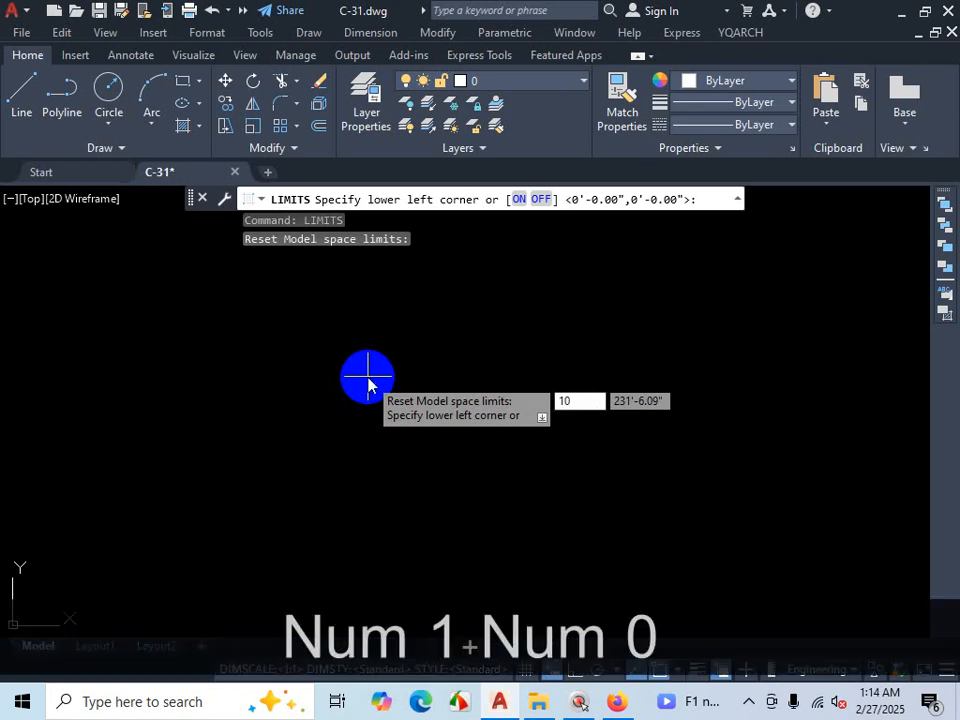
{"action": "key", "text": "Tab"}
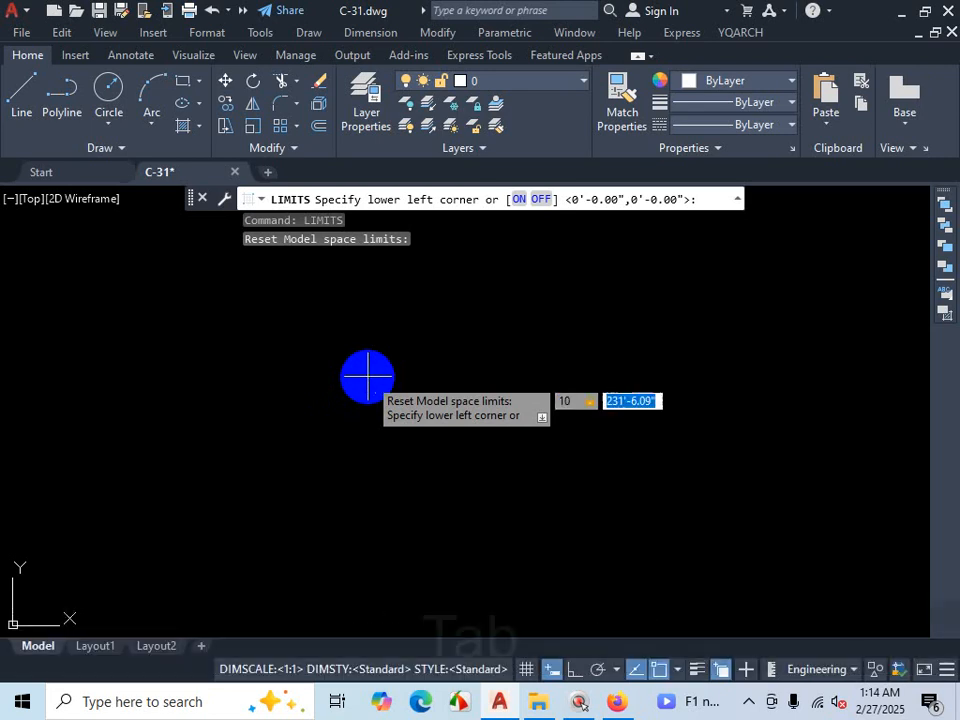
{"action": "type", "text": "10"}
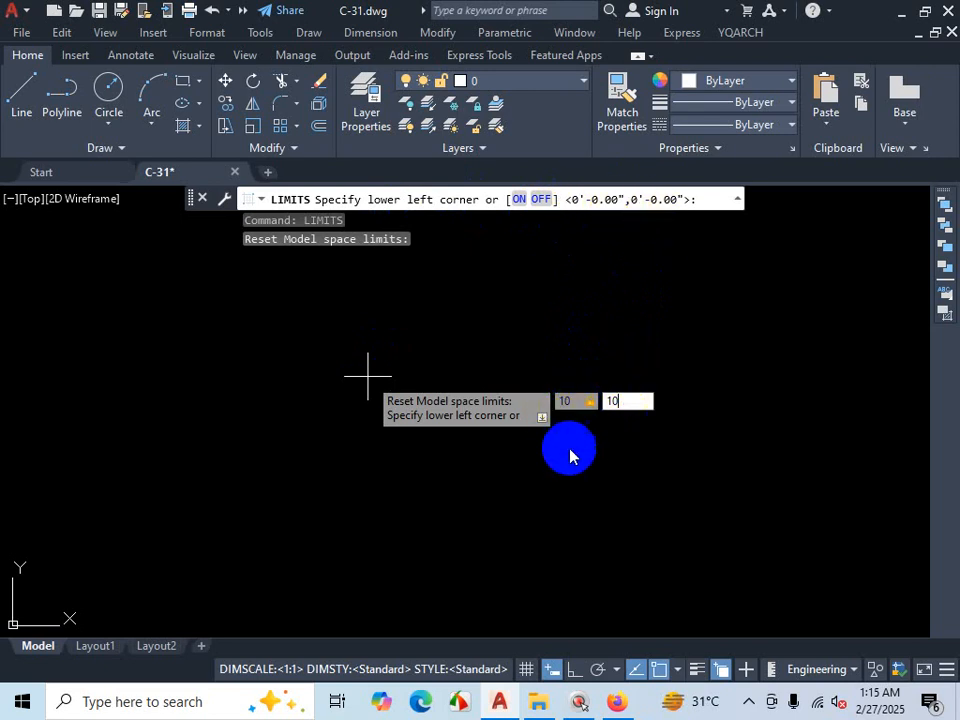
Step: Replace both coordinates of the lower-left limits corner with 0
{"action": "key", "text": "Tab"}
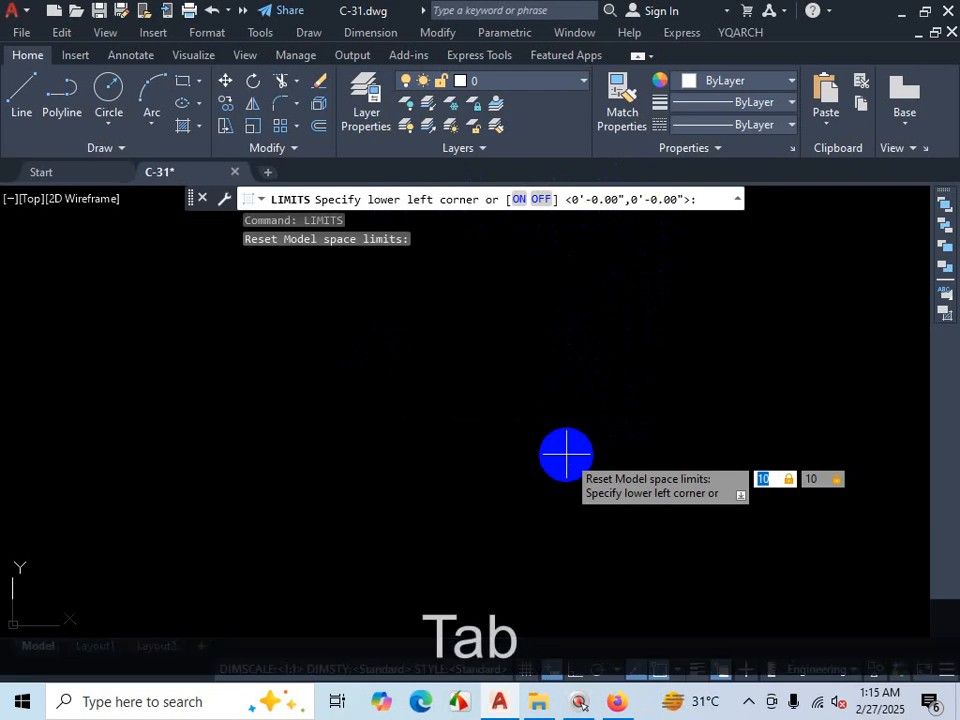
{"action": "type", "text": "0"}
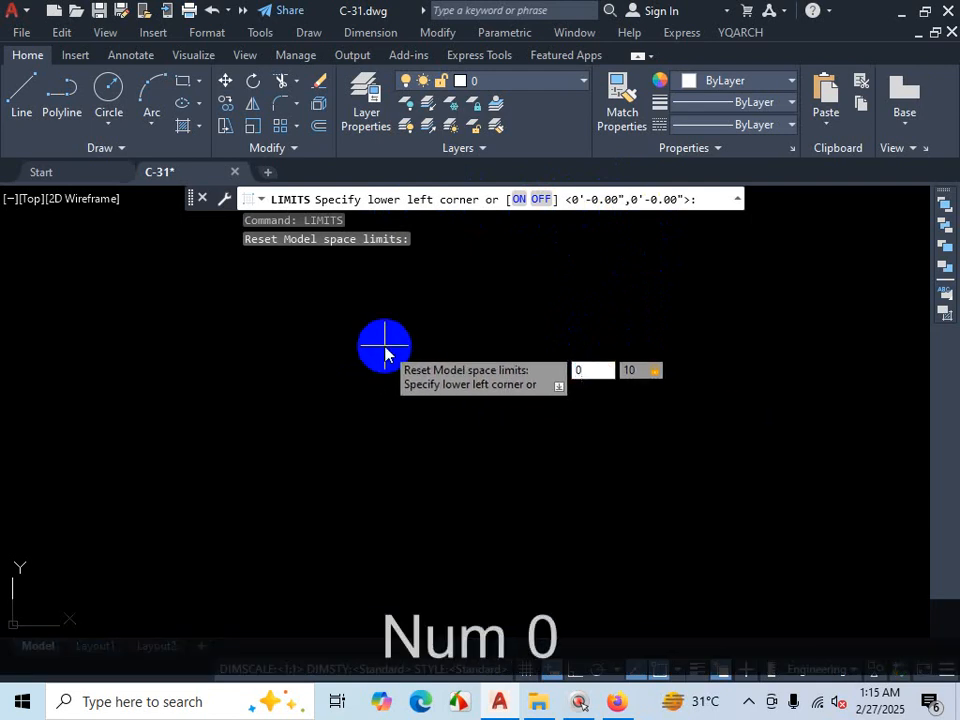
{"action": "key", "text": "Tab"}
{"action": "type", "text": "0"}
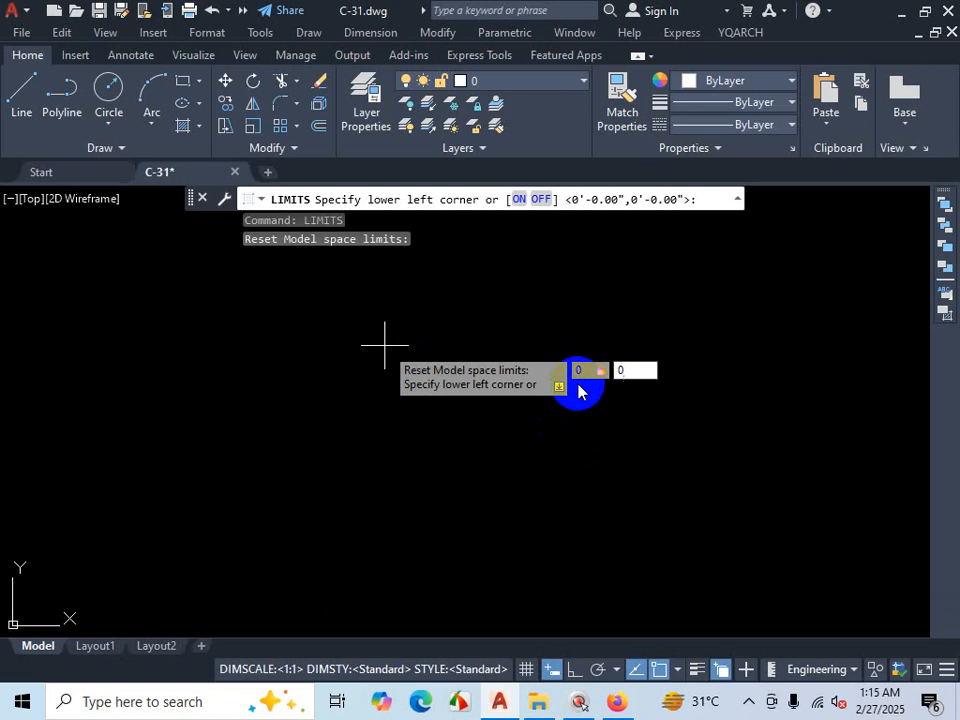
{"action": "left_click", "coordinate": [620, 370]}
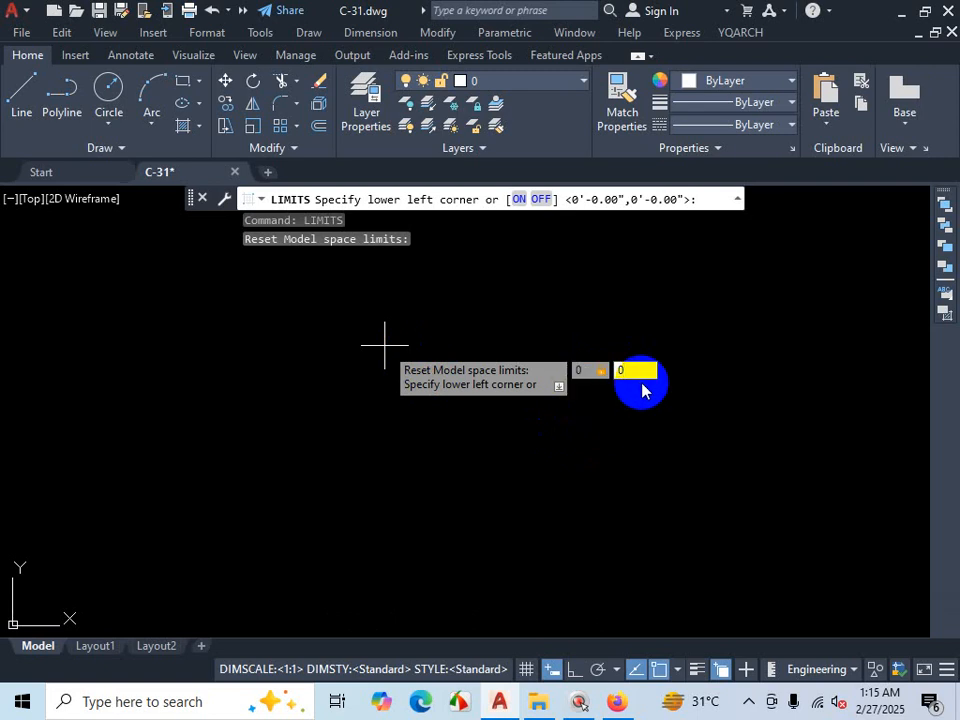
{"action": "key", "text": "ctrl+1"}
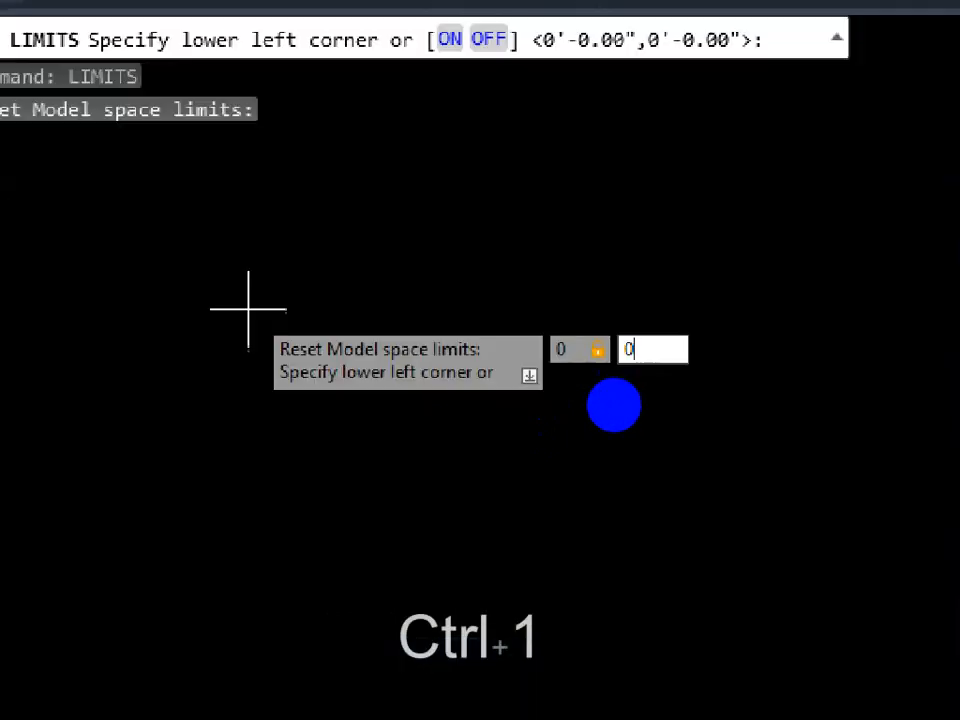
{"action": "mouse_move", "coordinate": [602, 407]}
{"action": "left_mouse_down"}
{"action": "mouse_move", "coordinate": [617, 424]}
{"action": "mouse_move", "coordinate": [641, 390]}
{"action": "mouse_move", "coordinate": [649, 420]}
{"action": "left_mouse_up"}
{"action": "mouse_move", "coordinate": [565, 325]}
{"action": "left_mouse_down"}
{"action": "mouse_move", "coordinate": [589, 377]}
{"action": "mouse_move", "coordinate": [579, 347]}
{"action": "mouse_move", "coordinate": [596, 321]}
{"action": "mouse_move", "coordinate": [638, 352]}
{"action": "left_mouse_up"}
{"action": "mouse_move", "coordinate": [680, 305]}
{"action": "left_mouse_down"}
{"action": "mouse_move", "coordinate": [660, 330]}
{"action": "mouse_move", "coordinate": [652, 296]}
{"action": "mouse_move", "coordinate": [700, 285]}
{"action": "mouse_move", "coordinate": [680, 332]}
{"action": "left_mouse_up"}
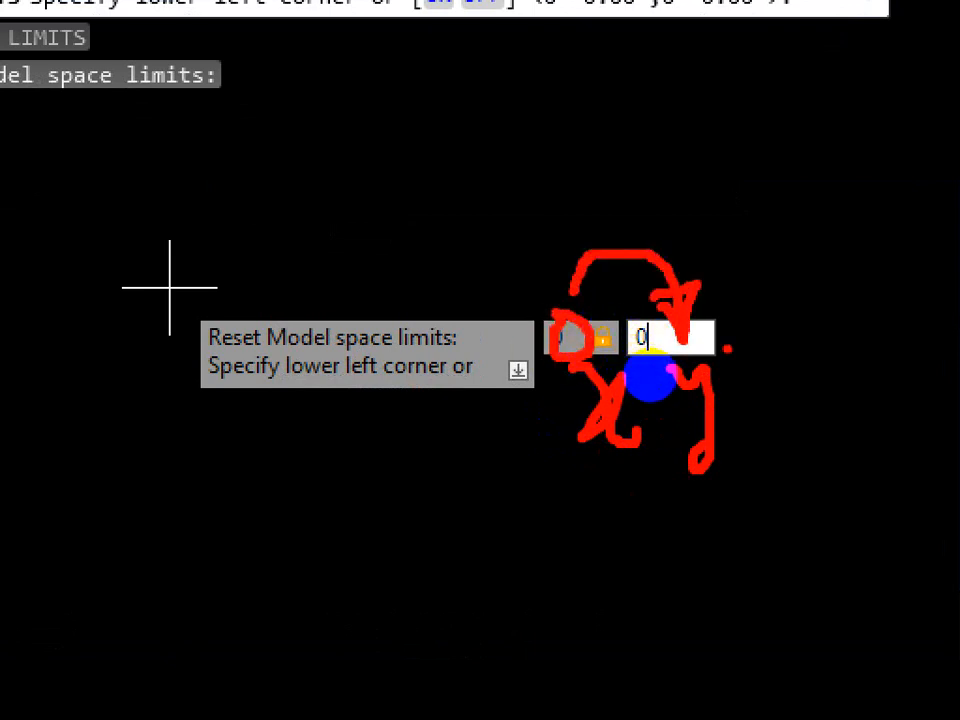
{"action": "left_click_drag", "start_coordinate": [735, 200], "coordinate": [855, 186]}
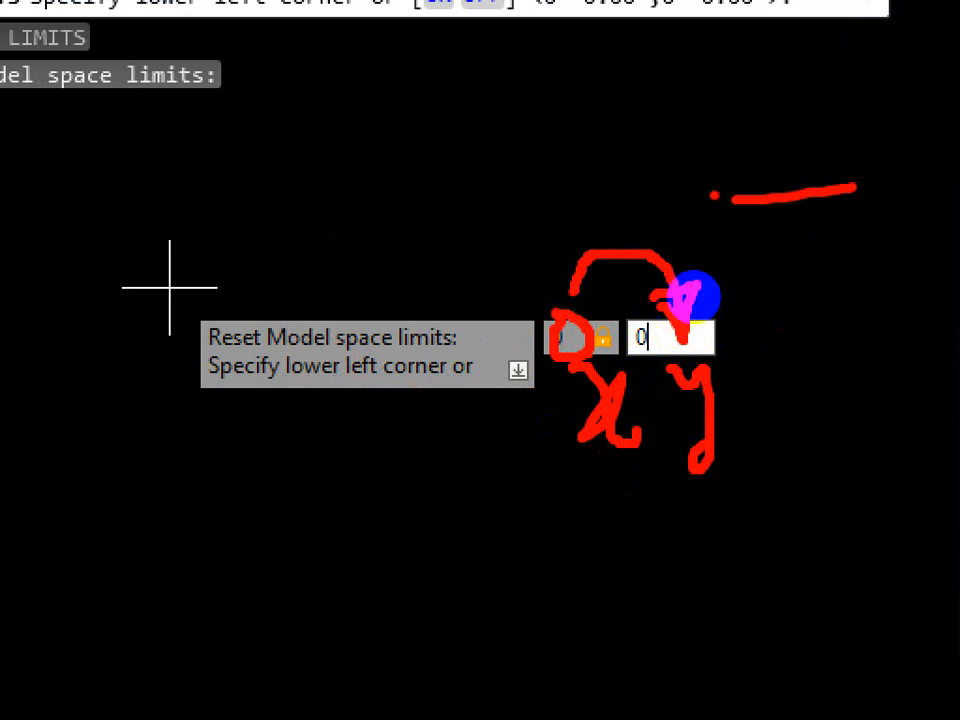
{"action": "left_click_drag", "start_coordinate": [781, 196], "coordinate": [805, 308]}
{"action": "left_click", "coordinate": [868, 231]}
{"action": "left_click_drag", "start_coordinate": [868, 231], "coordinate": [894, 237]}
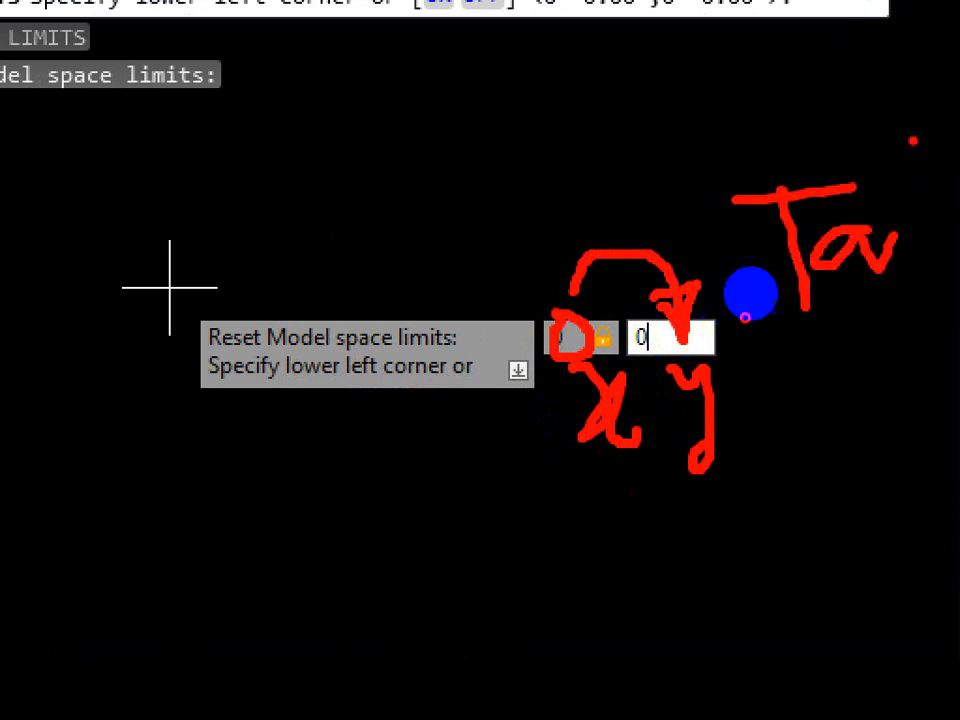
{"action": "mouse_move", "coordinate": [912, 128]}
{"action": "left_mouse_down"}
{"action": "mouse_move", "coordinate": [959, 165]}
{"action": "mouse_move", "coordinate": [916, 217]}
{"action": "left_mouse_up"}
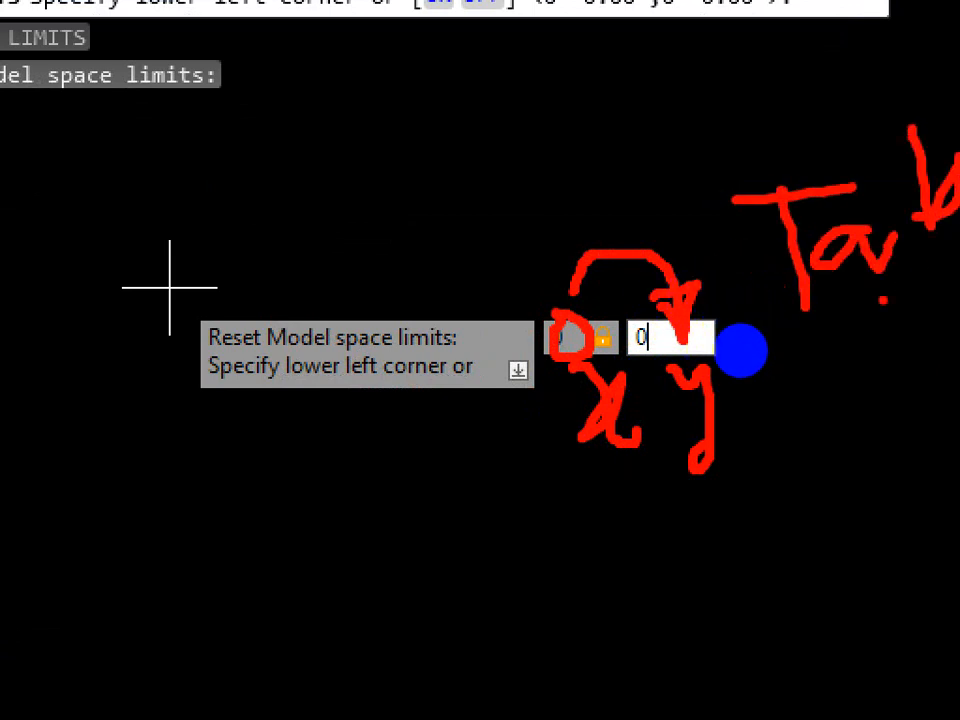
{"action": "key", "text": "Escape"}
Step: Re-enter 0,0 for the lower-left corner of the model space limits and accept it
{"action": "left_click", "coordinate": [576, 336]}
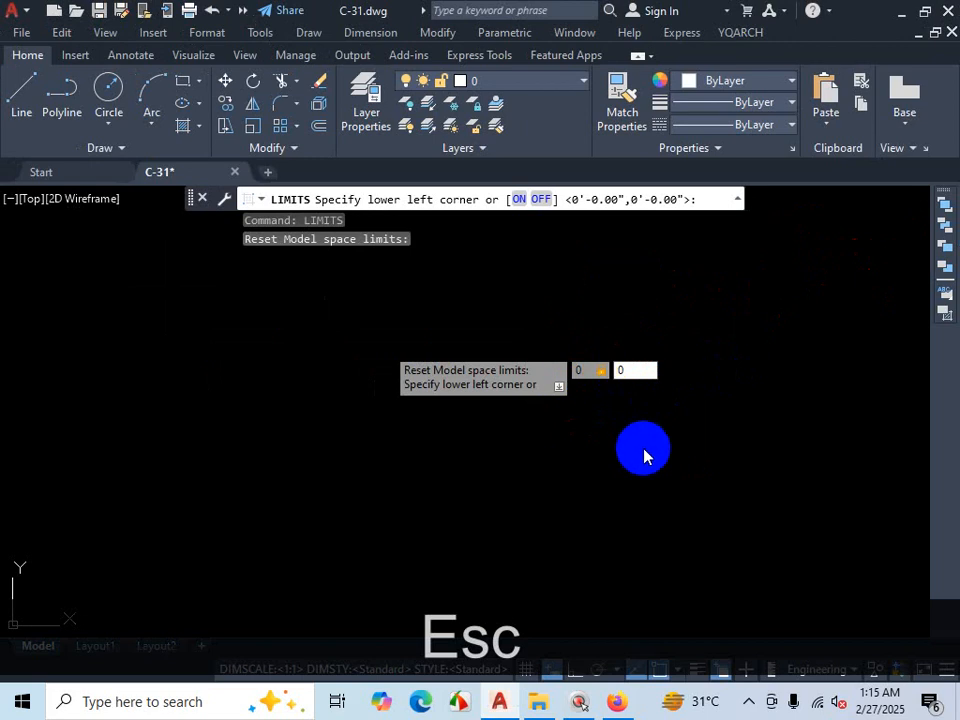
{"action": "key", "text": "Tab"}
{"action": "type", "text": "0"}
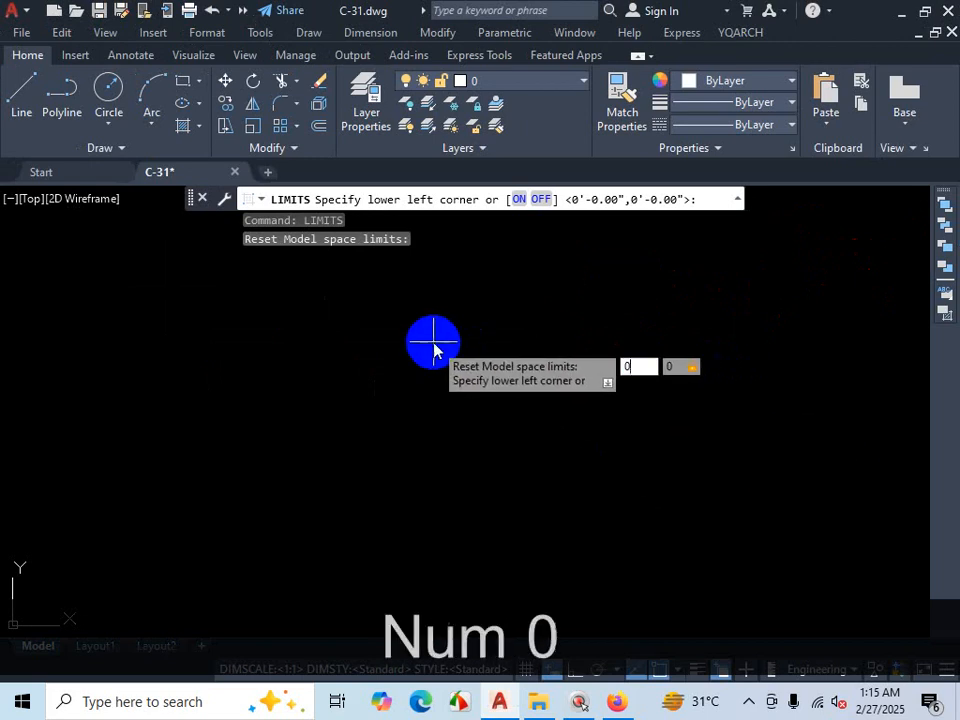
{"action": "key", "text": "Tab"}
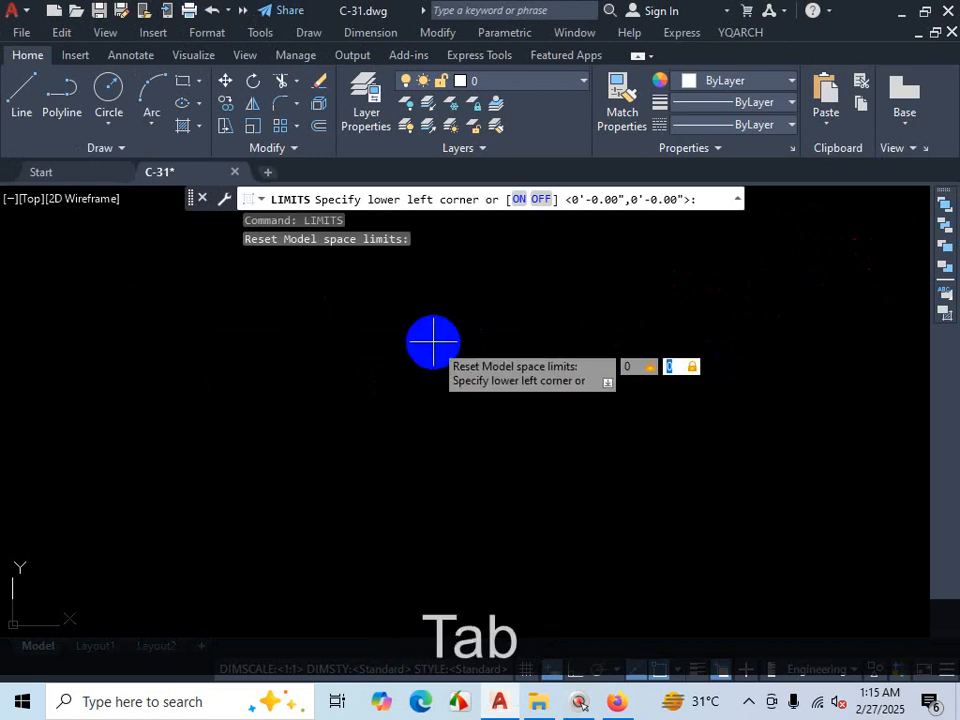
{"action": "type", "text": "0"}
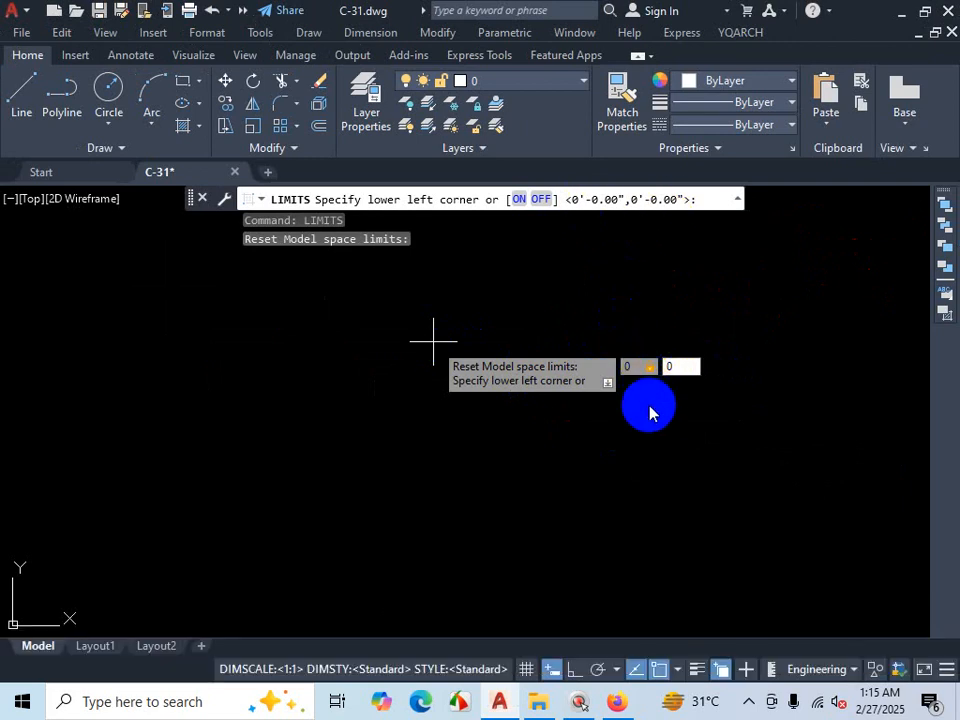
{"action": "key", "text": "Return"}
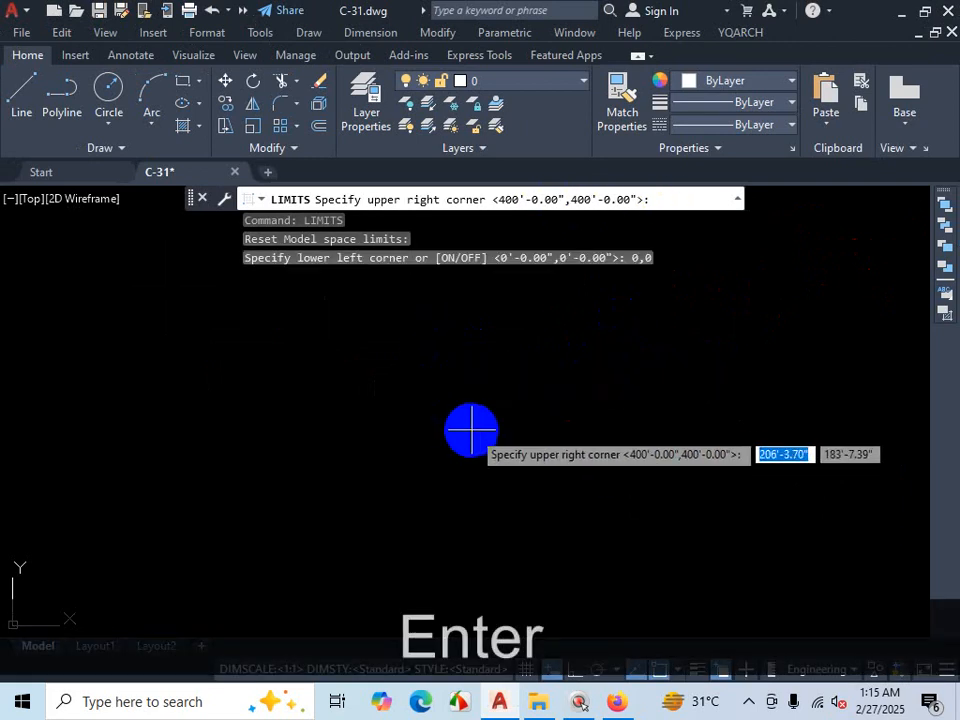
{"action": "left_click", "coordinate": [745, 706]}
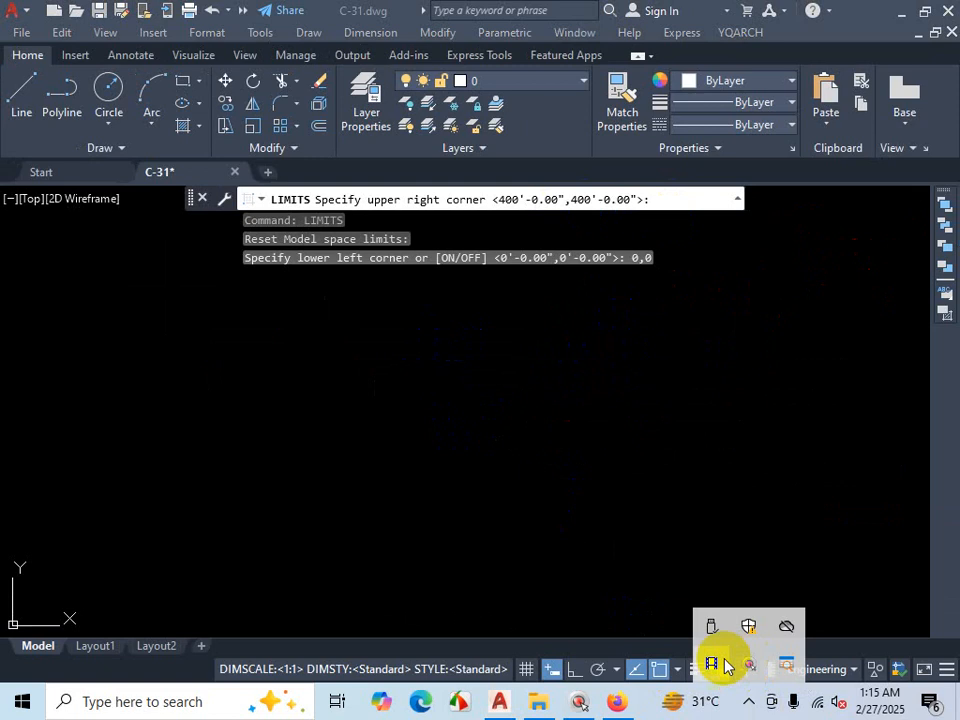
{"action": "left_click", "coordinate": [386, 205]}
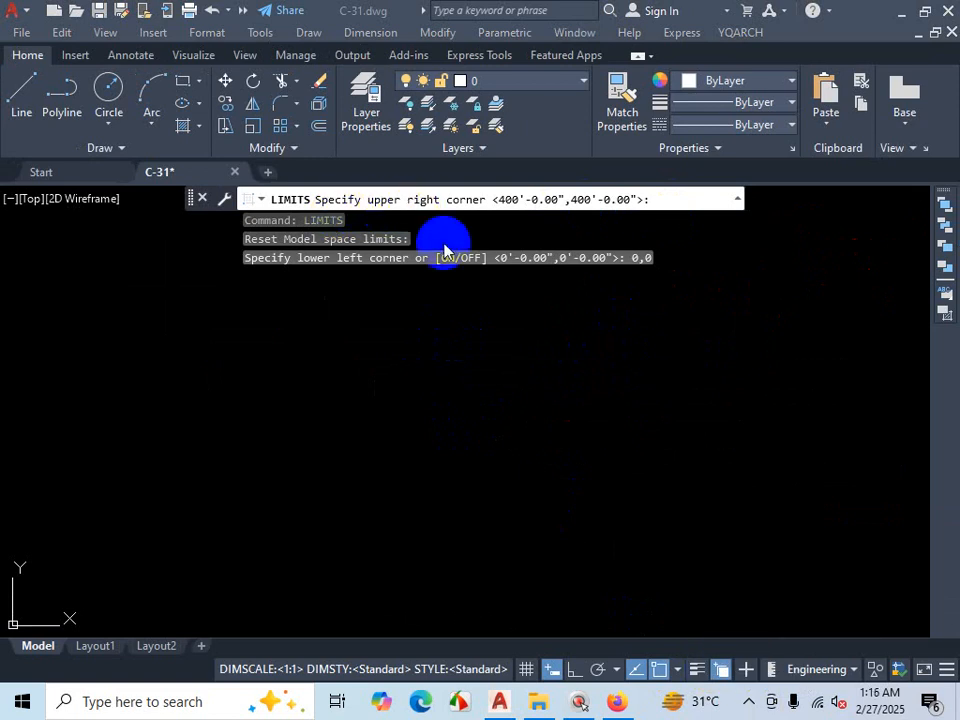
{"action": "key", "text": "ctrl"}
{"action": "key", "text": "ctrl+1"}
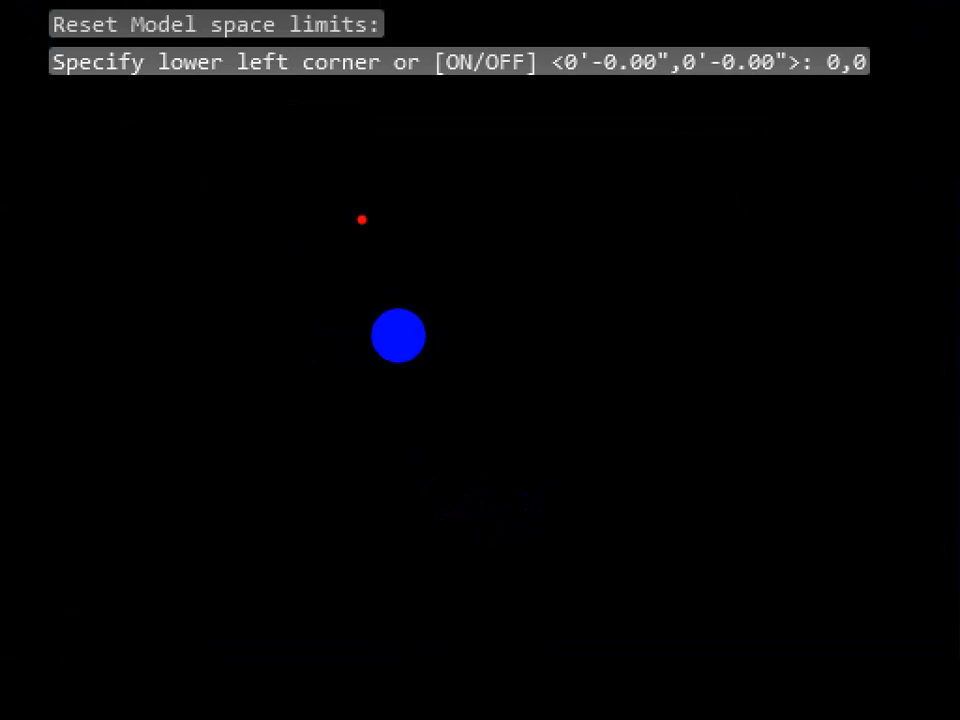
{"action": "mouse_move", "coordinate": [321, 192]}
{"action": "left_mouse_down"}
{"action": "mouse_move", "coordinate": [321, 369]}
{"action": "mouse_move", "coordinate": [297, 527]}
{"action": "mouse_move", "coordinate": [463, 519]}
{"action": "mouse_move", "coordinate": [690, 536]}
{"action": "mouse_move", "coordinate": [718, 369]}
{"action": "mouse_move", "coordinate": [729, 180]}
{"action": "mouse_move", "coordinate": [574, 139]}
{"action": "mouse_move", "coordinate": [336, 144]}
{"action": "mouse_move", "coordinate": [321, 185]}
{"action": "left_mouse_up"}
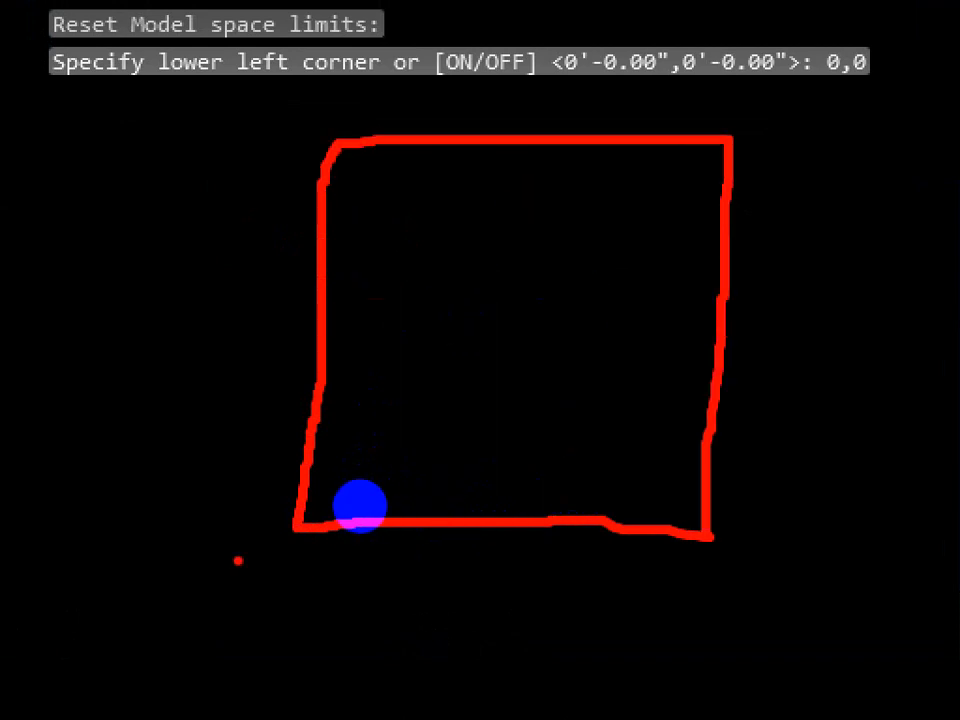
{"action": "mouse_move", "coordinate": [244, 547]}
{"action": "left_mouse_down"}
{"action": "mouse_move", "coordinate": [212, 612]}
{"action": "mouse_move", "coordinate": [216, 550]}
{"action": "left_mouse_up"}
{"action": "left_click_drag", "start_coordinate": [272, 598], "coordinate": [268, 622]}
{"action": "left_click", "coordinate": [320, 565]}
{"action": "mouse_move", "coordinate": [306, 560]}
{"action": "left_mouse_down"}
{"action": "mouse_move", "coordinate": [340, 602]}
{"action": "mouse_move", "coordinate": [306, 572]}
{"action": "left_mouse_up"}
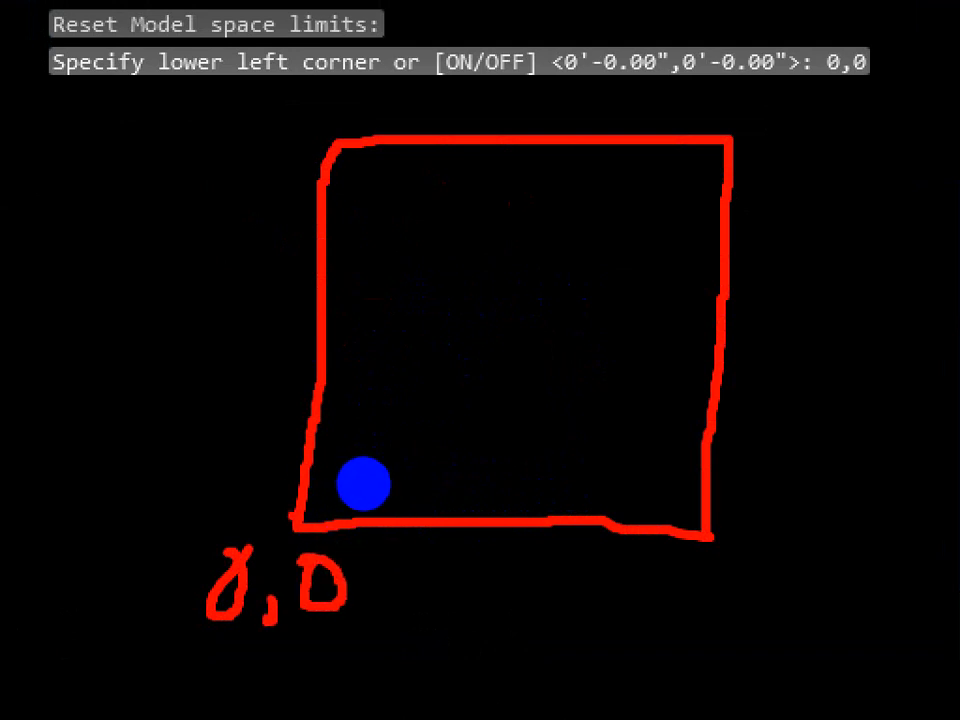
{"action": "left_click_drag", "start_coordinate": [290, 514], "coordinate": [292, 517]}
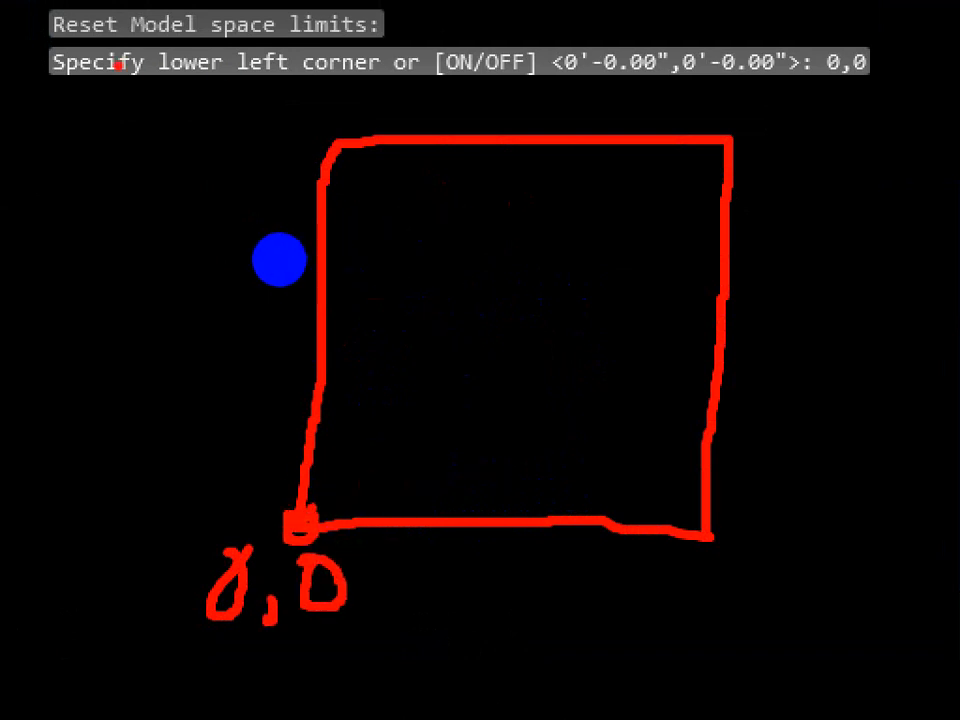
{"action": "mouse_move", "coordinate": [747, 129]}
{"action": "left_mouse_down"}
{"action": "mouse_move", "coordinate": [690, 121]}
{"action": "mouse_move", "coordinate": [747, 156]}
{"action": "mouse_move", "coordinate": [748, 130]}
{"action": "left_mouse_up"}
{"action": "mouse_move", "coordinate": [716, 152]}
{"action": "left_mouse_down"}
{"action": "mouse_move", "coordinate": [738, 126]}
{"action": "mouse_move", "coordinate": [780, 168]}
{"action": "mouse_move", "coordinate": [816, 143]}
{"action": "mouse_move", "coordinate": [876, 200]}
{"action": "left_mouse_up"}
{"action": "mouse_move", "coordinate": [872, 105]}
{"action": "left_mouse_down"}
{"action": "mouse_move", "coordinate": [890, 100]}
{"action": "mouse_move", "coordinate": [945, 171]}
{"action": "left_mouse_up"}
{"action": "left_click_drag", "start_coordinate": [944, 95], "coordinate": [958, 119]}
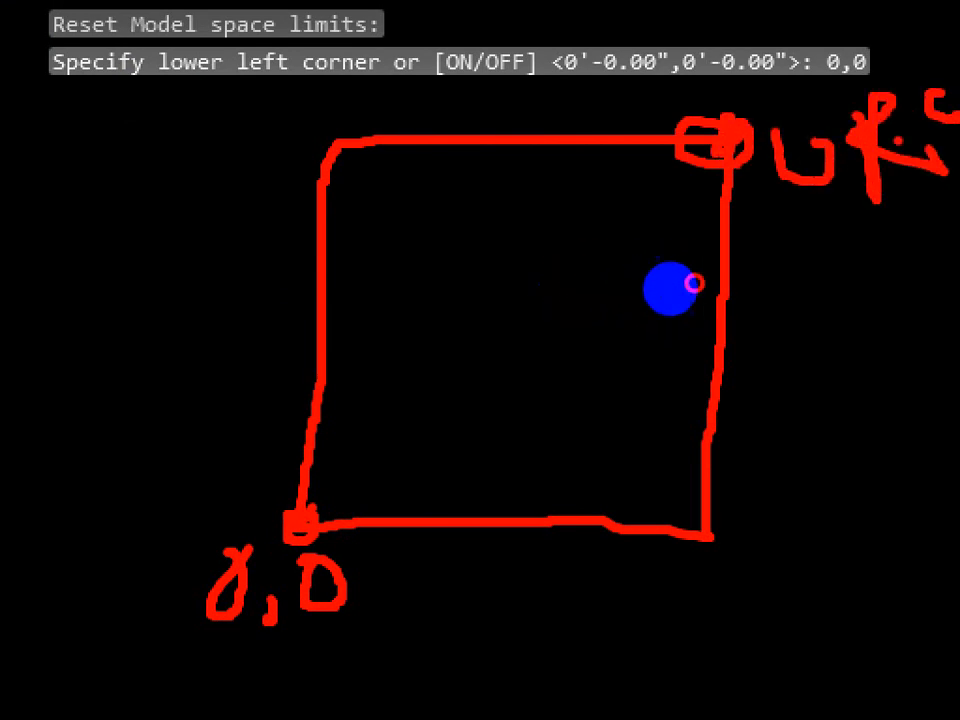
{"action": "left_click", "coordinate": [703, 189]}
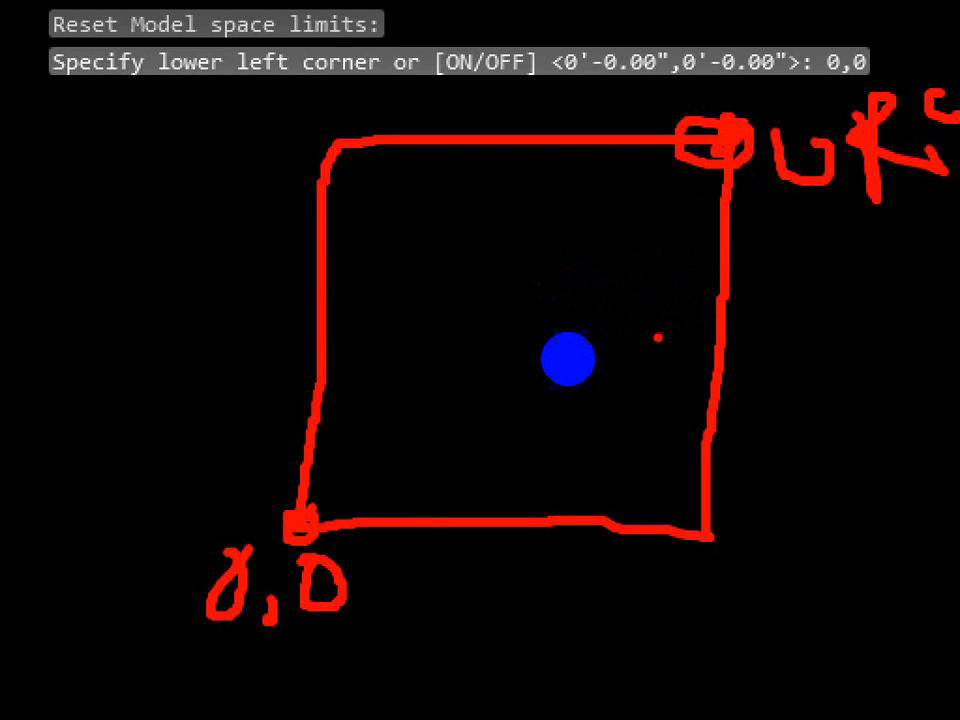
{"action": "left_click_drag", "start_coordinate": [419, 487], "coordinate": [549, 485]}
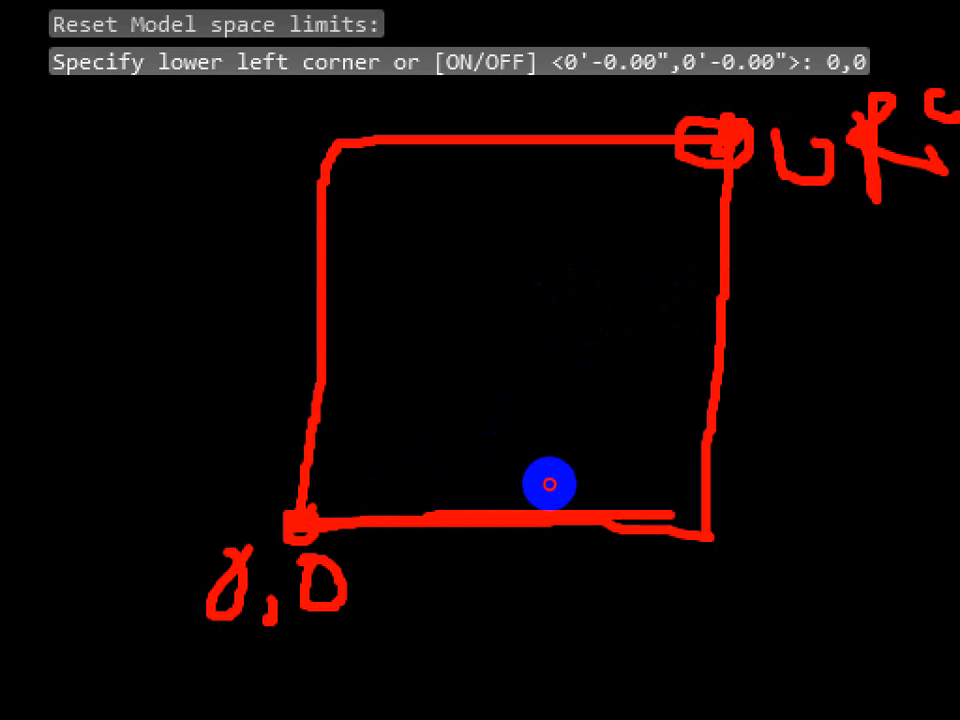
{"action": "mouse_move", "coordinate": [500, 575]}
{"action": "left_mouse_down"}
{"action": "mouse_move", "coordinate": [522, 570]}
{"action": "mouse_move", "coordinate": [530, 630]}
{"action": "mouse_move", "coordinate": [570, 590]}
{"action": "left_mouse_up"}
{"action": "left_click_drag", "start_coordinate": [533, 527], "coordinate": [533, 508]}
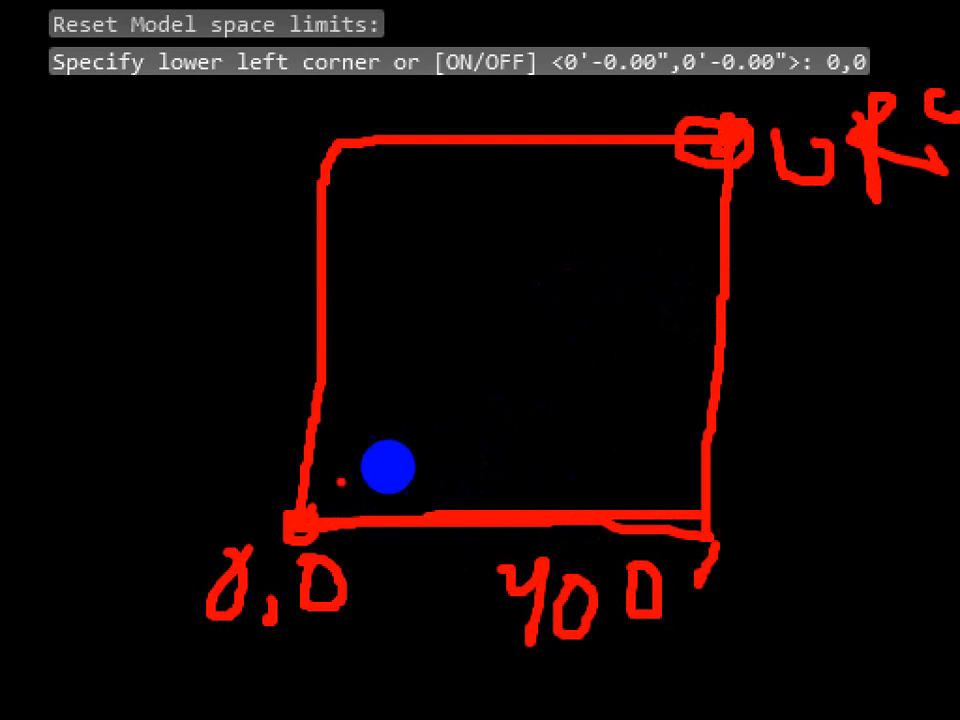
{"action": "left_click_drag", "start_coordinate": [305, 508], "coordinate": [698, 525]}
{"action": "mouse_move", "coordinate": [738, 96]}
{"action": "left_mouse_down"}
{"action": "mouse_move", "coordinate": [728, 125]}
{"action": "mouse_move", "coordinate": [692, 160]}
{"action": "left_mouse_up"}
{"action": "left_click_drag", "start_coordinate": [776, 230], "coordinate": [810, 455]}
{"action": "left_click_drag", "start_coordinate": [801, 275], "coordinate": [801, 295]}
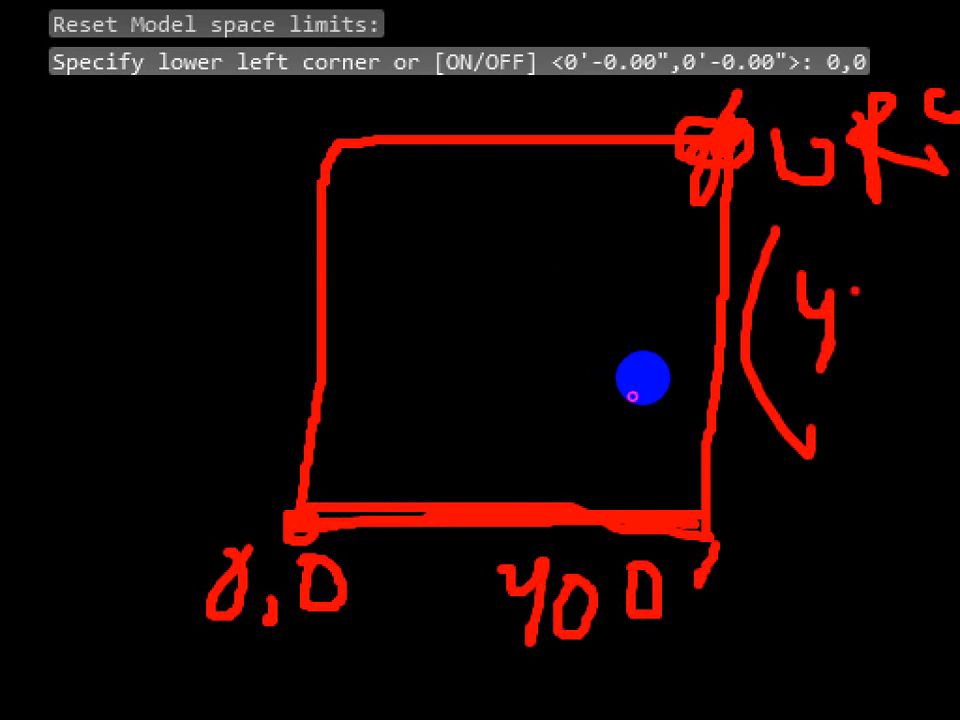
{"action": "left_click_drag", "start_coordinate": [880, 295], "coordinate": [878, 300]}
{"action": "left_click_drag", "start_coordinate": [903, 218], "coordinate": [898, 248]}
{"action": "left_click_drag", "start_coordinate": [918, 318], "coordinate": [905, 350]}
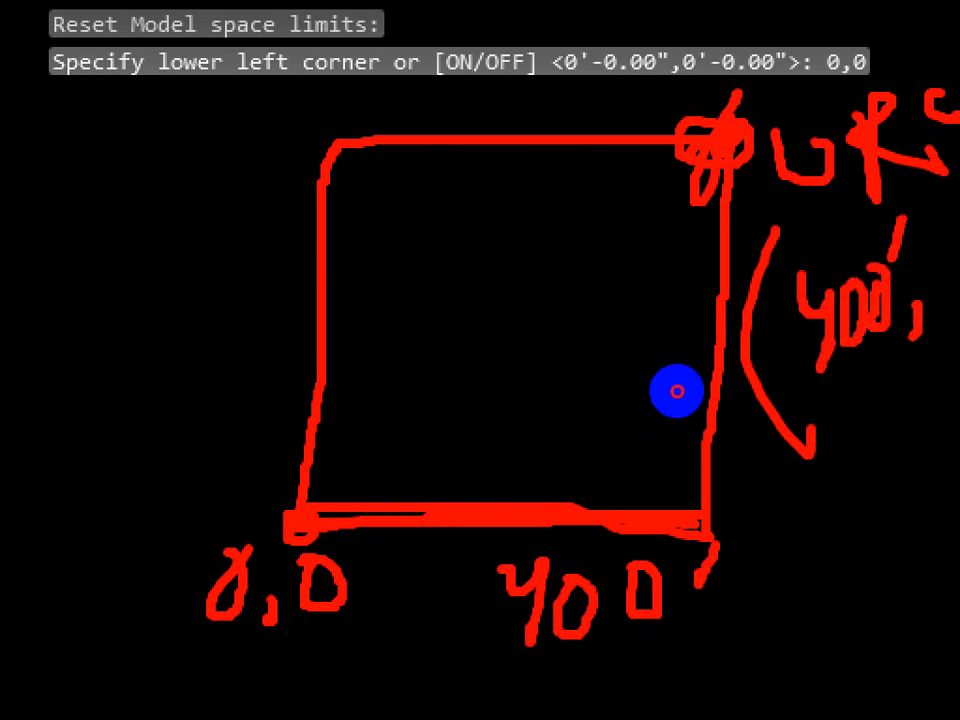
{"action": "left_click", "coordinate": [207, 560]}
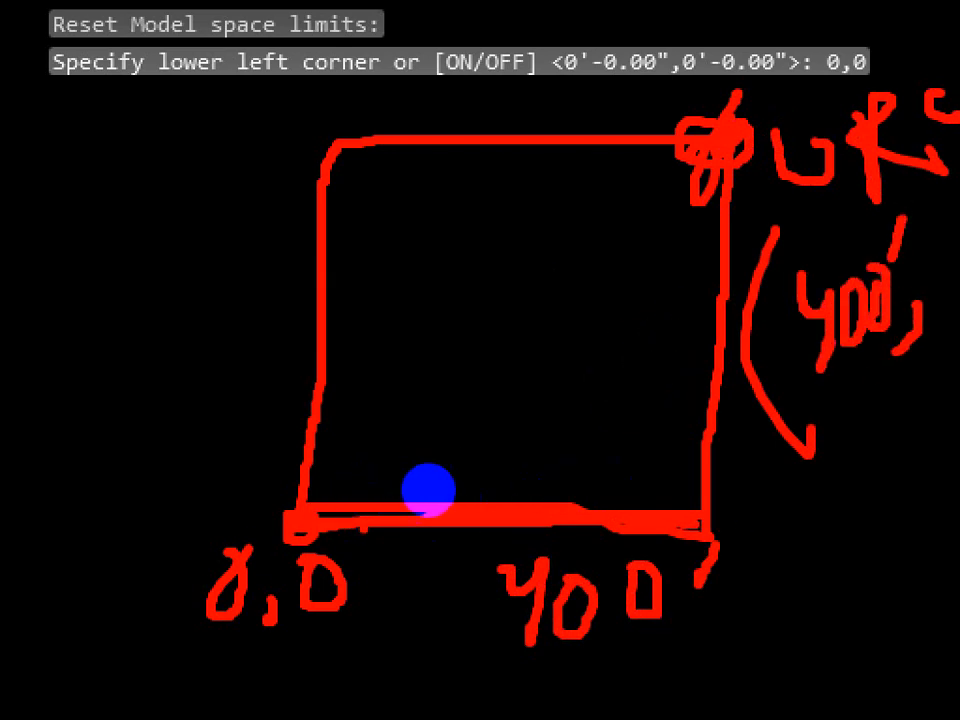
{"action": "mouse_move", "coordinate": [300, 512]}
{"action": "left_mouse_down"}
{"action": "mouse_move", "coordinate": [318, 232]}
{"action": "mouse_move", "coordinate": [335, 152]}
{"action": "mouse_move", "coordinate": [345, 147]}
{"action": "left_mouse_up"}
{"action": "mouse_move", "coordinate": [370, 305]}
{"action": "left_mouse_down"}
{"action": "mouse_move", "coordinate": [415, 308]}
{"action": "mouse_move", "coordinate": [343, 390]}
{"action": "left_mouse_up"}
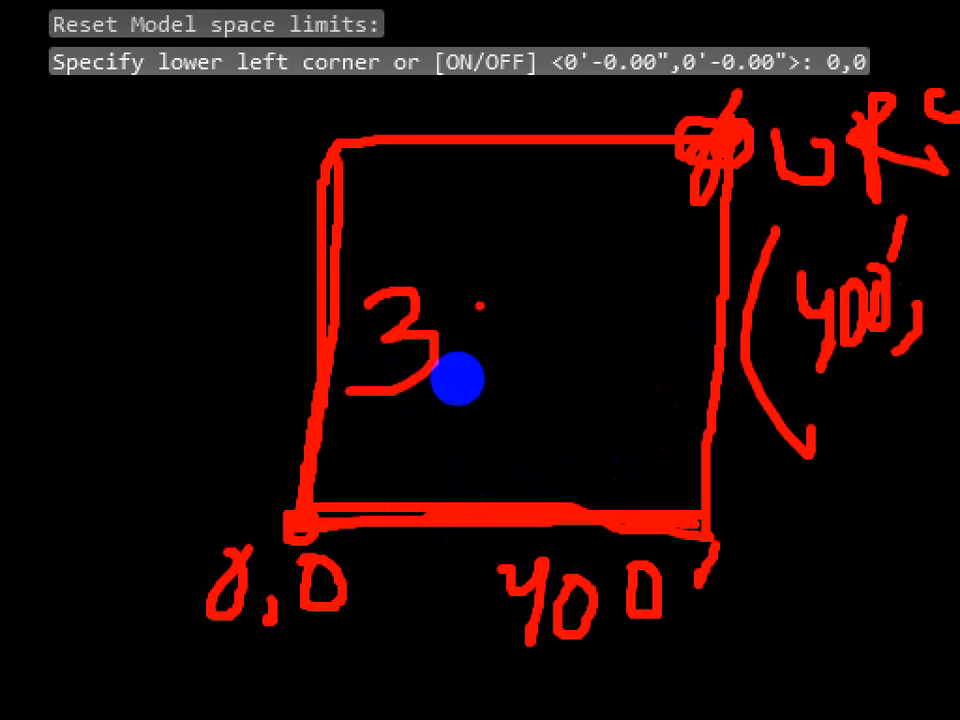
{"action": "left_click_drag", "start_coordinate": [480, 306], "coordinate": [470, 372]}
{"action": "mouse_move", "coordinate": [552, 306]}
{"action": "left_mouse_down"}
{"action": "mouse_move", "coordinate": [533, 340]}
{"action": "mouse_move", "coordinate": [552, 308]}
{"action": "left_mouse_up"}
{"action": "left_click_drag", "start_coordinate": [593, 238], "coordinate": [586, 262]}
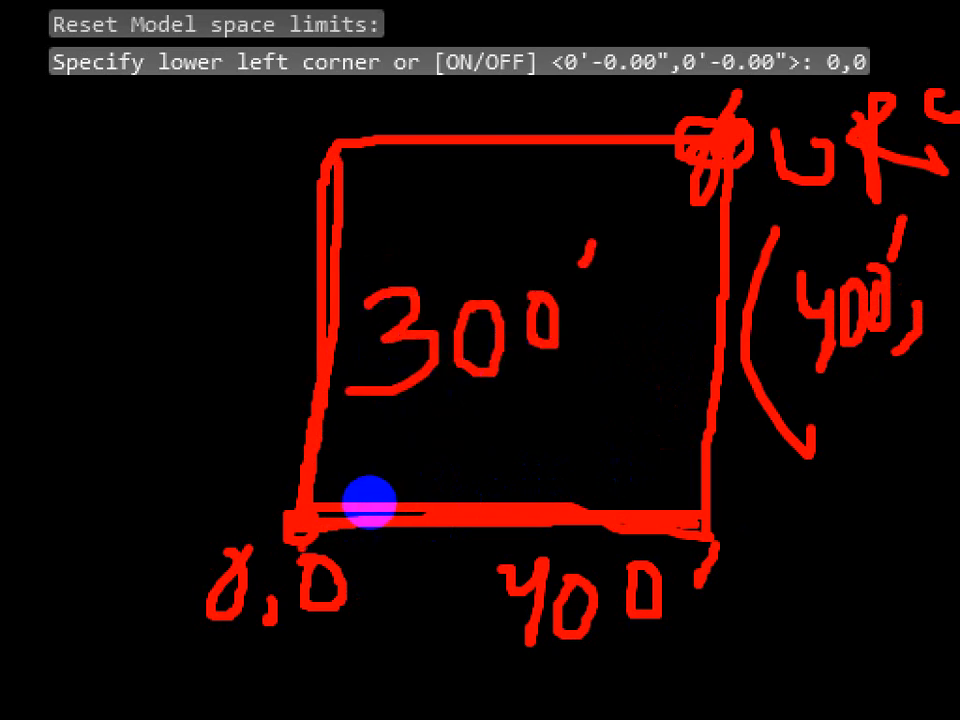
{"action": "left_click_drag", "start_coordinate": [383, 390], "coordinate": [385, 389]}
{"action": "left_click_drag", "start_coordinate": [258, 165], "coordinate": [330, 170]}
{"action": "left_click_drag", "start_coordinate": [345, 181], "coordinate": [470, 183]}
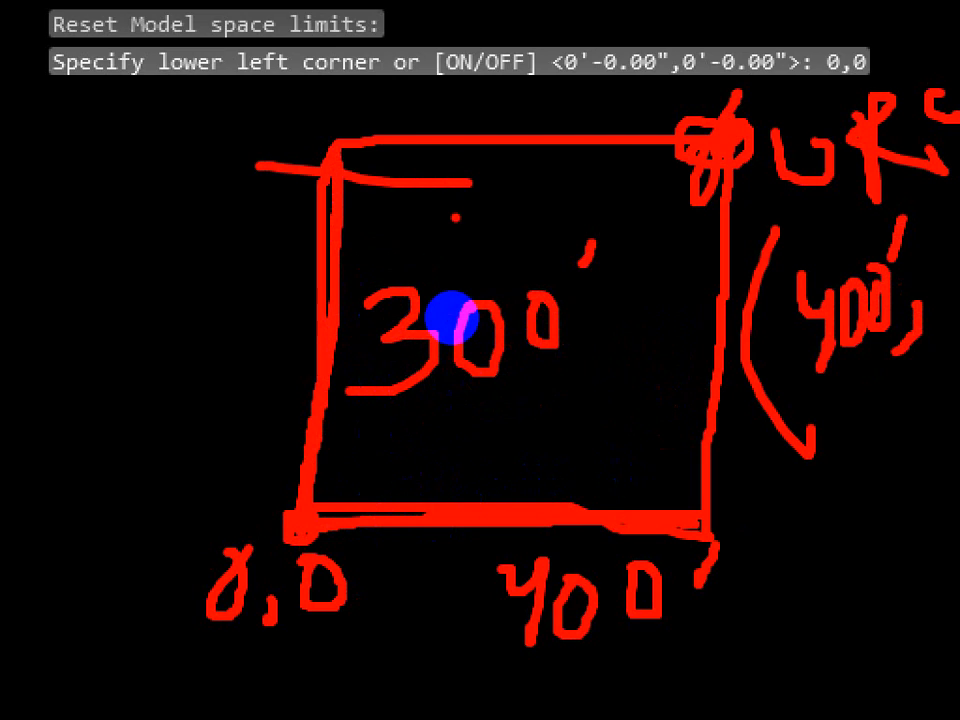
{"action": "left_click_drag", "start_coordinate": [413, 415], "coordinate": [497, 410]}
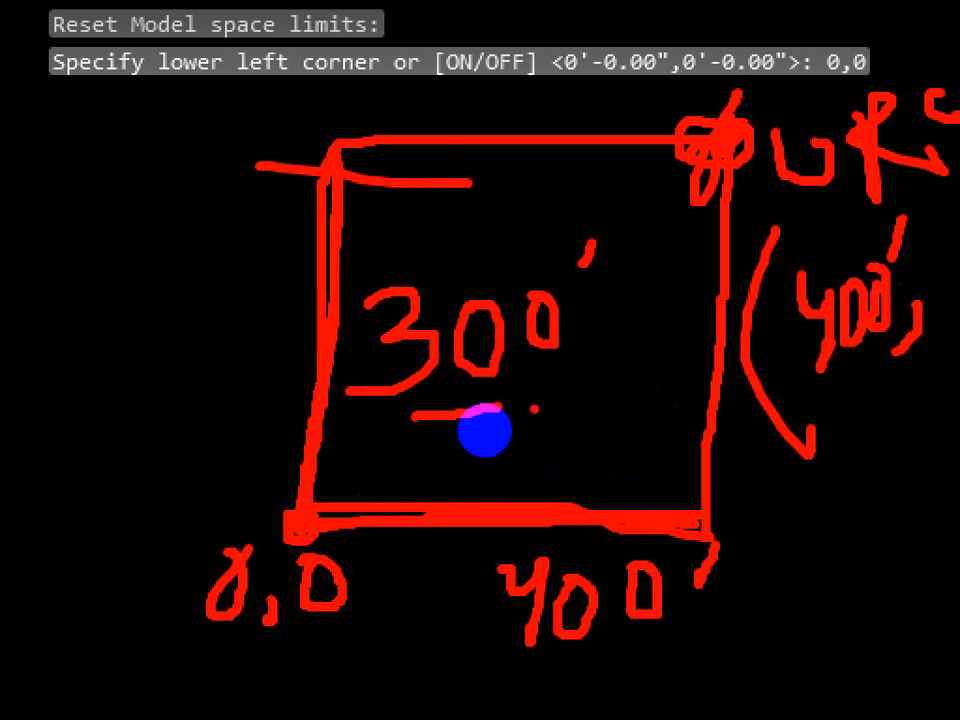
{"action": "left_click_drag", "start_coordinate": [736, 91], "coordinate": [750, 184]}
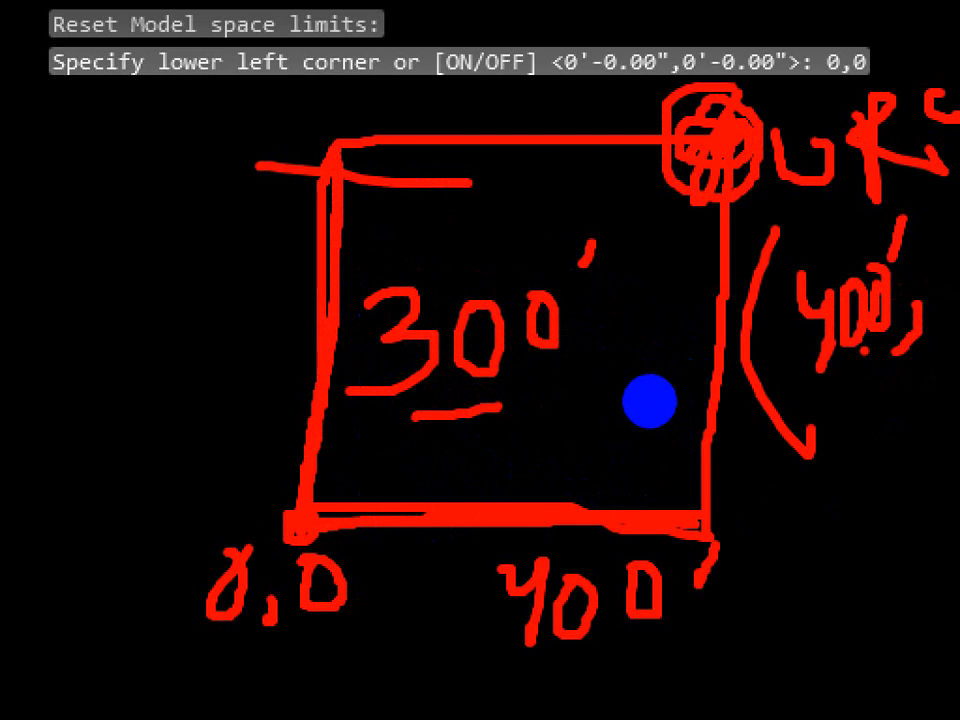
{"action": "mouse_move", "coordinate": [818, 442]}
{"action": "left_mouse_down"}
{"action": "mouse_move", "coordinate": [834, 456]}
{"action": "mouse_move", "coordinate": [811, 510]}
{"action": "left_mouse_up"}
{"action": "mouse_move", "coordinate": [878, 418]}
{"action": "left_mouse_down"}
{"action": "mouse_move", "coordinate": [880, 458]}
{"action": "mouse_move", "coordinate": [886, 418]}
{"action": "mouse_move", "coordinate": [930, 400]}
{"action": "mouse_move", "coordinate": [927, 384]}
{"action": "left_mouse_up"}
{"action": "left_click_drag", "start_coordinate": [942, 325], "coordinate": [921, 490]}
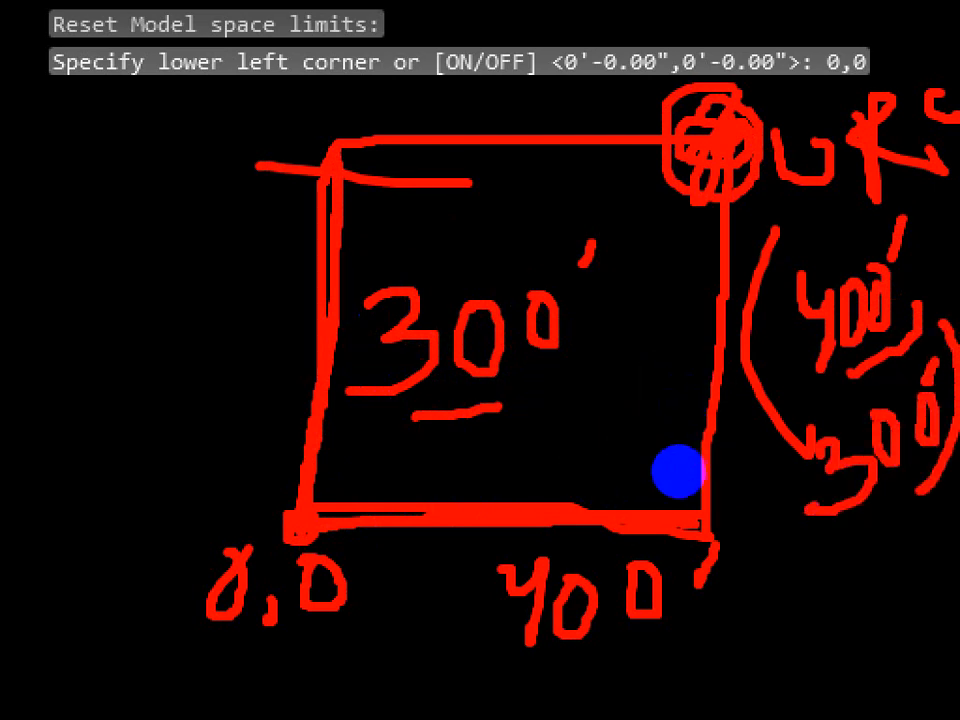
{"action": "left_click", "coordinate": [889, 494]}
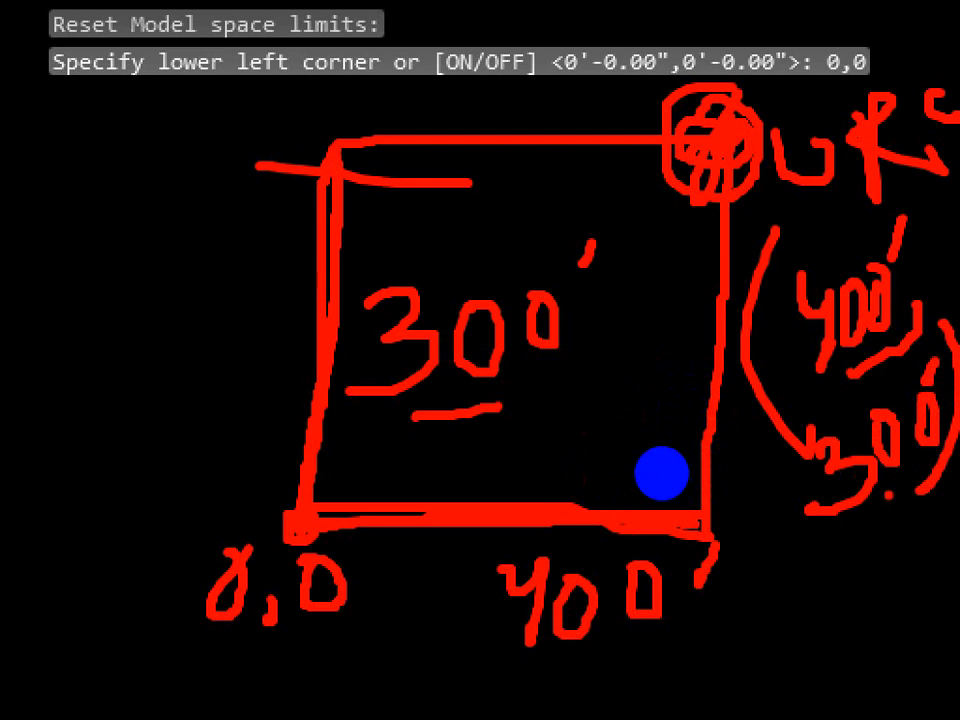
{"action": "key", "text": "Escape"}
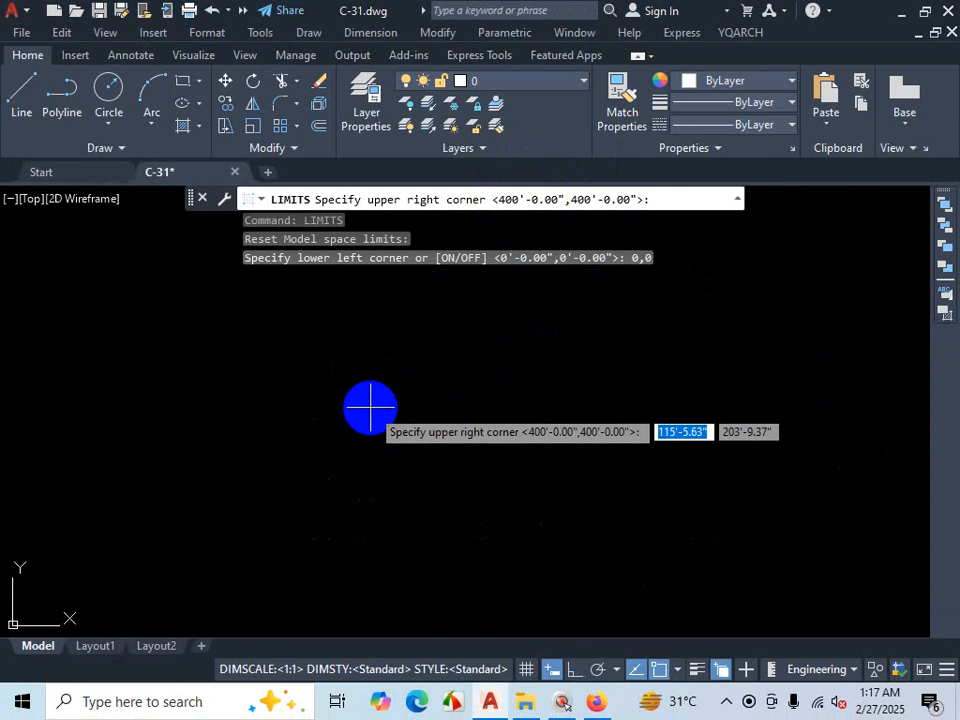
Step: Set the upper-right corner of the model space limits to 400',300'
{"action": "type", "text": "4"}
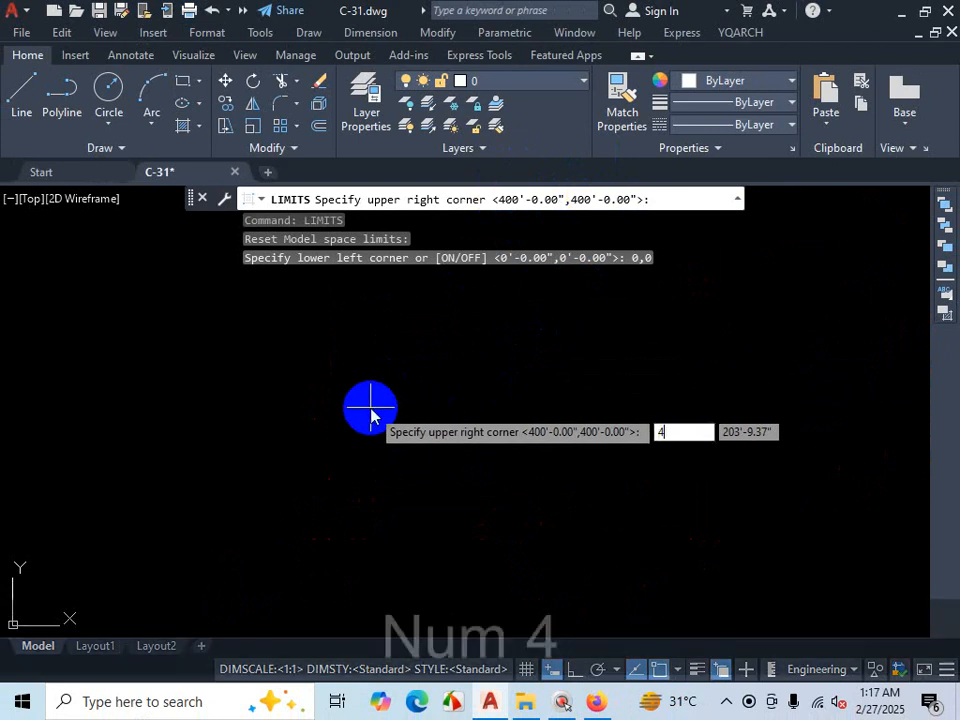
{"action": "type", "text": "00'"}
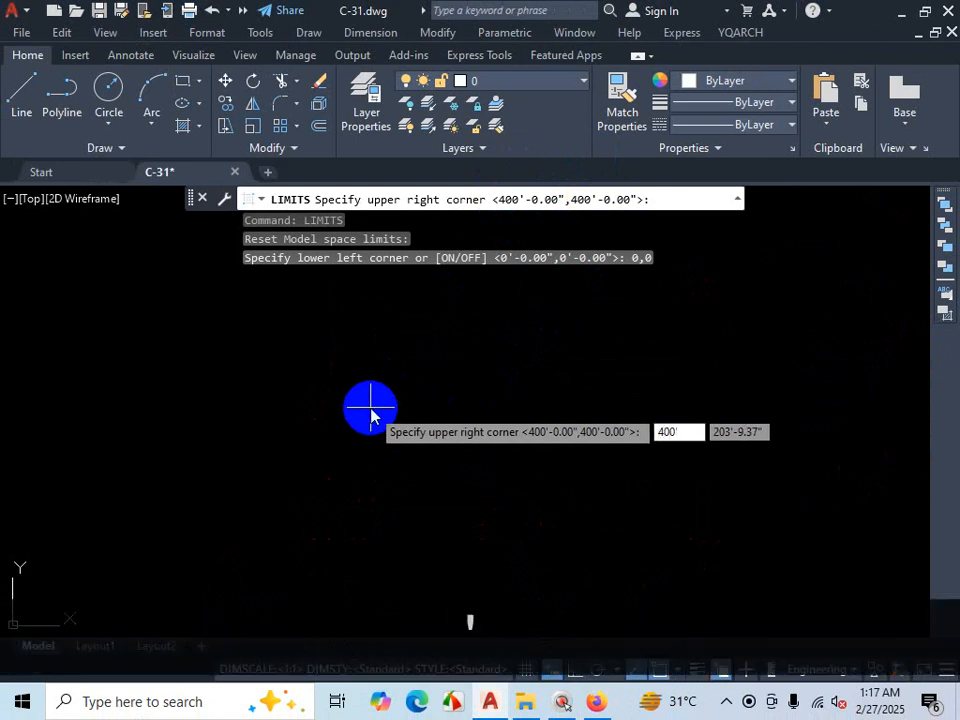
{"action": "key", "text": "Tab"}
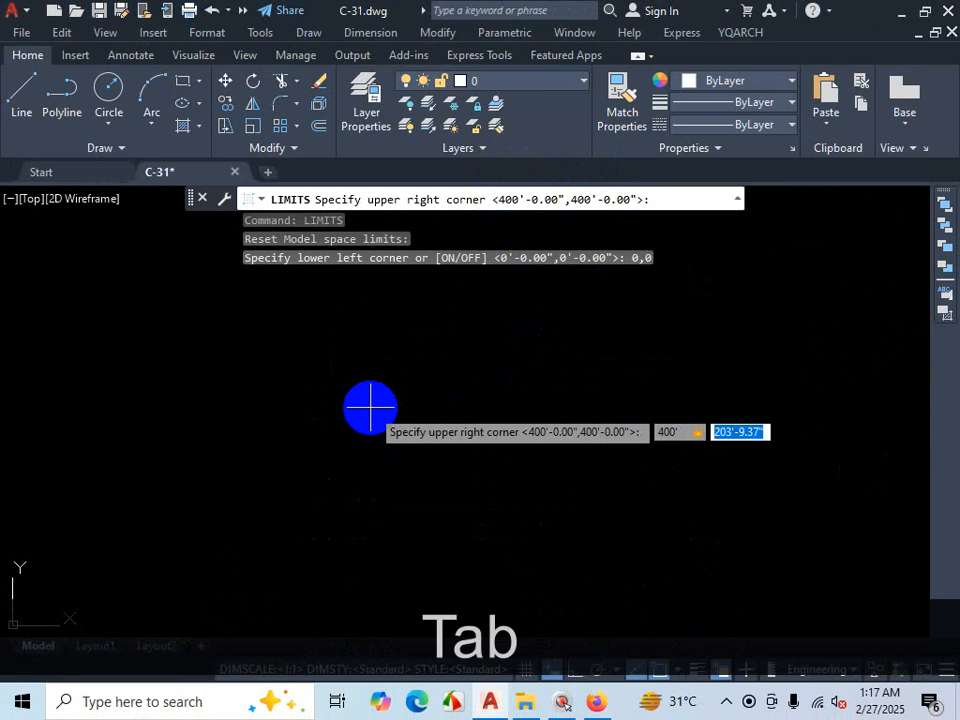
{"action": "type", "text": "300"}
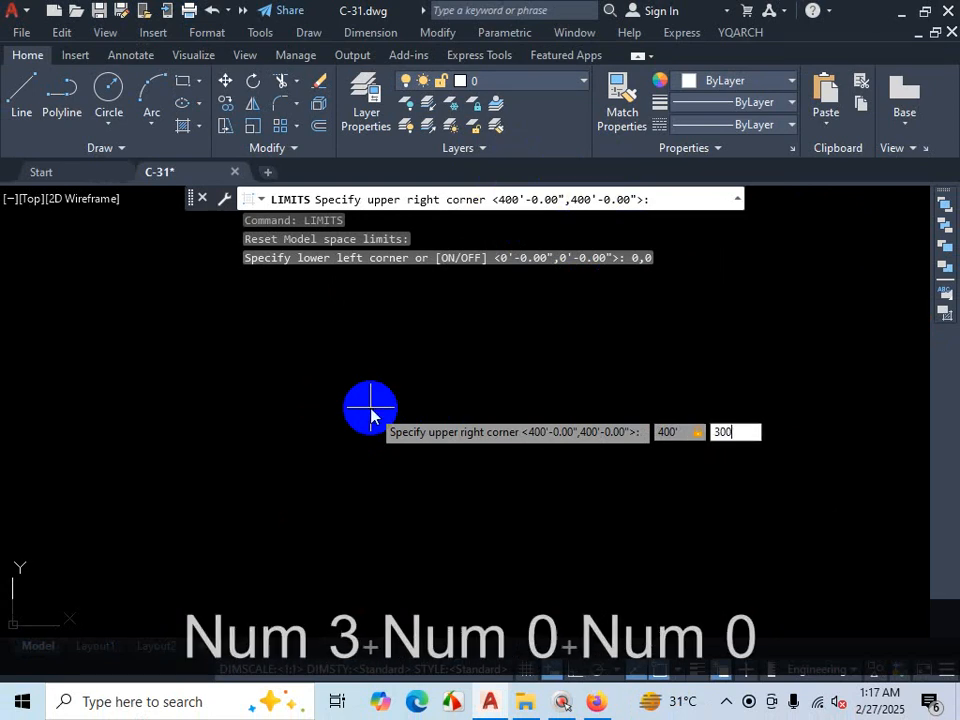
{"action": "type", "text": "'"}
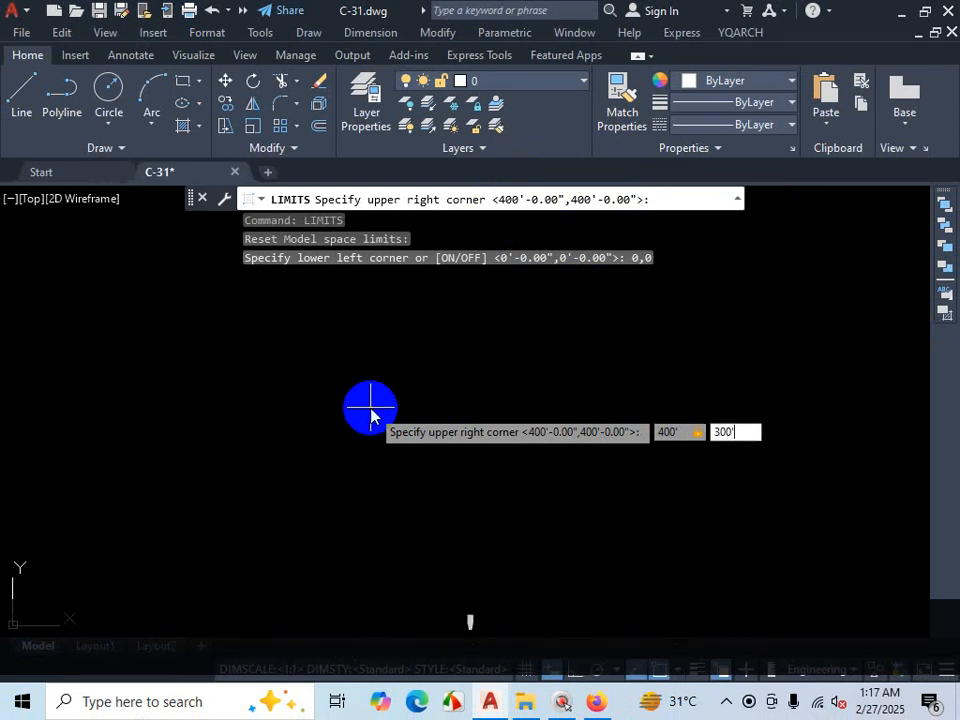
{"action": "key", "text": "Return"}
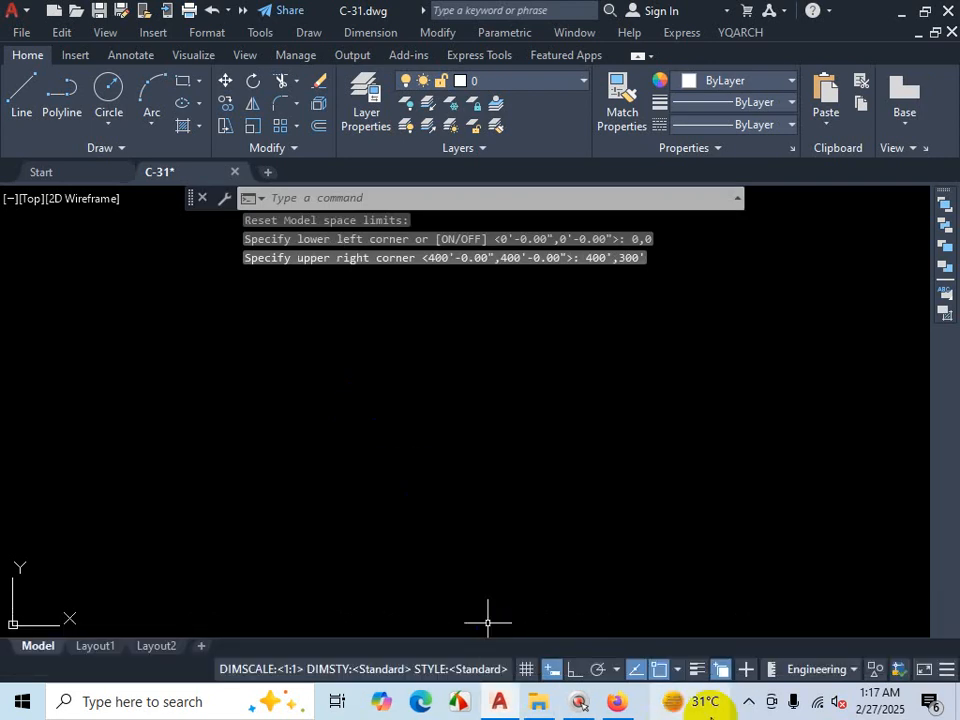
{"action": "left_click", "coordinate": [748, 711]}
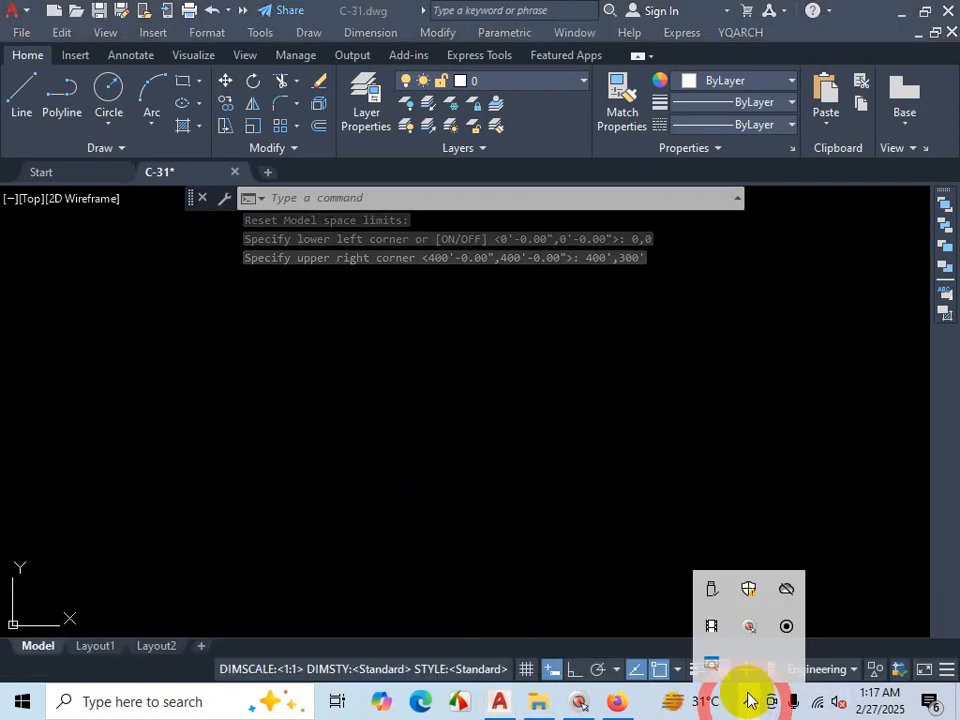
{"action": "left_click", "coordinate": [715, 625]}
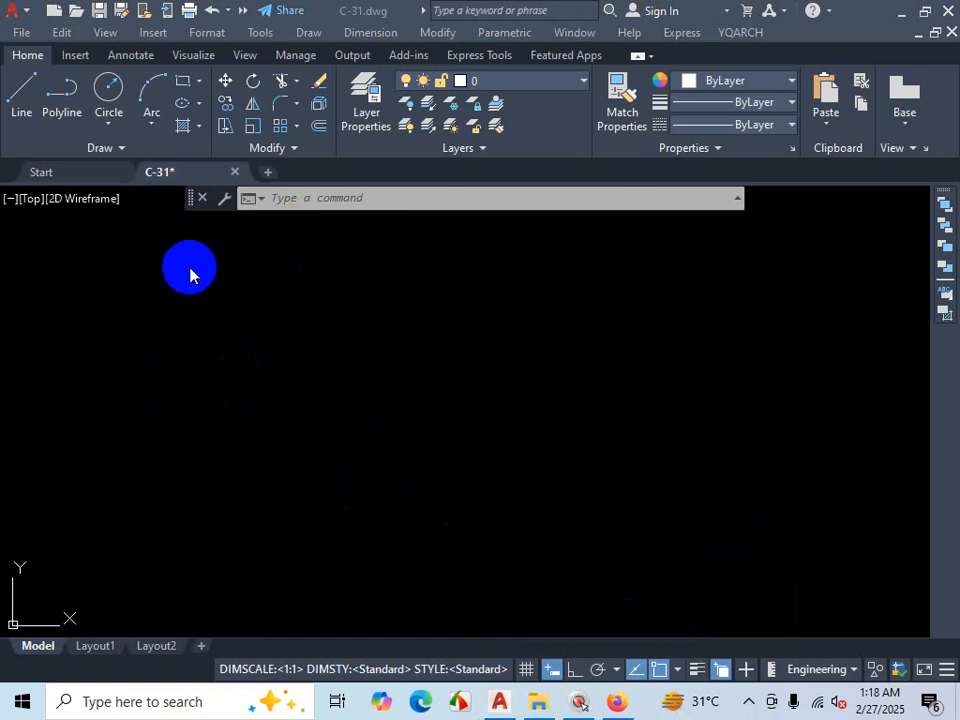
Step: Try to start a line at a point near the drawing area's upper-left corner, outside the limits
{"action": "left_click", "coordinate": [28, 100]}
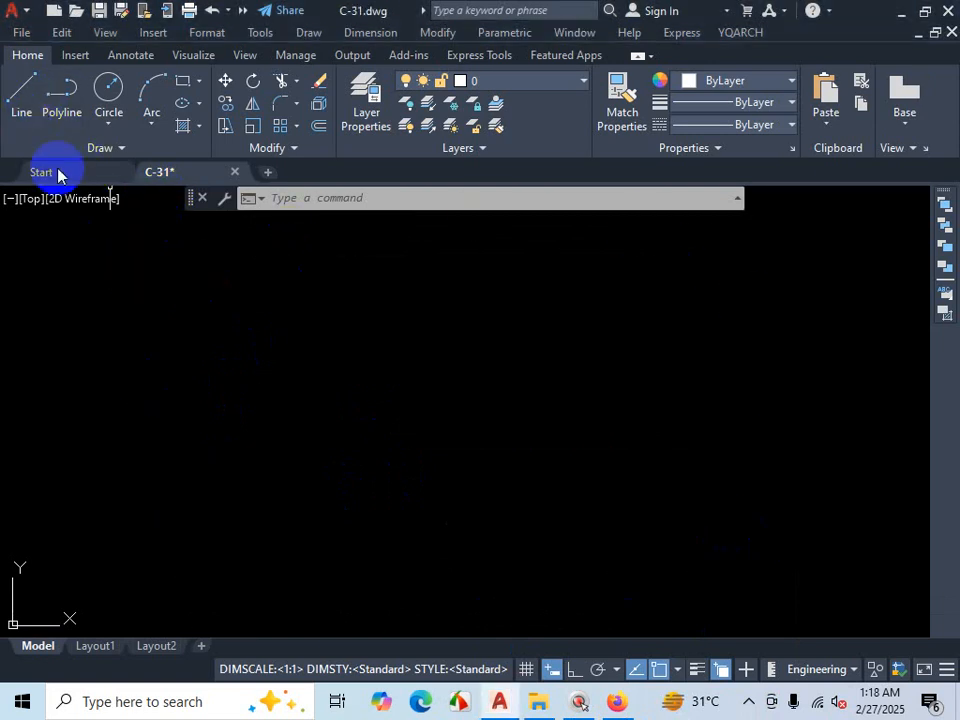
{"action": "left_click", "coordinate": [20, 90]}
{"action": "left_click", "coordinate": [146, 200]}
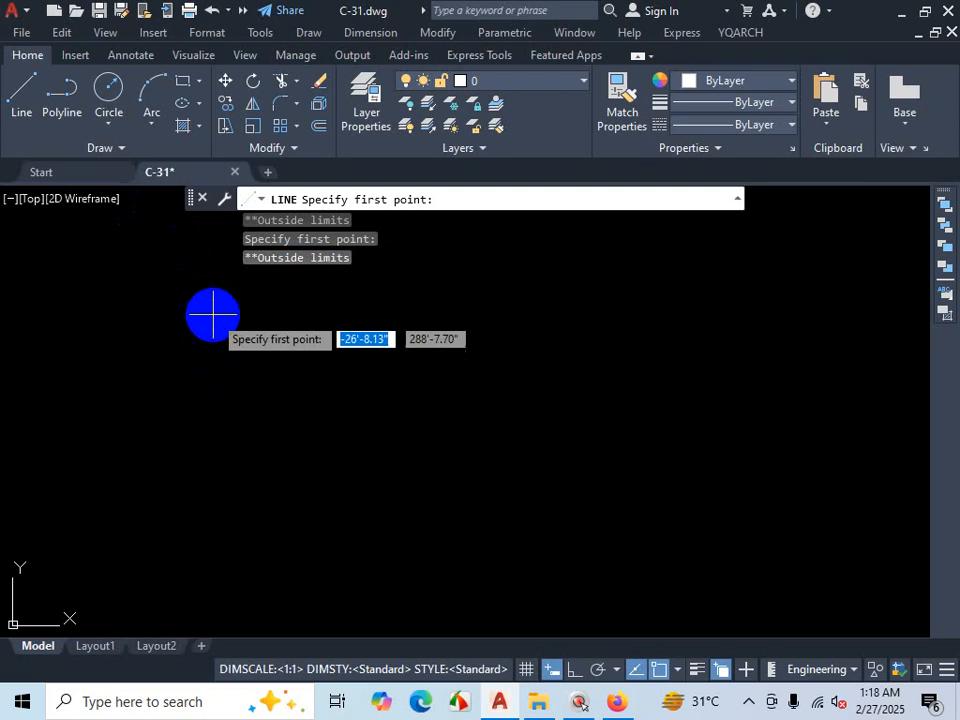
{"action": "key", "text": "Escape"}
Step: Turn limits checking off with the OFF option of the LIMITS command
{"action": "type", "text": "lim"}
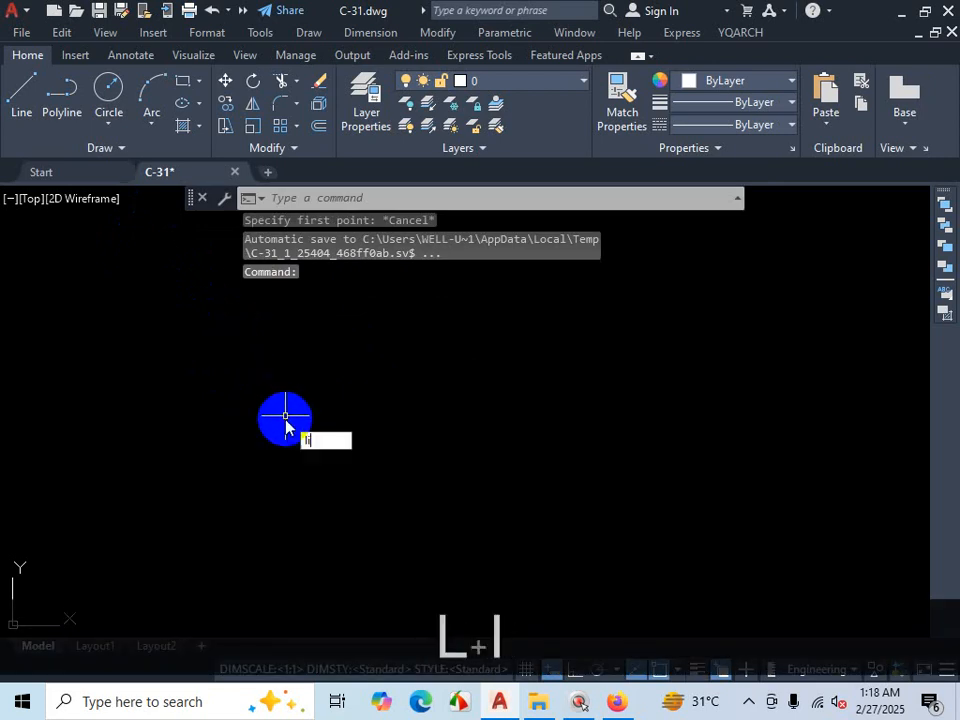
{"action": "key", "text": "Return"}
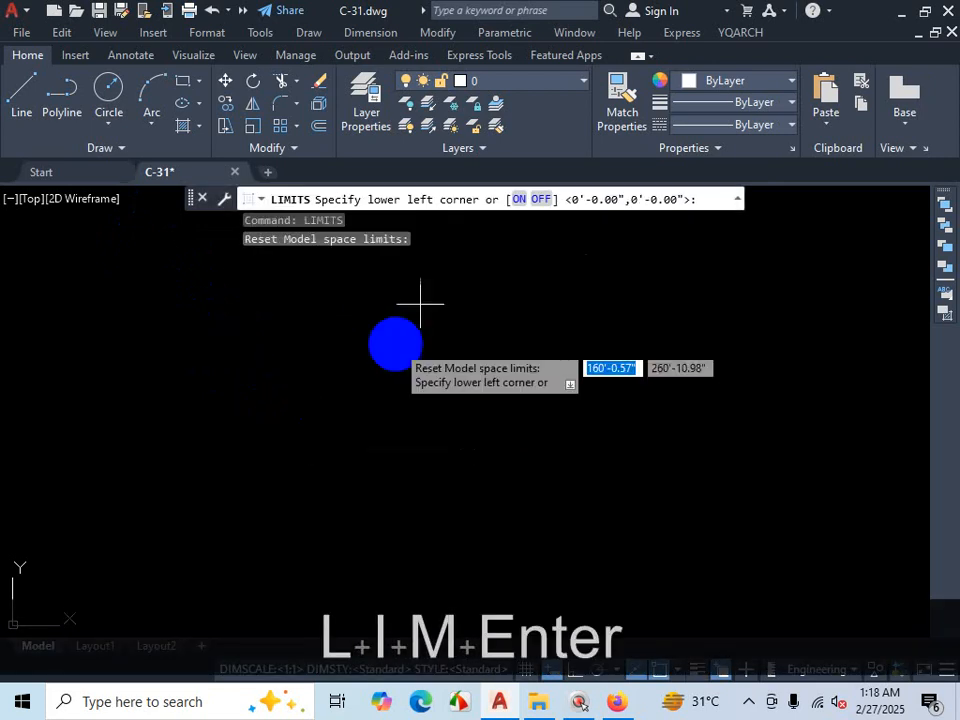
{"action": "left_click", "coordinate": [541, 199]}
Step: Start a test line from a point outside the limits and cancel it without placing a second point
{"action": "left_click", "coordinate": [17, 90]}
{"action": "left_click", "coordinate": [143, 201]}
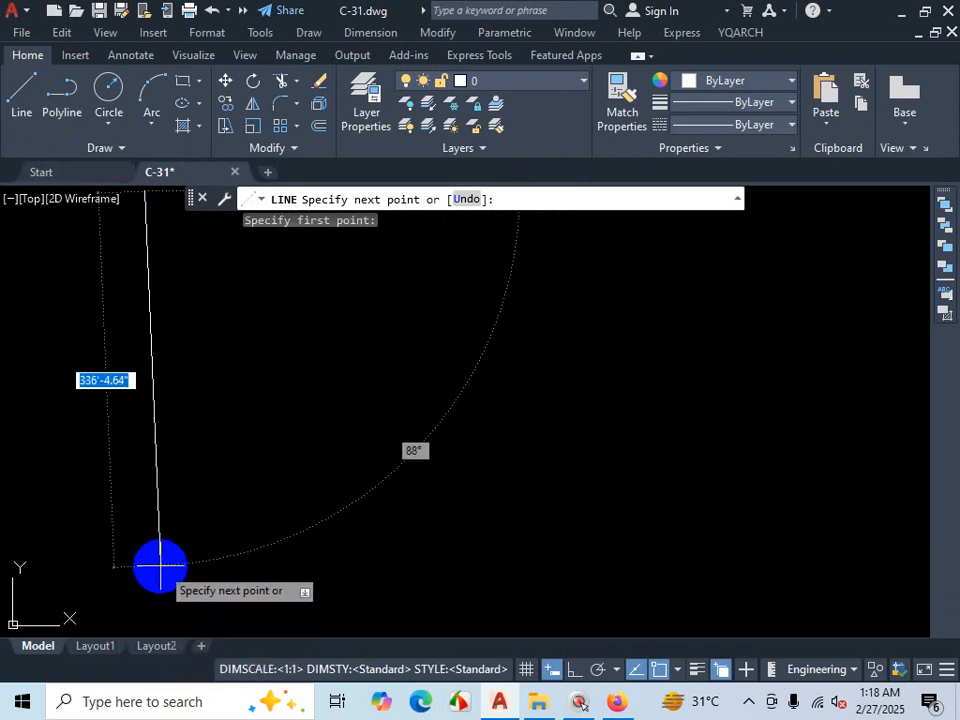
{"action": "key", "text": "Escape"}
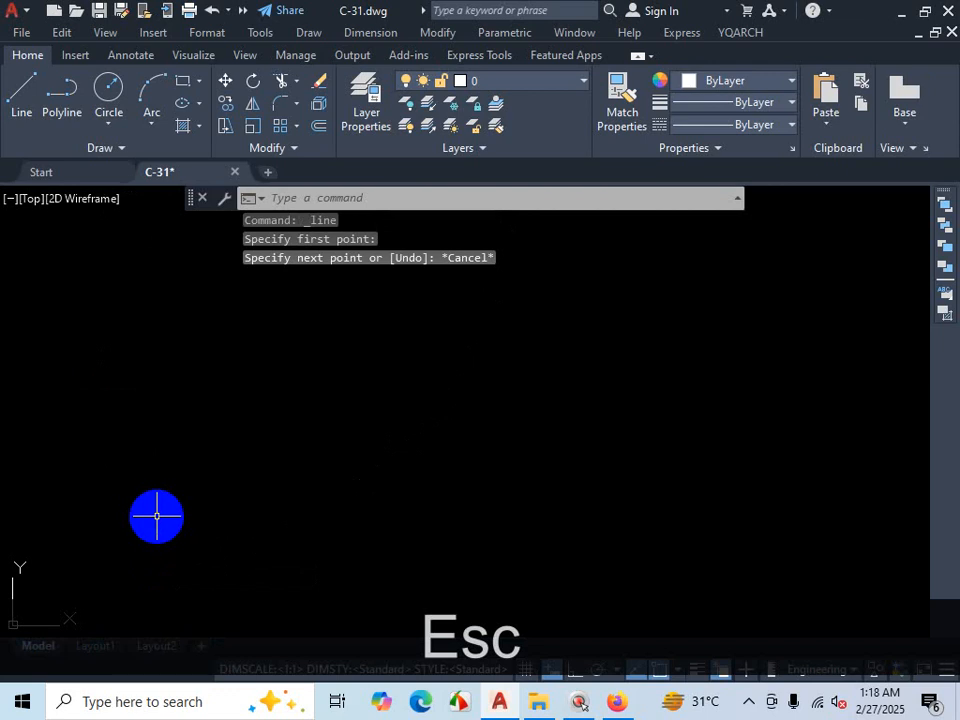
Step: Zoom the view with the All option to fit the model space limits
{"action": "type", "text": "z"}
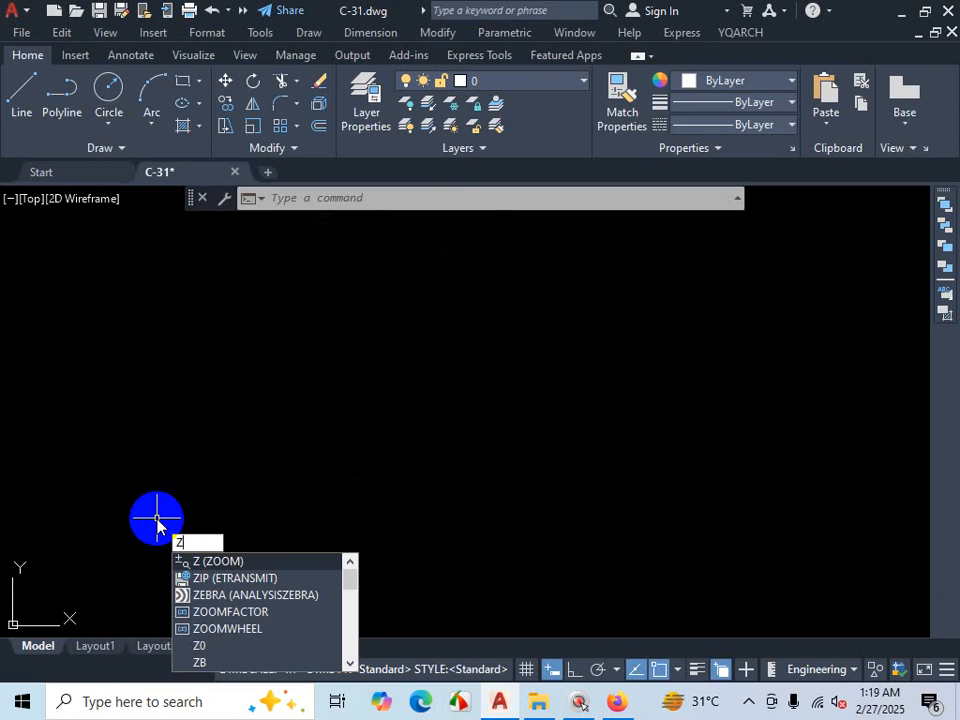
{"action": "key", "text": "Return"}
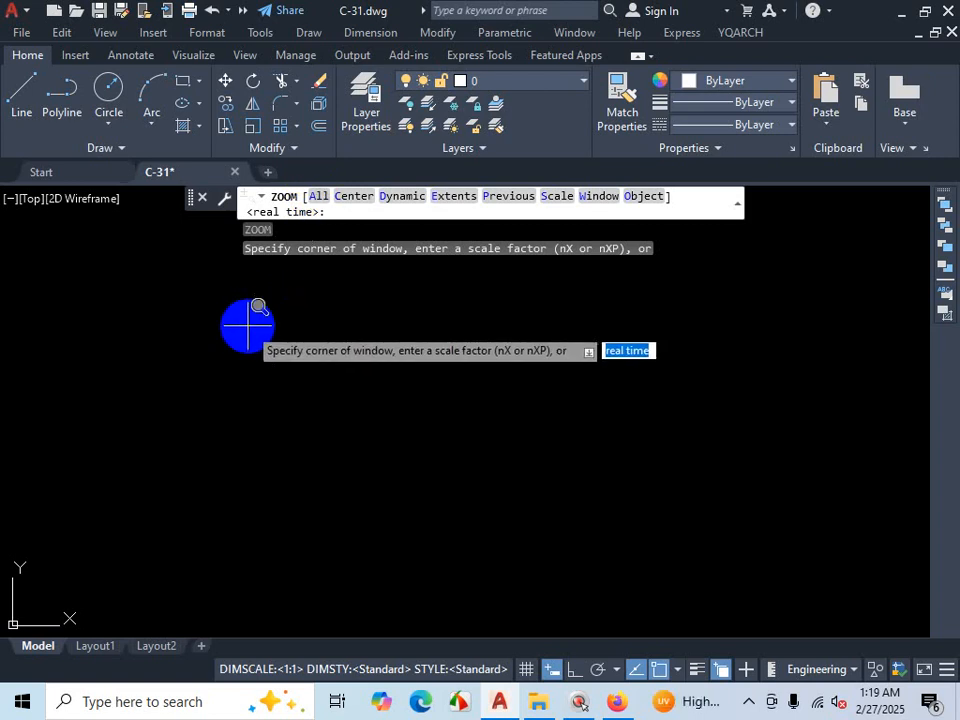
{"action": "type", "text": "a"}
{"action": "key", "text": "Return"}
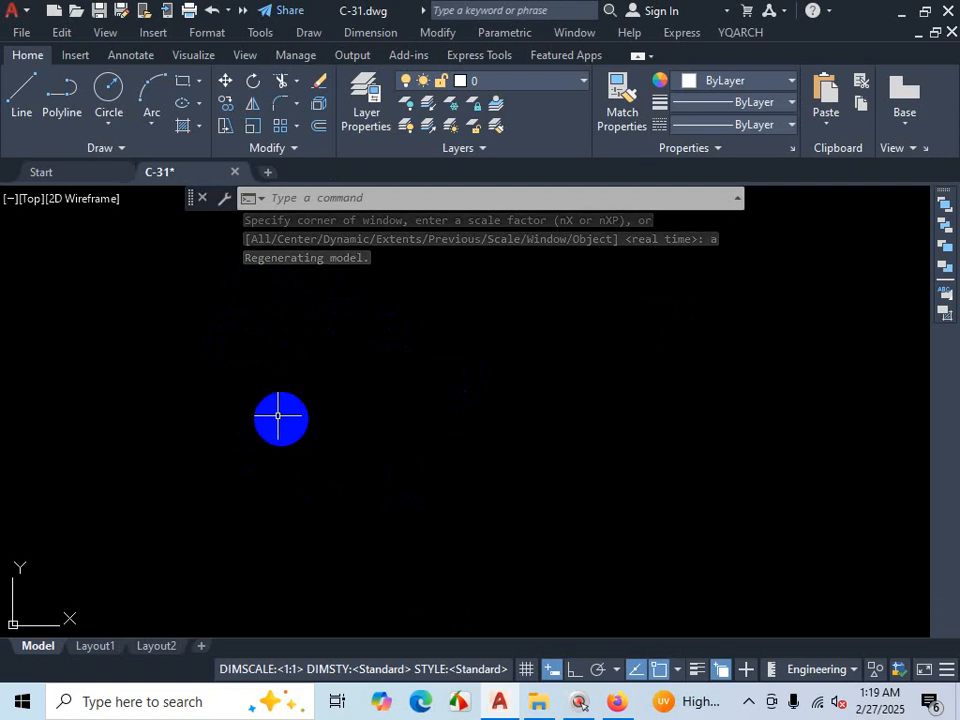
{"action": "left_click", "coordinate": [24, 94]}
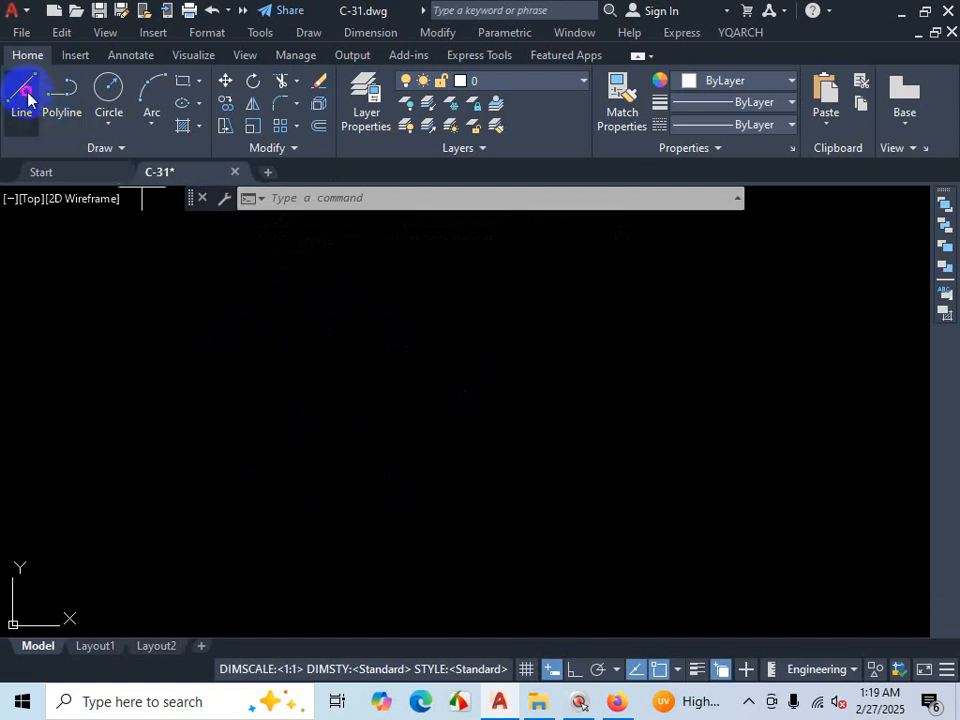
{"action": "left_click", "coordinate": [150, 199]}
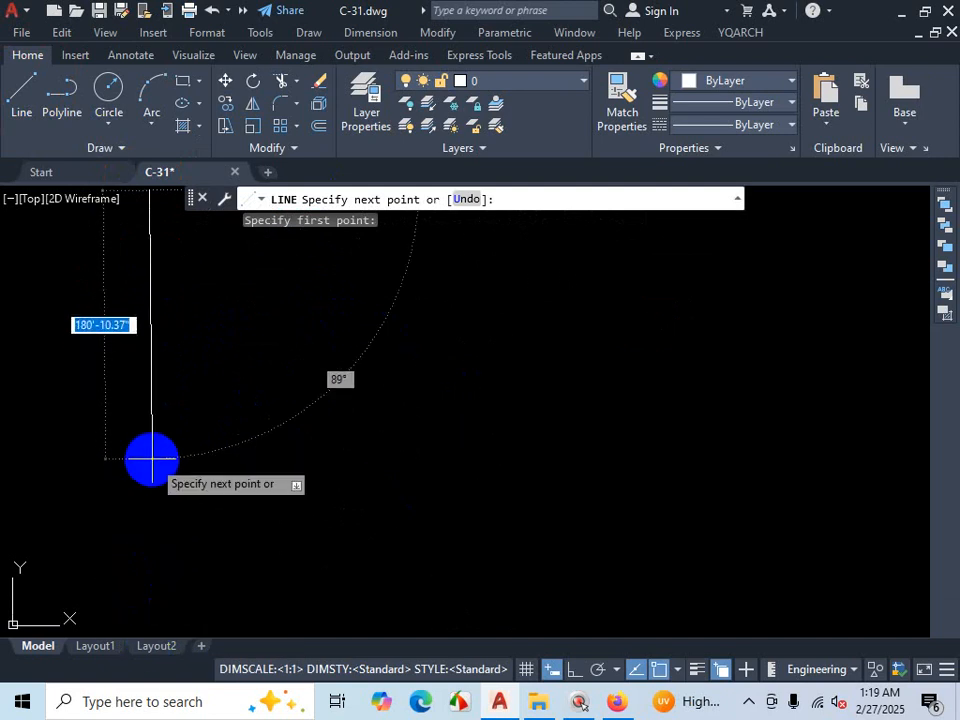
{"action": "key", "text": "Escape"}
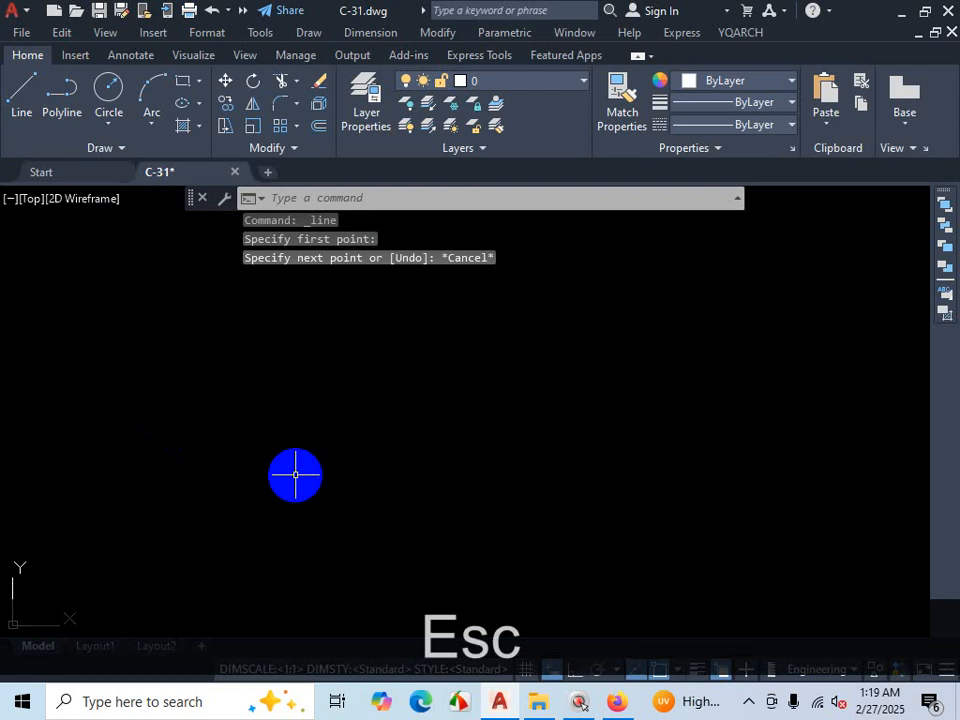
{"action": "left_click", "coordinate": [751, 708]}
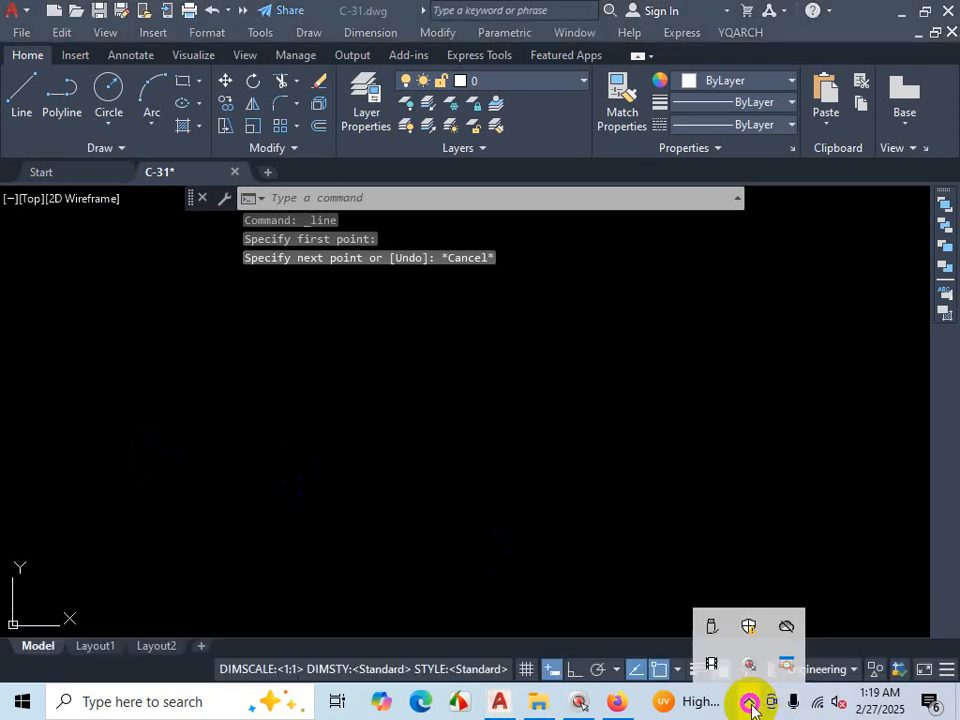
Step: Draw a nearly horizontal line 400 units long in the new decimal-unit drawing, then end the Line command
{"action": "left_click", "coordinate": [17, 100]}
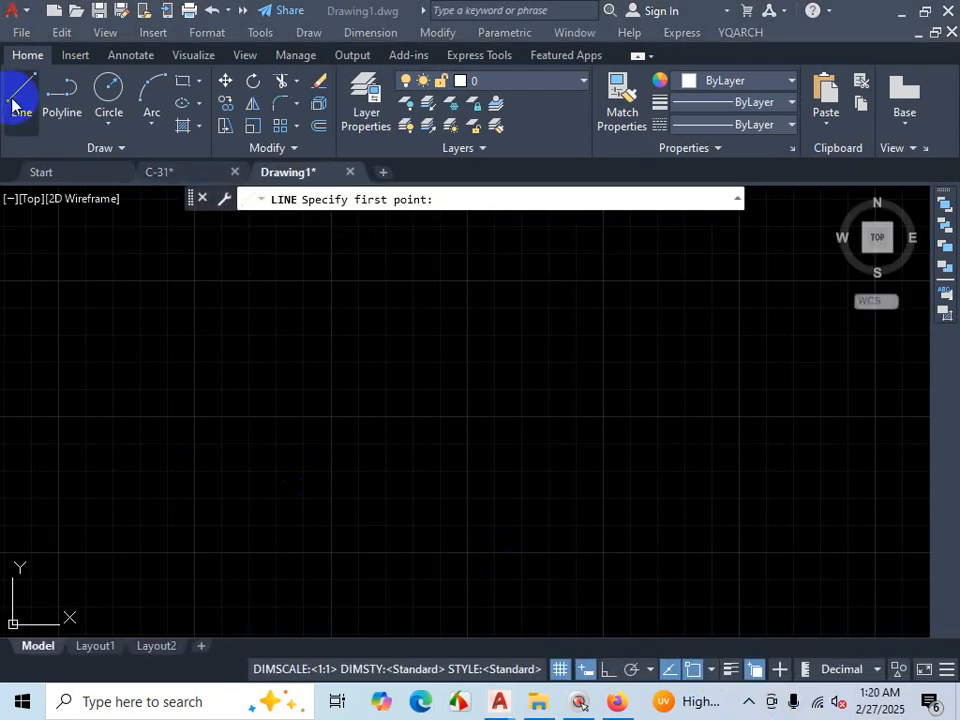
{"action": "left_click", "coordinate": [48, 363]}
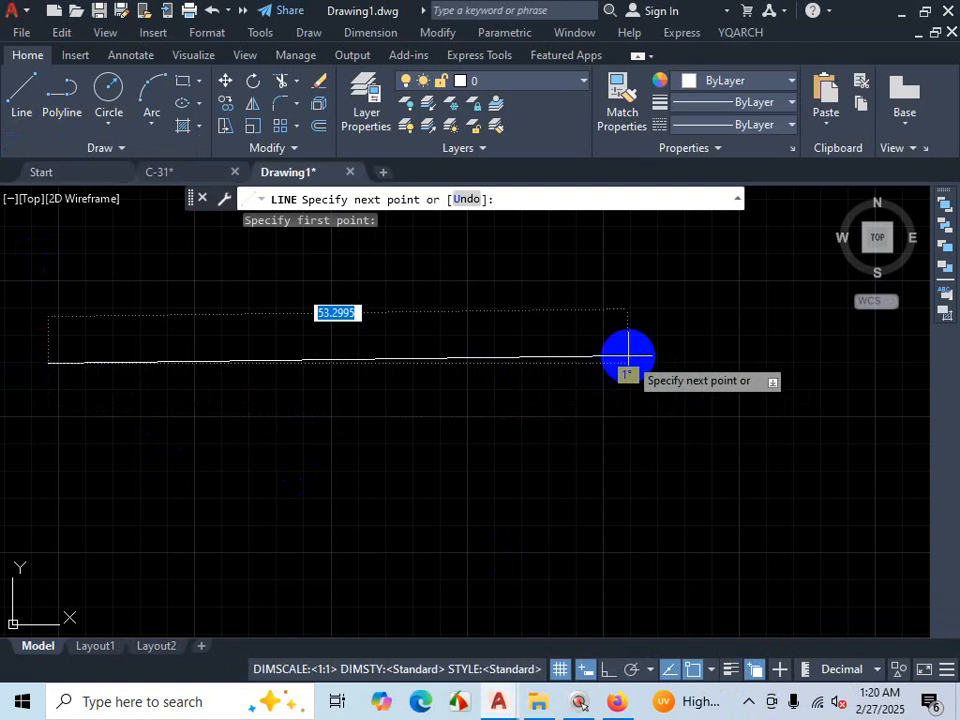
{"action": "type", "text": "400"}
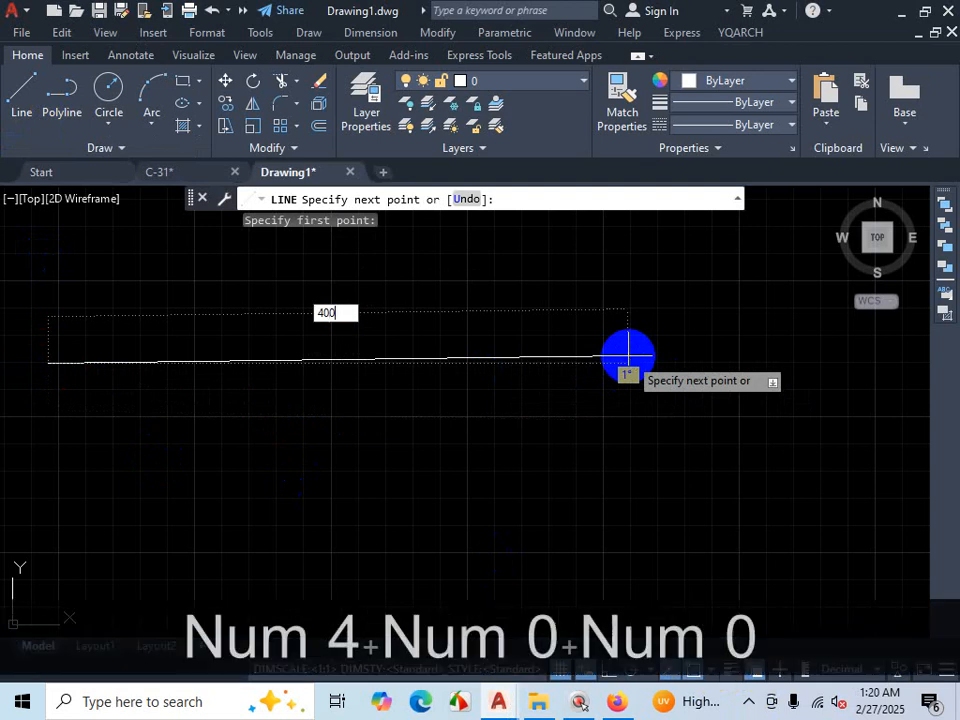
{"action": "key", "text": "Return"}
{"action": "scroll", "coordinate": [568, 429], "scroll_direction": "down", "scroll_amount": 8}
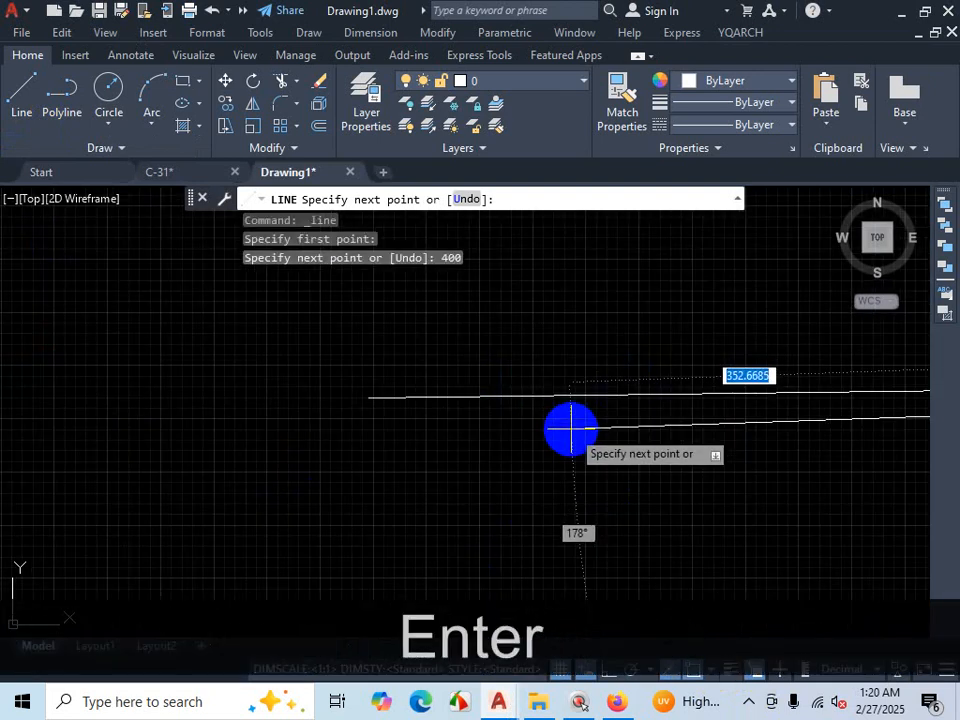
{"action": "scroll", "coordinate": [573, 457], "scroll_direction": "down", "scroll_amount": 6}
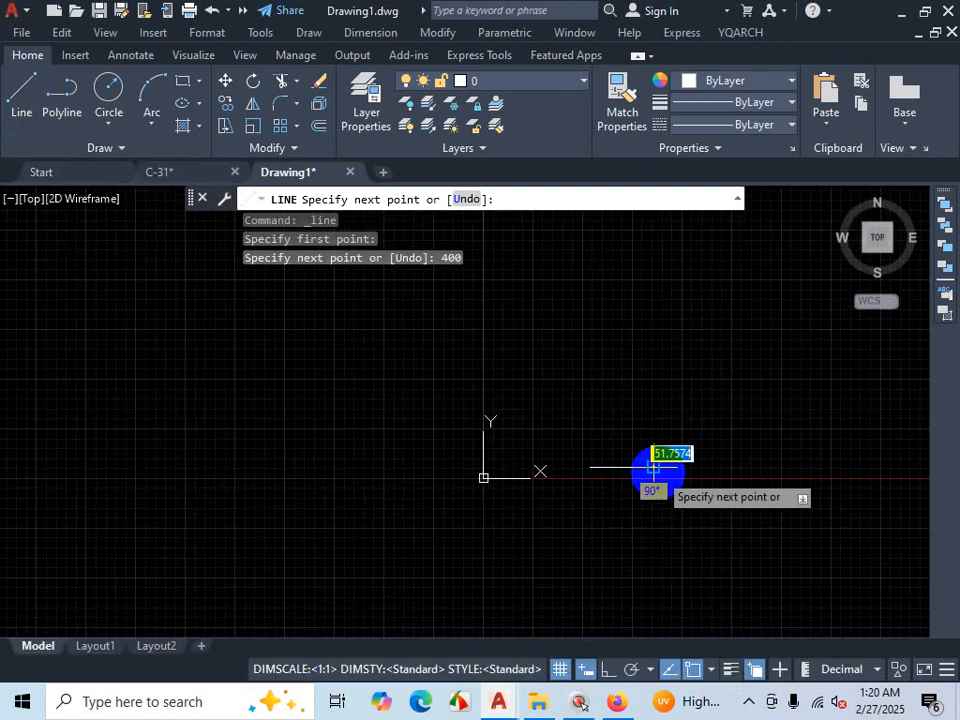
{"action": "scroll", "coordinate": [628, 470], "scroll_direction": "up", "scroll_amount": 2}
{"action": "scroll", "coordinate": [628, 476], "scroll_direction": "up", "scroll_amount": 4}
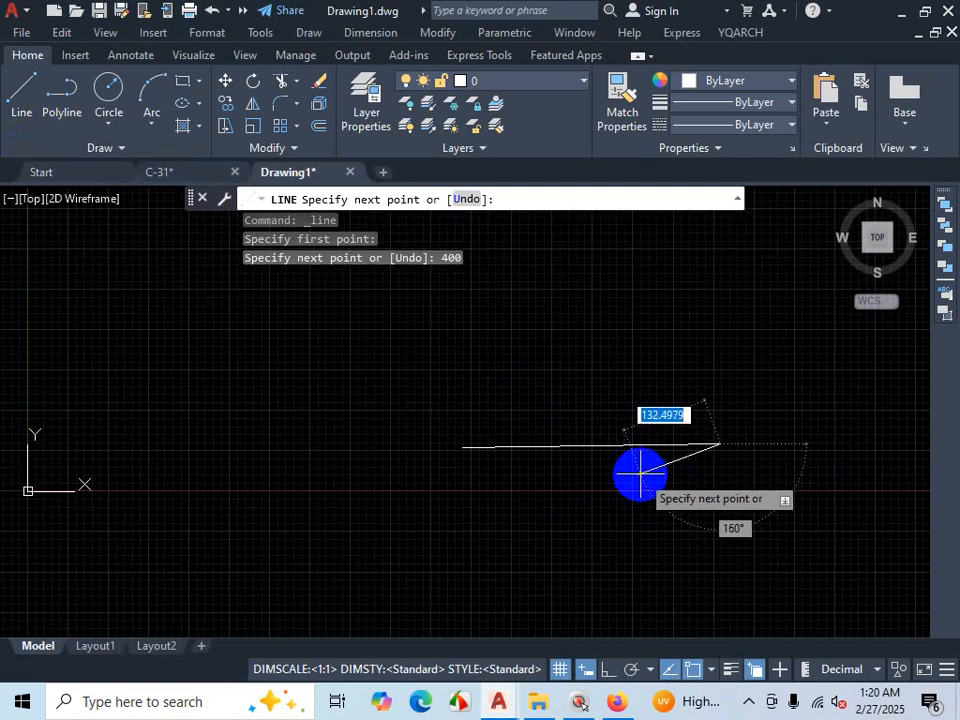
{"action": "scroll", "coordinate": [647, 475], "scroll_direction": "down", "scroll_amount": 4}
{"action": "scroll", "coordinate": [660, 470], "scroll_direction": "up", "scroll_amount": 4}
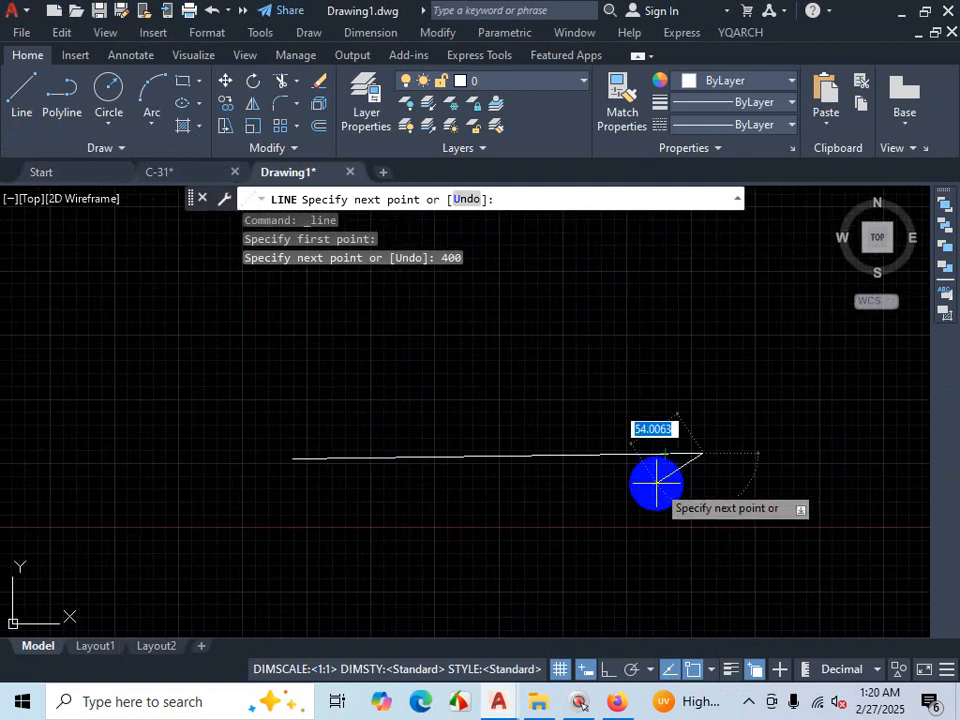
{"action": "key", "text": "Escape"}
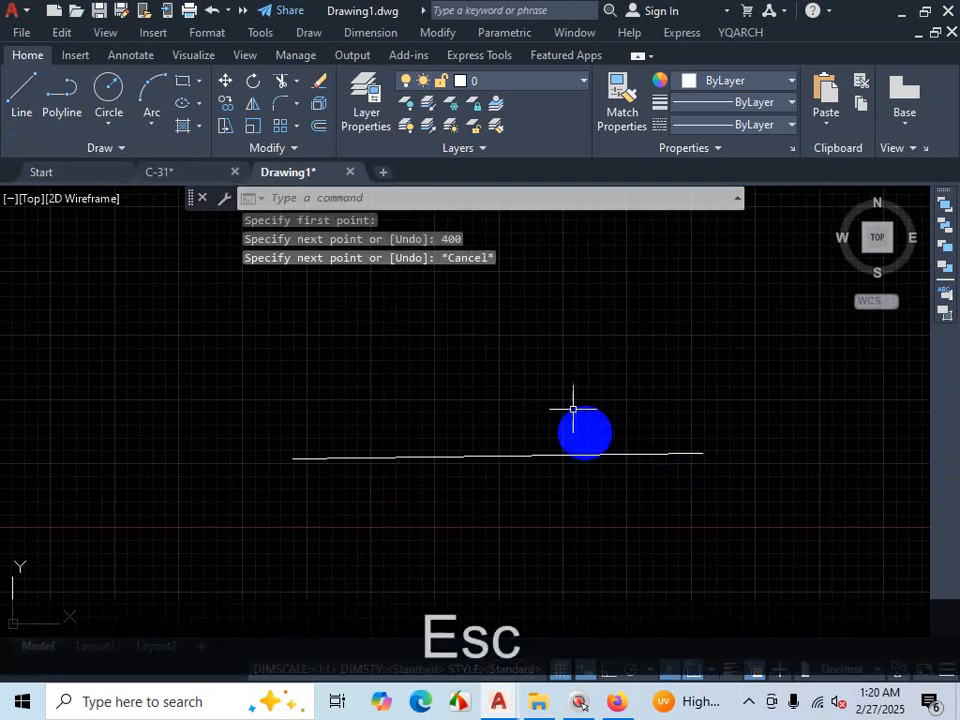
Step: Create another new drawing and turn its grid display off
{"action": "left_click", "coordinate": [382, 174]}
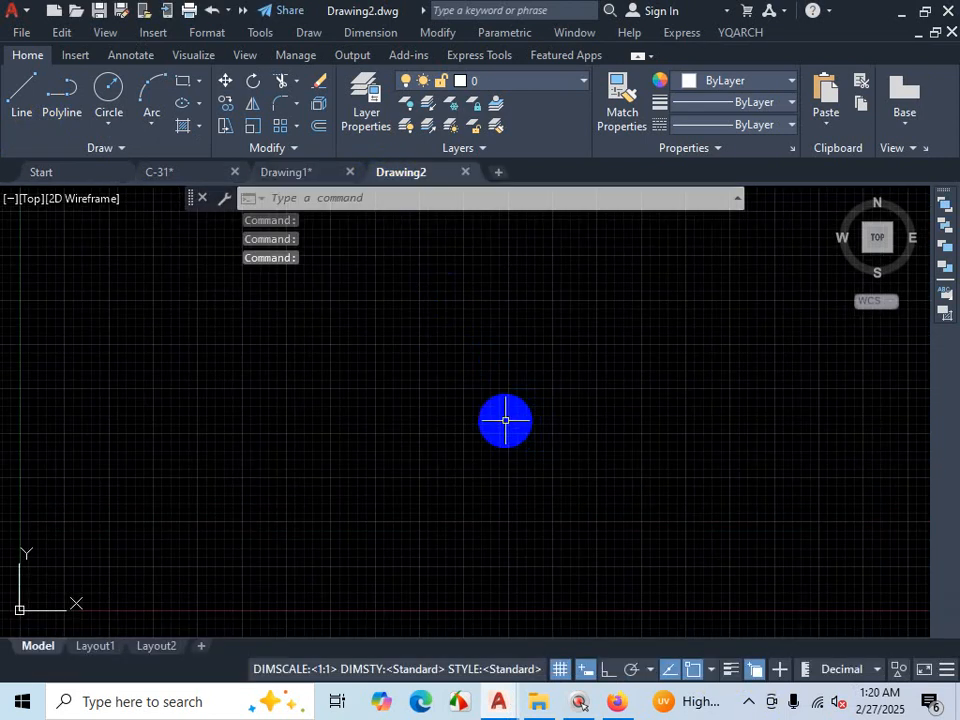
{"action": "left_click", "coordinate": [560, 669]}
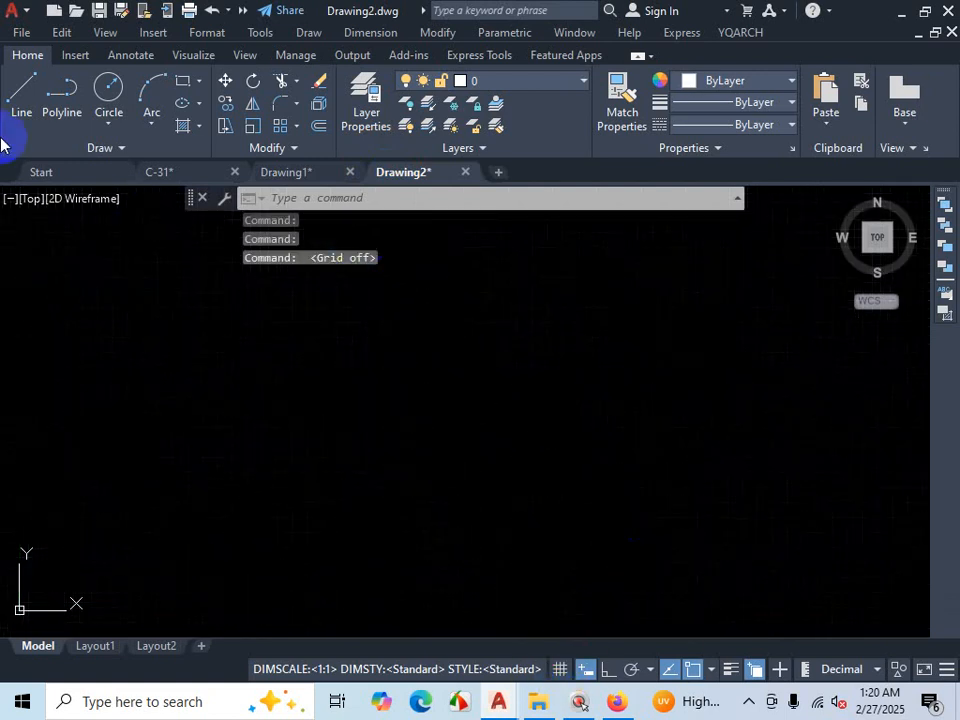
Step: Set the drawing's length units to Engineering with a precision of 0'-0.00"
{"action": "type", "text": "un"}
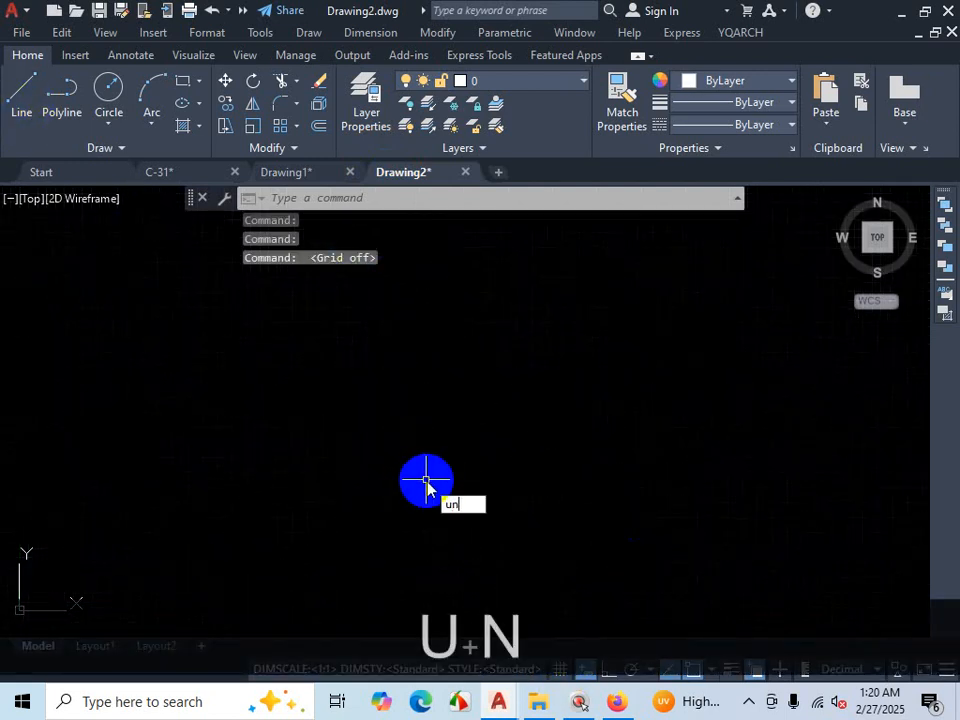
{"action": "key", "text": "Return"}
{"action": "left_click", "coordinate": [398, 219]}
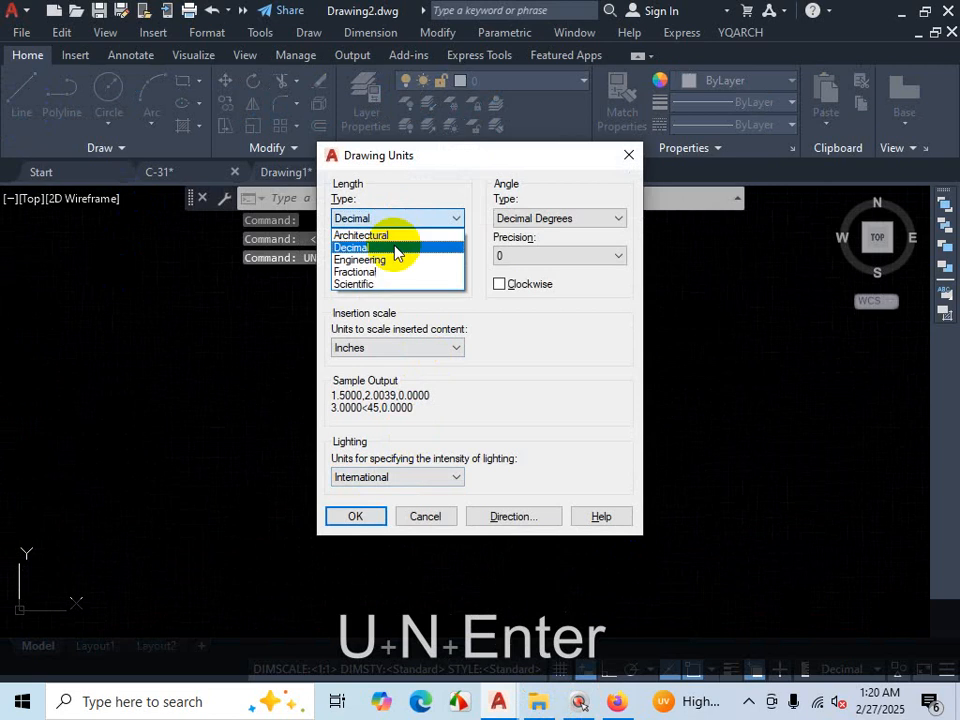
{"action": "left_click", "coordinate": [390, 259]}
{"action": "left_click", "coordinate": [383, 262]}
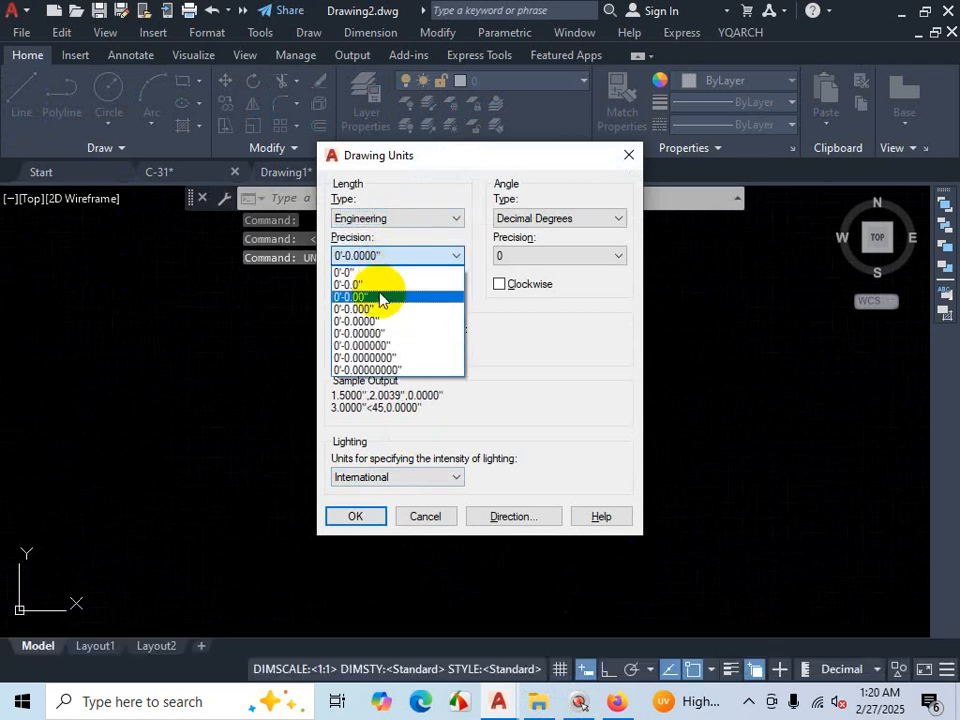
{"action": "left_click", "coordinate": [380, 296]}
{"action": "left_click", "coordinate": [360, 515]}
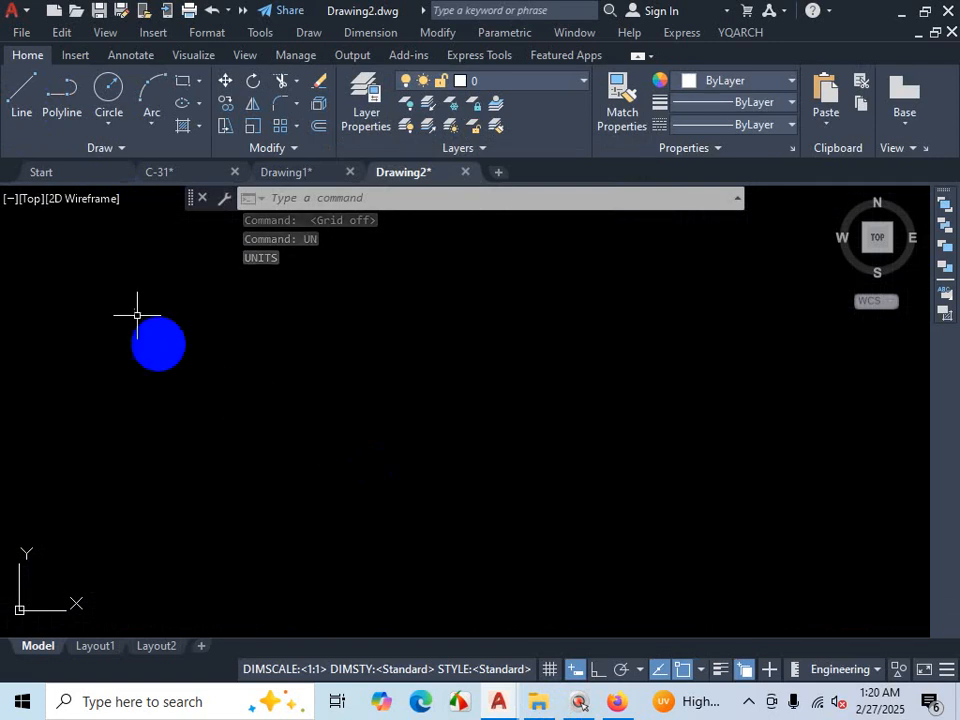
Step: Draw a horizontal line 50' long from a point near the origin, with Ortho mode on
{"action": "left_click", "coordinate": [27, 101]}
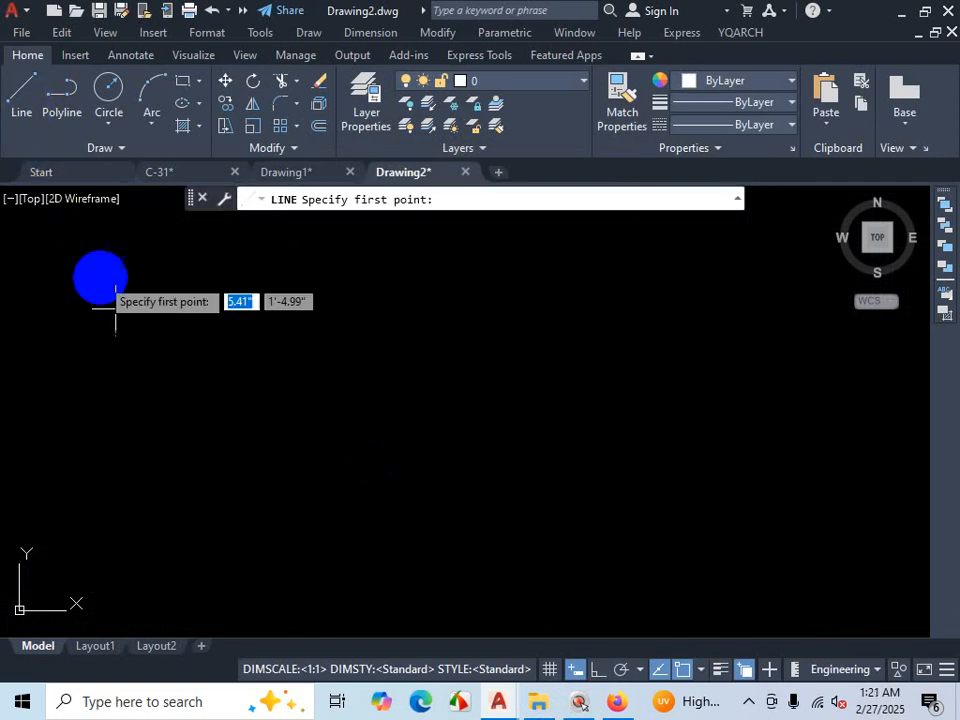
{"action": "left_click", "coordinate": [83, 449]}
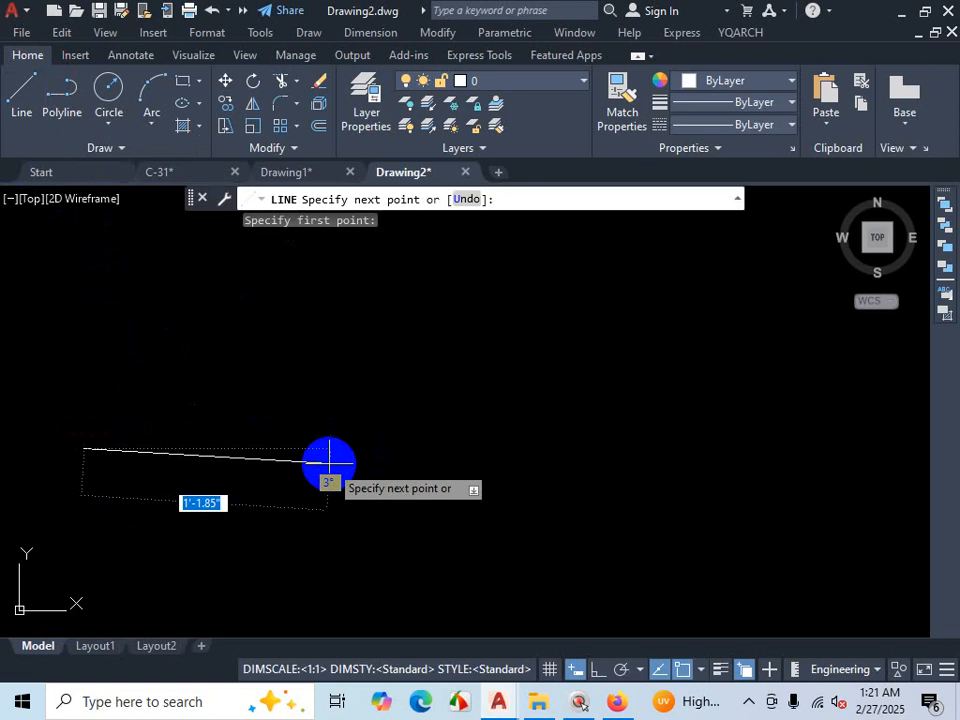
{"action": "left_click", "coordinate": [597, 669]}
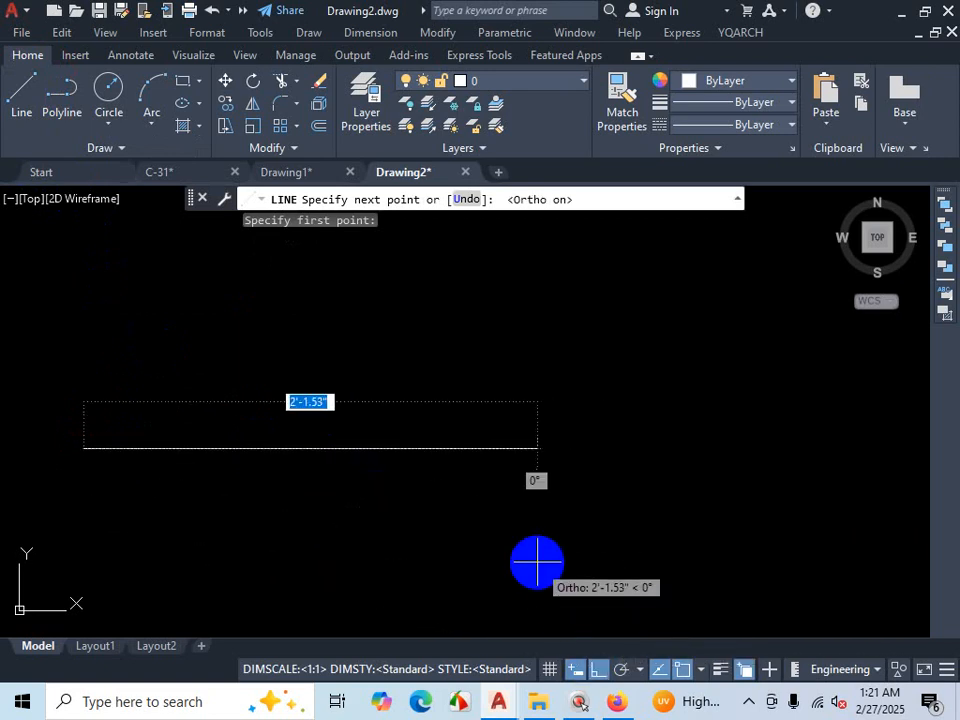
{"action": "type", "text": "50'"}
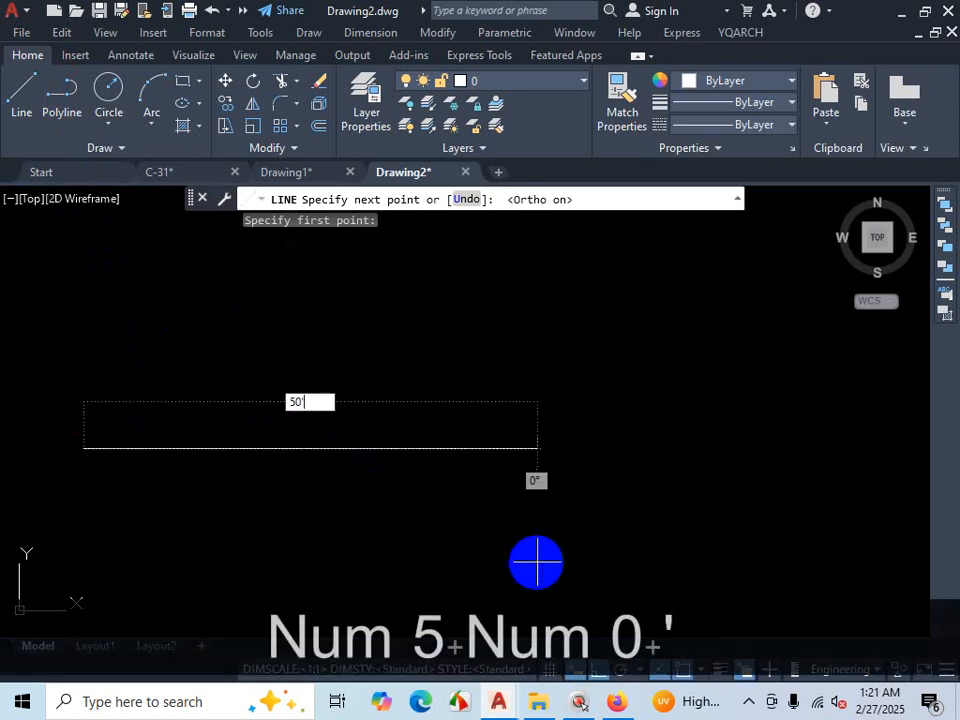
{"action": "key", "text": "Return"}
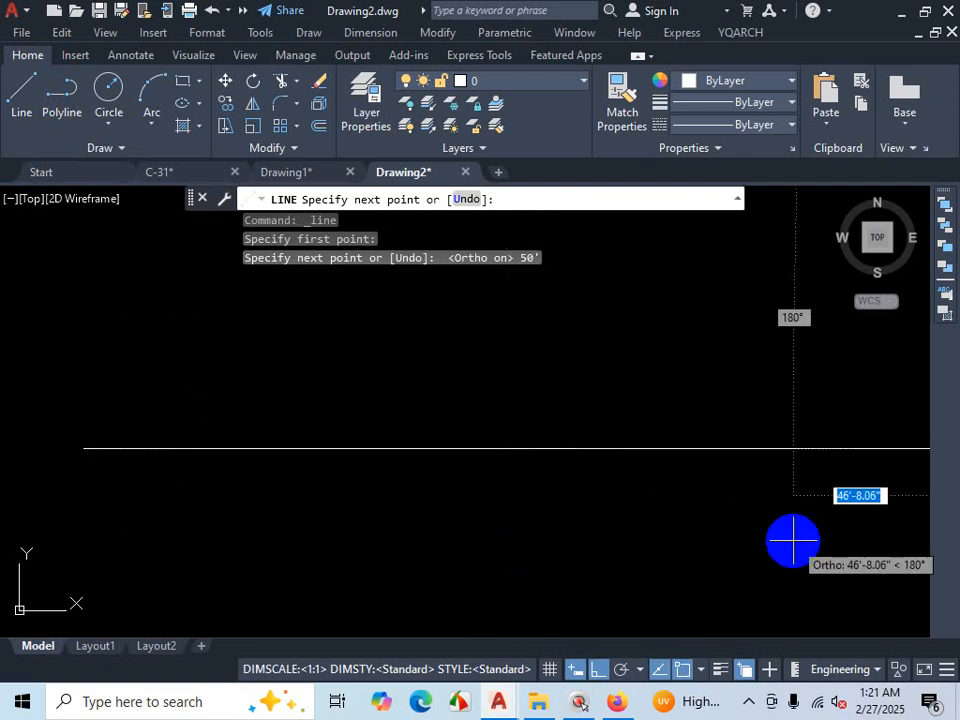
{"action": "scroll", "coordinate": [632, 512], "scroll_direction": "down", "scroll_amount": 4}
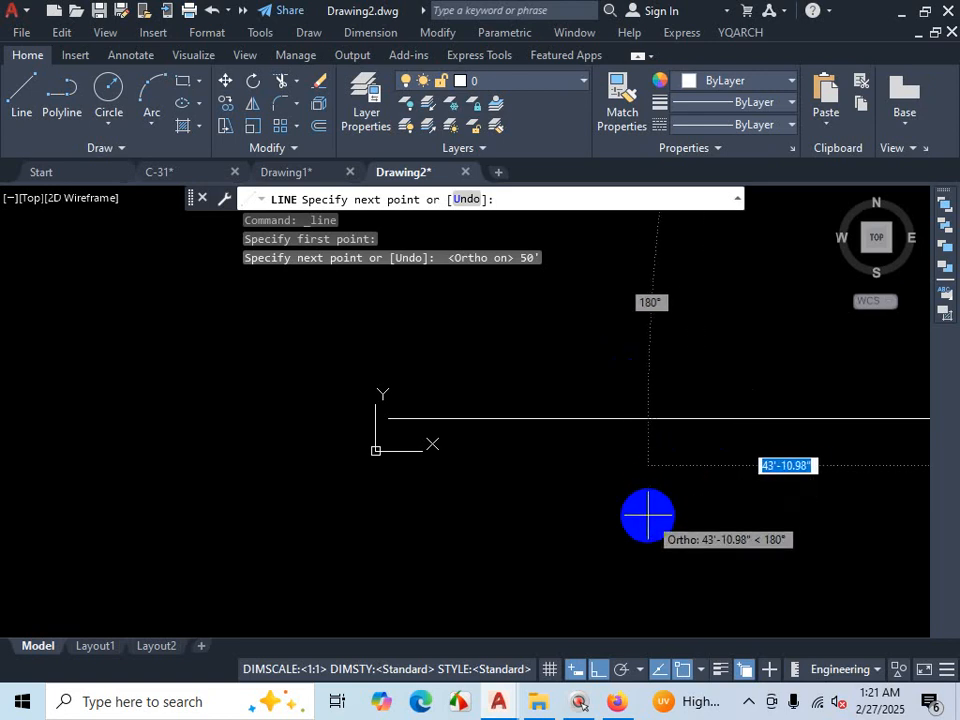
{"action": "scroll", "coordinate": [625, 455], "scroll_direction": "down", "scroll_amount": 2}
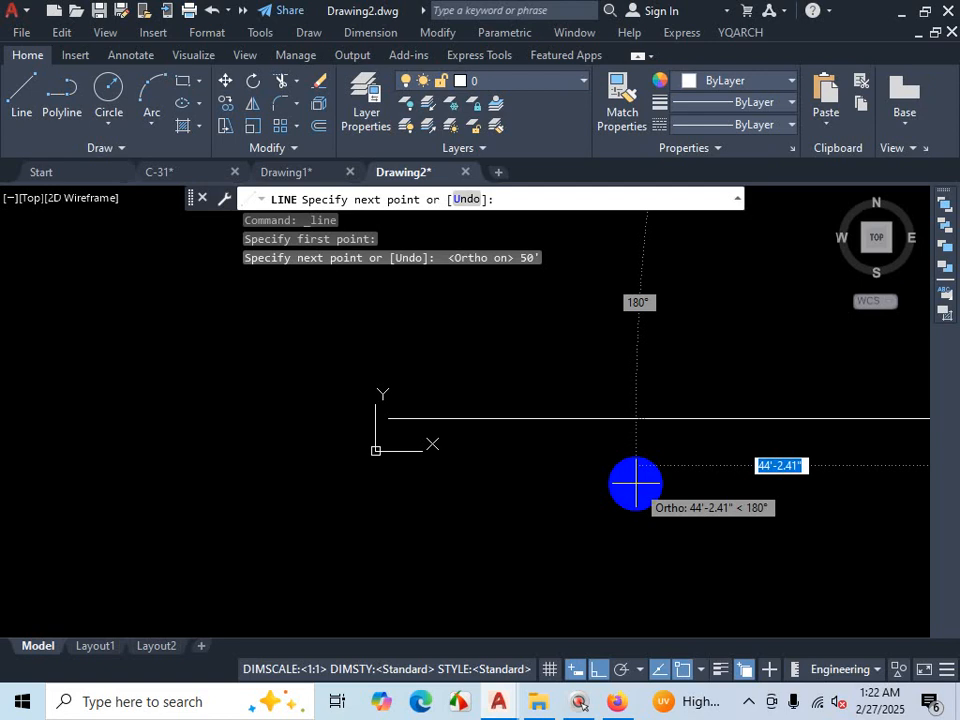
{"action": "key", "text": "Escape"}
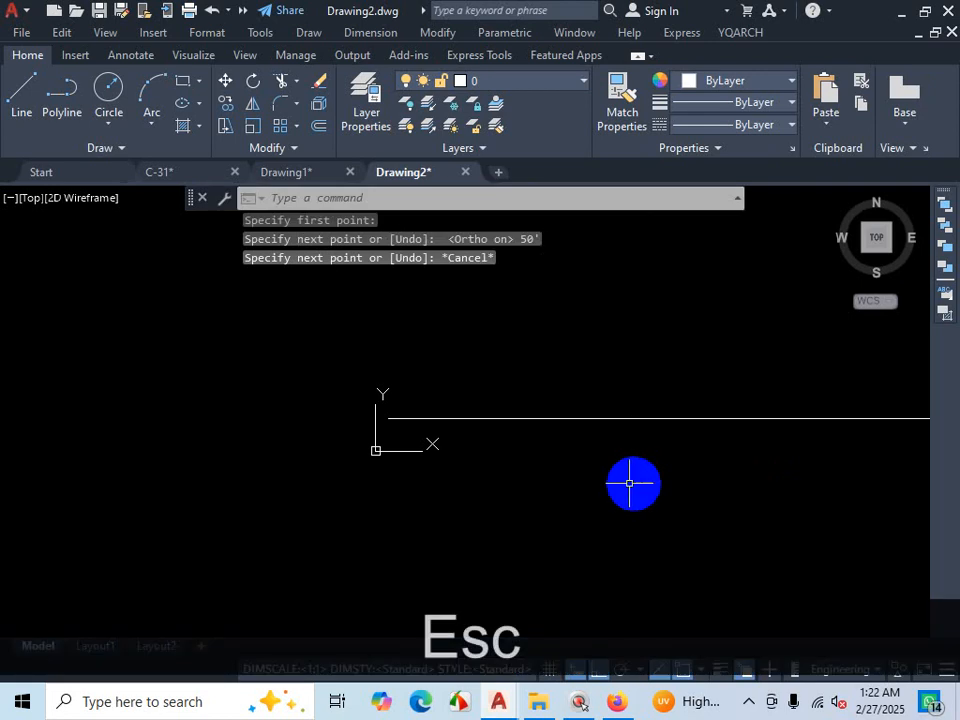
Step: Draw three connected freehand segments from the 50' line's far end, going up, right and back down below the line
{"action": "scroll", "coordinate": [591, 488], "scroll_direction": "down", "scroll_amount": 8}
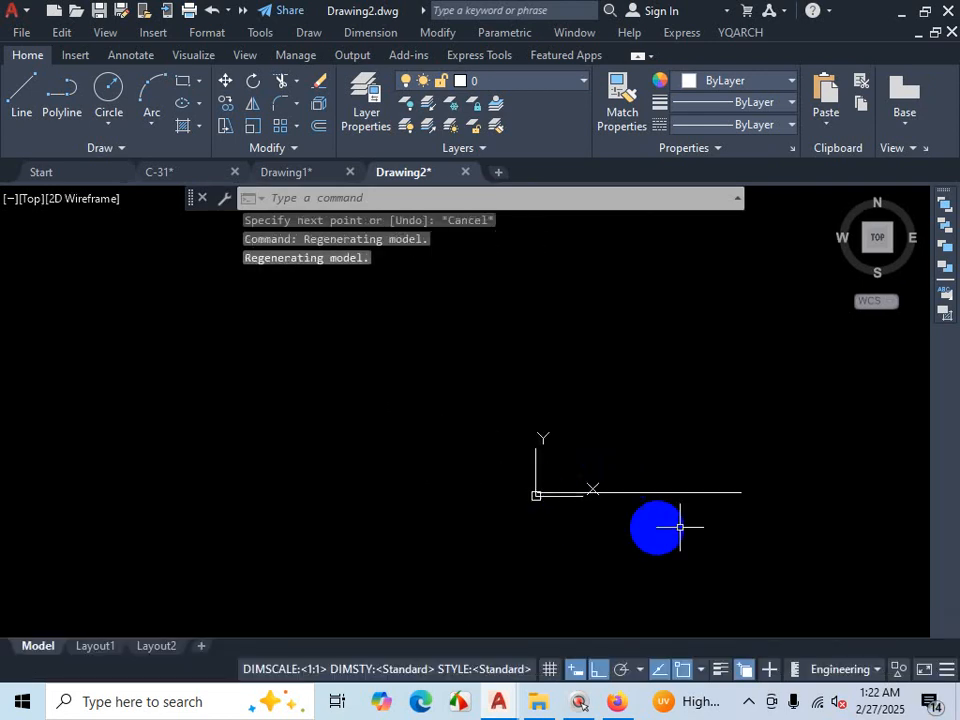
{"action": "scroll", "coordinate": [737, 506], "scroll_direction": "up", "scroll_amount": 4}
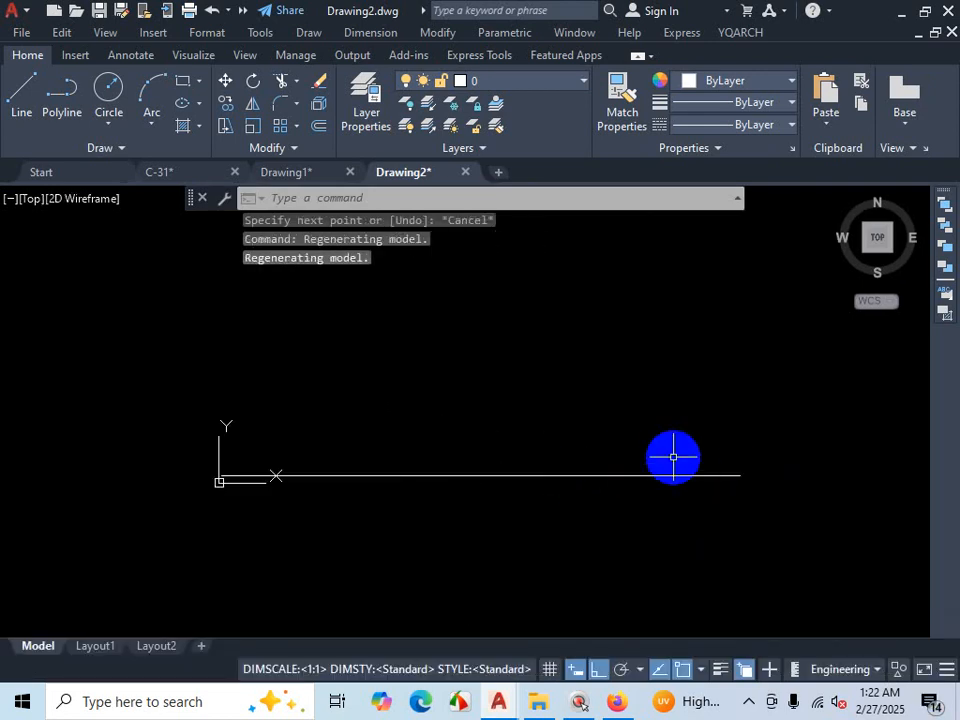
{"action": "left_click", "coordinate": [22, 100]}
{"action": "left_click", "coordinate": [740, 475]}
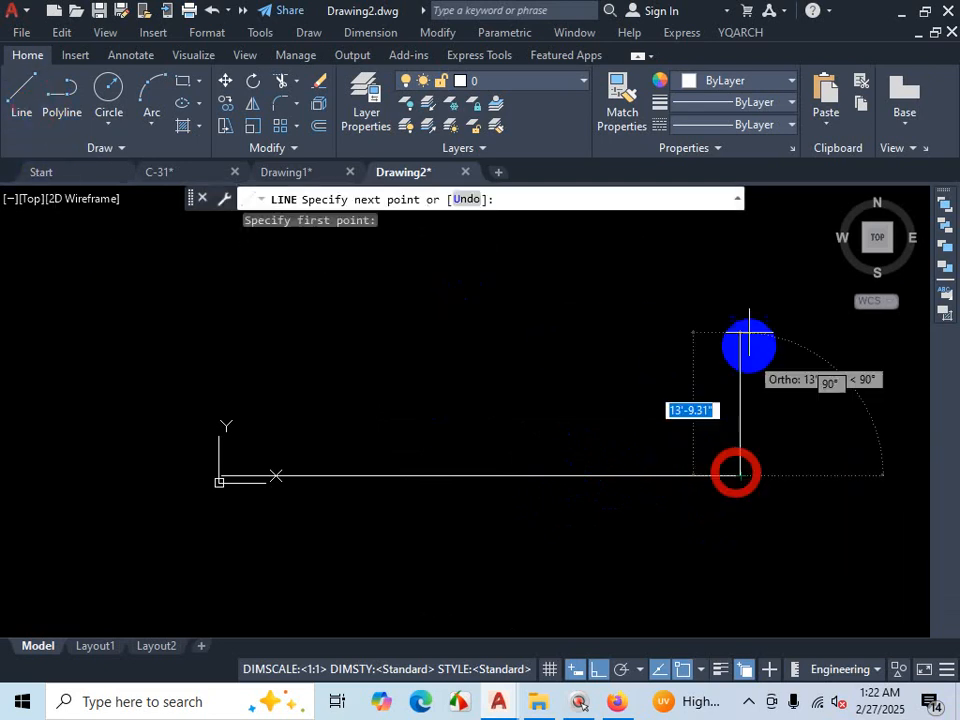
{"action": "left_click", "coordinate": [740, 274]}
{"action": "left_click", "coordinate": [840, 274]}
{"action": "left_click", "coordinate": [840, 522]}
{"action": "scroll", "coordinate": [700, 500], "scroll_direction": "down", "scroll_amount": 5}
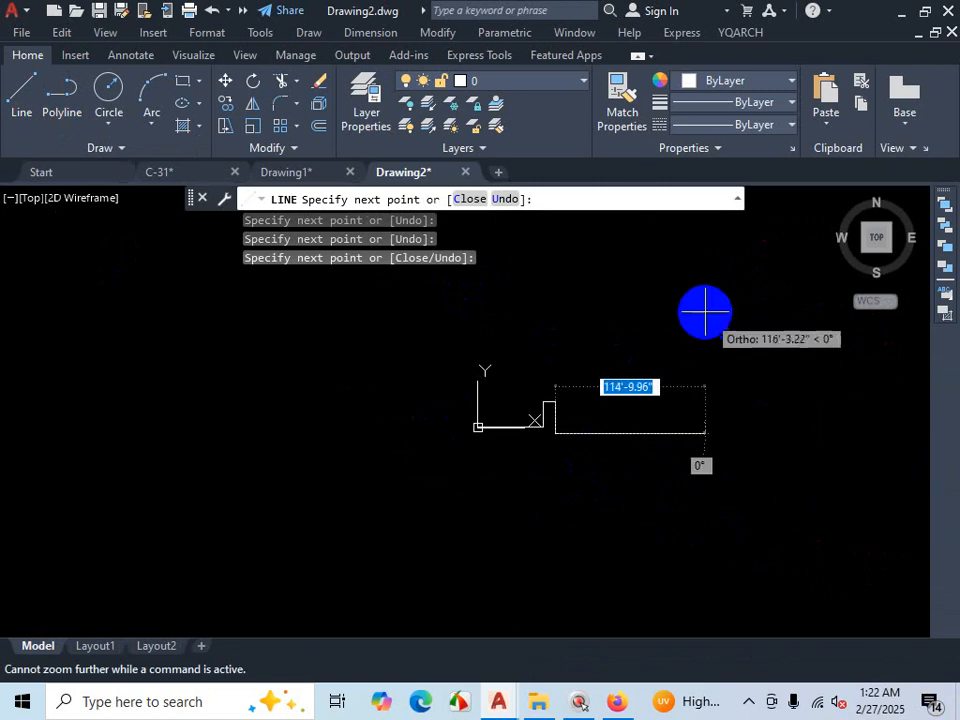
{"action": "key", "text": "Escape"}
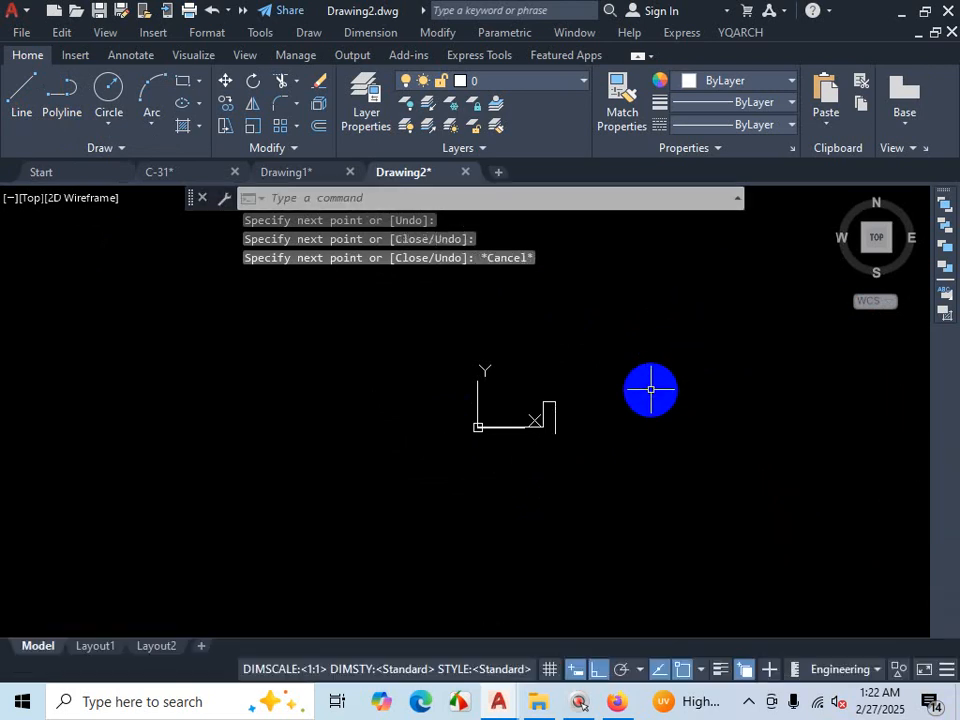
Step: Erase the 50' line and its three connected segments with a crossing selection
{"action": "left_click", "coordinate": [603, 343]}
{"action": "left_click", "coordinate": [441, 512]}
{"action": "key", "text": "Delete"}
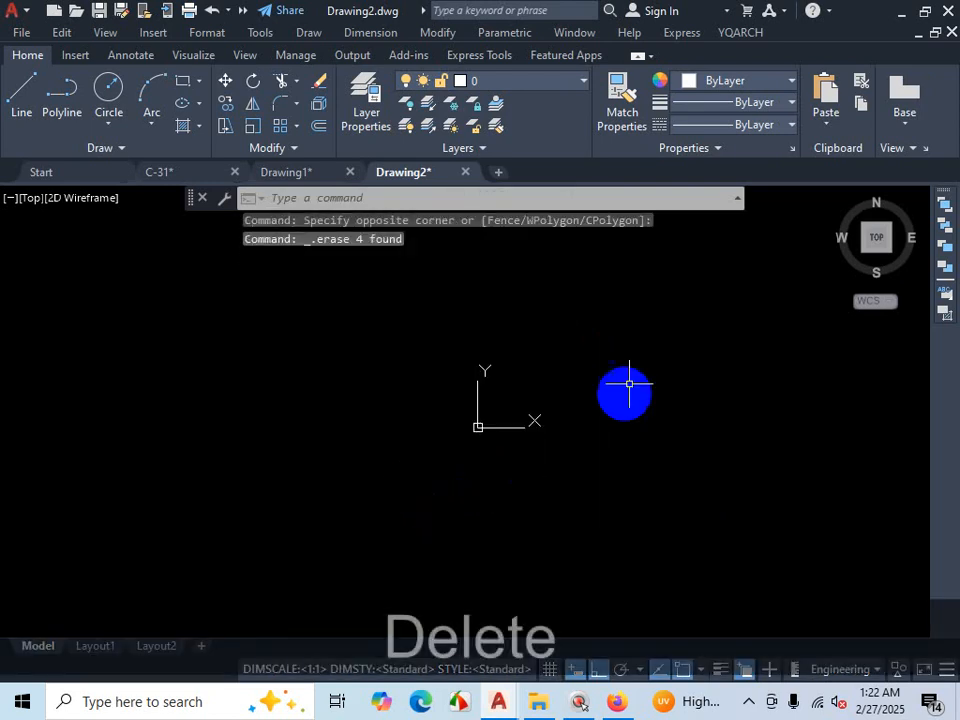
{"action": "scroll", "coordinate": [596, 386], "scroll_direction": "up", "scroll_amount": 1}
{"action": "scroll", "coordinate": [254, 467], "scroll_direction": "down", "scroll_amount": 4}
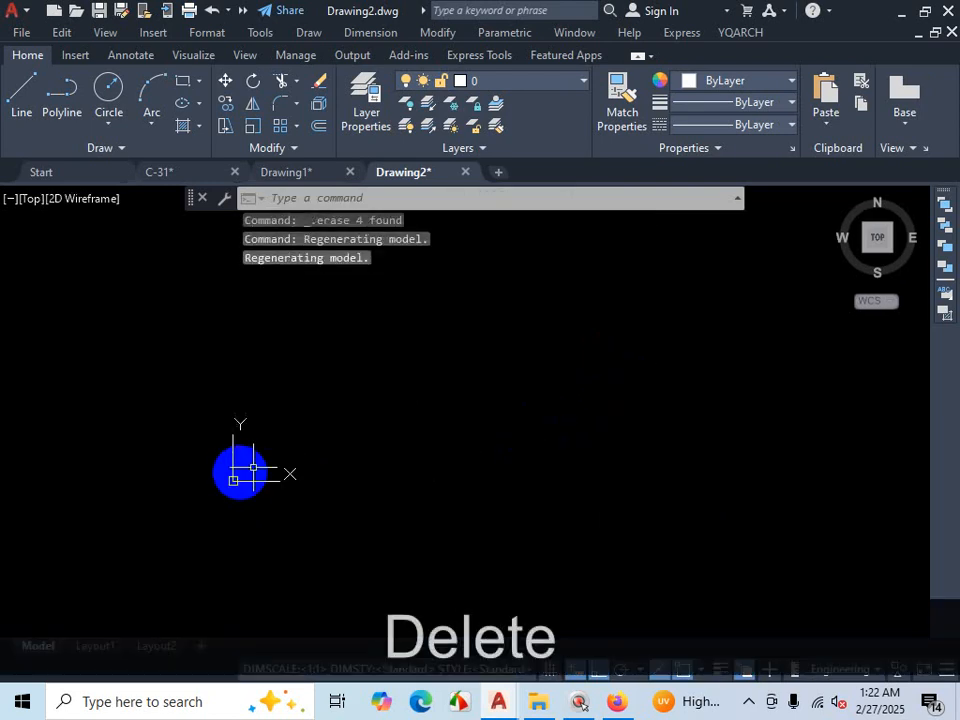
{"action": "scroll", "coordinate": [335, 456], "scroll_direction": "down", "scroll_amount": 3}
{"action": "scroll", "coordinate": [263, 484], "scroll_direction": "down", "scroll_amount": 10}
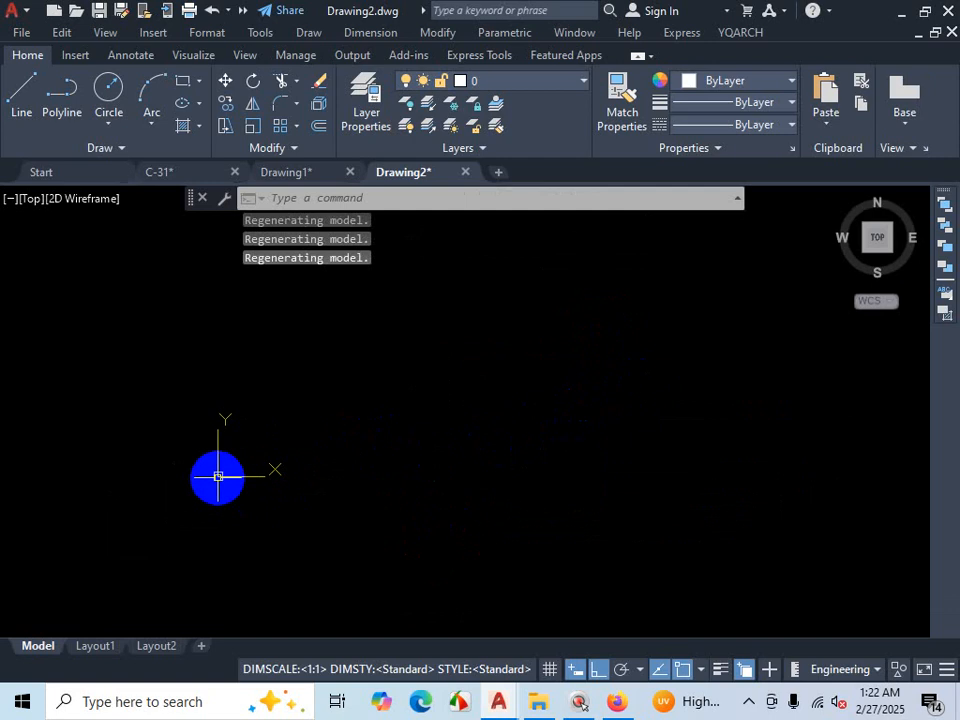
{"action": "scroll", "coordinate": [407, 448], "scroll_direction": "down", "scroll_amount": 10}
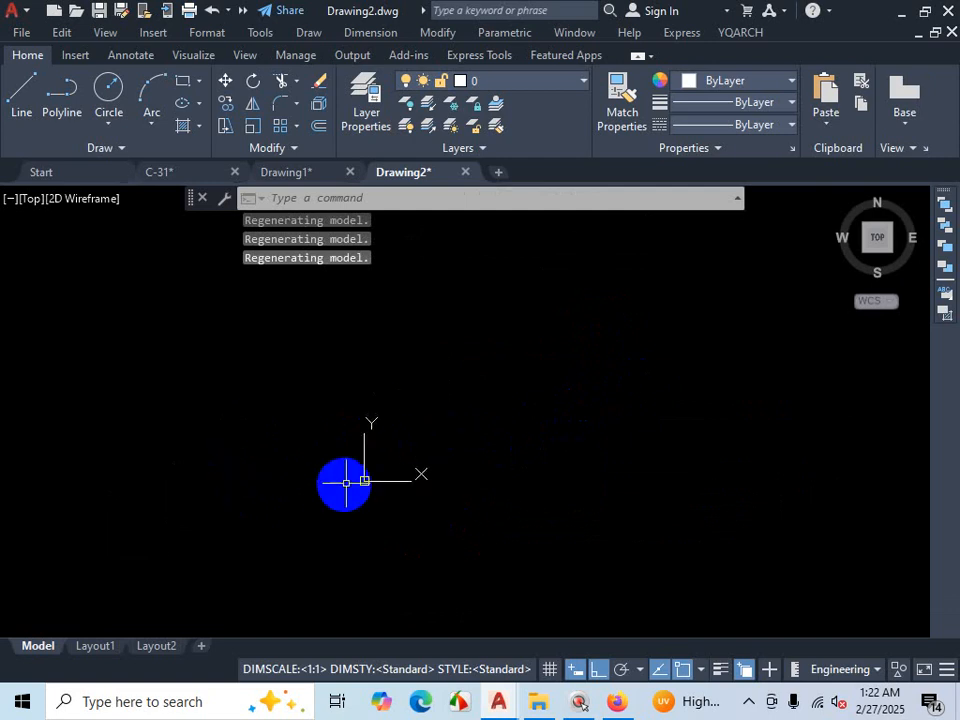
Step: Draw a horizontal line 100' long in Drawing2, starting above and to the right of the origin, with Ortho mode on
{"action": "left_click", "coordinate": [26, 96]}
{"action": "left_click", "coordinate": [391, 372]}
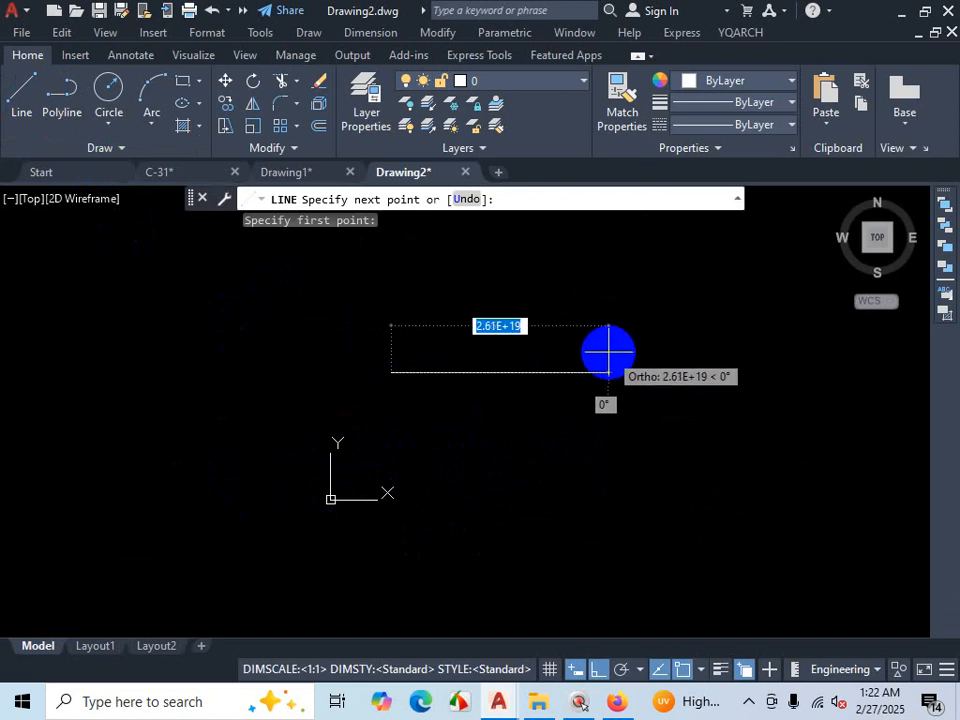
{"action": "type", "text": "100"}
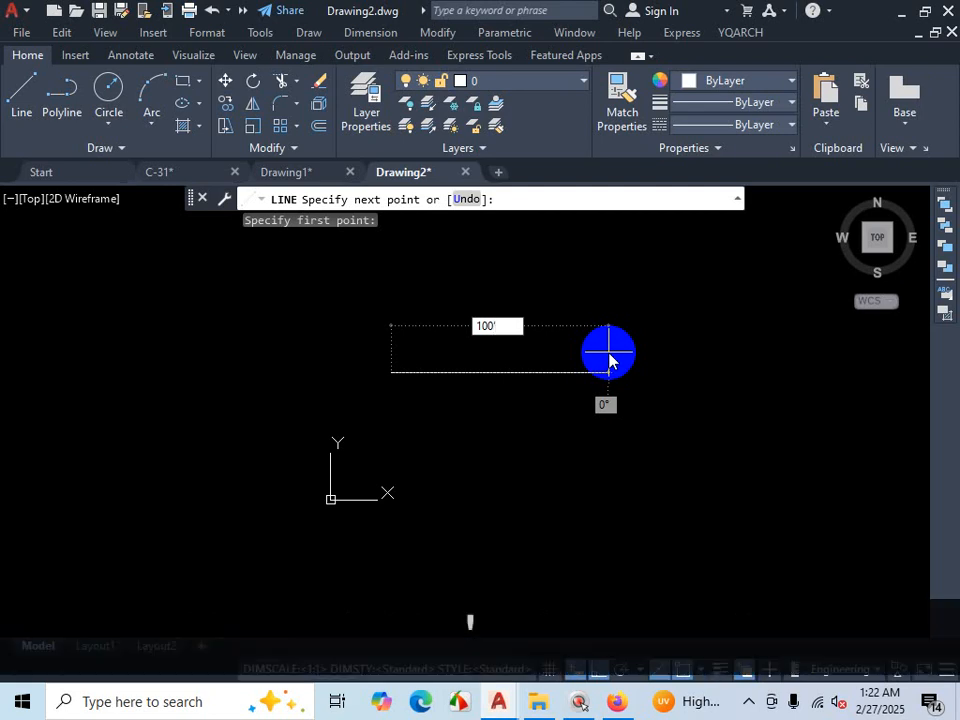
{"action": "key", "text": "Return"}
{"action": "key", "text": "Escape"}
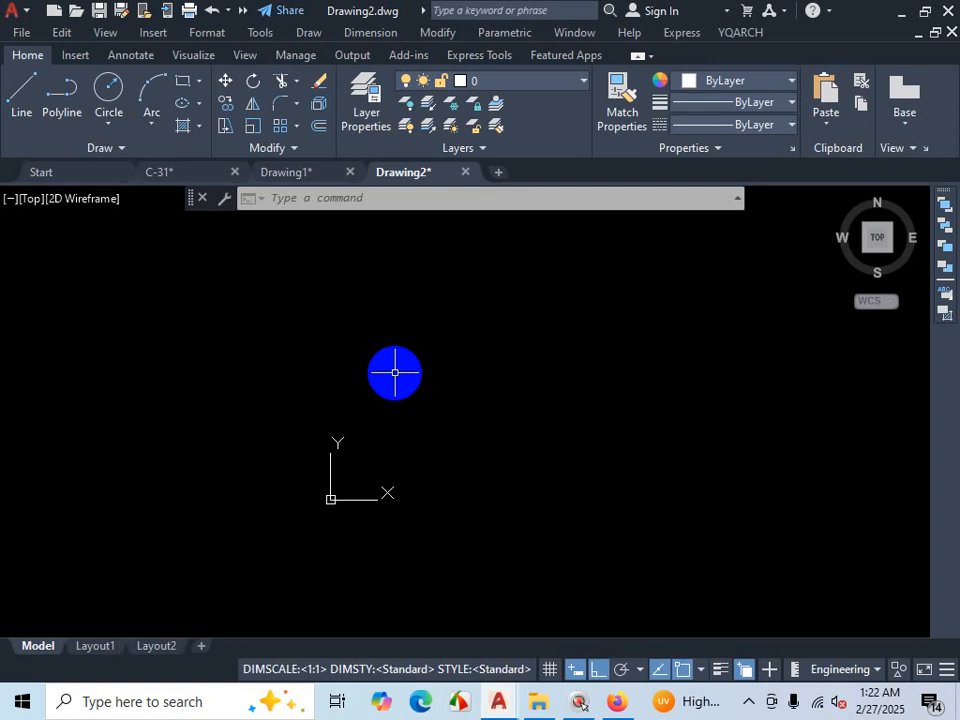
Step: Look closely for the 100' line in Drawing2 and compare the display with the test line in Drawing1, returning to Drawing2
{"action": "scroll", "coordinate": [386, 369], "scroll_direction": "up", "scroll_amount": 3}
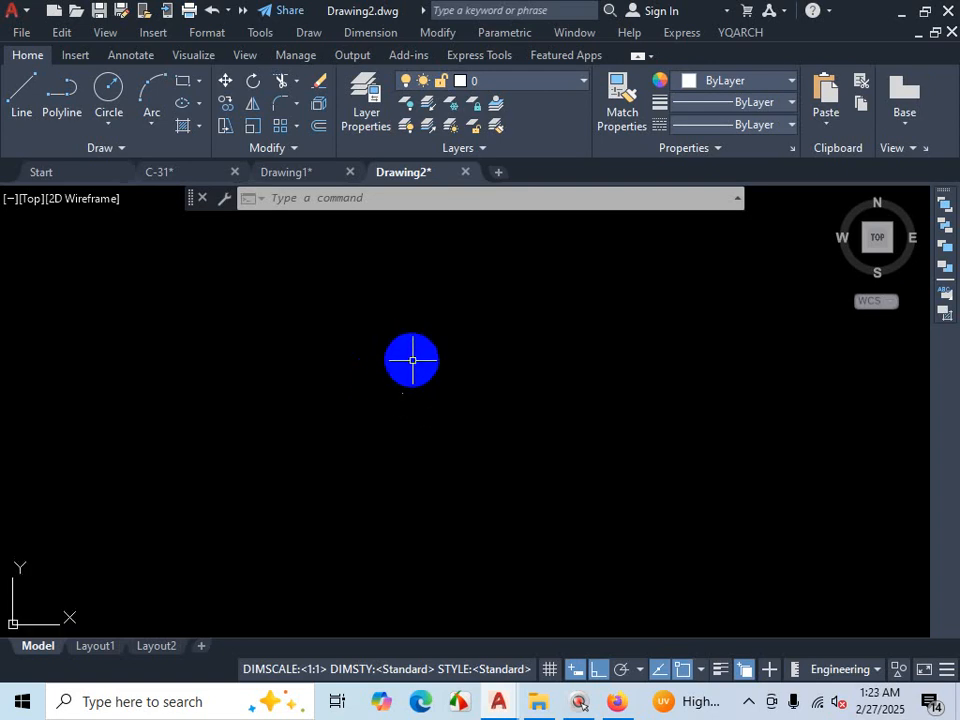
{"action": "scroll", "coordinate": [389, 427], "scroll_direction": "up", "scroll_amount": 2}
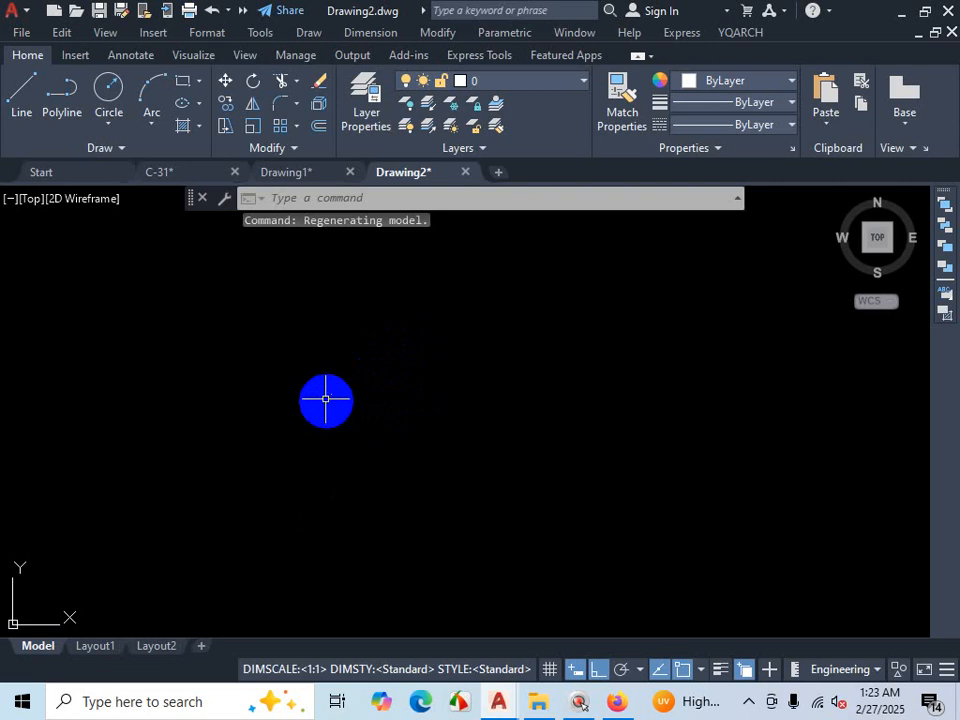
{"action": "scroll", "coordinate": [519, 489], "scroll_direction": "up", "scroll_amount": 3}
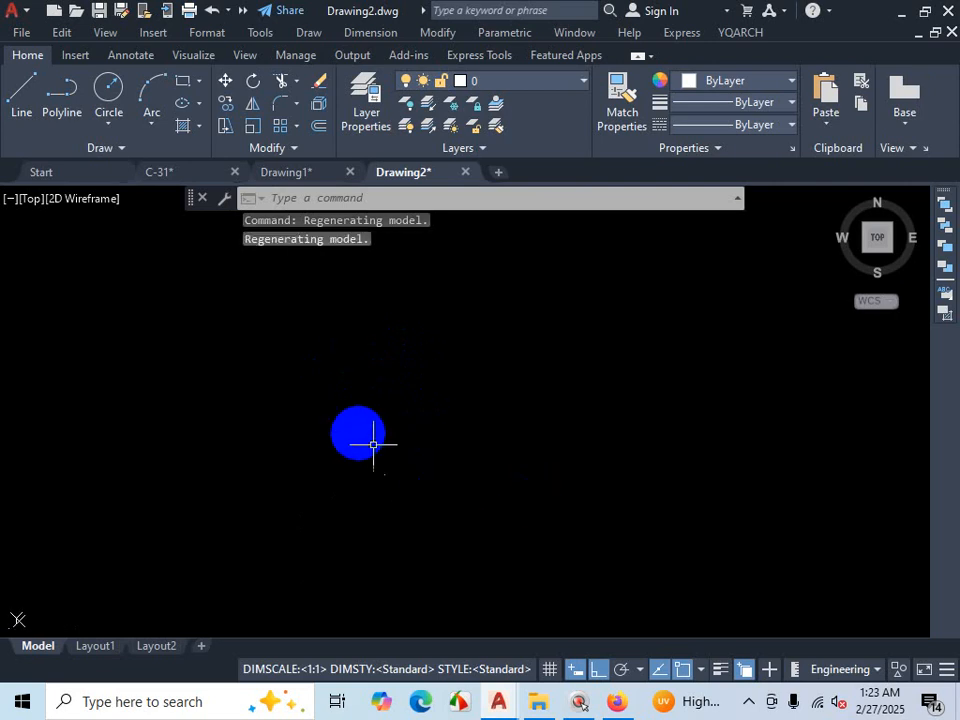
{"action": "scroll", "coordinate": [385, 495], "scroll_direction": "up", "scroll_amount": 3}
{"action": "scroll", "coordinate": [346, 393], "scroll_direction": "up", "scroll_amount": 3}
{"action": "scroll", "coordinate": [384, 320], "scroll_direction": "up", "scroll_amount": 2}
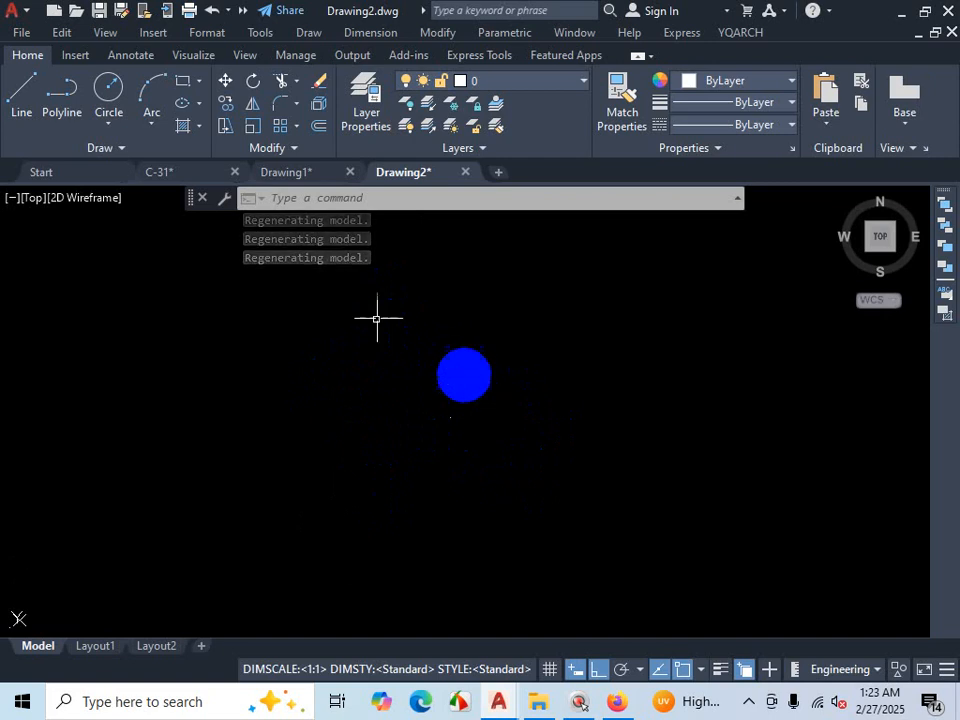
{"action": "left_click", "coordinate": [306, 174]}
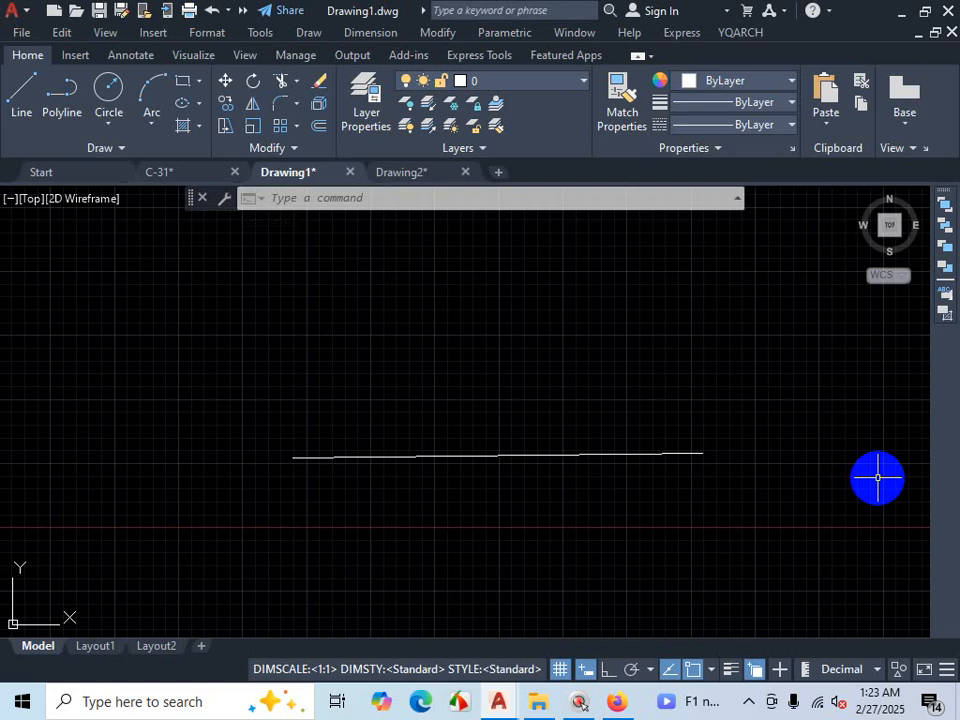
{"action": "left_click", "coordinate": [408, 172]}
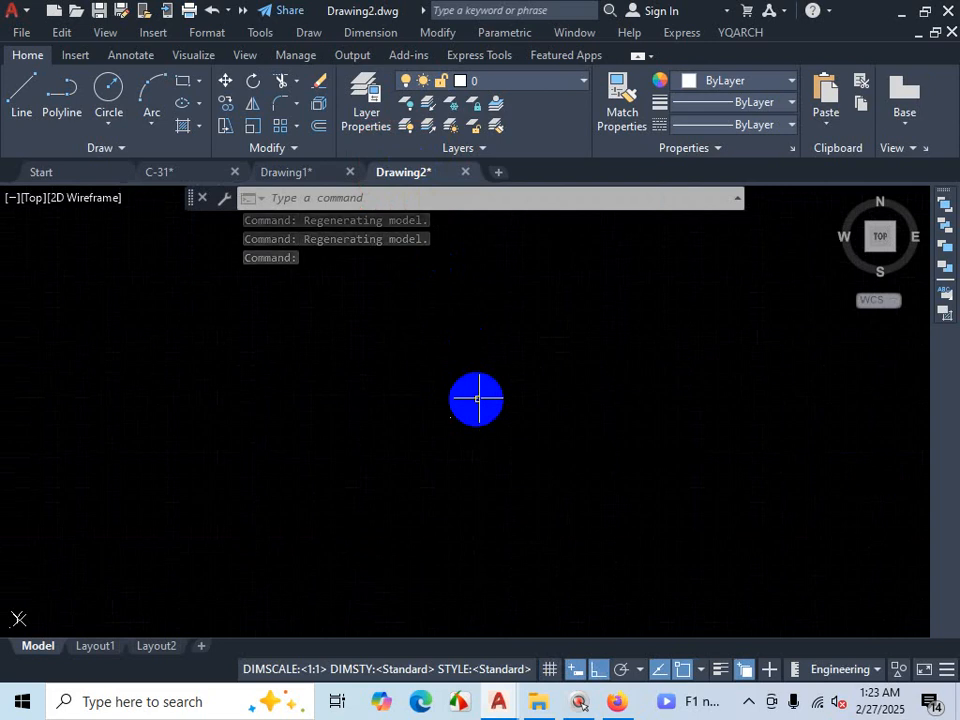
Step: Run Zoom All in Drawing2 and examine how the 100' line displays without limits set
{"action": "type", "text": "z"}
{"action": "key", "text": "Return"}
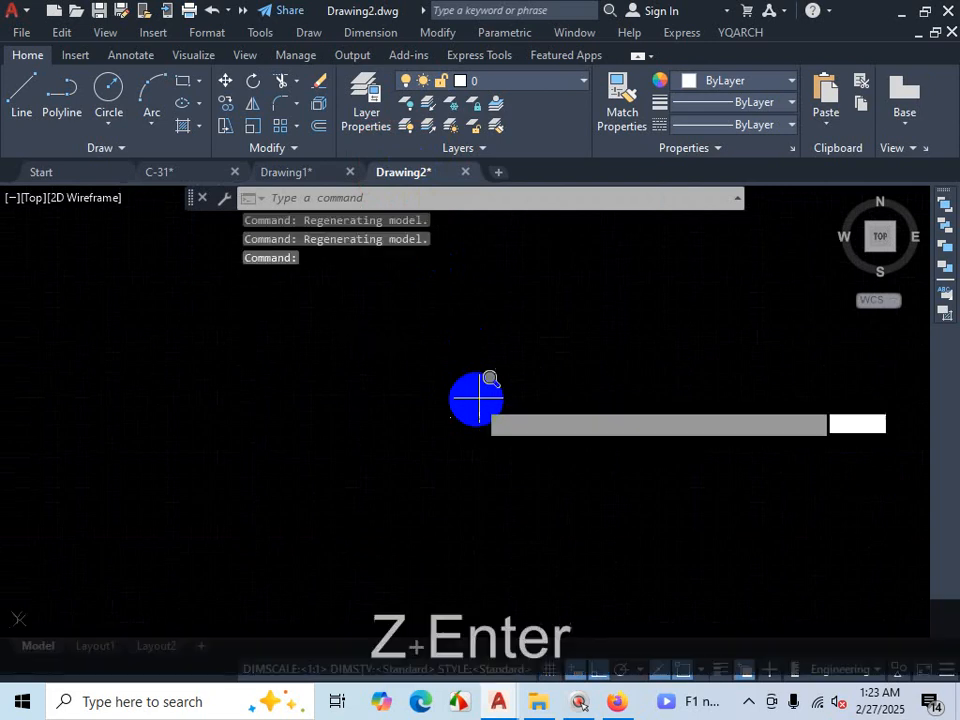
{"action": "type", "text": "a"}
{"action": "key", "text": "Return"}
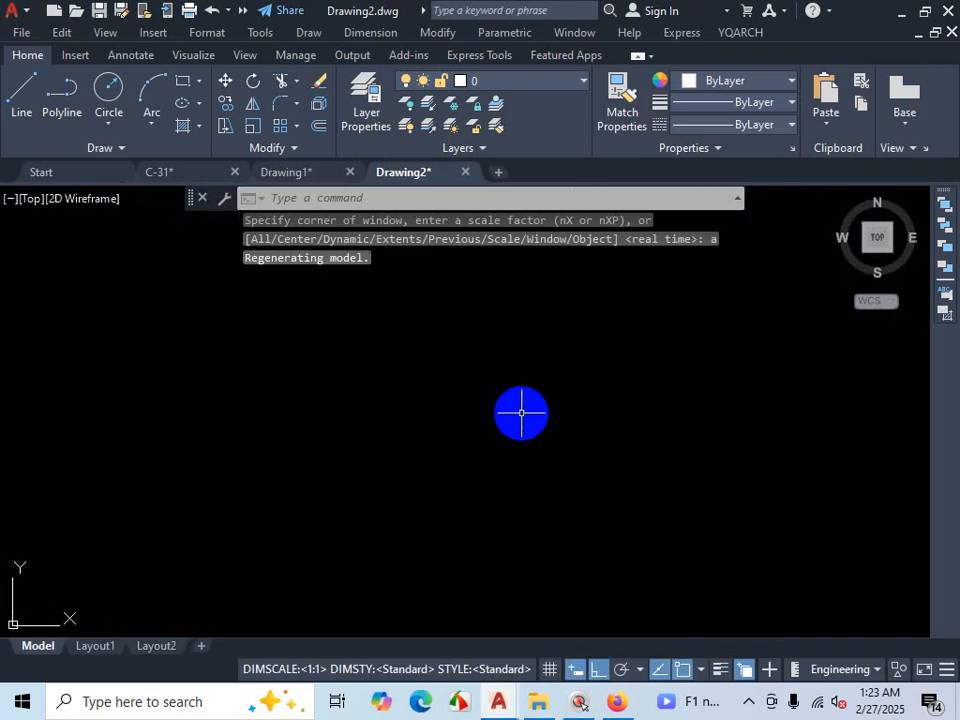
{"action": "scroll", "coordinate": [540, 373], "scroll_direction": "up", "scroll_amount": 5}
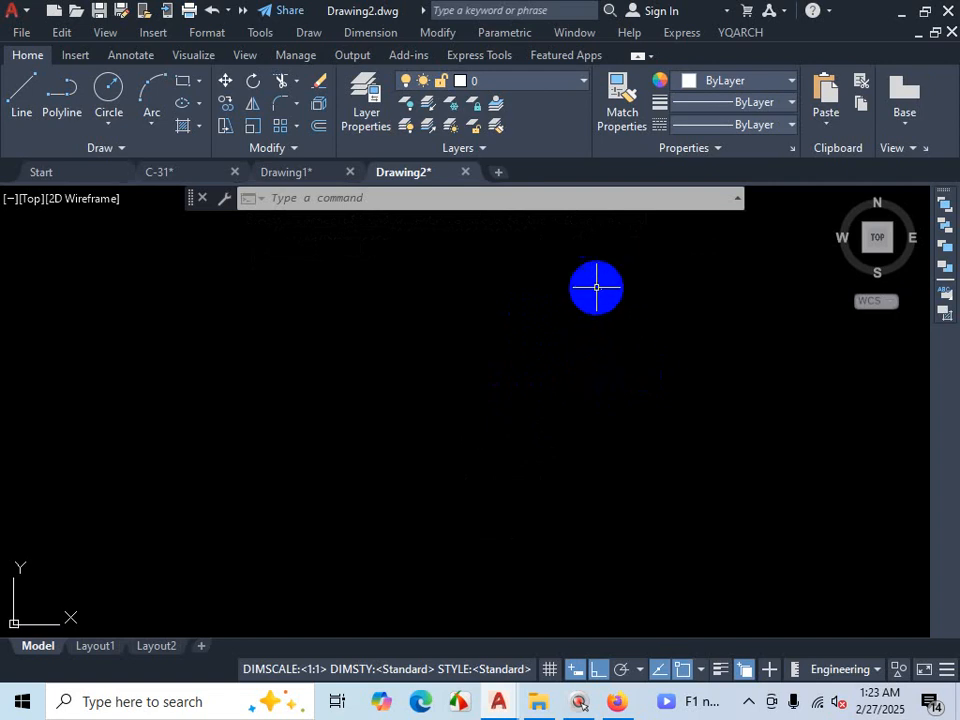
{"action": "scroll", "coordinate": [590, 340], "scroll_direction": "down", "scroll_amount": 3}
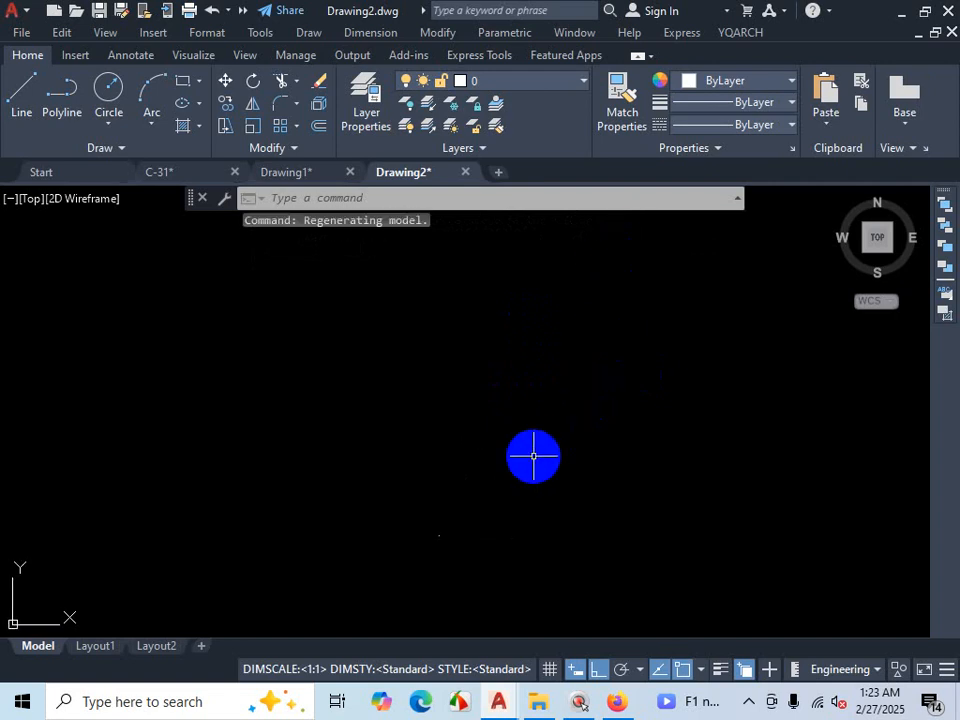
Step: Close Drawing2 and Drawing1 without saving their changes, leaving the C-31 drawing open
{"action": "left_click", "coordinate": [465, 174]}
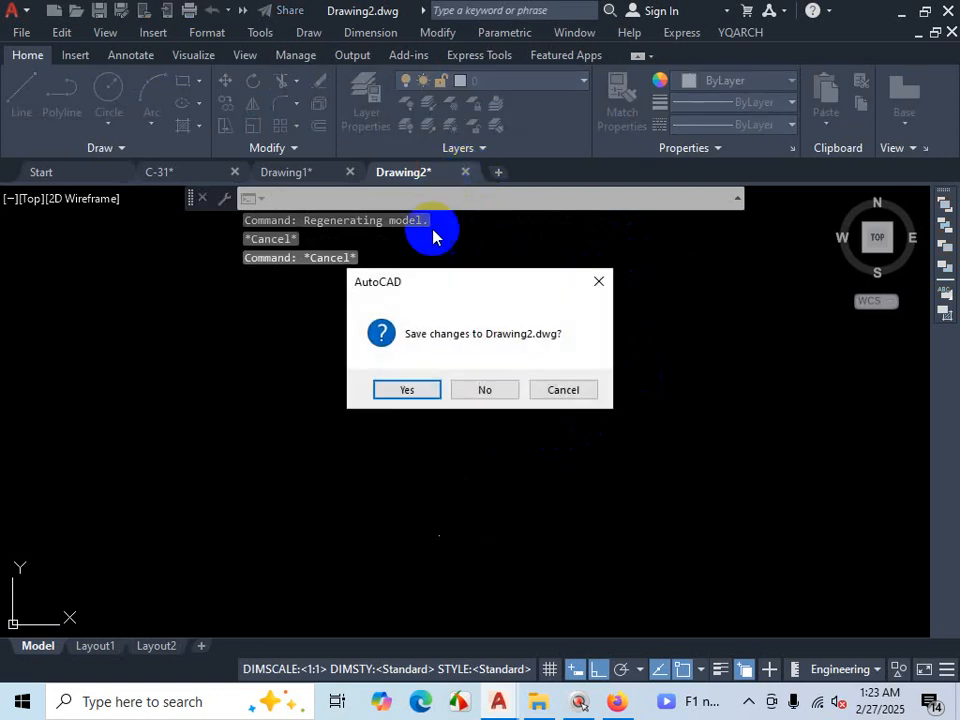
{"action": "left_click", "coordinate": [501, 392]}
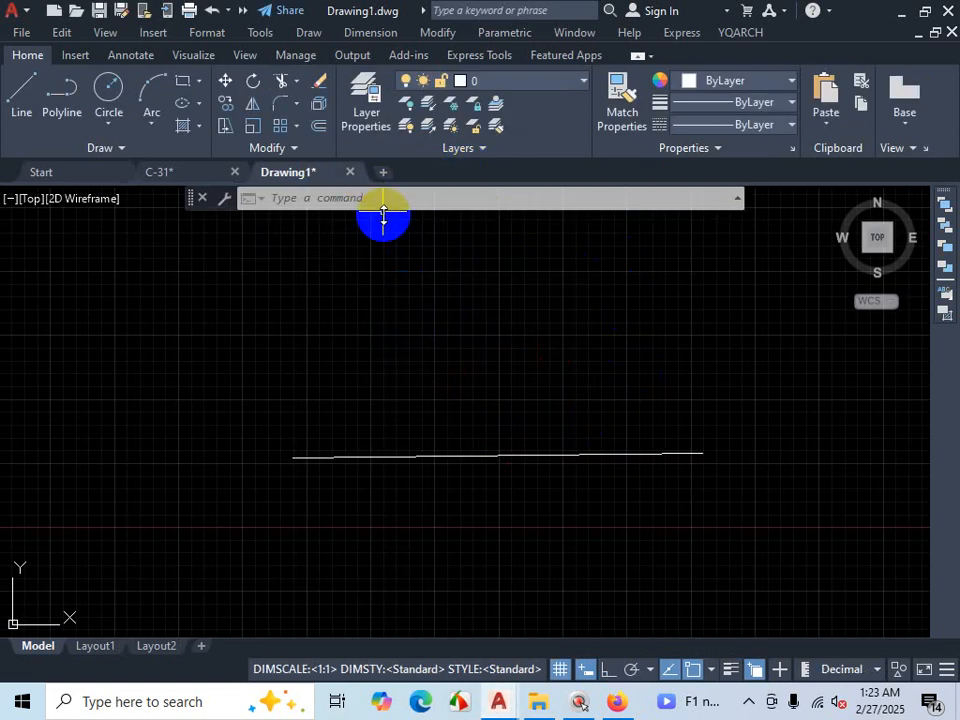
{"action": "left_click", "coordinate": [350, 172]}
{"action": "left_click", "coordinate": [487, 389]}
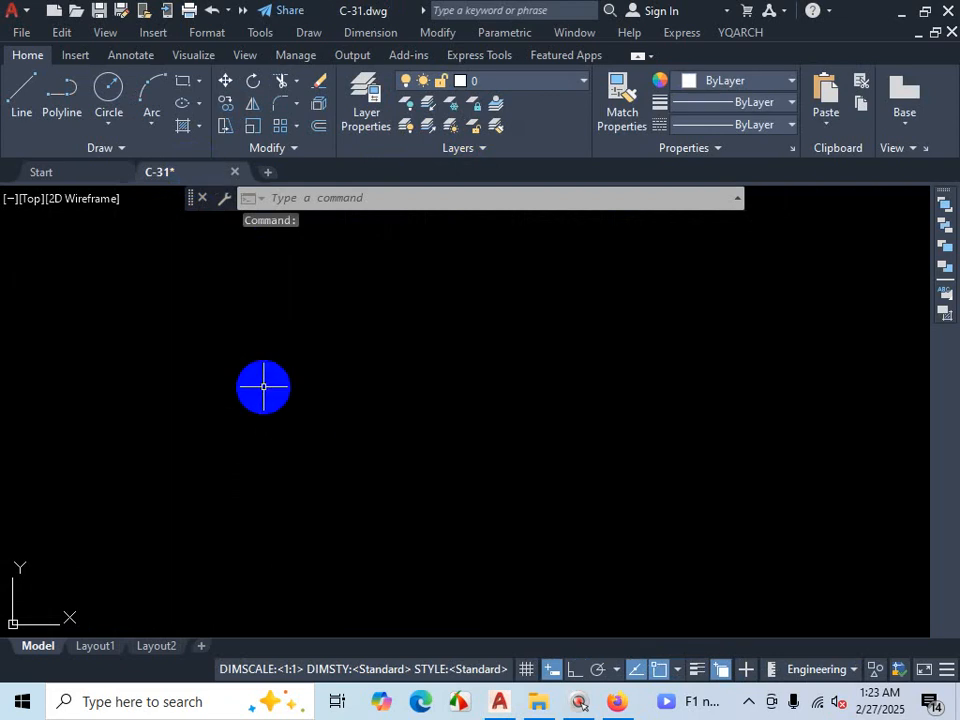
Step: Draw a nearly horizontal line 100' long in the empty model space of C-31
{"action": "left_click", "coordinate": [21, 92]}
{"action": "left_click", "coordinate": [133, 434]}
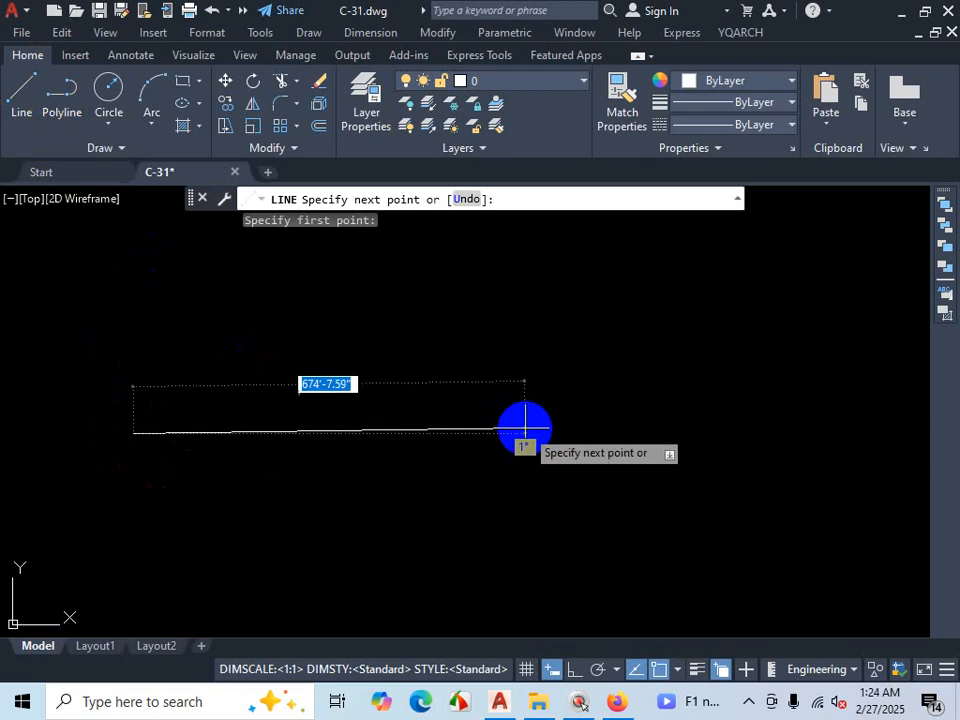
{"action": "type", "text": "100"}
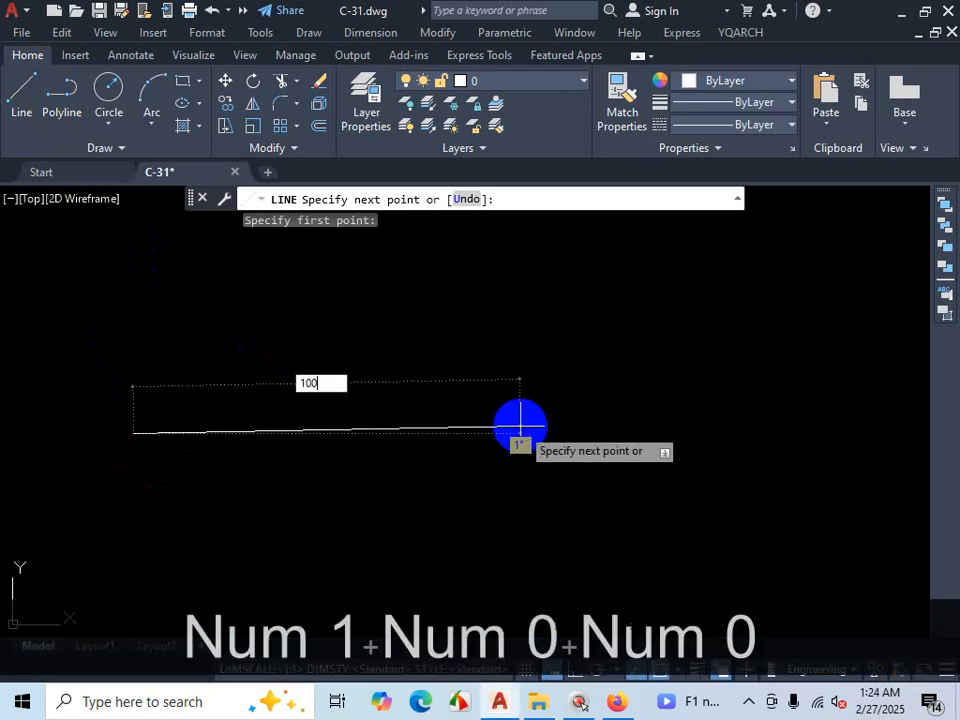
{"action": "type", "text": "'"}
{"action": "key", "text": "Return"}
{"action": "key", "text": "Escape"}
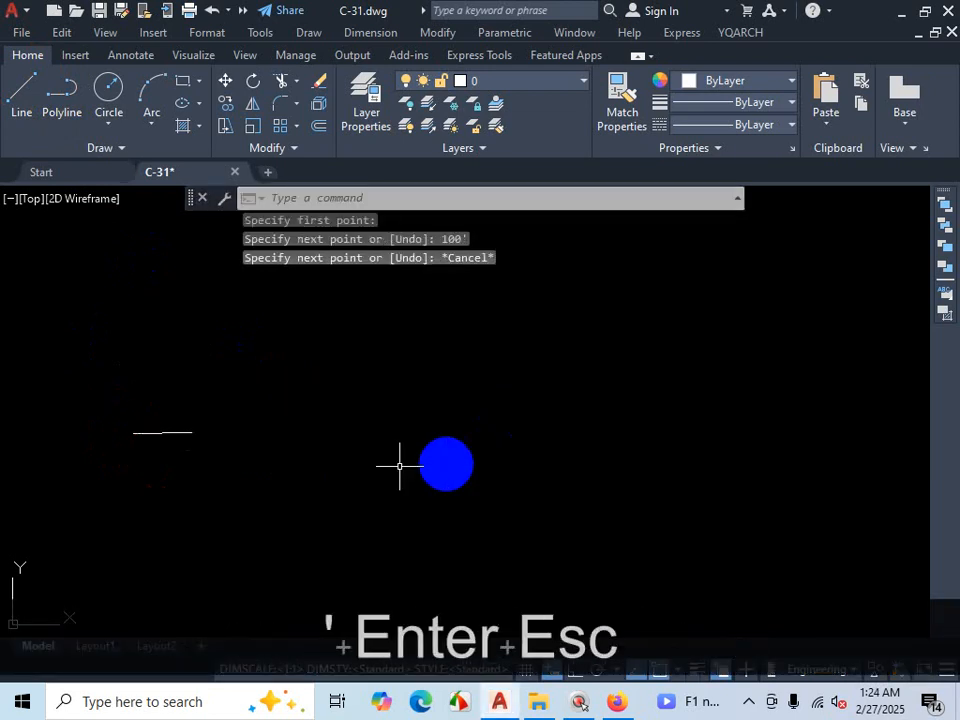
Step: Zoom out from the 100' line in C-31 and restore the overall view with Zoom All
{"action": "scroll", "coordinate": [326, 461], "scroll_direction": "down", "scroll_amount": 4}
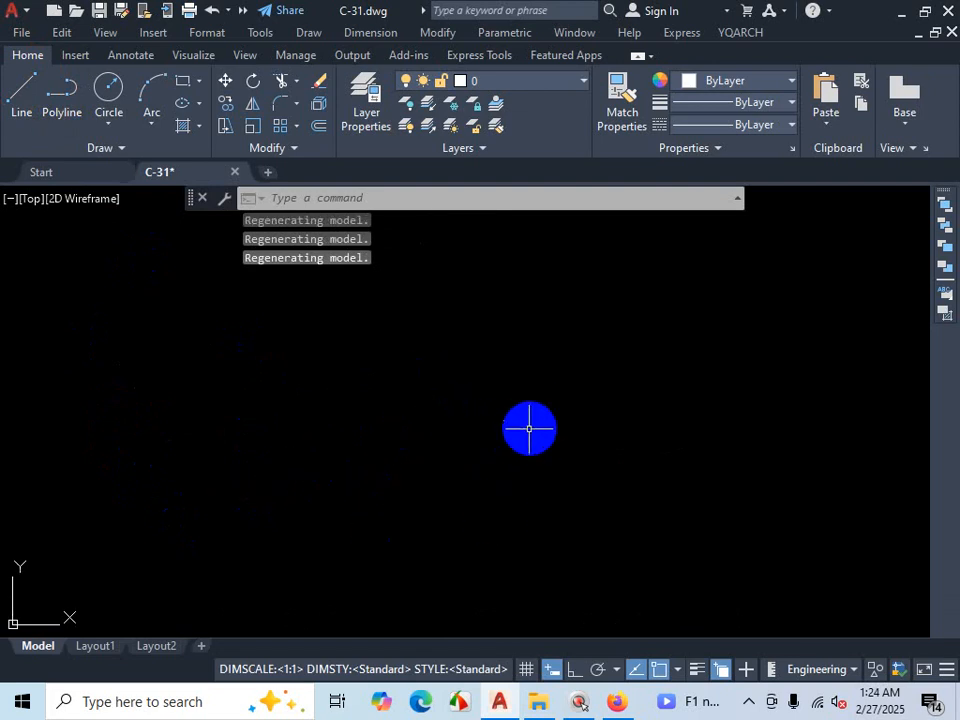
{"action": "type", "text": "z"}
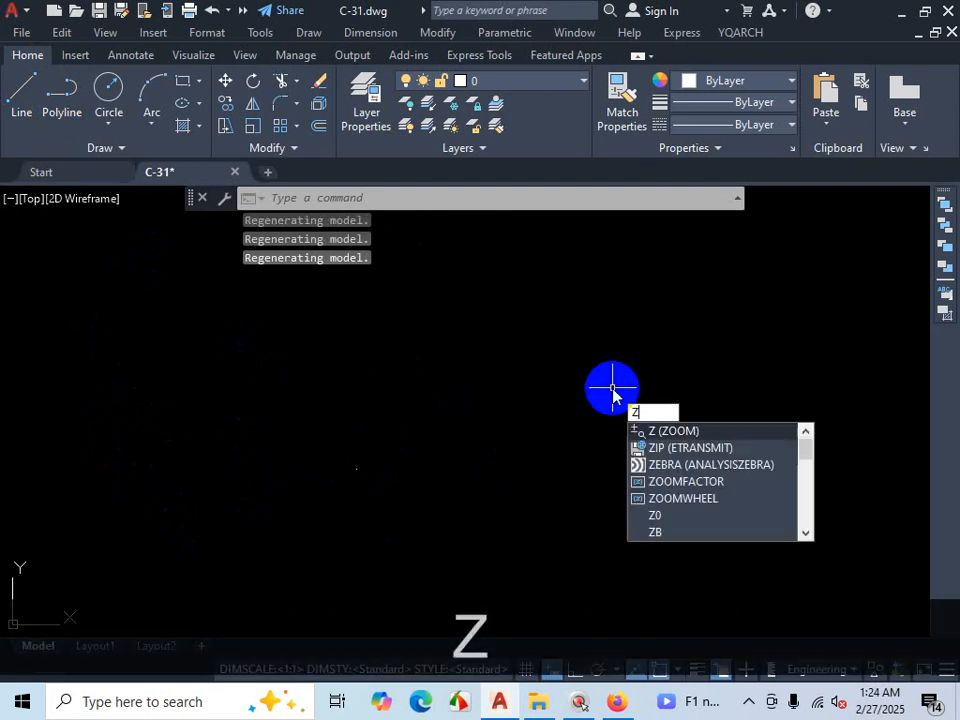
{"action": "key", "text": "Return"}
{"action": "type", "text": "a"}
{"action": "key", "text": "Return"}
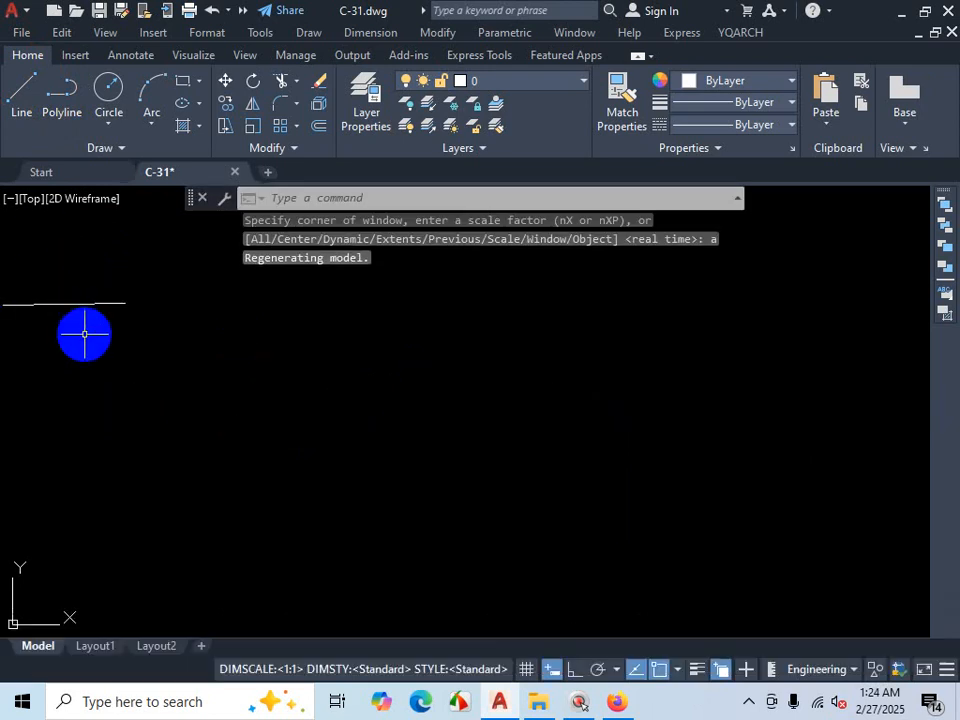
Step: Examine the 100' line in C-31 at several magnifications and return to the drawing limits with Zoom All
{"action": "scroll", "coordinate": [105, 340], "scroll_direction": "down", "scroll_amount": 1}
{"action": "scroll", "coordinate": [105, 340], "scroll_direction": "down", "scroll_amount": 1}
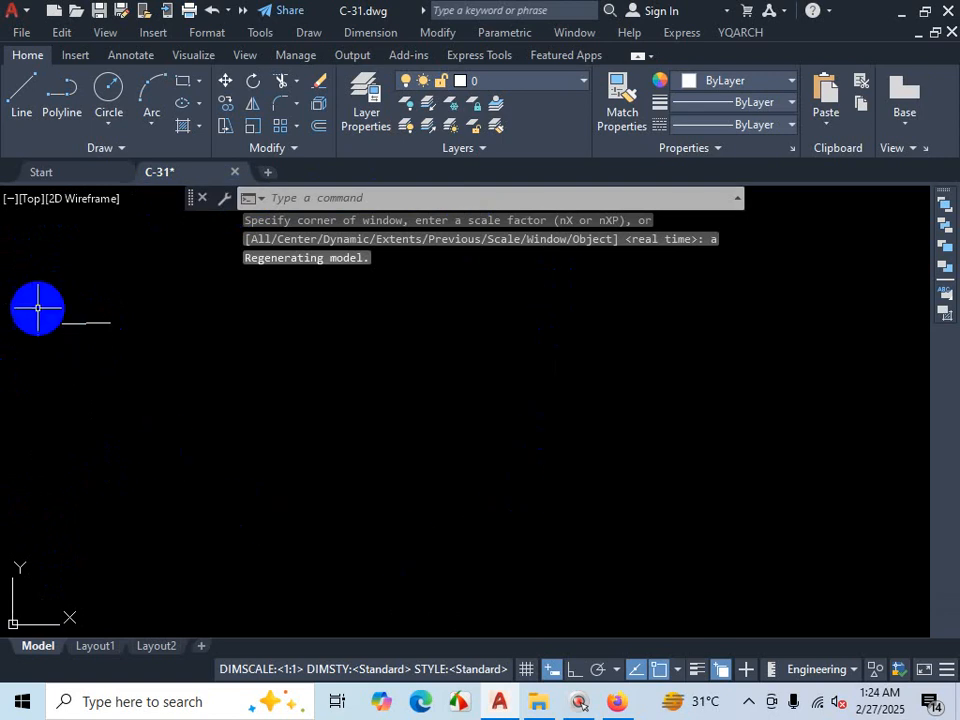
{"action": "scroll", "coordinate": [40, 308], "scroll_direction": "up", "scroll_amount": 5}
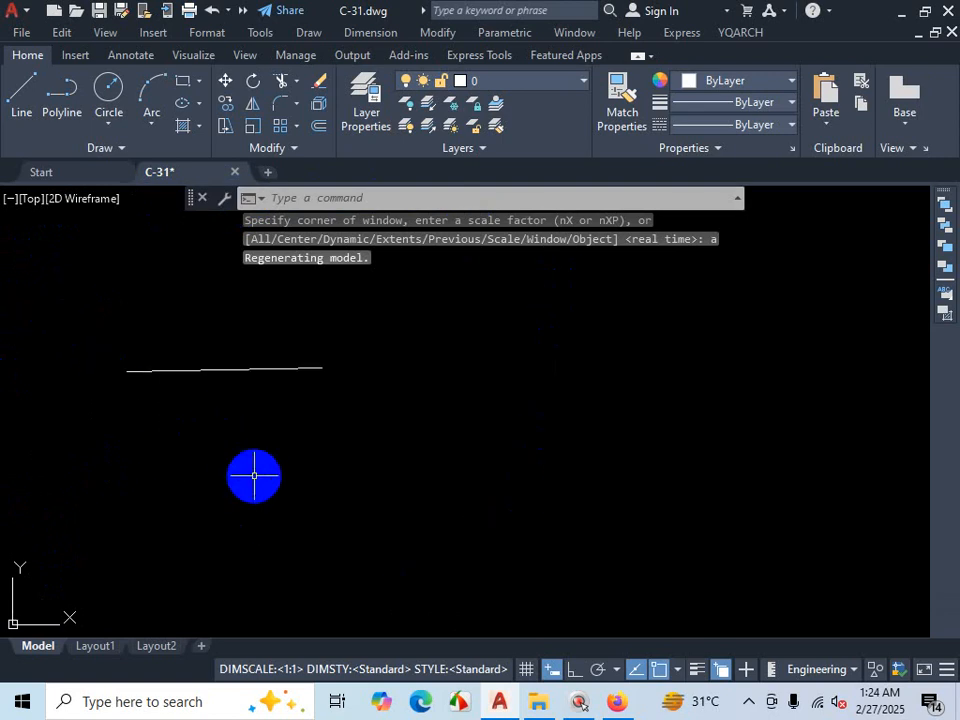
{"action": "scroll", "coordinate": [294, 467], "scroll_direction": "down", "scroll_amount": 3}
{"action": "scroll", "coordinate": [94, 413], "scroll_direction": "up", "scroll_amount": 2}
{"action": "scroll", "coordinate": [636, 490], "scroll_direction": "down", "scroll_amount": 2}
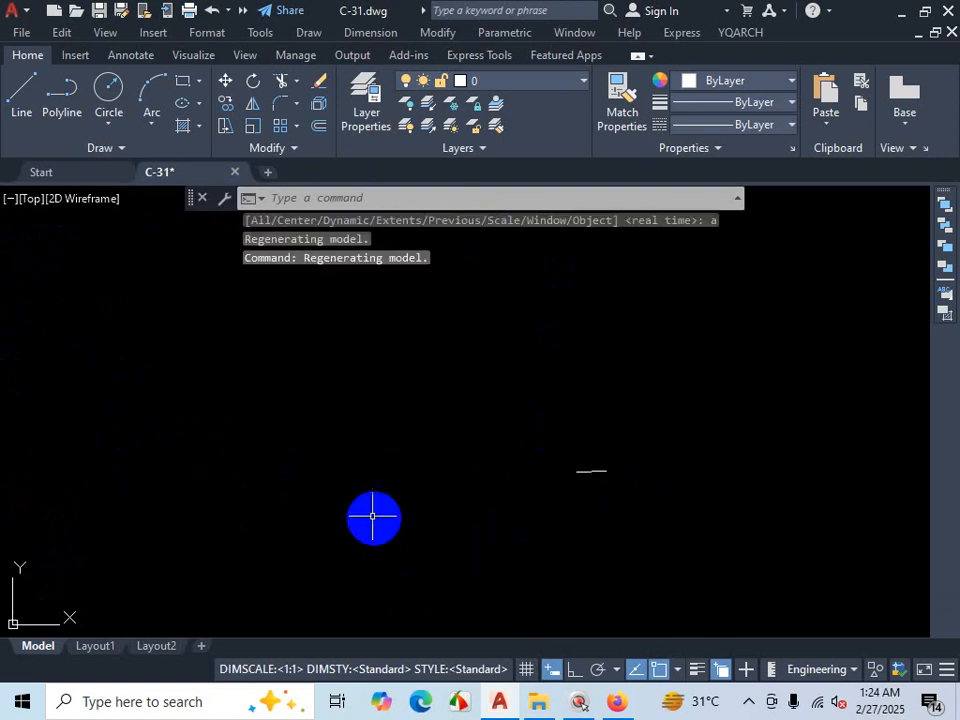
{"action": "scroll", "coordinate": [373, 516], "scroll_direction": "down", "scroll_amount": 1}
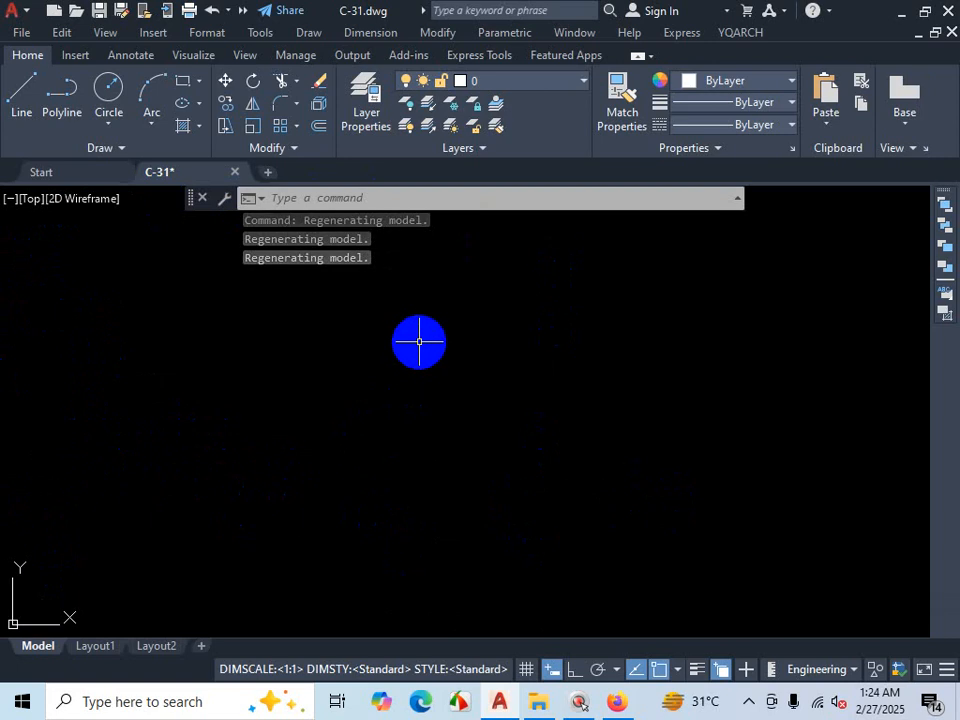
{"action": "type", "text": "z"}
{"action": "key", "text": "Return"}
{"action": "type", "text": "a"}
{"action": "key", "text": "Return"}
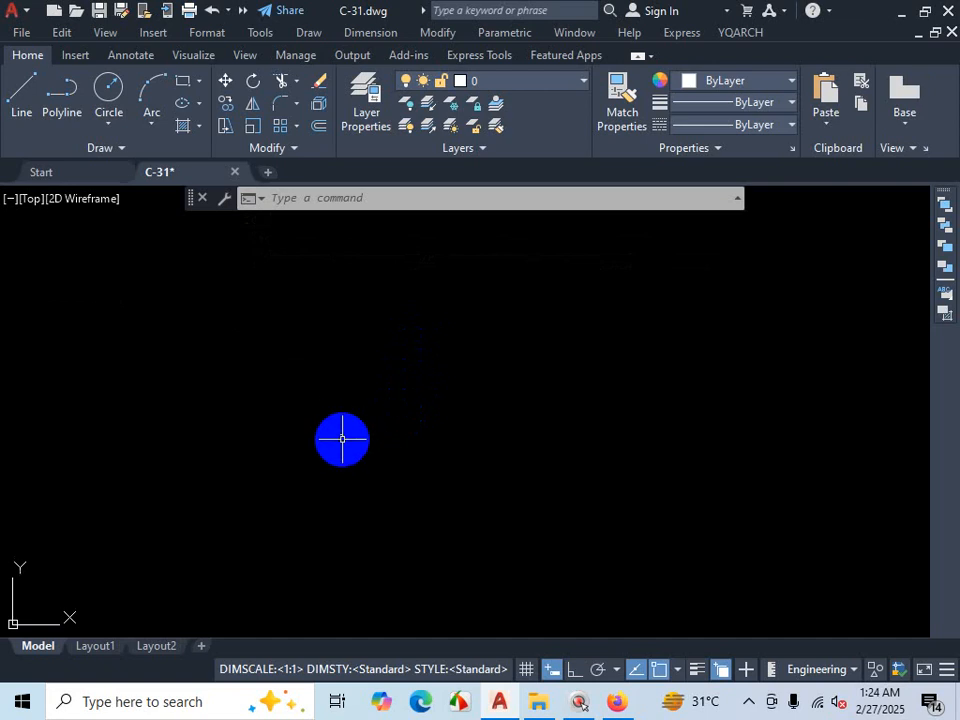
Step: Draw a circle with a radius of about 14471' far above and to the right of the 100' line
{"action": "scroll", "coordinate": [407, 471], "scroll_direction": "down", "scroll_amount": 3}
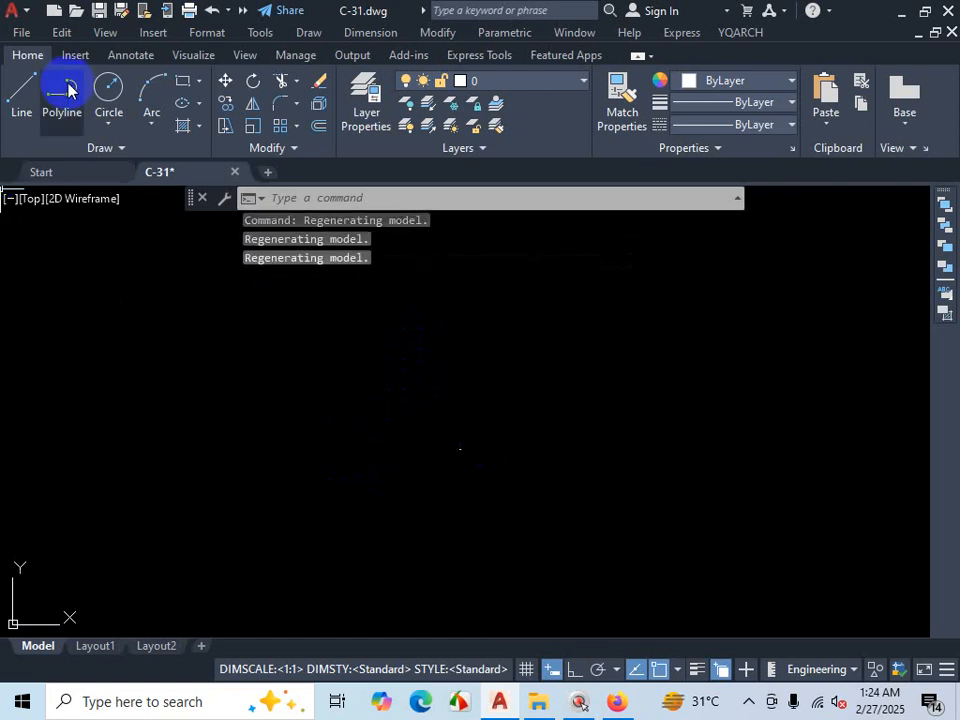
{"action": "left_click", "coordinate": [118, 97]}
{"action": "left_click", "coordinate": [870, 253]}
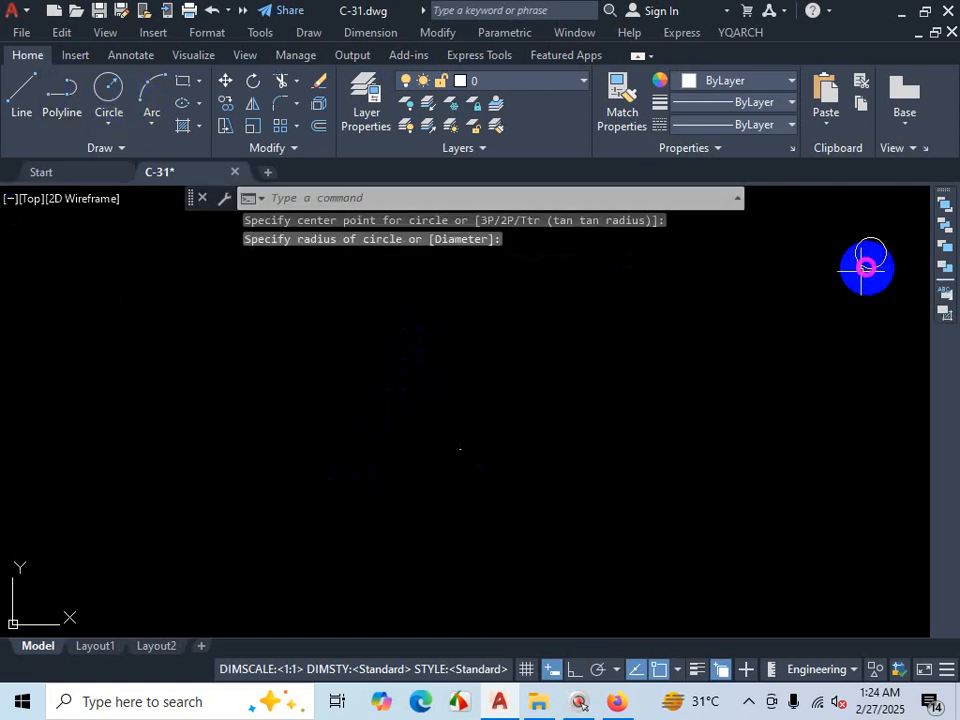
Step: Draw a second, larger circle much farther out, above and to the right of the first circle
{"action": "scroll", "coordinate": [78, 307], "scroll_direction": "down", "scroll_amount": 6}
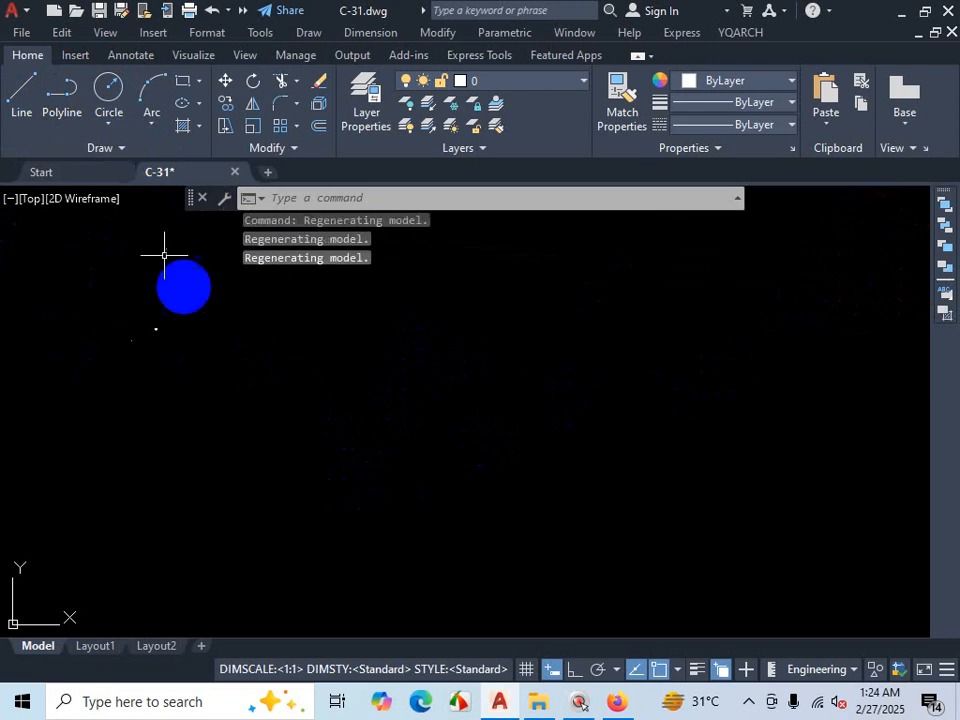
{"action": "left_click", "coordinate": [105, 90]}
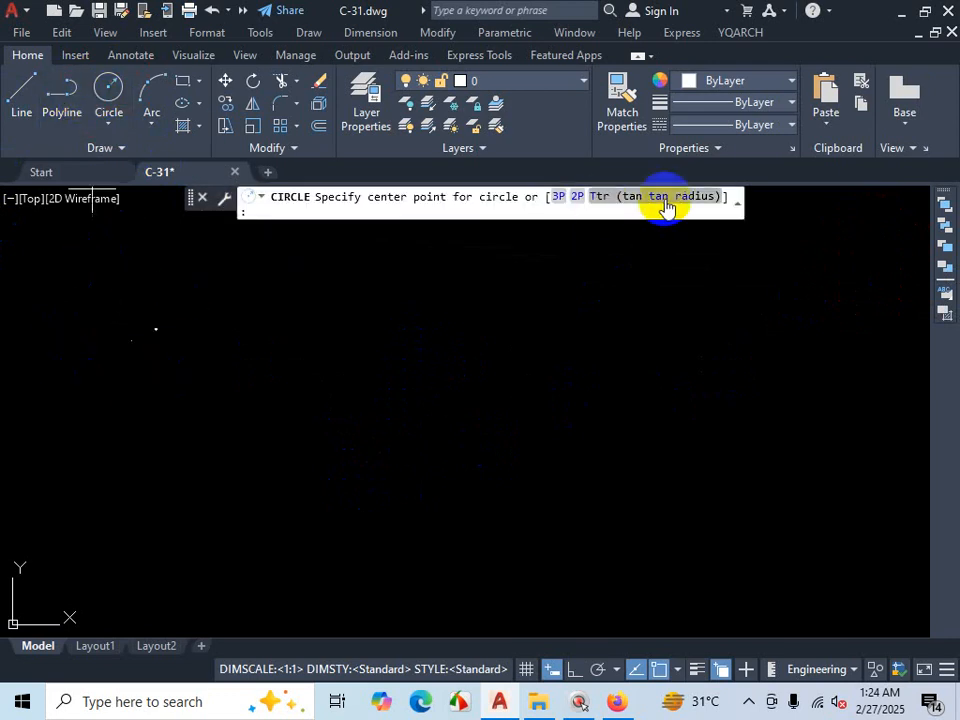
{"action": "left_click", "coordinate": [887, 236]}
{"action": "left_click", "coordinate": [888, 240]}
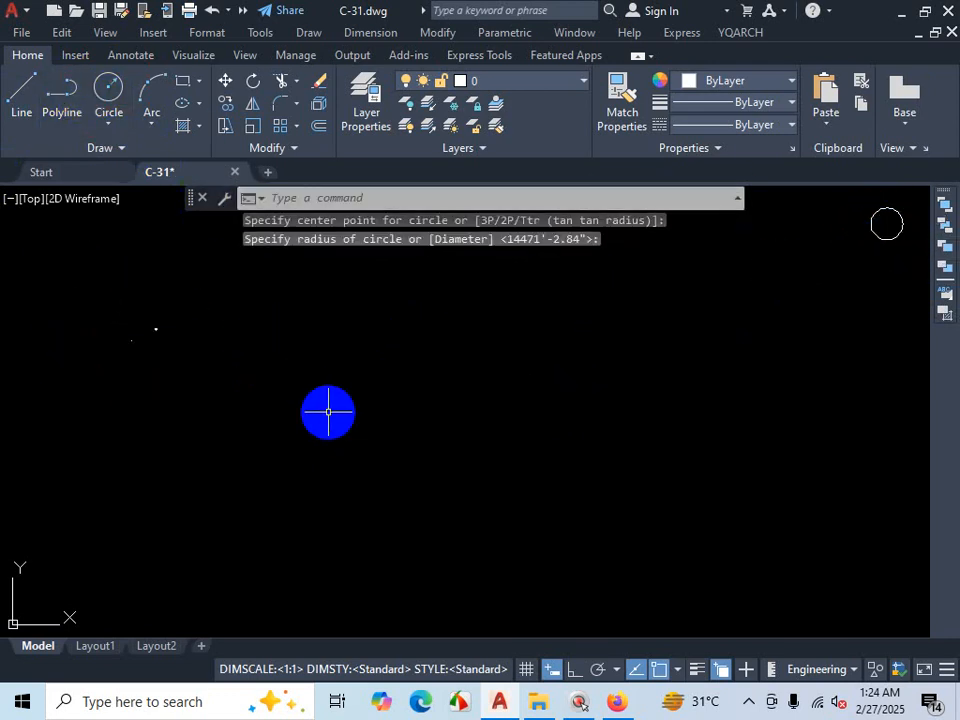
{"action": "key", "text": "Escape"}
Step: Use Zoom All to bring both distant circles in C-31 into the overall view
{"action": "scroll", "coordinate": [414, 386], "scroll_direction": "up", "scroll_amount": 3}
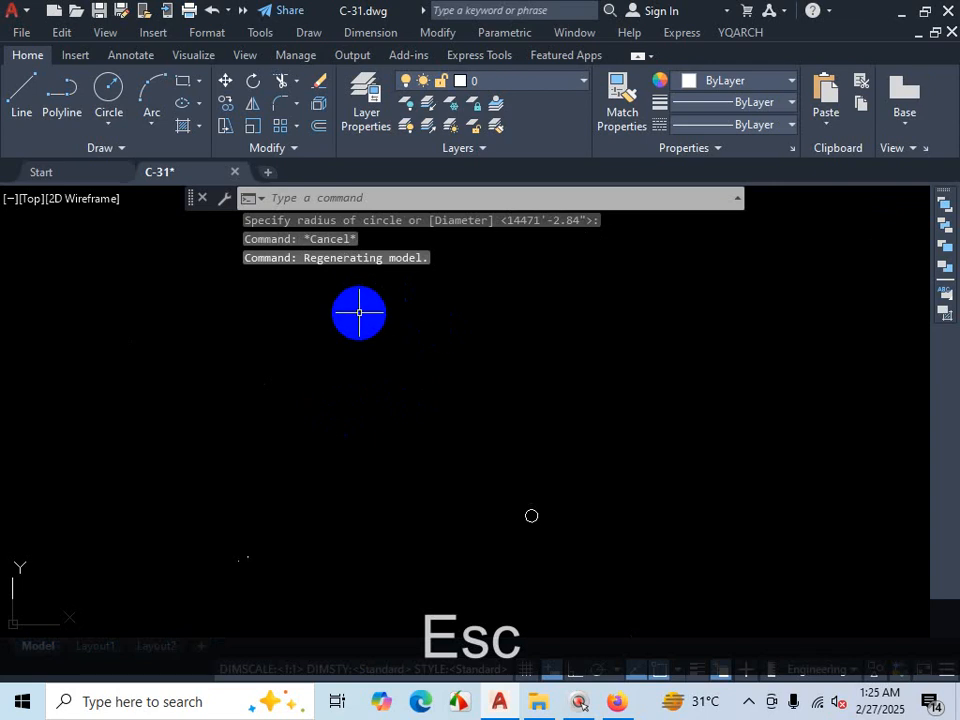
{"action": "type", "text": "z"}
{"action": "key", "text": "Return"}
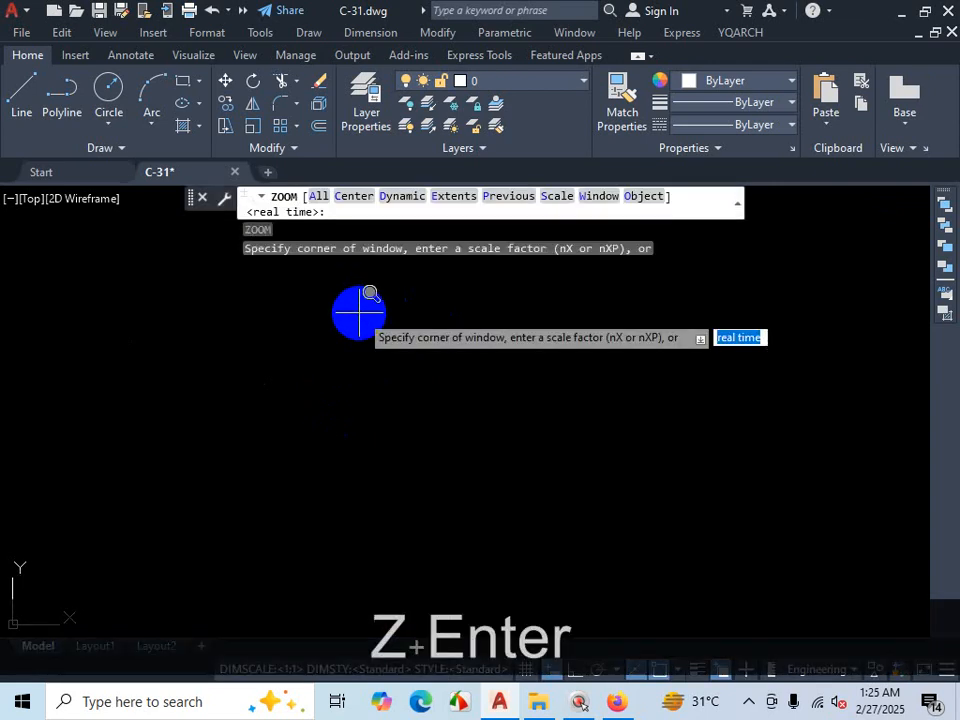
{"action": "type", "text": "a"}
{"action": "key", "text": "Return"}
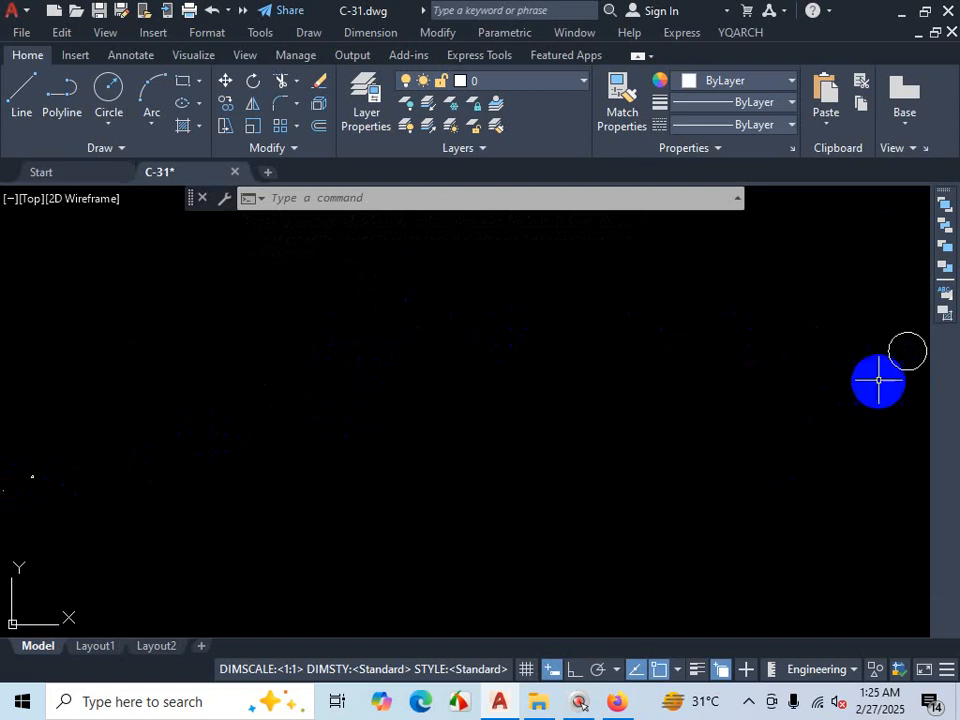
Step: Erase the larger, outermost circle and use Zoom All to fit the remaining objects
{"action": "left_click", "coordinate": [907, 298]}
{"action": "left_click", "coordinate": [823, 439]}
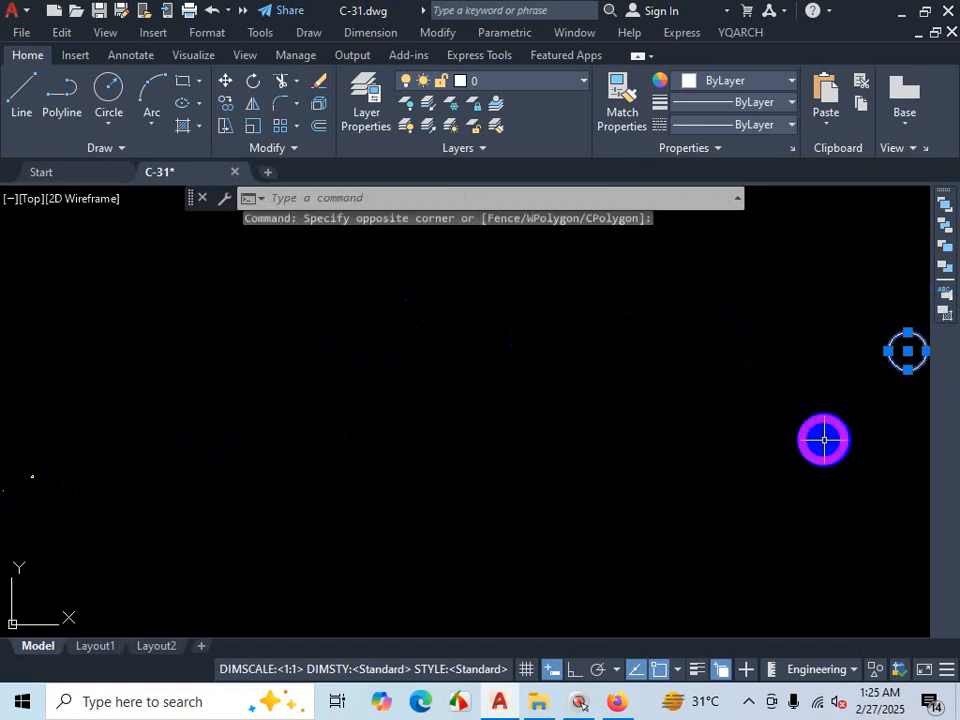
{"action": "key", "text": "Delete"}
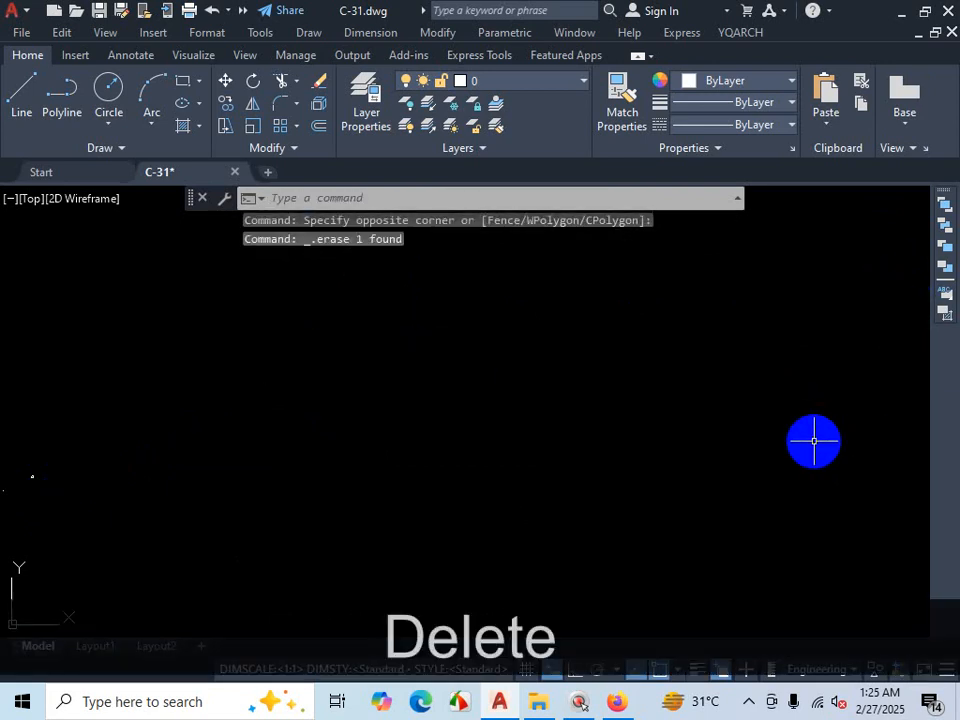
{"action": "type", "text": "z"}
{"action": "key", "text": "Return"}
{"action": "type", "text": "a"}
{"action": "key", "text": "Return"}
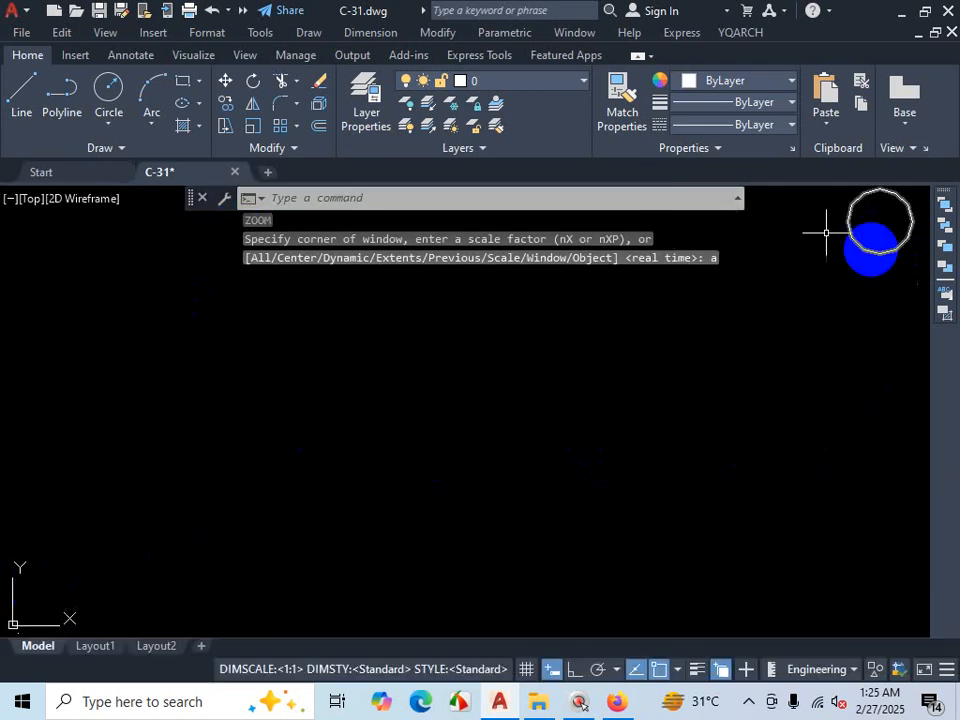
{"action": "key", "text": "Escape"}
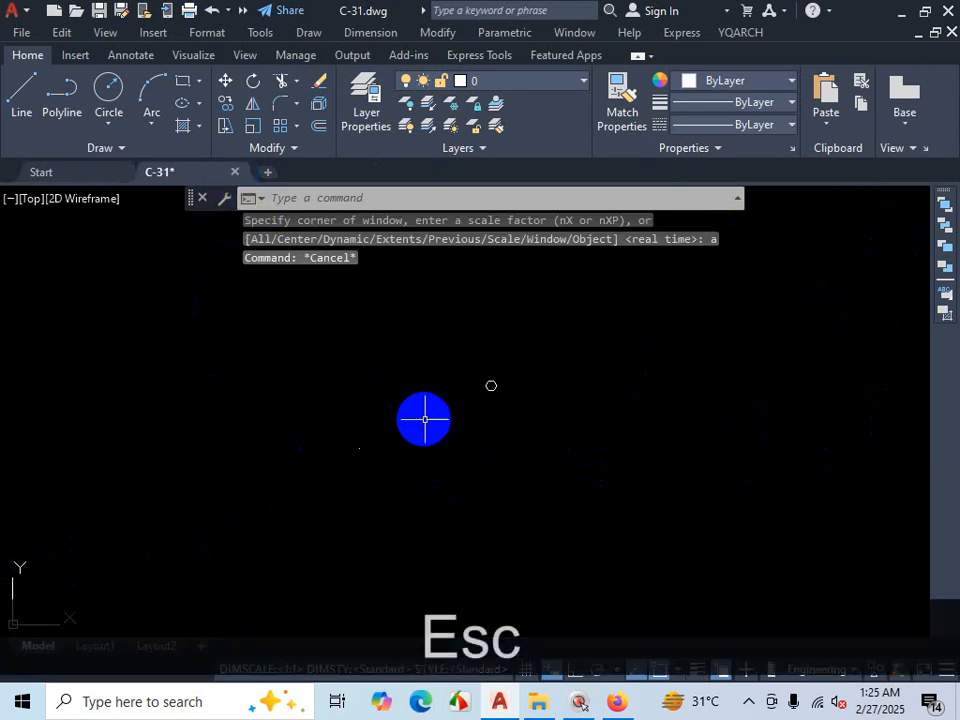
Step: Erase all remaining objects in C-31 and use Zoom All to return to the drawing limits
{"action": "key", "text": "ctrl+a"}
{"action": "key", "text": "Delete"}
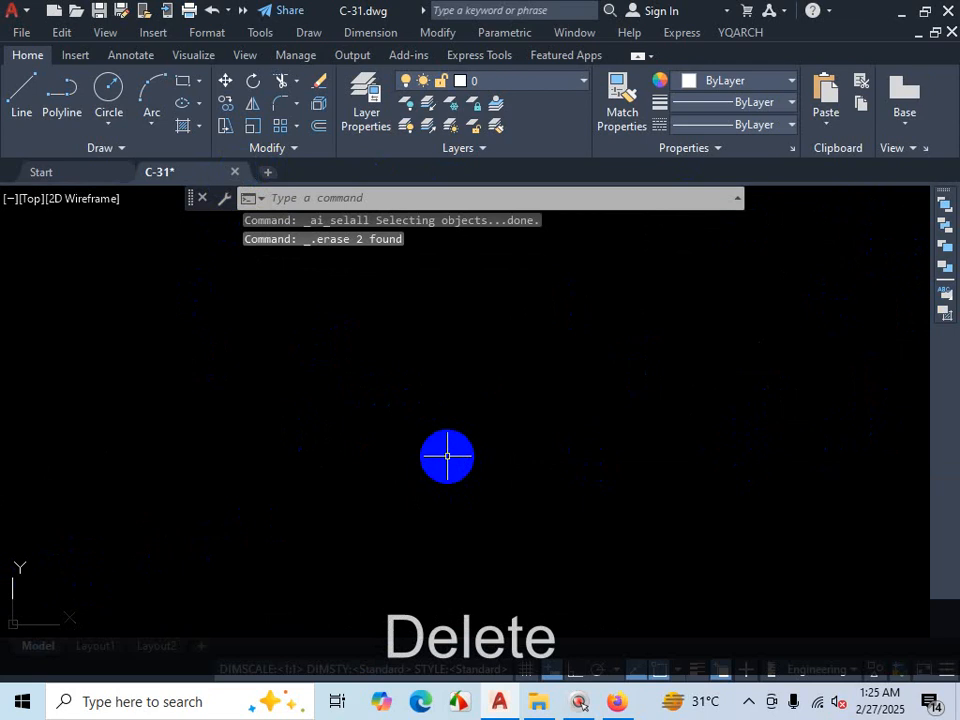
{"action": "type", "text": "z"}
{"action": "key", "text": "Return"}
{"action": "type", "text": "a"}
{"action": "key", "text": "Return"}
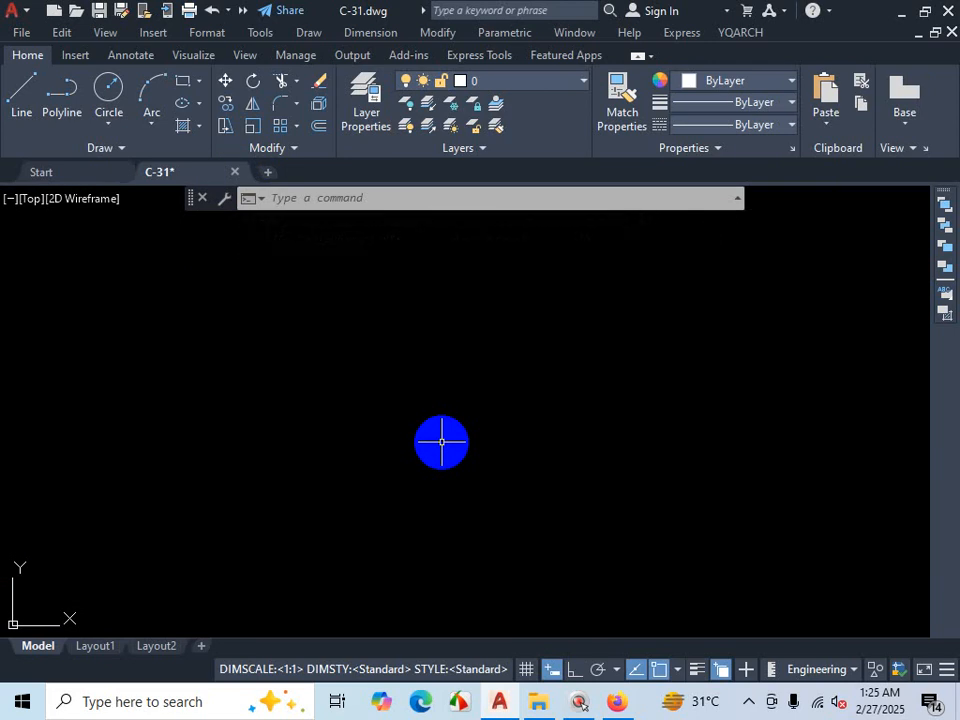
Step: Review the lower left and upper right corner values of the model space limits, leaving them unchanged
{"action": "type", "text": "lim"}
{"action": "key", "text": "Return"}
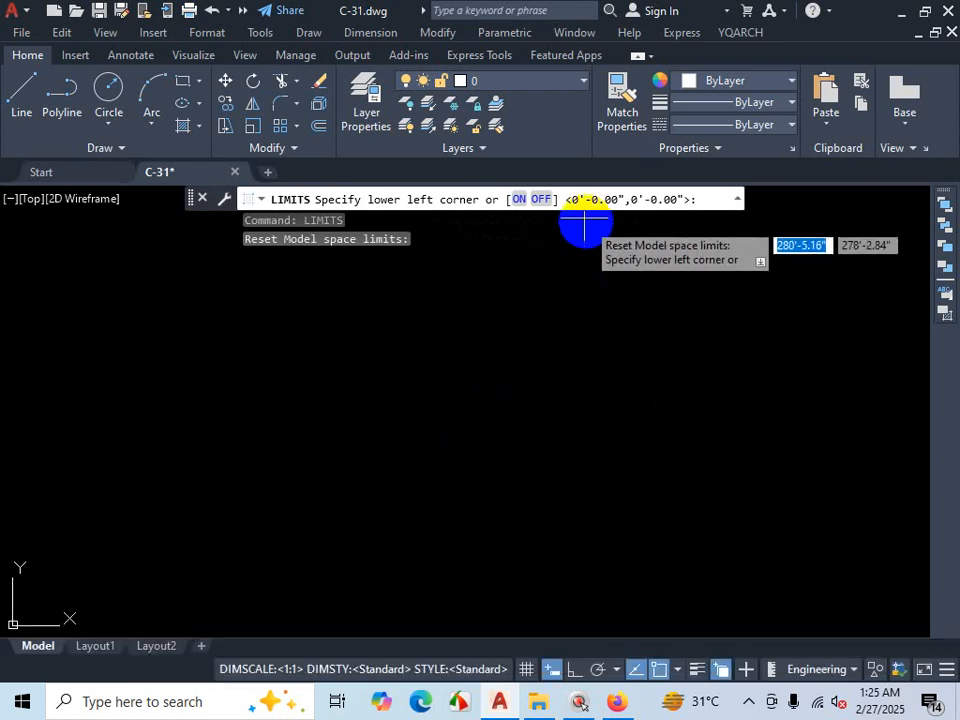
{"action": "key", "text": "Return"}
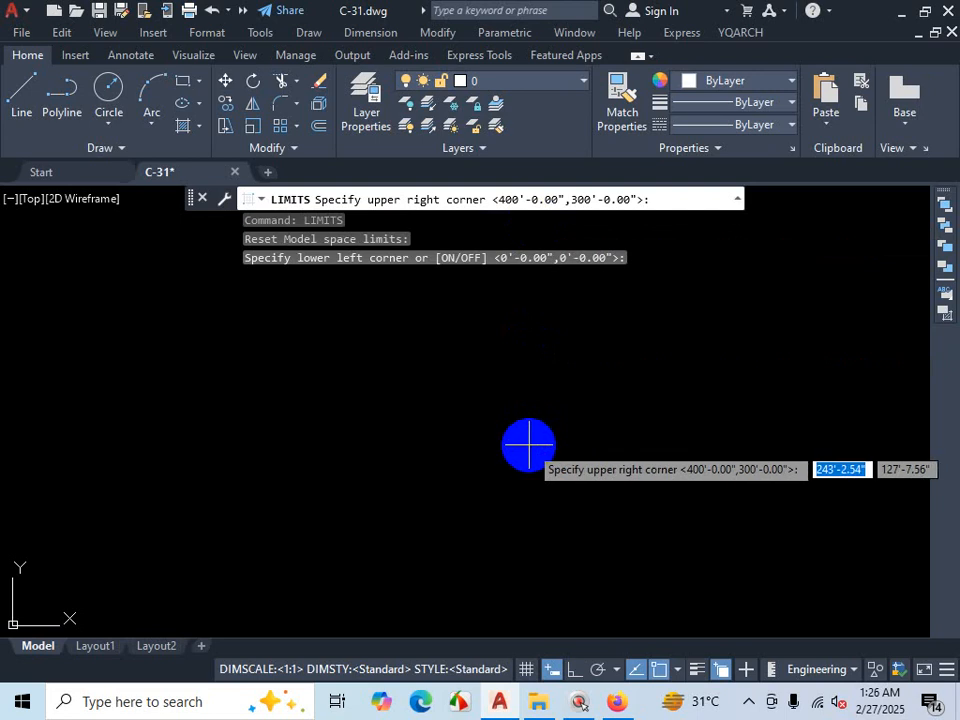
{"action": "key", "text": "Escape"}
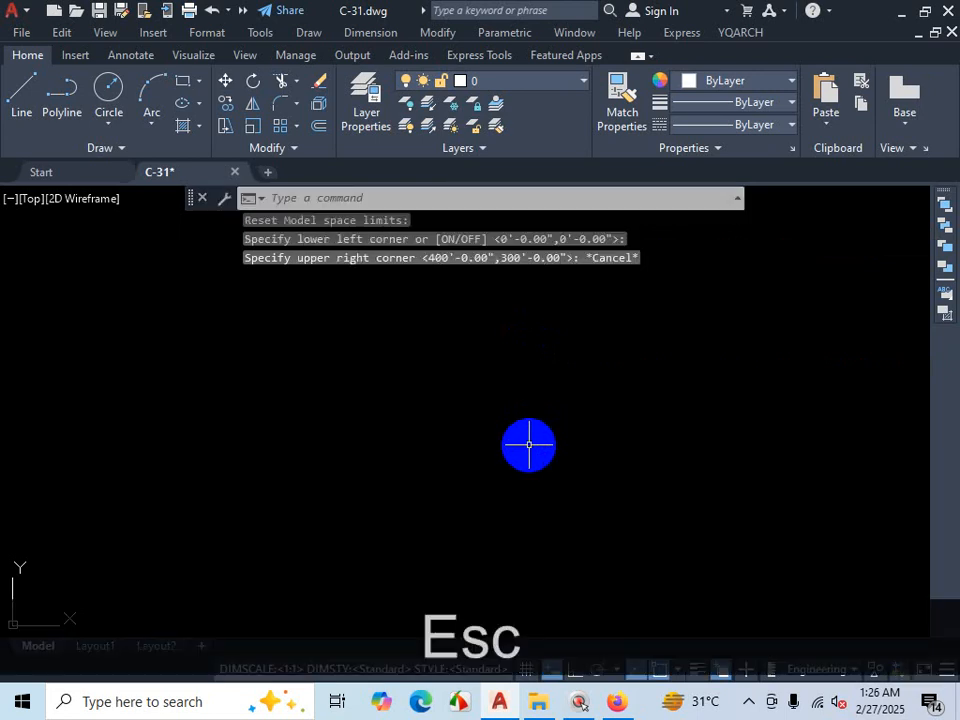
Step: Turn limits checking ON for model space with the LIMITS command
{"action": "type", "text": "lim"}
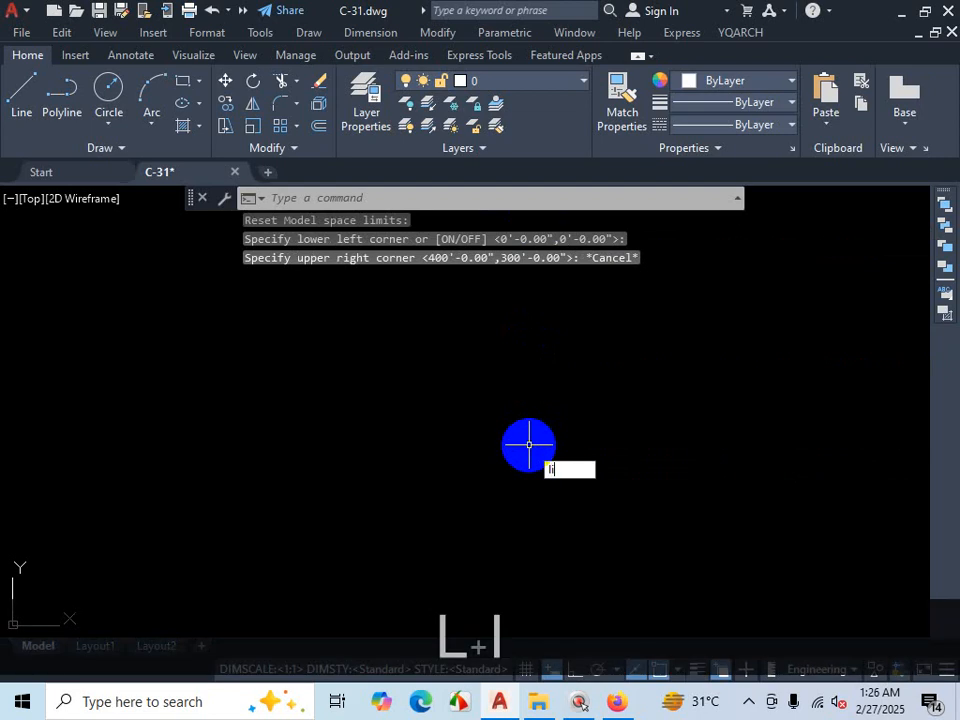
{"action": "key", "text": "Return"}
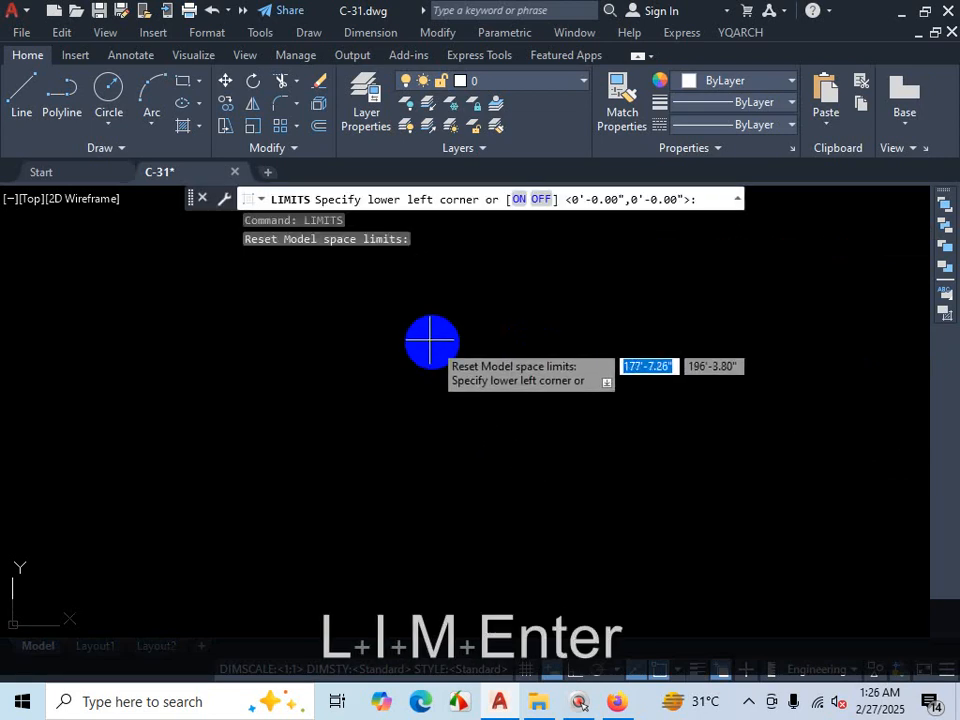
{"action": "left_click", "coordinate": [272, 202]}
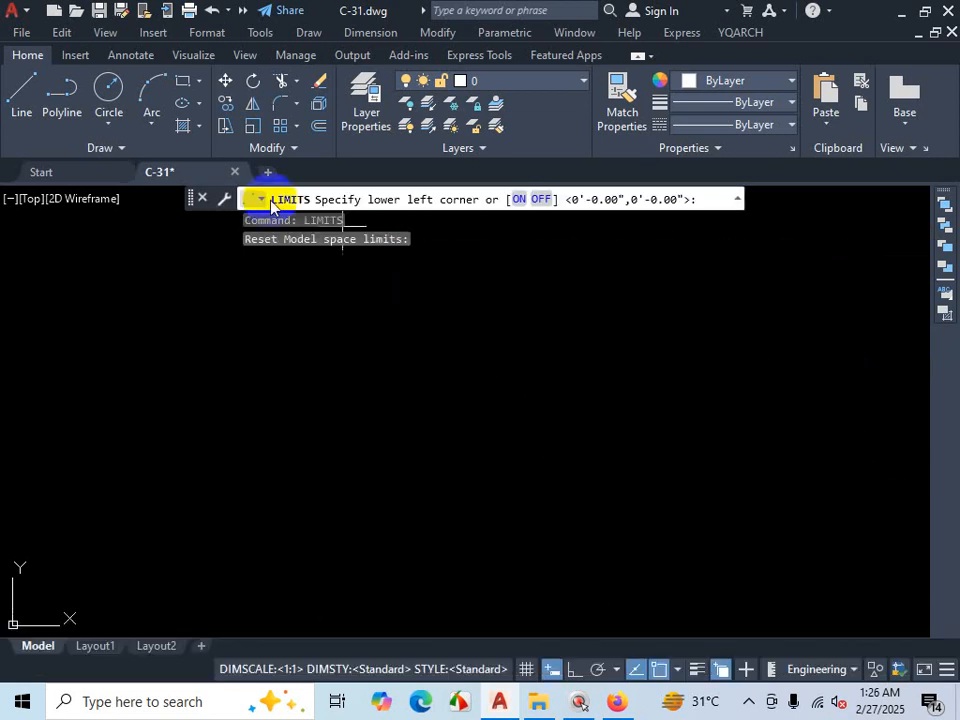
{"action": "left_click", "coordinate": [518, 200]}
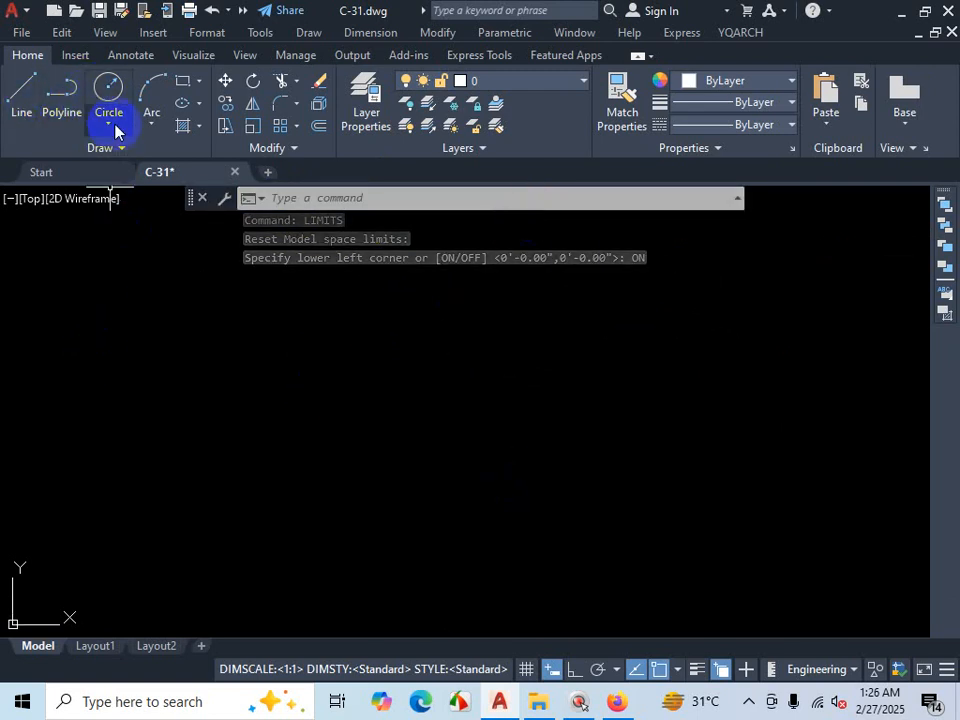
Step: Try to place a circle's center at several points outside the model space limits
{"action": "left_click", "coordinate": [108, 88]}
{"action": "left_click", "coordinate": [722, 327]}
{"action": "left_click", "coordinate": [741, 285]}
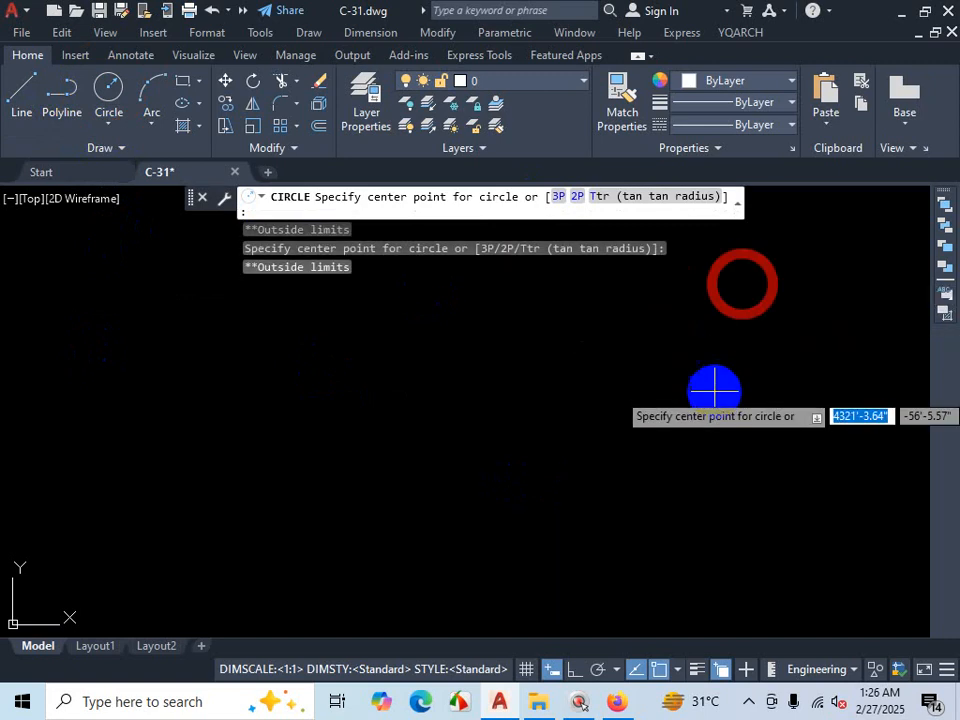
{"action": "left_click", "coordinate": [630, 360]}
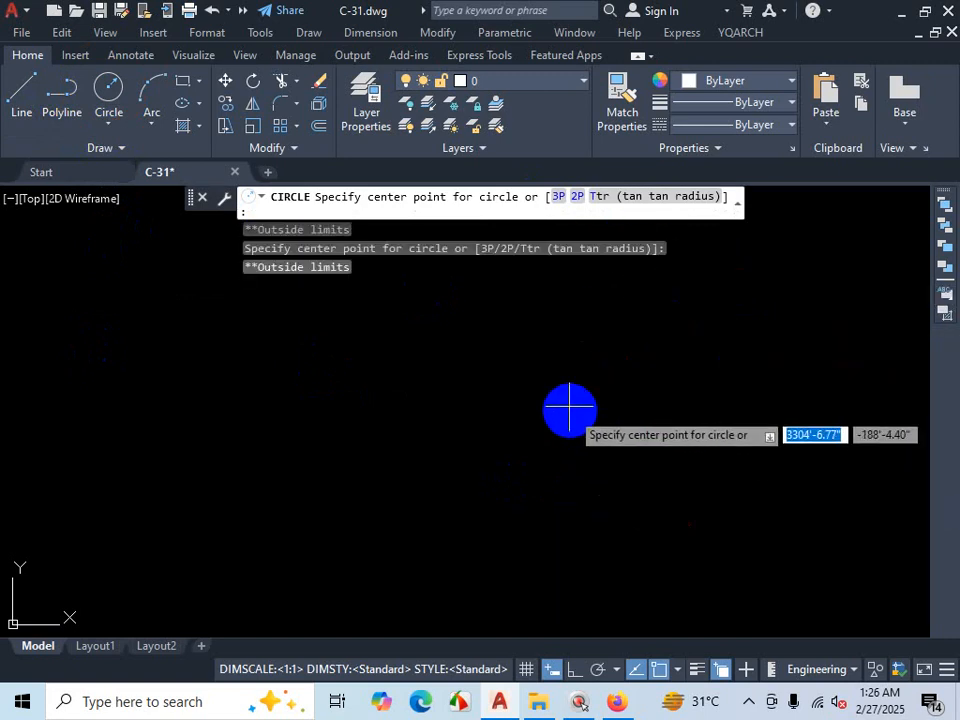
{"action": "left_click", "coordinate": [612, 438]}
{"action": "left_click", "coordinate": [578, 358]}
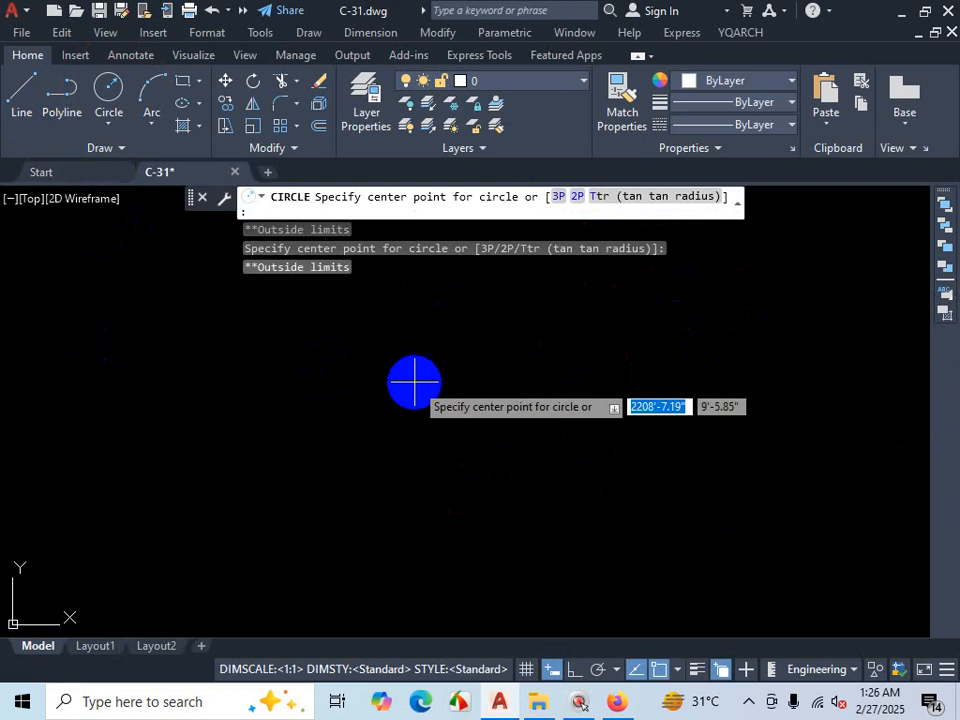
{"action": "left_click", "coordinate": [97, 533]}
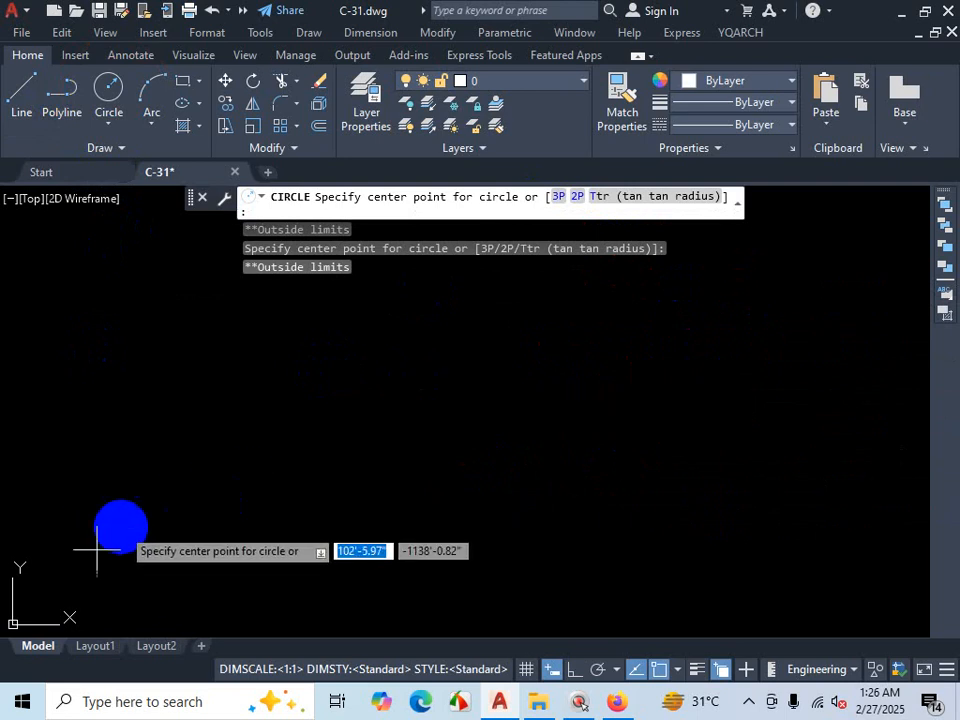
{"action": "type", "text": "za"}
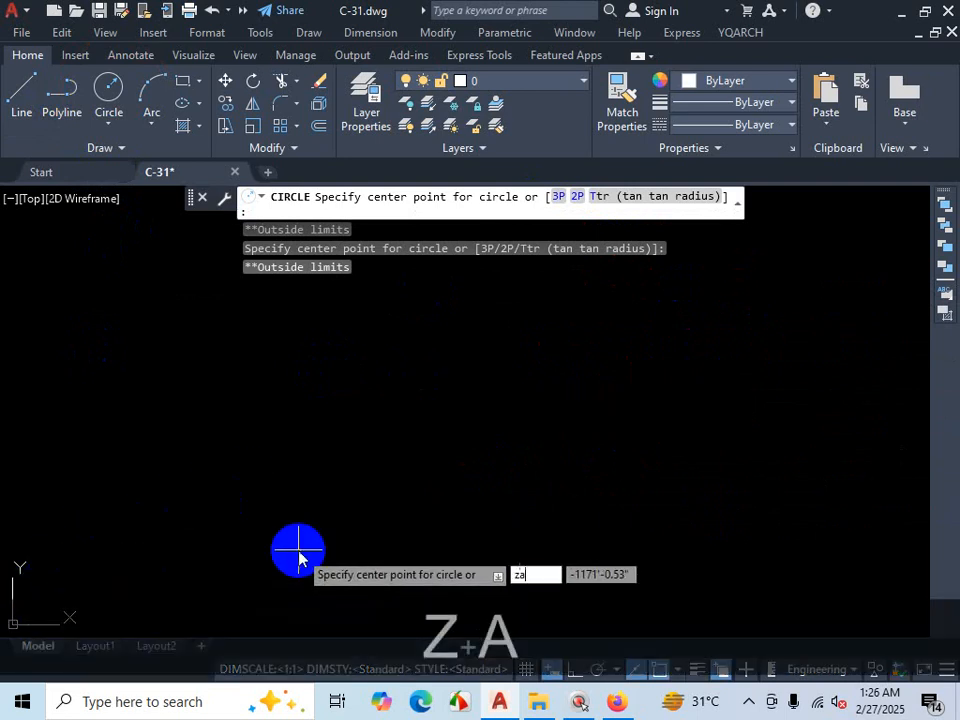
{"action": "key", "text": "Return"}
{"action": "key", "text": "Escape"}
Step: Use Zoom All and draw a circle inside the limits, near the lower left corner of the drawing area
{"action": "type", "text": "z"}
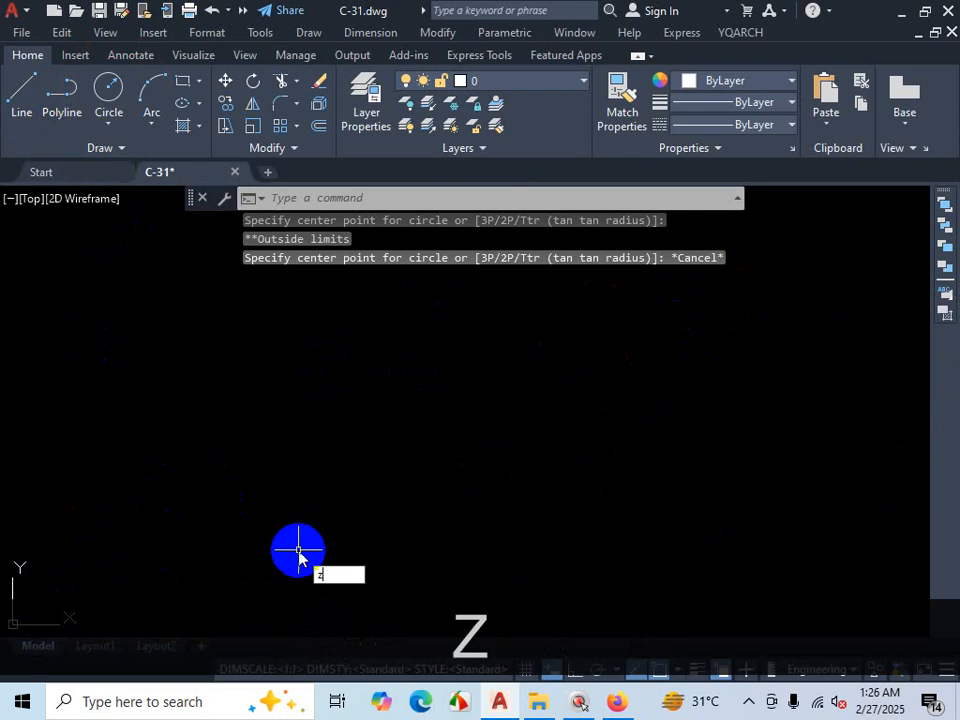
{"action": "key", "text": "Return"}
{"action": "type", "text": "a"}
{"action": "key", "text": "Return"}
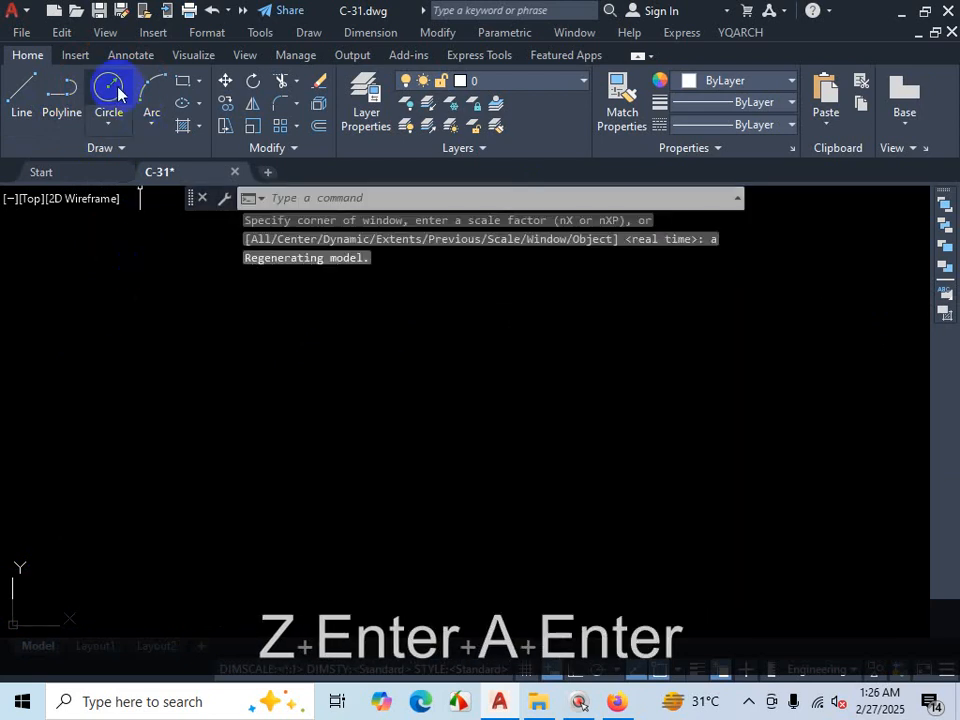
{"action": "left_click", "coordinate": [109, 87]}
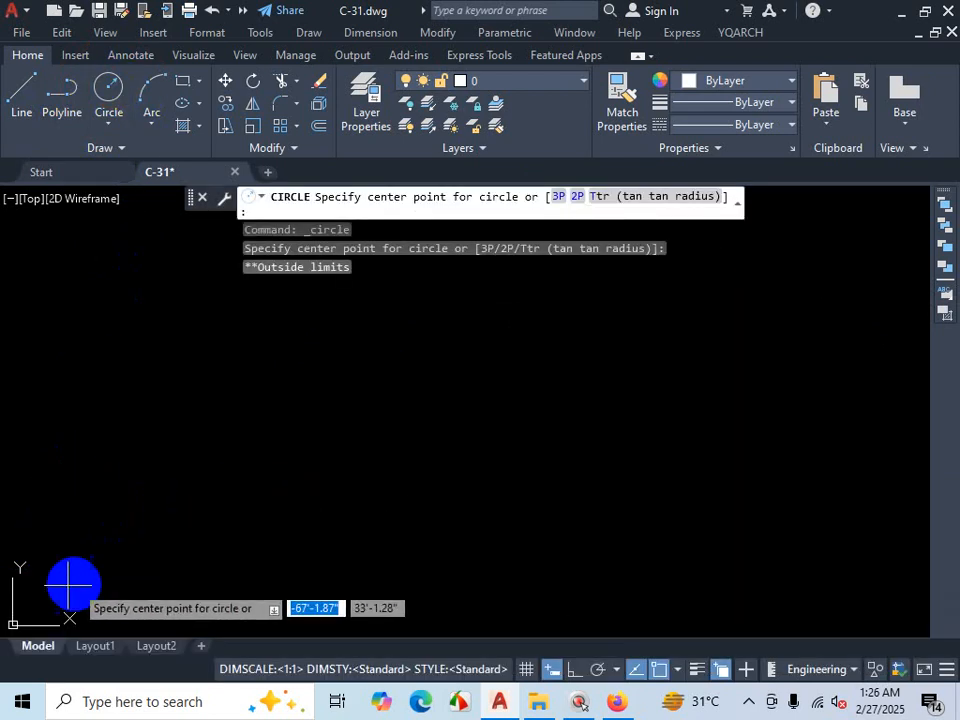
{"action": "left_click", "coordinate": [103, 561]}
{"action": "left_click", "coordinate": [171, 495]}
{"action": "left_click", "coordinate": [260, 422]}
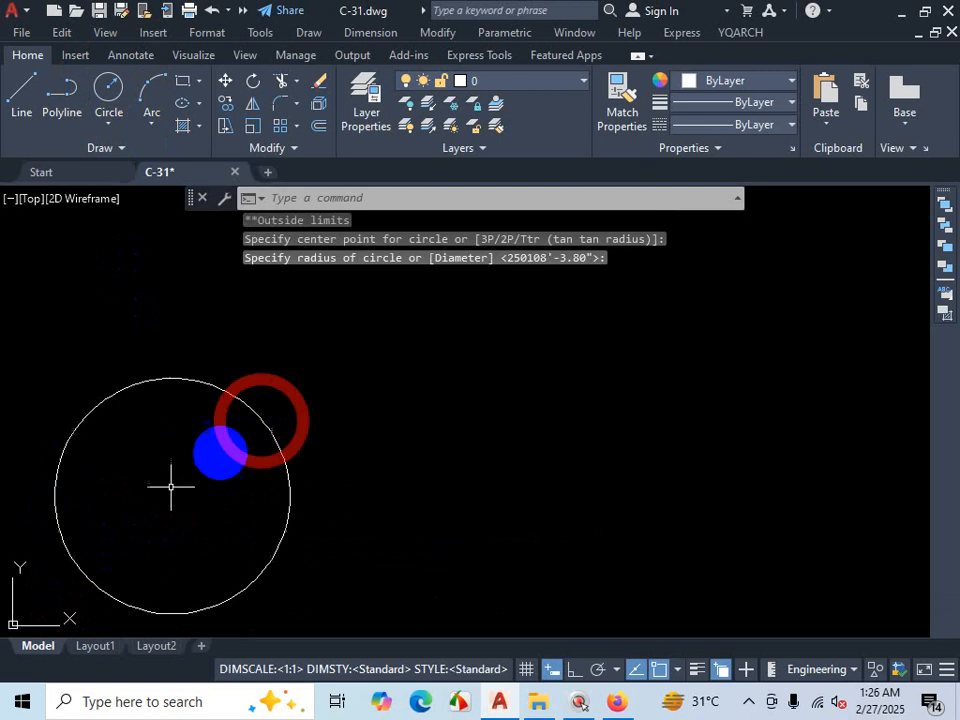
{"action": "key", "text": "Escape"}
Step: Erase the circle drawn near the lower left corner of the limits
{"action": "left_click", "coordinate": [306, 369]}
{"action": "left_click", "coordinate": [176, 461]}
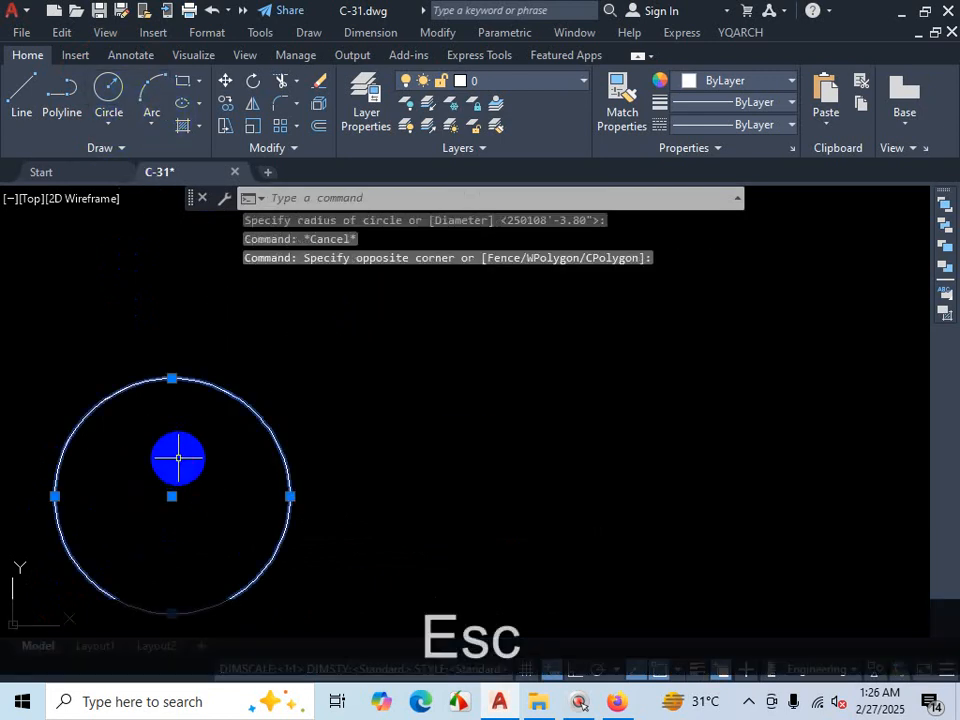
{"action": "key", "text": "Delete"}
Step: Turn limits checking OFF with the LIMITS command and use Zoom All on the empty drawing
{"action": "type", "text": "lim"}
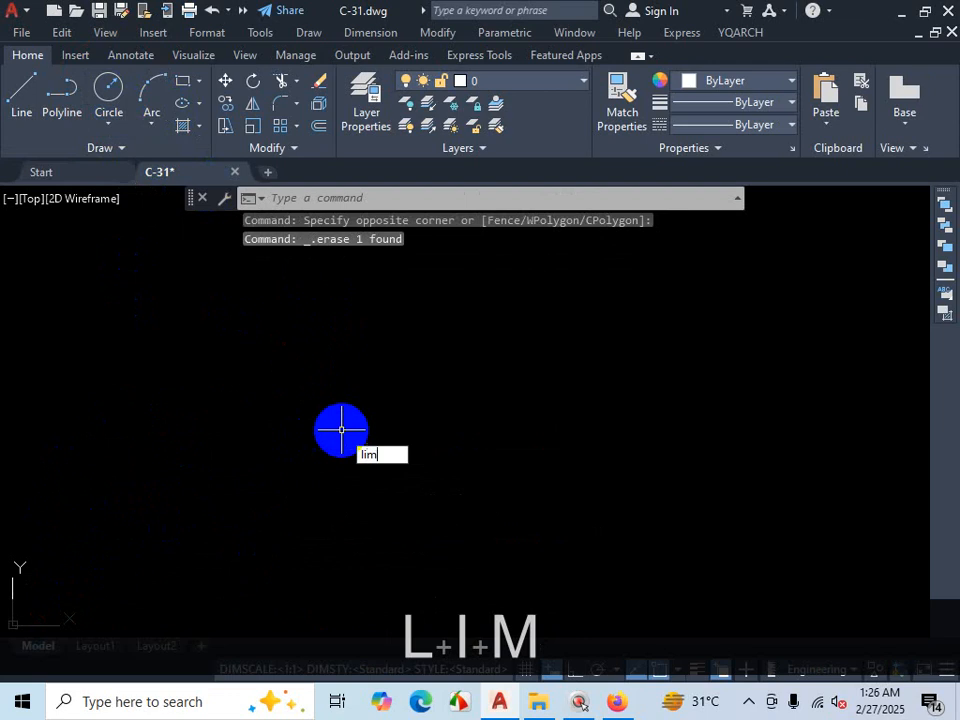
{"action": "key", "text": "Return"}
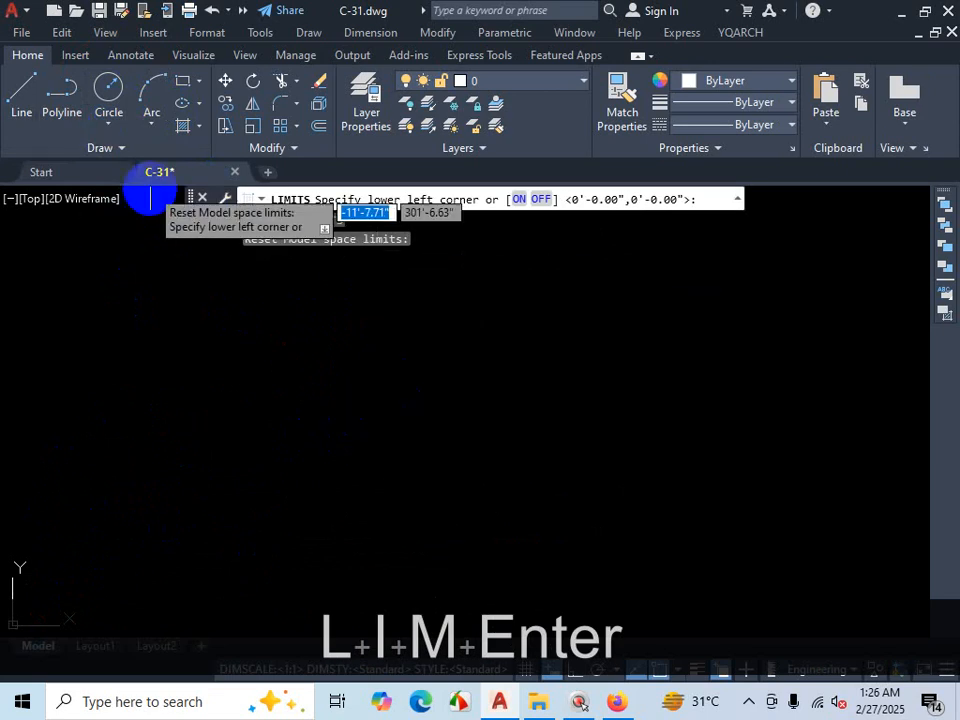
{"action": "left_click", "coordinate": [541, 199]}
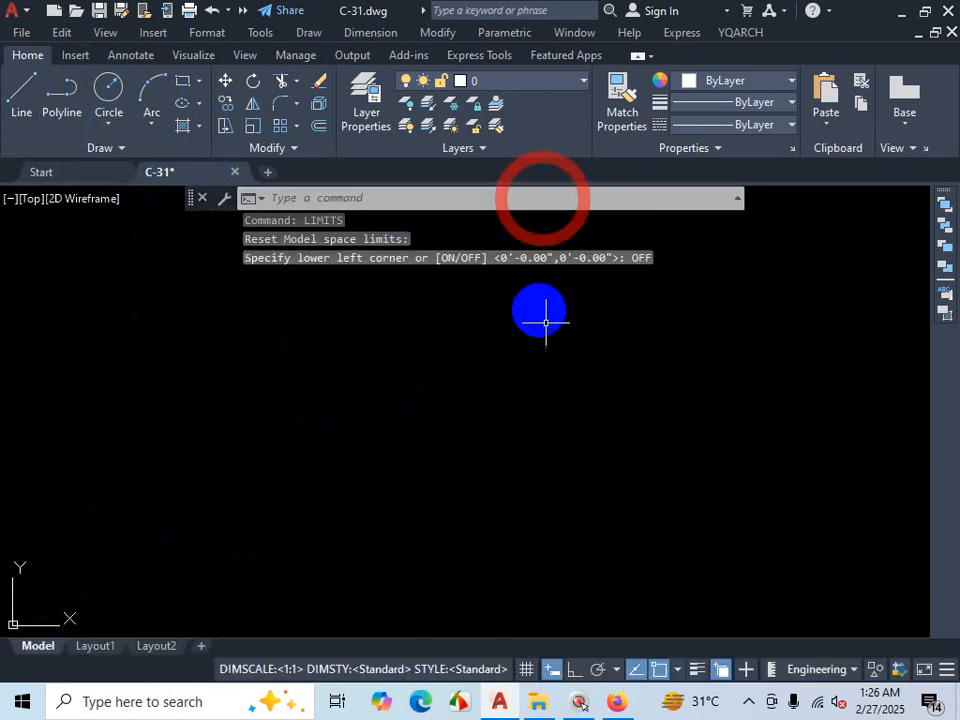
{"action": "key", "text": "Escape"}
{"action": "type", "text": "z"}
{"action": "key", "text": "Return"}
{"action": "type", "text": "a"}
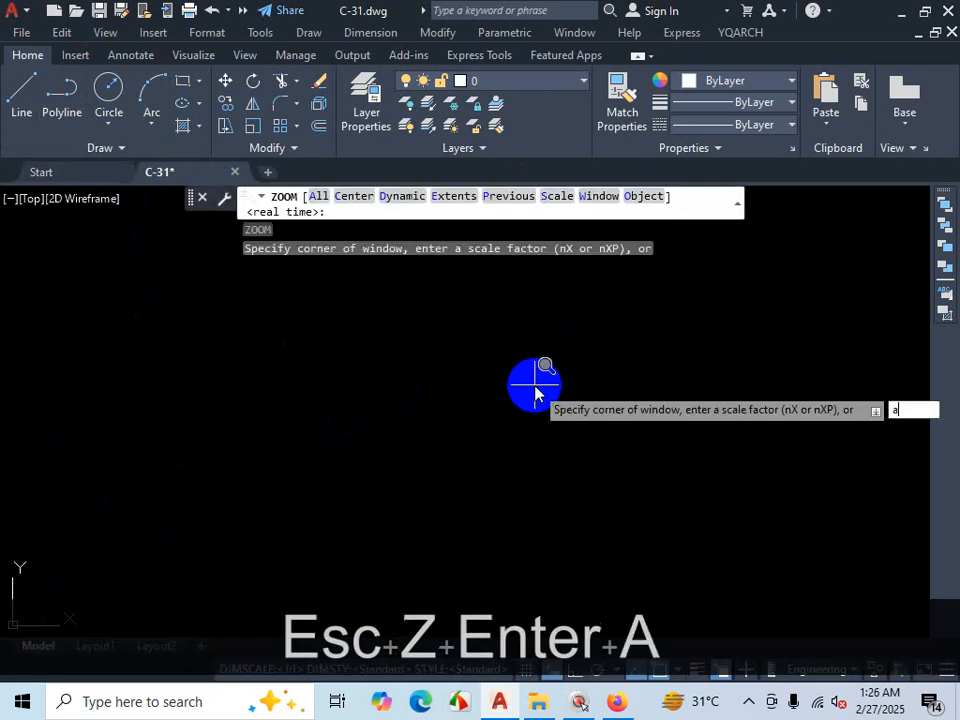
{"action": "key", "text": "Return"}
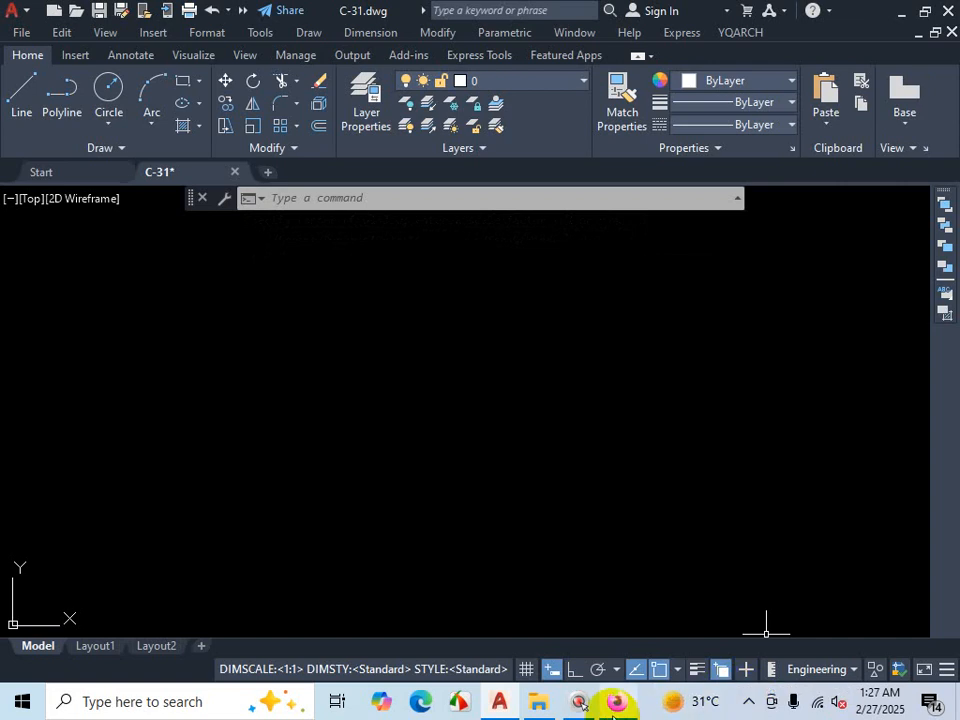
Step: Switch to PLAN-3.pdf in Firefox and examine the upper exterior wall of the floor plan and its overall width dimension
{"action": "left_click", "coordinate": [540, 706]}
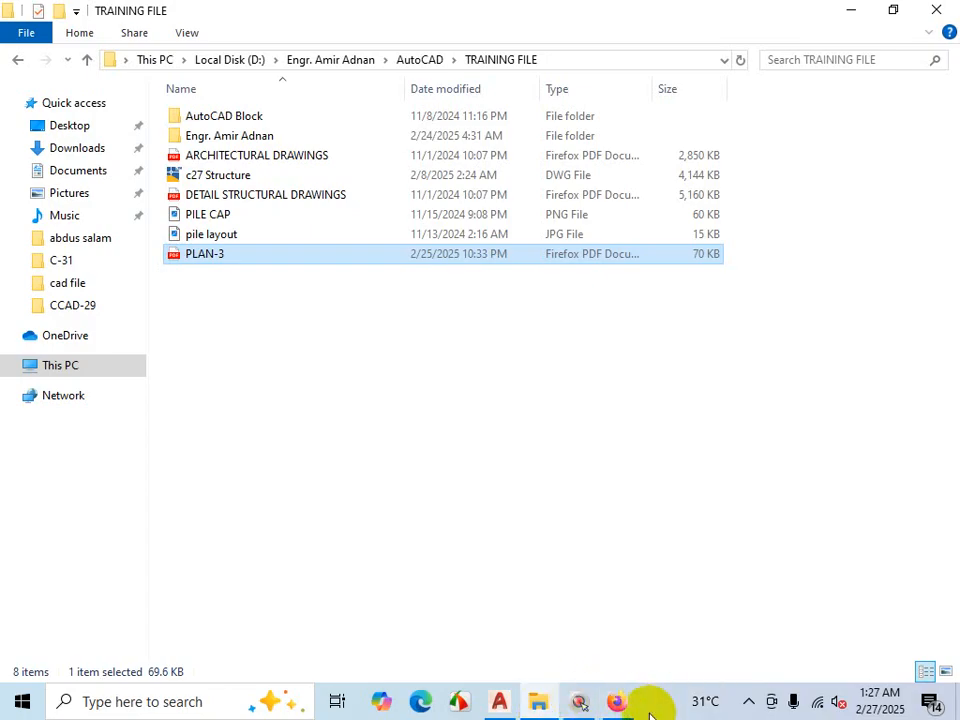
{"action": "left_click", "coordinate": [616, 700]}
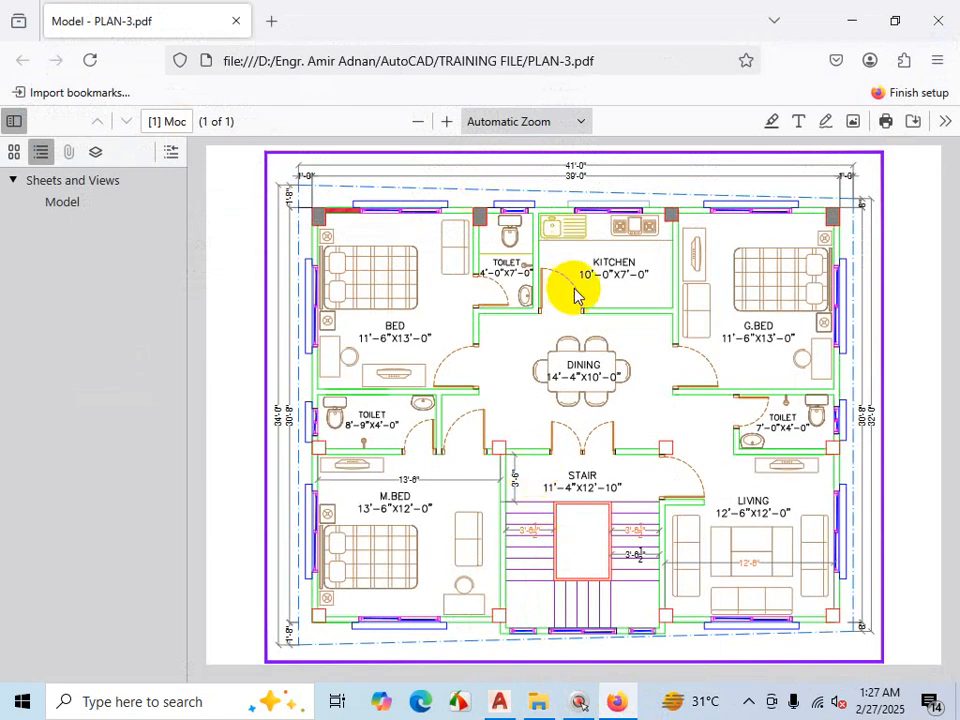
{"action": "key", "text": "ctrl+1"}
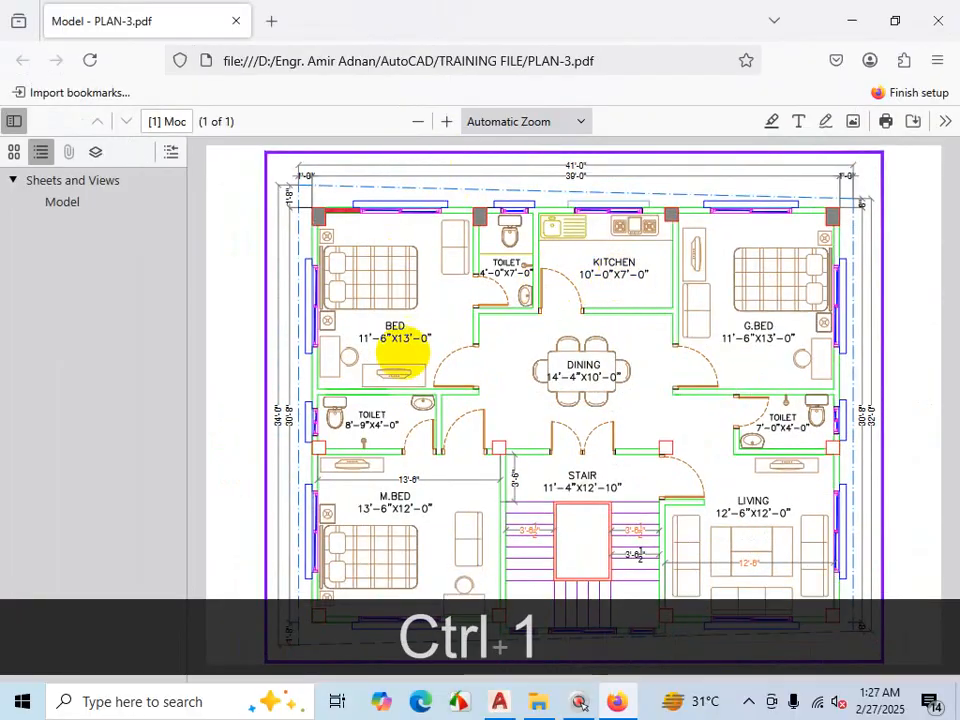
{"action": "left_click", "coordinate": [603, 408]}
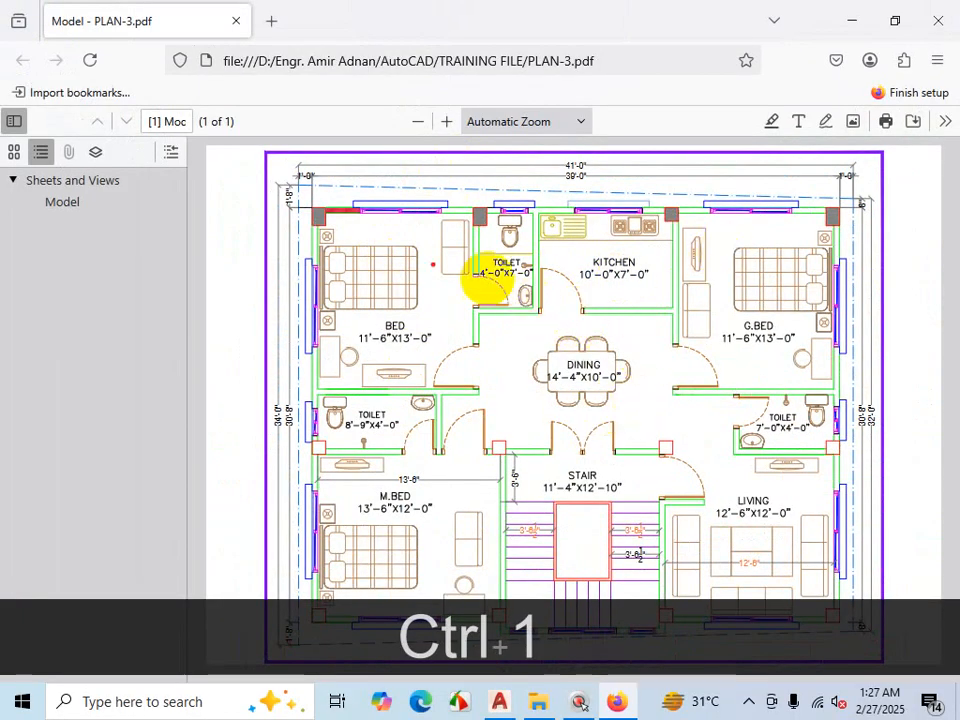
{"action": "mouse_move", "coordinate": [311, 208]}
{"action": "left_mouse_down"}
{"action": "mouse_move", "coordinate": [709, 206]}
{"action": "mouse_move", "coordinate": [797, 216]}
{"action": "mouse_move", "coordinate": [846, 208]}
{"action": "left_mouse_up"}
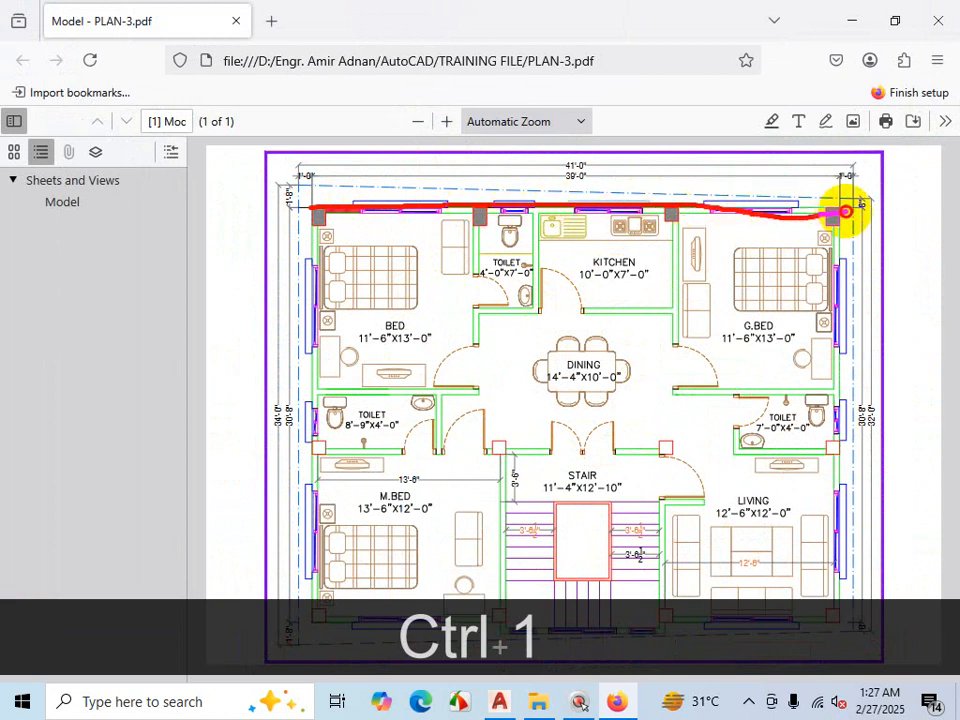
{"action": "left_click_drag", "start_coordinate": [574, 165], "coordinate": [578, 202]}
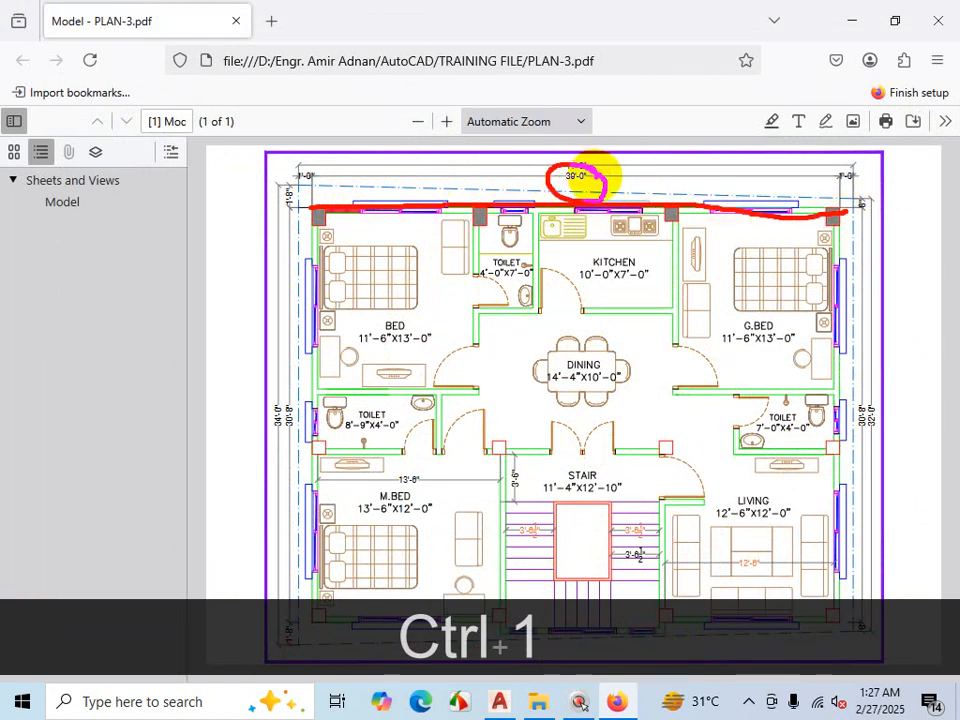
{"action": "key", "text": "ctrl+1"}
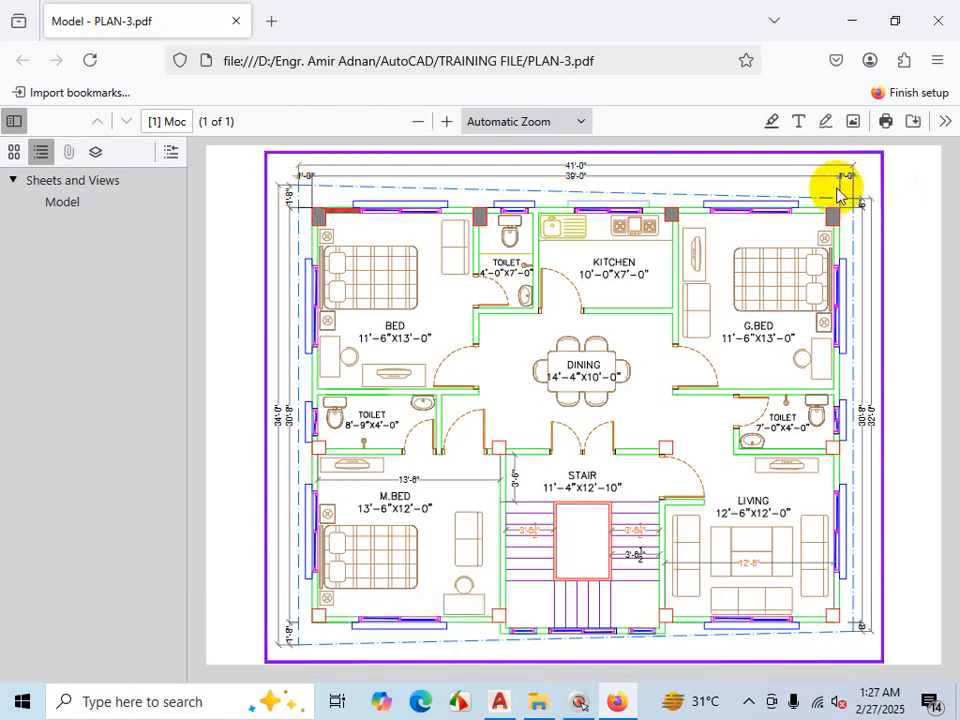
Step: Examine the vertical dimension along the floor plan's right side and the exterior wall outline, and return to C-31 in AutoCAD
{"action": "key", "text": "ctrl+1"}
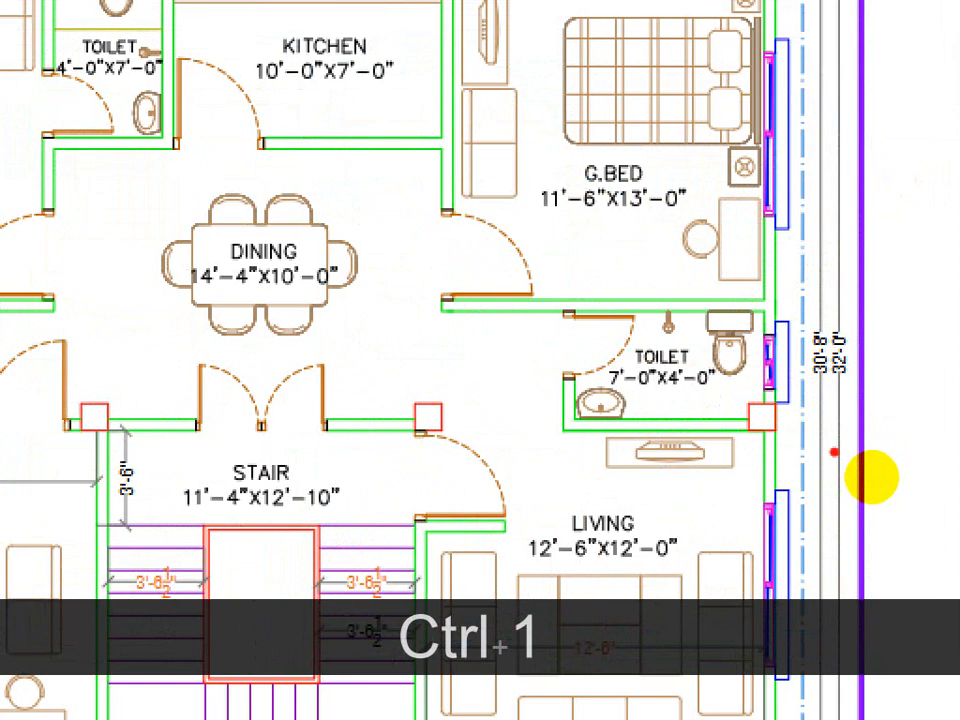
{"action": "left_click_drag", "start_coordinate": [820, 306], "coordinate": [808, 391]}
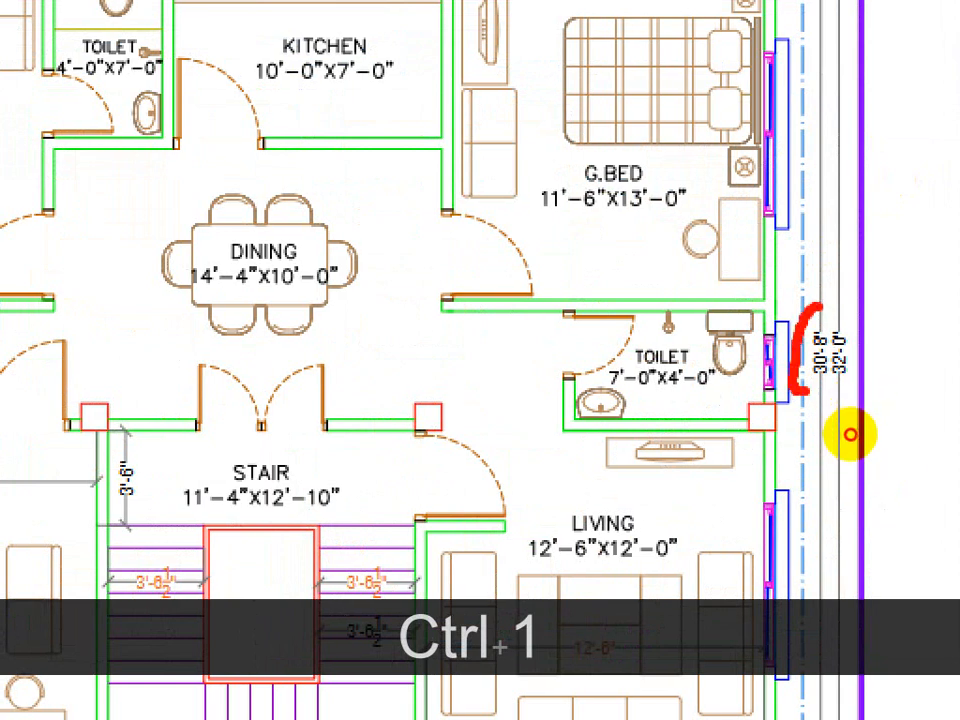
{"action": "left_click_drag", "start_coordinate": [870, 423], "coordinate": [870, 396]}
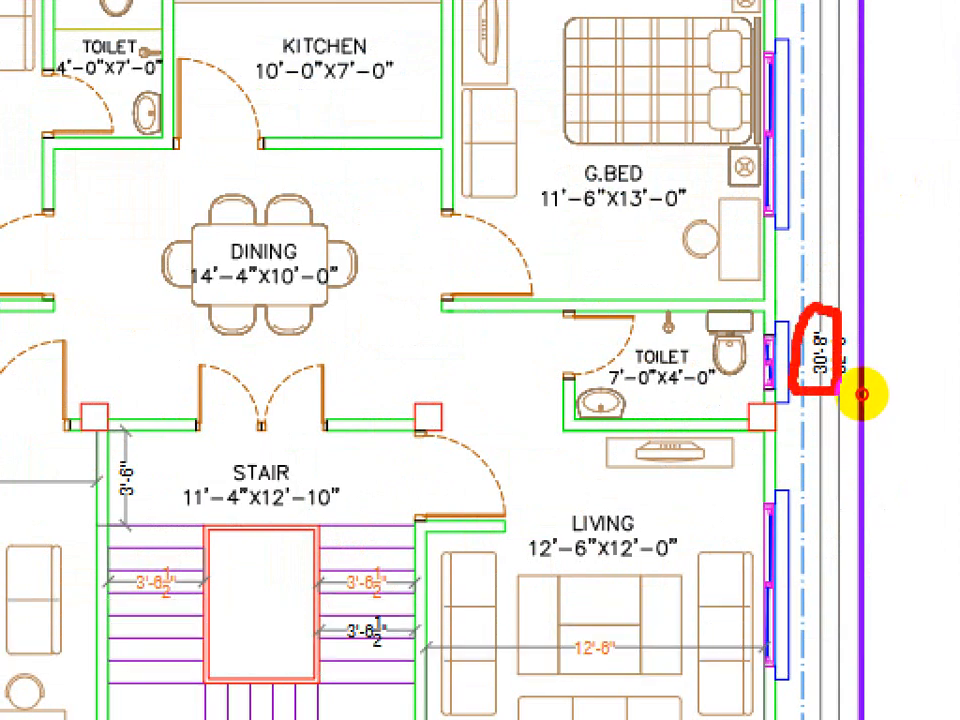
{"action": "key", "text": "ctrl+1"}
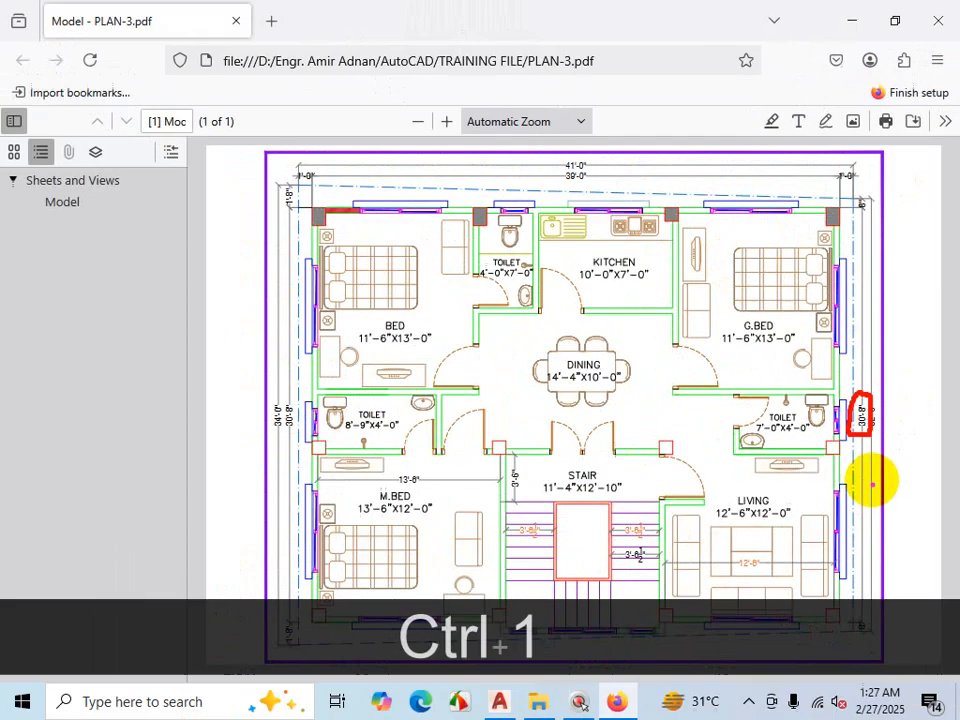
{"action": "mouse_move", "coordinate": [318, 211]}
{"action": "left_mouse_down"}
{"action": "mouse_move", "coordinate": [831, 208]}
{"action": "mouse_move", "coordinate": [810, 326]}
{"action": "mouse_move", "coordinate": [834, 624]}
{"action": "mouse_move", "coordinate": [324, 639]}
{"action": "mouse_move", "coordinate": [338, 532]}
{"action": "mouse_move", "coordinate": [287, 279]}
{"action": "mouse_move", "coordinate": [375, 214]}
{"action": "mouse_move", "coordinate": [718, 214]}
{"action": "left_mouse_up"}
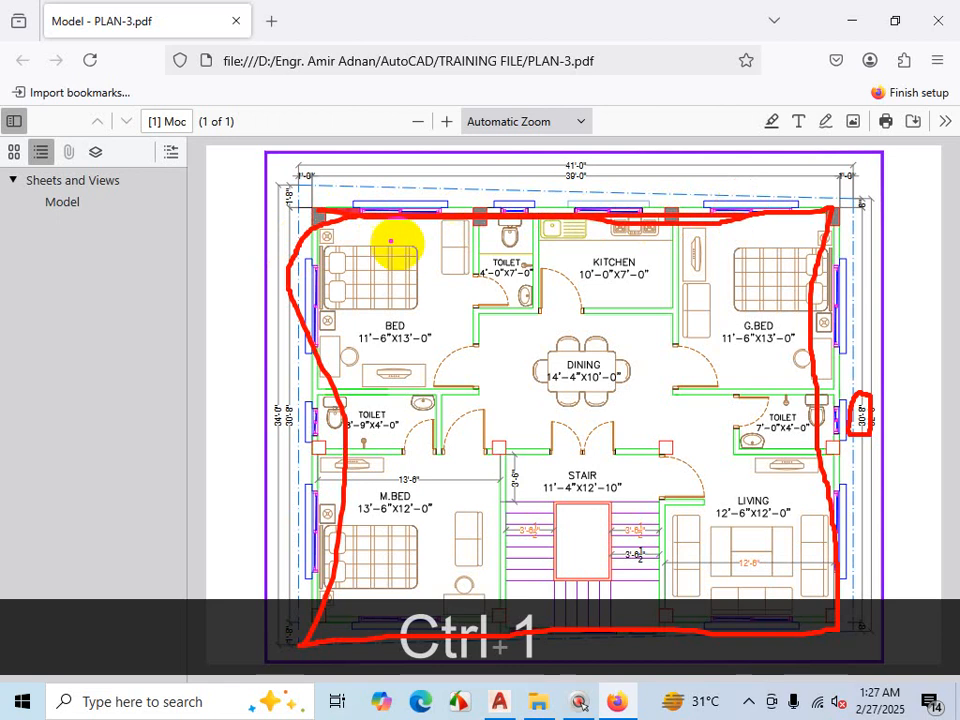
{"action": "mouse_move", "coordinate": [311, 203]}
{"action": "left_mouse_down"}
{"action": "mouse_move", "coordinate": [317, 246]}
{"action": "mouse_move", "coordinate": [285, 414]}
{"action": "mouse_move", "coordinate": [298, 627]}
{"action": "mouse_move", "coordinate": [611, 636]}
{"action": "mouse_move", "coordinate": [840, 615]}
{"action": "mouse_move", "coordinate": [831, 594]}
{"action": "left_mouse_up"}
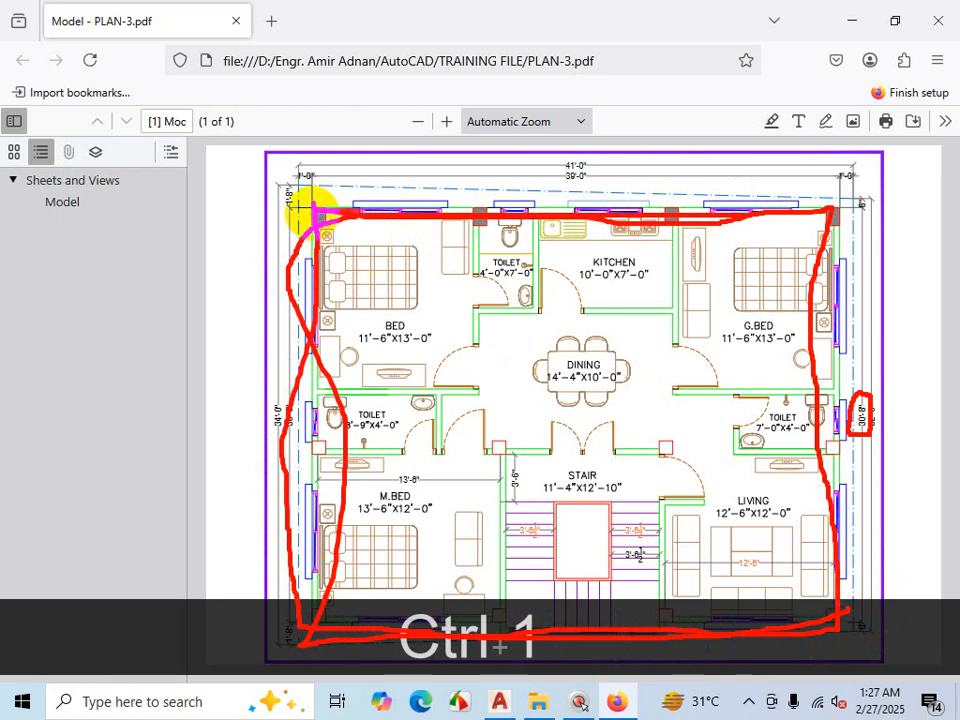
{"action": "key", "text": "Escape"}
{"action": "left_click", "coordinate": [855, 20]}
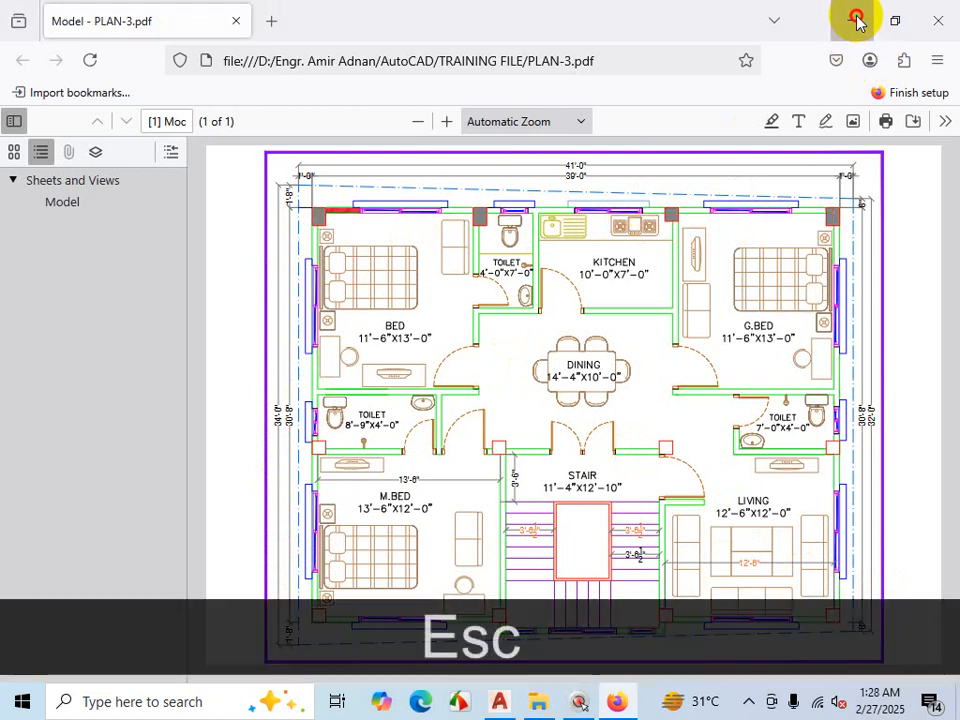
{"action": "left_click", "coordinate": [851, 12]}
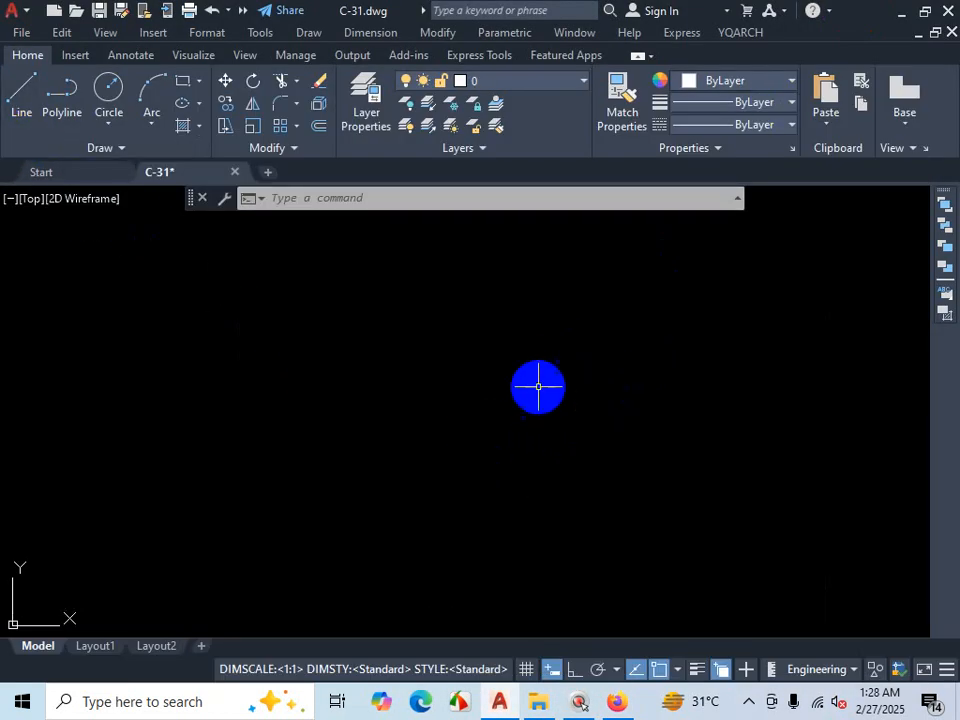
Step: Turn on the grid display and set the UCS icon to show at the origin in model space
{"action": "scroll", "coordinate": [251, 471], "scroll_direction": "down", "scroll_amount": 5}
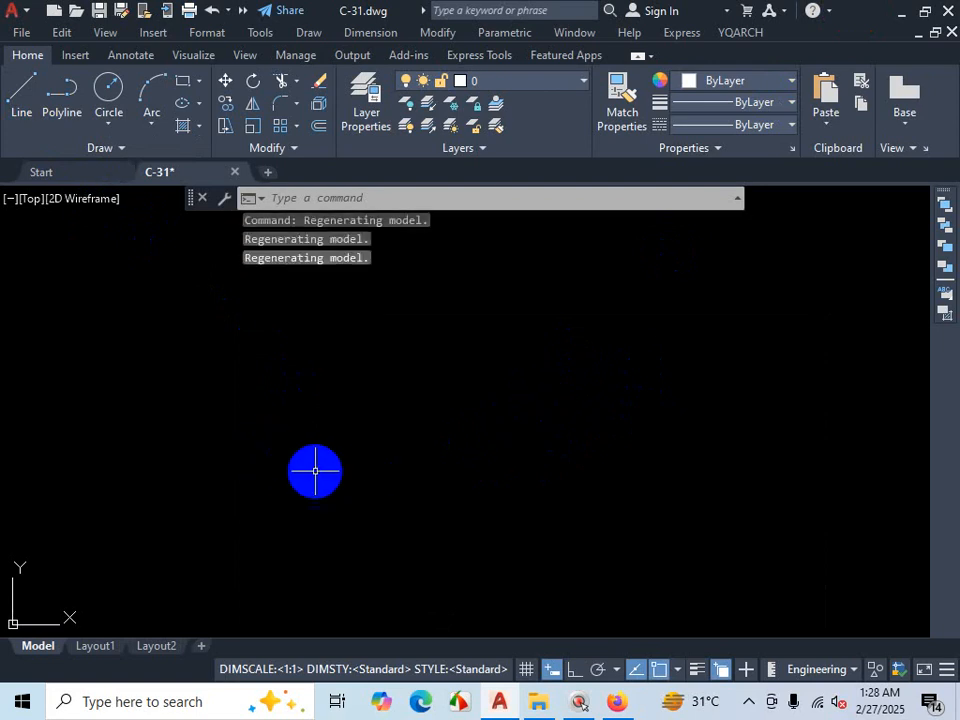
{"action": "scroll", "coordinate": [251, 437], "scroll_direction": "down", "scroll_amount": 2}
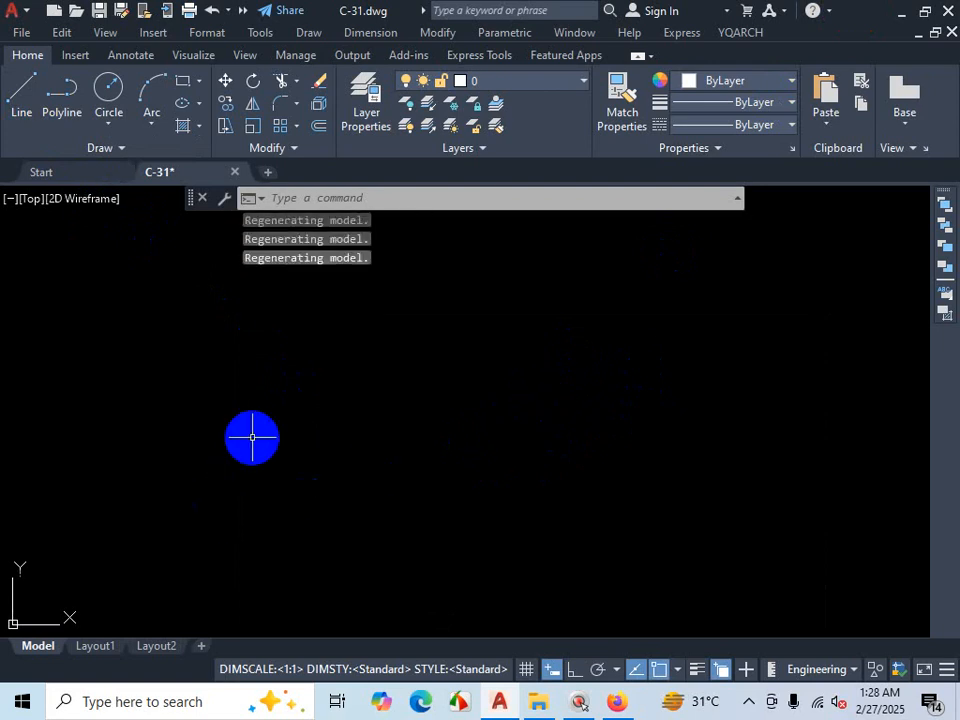
{"action": "left_click", "coordinate": [526, 669]}
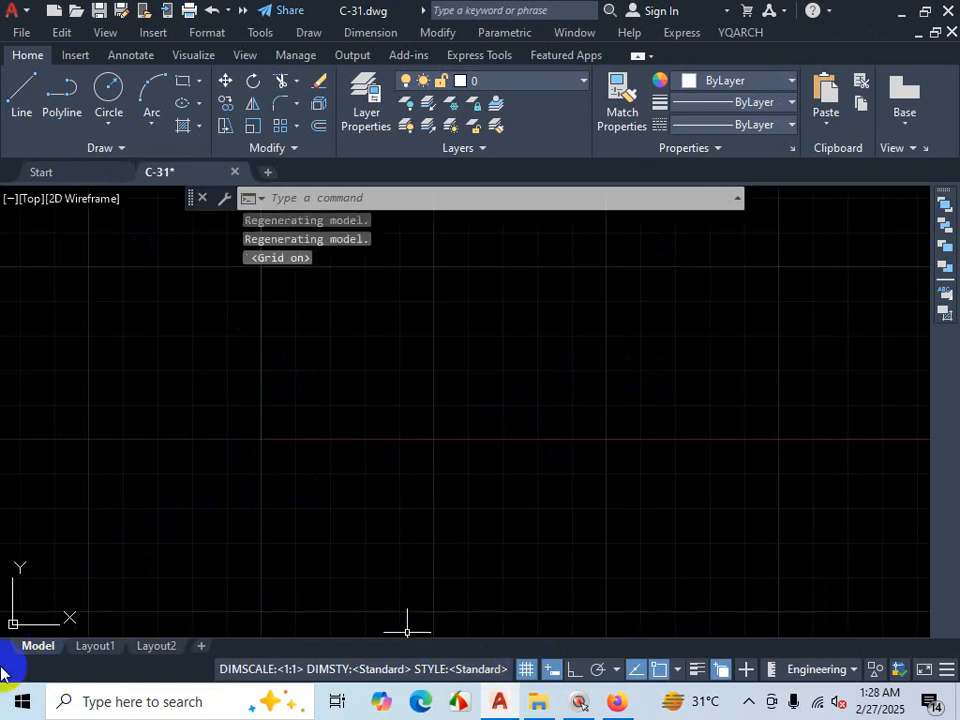
{"action": "left_click", "coordinate": [32, 621]}
{"action": "right_click", "coordinate": [28, 626]}
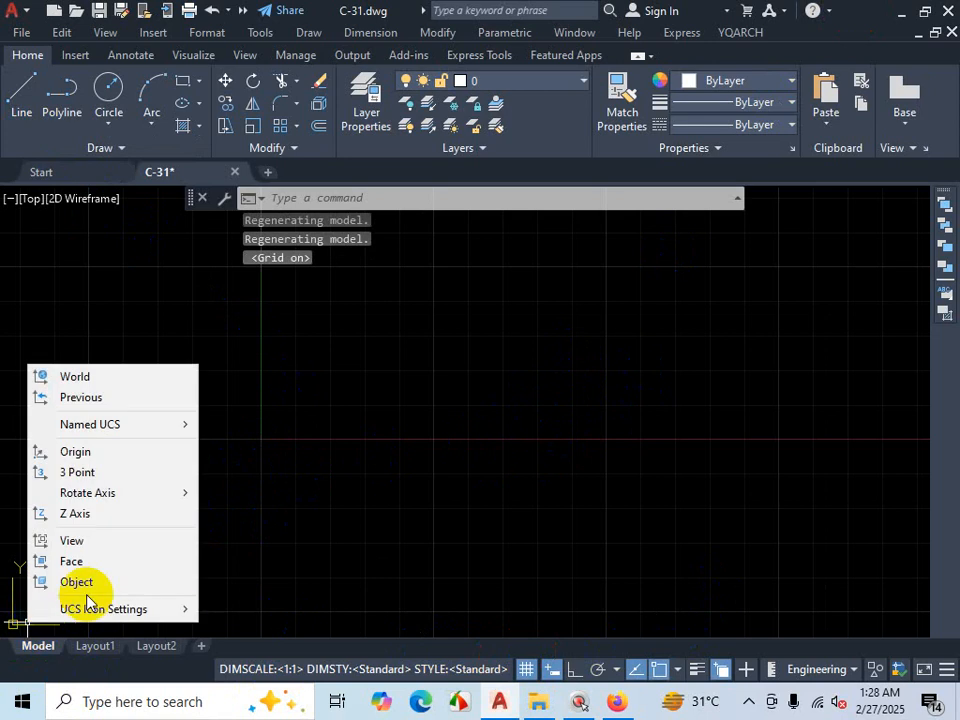
{"action": "mouse_move", "coordinate": [118, 609]}
{"action": "left_click", "coordinate": [274, 609]}
{"action": "scroll", "coordinate": [380, 510], "scroll_direction": "down", "scroll_amount": 6}
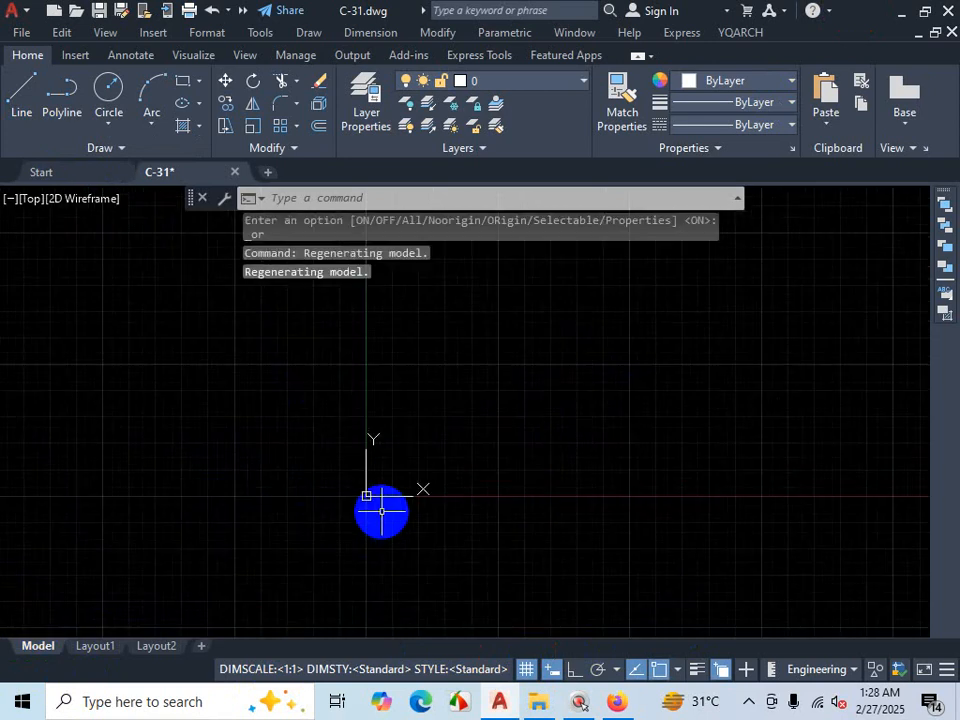
{"action": "scroll", "coordinate": [380, 512], "scroll_direction": "up", "scroll_amount": 6}
{"action": "scroll", "coordinate": [519, 340], "scroll_direction": "up", "scroll_amount": 4}
{"action": "scroll", "coordinate": [525, 416], "scroll_direction": "down", "scroll_amount": 4}
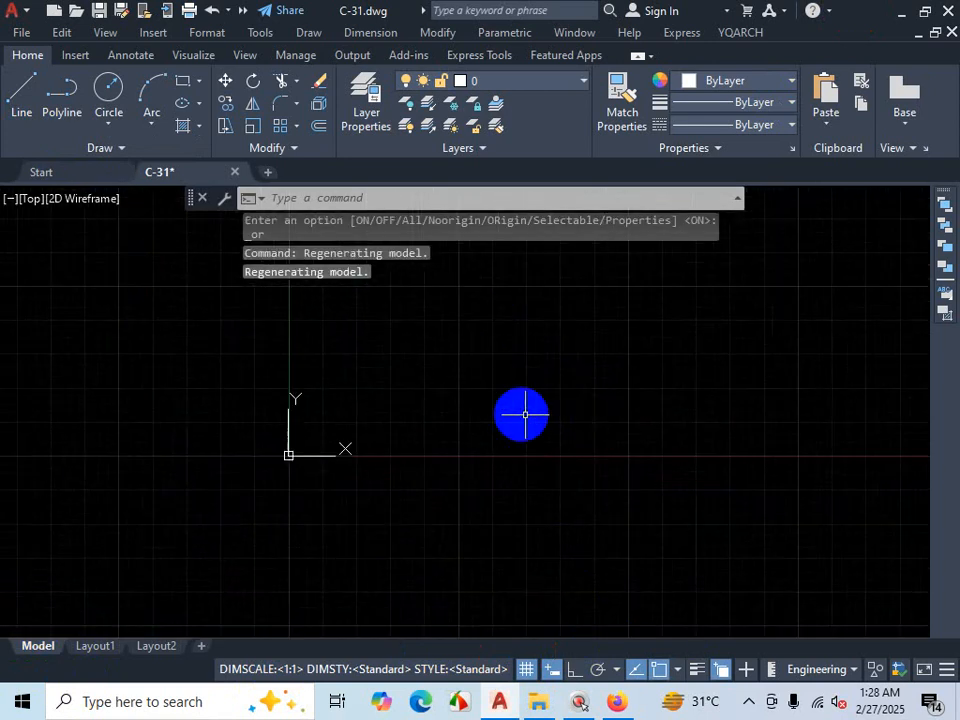
Step: Turn off the grid and examine the UCS icon's placement at the drawing origin
{"action": "left_click", "coordinate": [528, 671]}
{"action": "scroll", "coordinate": [482, 455], "scroll_direction": "down", "scroll_amount": 3}
{"action": "scroll", "coordinate": [470, 475], "scroll_direction": "up", "scroll_amount": 2}
{"action": "scroll", "coordinate": [546, 350], "scroll_direction": "up", "scroll_amount": 5}
{"action": "scroll", "coordinate": [490, 350], "scroll_direction": "down", "scroll_amount": 4}
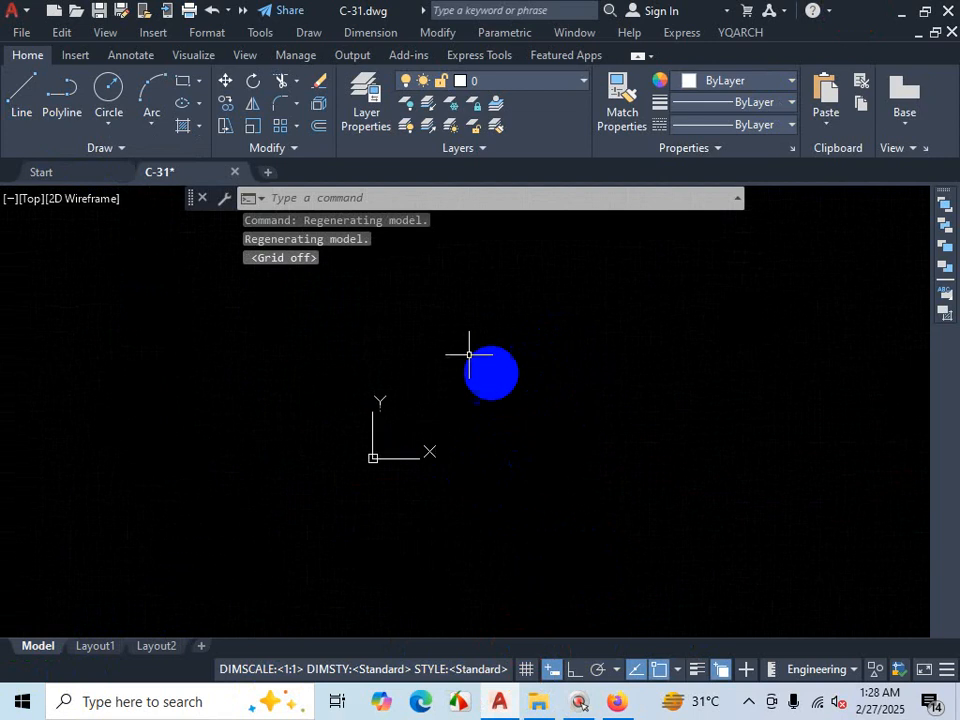
{"action": "scroll", "coordinate": [515, 355], "scroll_direction": "up", "scroll_amount": 4}
{"action": "scroll", "coordinate": [590, 385], "scroll_direction": "down", "scroll_amount": 3}
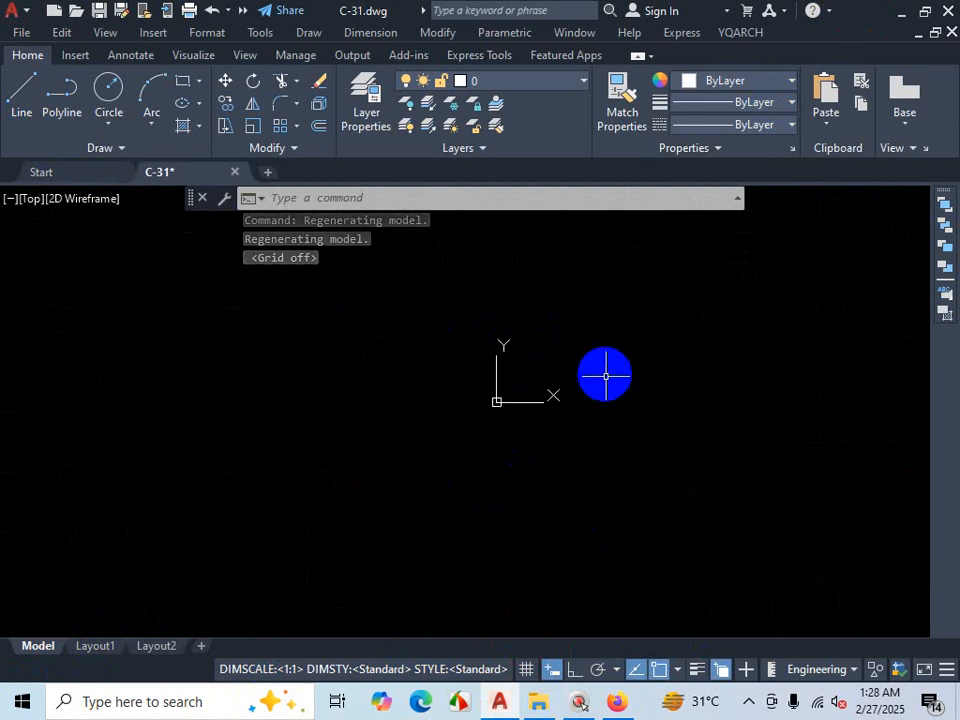
{"action": "scroll", "coordinate": [557, 356], "scroll_direction": "up", "scroll_amount": 3}
{"action": "scroll", "coordinate": [561, 369], "scroll_direction": "down", "scroll_amount": 2}
{"action": "scroll", "coordinate": [564, 401], "scroll_direction": "up", "scroll_amount": 3}
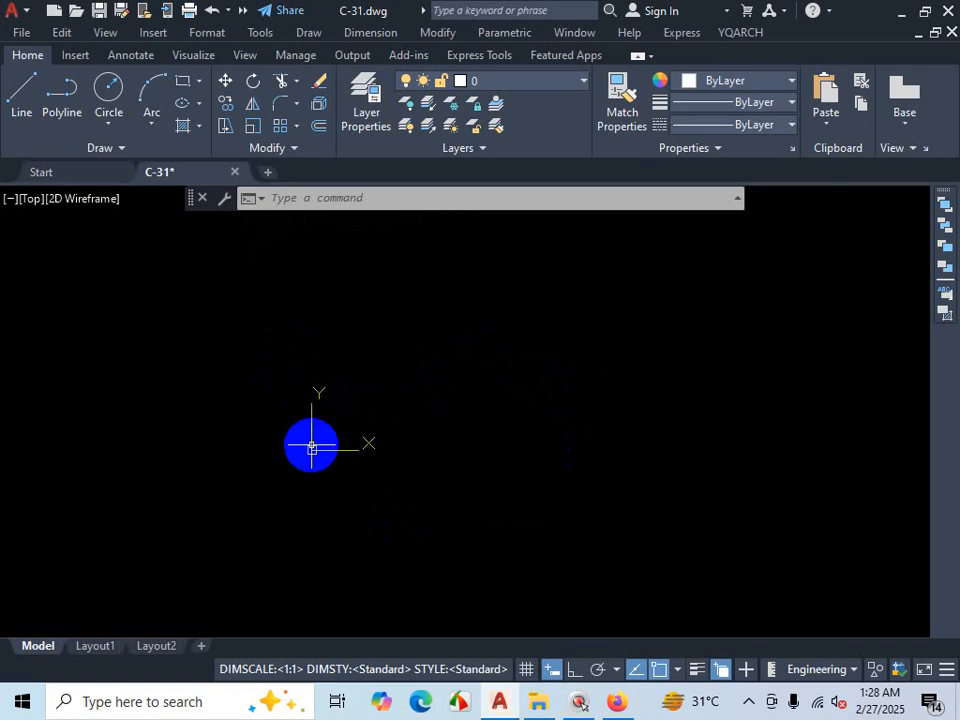
Step: Disable Show UCS Icon at Origin and toggle the grid display on and off again
{"action": "right_click", "coordinate": [311, 448]}
{"action": "mouse_move", "coordinate": [429, 437]}
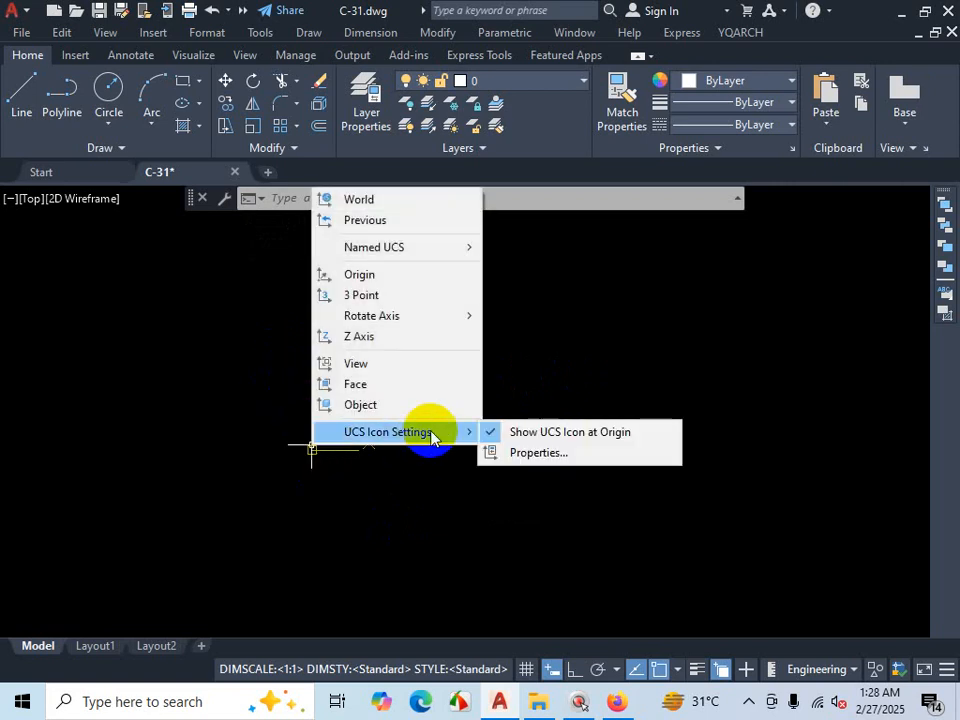
{"action": "left_click", "coordinate": [593, 441]}
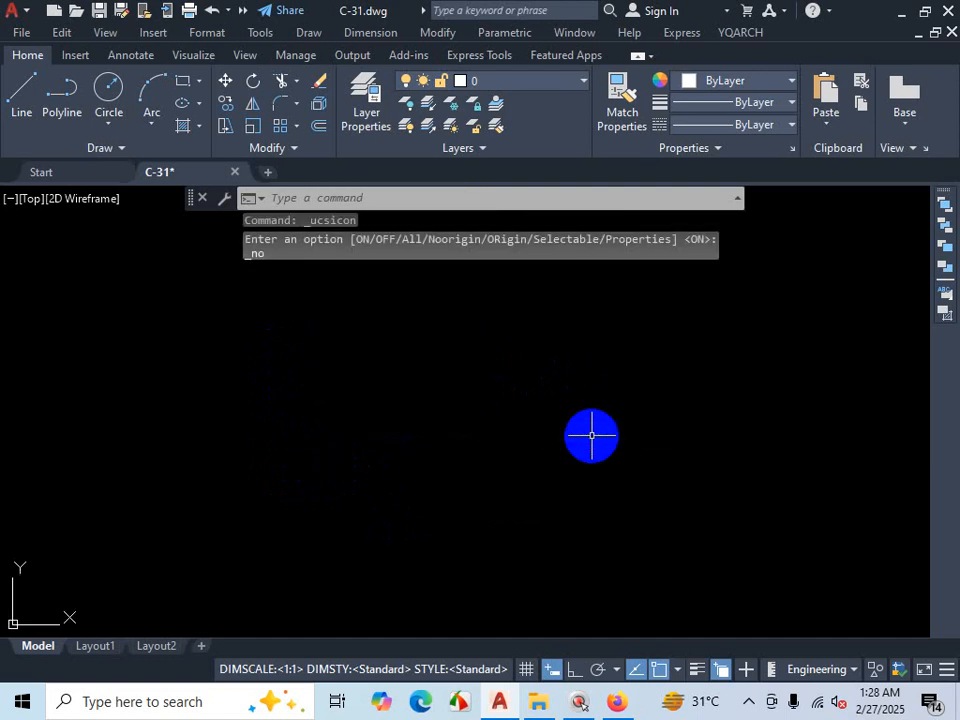
{"action": "left_click", "coordinate": [526, 669]}
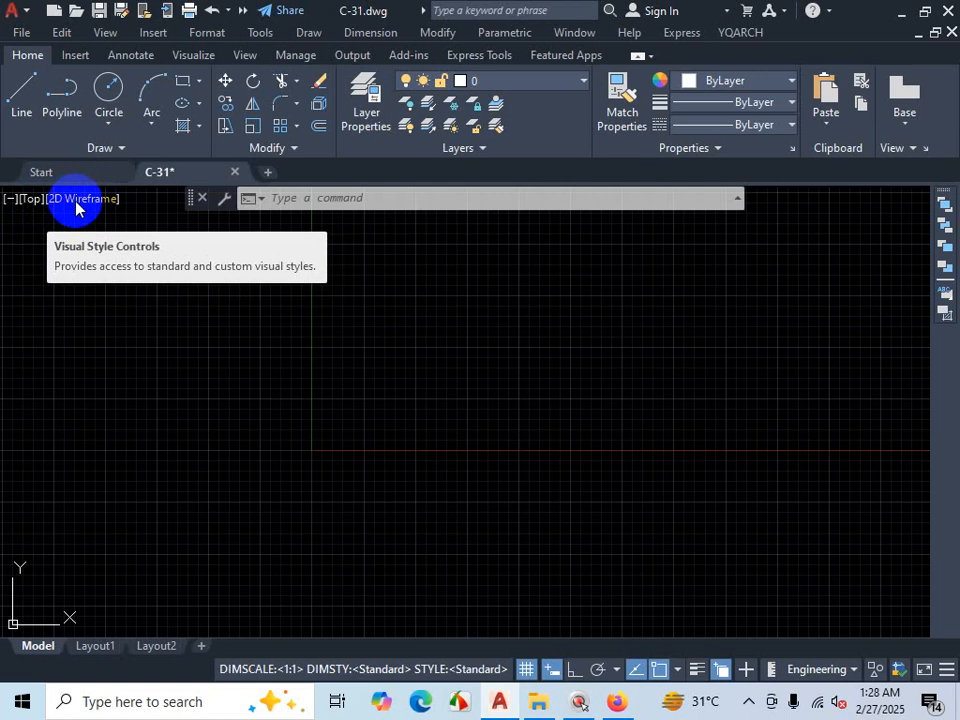
{"action": "left_click", "coordinate": [528, 671]}
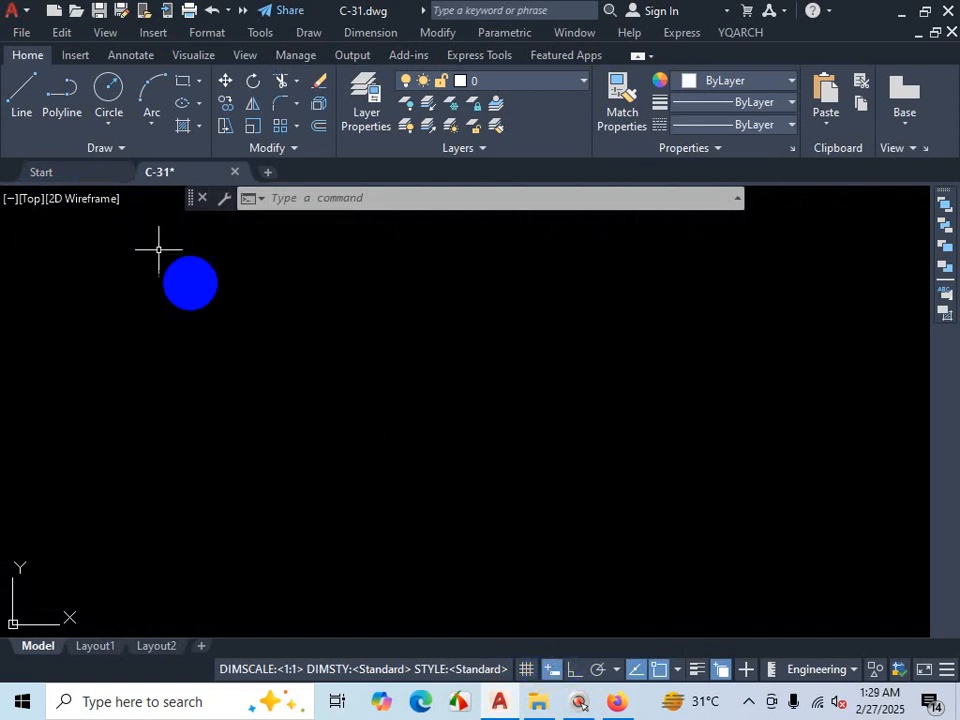
Step: Start the Line command, examine its first-point prompt in the command line and at the cursor, and cancel the command
{"action": "left_click", "coordinate": [18, 112]}
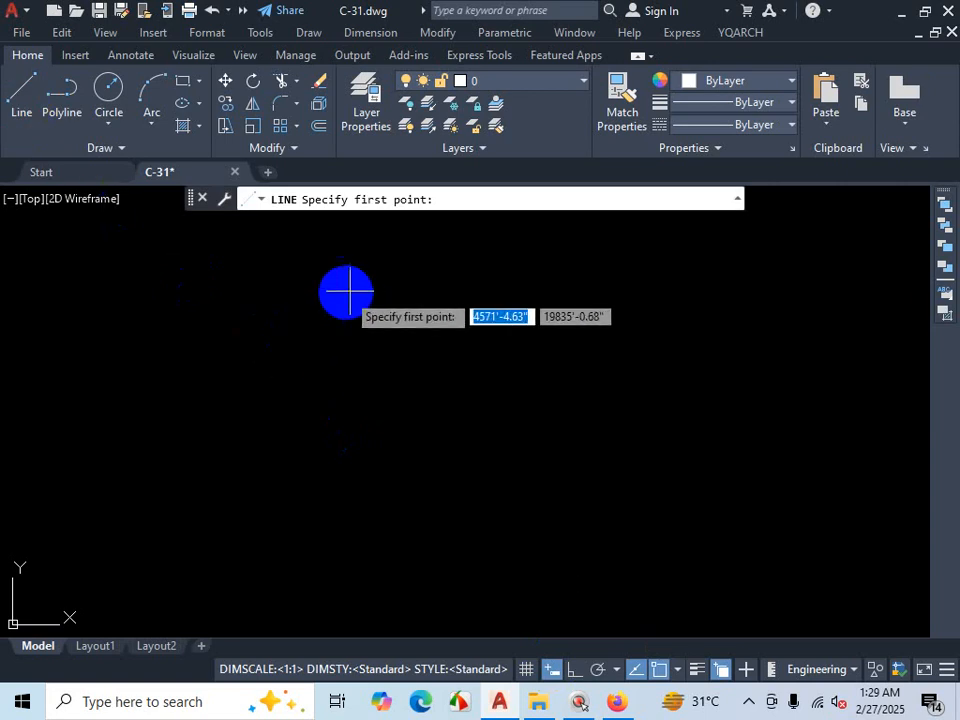
{"action": "left_click", "coordinate": [412, 199]}
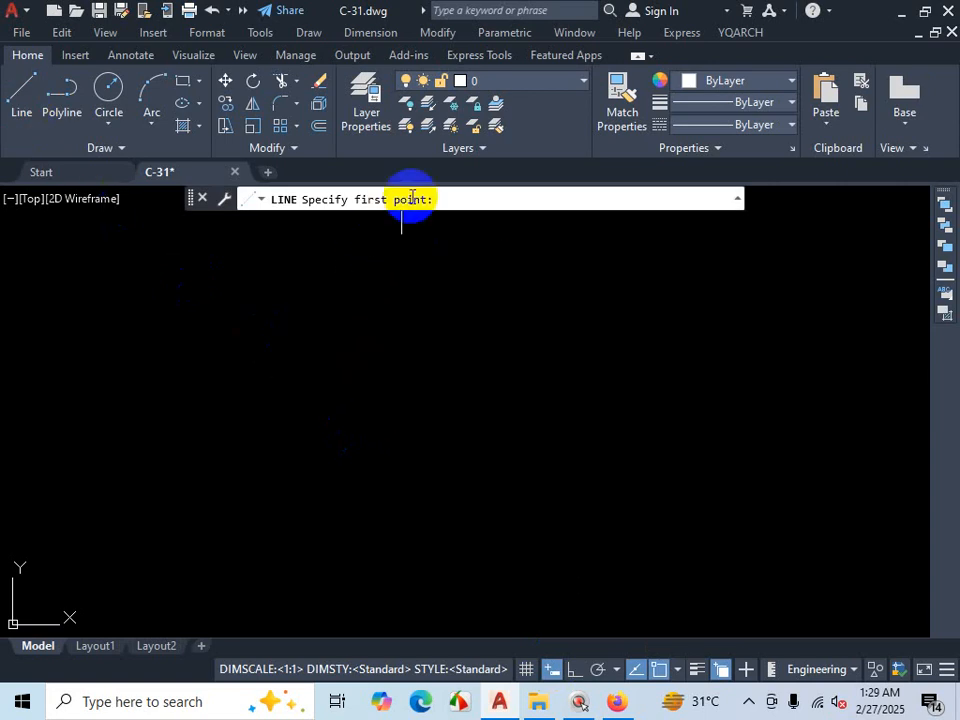
{"action": "key", "text": "ctrl+1"}
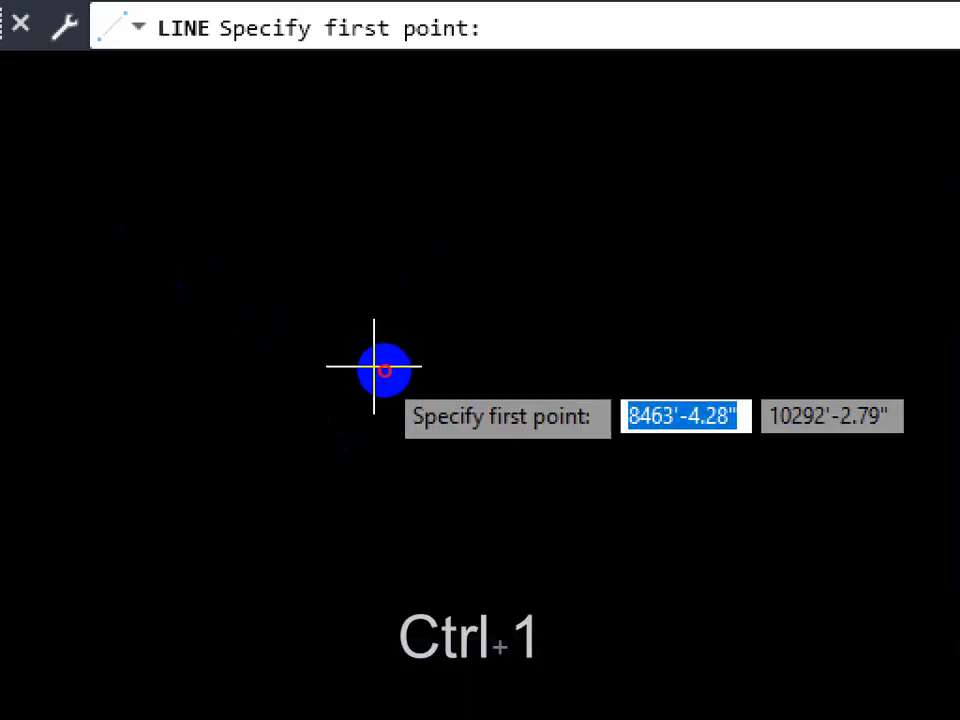
{"action": "mouse_move", "coordinate": [493, 336]}
{"action": "left_mouse_down"}
{"action": "mouse_move", "coordinate": [435, 349]}
{"action": "mouse_move", "coordinate": [889, 553]}
{"action": "mouse_move", "coordinate": [553, 349]}
{"action": "mouse_move", "coordinate": [412, 370]}
{"action": "left_mouse_up"}
{"action": "key", "text": "Escape"}
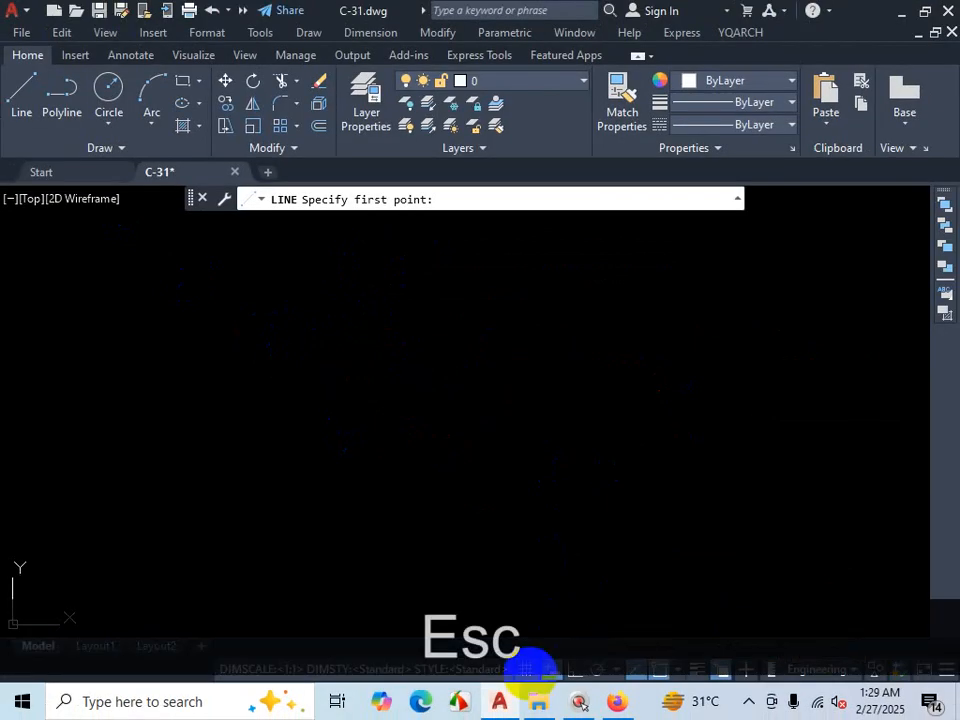
{"action": "key", "text": "Escape"}
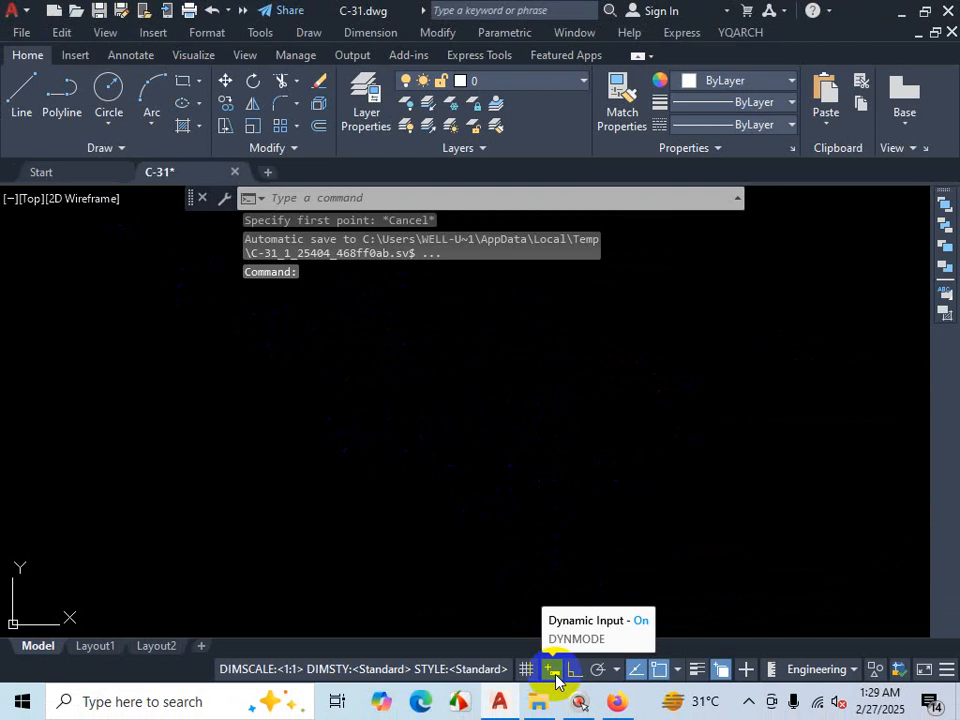
Step: Examine the status bar customization options, including Dynamic Input, and close the list unchanged
{"action": "left_click", "coordinate": [946, 670]}
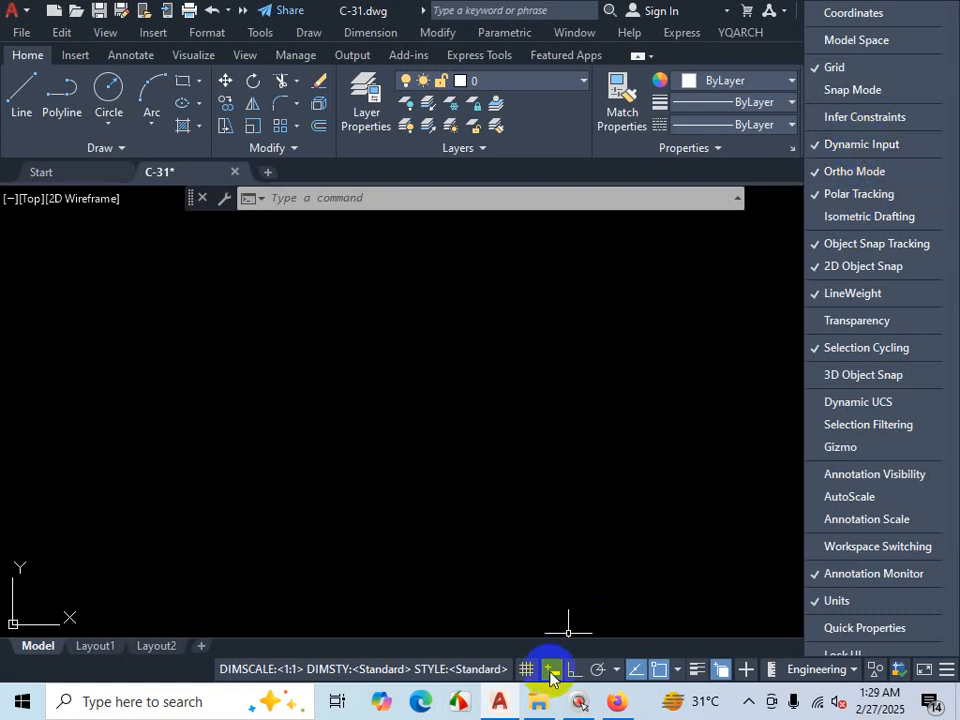
{"action": "key", "text": "Escape"}
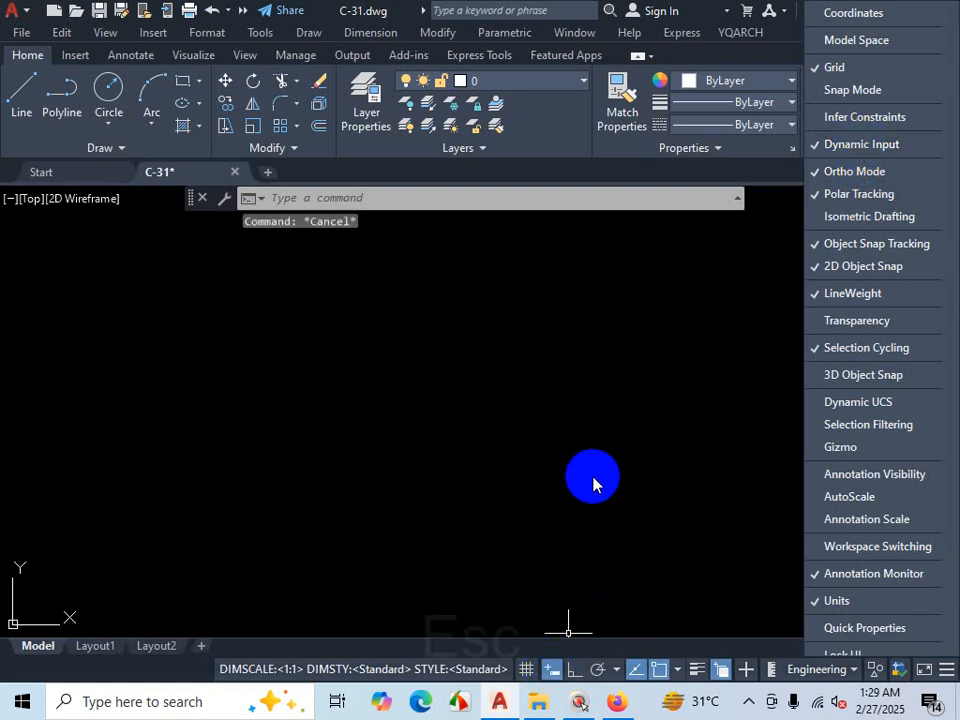
{"action": "left_click", "coordinate": [557, 432]}
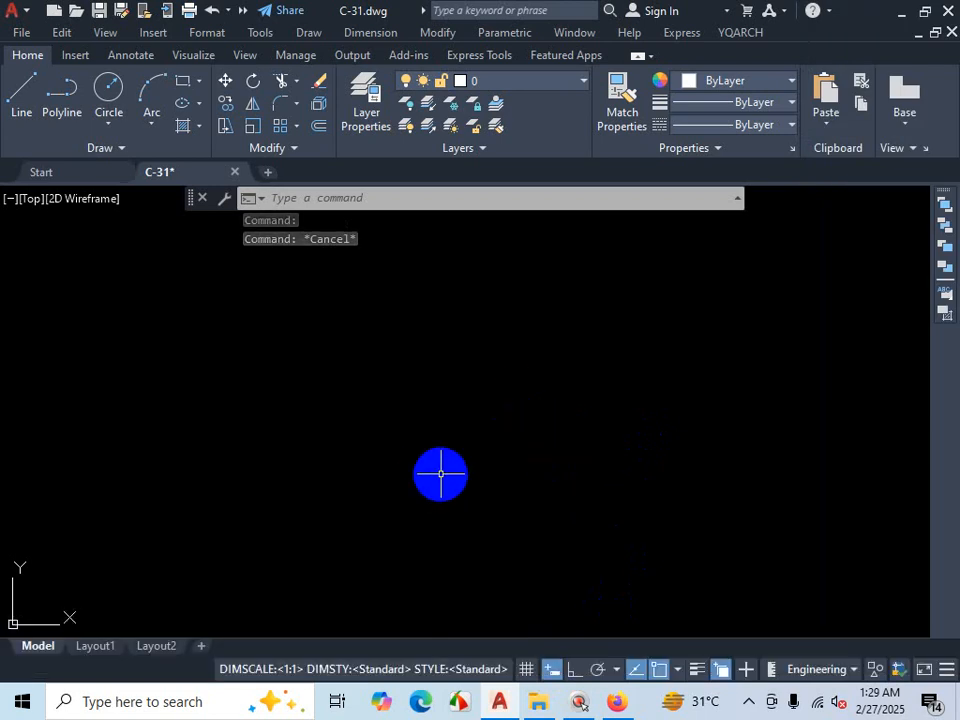
Step: Switch to PLAN-3.pdf in Firefox to review the floor plan's vertical dimensions, and return to AutoCAD
{"action": "left_click", "coordinate": [615, 702]}
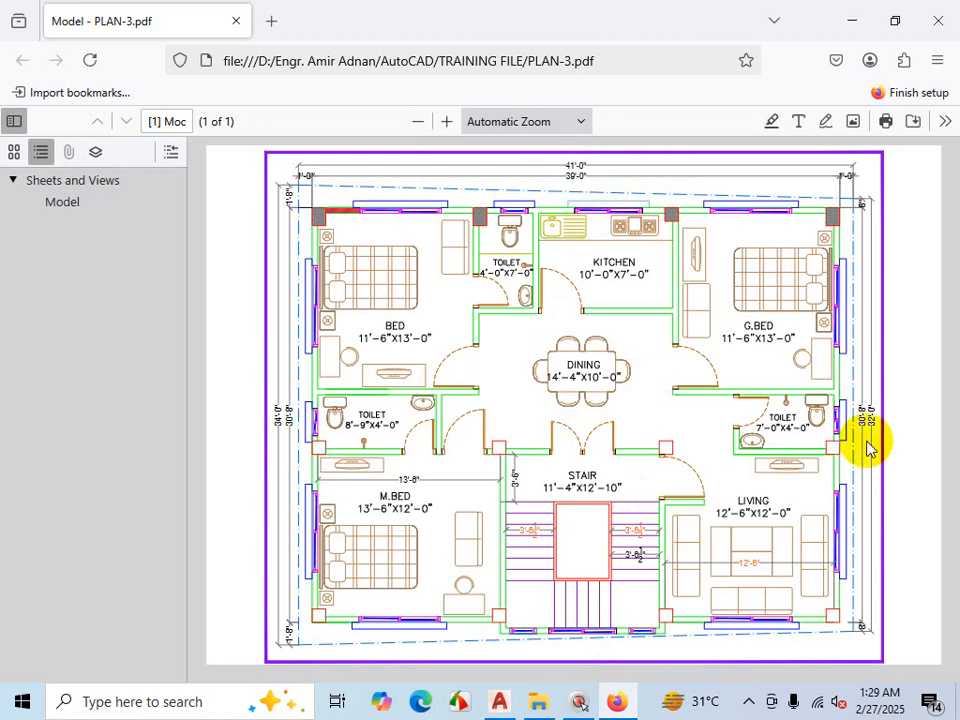
{"action": "left_click", "coordinate": [849, 26]}
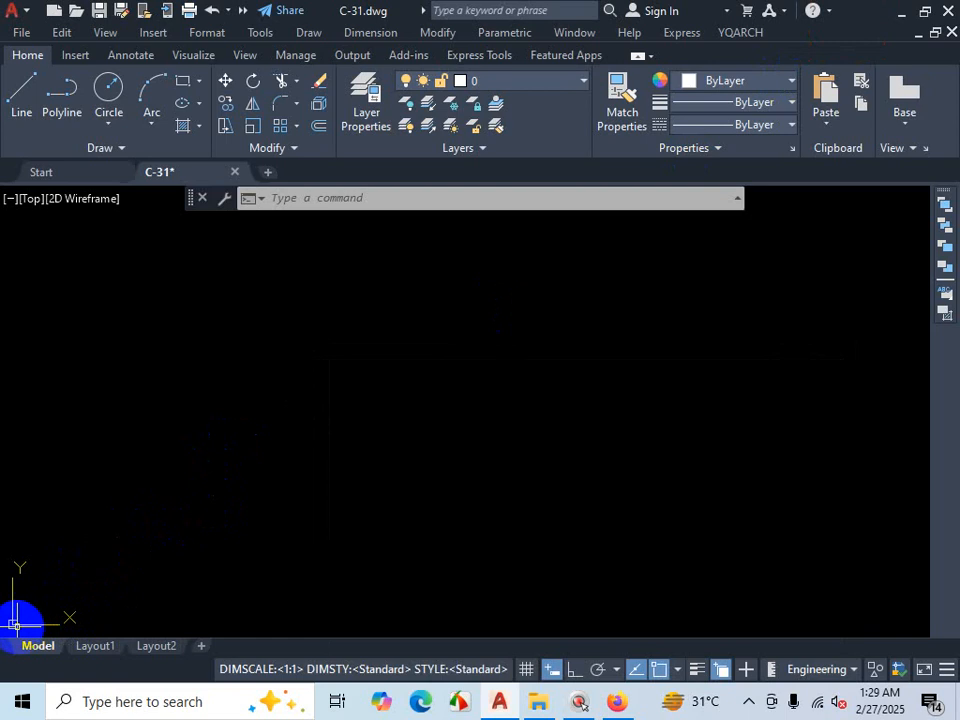
Step: Examine the UCS Icon Settings options of the UCS icon and close them without choosing any
{"action": "right_click", "coordinate": [17, 630]}
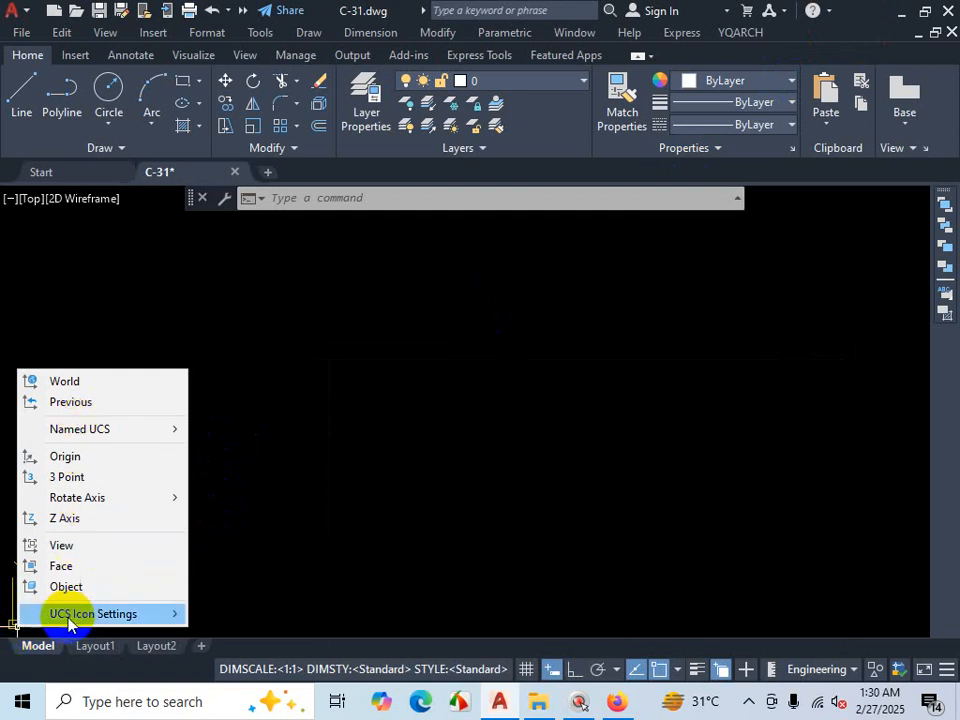
{"action": "mouse_move", "coordinate": [110, 620]}
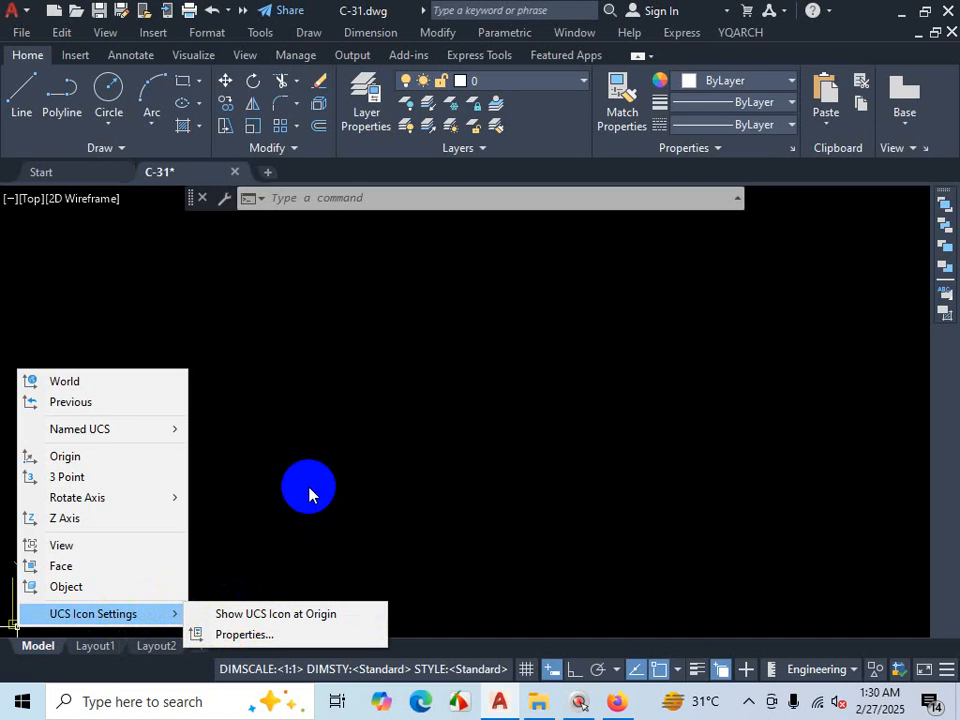
{"action": "key", "text": "Escape"}
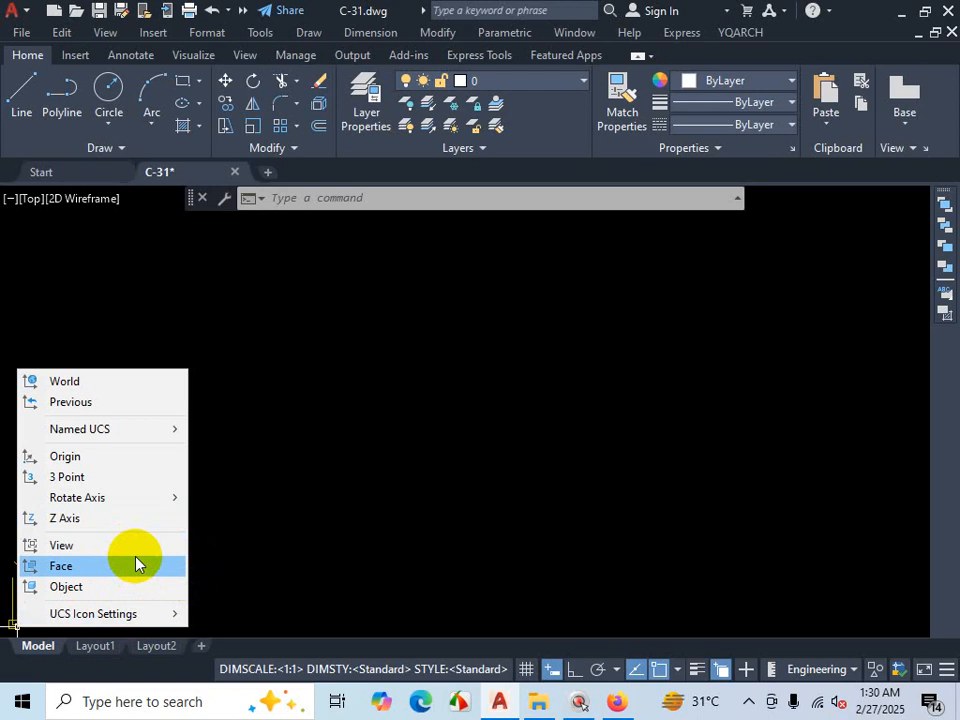
{"action": "left_click", "coordinate": [319, 544]}
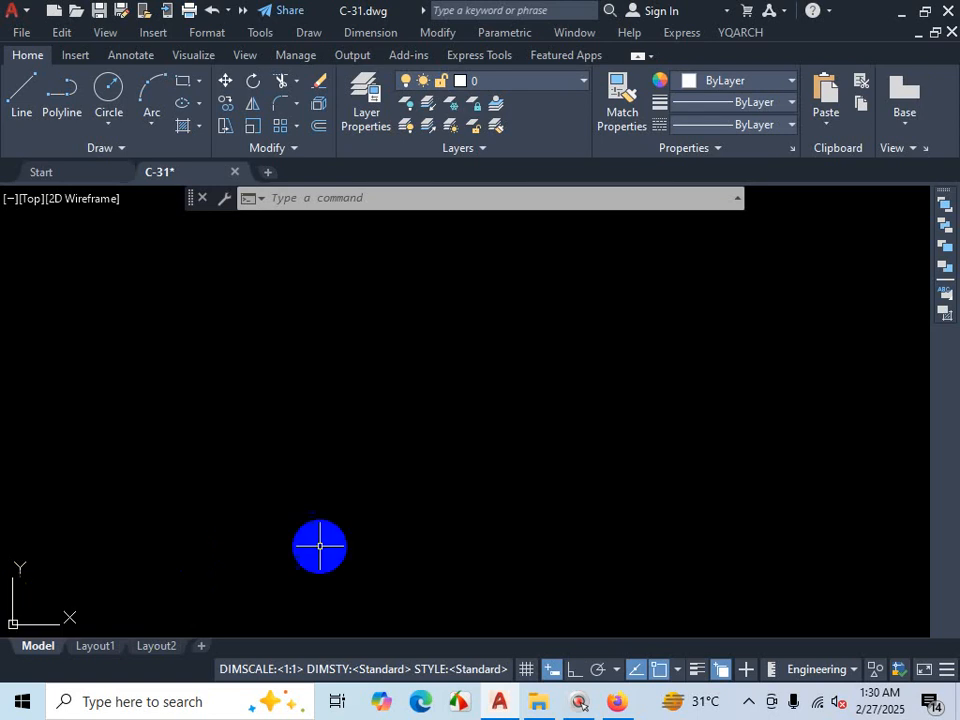
Step: Bring back the Home ribbon tools in C-31 and start the Line command
{"action": "key", "text": "Escape"}
{"action": "left_click", "coordinate": [749, 702]}
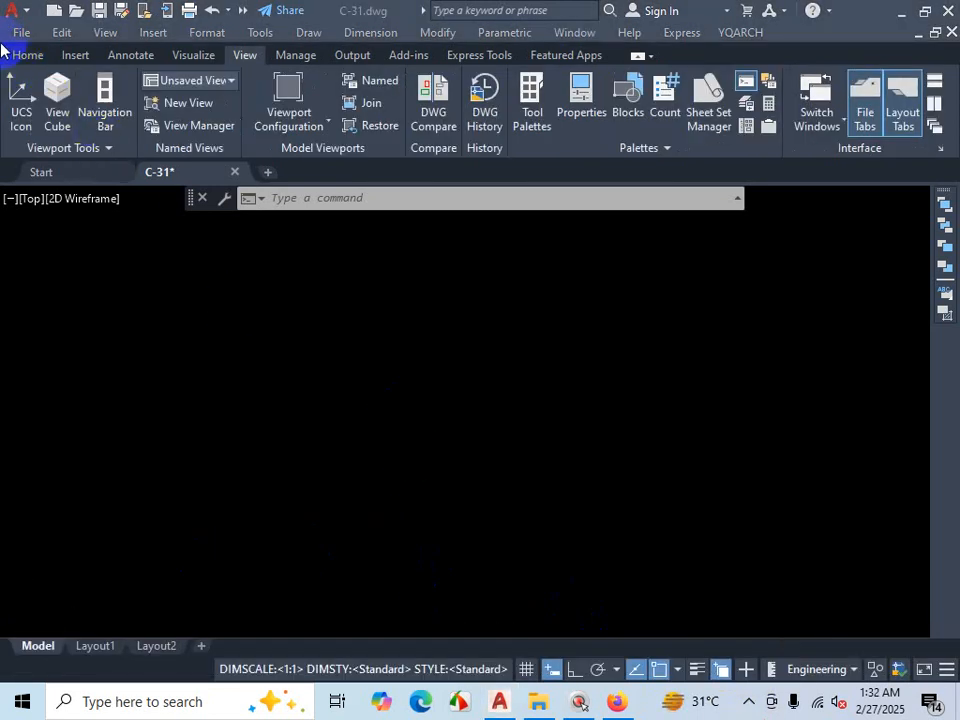
{"action": "left_click", "coordinate": [28, 55]}
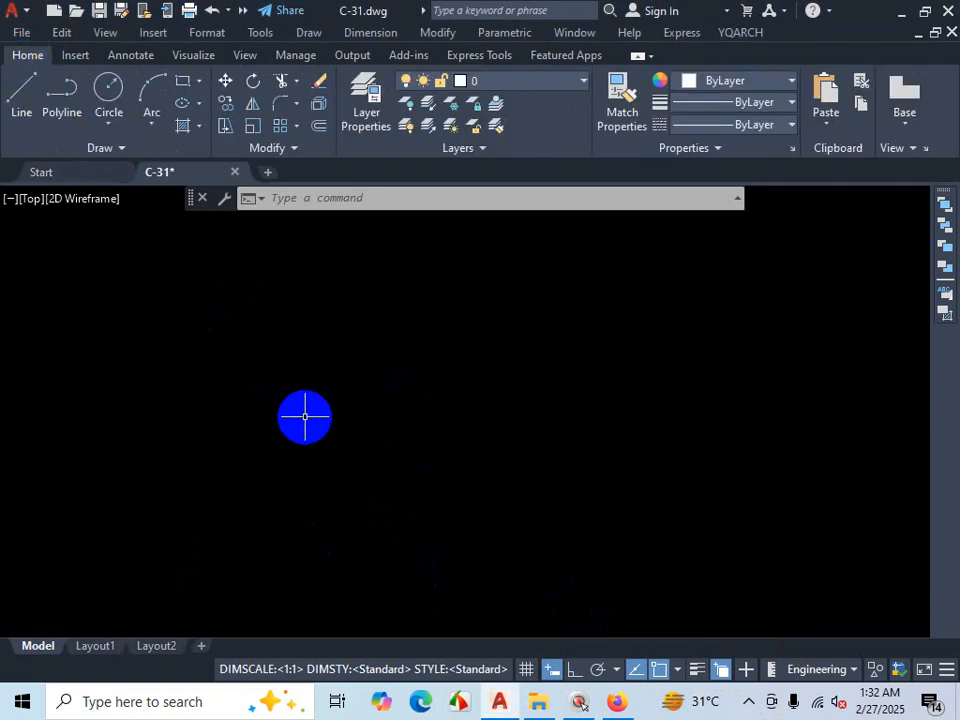
{"action": "type", "text": "l"}
{"action": "key", "text": "Return"}
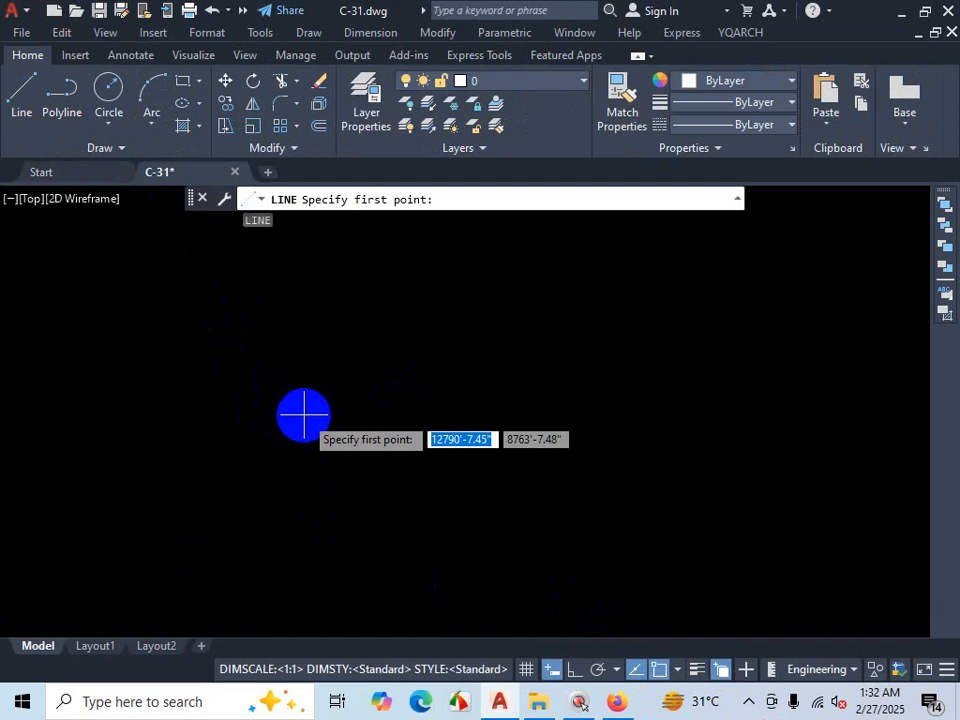
Step: Examine the first-point prompt at the cursor, relating its X and Y fields to a line's start and end points
{"action": "key", "text": "ctrl+1"}
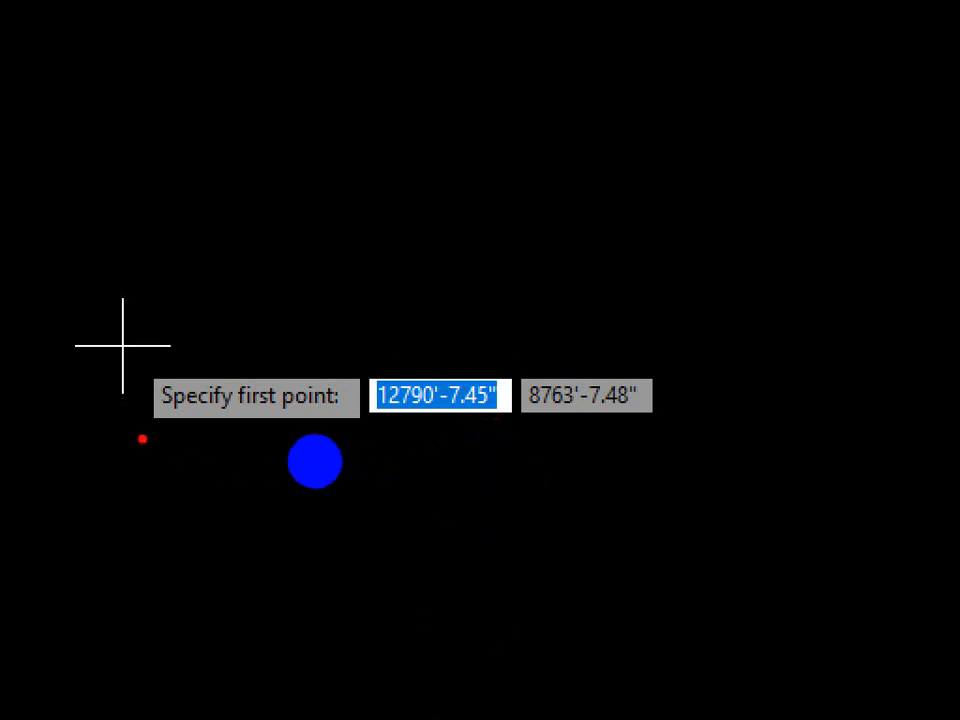
{"action": "left_click_drag", "start_coordinate": [147, 438], "coordinate": [330, 447]}
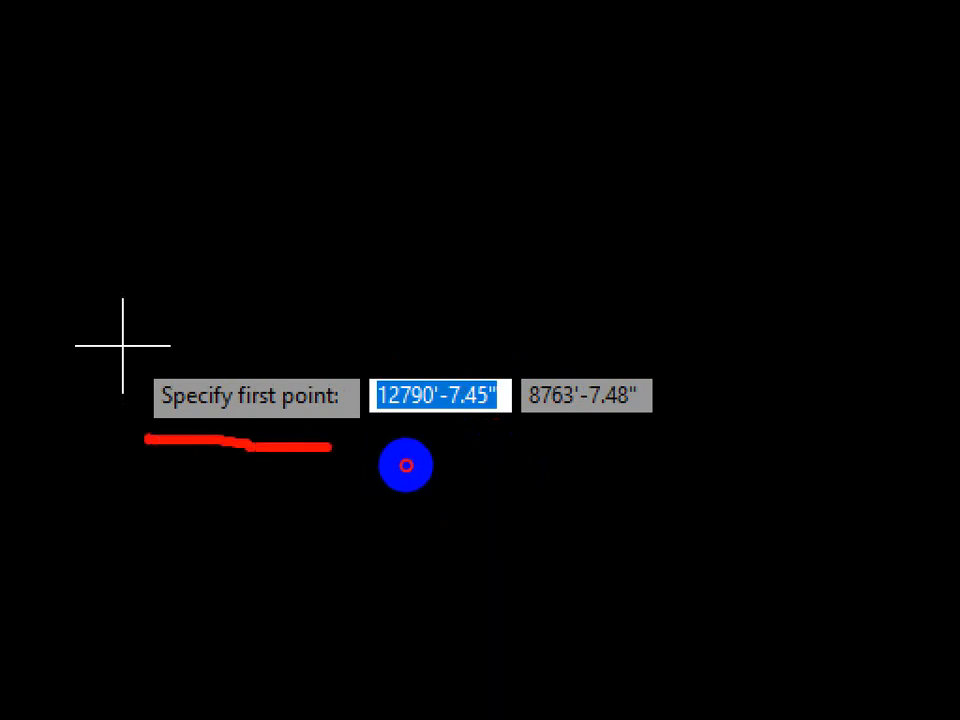
{"action": "left_click_drag", "start_coordinate": [288, 162], "coordinate": [765, 155]}
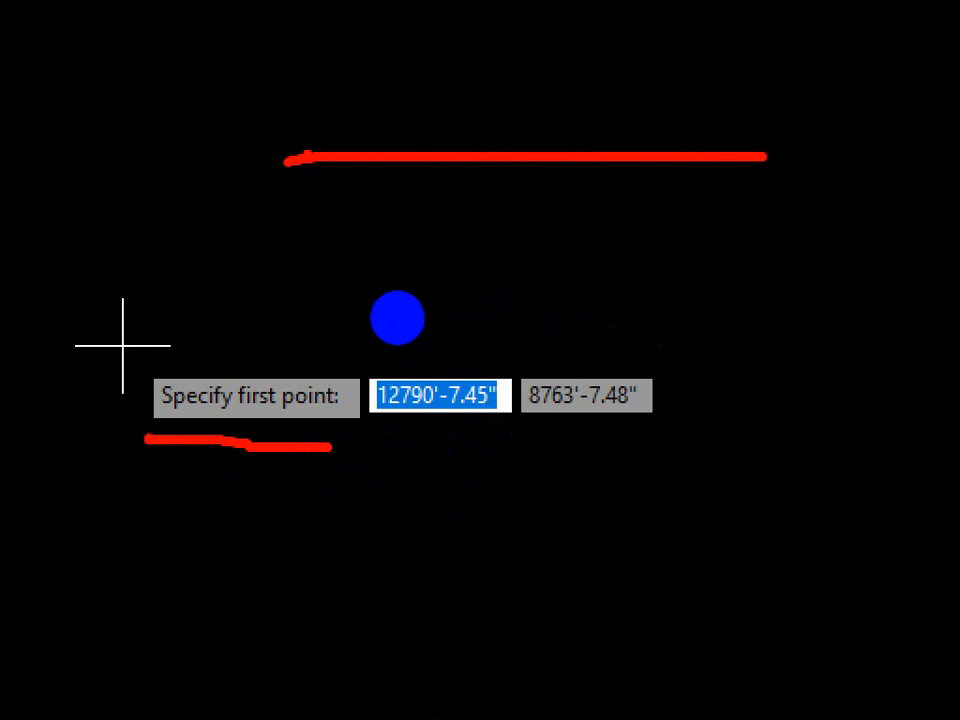
{"action": "mouse_move", "coordinate": [275, 128]}
{"action": "left_mouse_down"}
{"action": "mouse_move", "coordinate": [274, 182]}
{"action": "mouse_move", "coordinate": [290, 160]}
{"action": "left_mouse_up"}
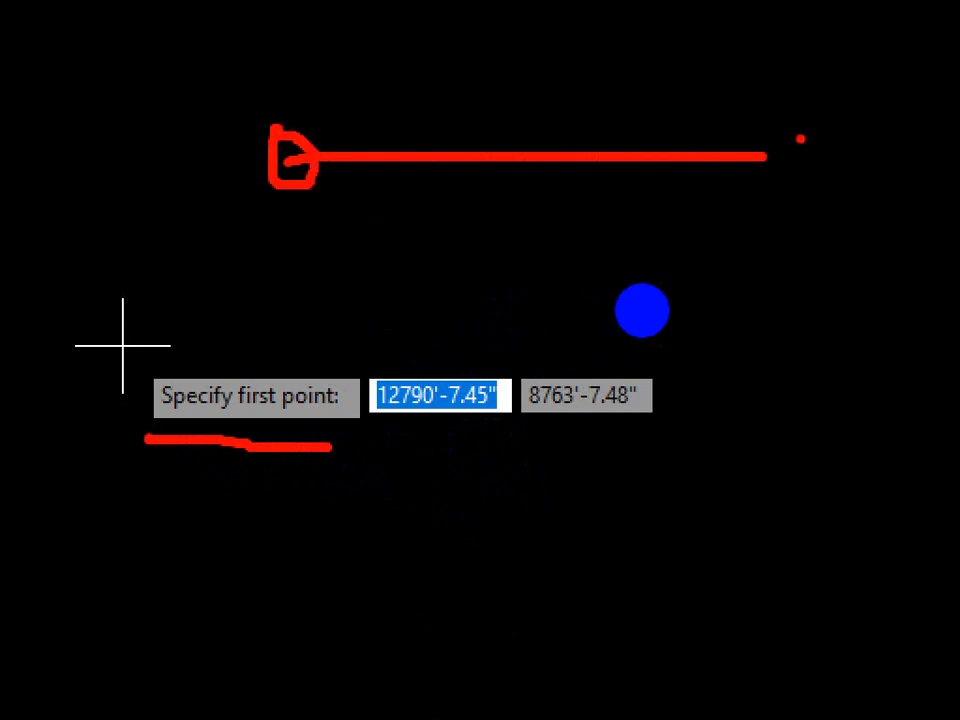
{"action": "mouse_move", "coordinate": [800, 139]}
{"action": "left_mouse_down"}
{"action": "mouse_move", "coordinate": [797, 180]}
{"action": "mouse_move", "coordinate": [812, 145]}
{"action": "left_mouse_up"}
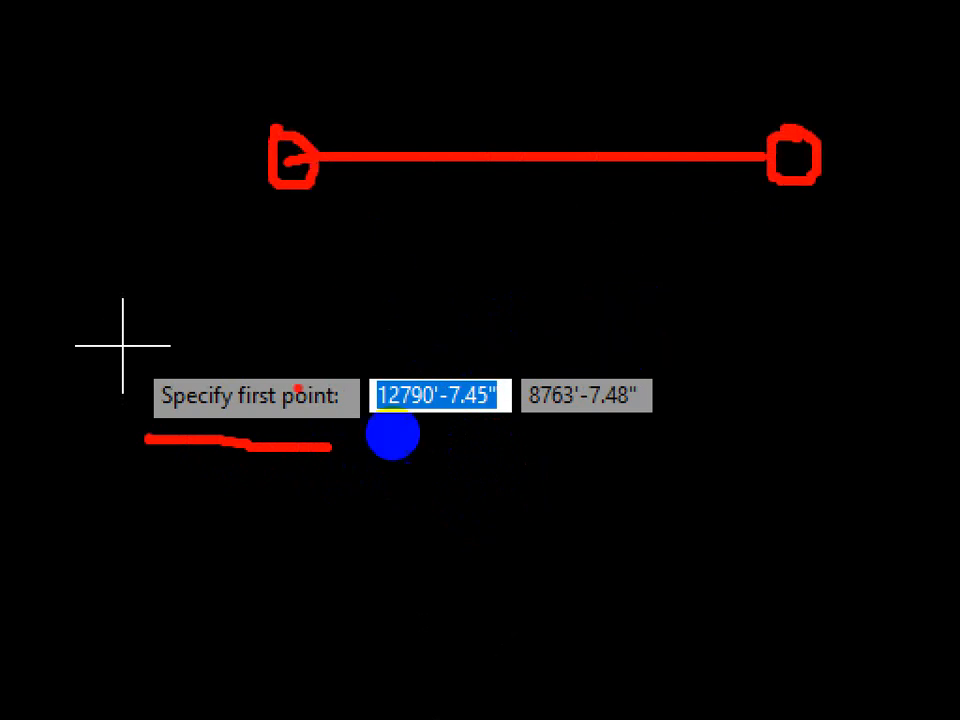
{"action": "mouse_move", "coordinate": [262, 362]}
{"action": "left_mouse_down"}
{"action": "mouse_move", "coordinate": [243, 372]}
{"action": "mouse_move", "coordinate": [380, 400]}
{"action": "mouse_move", "coordinate": [255, 330]}
{"action": "left_mouse_up"}
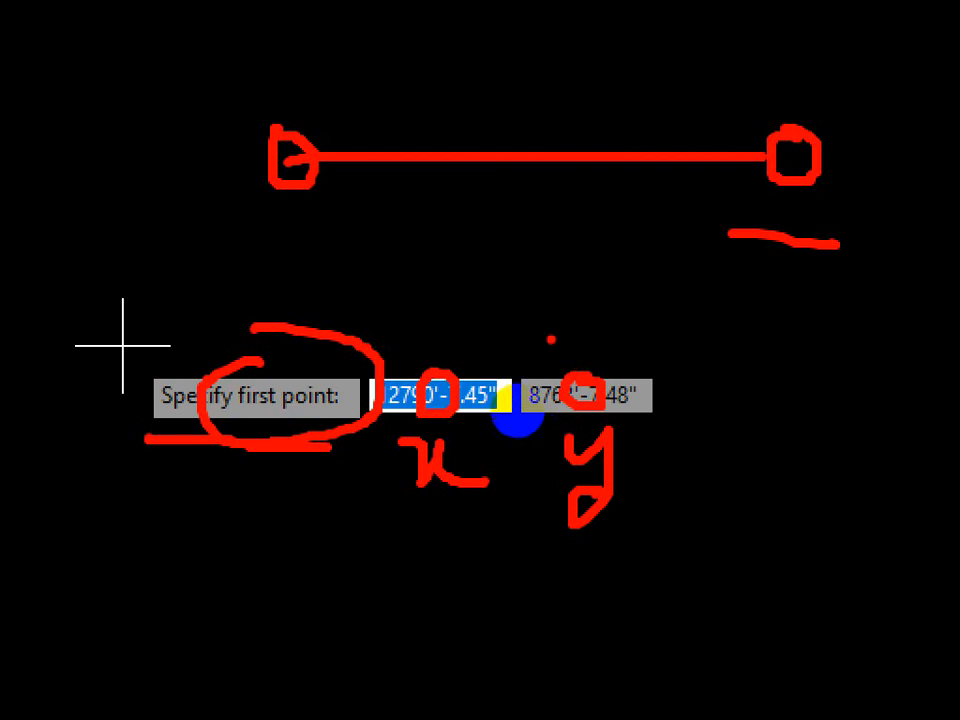
{"action": "key", "text": "ctrl+1"}
{"action": "key", "text": "Escape"}
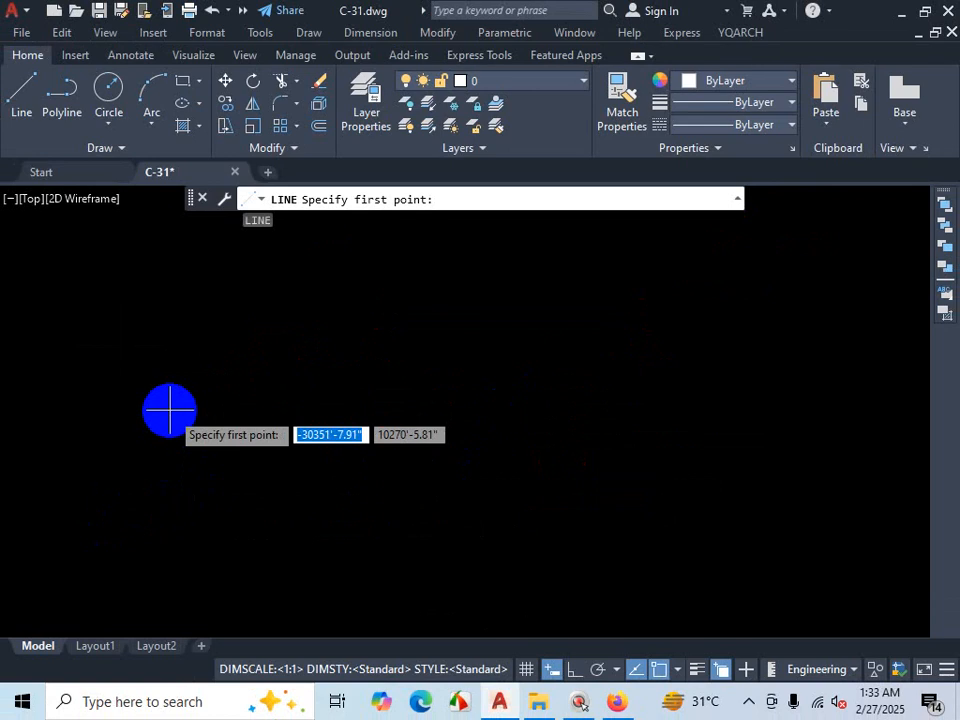
Step: Compare the crosshair's position with the X and Y coordinates in the first-point prompt at another location
{"action": "key", "text": "ctrl+1"}
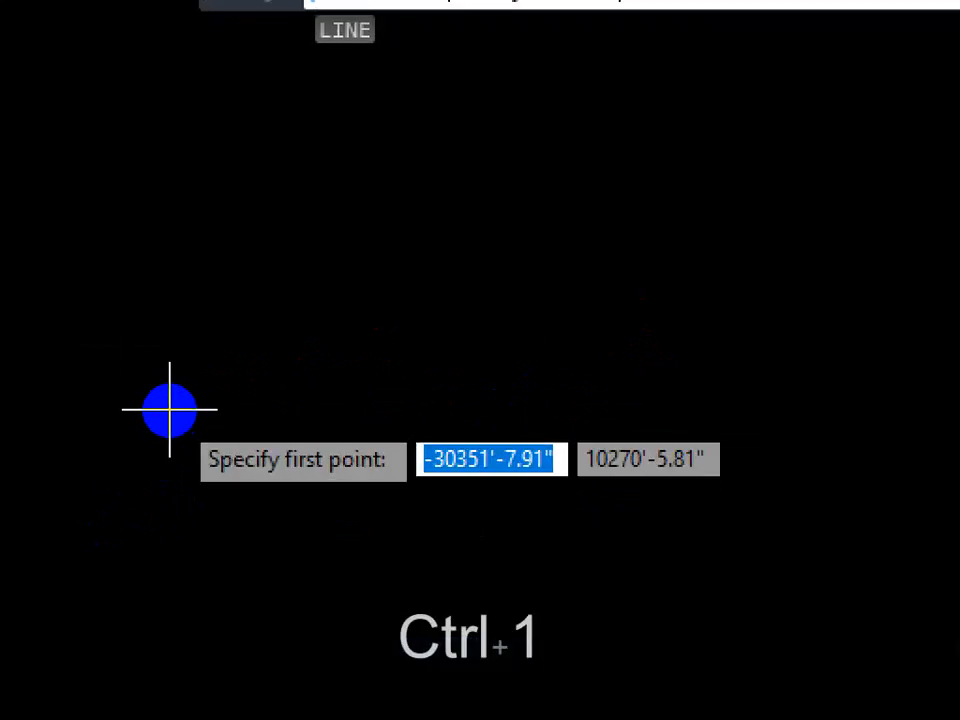
{"action": "left_click_drag", "start_coordinate": [170, 410], "coordinate": [176, 414]}
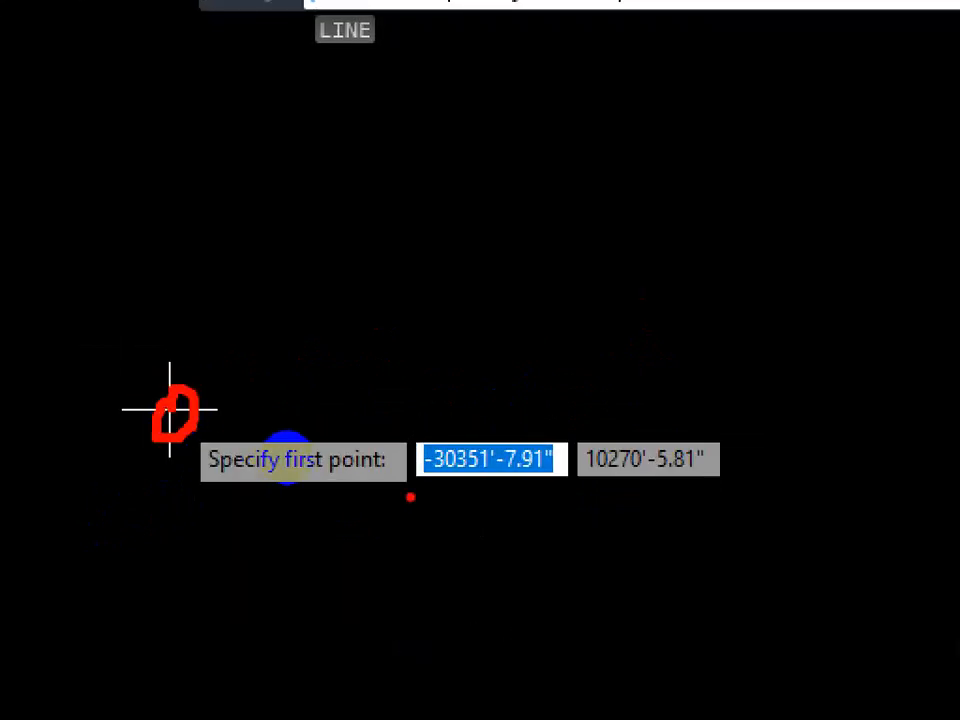
{"action": "left_click_drag", "start_coordinate": [430, 497], "coordinate": [518, 497]}
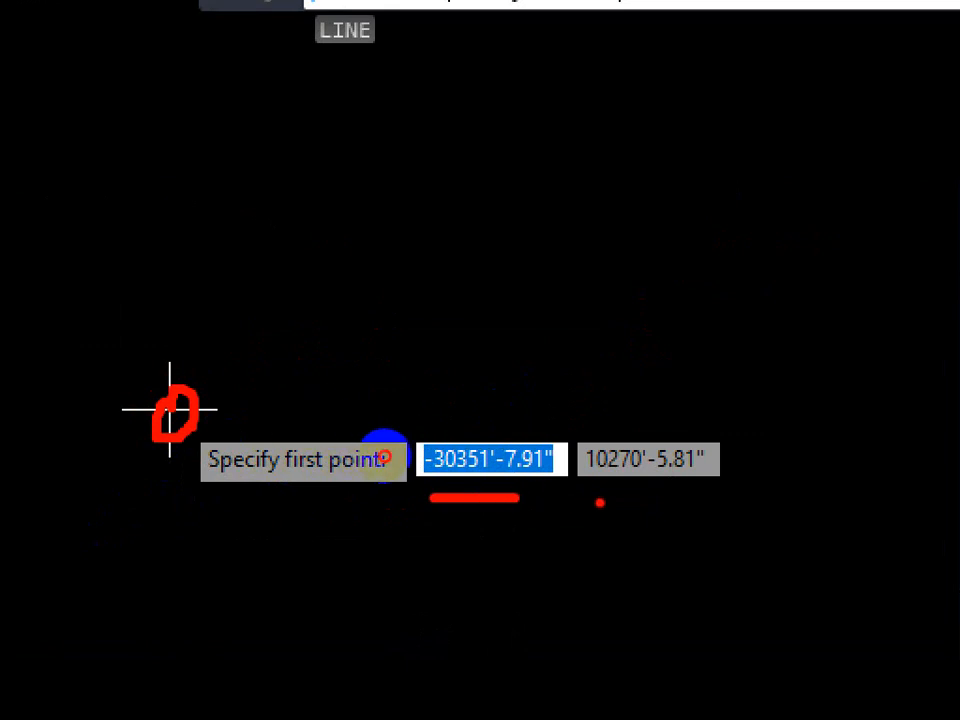
{"action": "left_click_drag", "start_coordinate": [600, 502], "coordinate": [710, 515]}
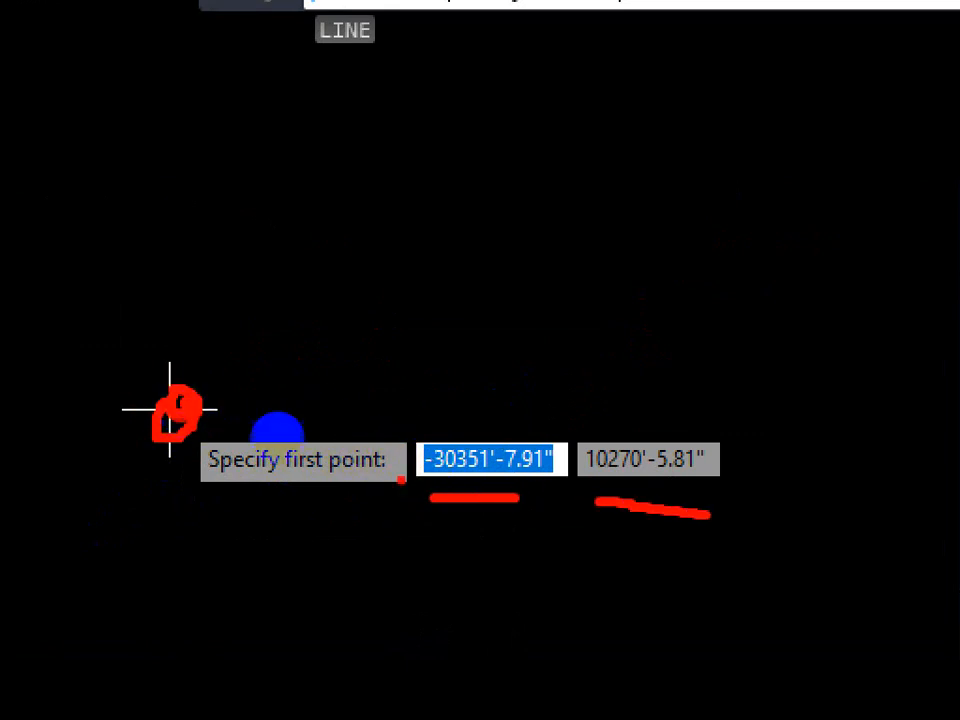
{"action": "mouse_move", "coordinate": [447, 422]}
{"action": "left_mouse_down"}
{"action": "mouse_move", "coordinate": [505, 512]}
{"action": "mouse_move", "coordinate": [495, 432]}
{"action": "left_mouse_up"}
{"action": "left_click", "coordinate": [587, 437]}
{"action": "mouse_move", "coordinate": [630, 408]}
{"action": "left_mouse_down"}
{"action": "mouse_move", "coordinate": [608, 500]}
{"action": "mouse_move", "coordinate": [680, 420]}
{"action": "left_mouse_up"}
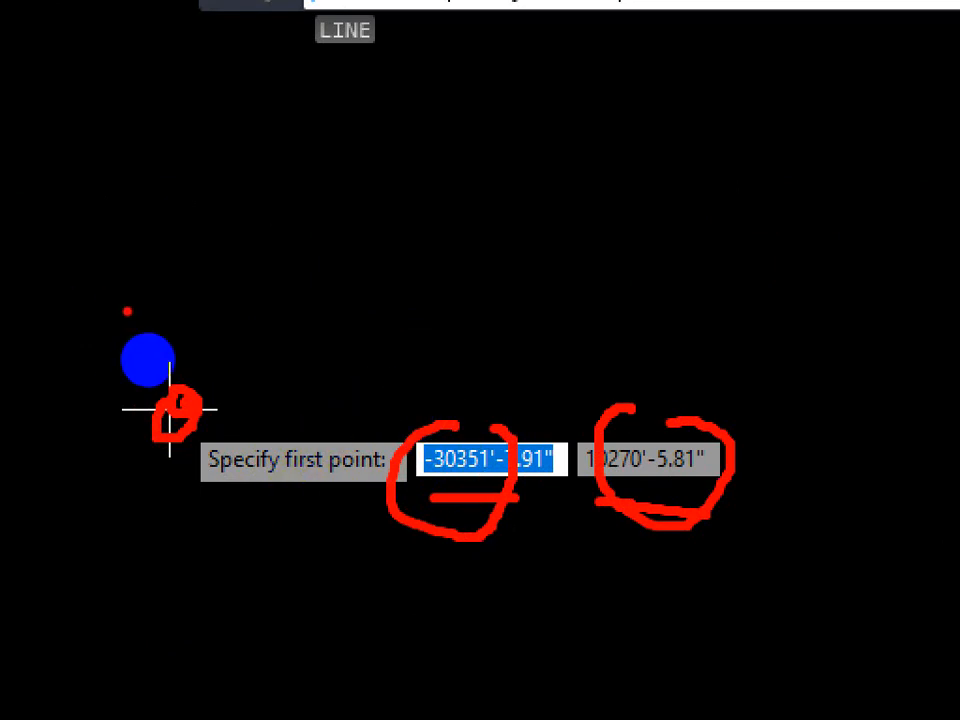
{"action": "left_click_drag", "start_coordinate": [674, 512], "coordinate": [674, 268]}
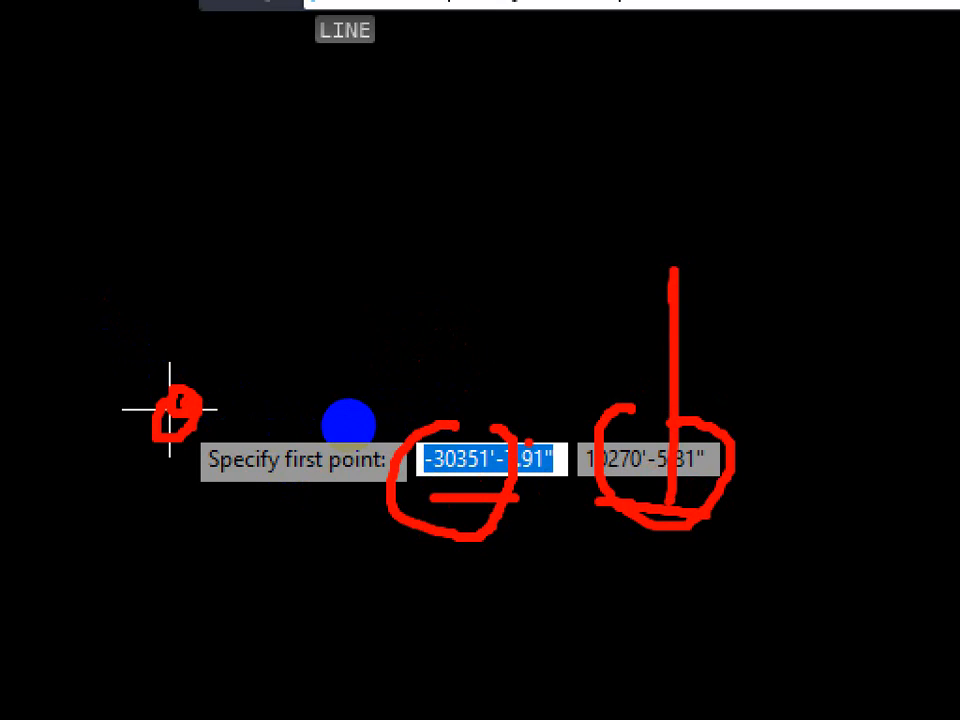
{"action": "key", "text": "ctrl+1"}
{"action": "key", "text": "Escape"}
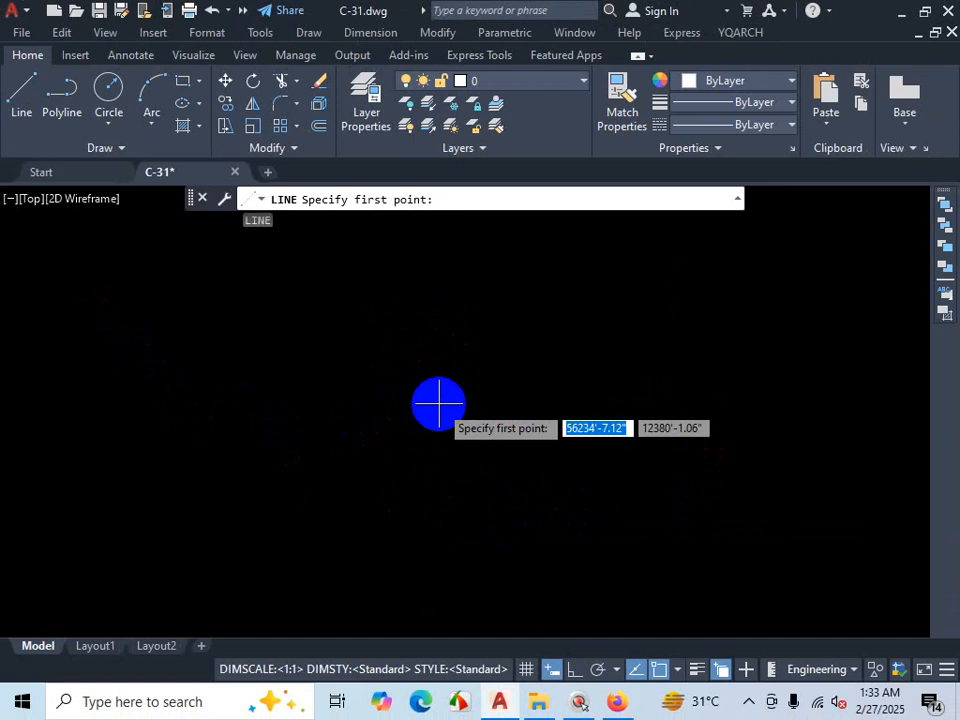
Step: Place the line's first point at 0,0 and check the origin against the grid, leaving the grid off
{"action": "type", "text": "0"}
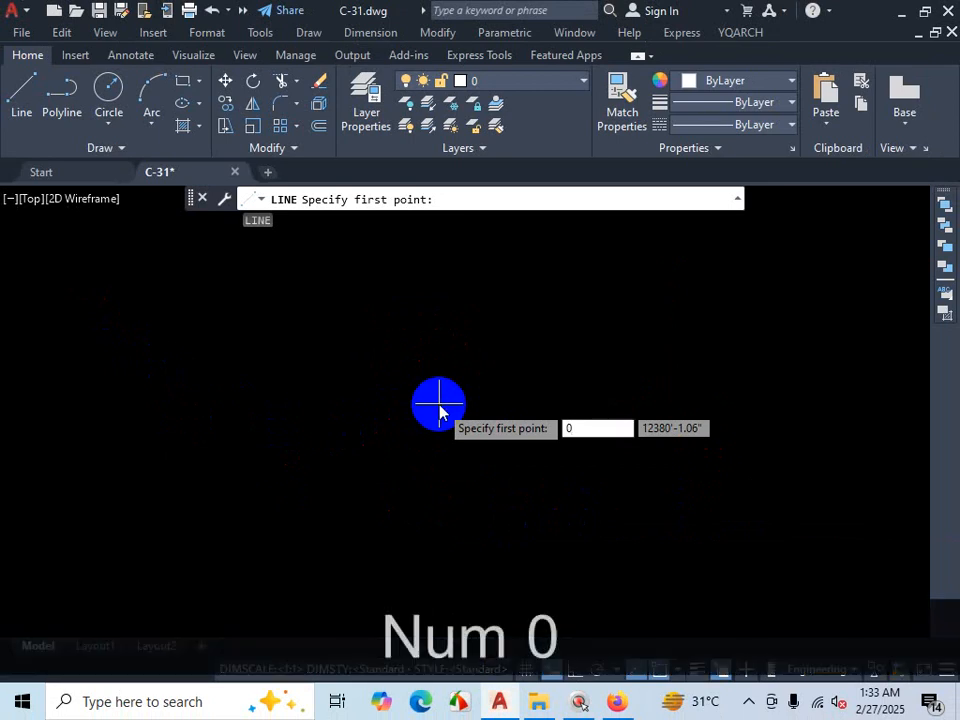
{"action": "key", "text": "Tab"}
{"action": "type", "text": "0"}
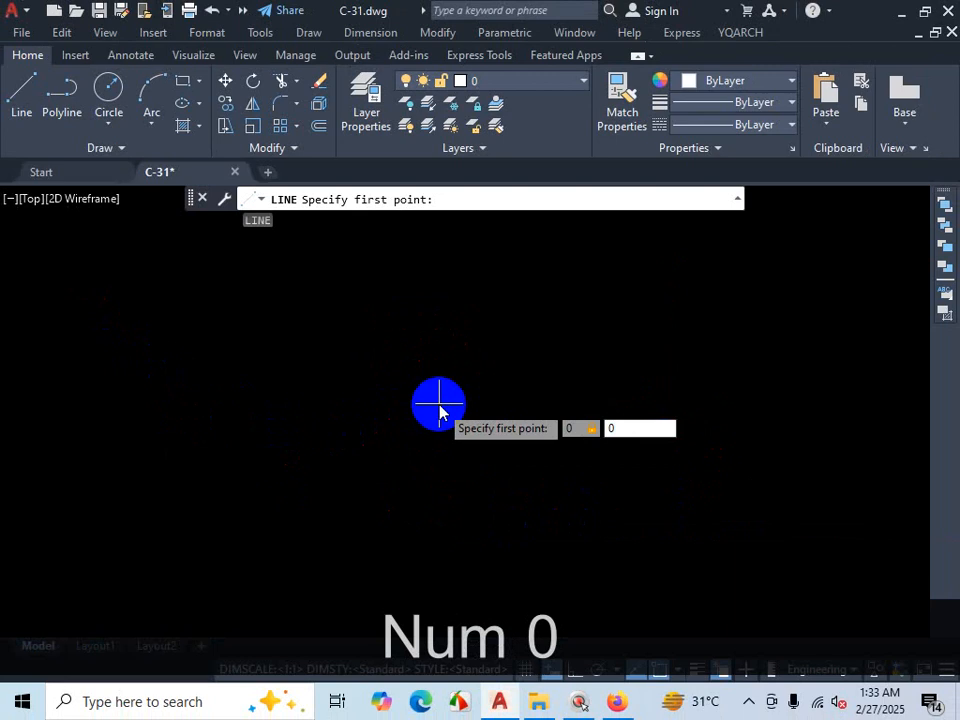
{"action": "key", "text": "Return"}
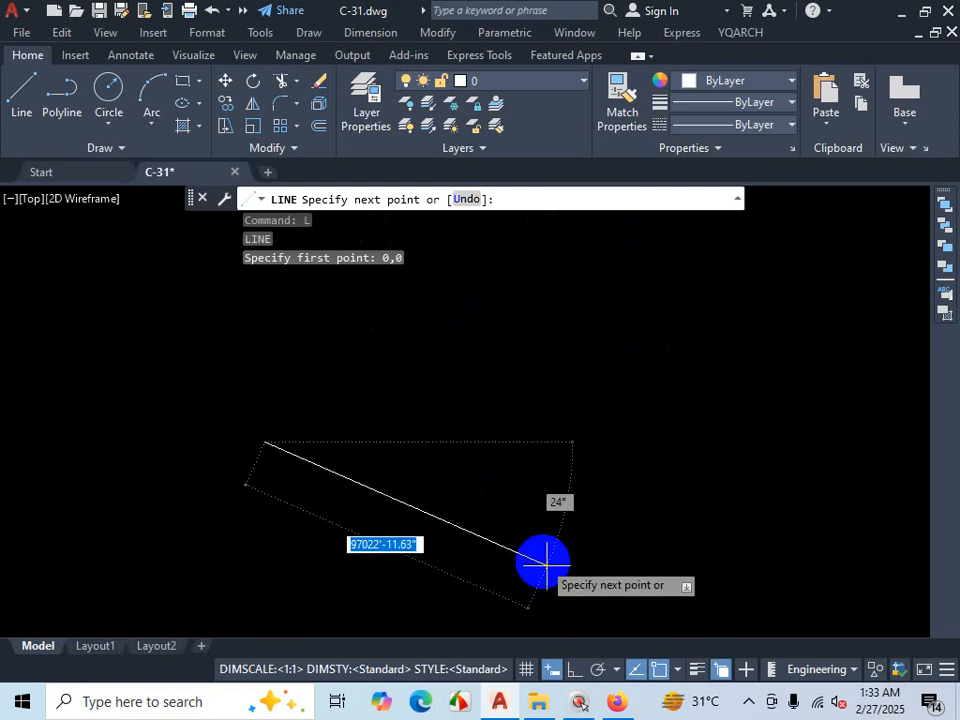
{"action": "left_click", "coordinate": [526, 670]}
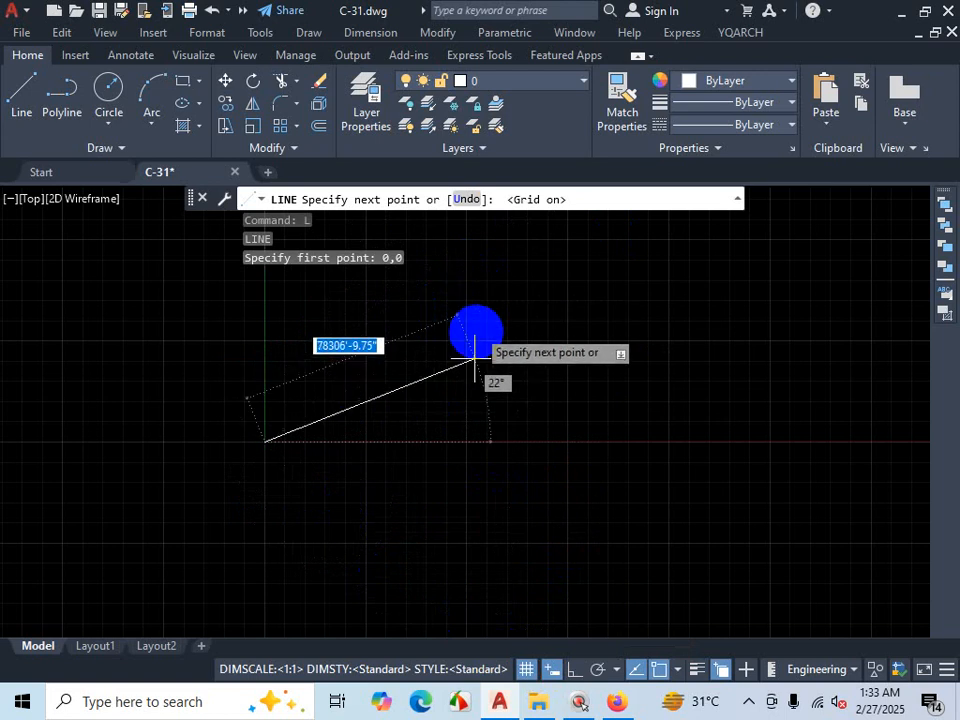
{"action": "left_click", "coordinate": [526, 670]}
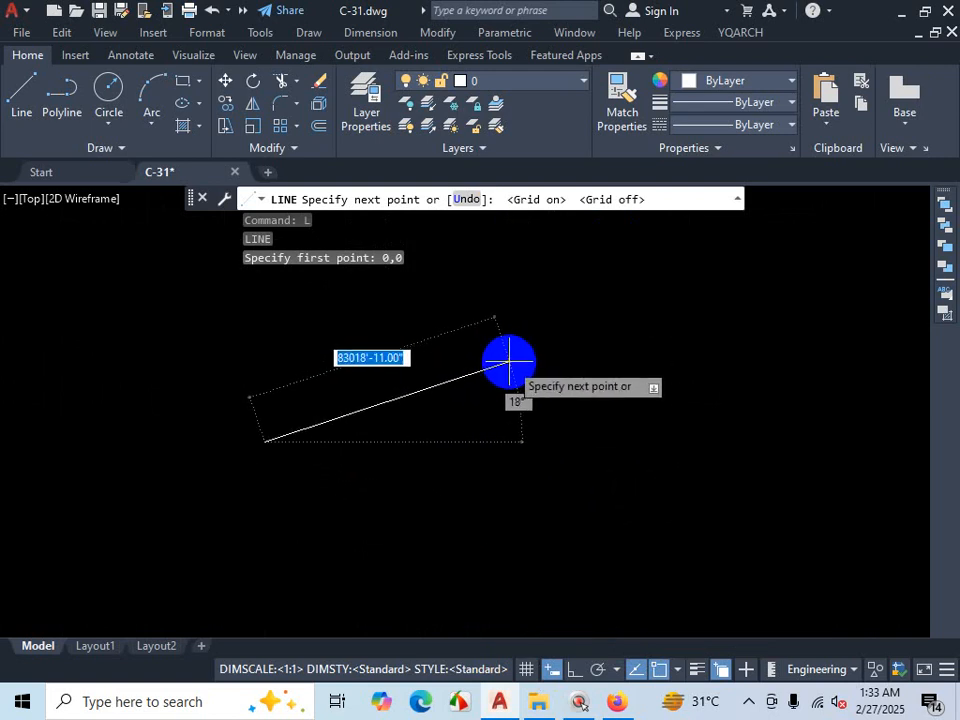
Step: Examine the next-point prompt of the line, including its dynamic length and angle fields
{"action": "key", "text": "ctrl+1"}
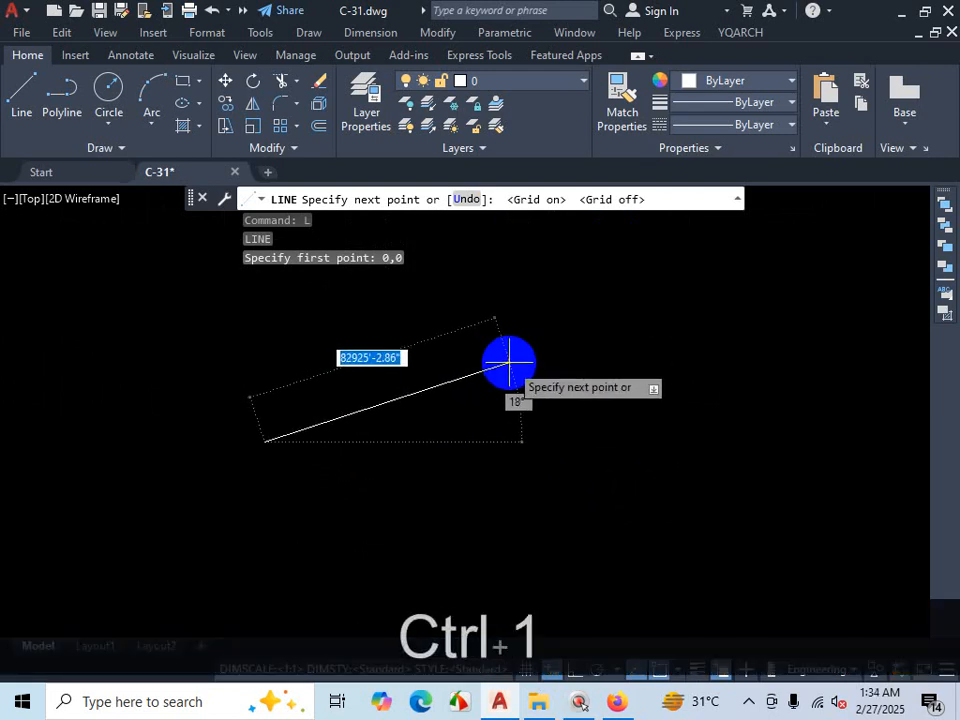
{"action": "left_click", "coordinate": [402, 150]}
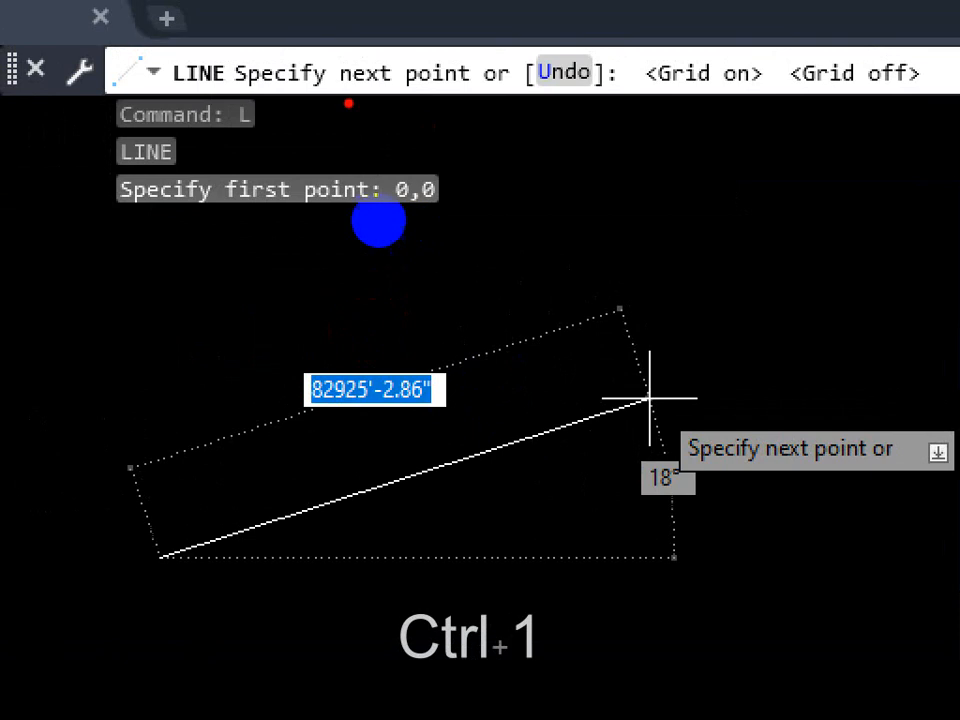
{"action": "left_click_drag", "start_coordinate": [307, 42], "coordinate": [440, 53]}
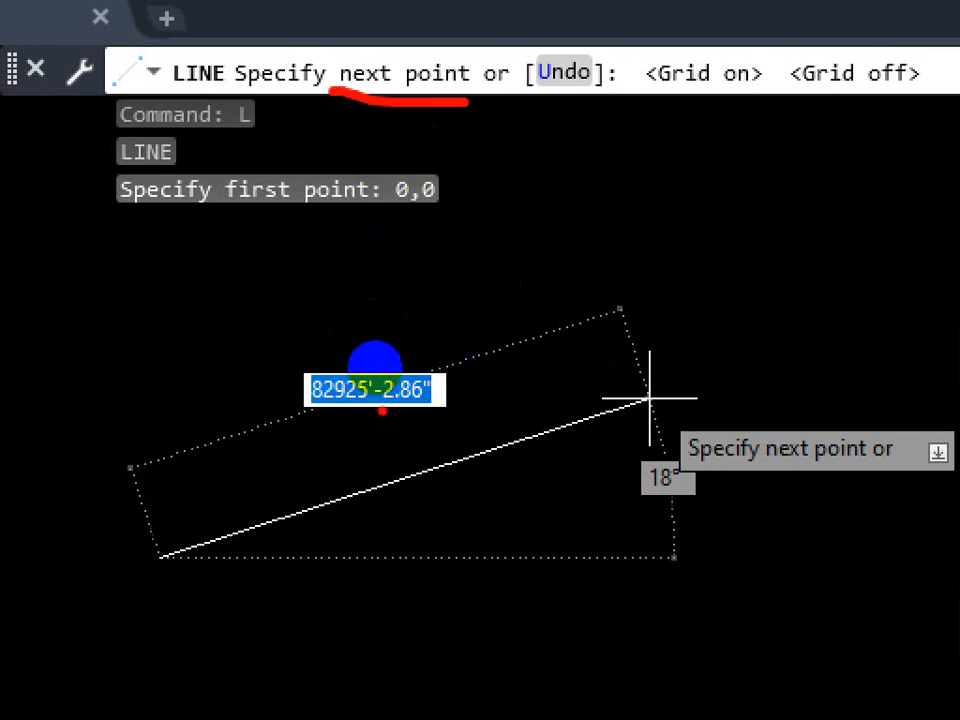
{"action": "left_click_drag", "start_coordinate": [122, 455], "coordinate": [155, 590]}
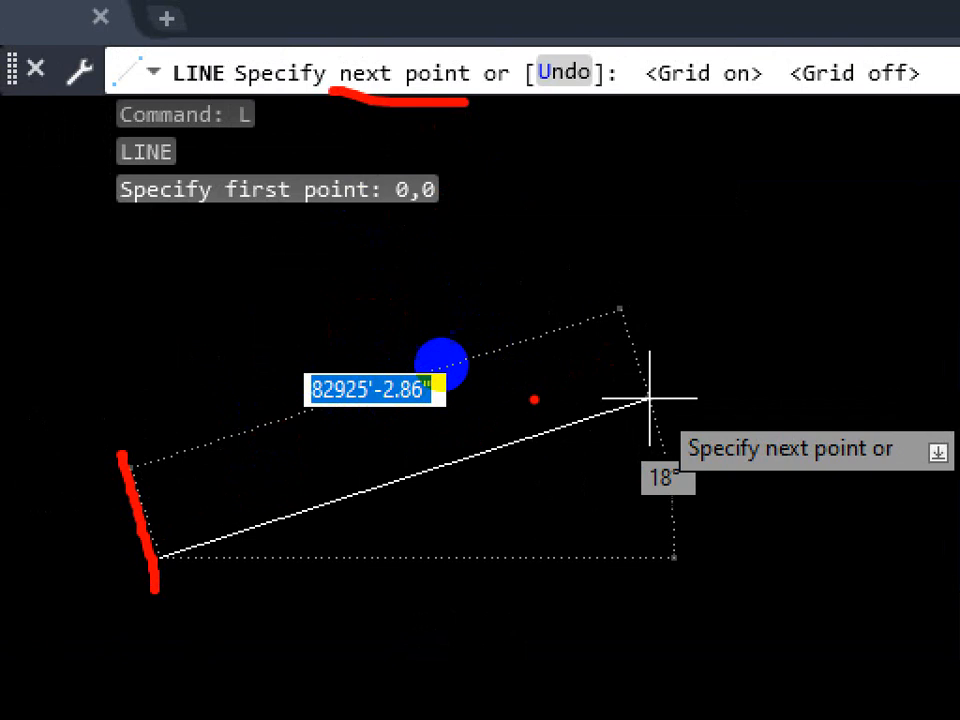
{"action": "mouse_move", "coordinate": [620, 300]}
{"action": "left_mouse_down"}
{"action": "mouse_move", "coordinate": [675, 425]}
{"action": "mouse_move", "coordinate": [632, 393]}
{"action": "left_mouse_up"}
{"action": "left_click_drag", "start_coordinate": [362, 300], "coordinate": [455, 343]}
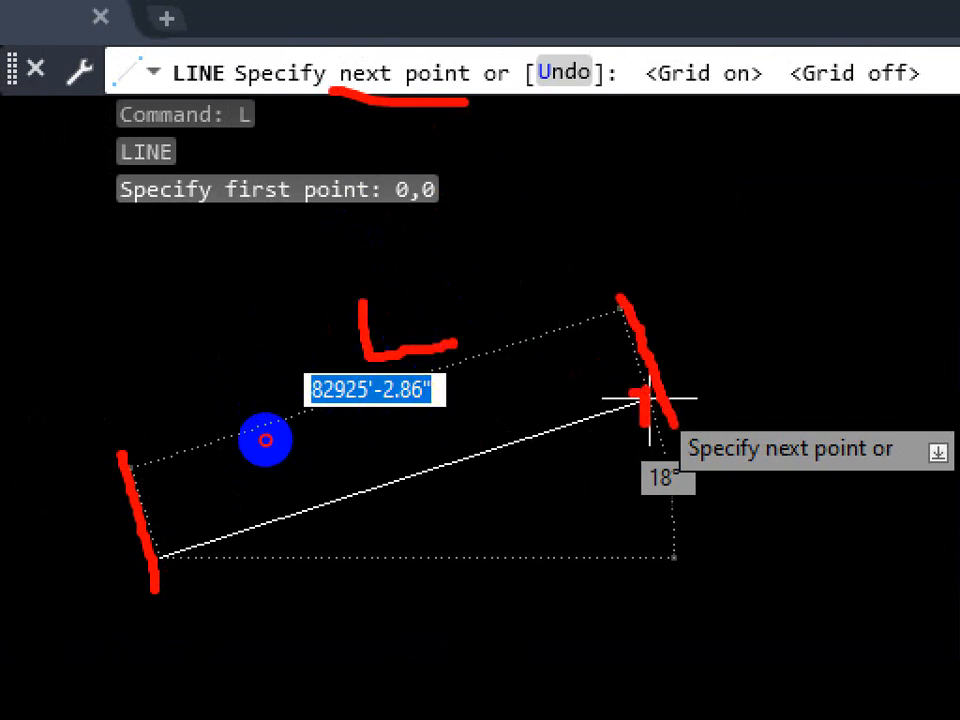
{"action": "mouse_move", "coordinate": [160, 553]}
{"action": "left_mouse_down"}
{"action": "mouse_move", "coordinate": [482, 489]}
{"action": "mouse_move", "coordinate": [643, 396]}
{"action": "left_mouse_up"}
{"action": "mouse_move", "coordinate": [476, 561]}
{"action": "left_mouse_down"}
{"action": "mouse_move", "coordinate": [478, 497]}
{"action": "mouse_move", "coordinate": [557, 538]}
{"action": "mouse_move", "coordinate": [531, 503]}
{"action": "mouse_move", "coordinate": [568, 499]}
{"action": "left_mouse_up"}
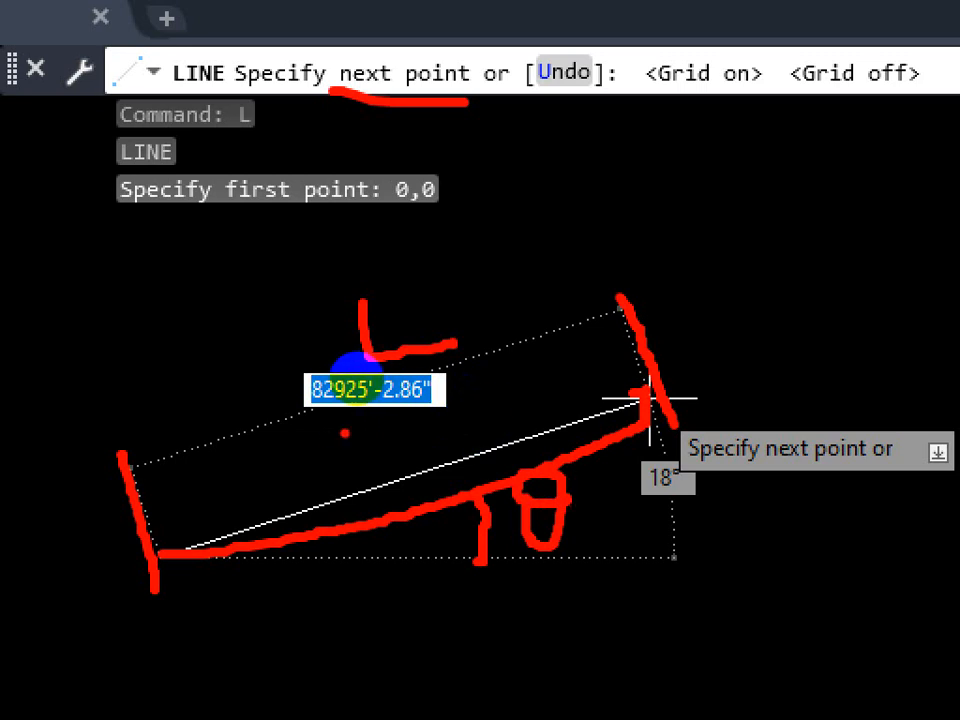
{"action": "mouse_move", "coordinate": [326, 435]}
{"action": "left_mouse_down"}
{"action": "mouse_move", "coordinate": [463, 433]}
{"action": "mouse_move", "coordinate": [470, 331]}
{"action": "mouse_move", "coordinate": [403, 325]}
{"action": "left_mouse_up"}
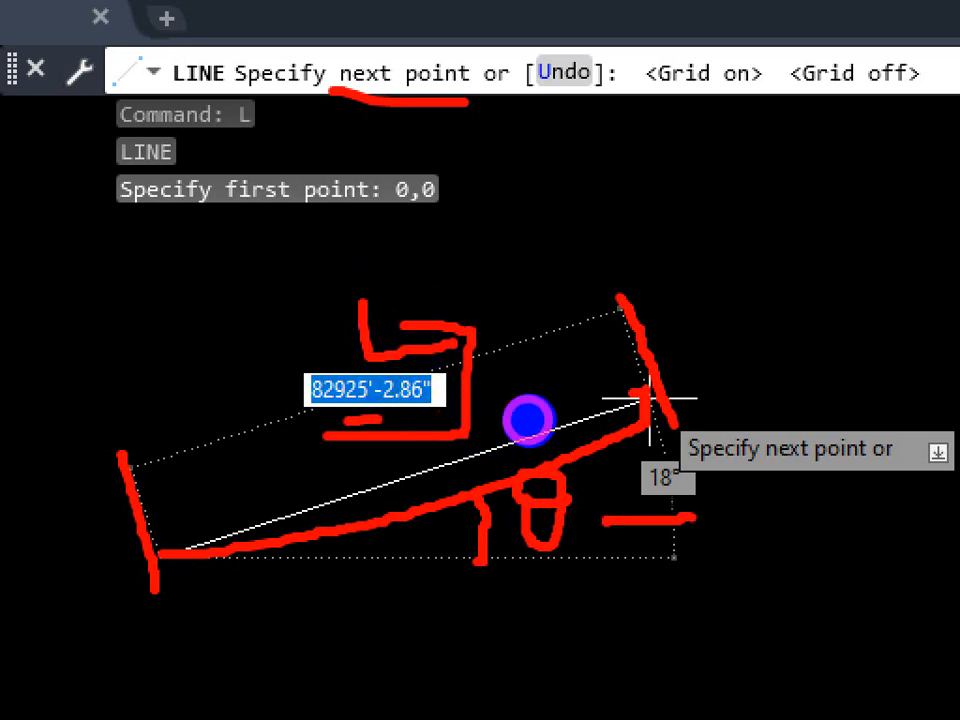
{"action": "key", "text": "ctrl+1"}
{"action": "key", "text": "Escape"}
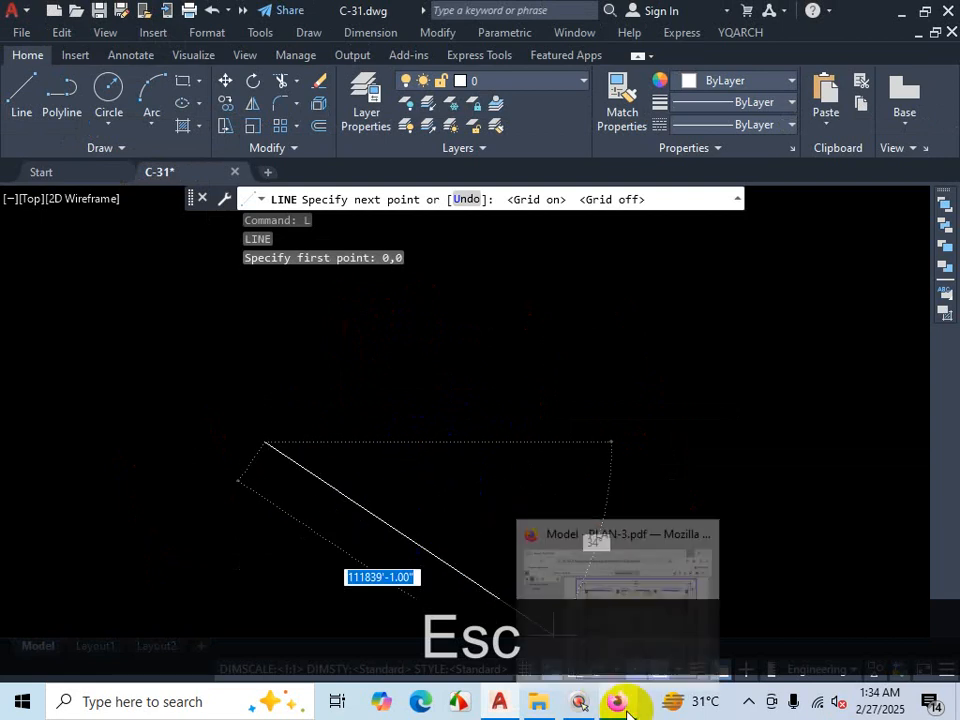
Step: Switch to the PLAN-3 floor plan in Firefox, examine the upper outer wall and its overall dimension, and return to the AutoCAD drawing
{"action": "left_click", "coordinate": [627, 710]}
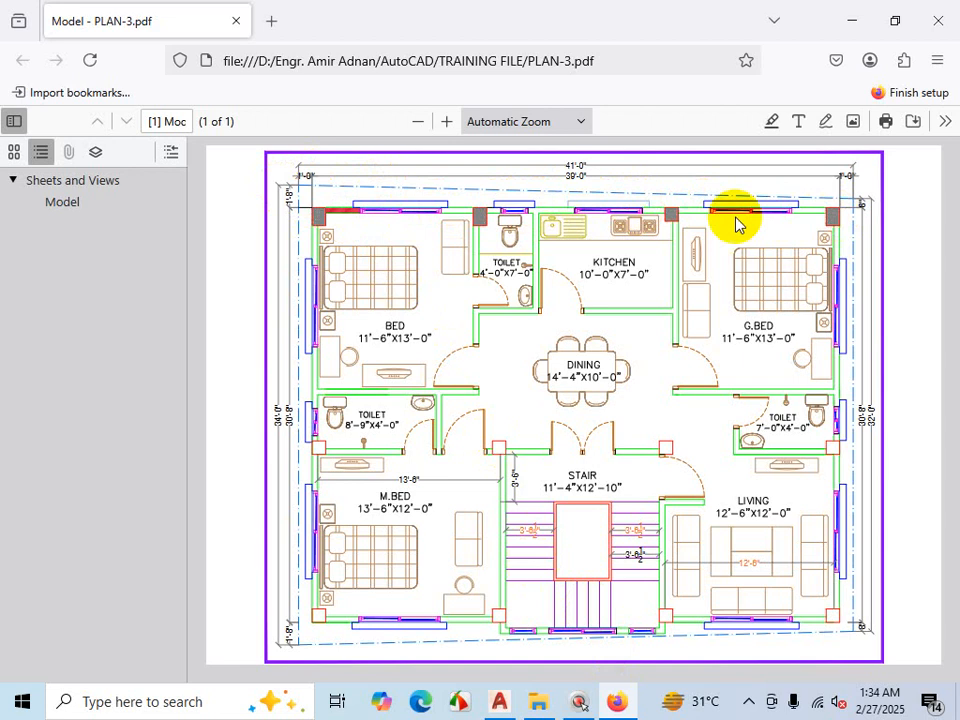
{"action": "key", "text": "ctrl+1"}
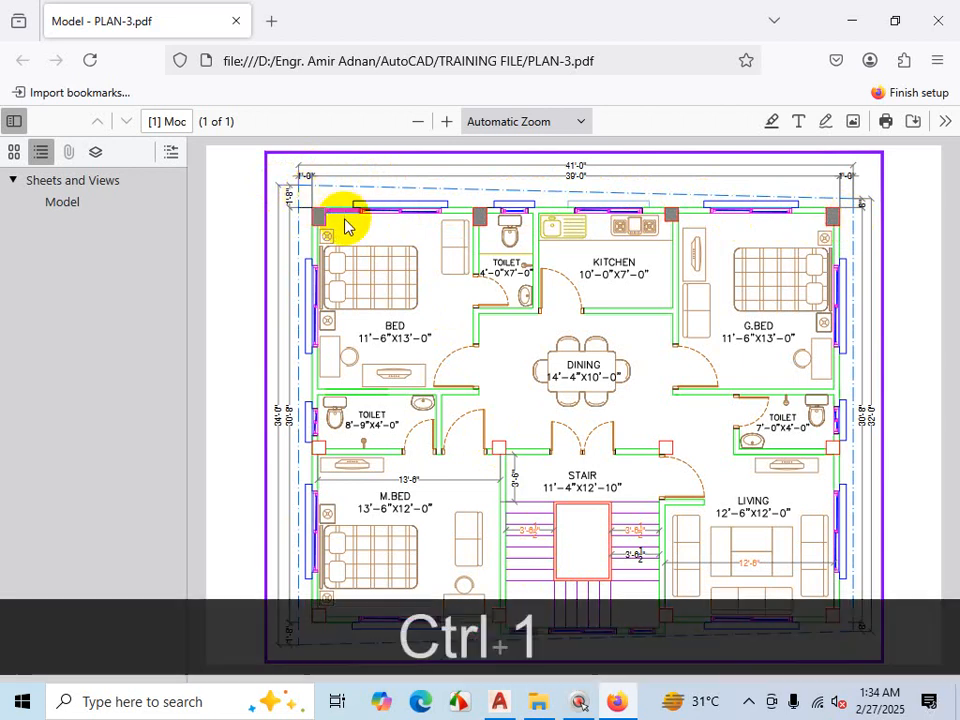
{"action": "left_click_drag", "start_coordinate": [283, 195], "coordinate": [785, 195], "text": "shift"}
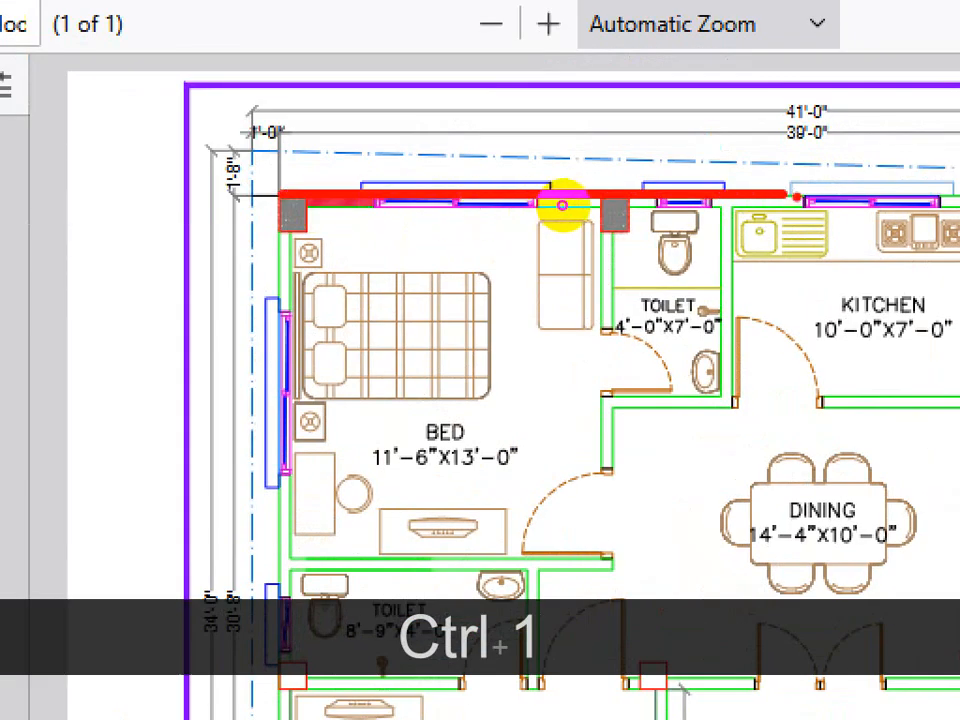
{"action": "mouse_move", "coordinate": [853, 177]}
{"action": "left_mouse_down"}
{"action": "mouse_move", "coordinate": [825, 175]}
{"action": "mouse_move", "coordinate": [877, 205]}
{"action": "mouse_move", "coordinate": [885, 228]}
{"action": "left_mouse_up"}
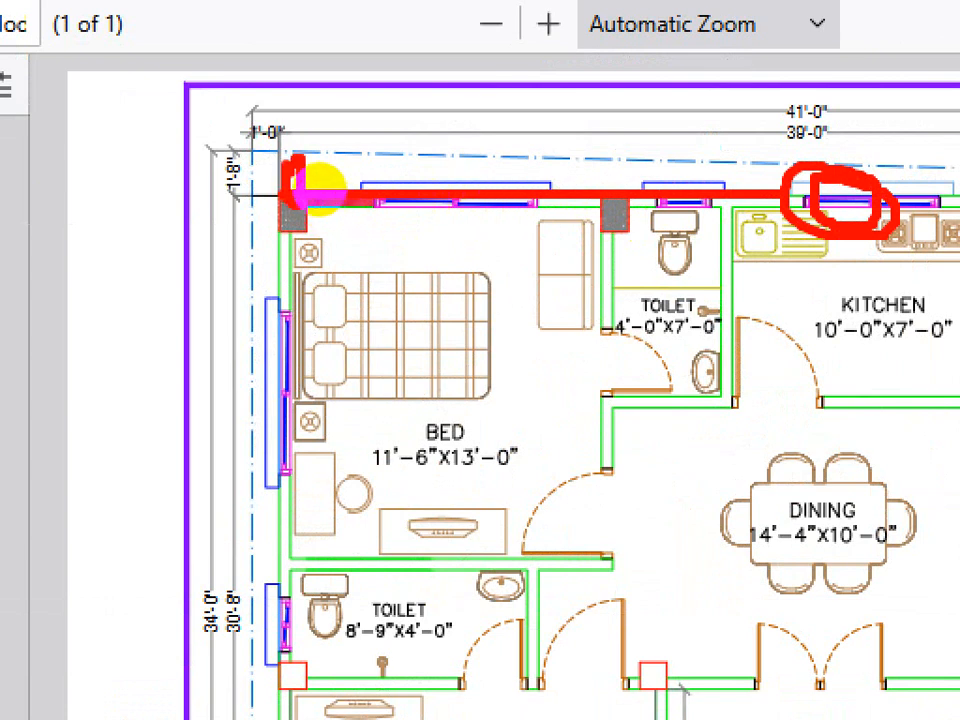
{"action": "left_click_drag", "start_coordinate": [290, 162], "coordinate": [508, 205]}
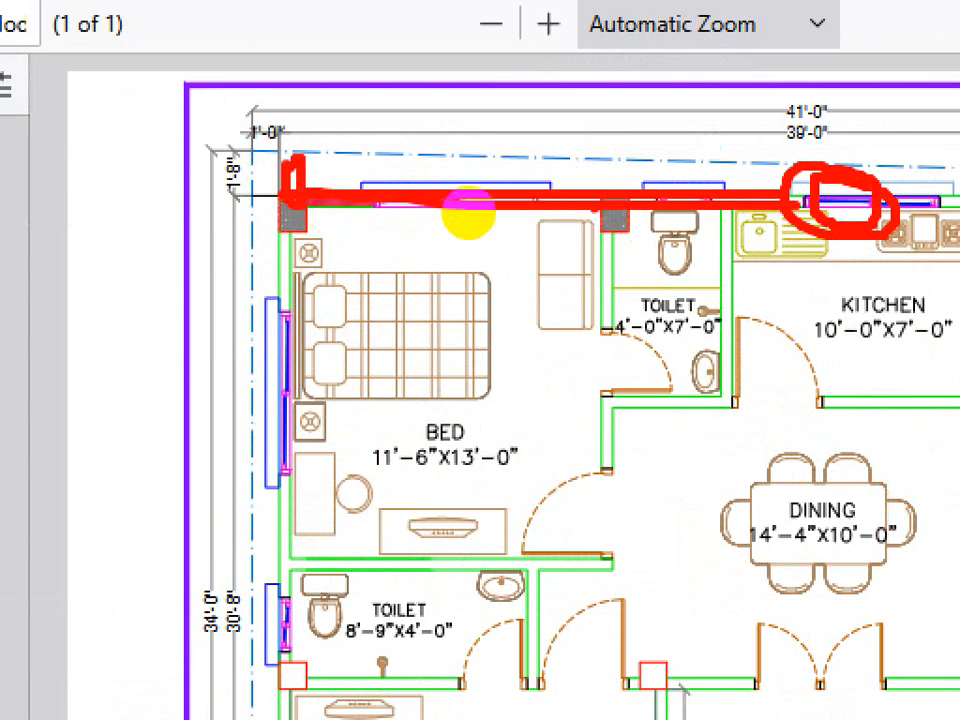
{"action": "key", "text": "Escape"}
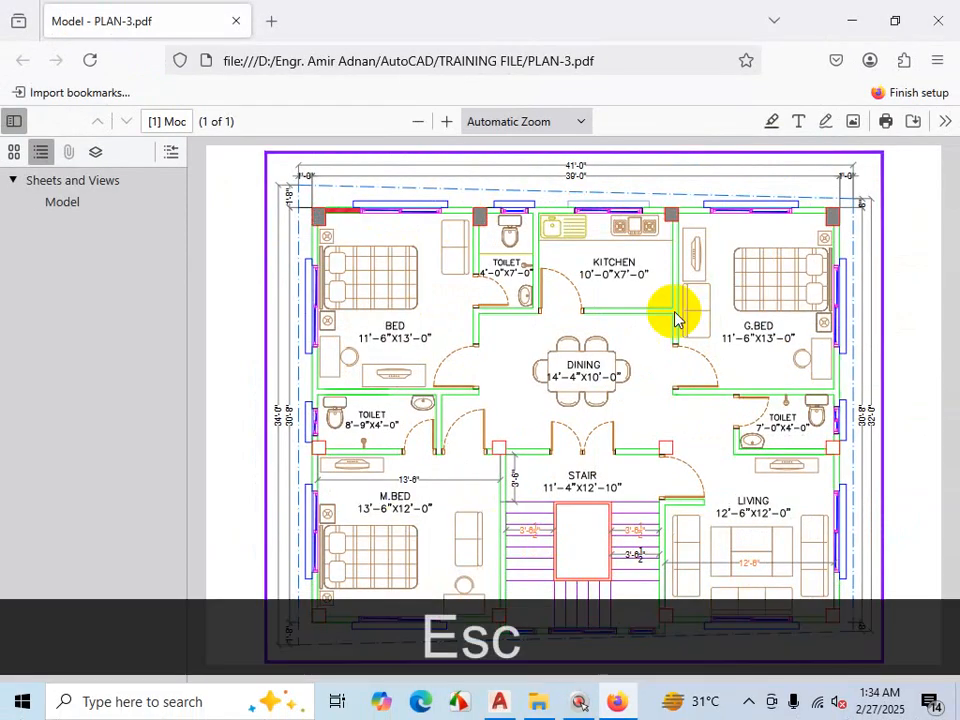
{"action": "left_click", "coordinate": [849, 21]}
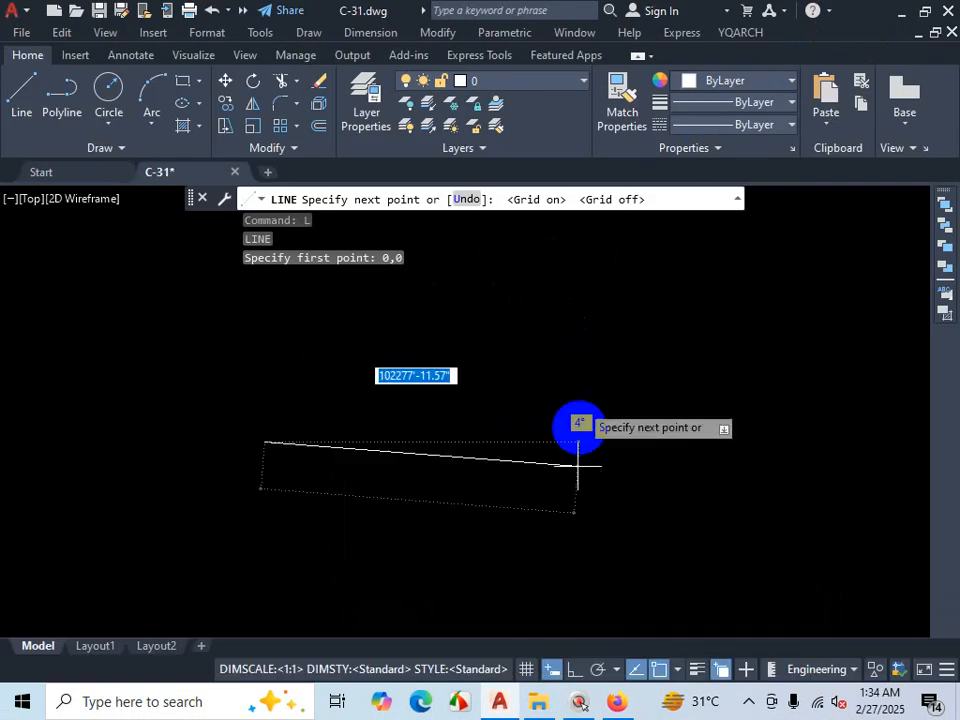
{"action": "left_click", "coordinate": [618, 700]}
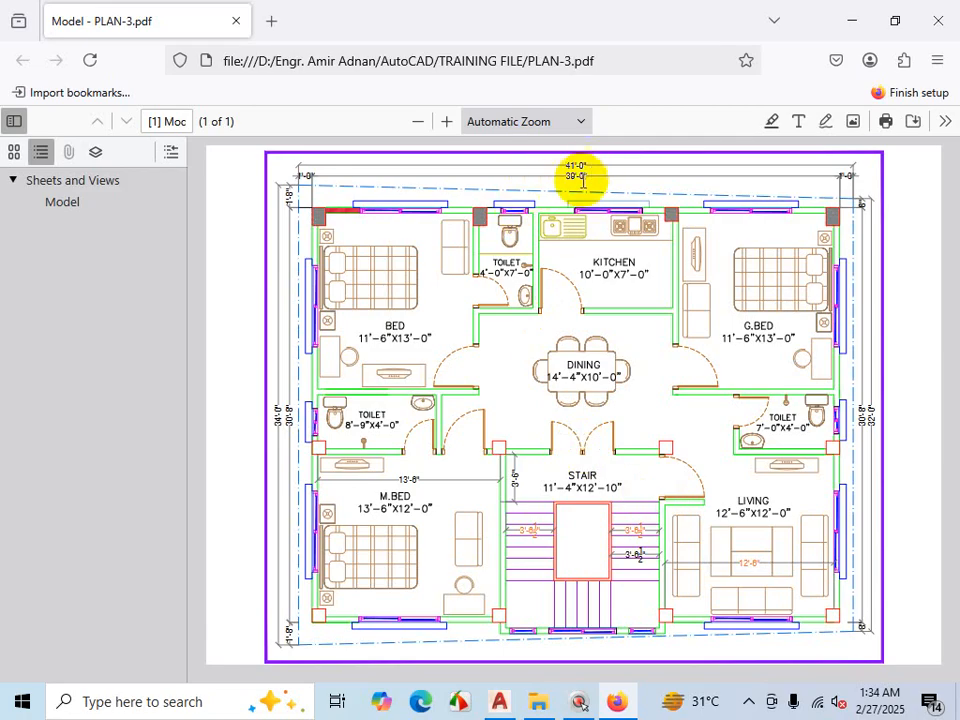
{"action": "left_click", "coordinate": [851, 17]}
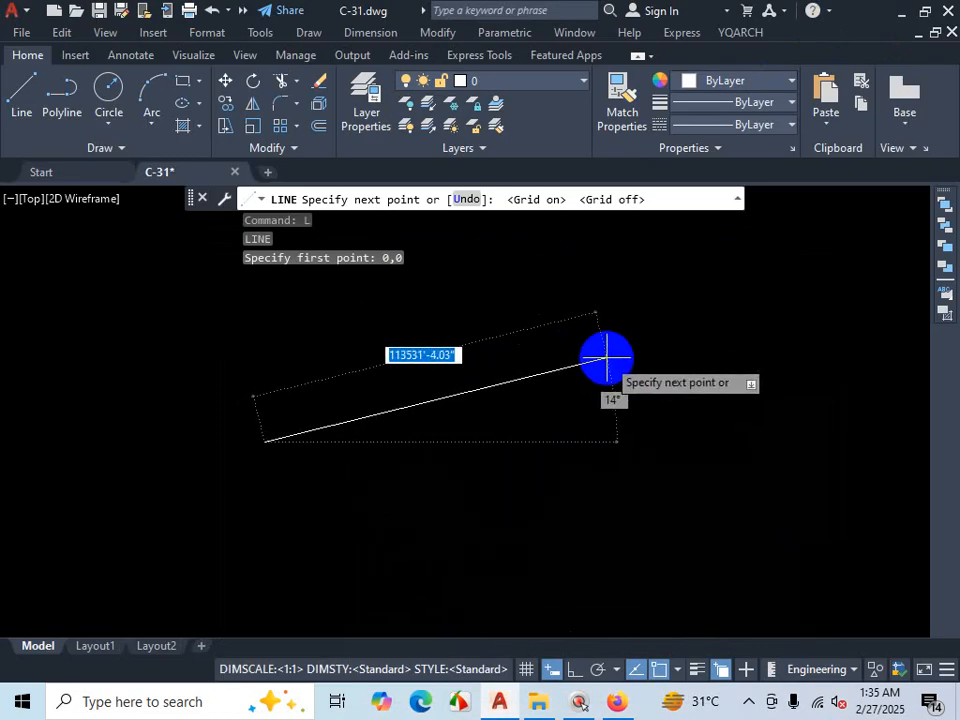
Step: Review the line's next-point angle and turn on Ortho mode while the Line command waits for its next point
{"action": "key", "text": "ctrl+1"}
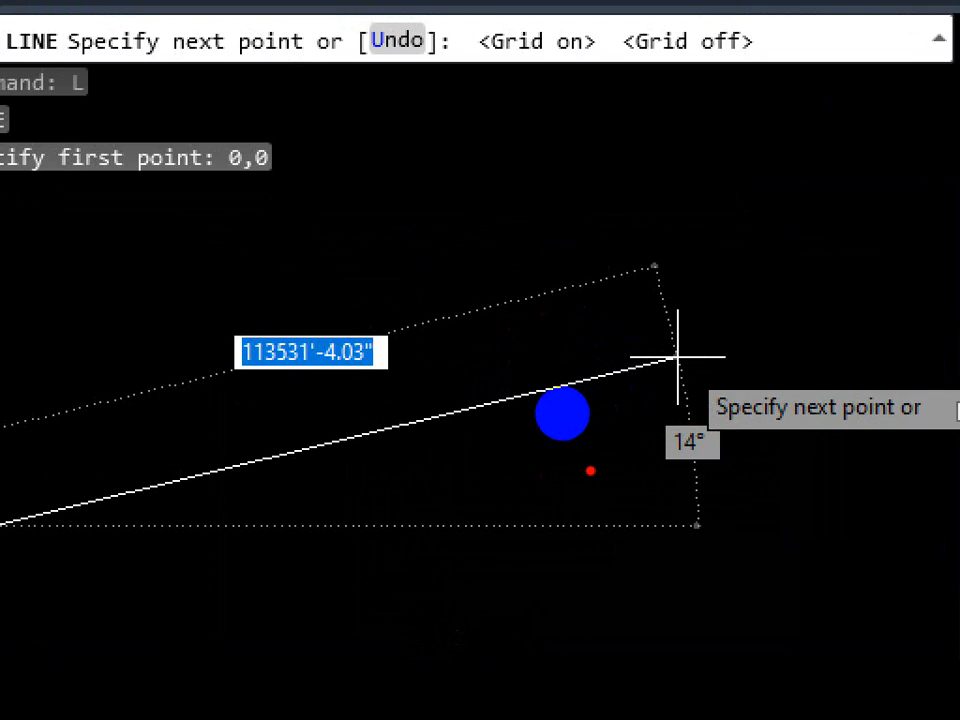
{"action": "key", "text": "Escape"}
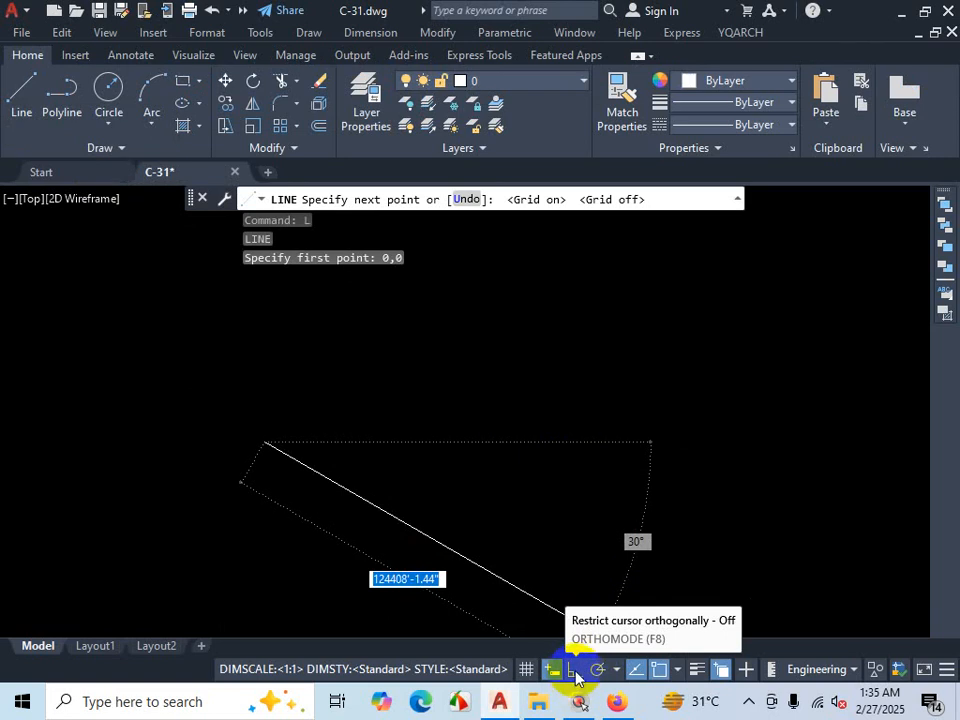
{"action": "left_click", "coordinate": [576, 670]}
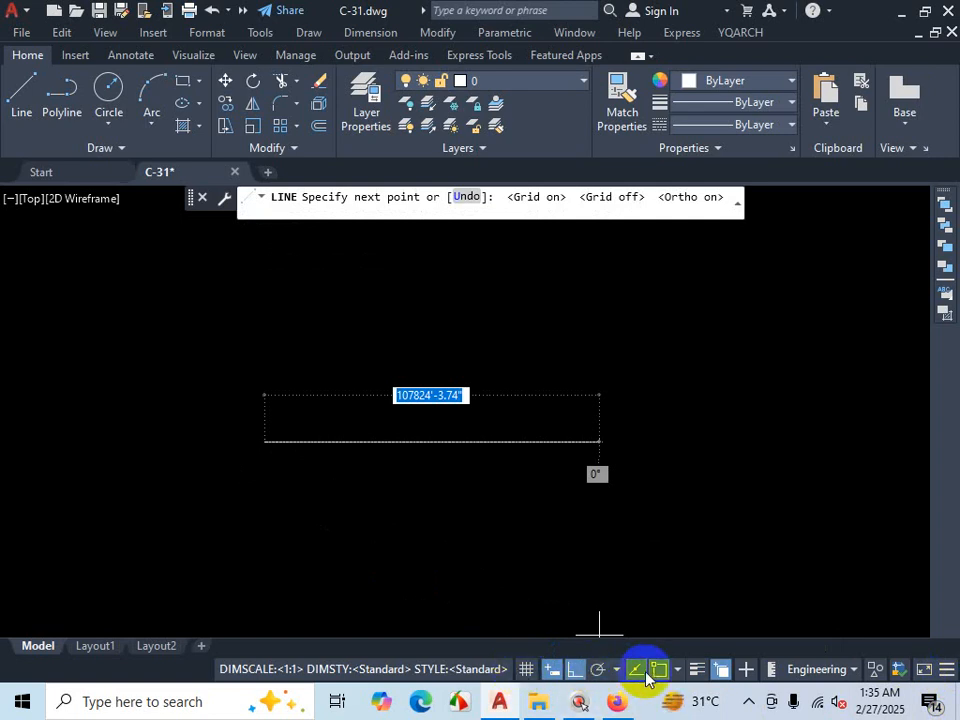
{"action": "left_click", "coordinate": [948, 675]}
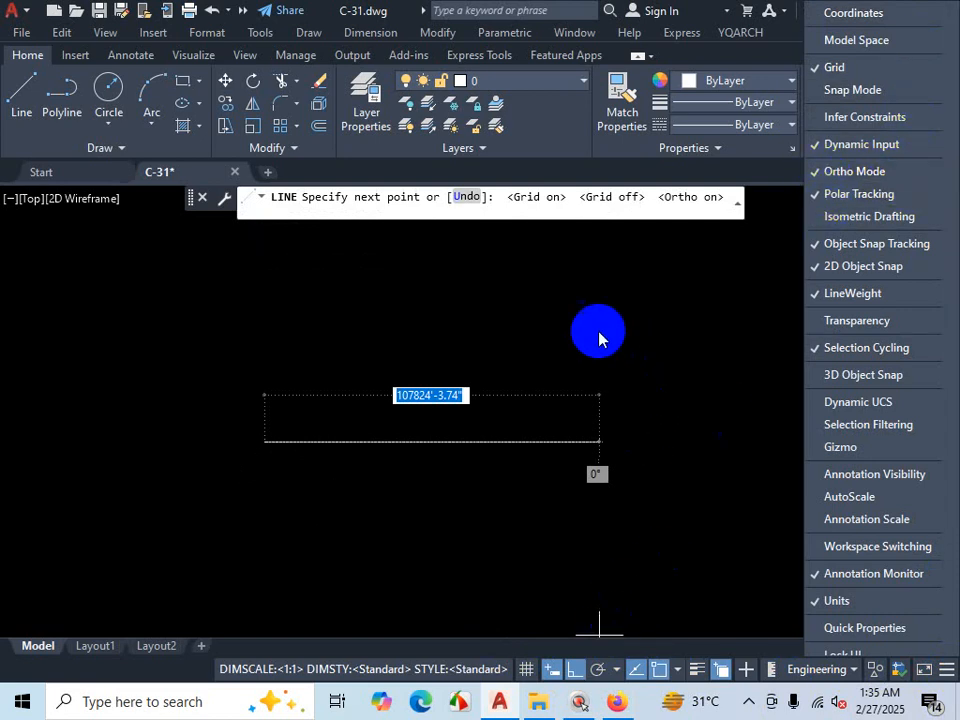
{"action": "left_click", "coordinate": [598, 338]}
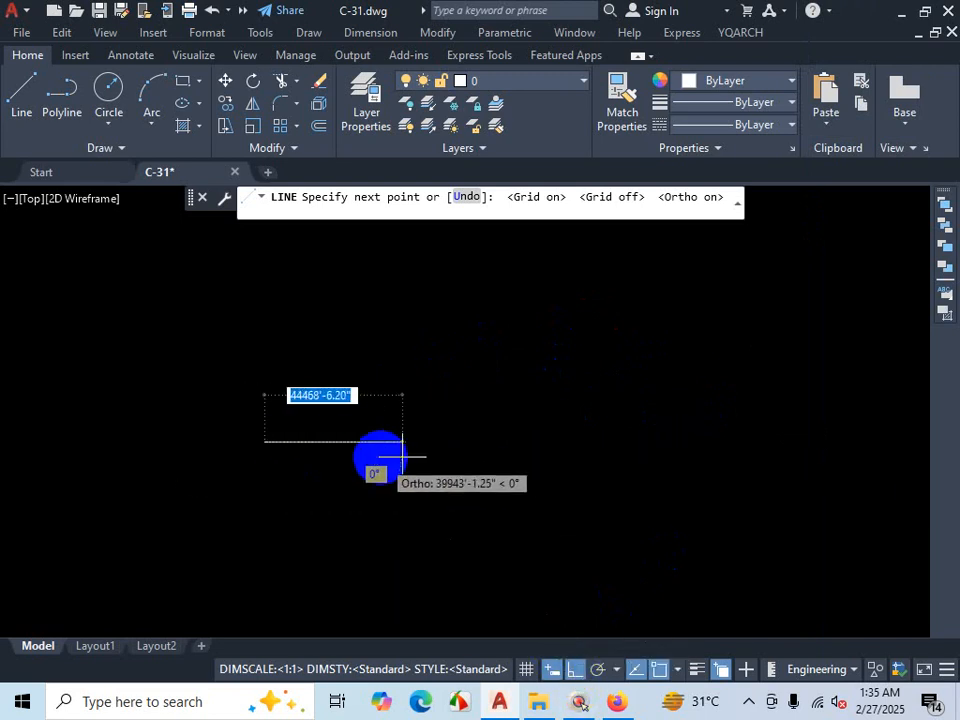
Step: Examine how Ortho mode restricts the line preview from the origin to horizontal and vertical directions, comparing the displayed angles
{"action": "scroll", "coordinate": [730, 478], "scroll_direction": "down", "scroll_amount": 5}
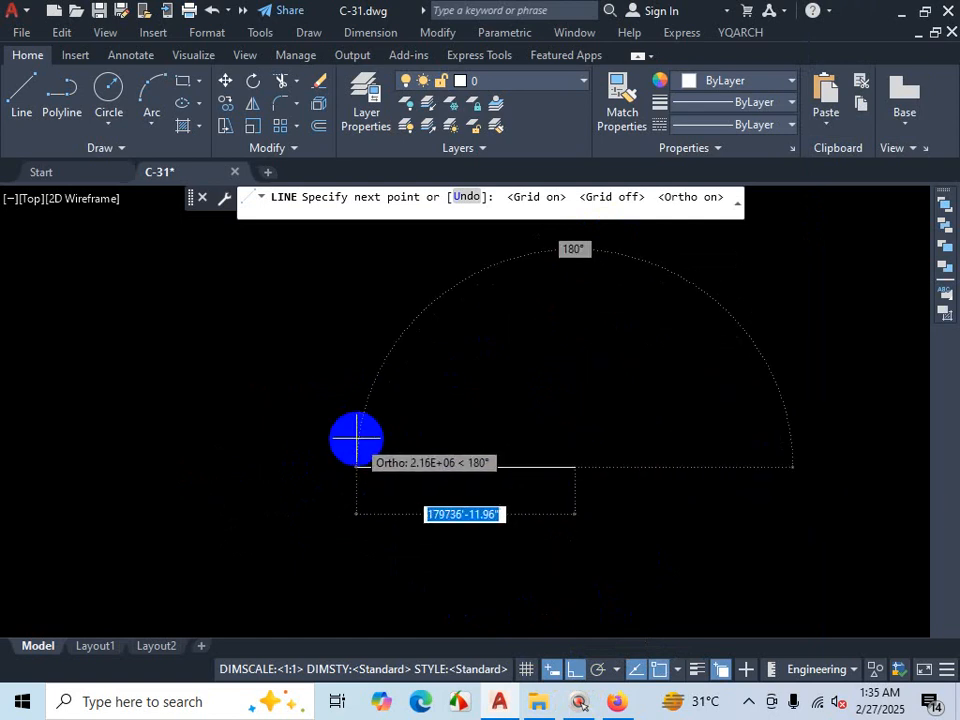
{"action": "scroll", "coordinate": [357, 440], "scroll_direction": "down", "scroll_amount": 5}
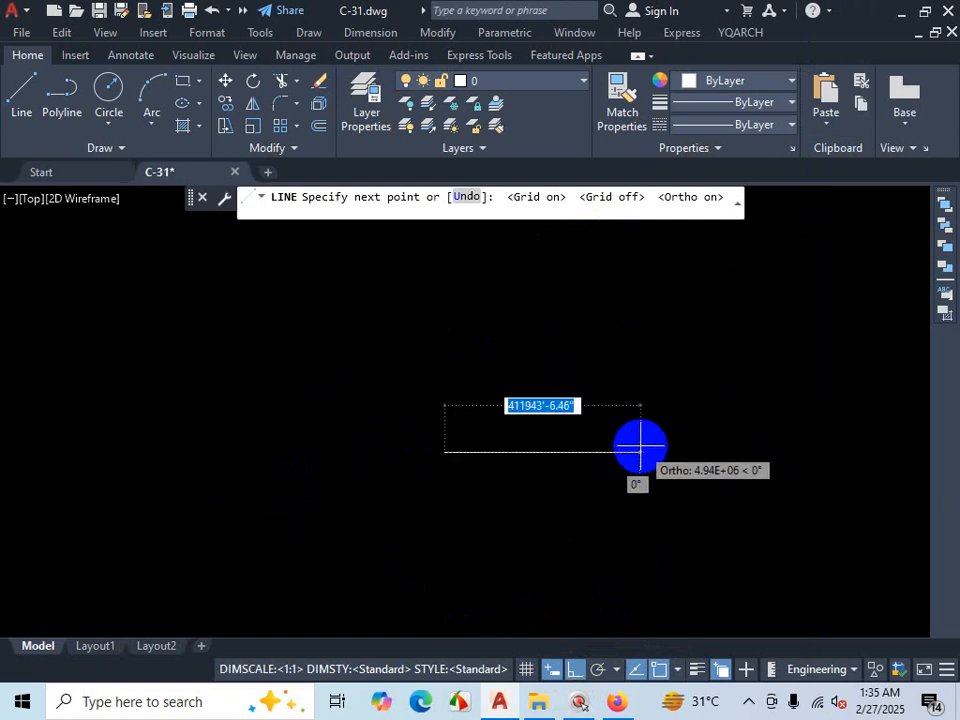
{"action": "key", "text": "ctrl+1"}
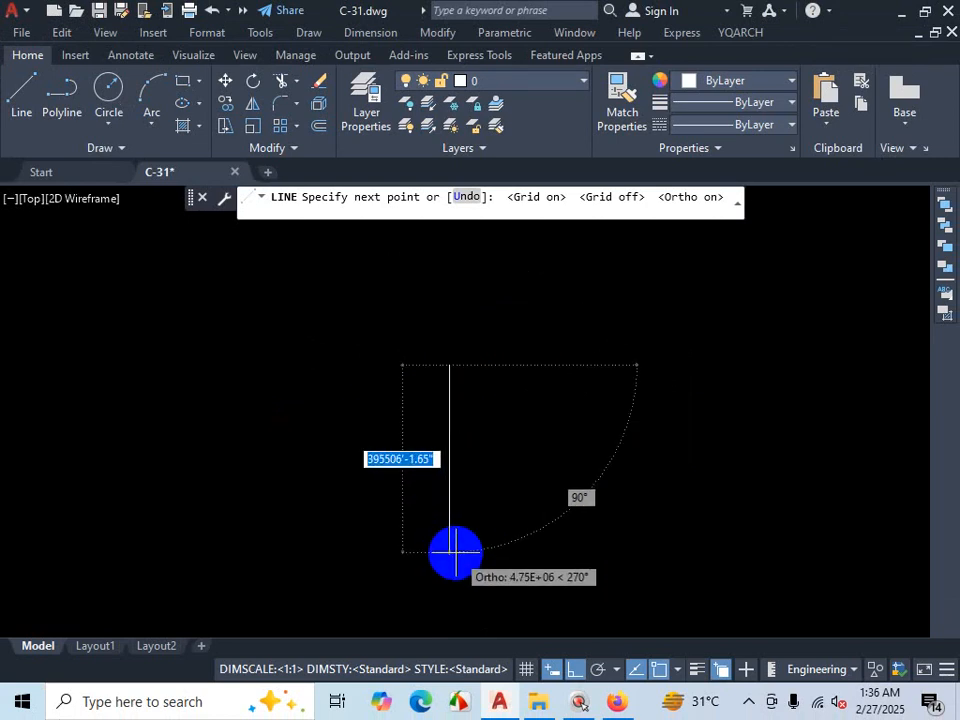
{"action": "key", "text": "ctrl+1"}
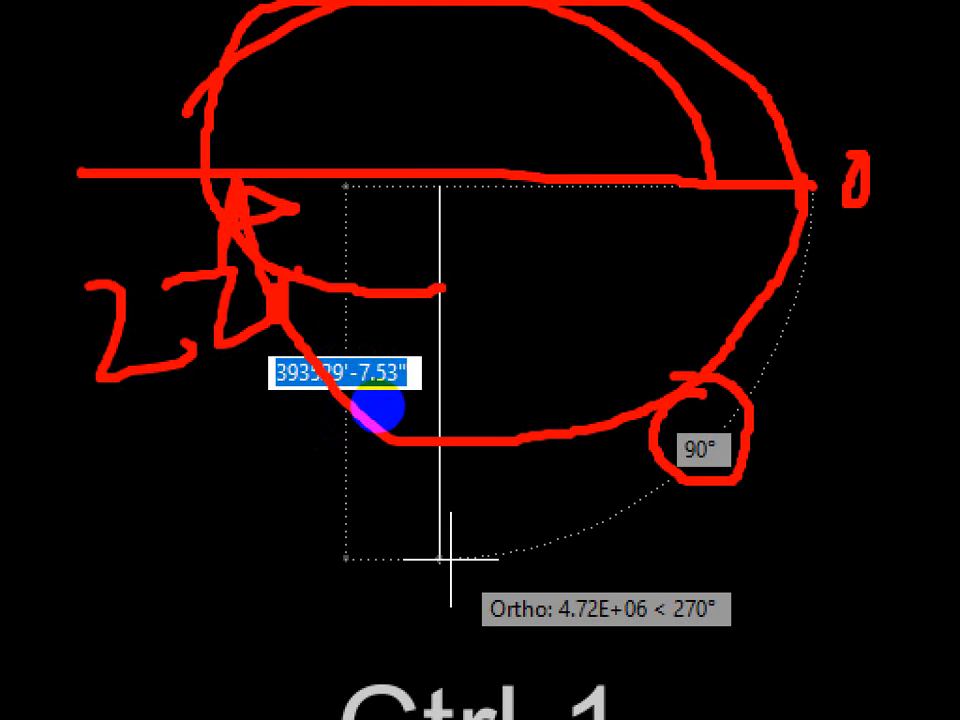
{"action": "key", "text": "Escape"}
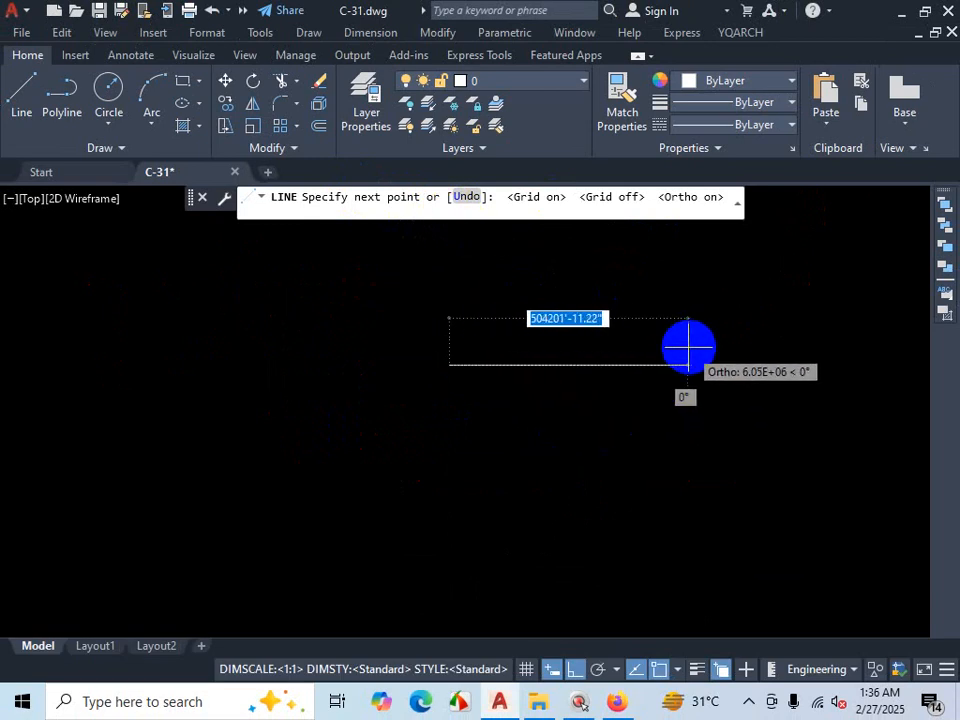
{"action": "scroll", "coordinate": [470, 545], "scroll_direction": "down", "scroll_amount": 3}
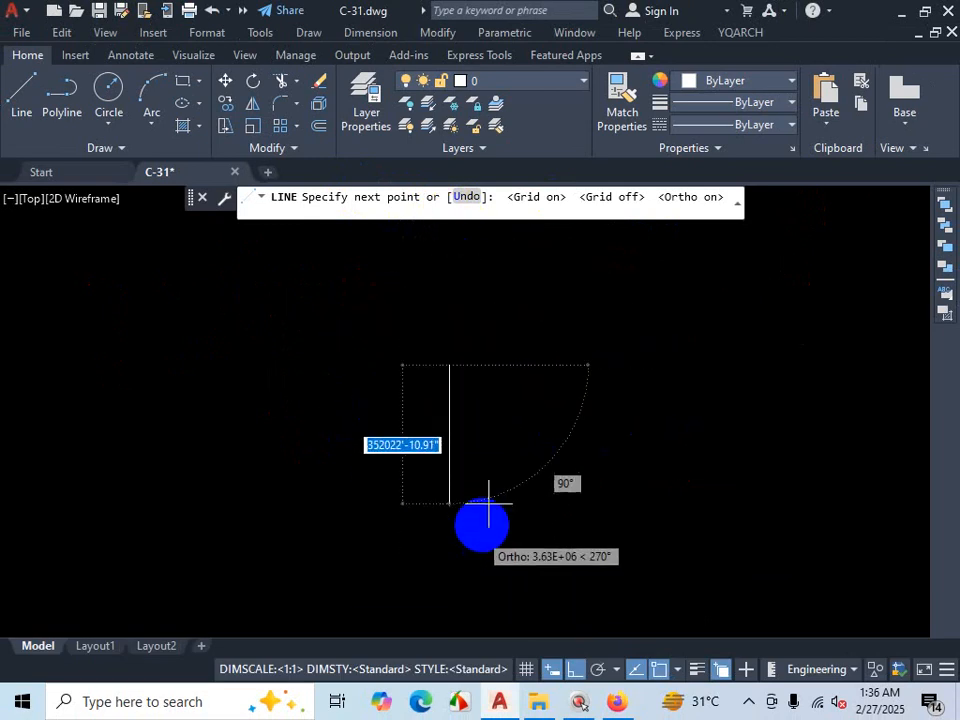
{"action": "scroll", "coordinate": [495, 510], "scroll_direction": "up", "scroll_amount": 4}
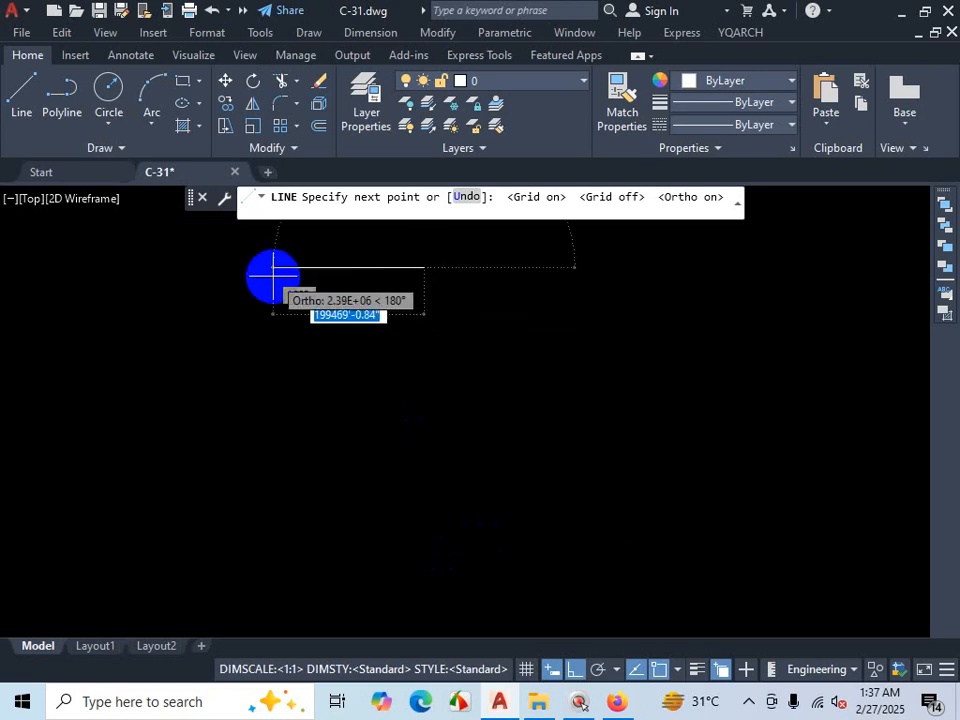
{"action": "scroll", "coordinate": [563, 416], "scroll_direction": "down", "scroll_amount": 3}
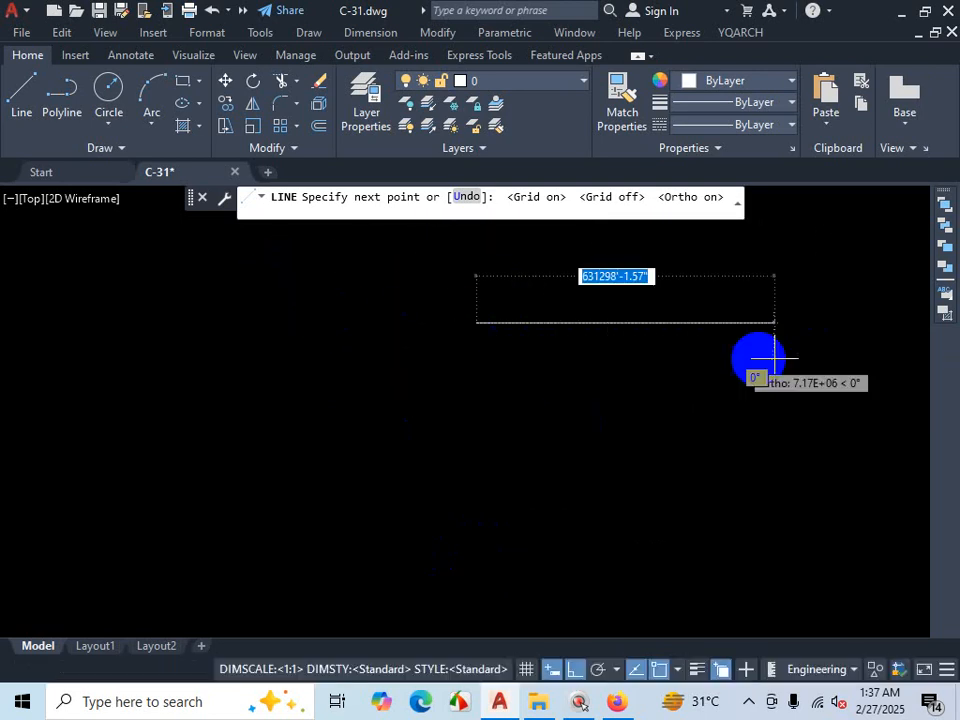
{"action": "scroll", "coordinate": [779, 378], "scroll_direction": "down", "scroll_amount": 2}
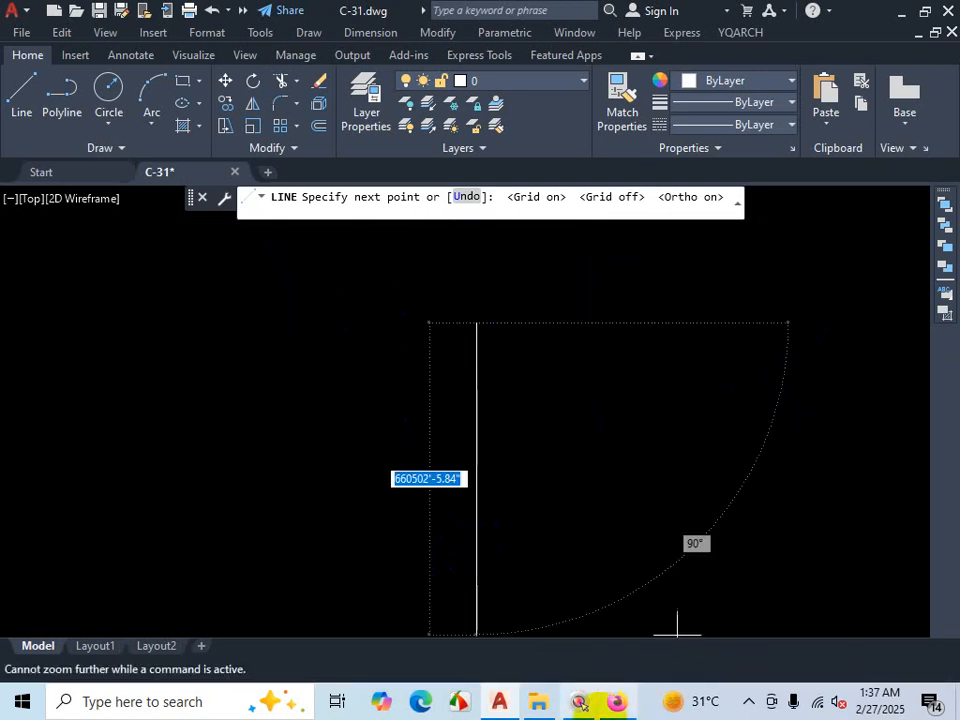
Step: Check the wall's starting corner in the PLAN-3 floor plan in Firefox, and examine the line's dynamic length field back in AutoCAD
{"action": "left_click", "coordinate": [612, 704]}
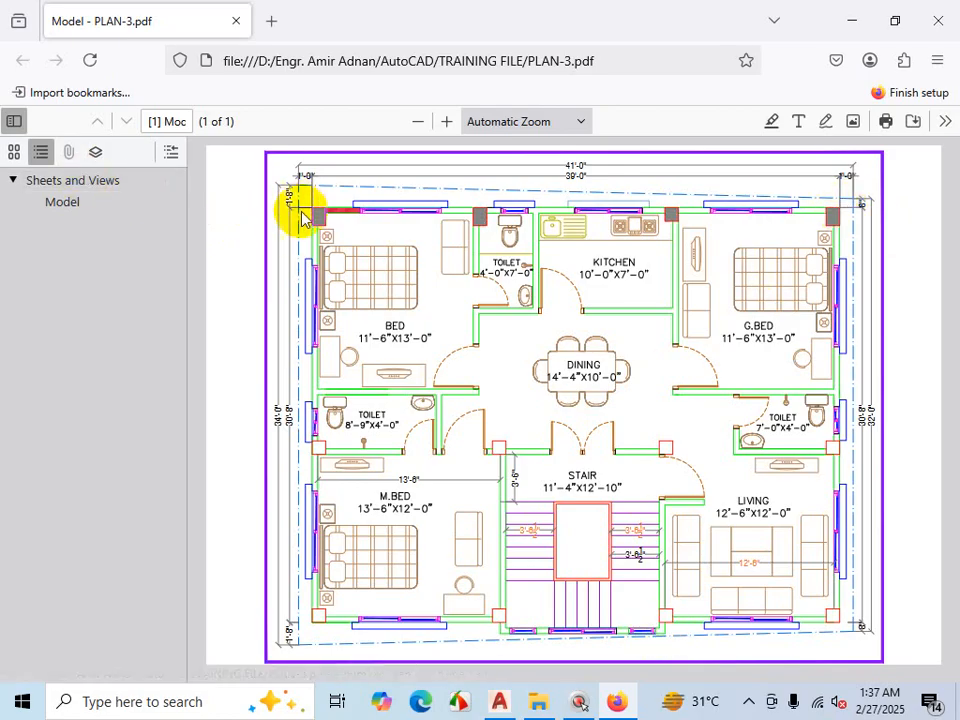
{"action": "left_click", "coordinate": [851, 17]}
{"action": "scroll", "coordinate": [574, 293], "scroll_direction": "down", "scroll_amount": 3}
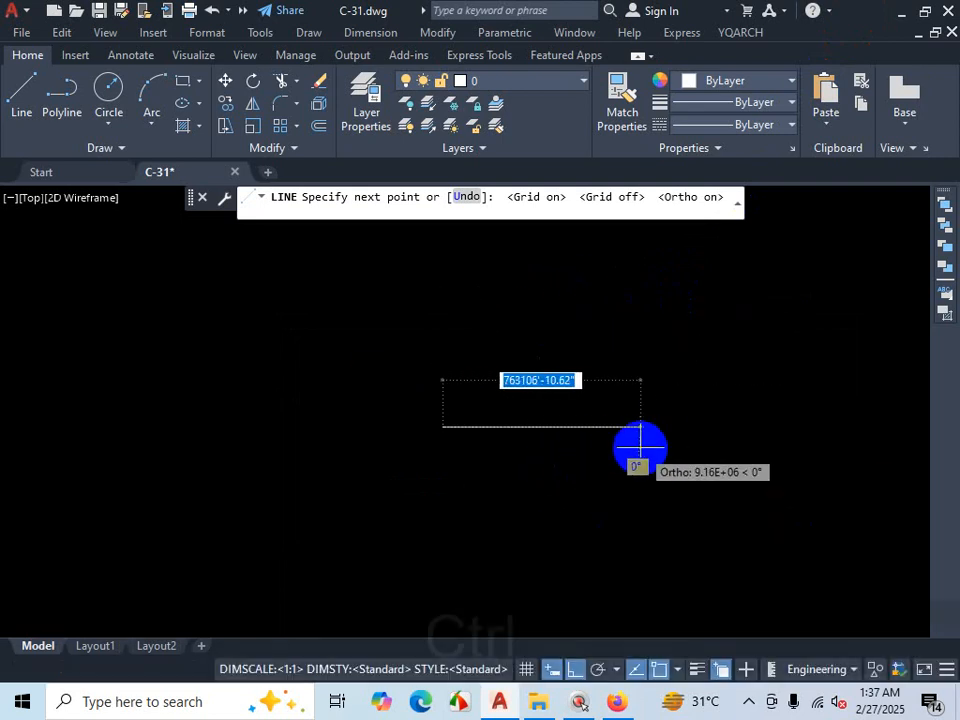
{"action": "key", "text": "ctrl+1"}
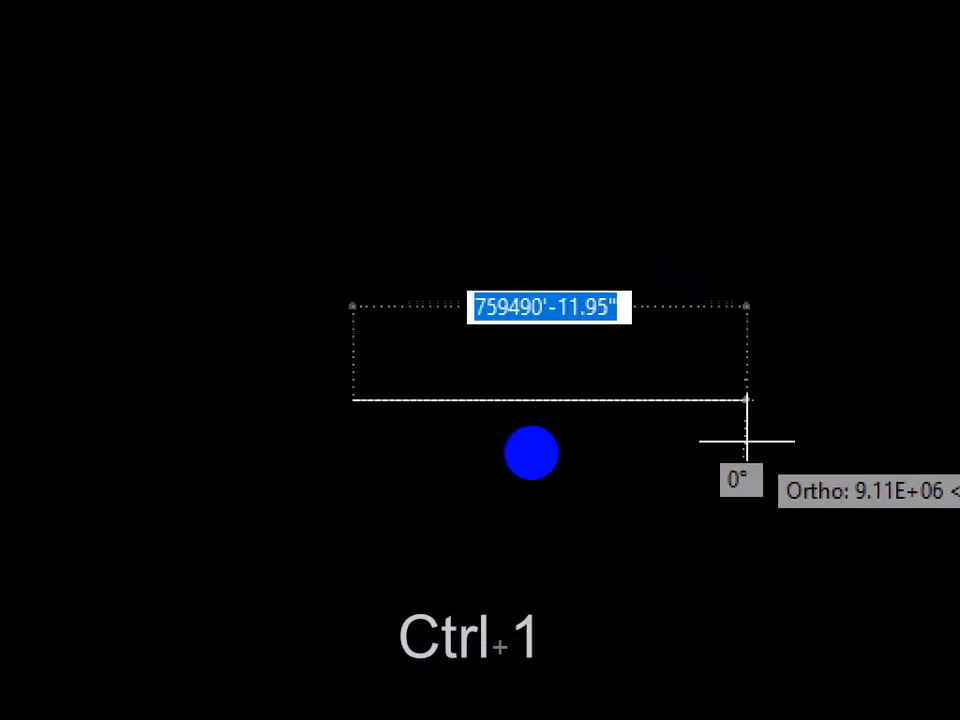
{"action": "left_click", "coordinate": [531, 453]}
{"action": "mouse_move", "coordinate": [496, 249]}
{"action": "left_mouse_down"}
{"action": "mouse_move", "coordinate": [431, 319]}
{"action": "mouse_move", "coordinate": [556, 352]}
{"action": "mouse_move", "coordinate": [544, 270]}
{"action": "mouse_move", "coordinate": [468, 260]}
{"action": "left_mouse_up"}
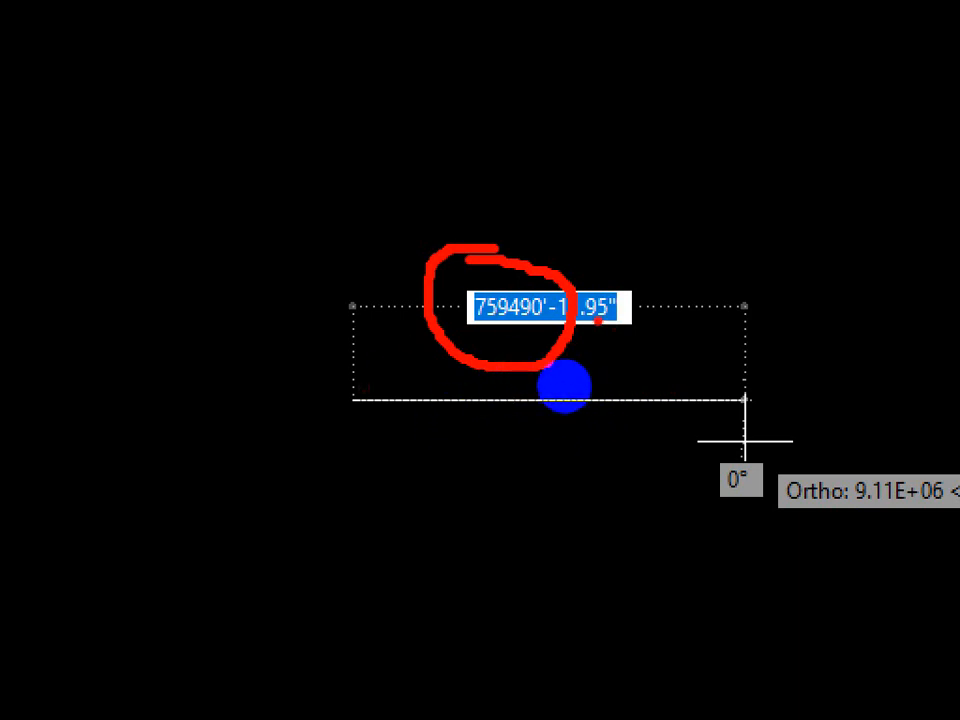
{"action": "key", "text": "Escape"}
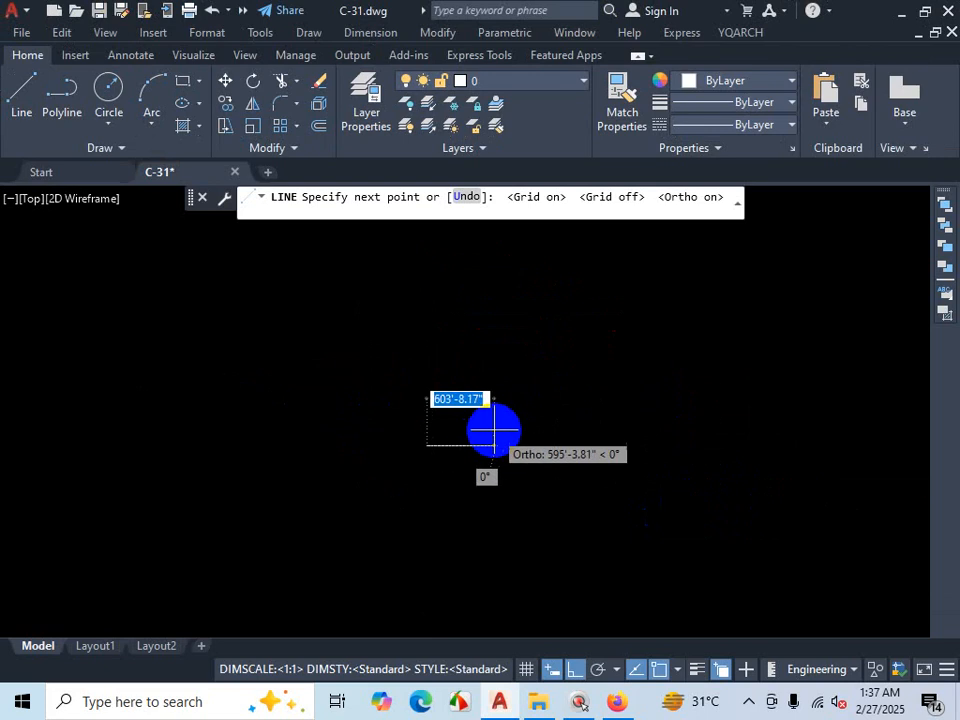
Step: Draw a horizontal line 39' long from 0,0 in the 0° direction and end the Line command
{"action": "scroll", "coordinate": [493, 430], "scroll_direction": "up", "scroll_amount": 3}
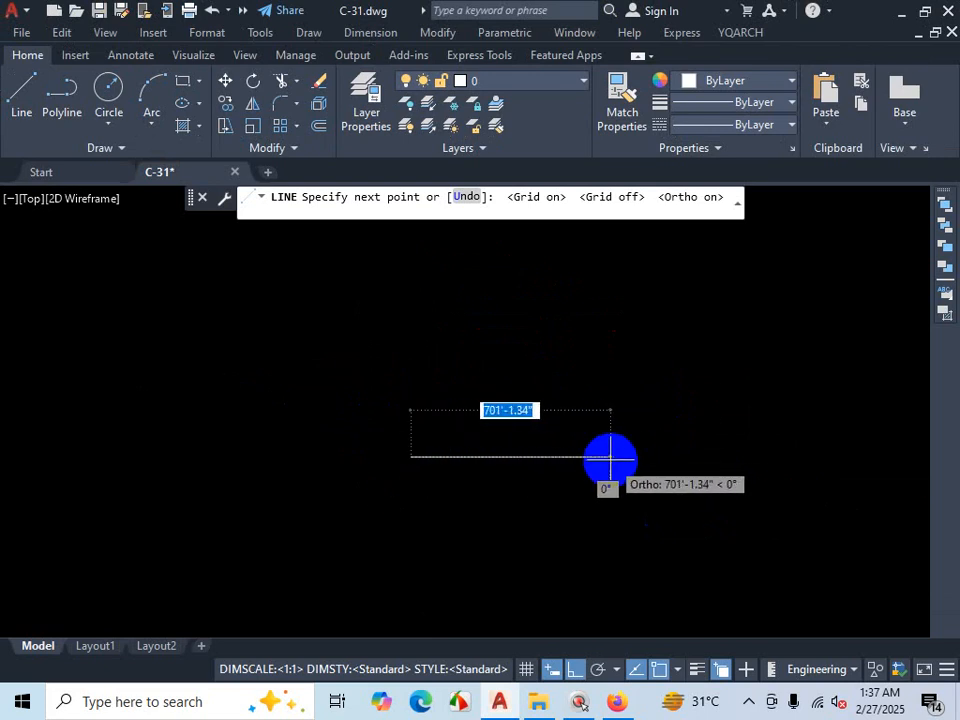
{"action": "scroll", "coordinate": [418, 418], "scroll_direction": "down", "scroll_amount": 15}
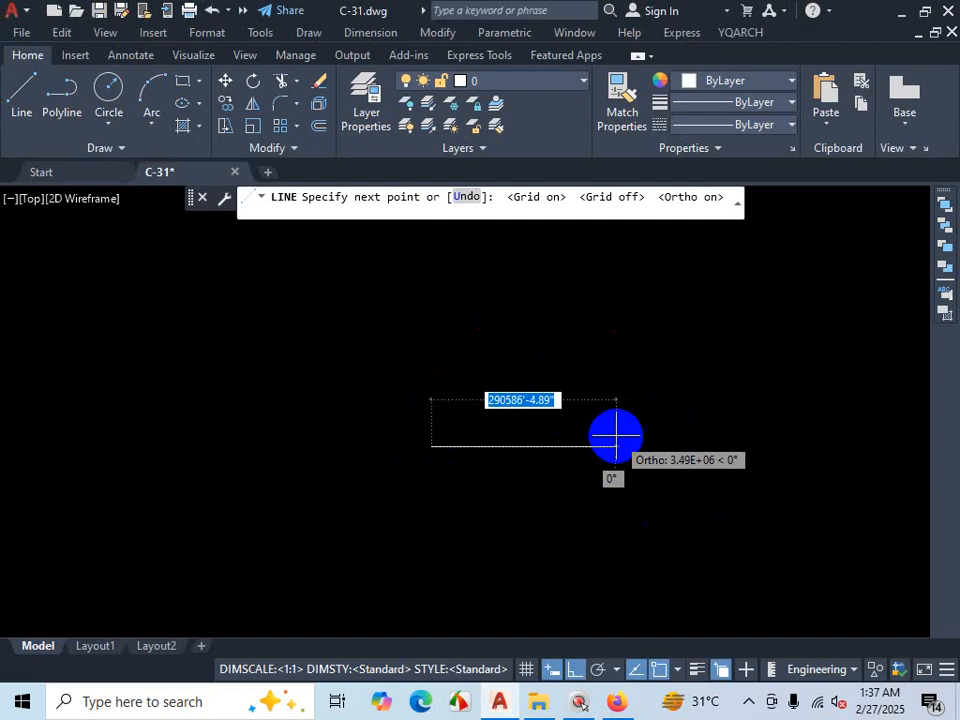
{"action": "type", "text": "3"}
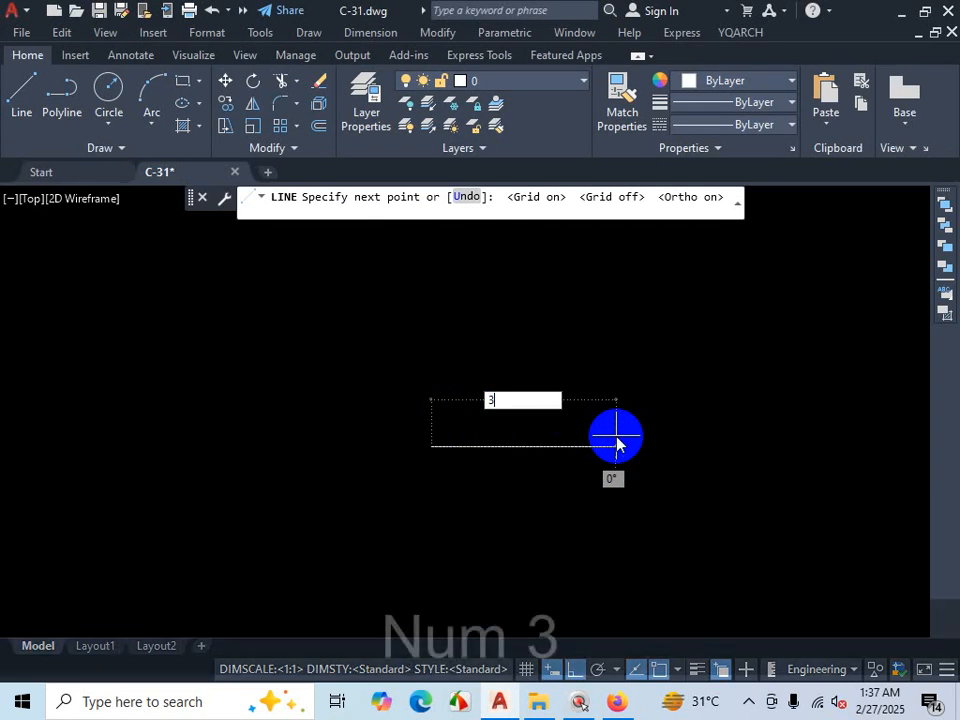
{"action": "type", "text": "9'"}
{"action": "key", "text": "Return"}
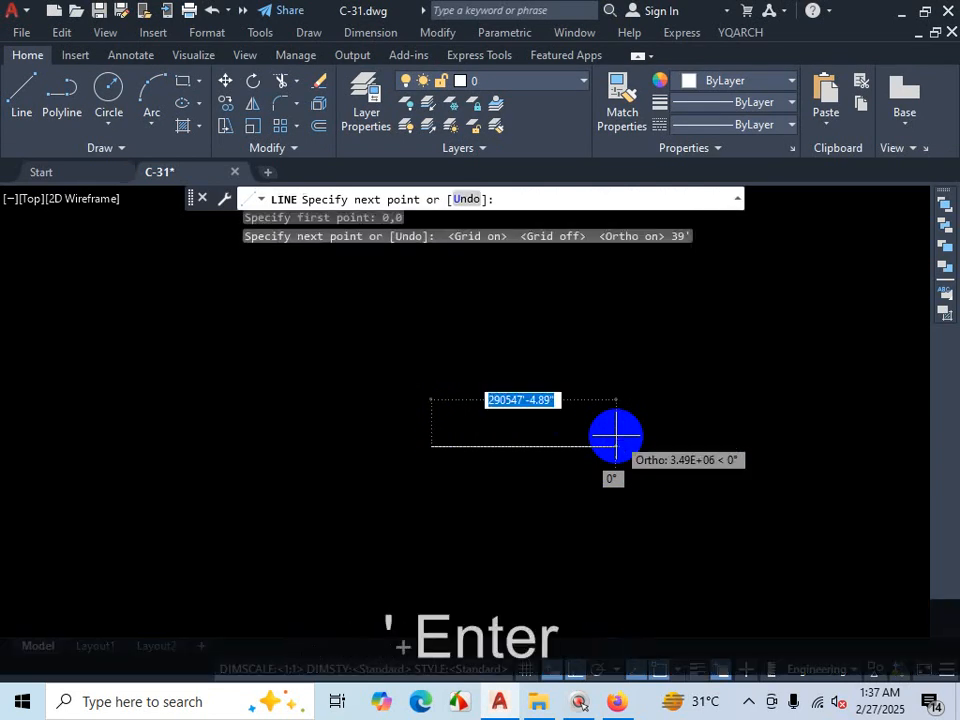
{"action": "key", "text": "Escape"}
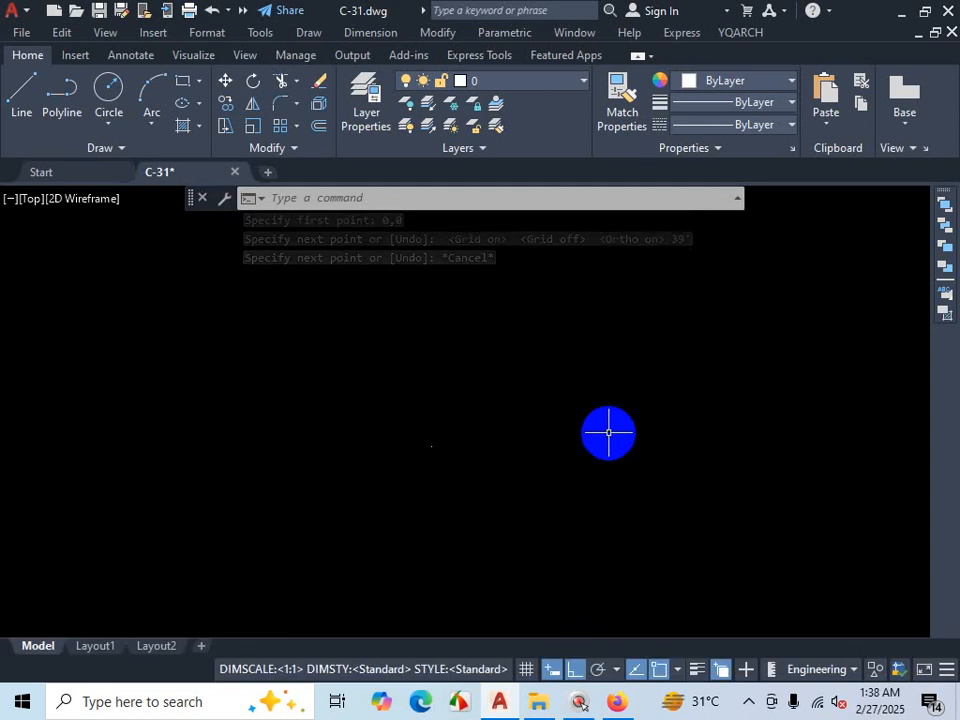
Step: Fit the whole drawing in the view using the All option of the Zoom command
{"action": "type", "text": "z"}
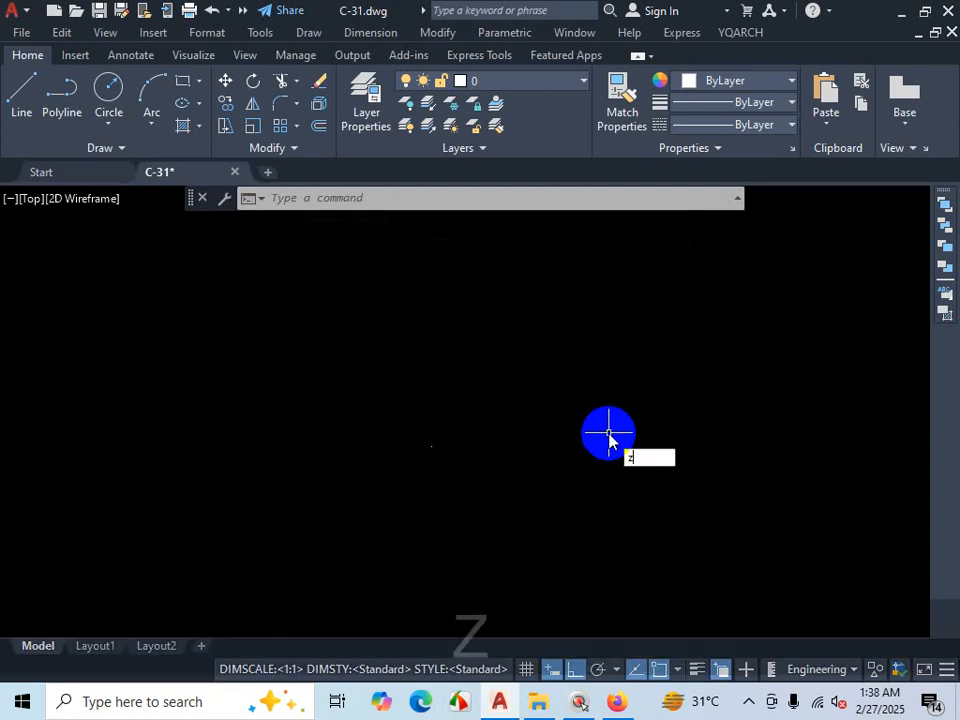
{"action": "key", "text": "Return"}
{"action": "type", "text": "a"}
{"action": "key", "text": "Return"}
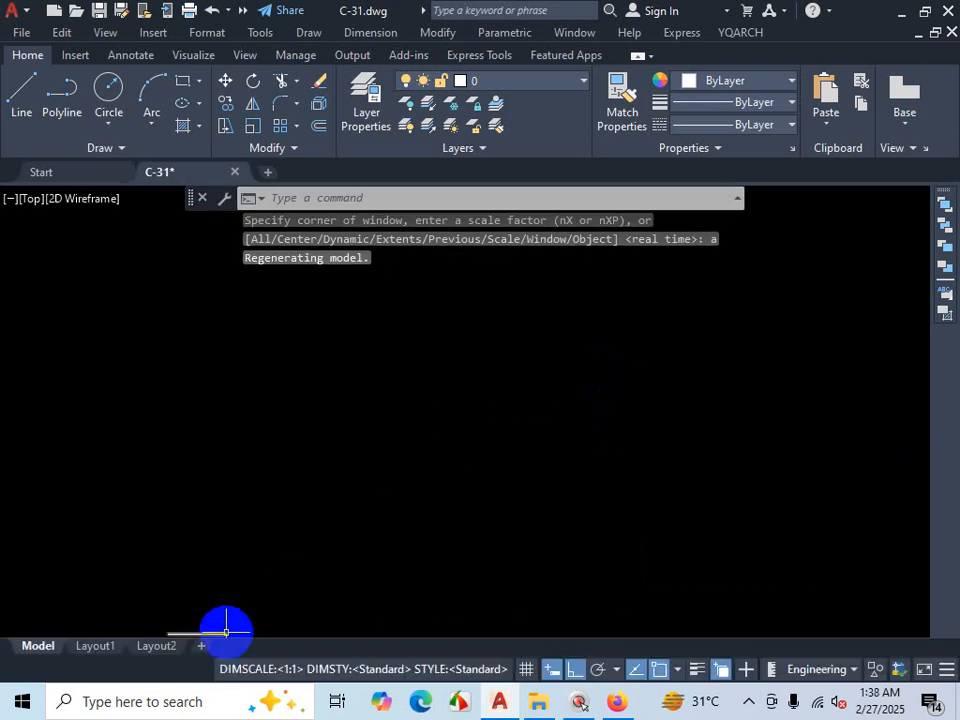
Step: Select the 39' horizontal line with a crossing window and delete it
{"action": "middle_click_drag", "start_coordinate": [184, 619], "coordinate": [211, 485]}
{"action": "scroll", "coordinate": [211, 485], "scroll_direction": "up", "scroll_amount": 4}
{"action": "scroll", "coordinate": [259, 551], "scroll_direction": "up", "scroll_amount": 2}
{"action": "left_click", "coordinate": [536, 453]}
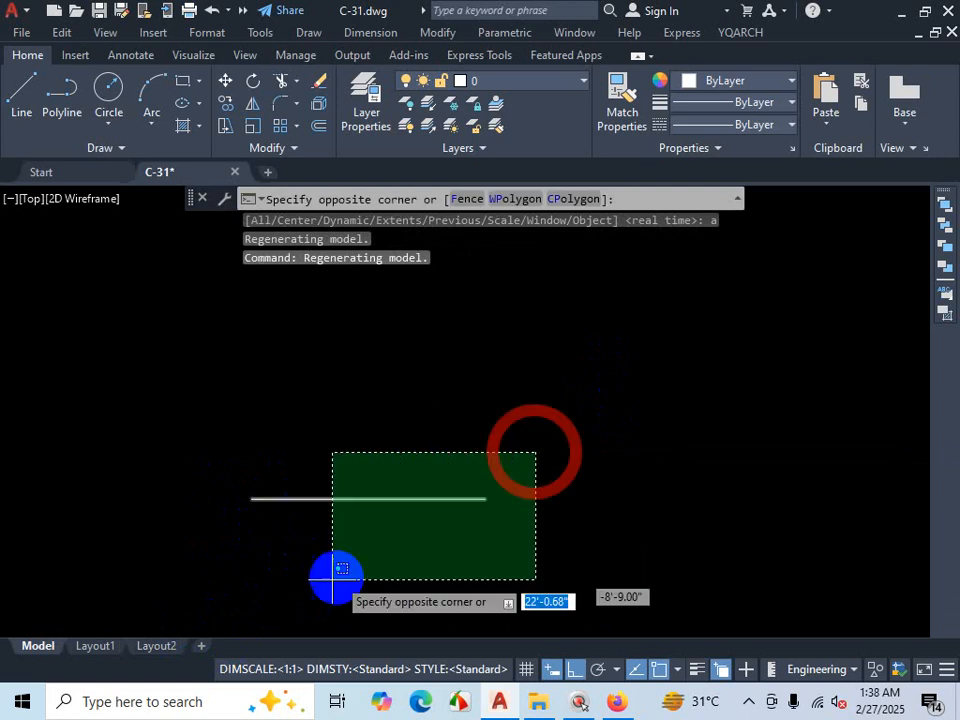
{"action": "left_click", "coordinate": [336, 555]}
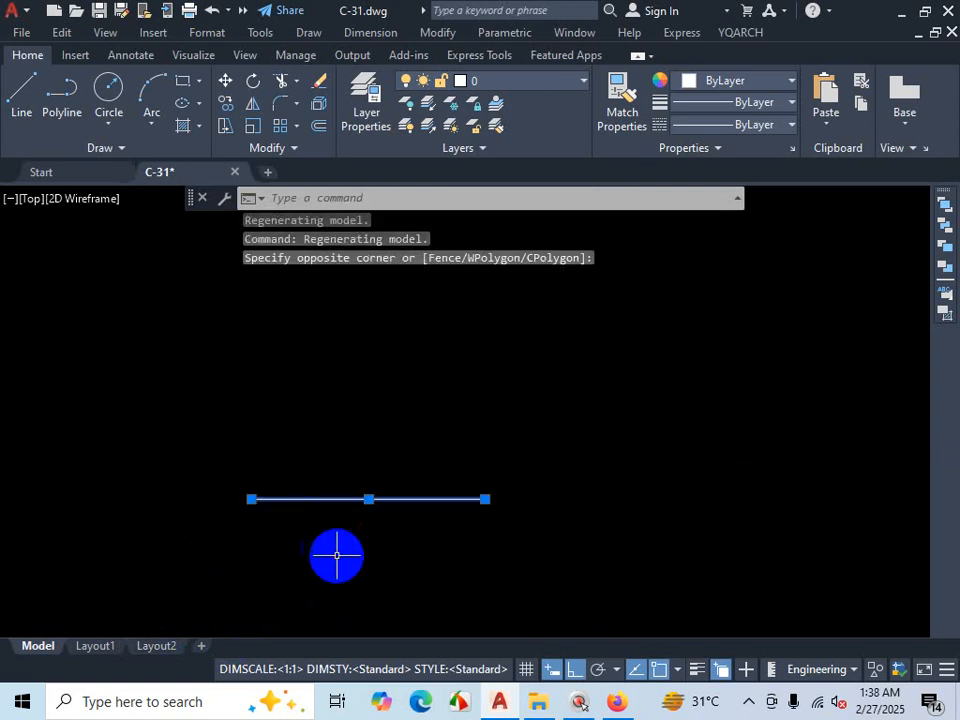
{"action": "key", "text": "Delete"}
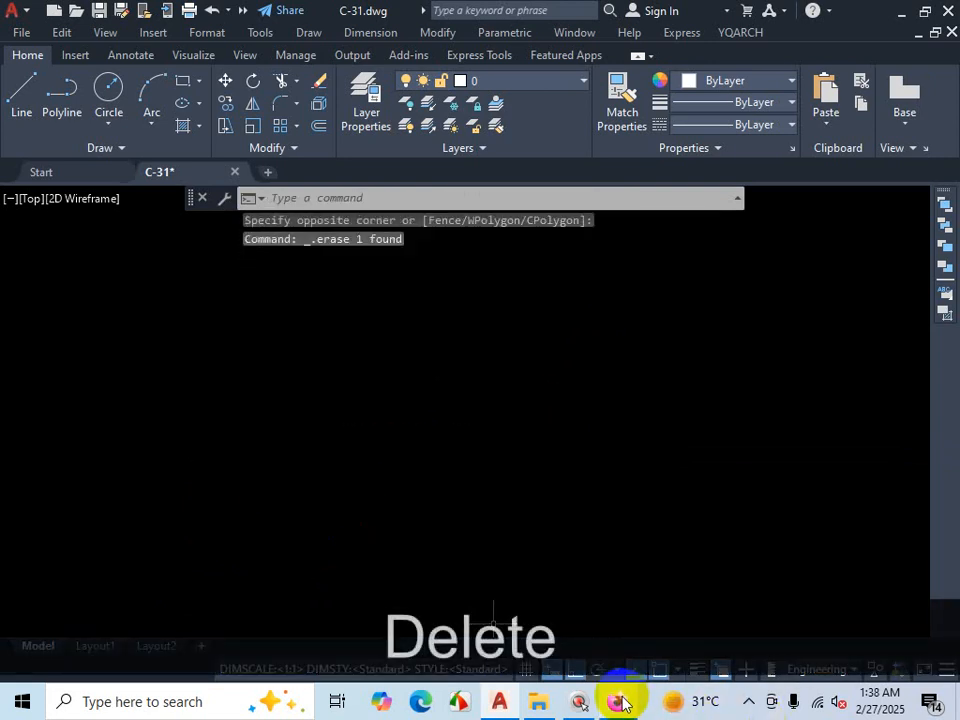
Step: Check the upper wall corner in the PLAN-3 floor plan in Firefox, and back in AutoCAD run Zoom with the All option
{"action": "left_click", "coordinate": [620, 702]}
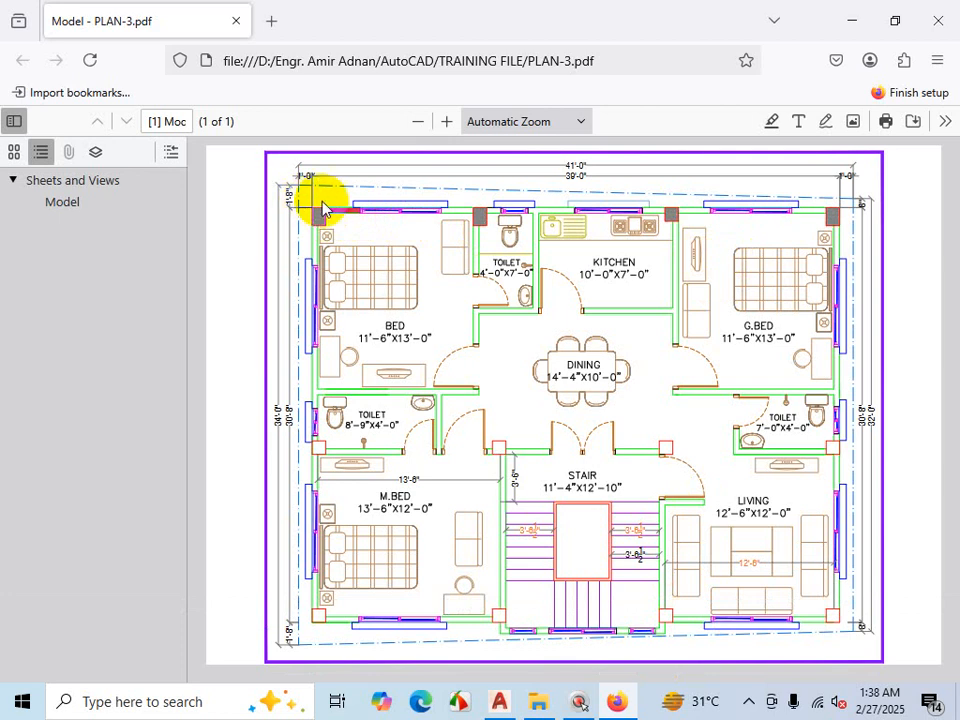
{"action": "left_click", "coordinate": [851, 22]}
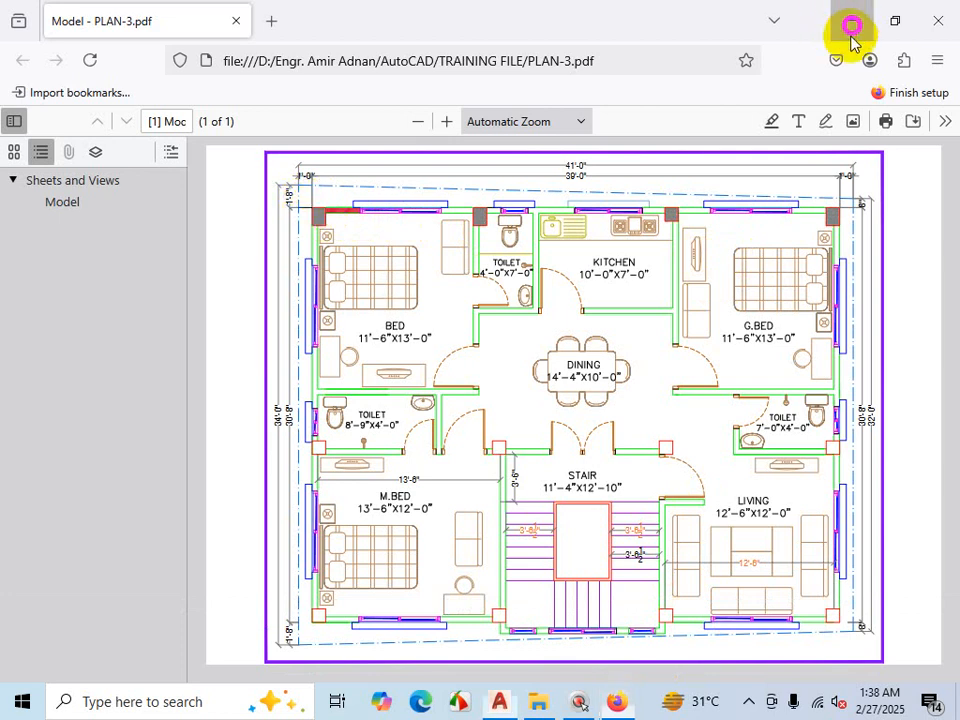
{"action": "type", "text": "z"}
{"action": "key", "text": "Return"}
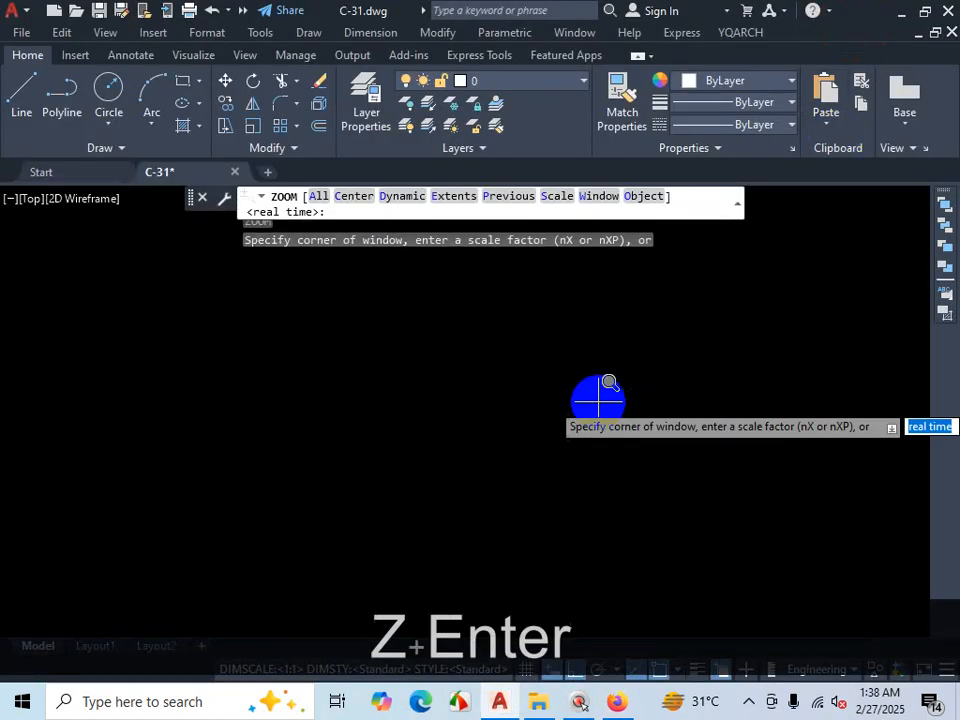
{"action": "type", "text": "a"}
{"action": "key", "text": "Return"}
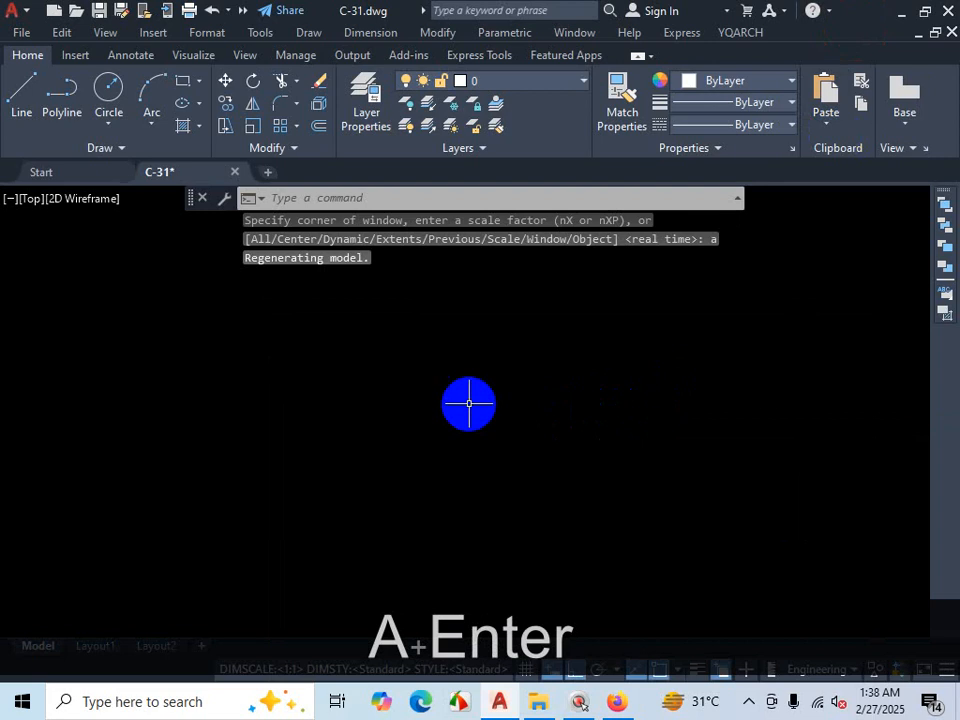
Step: Start the Line command and set its first point at 0,0
{"action": "left_click", "coordinate": [24, 95]}
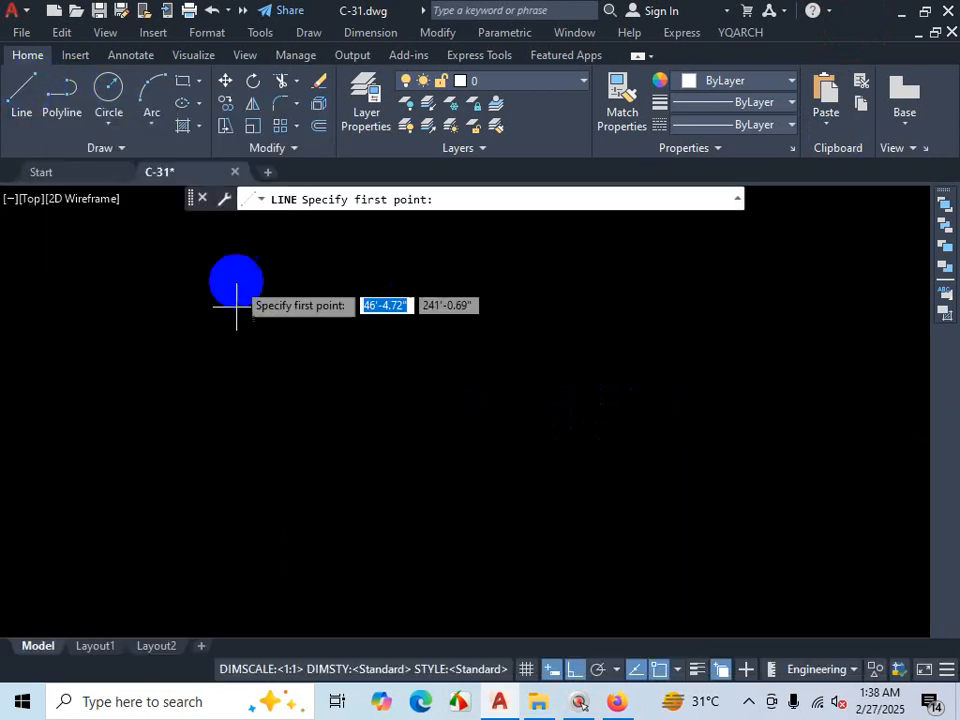
{"action": "type", "text": "0"}
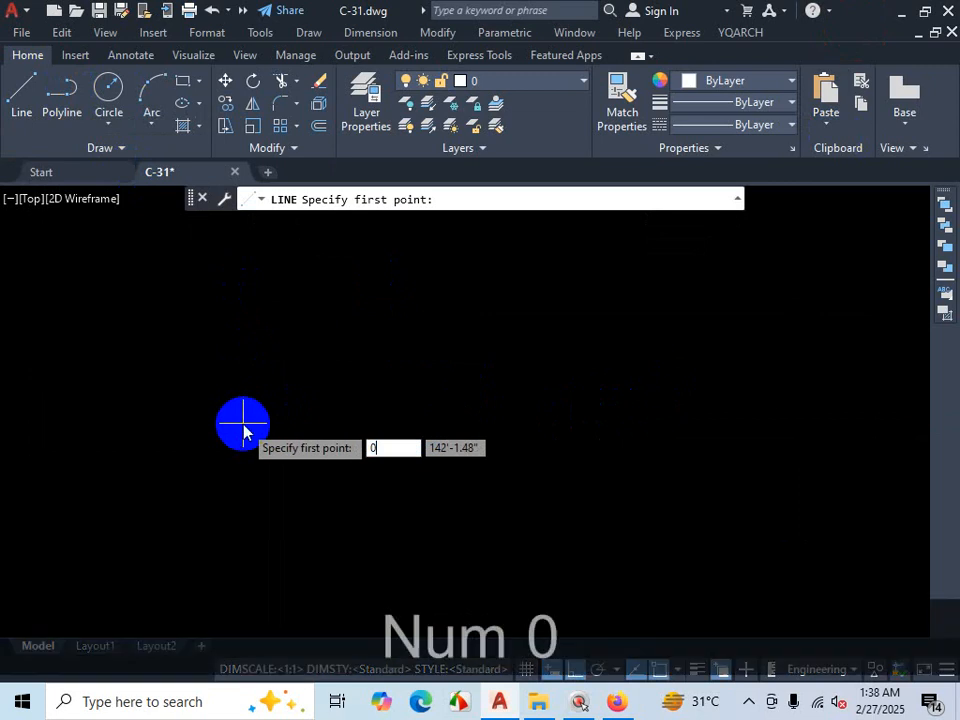
{"action": "key", "text": "Tab"}
{"action": "type", "text": "0"}
{"action": "key", "text": "Return"}
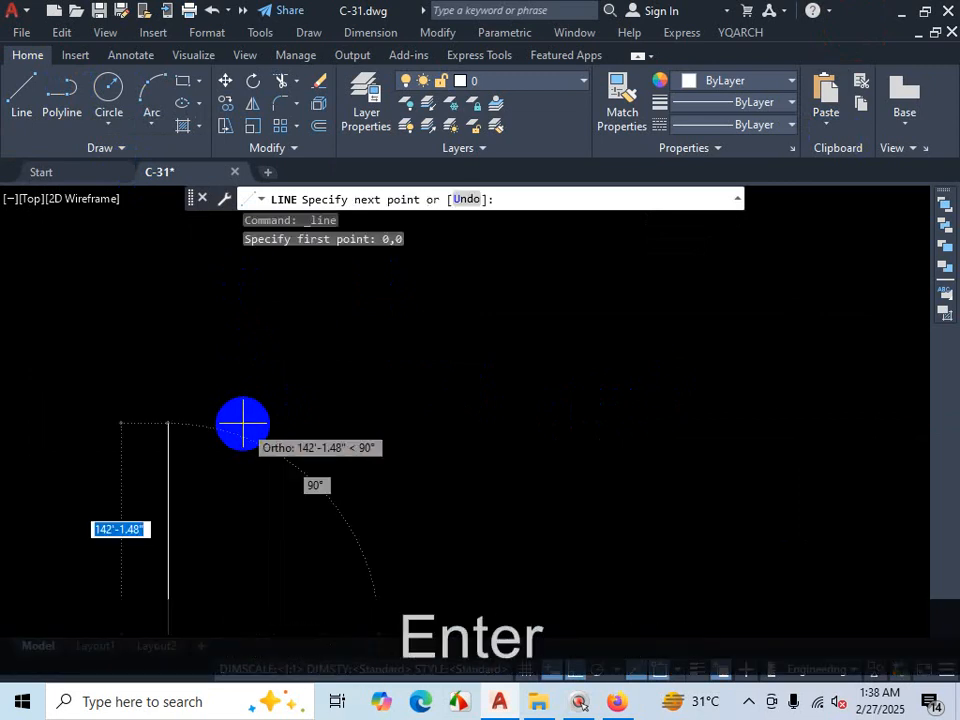
Step: Try to give the horizontal line a length of 39' in the 0° direction, and place its end point freehand
{"action": "left_click", "coordinate": [578, 671]}
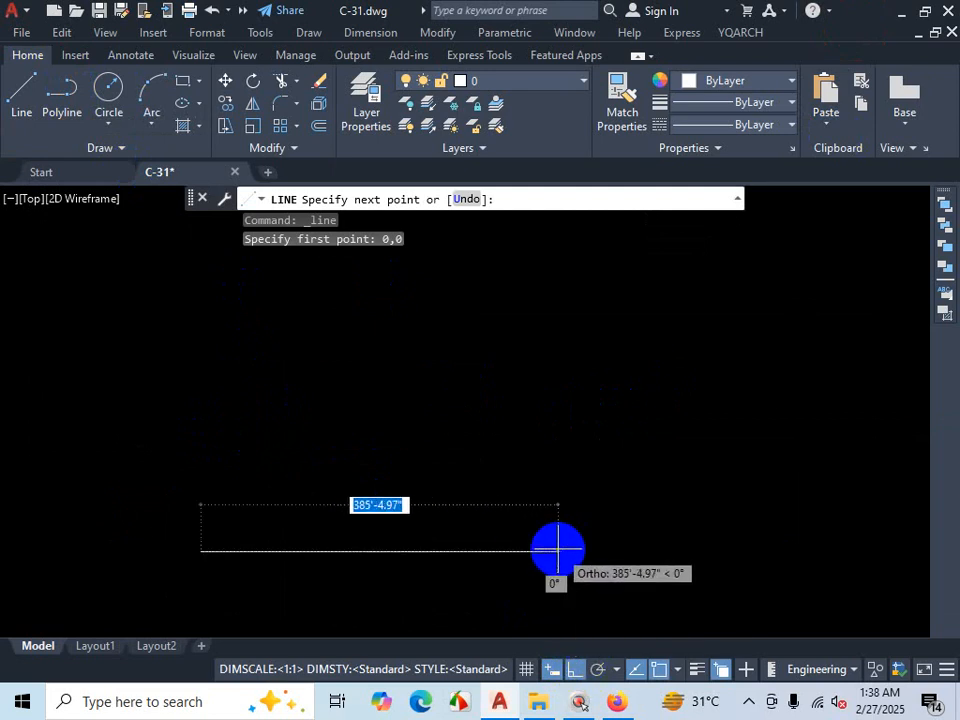
{"action": "key", "text": "ctrl+1"}
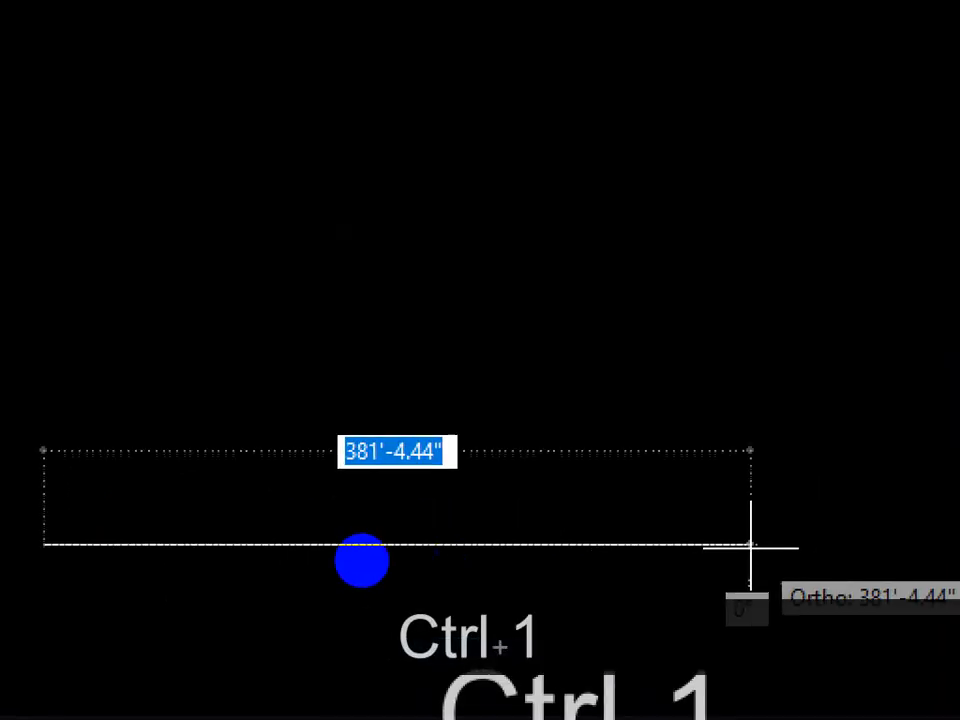
{"action": "left_click", "coordinate": [345, 553]}
{"action": "mouse_move", "coordinate": [390, 398]}
{"action": "left_mouse_down"}
{"action": "mouse_move", "coordinate": [330, 516]}
{"action": "mouse_move", "coordinate": [343, 332]}
{"action": "mouse_move", "coordinate": [315, 372]}
{"action": "left_mouse_up"}
{"action": "key", "text": "Escape"}
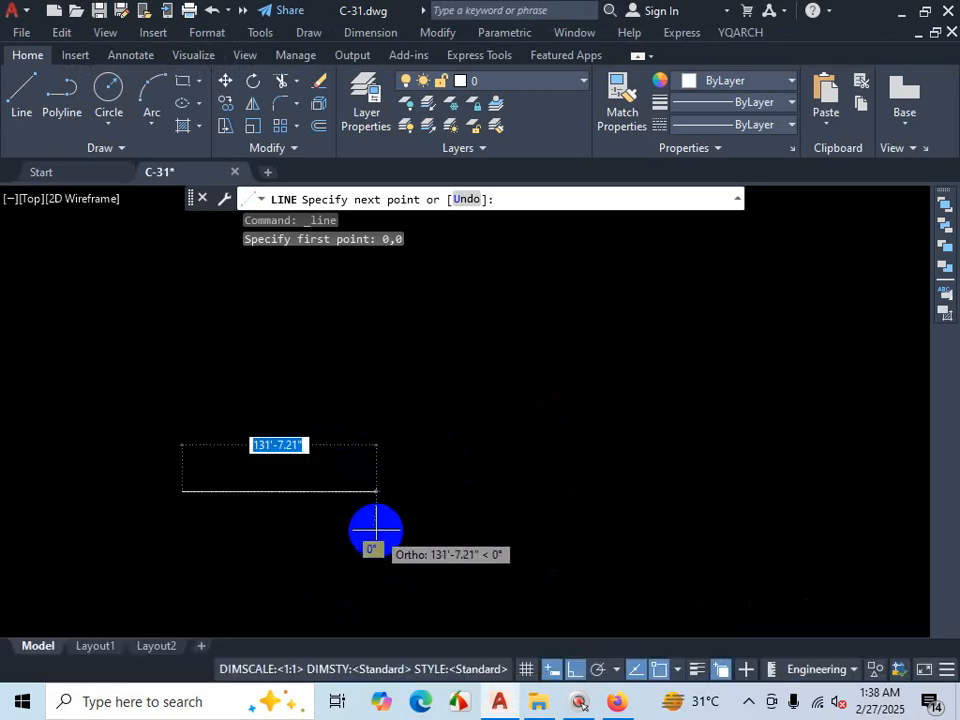
{"action": "type", "text": "39"}
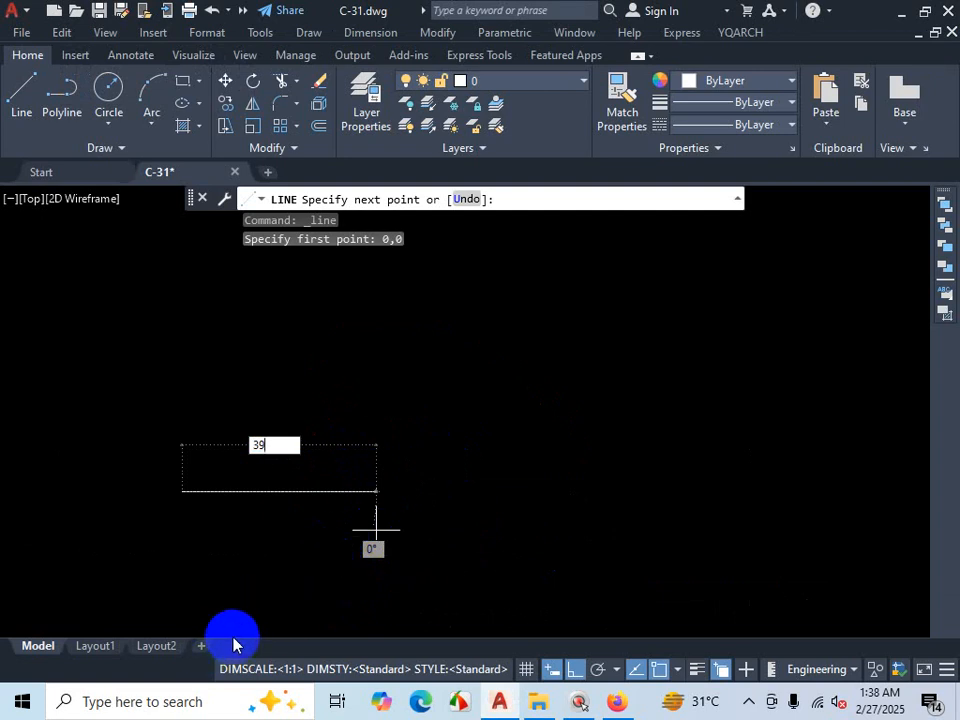
{"action": "type", "text": "'"}
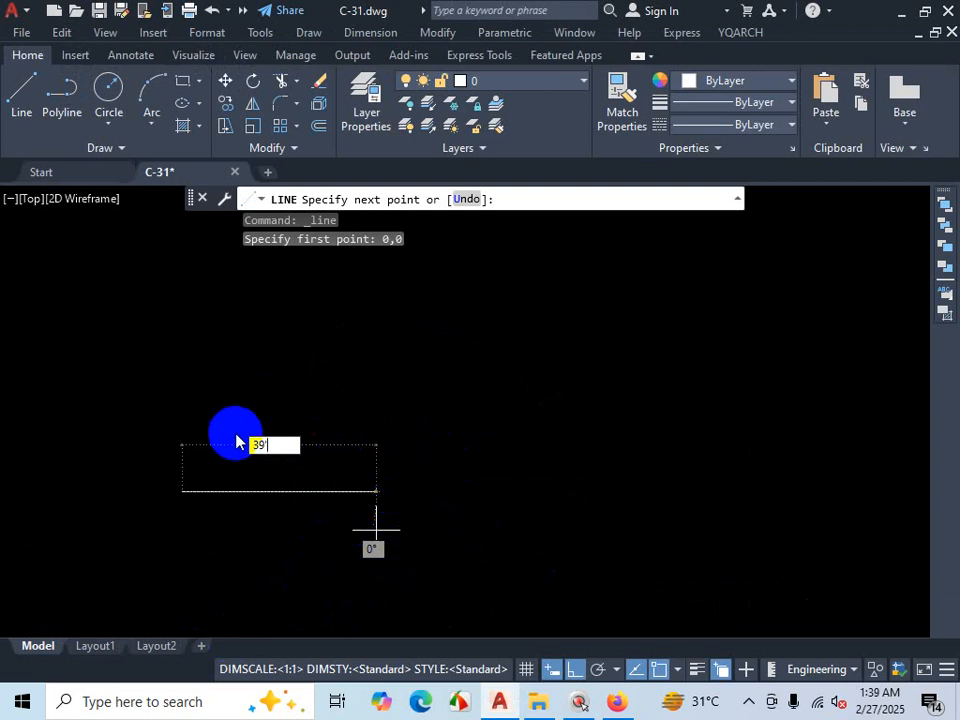
{"action": "left_click", "coordinate": [398, 491]}
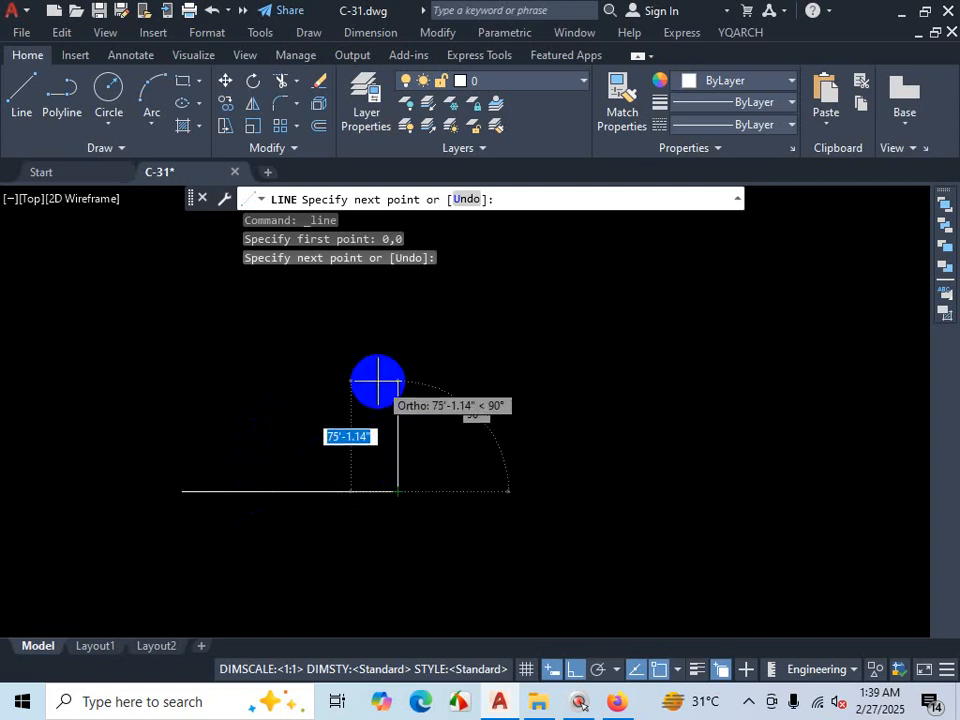
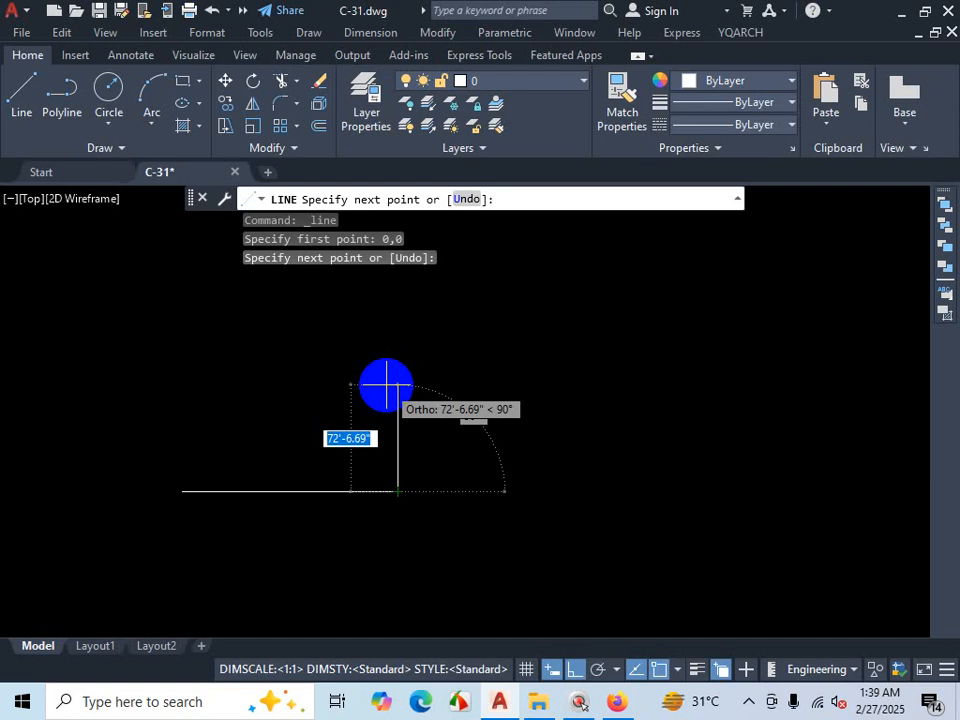
Step: Cancel the unfinished line segment and add the Utilities tool group to the Home ribbon
{"action": "key", "text": "Escape"}
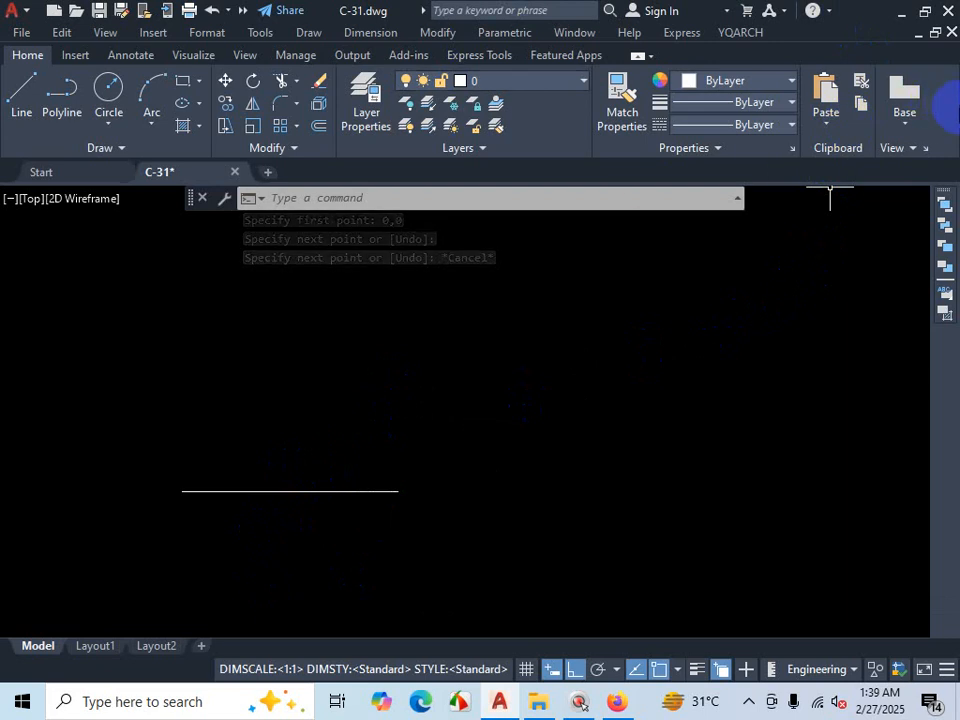
{"action": "right_click", "coordinate": [941, 108]}
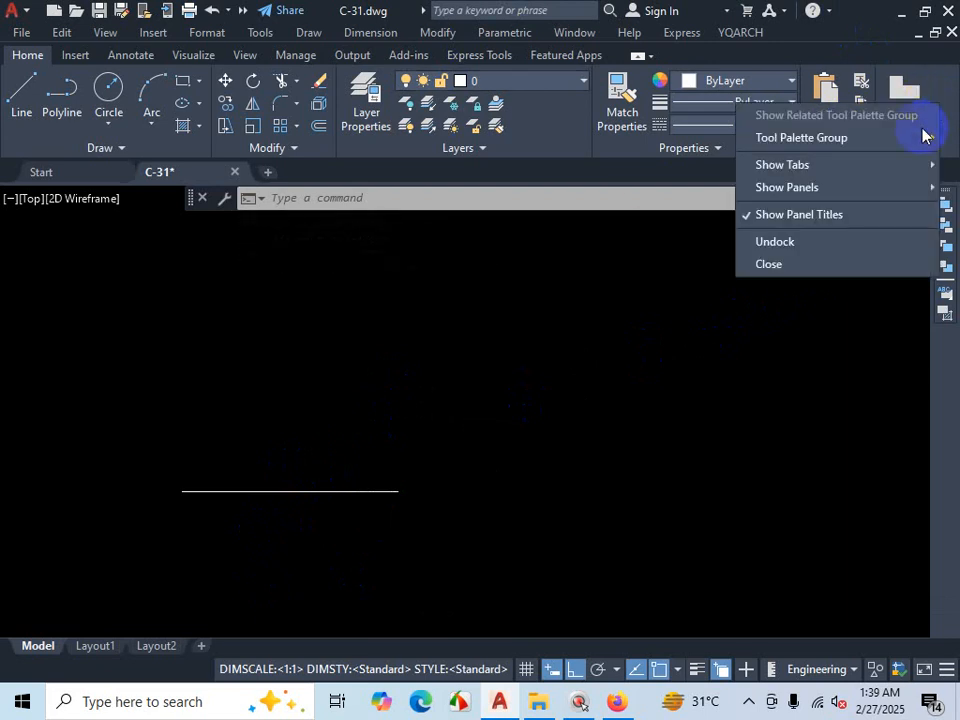
{"action": "mouse_move", "coordinate": [775, 195]}
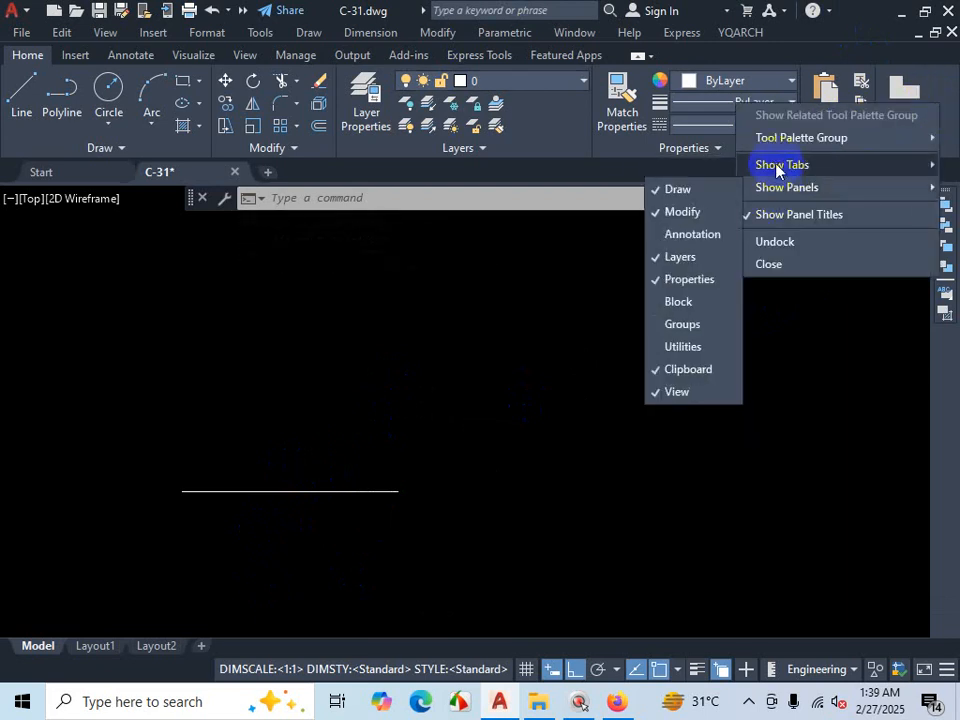
{"action": "left_click", "coordinate": [683, 347]}
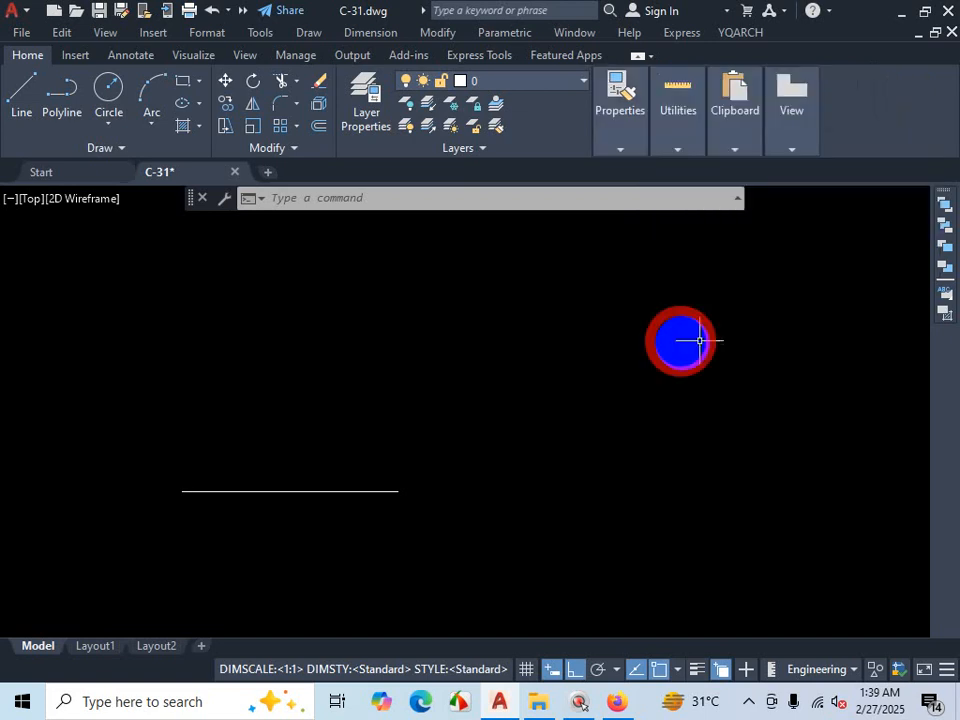
Step: Measure the horizontal line's length with the quick Measure tool
{"action": "left_click", "coordinate": [680, 100]}
{"action": "left_click", "coordinate": [681, 192]}
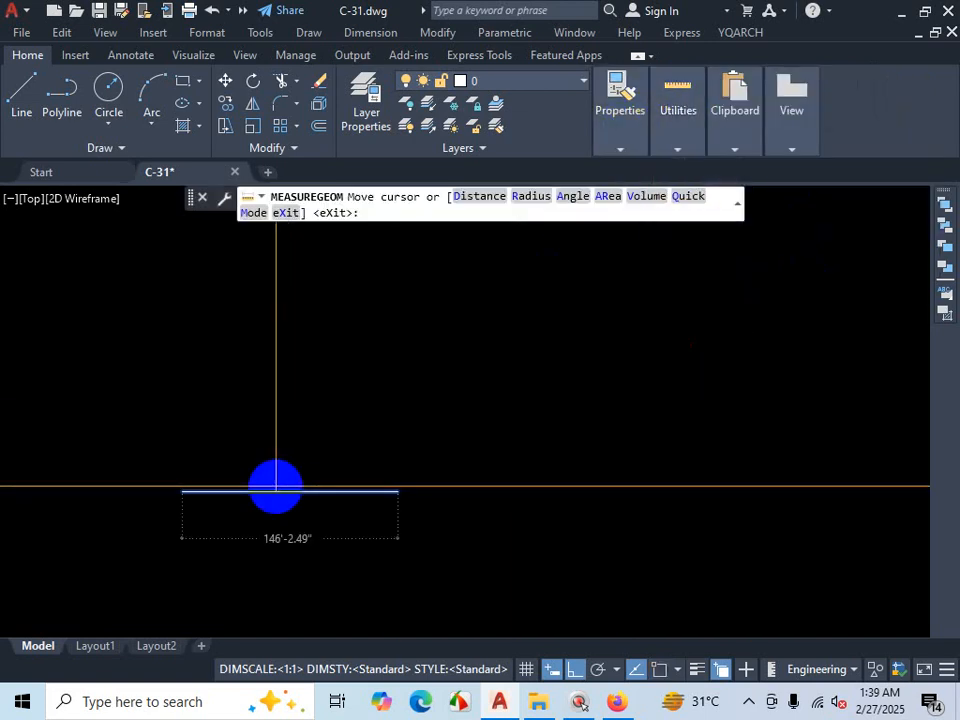
{"action": "scroll", "coordinate": [276, 487], "scroll_direction": "up", "scroll_amount": 2}
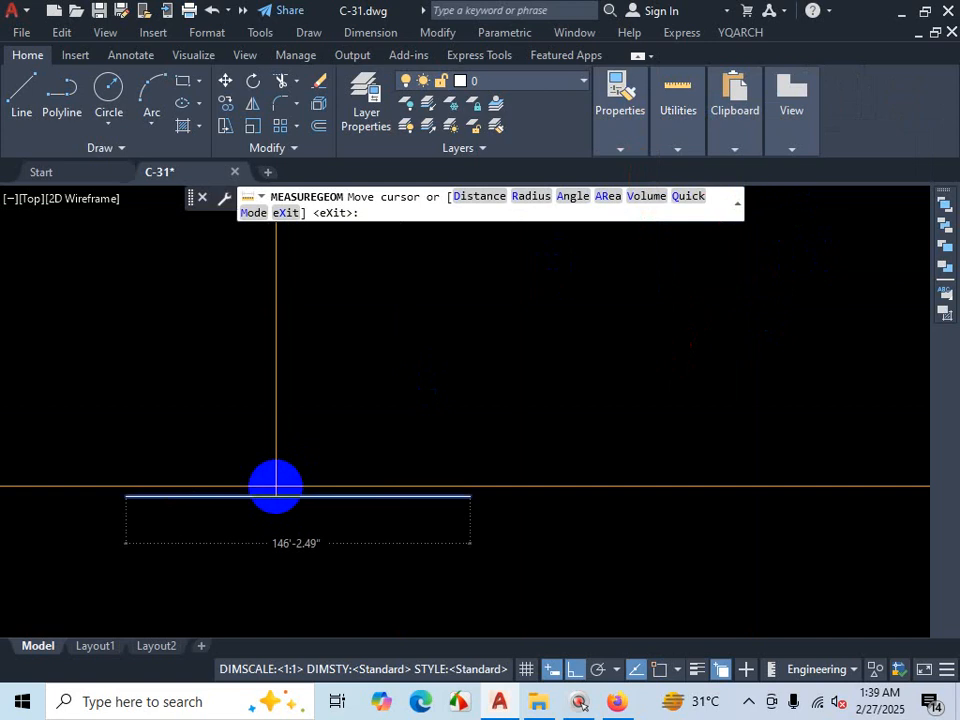
{"action": "key", "text": "Escape"}
Step: Erase the horizontal line from the drawing
{"action": "scroll", "coordinate": [446, 410], "scroll_direction": "down", "scroll_amount": 4}
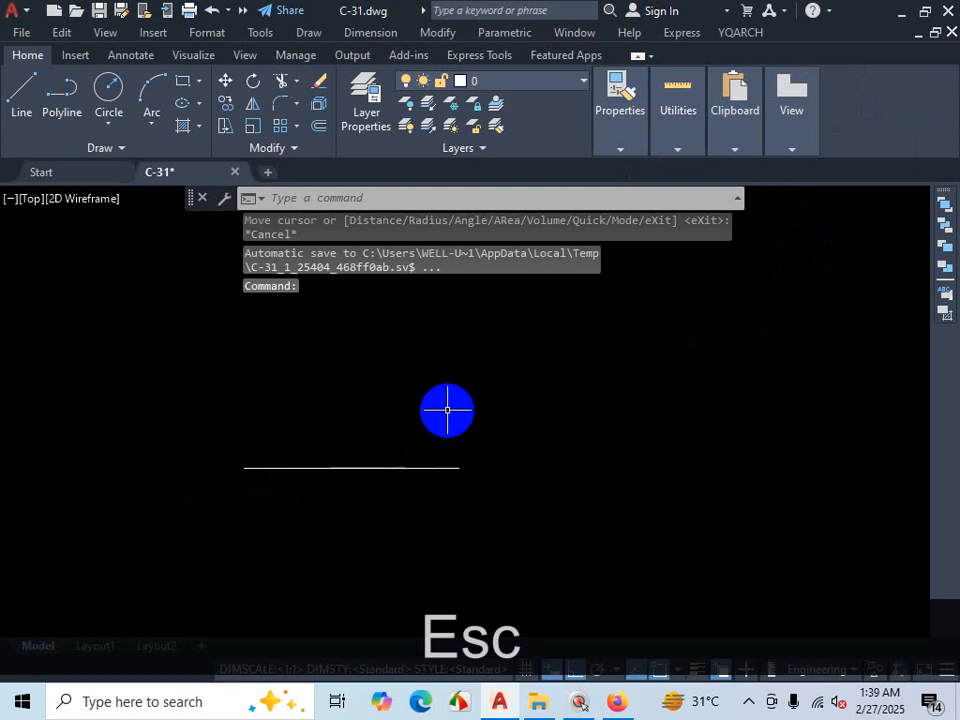
{"action": "left_click", "coordinate": [468, 397]}
{"action": "left_click", "coordinate": [334, 544]}
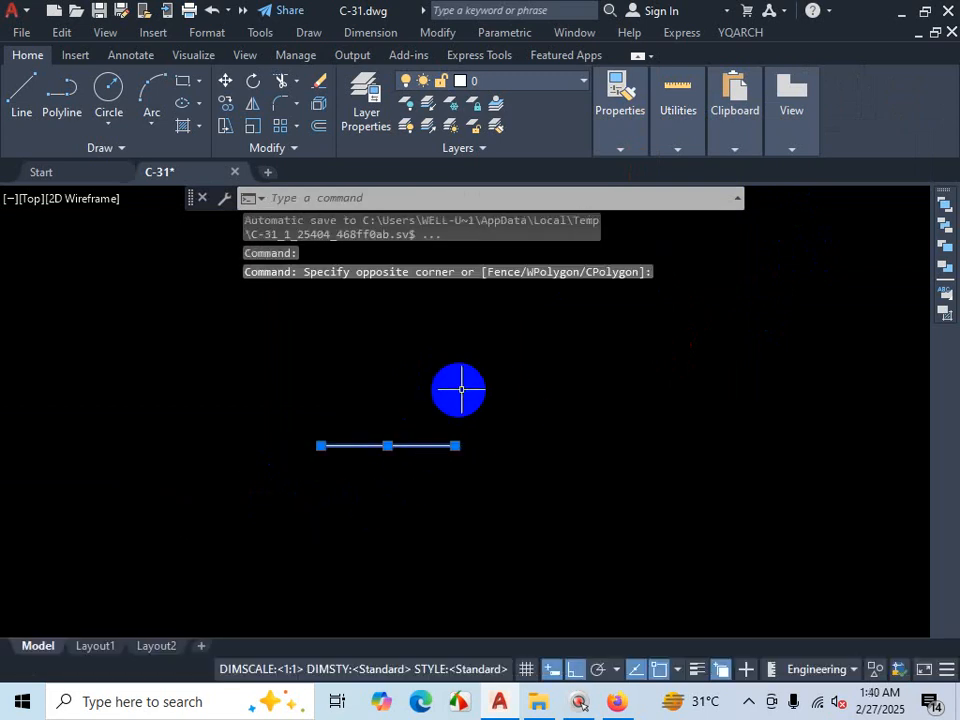
{"action": "key", "text": "Delete"}
Step: Draw a horizontal line 39' long with the Line command, from a freely chosen start point
{"action": "left_click", "coordinate": [28, 107]}
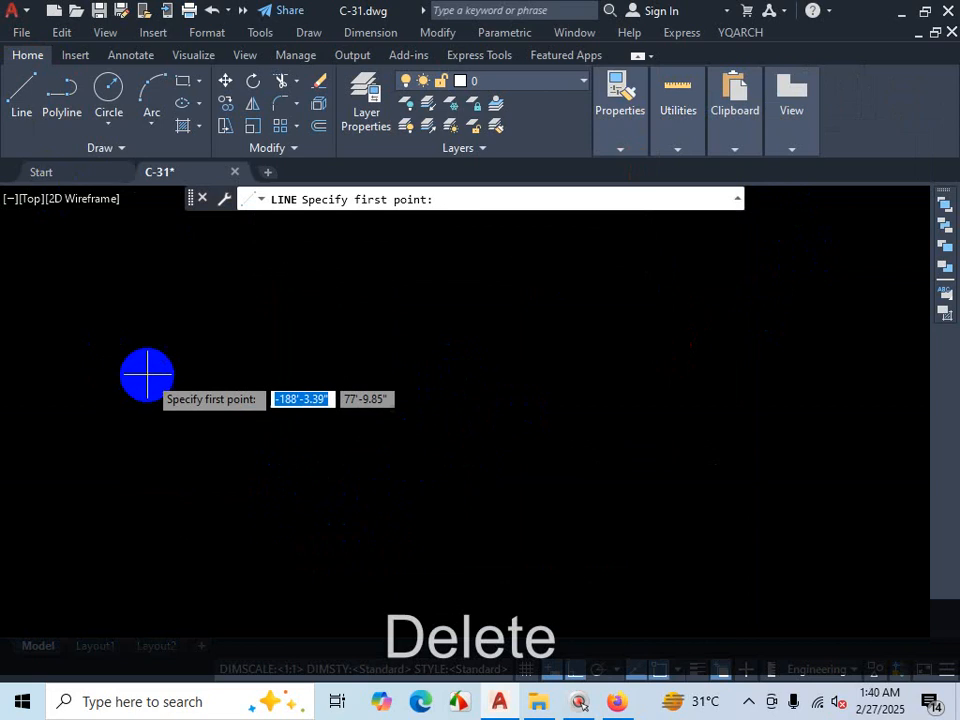
{"action": "left_click", "coordinate": [218, 375]}
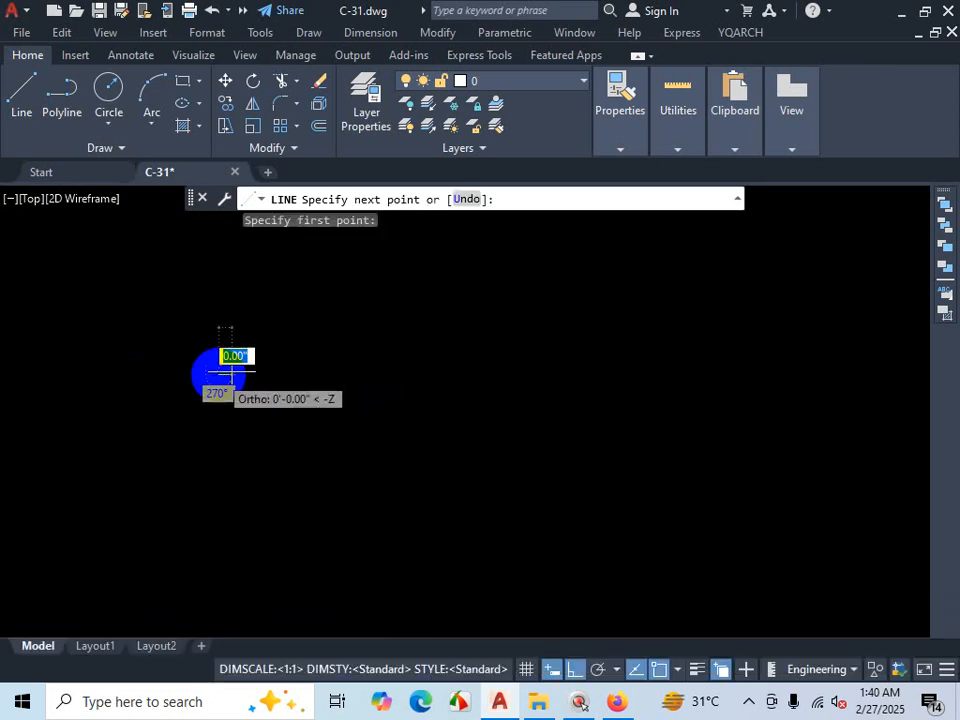
{"action": "type", "text": "39'"}
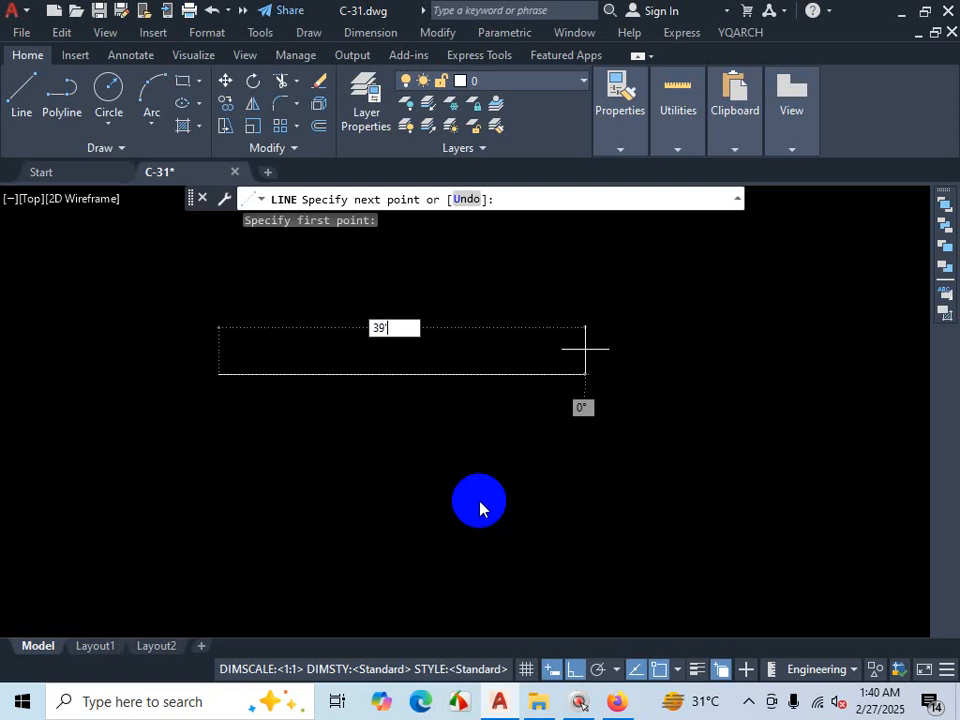
{"action": "key", "text": "space"}
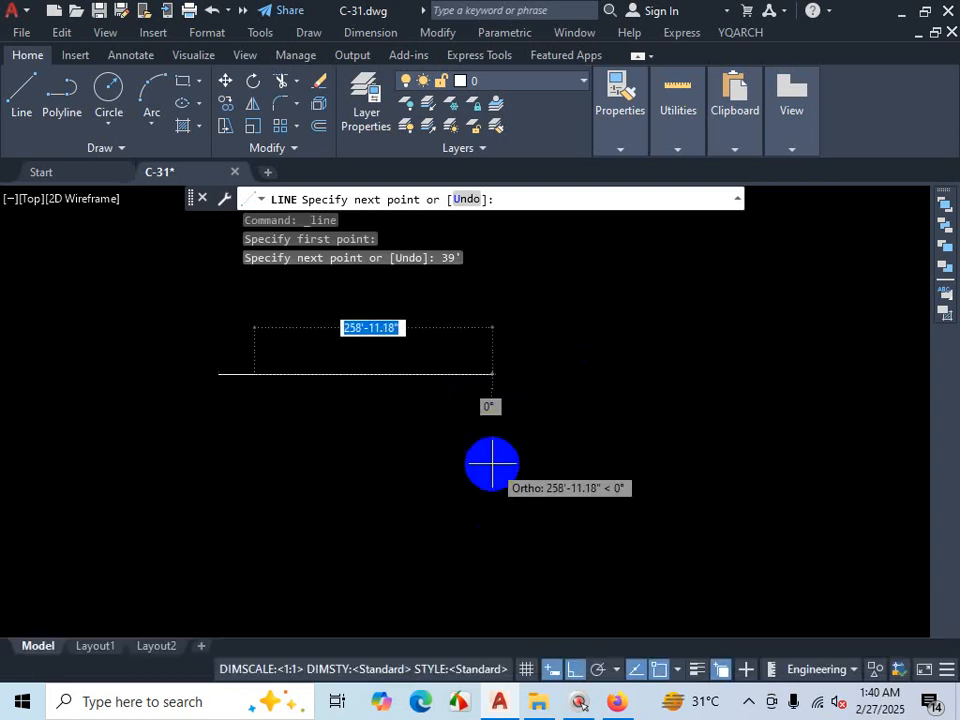
{"action": "scroll", "coordinate": [414, 497], "scroll_direction": "up", "scroll_amount": 3}
{"action": "scroll", "coordinate": [346, 447], "scroll_direction": "up", "scroll_amount": 4}
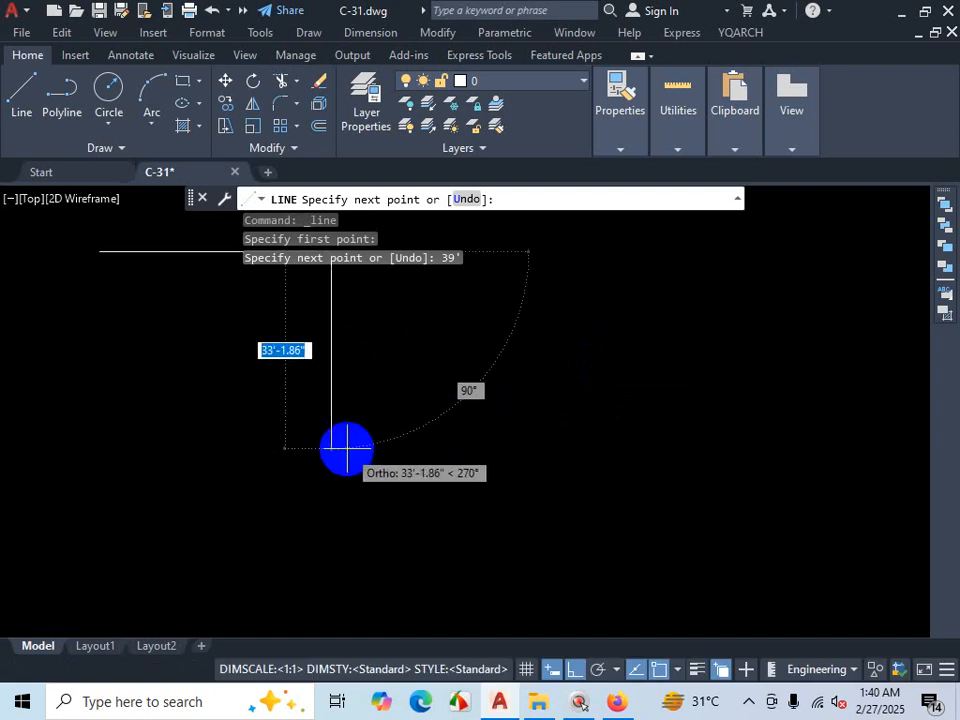
{"action": "scroll", "coordinate": [346, 448], "scroll_direction": "down", "scroll_amount": 6}
{"action": "scroll", "coordinate": [348, 490], "scroll_direction": "up", "scroll_amount": 2}
{"action": "scroll", "coordinate": [354, 520], "scroll_direction": "down", "scroll_amount": 4}
{"action": "scroll", "coordinate": [367, 385], "scroll_direction": "up", "scroll_amount": 4}
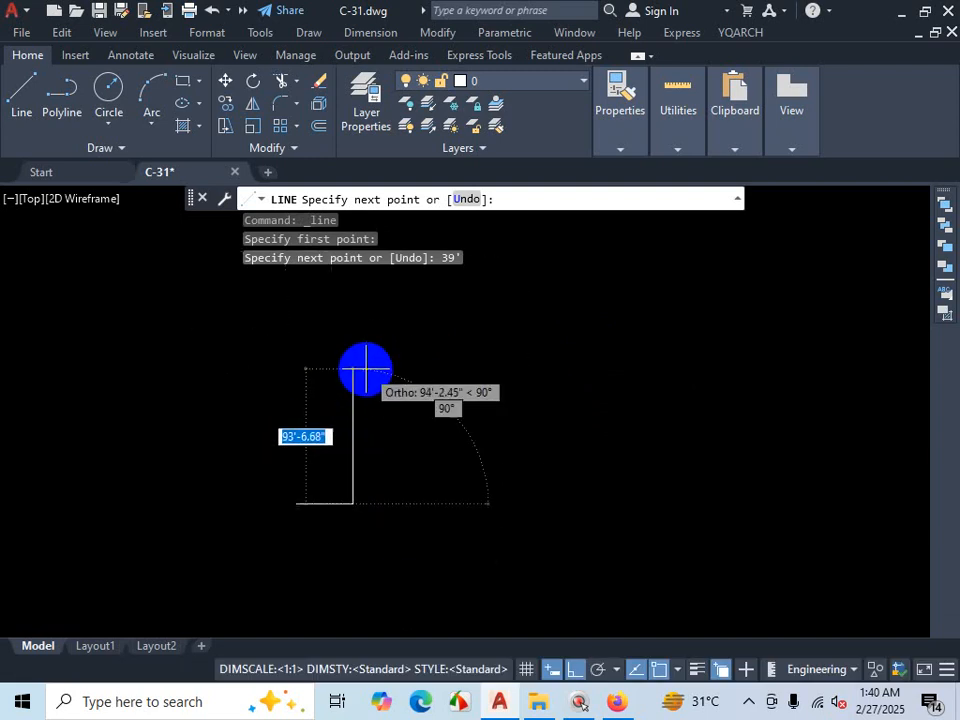
{"action": "scroll", "coordinate": [400, 370], "scroll_direction": "down", "scroll_amount": 1}
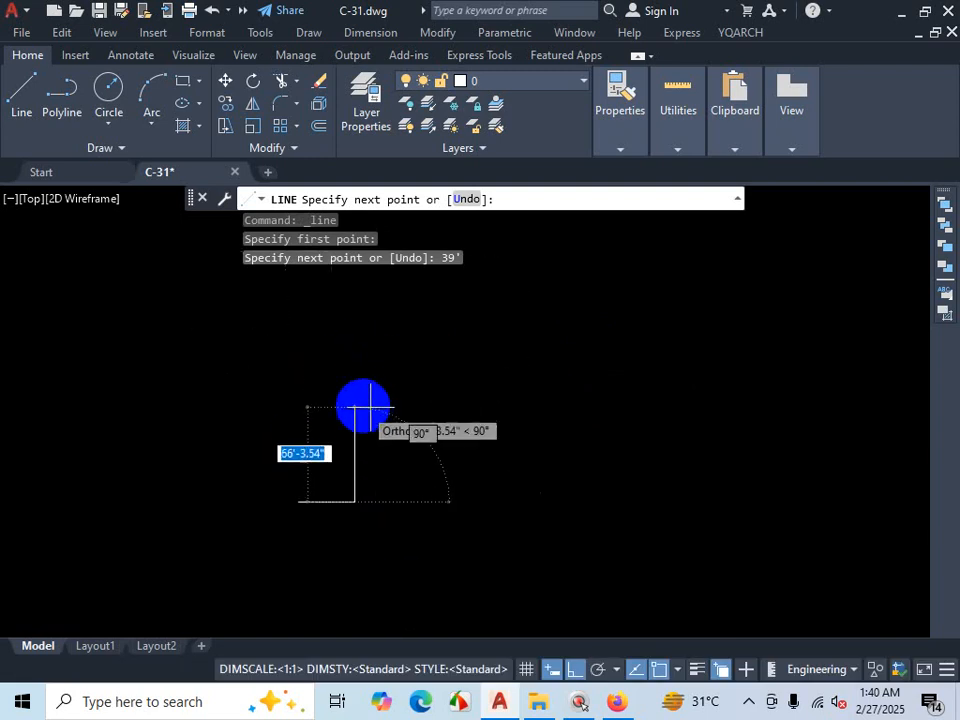
Step: Switch to Firefox to look at the floor plan and its overall dimensions in PLAN-3.pdf, and return to AutoCAD
{"action": "left_click", "coordinate": [616, 706]}
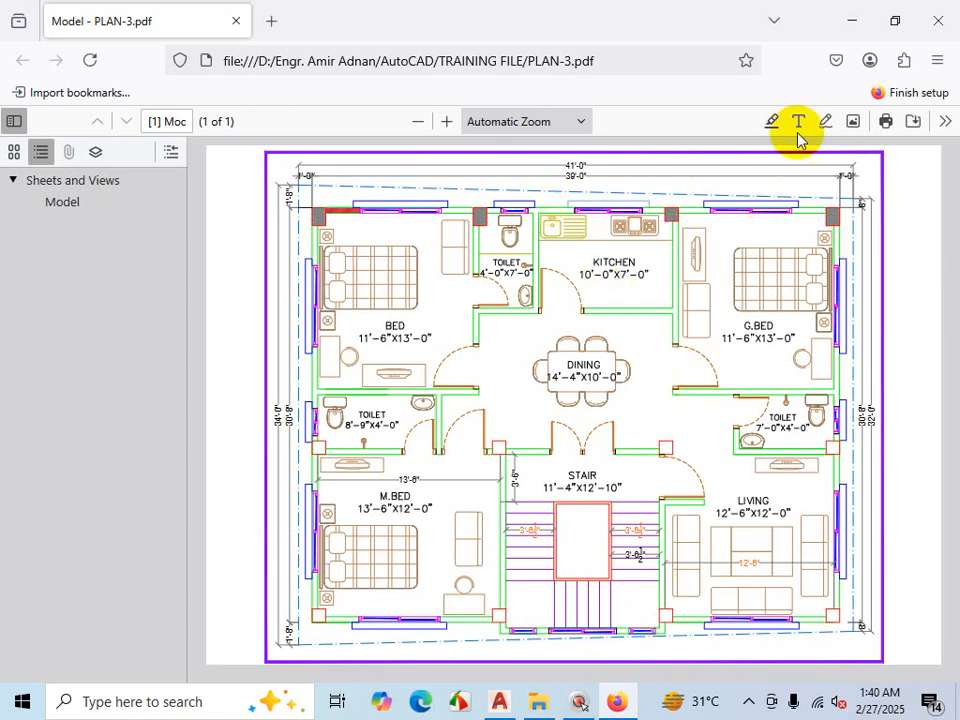
{"action": "left_click", "coordinate": [851, 21]}
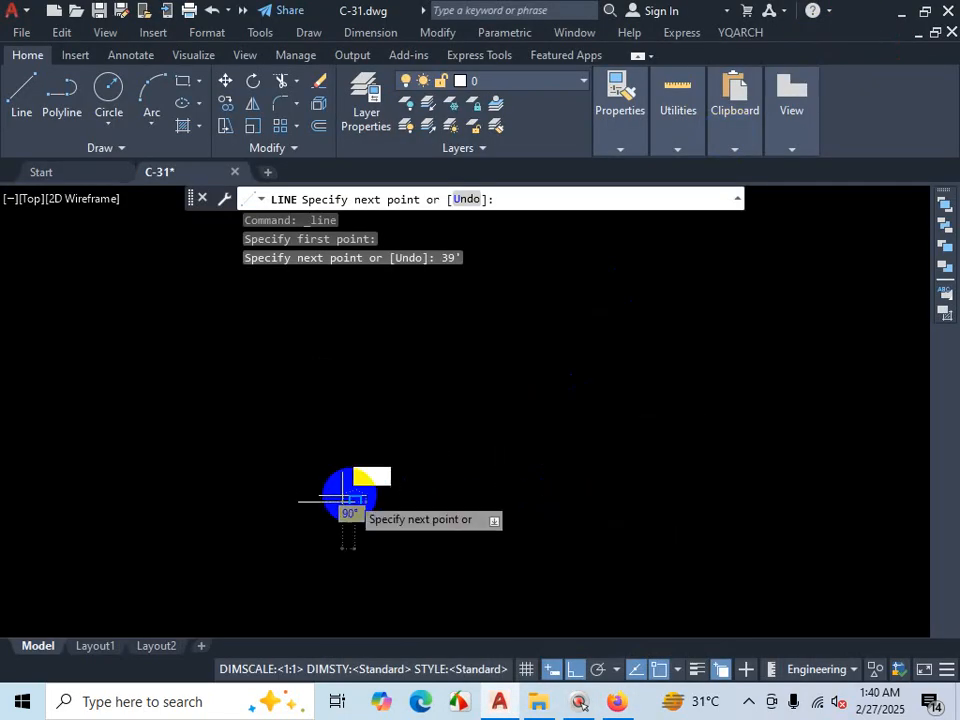
{"action": "scroll", "coordinate": [345, 492], "scroll_direction": "up", "scroll_amount": 5}
{"action": "scroll", "coordinate": [404, 298], "scroll_direction": "down", "scroll_amount": 2}
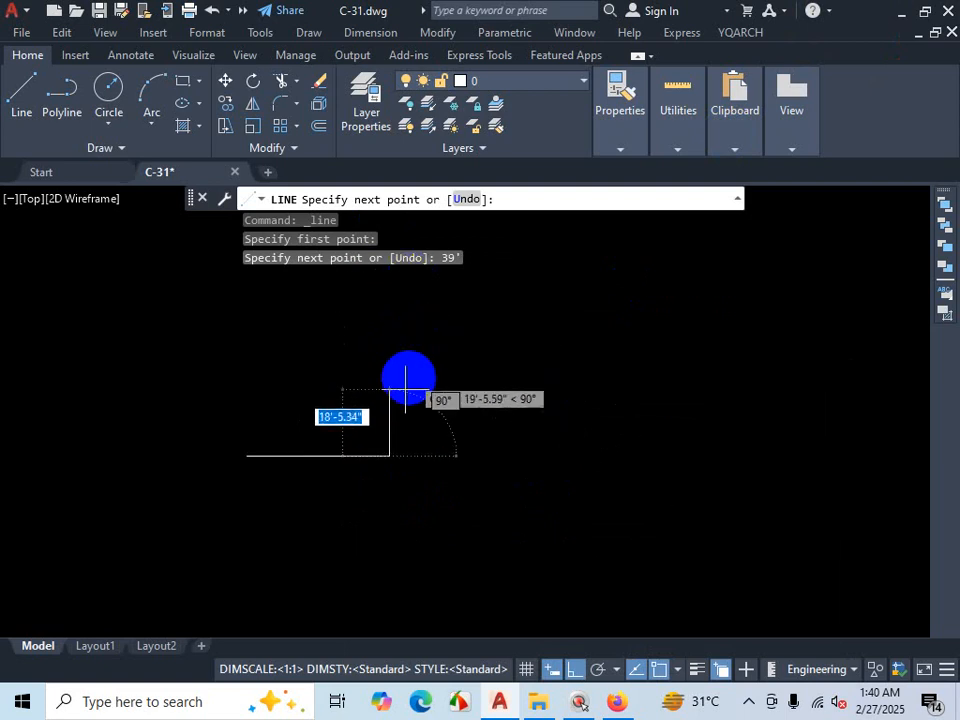
{"action": "scroll", "coordinate": [395, 388], "scroll_direction": "down", "scroll_amount": 4}
{"action": "scroll", "coordinate": [387, 355], "scroll_direction": "up", "scroll_amount": 4}
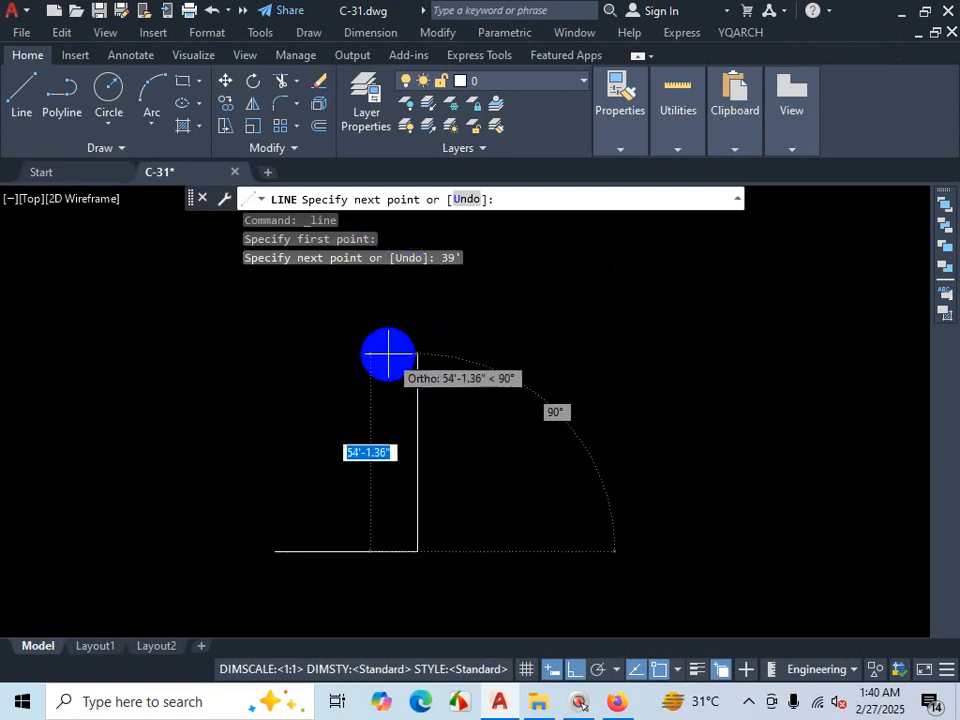
{"action": "scroll", "coordinate": [390, 360], "scroll_direction": "down", "scroll_amount": 4}
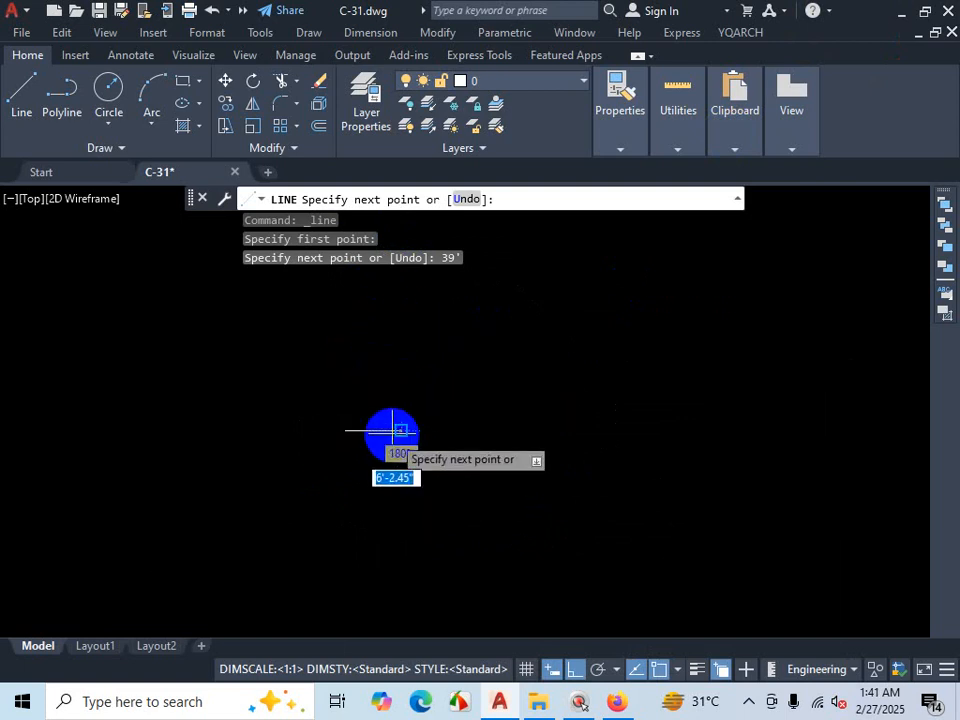
{"action": "scroll", "coordinate": [392, 431], "scroll_direction": "up", "scroll_amount": 3}
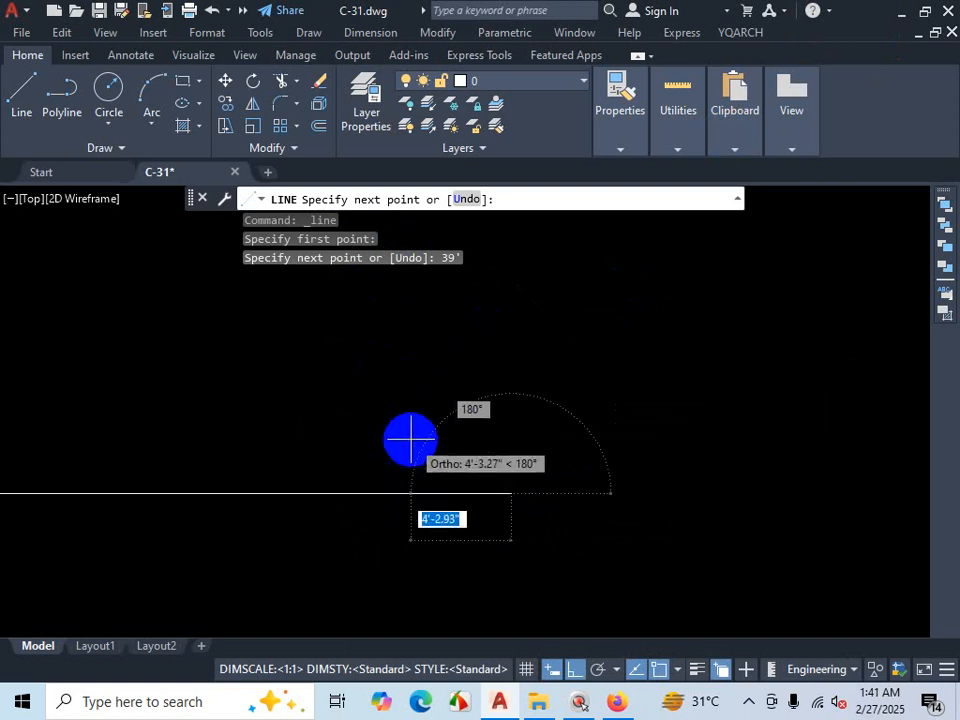
{"action": "scroll", "coordinate": [455, 442], "scroll_direction": "down", "scroll_amount": 4}
{"action": "scroll", "coordinate": [485, 442], "scroll_direction": "up", "scroll_amount": 4}
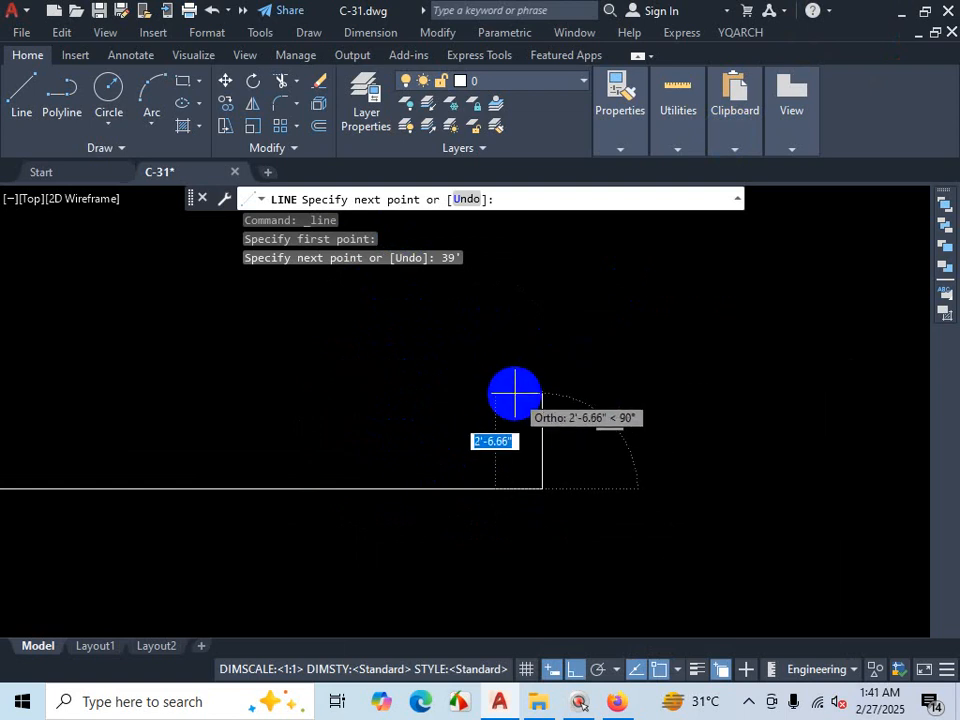
{"action": "scroll", "coordinate": [515, 395], "scroll_direction": "up", "scroll_amount": 2}
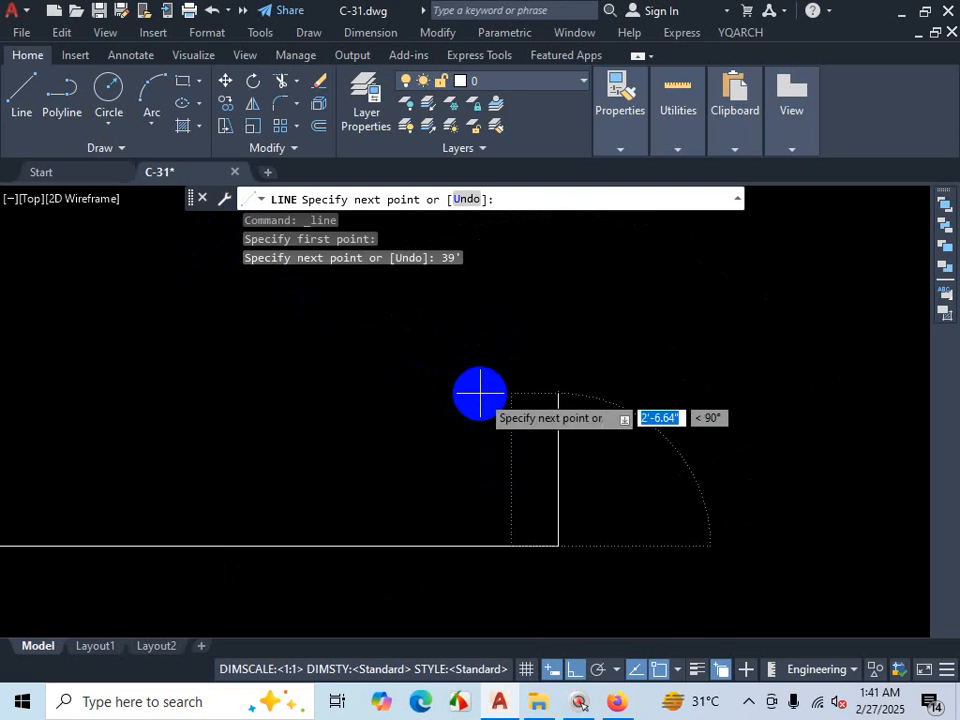
{"action": "middle_click_drag", "start_coordinate": [480, 394], "coordinate": [807, 379]}
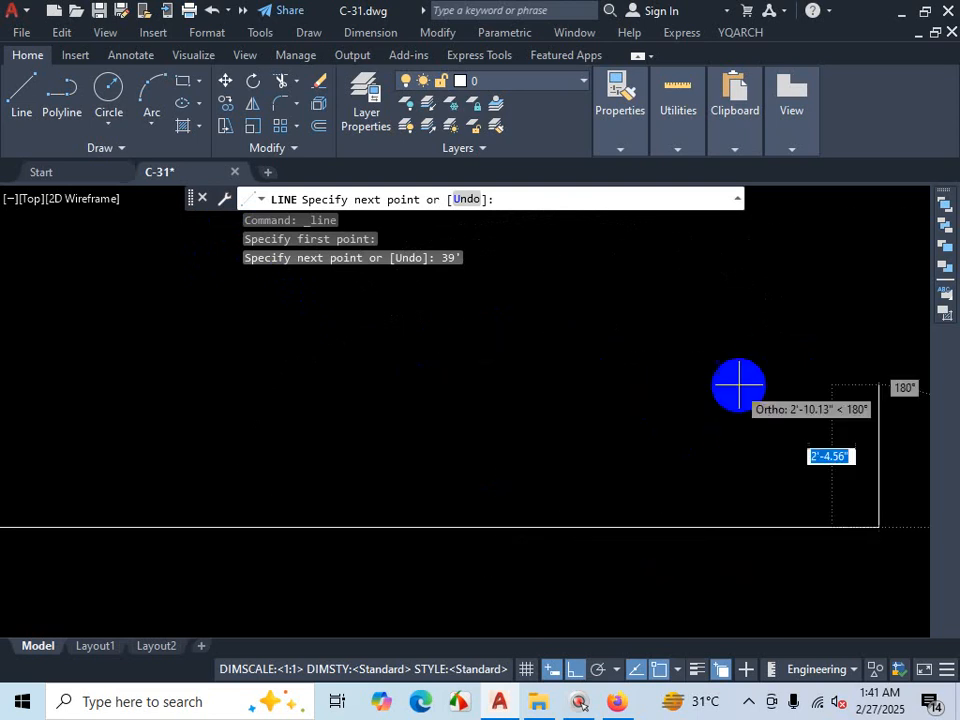
{"action": "scroll", "coordinate": [530, 400], "scroll_direction": "down", "scroll_amount": 7}
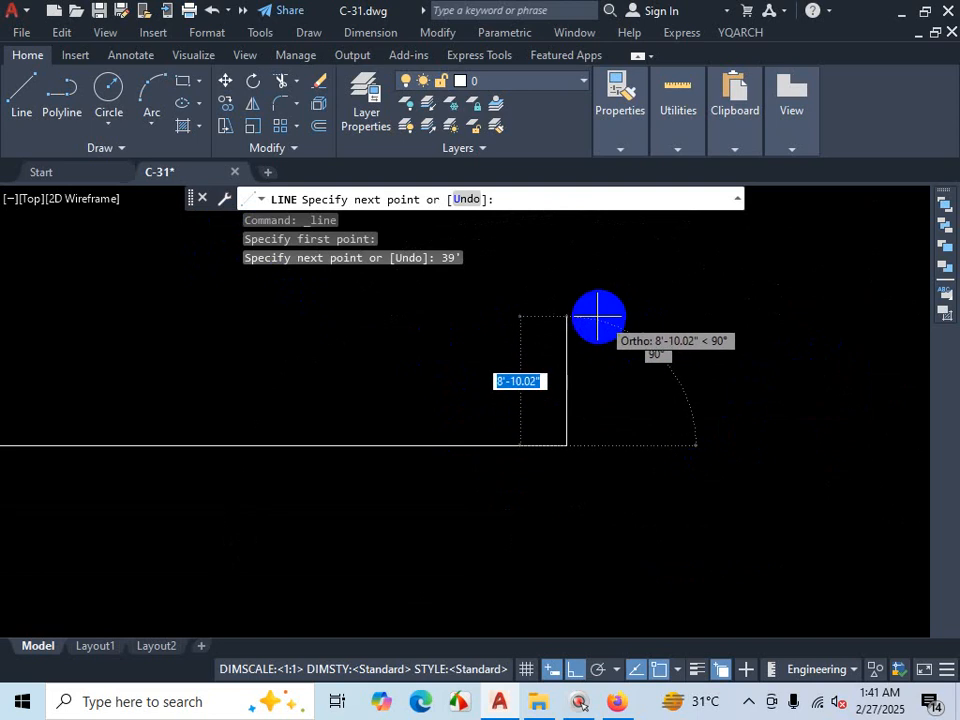
{"action": "scroll", "coordinate": [588, 425], "scroll_direction": "down", "scroll_amount": 5}
{"action": "scroll", "coordinate": [552, 362], "scroll_direction": "up", "scroll_amount": 2}
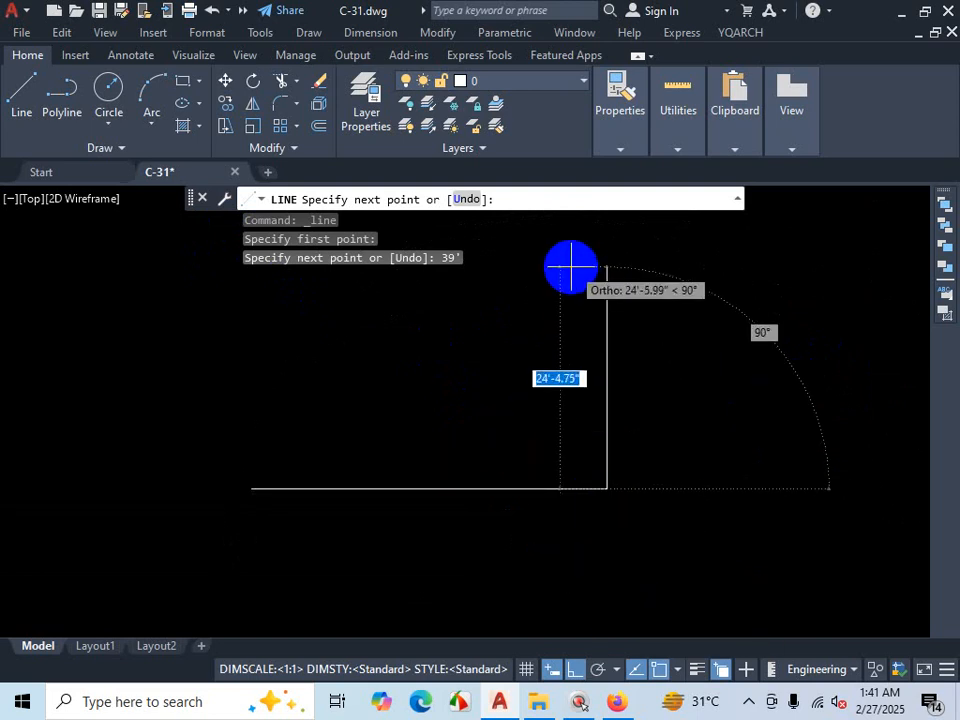
{"action": "scroll", "coordinate": [595, 375], "scroll_direction": "down", "scroll_amount": 4}
{"action": "scroll", "coordinate": [593, 318], "scroll_direction": "up", "scroll_amount": 2}
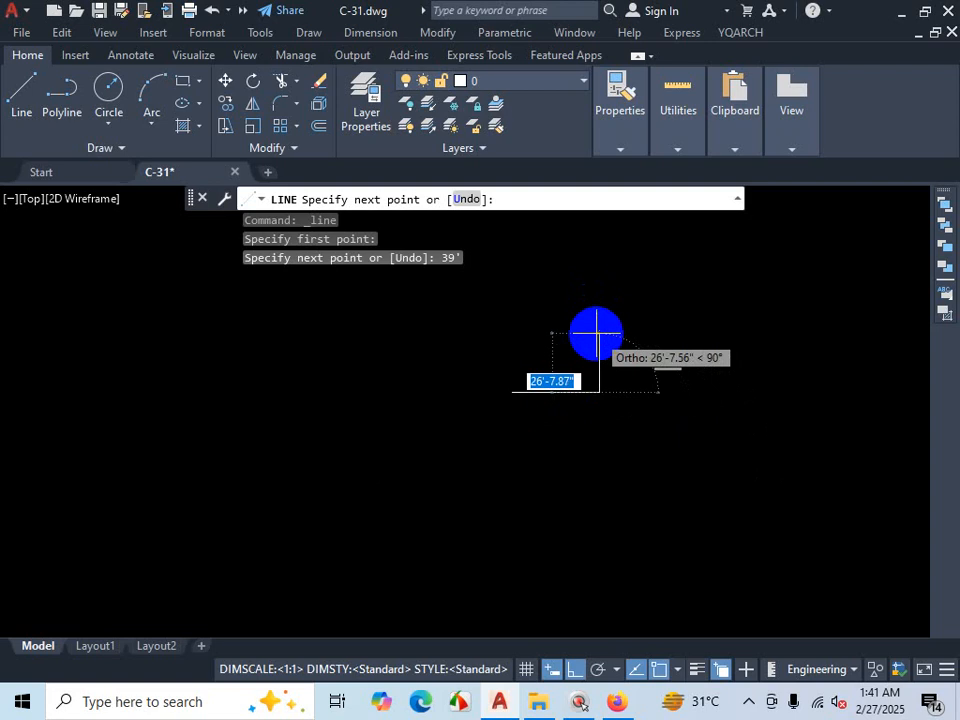
{"action": "scroll", "coordinate": [596, 325], "scroll_direction": "down", "scroll_amount": 2}
{"action": "scroll", "coordinate": [603, 282], "scroll_direction": "up", "scroll_amount": 2}
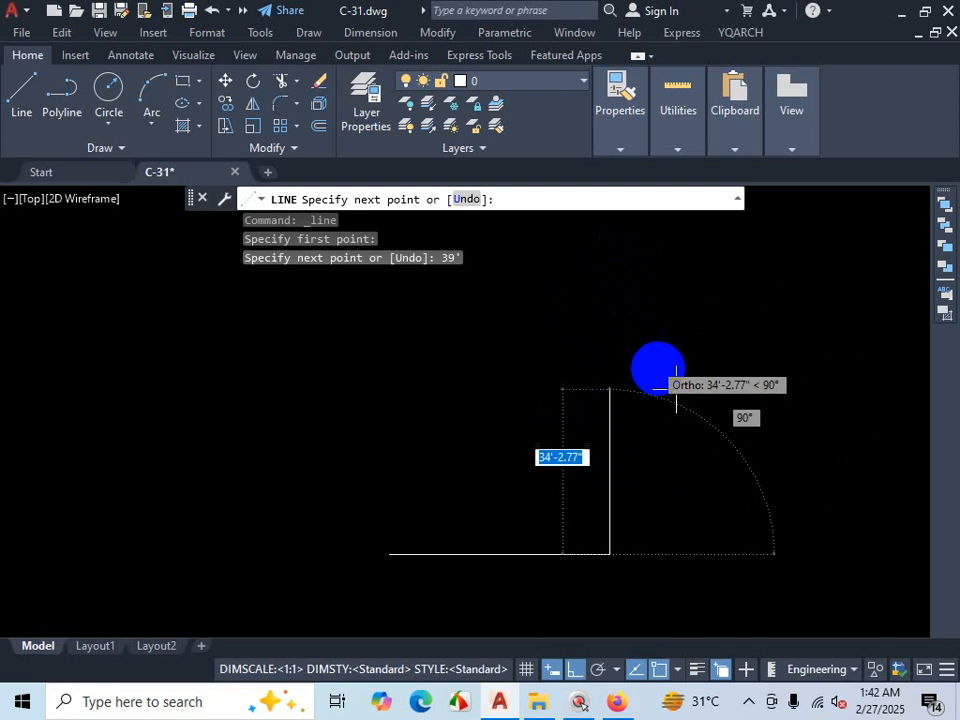
{"action": "left_click", "coordinate": [749, 703]}
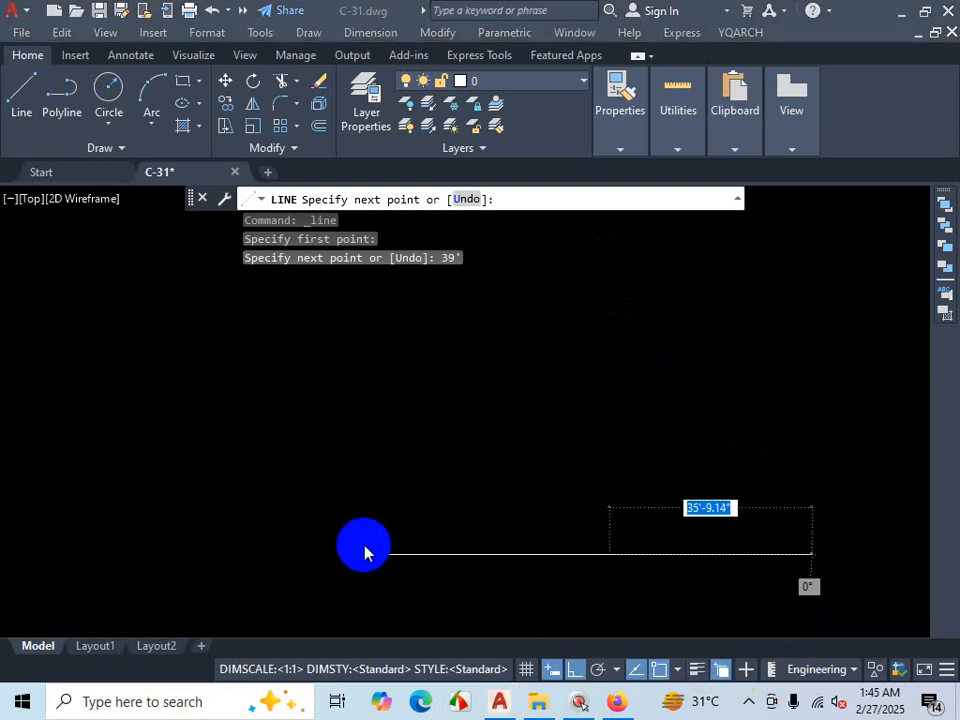
{"action": "key", "text": "Escape"}
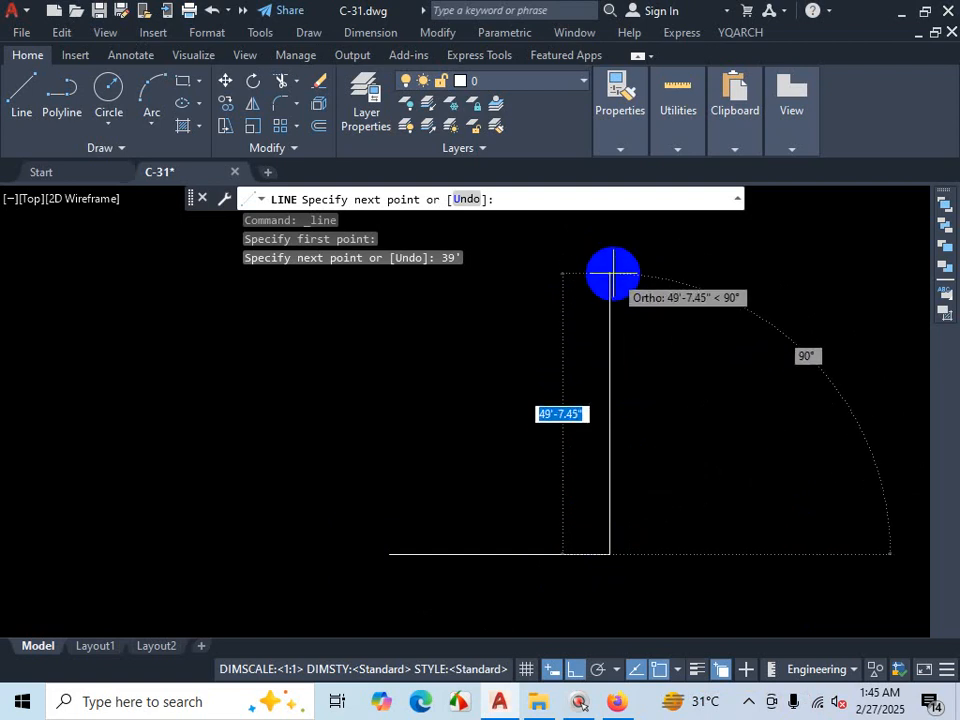
{"action": "key", "text": "ctrl+1"}
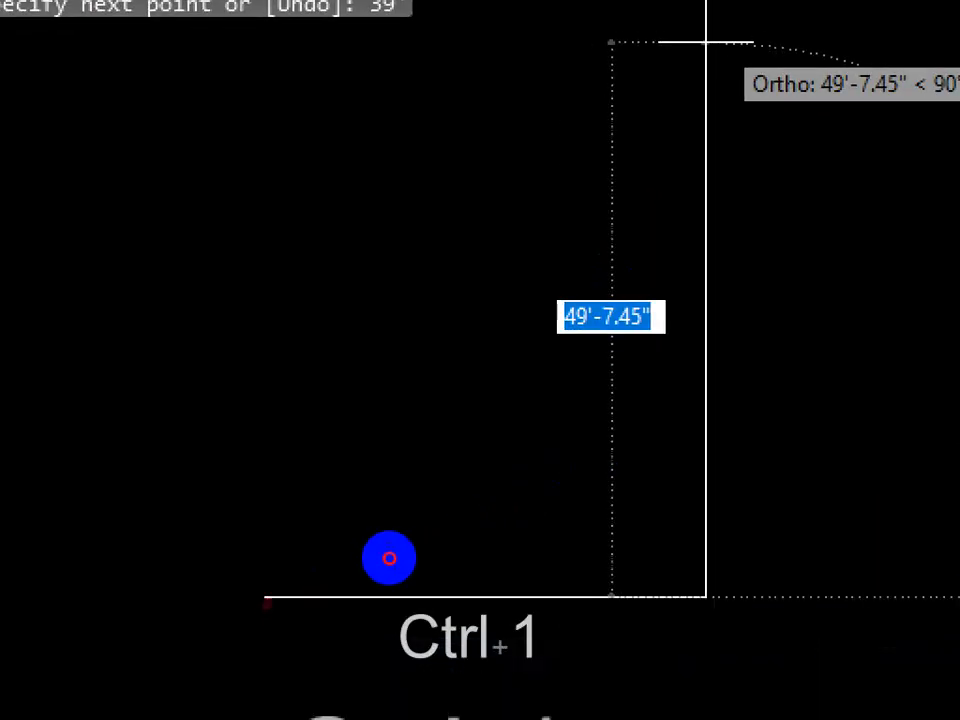
Step: Cancel the unfinished vertical segment and erase the 39' horizontal line
{"action": "key", "text": "Escape"}
{"action": "key", "text": "Escape"}
{"action": "left_click", "coordinate": [676, 469]}
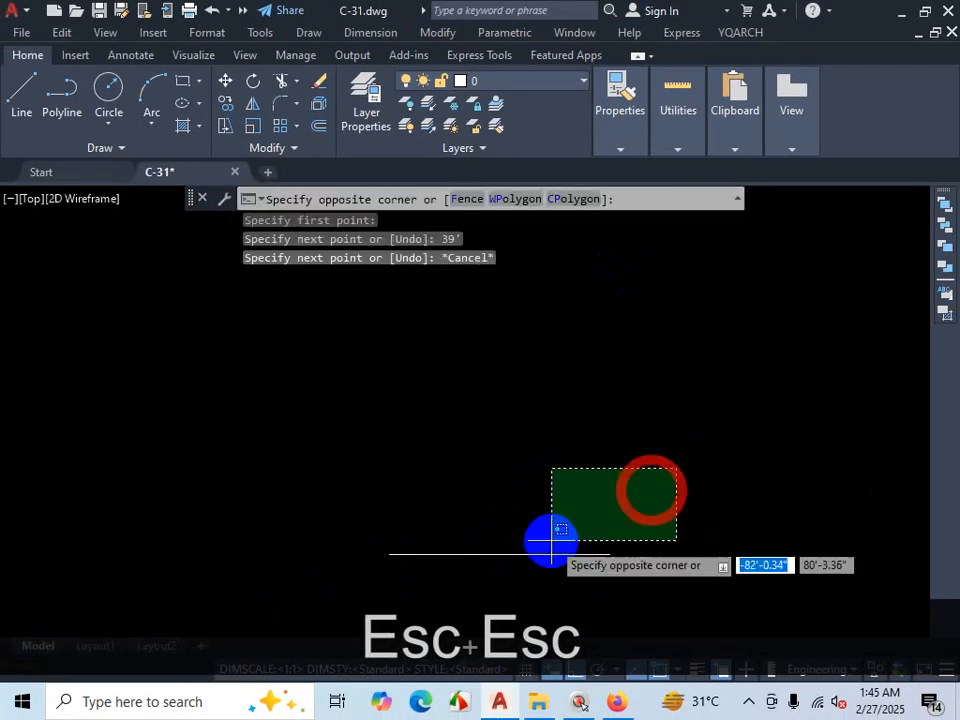
{"action": "left_click", "coordinate": [551, 541]}
{"action": "left_click", "coordinate": [617, 495]}
{"action": "left_click", "coordinate": [542, 579]}
{"action": "key", "text": "Delete"}
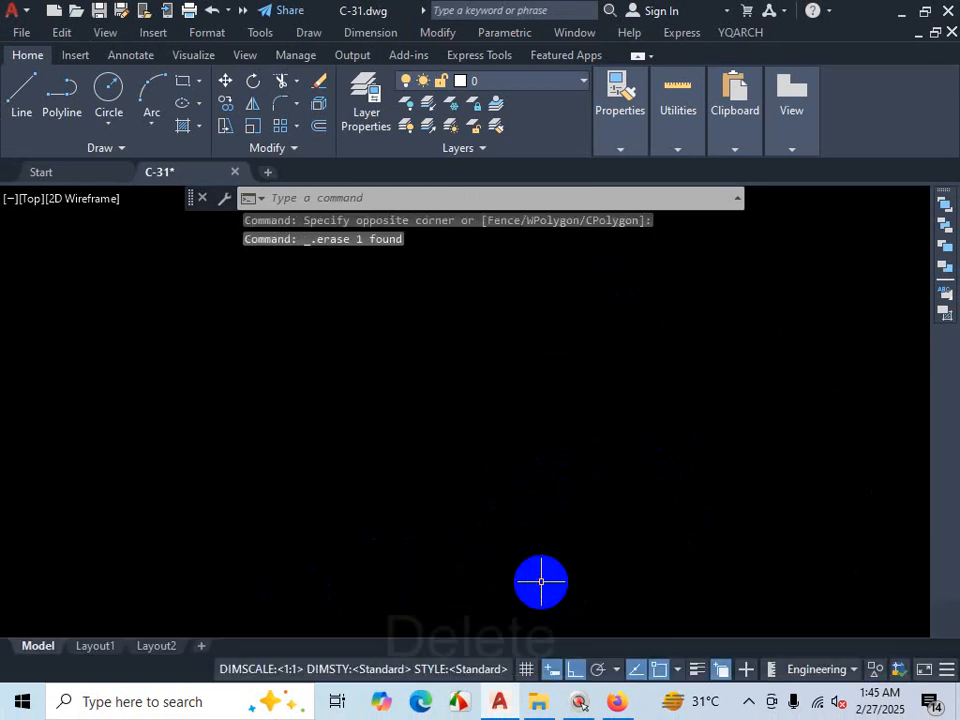
{"action": "scroll", "coordinate": [420, 510], "scroll_direction": "down", "scroll_amount": 5}
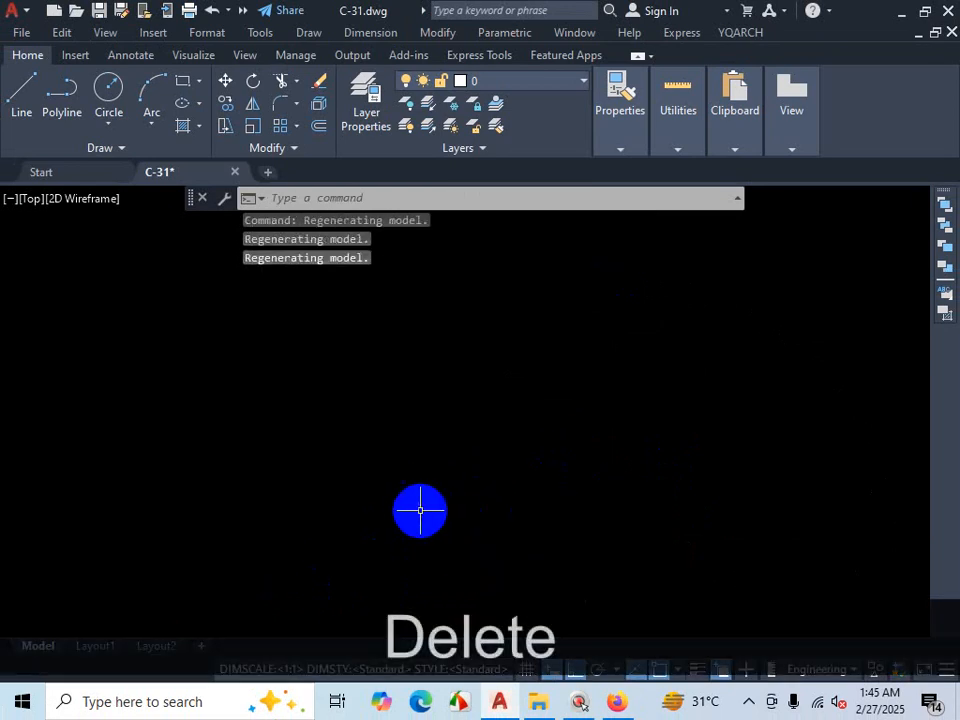
Step: Draw a horizontal line 39' long with the Line command, starting from a freely chosen point
{"action": "left_click", "coordinate": [18, 110]}
{"action": "left_click", "coordinate": [166, 461]}
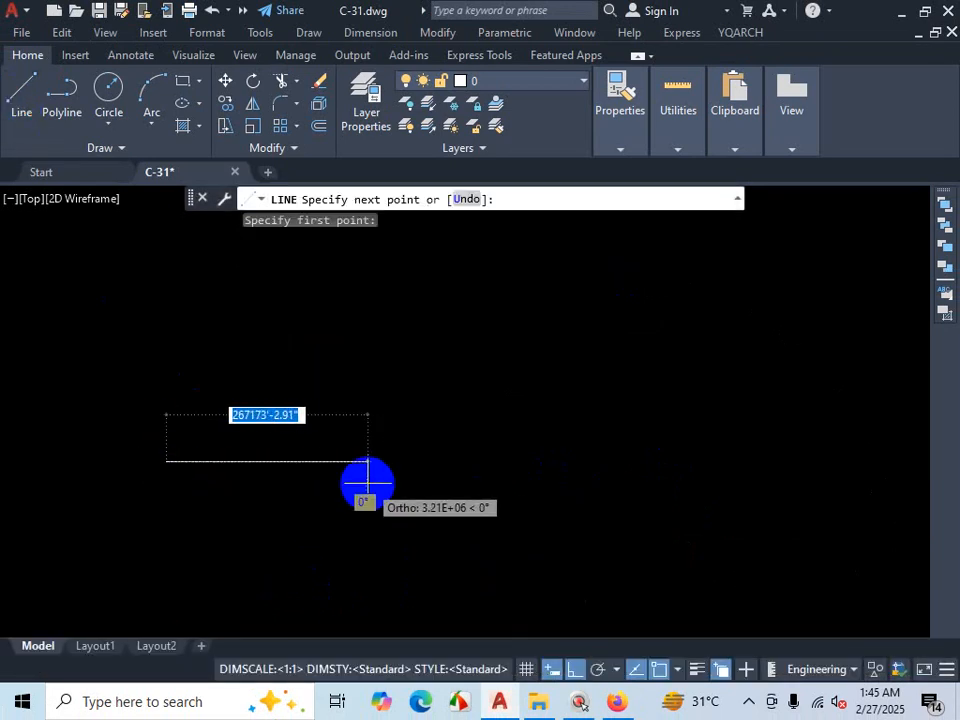
{"action": "type", "text": "39'"}
{"action": "key", "text": "Return"}
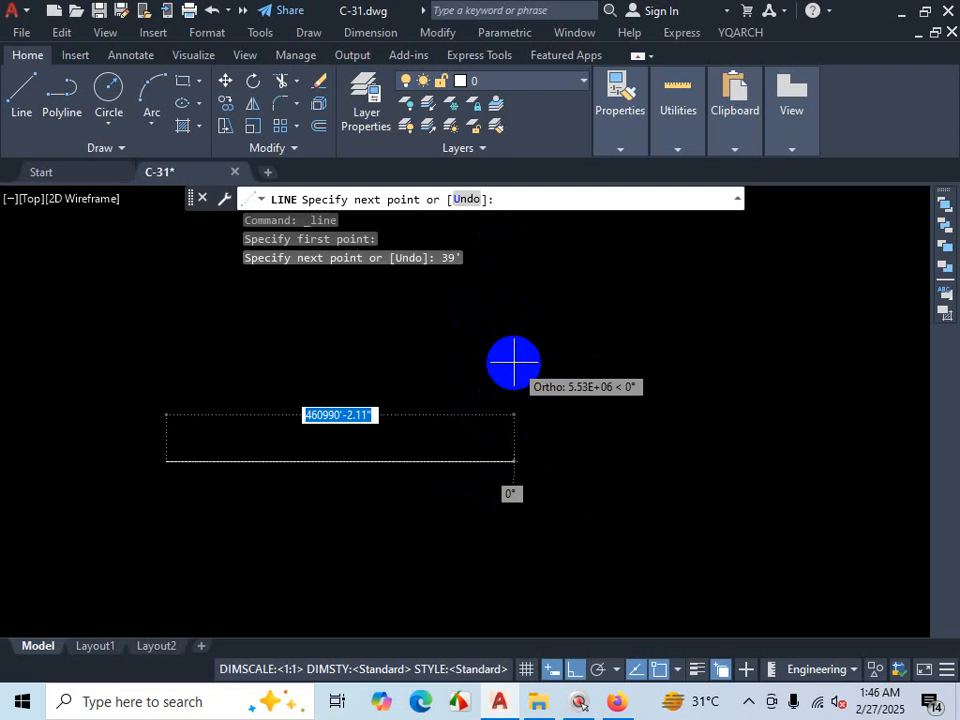
{"action": "key", "text": "ctrl+1"}
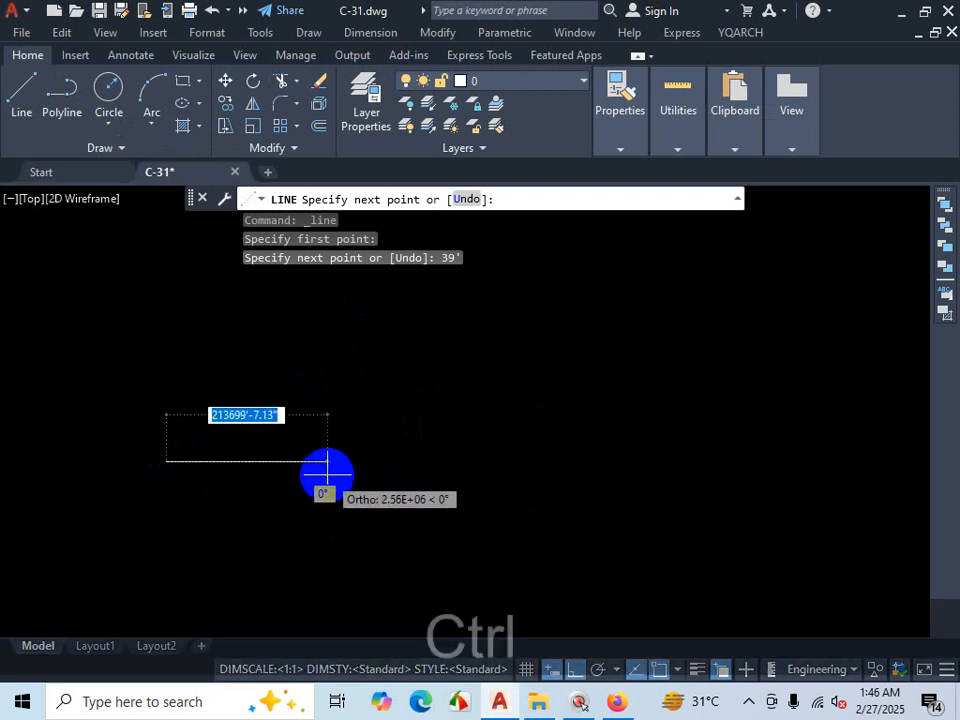
{"action": "key", "text": "ctrl+1"}
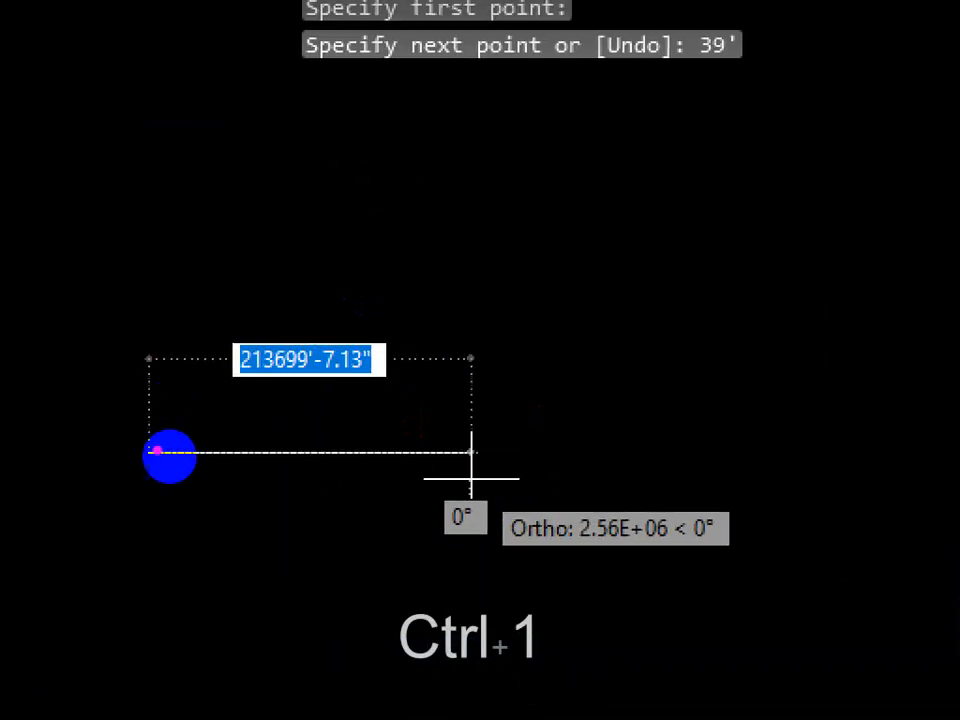
{"action": "key", "text": "Escape"}
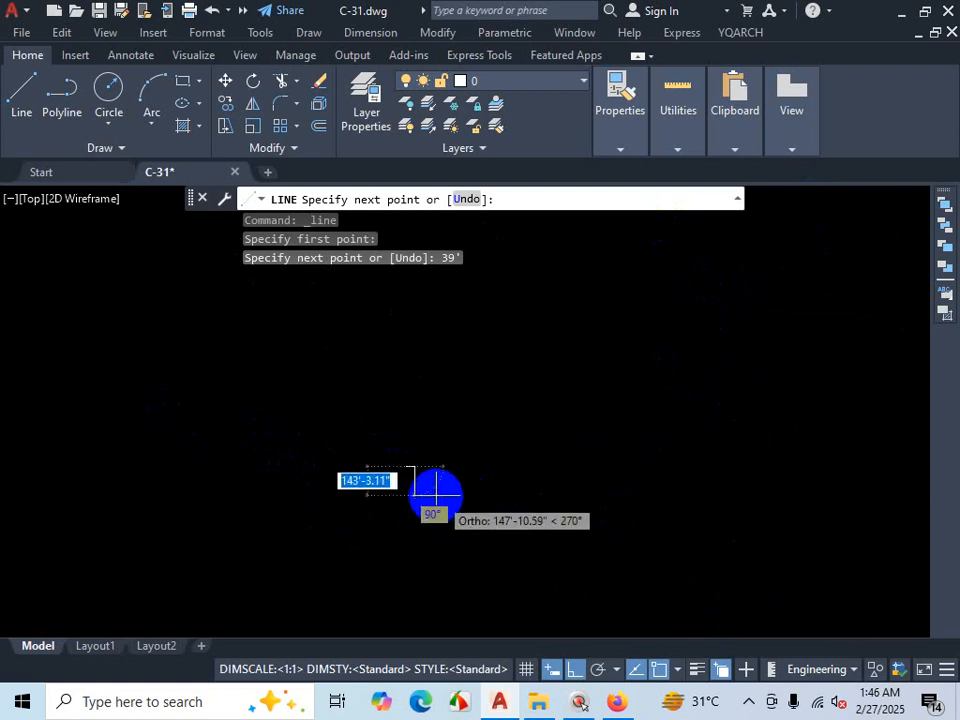
Step: Examine the 39' line at different zoom levels, and end the Line command without adding a vertical segment
{"action": "scroll", "coordinate": [434, 492], "scroll_direction": "up", "scroll_amount": 6}
{"action": "scroll", "coordinate": [441, 497], "scroll_direction": "down", "scroll_amount": 4}
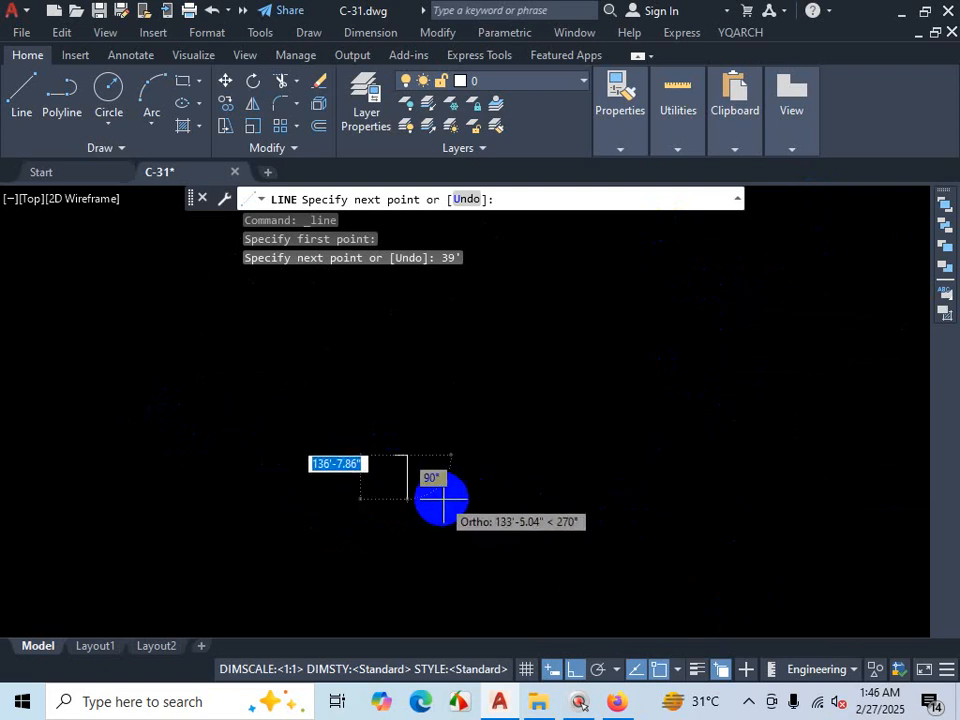
{"action": "scroll", "coordinate": [410, 302], "scroll_direction": "up", "scroll_amount": 4}
{"action": "scroll", "coordinate": [465, 420], "scroll_direction": "down", "scroll_amount": 7}
{"action": "scroll", "coordinate": [465, 400], "scroll_direction": "up", "scroll_amount": 4}
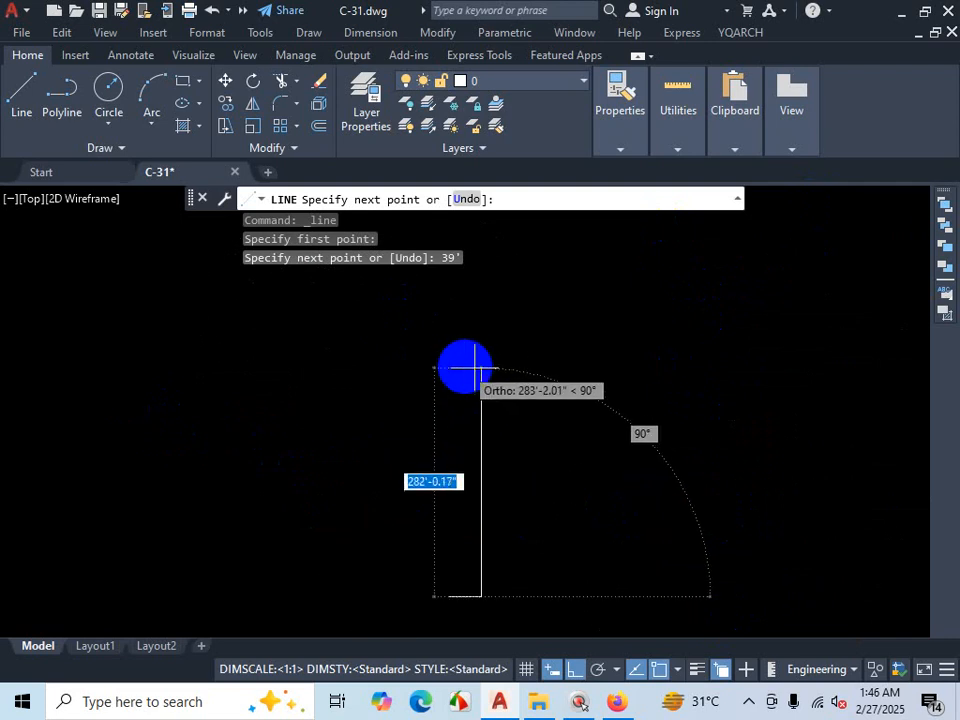
{"action": "scroll", "coordinate": [506, 358], "scroll_direction": "down", "scroll_amount": 4}
{"action": "scroll", "coordinate": [521, 392], "scroll_direction": "up", "scroll_amount": 2}
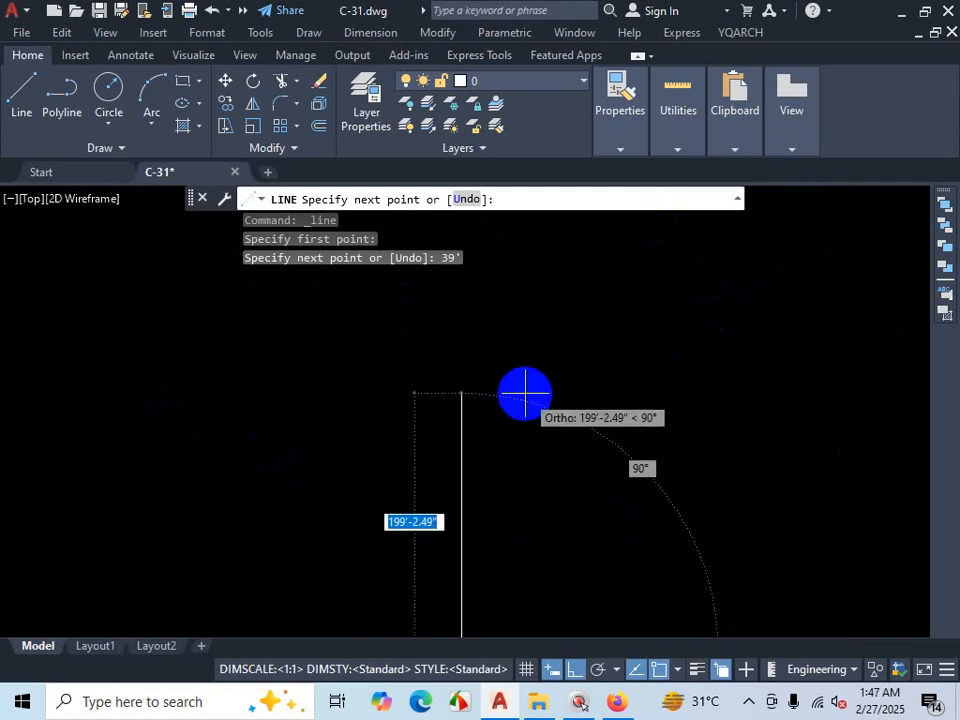
{"action": "key", "text": "Escape"}
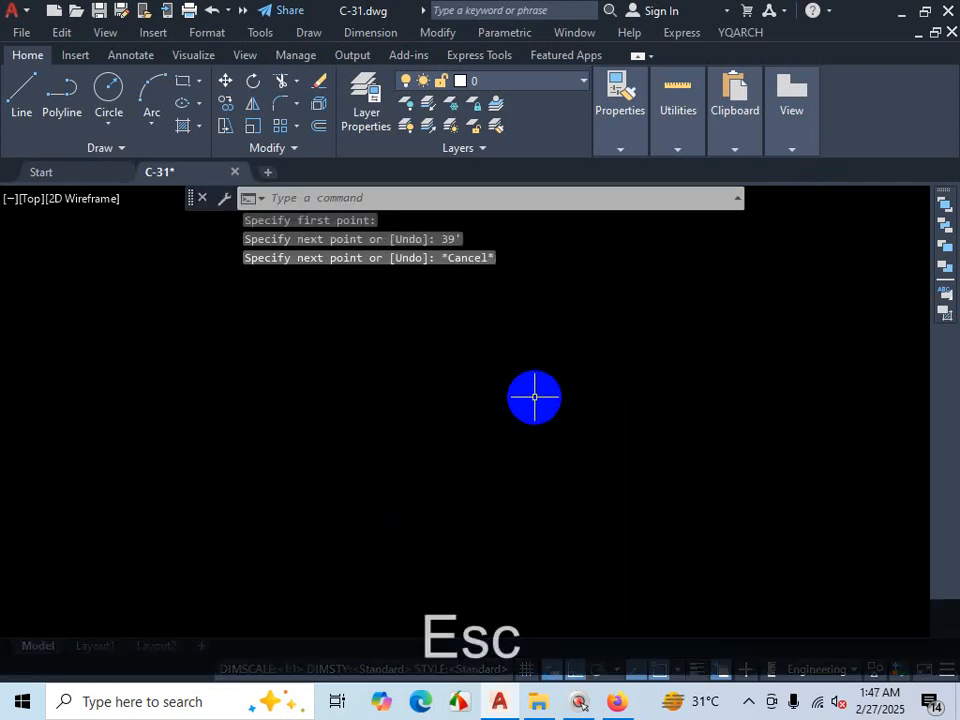
Step: Fit the whole drawing in the view with the Zoom command's All option
{"action": "type", "text": "z"}
{"action": "key", "text": "Return"}
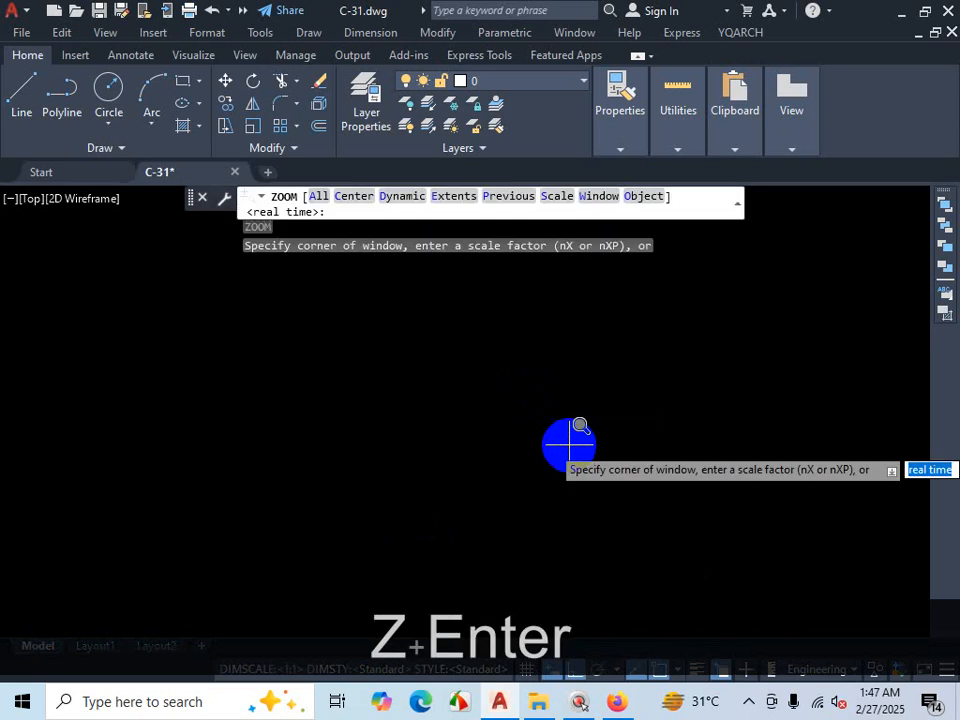
{"action": "type", "text": "a"}
{"action": "key", "text": "Return"}
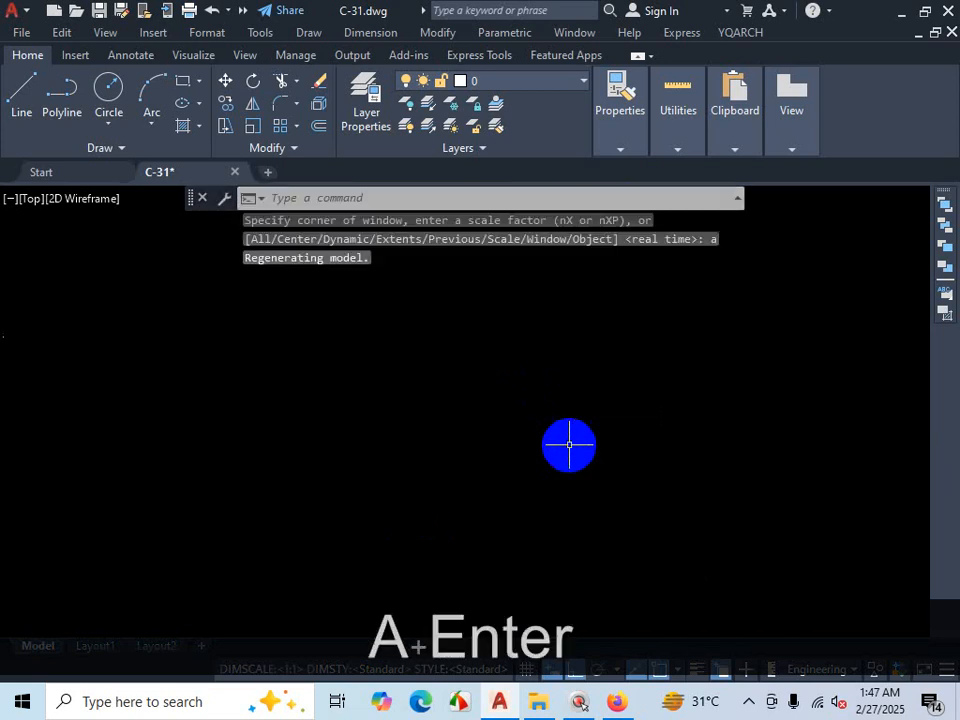
{"action": "left_click", "coordinate": [749, 702]}
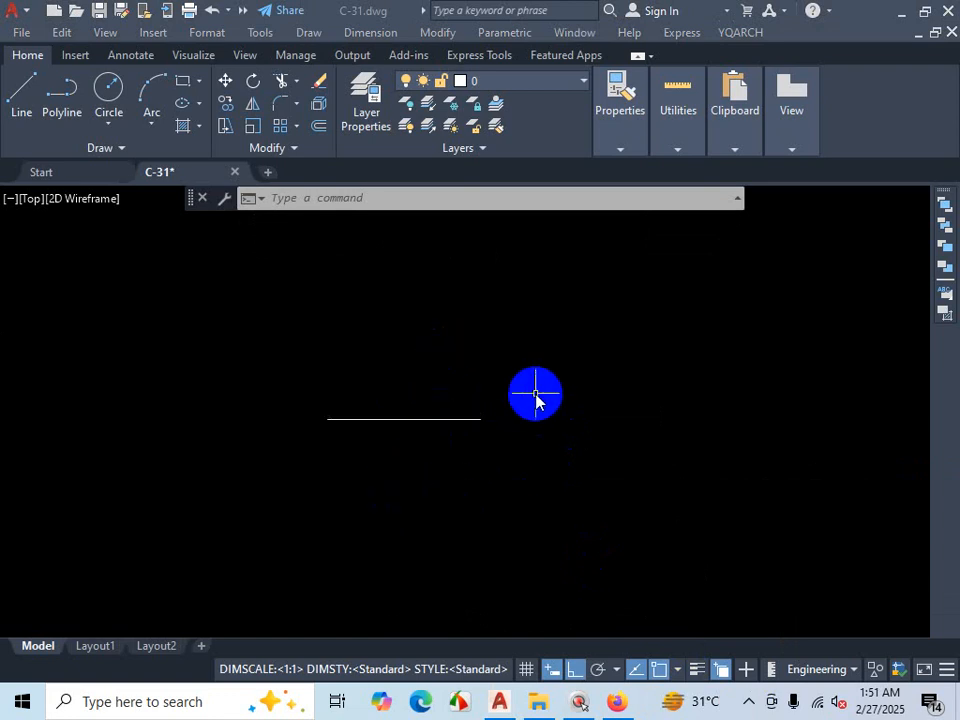
Step: Erase the 39' horizontal line from the drawing
{"action": "left_click", "coordinate": [533, 356]}
{"action": "key", "text": "Escape"}
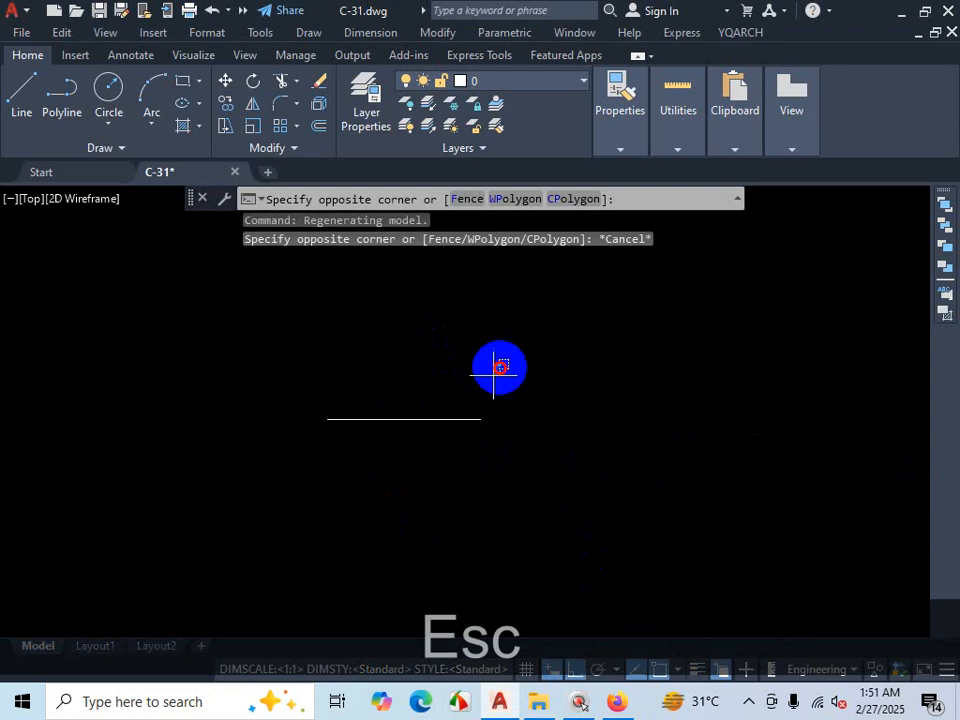
{"action": "left_click", "coordinate": [497, 368]}
{"action": "left_click", "coordinate": [407, 467]}
{"action": "key", "text": "Delete"}
{"action": "type", "text": "l"}
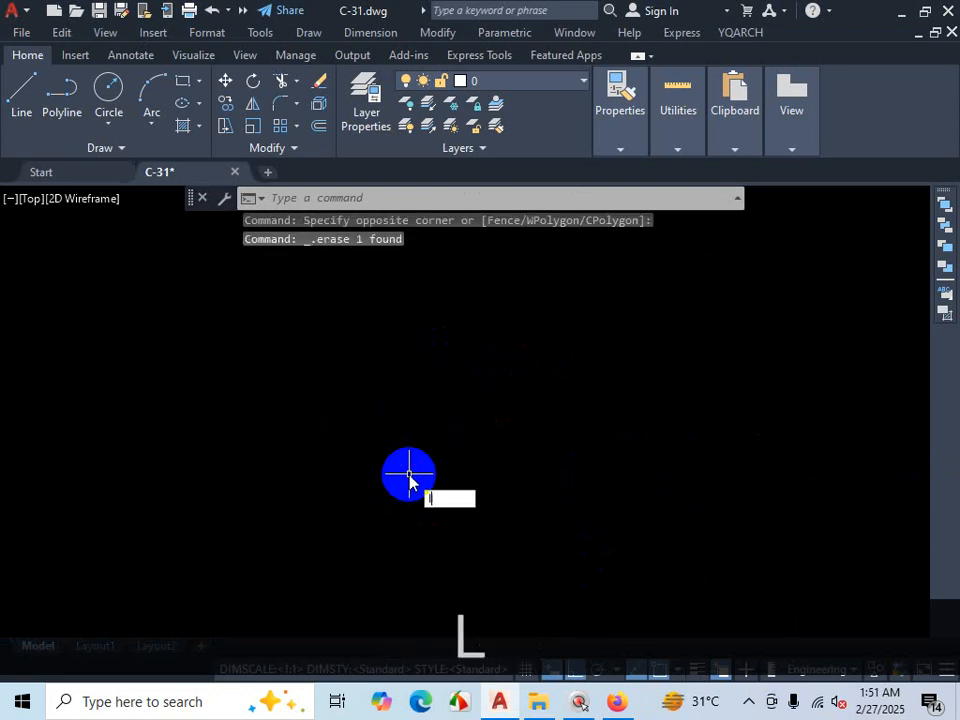
{"action": "key", "text": "Return"}
{"action": "type", "text": "0"}
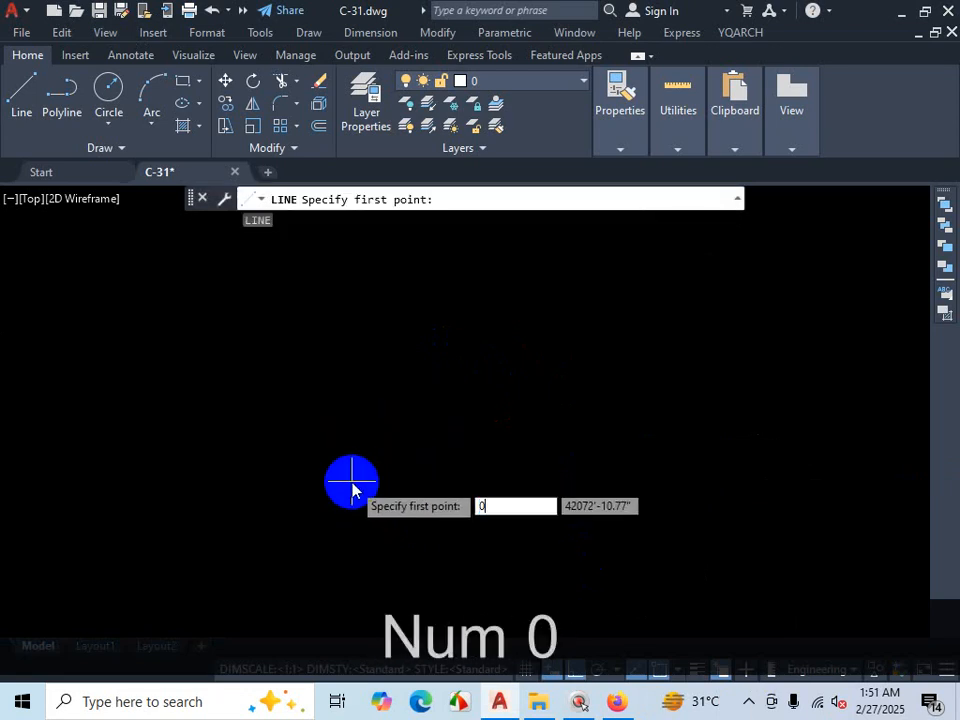
{"action": "key", "text": "Tab"}
{"action": "type", "text": "0"}
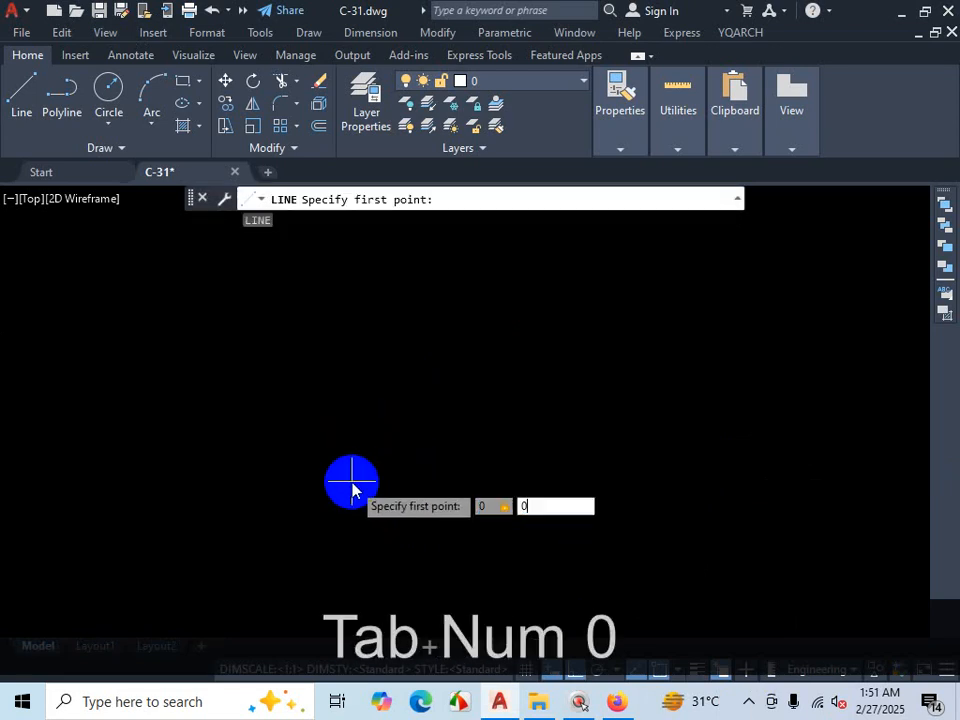
{"action": "key", "text": "Return"}
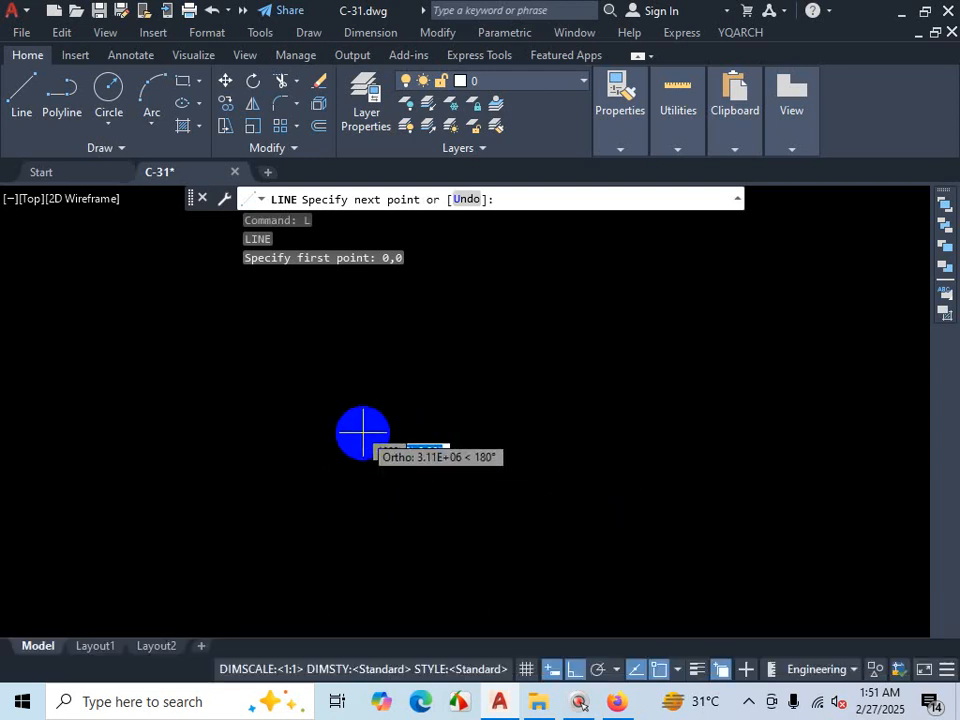
{"action": "key", "text": "Escape"}
{"action": "key", "text": "Escape"}
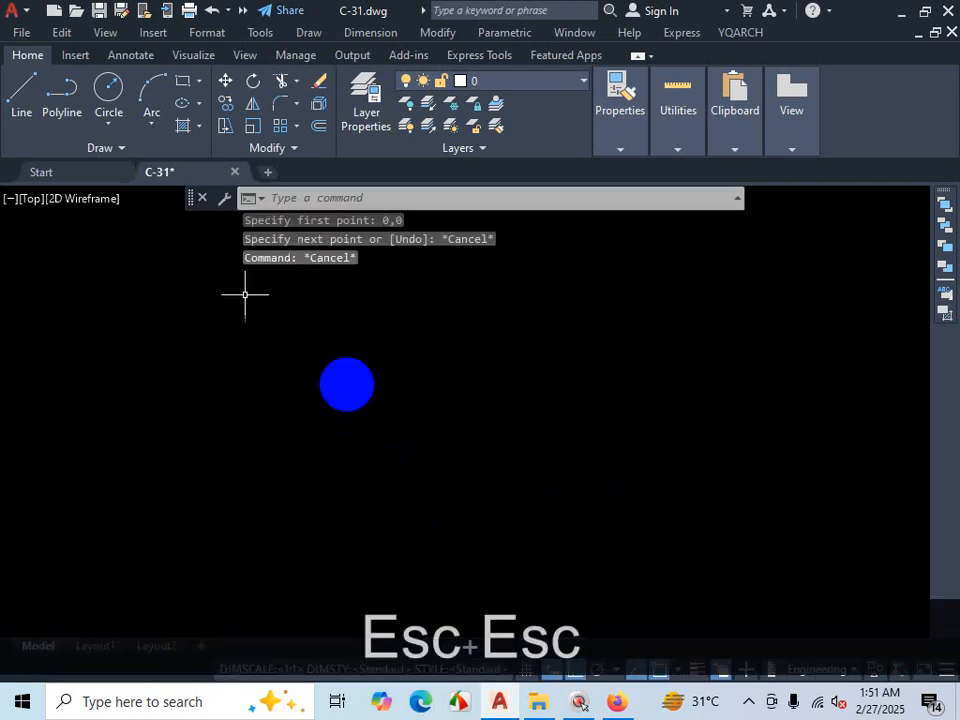
{"action": "left_click", "coordinate": [24, 100]}
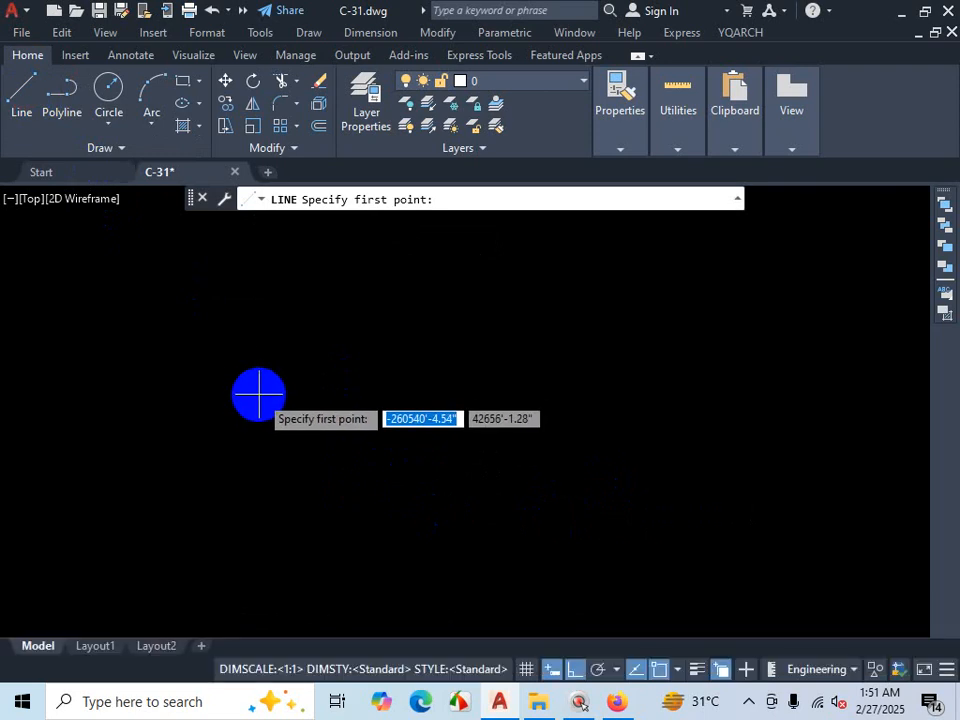
{"action": "type", "text": "0"}
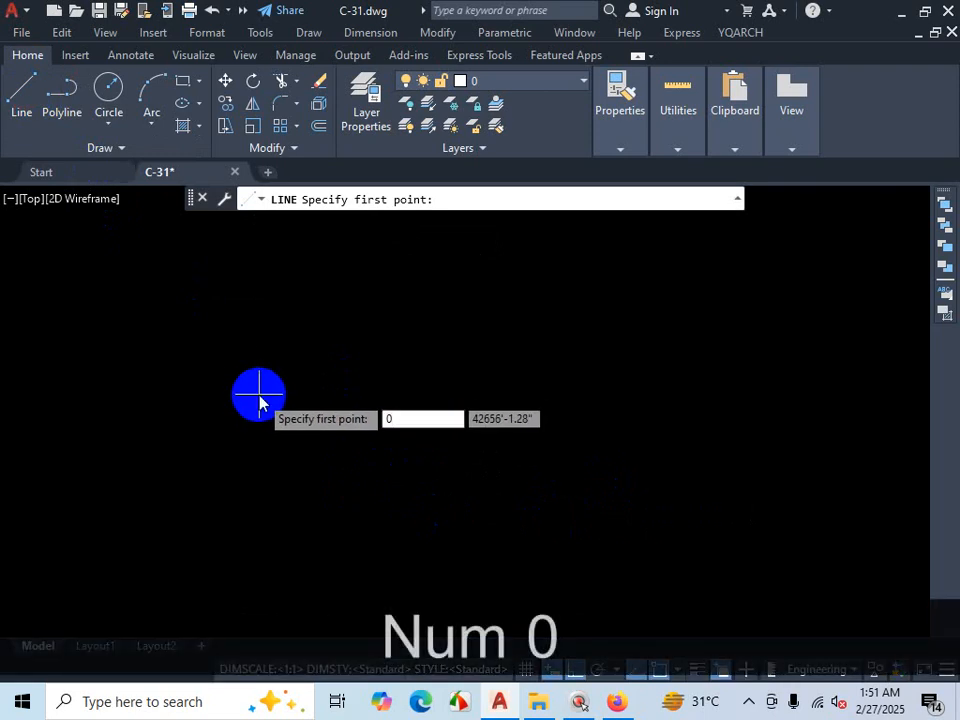
{"action": "key", "text": "Tab"}
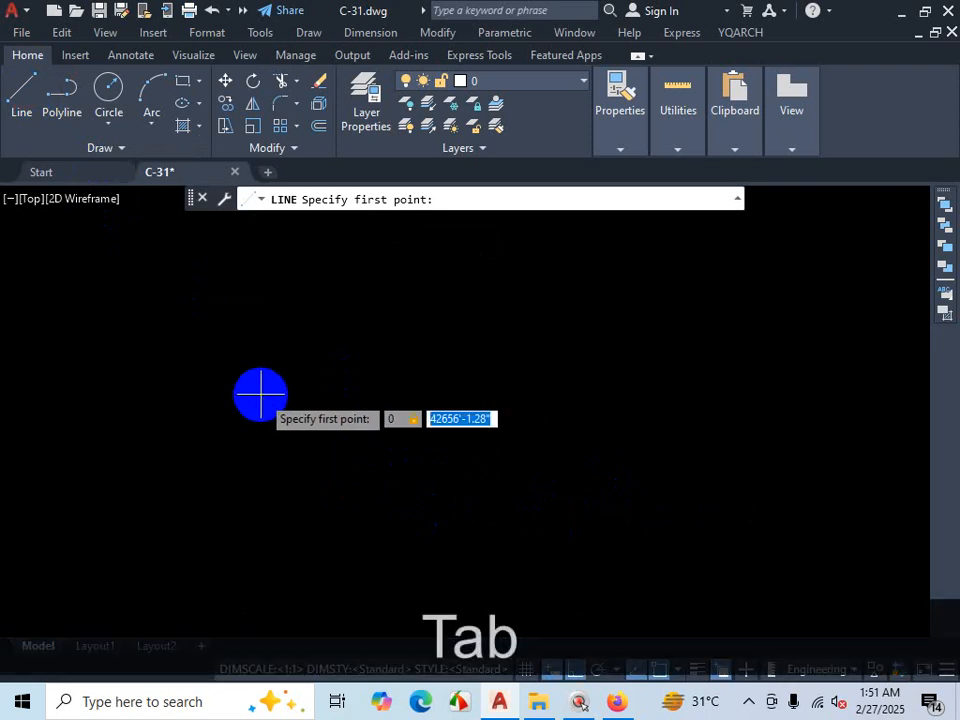
{"action": "type", "text": "0"}
{"action": "key", "text": "Return"}
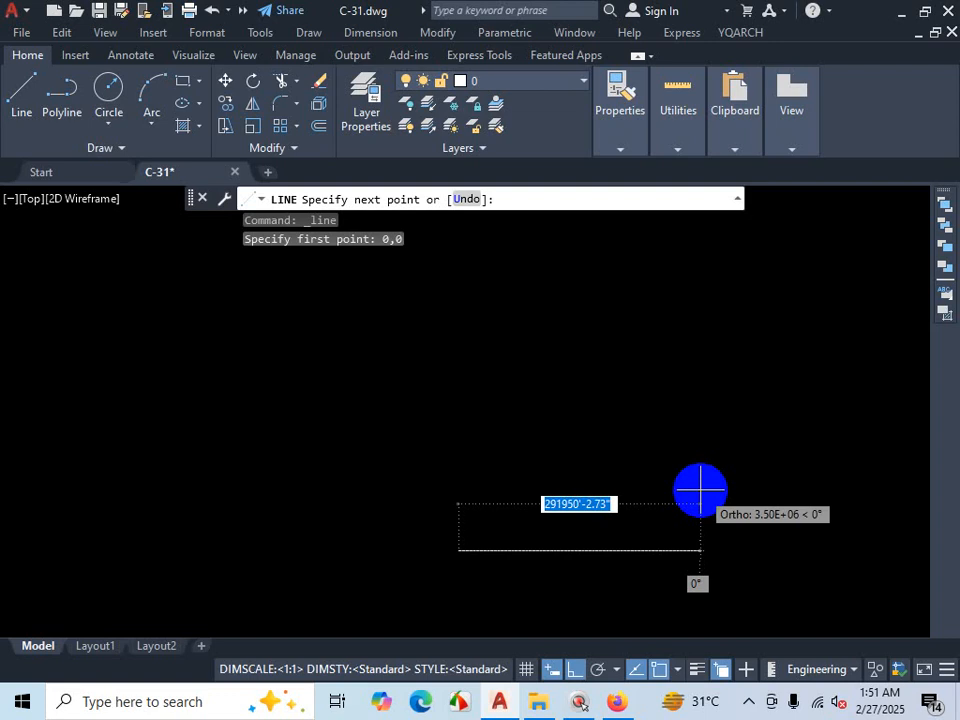
{"action": "key", "text": "Escape"}
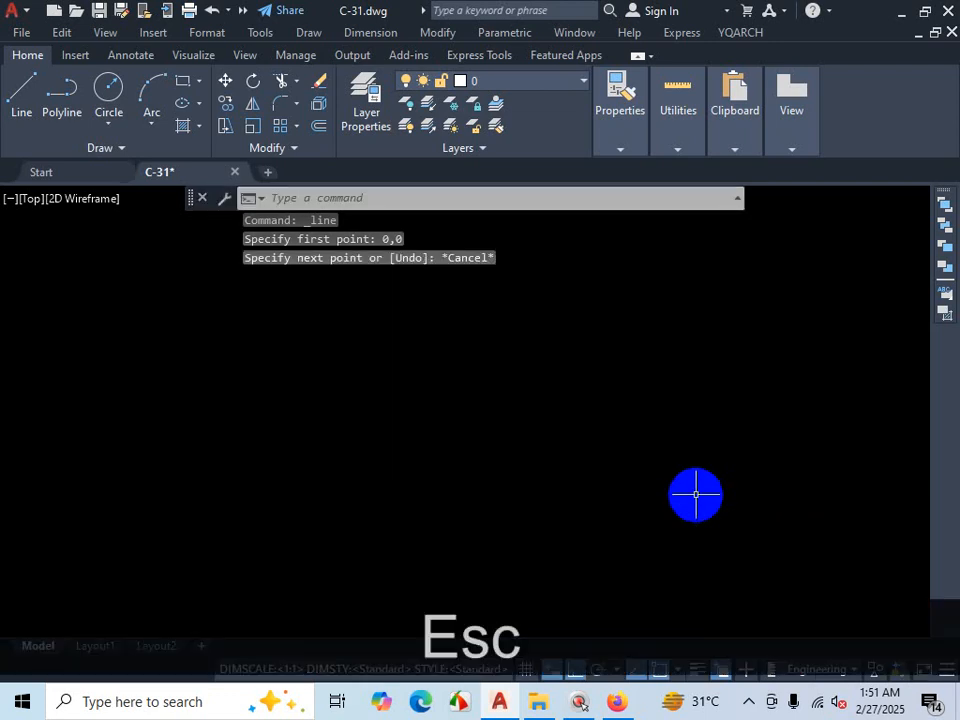
Step: Reset the view of the empty drawing using Zoom All
{"action": "type", "text": "z"}
{"action": "key", "text": "Return"}
{"action": "type", "text": "a"}
{"action": "key", "text": "Return"}
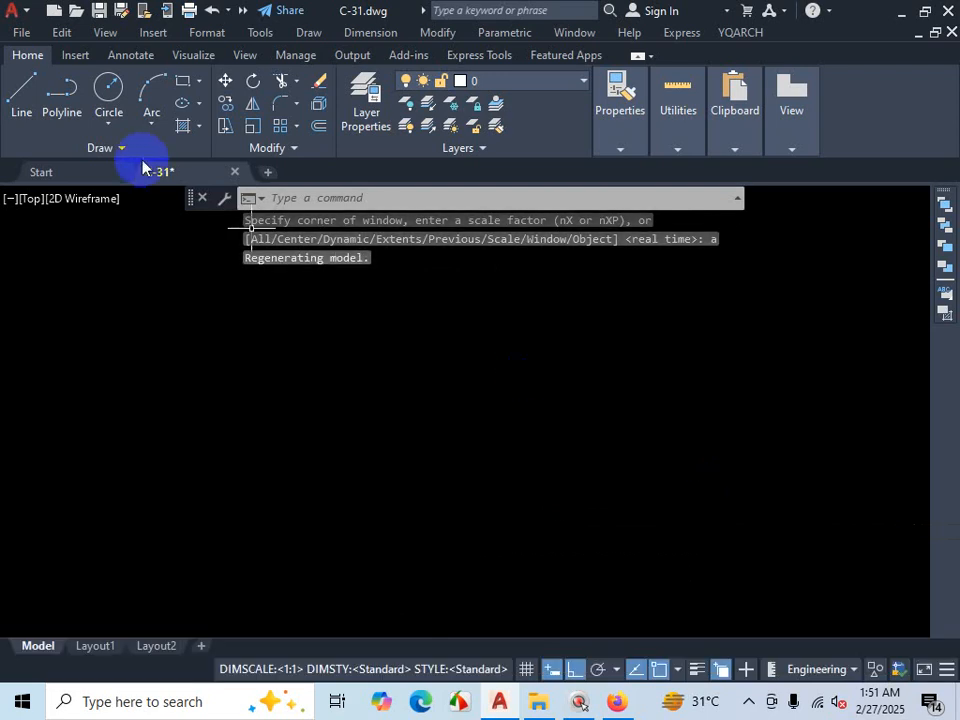
{"action": "left_click", "coordinate": [21, 97]}
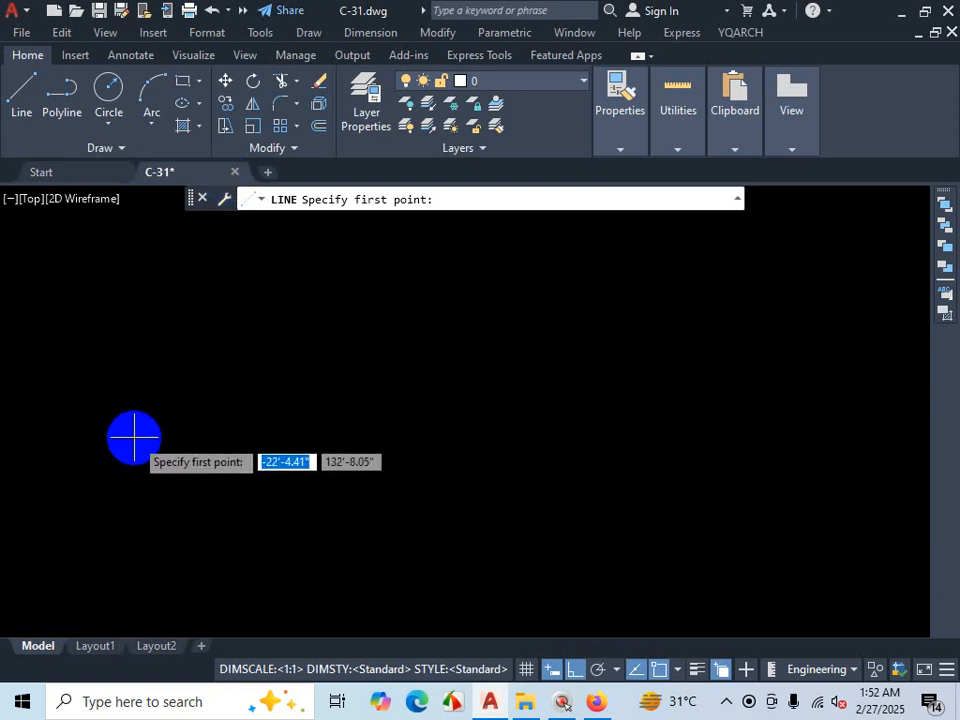
{"action": "left_click", "coordinate": [134, 437]}
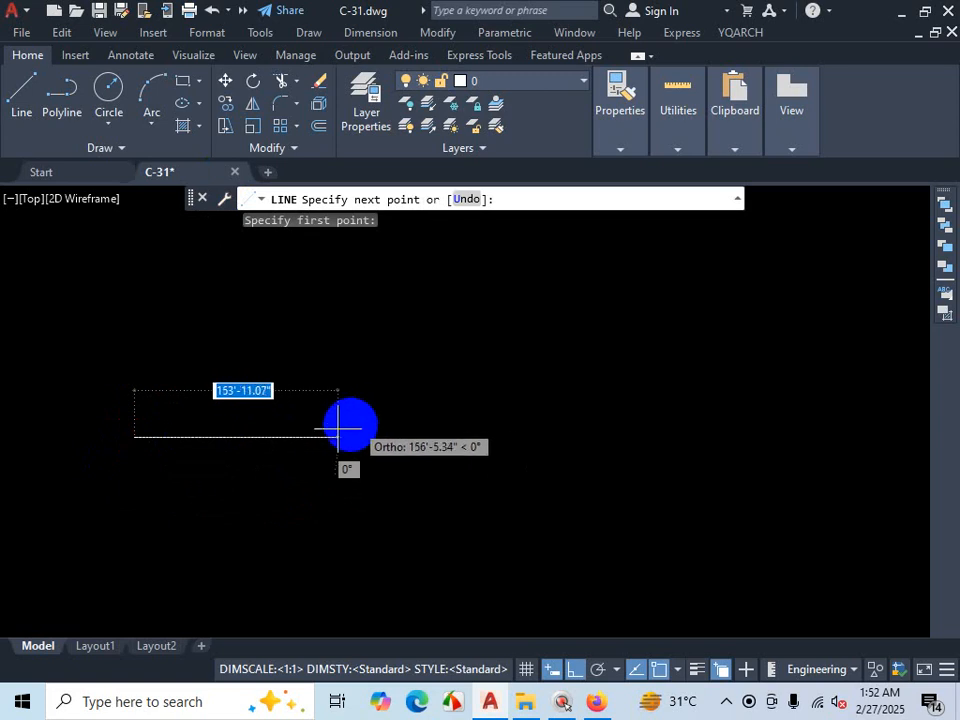
{"action": "scroll", "coordinate": [155, 440], "scroll_direction": "up", "scroll_amount": 2}
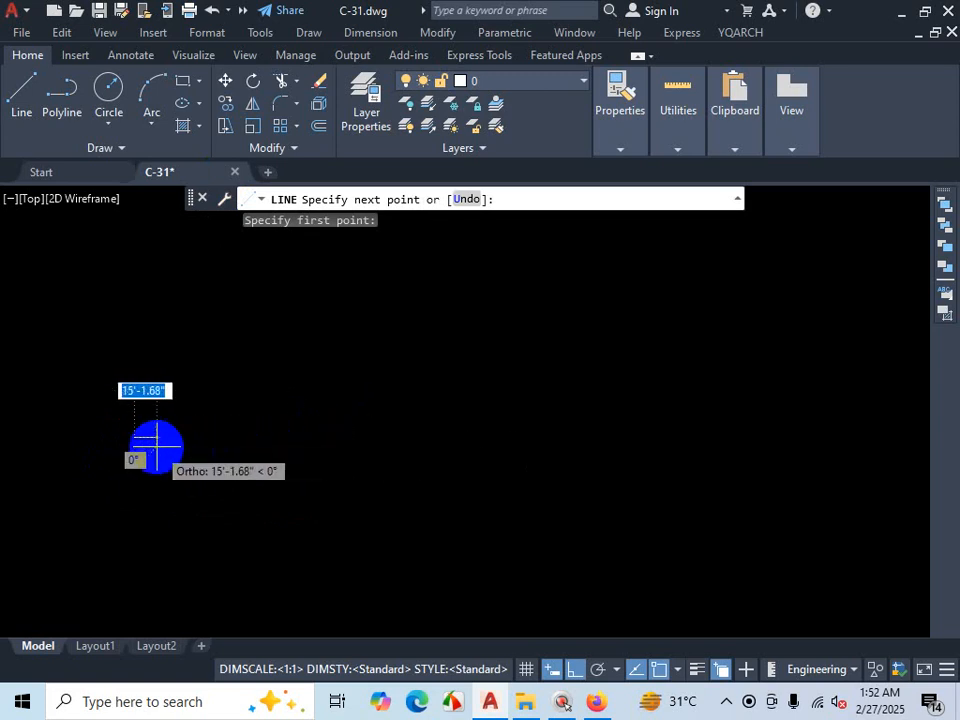
{"action": "scroll", "coordinate": [230, 477], "scroll_direction": "up", "scroll_amount": 4}
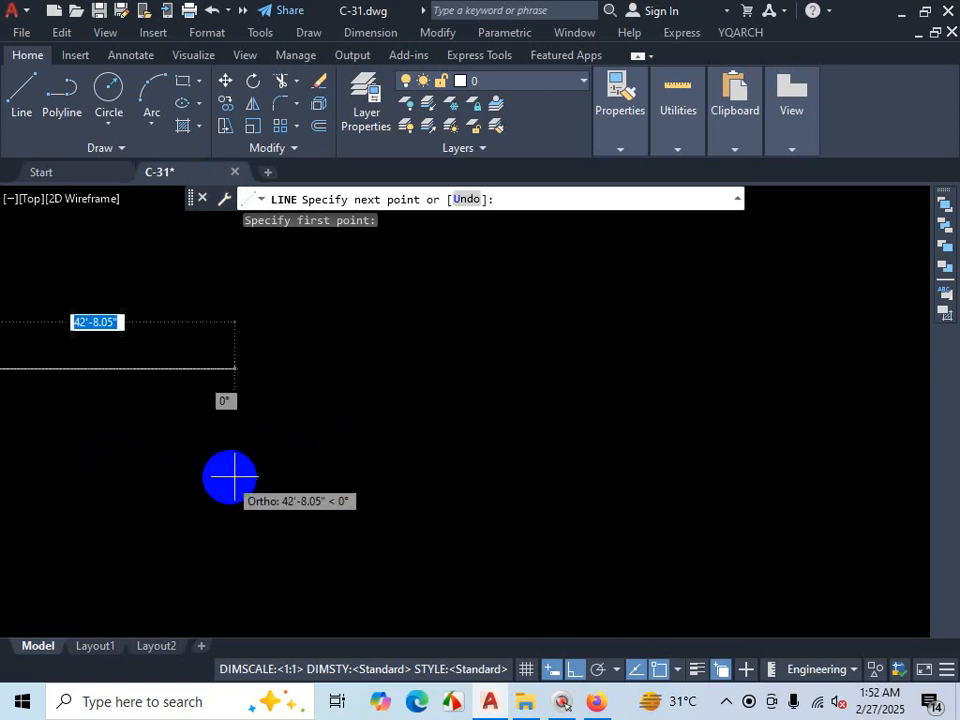
{"action": "scroll", "coordinate": [590, 487], "scroll_direction": "down", "scroll_amount": 2}
{"action": "scroll", "coordinate": [200, 430], "scroll_direction": "up", "scroll_amount": 5}
{"action": "scroll", "coordinate": [200, 390], "scroll_direction": "down", "scroll_amount": 3}
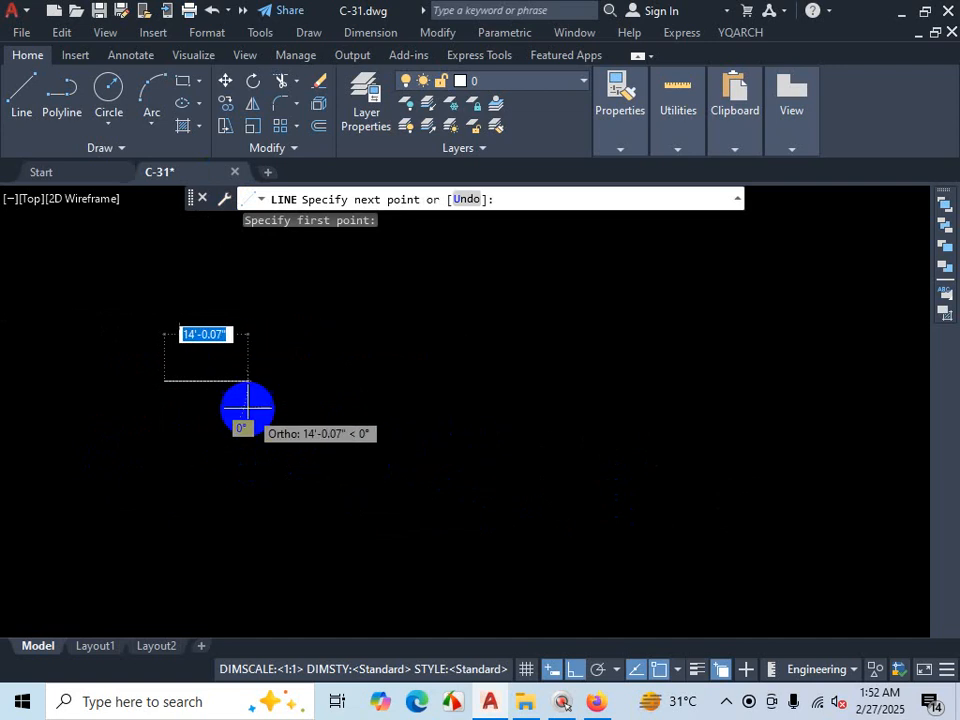
{"action": "scroll", "coordinate": [230, 395], "scroll_direction": "up", "scroll_amount": 3}
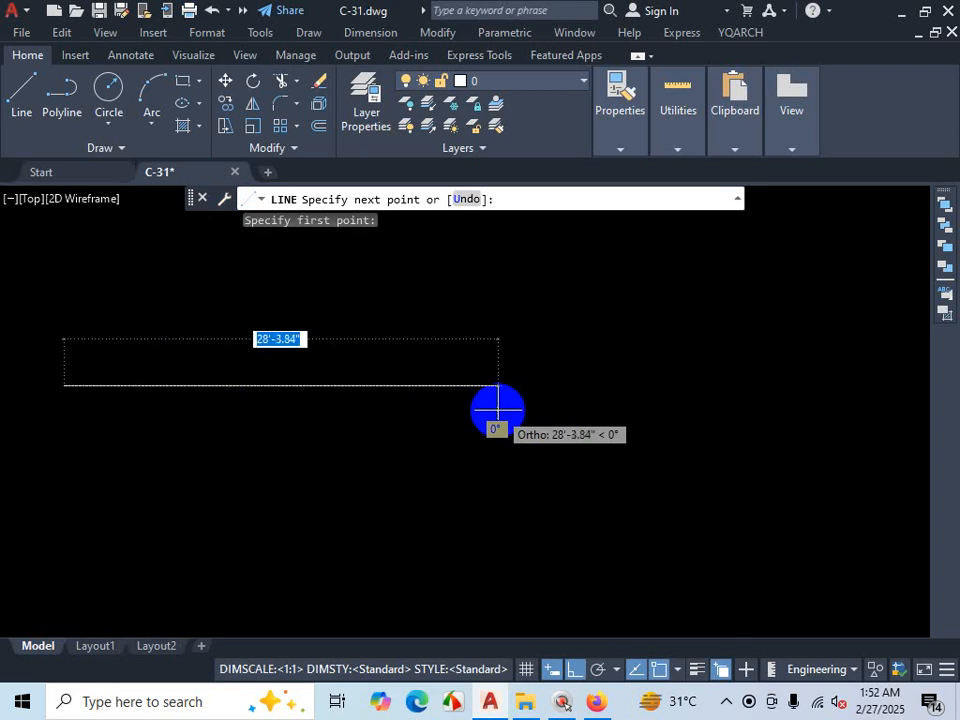
{"action": "key", "text": "Escape"}
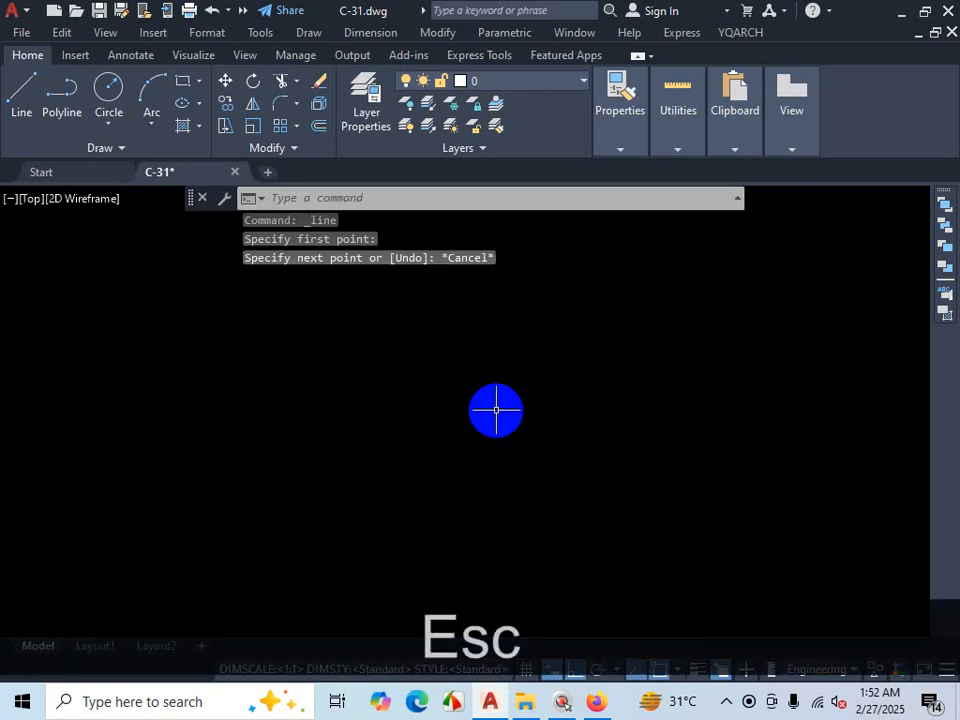
Step: Change the drawing's length unit type to Decimal
{"action": "type", "text": "un"}
{"action": "key", "text": "Return"}
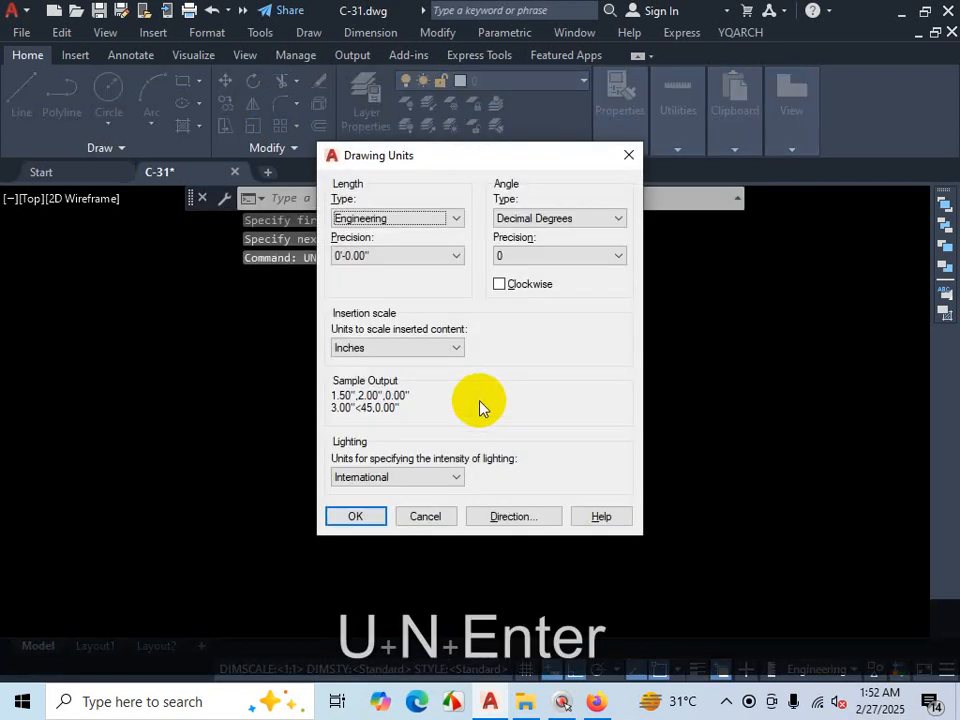
{"action": "left_click", "coordinate": [454, 220]}
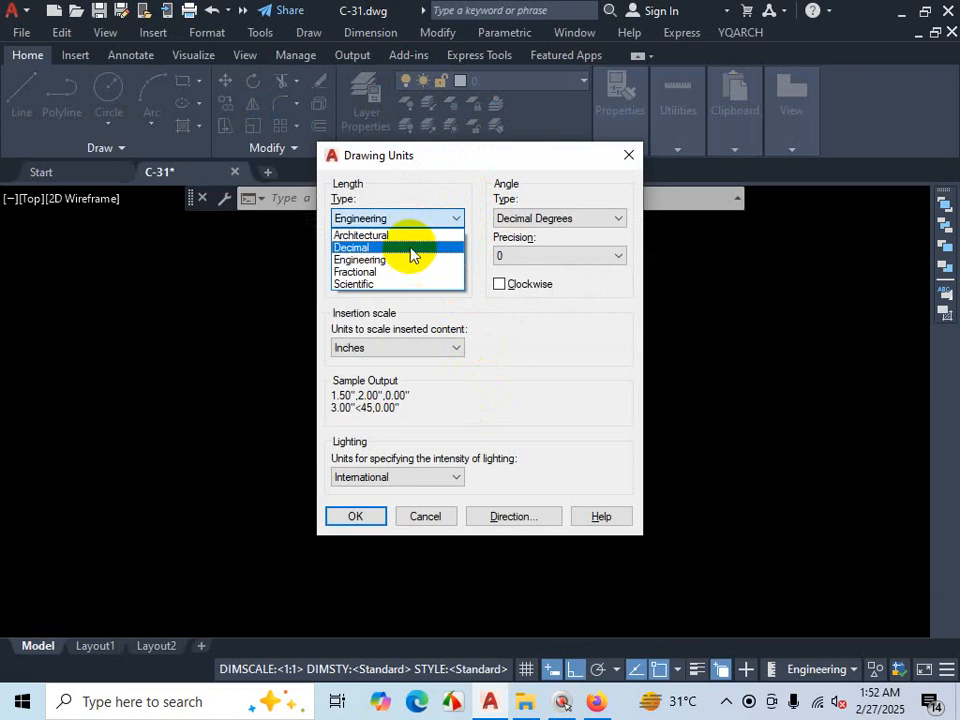
{"action": "left_click", "coordinate": [410, 248]}
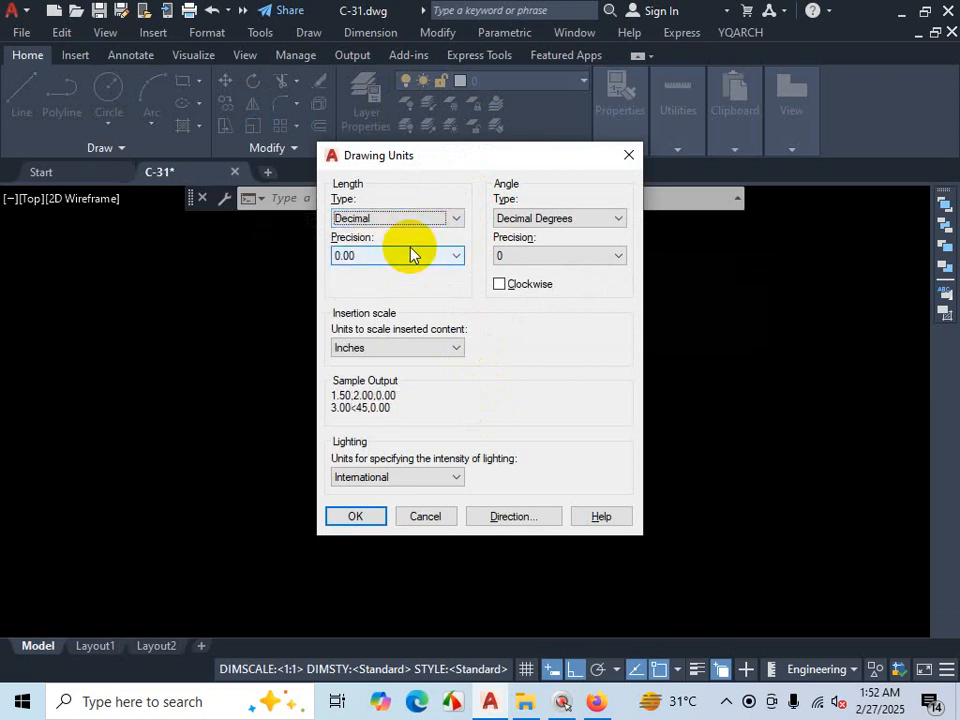
{"action": "left_click", "coordinate": [369, 517]}
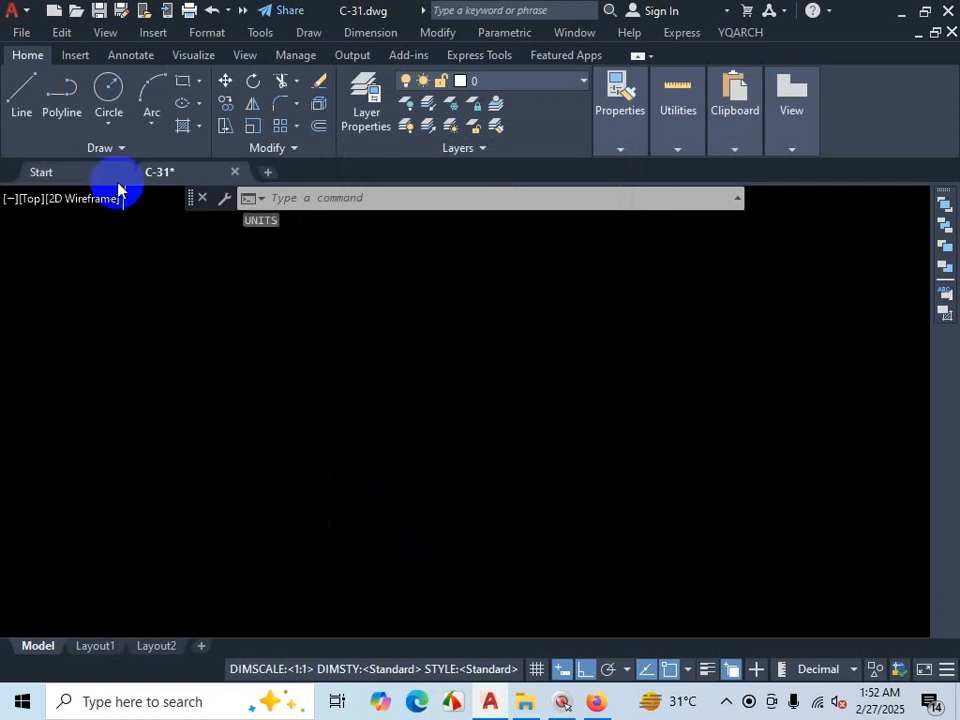
Step: Try to draw a 39' horizontal line while the length units are Decimal
{"action": "left_click", "coordinate": [20, 112]}
{"action": "left_click", "coordinate": [189, 381]}
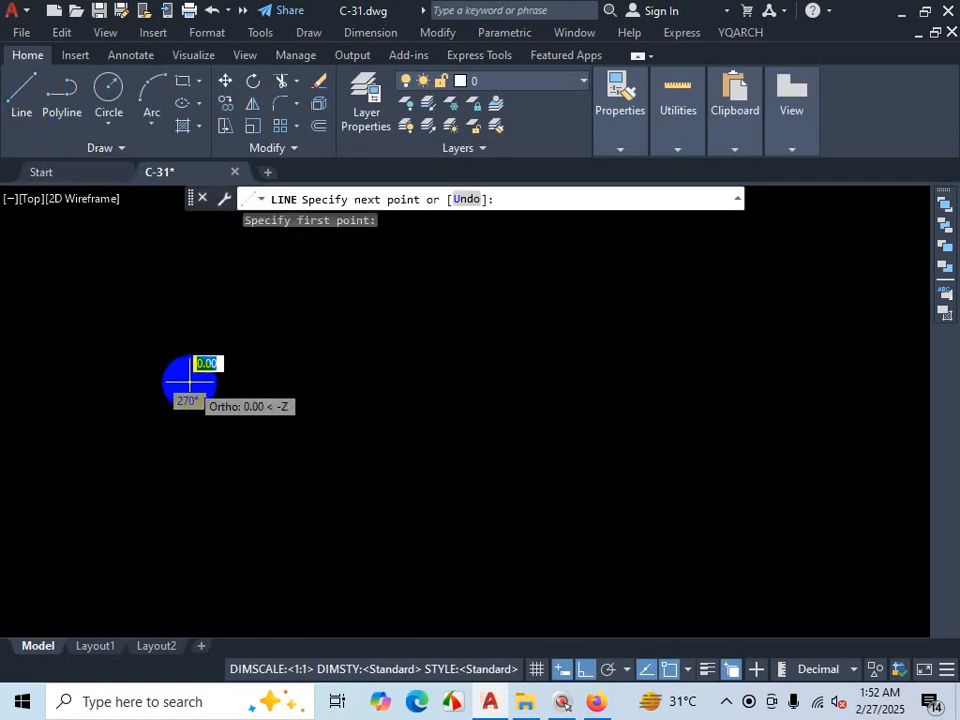
{"action": "type", "text": "39'"}
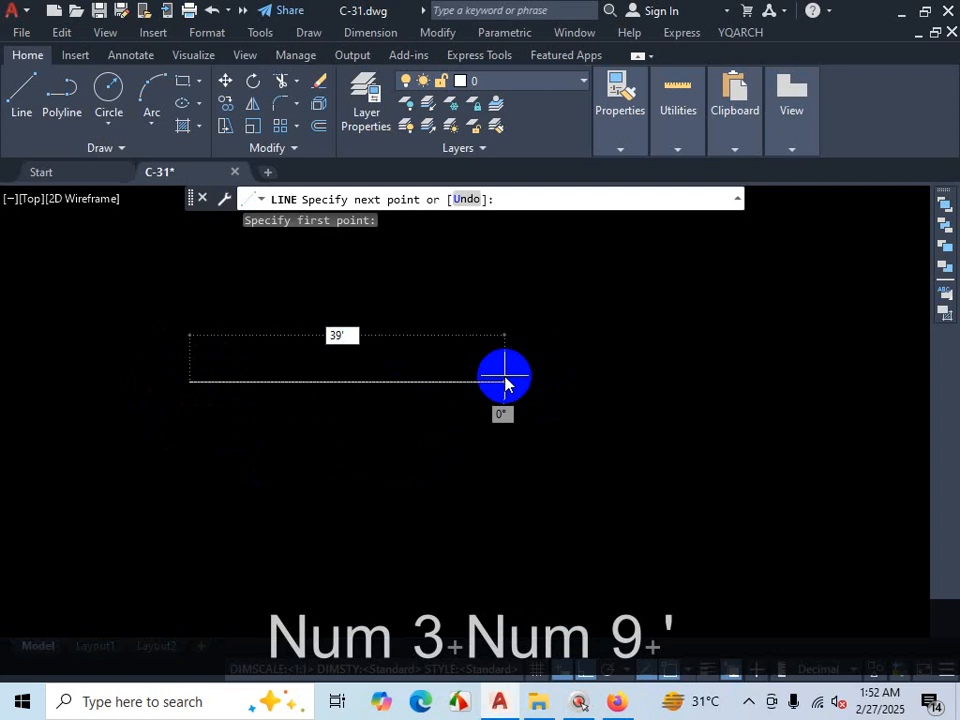
{"action": "key", "text": "Return"}
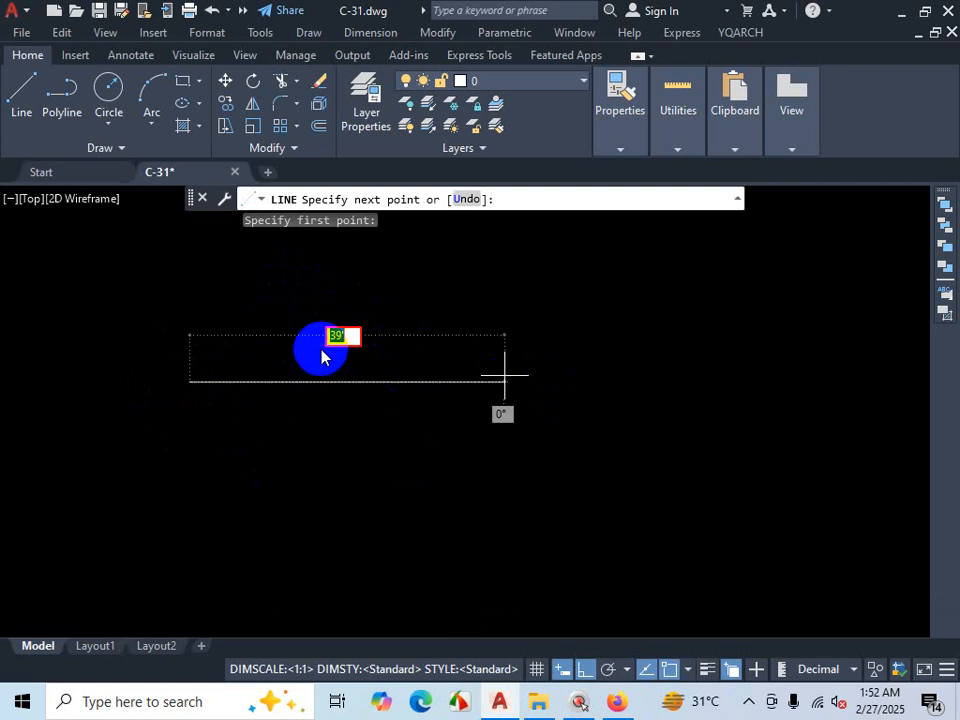
{"action": "key", "text": "Escape"}
{"action": "key", "text": "Escape"}
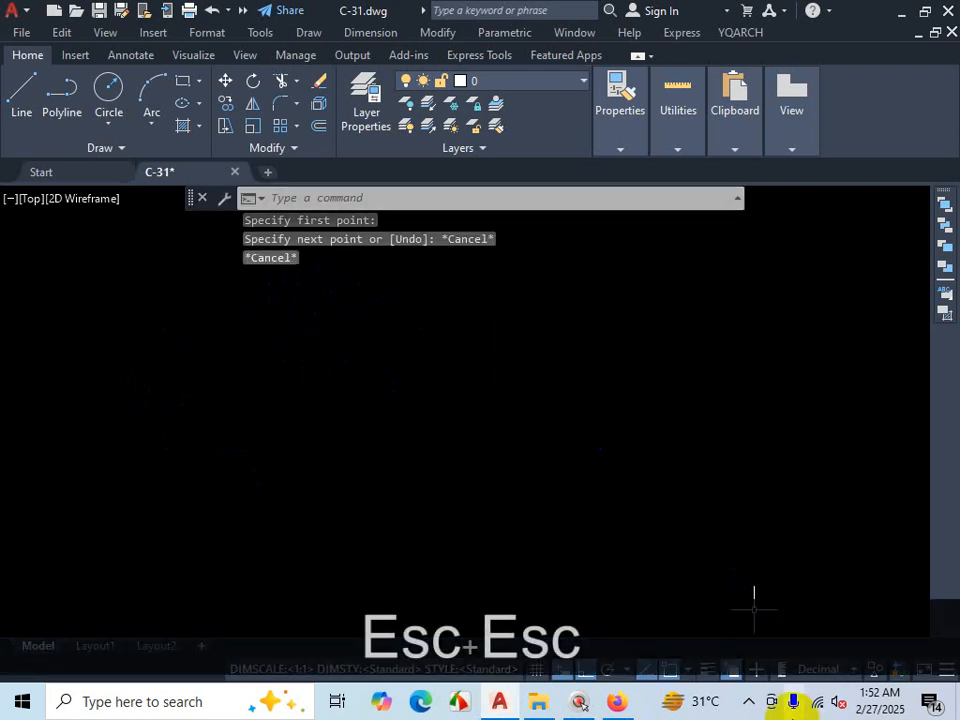
{"action": "left_click", "coordinate": [750, 704]}
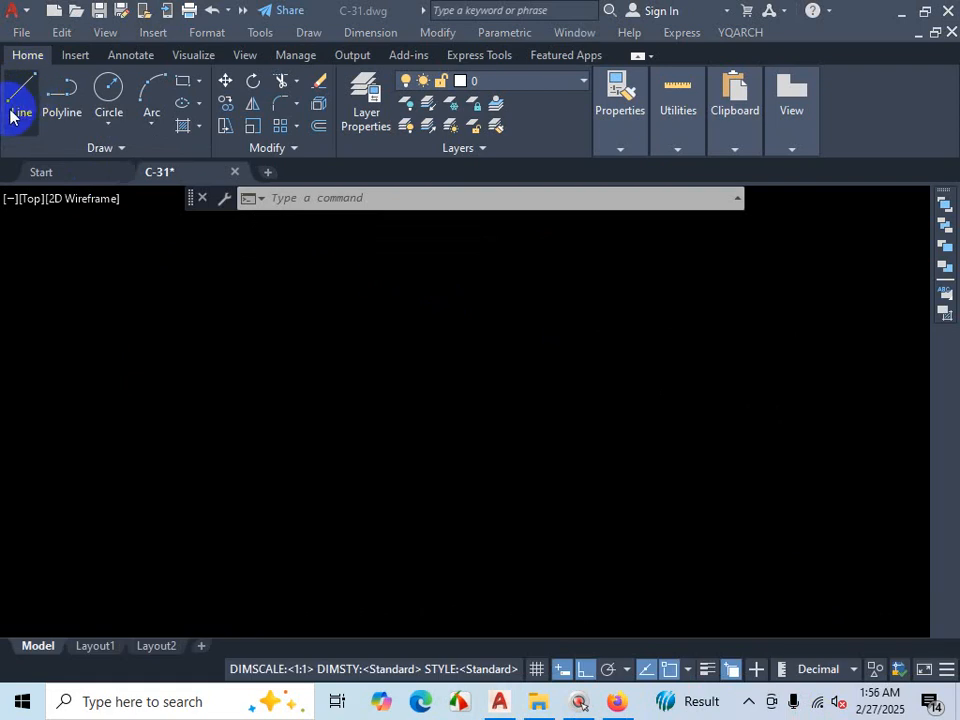
{"action": "left_click", "coordinate": [410, 503]}
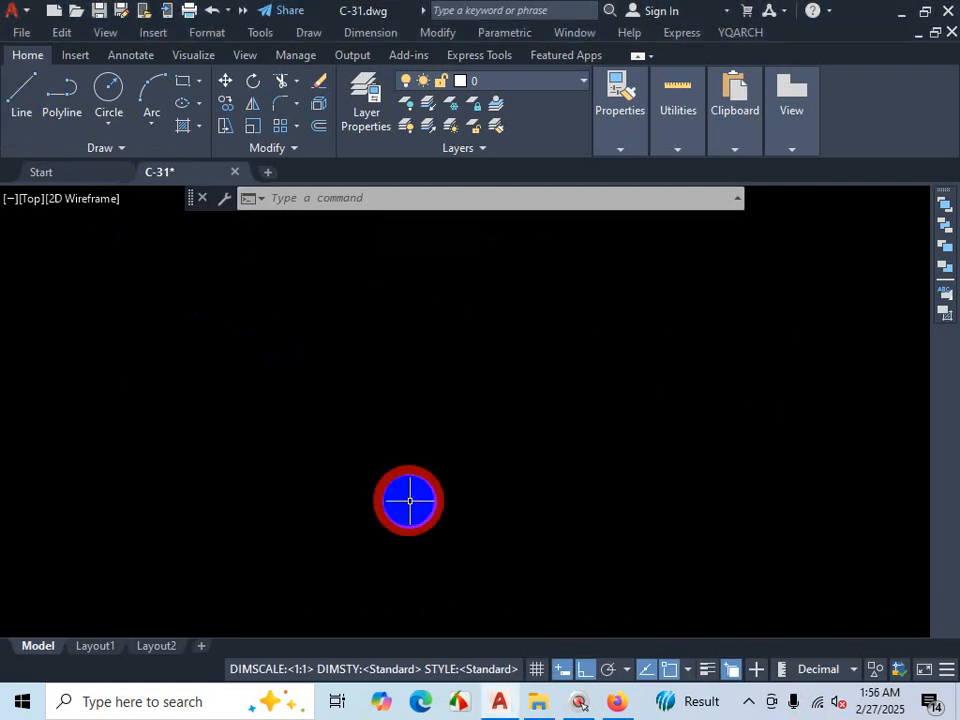
{"action": "type", "text": "L"}
{"action": "key", "text": "Return"}
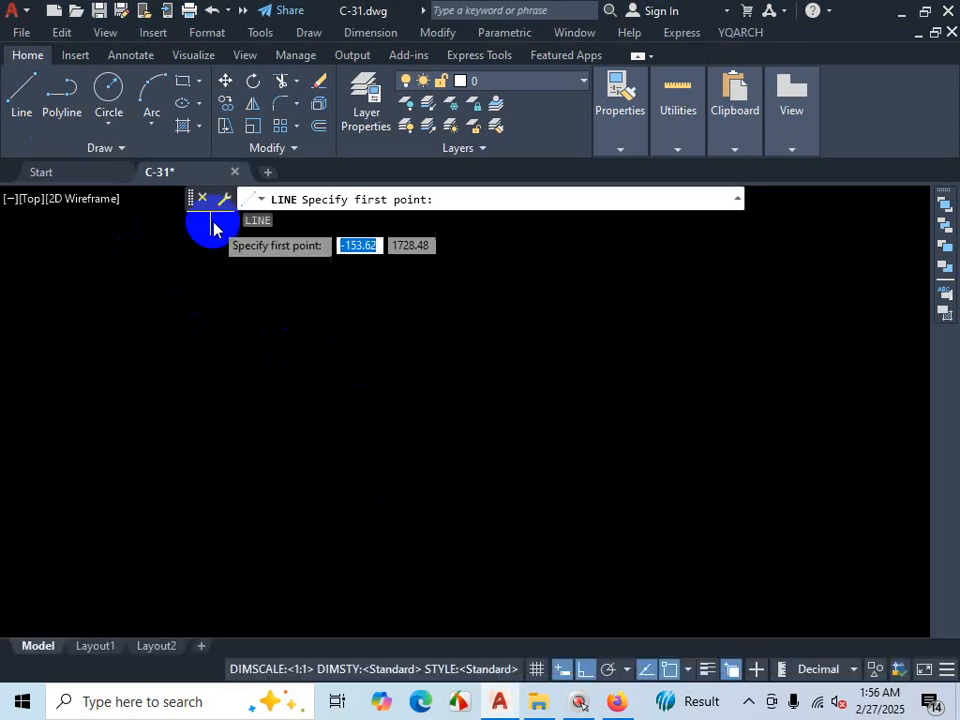
{"action": "key", "text": "Escape"}
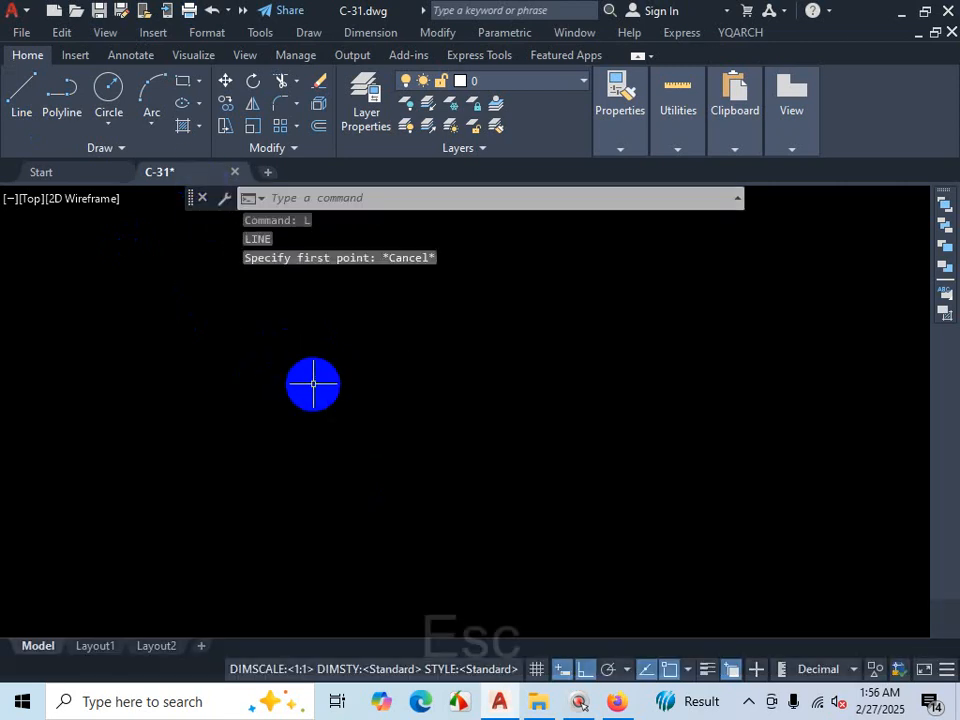
Step: Set the drawing's length unit type to Engineering with a precision of 0'-0.00"
{"action": "type", "text": "un"}
{"action": "key", "text": "Return"}
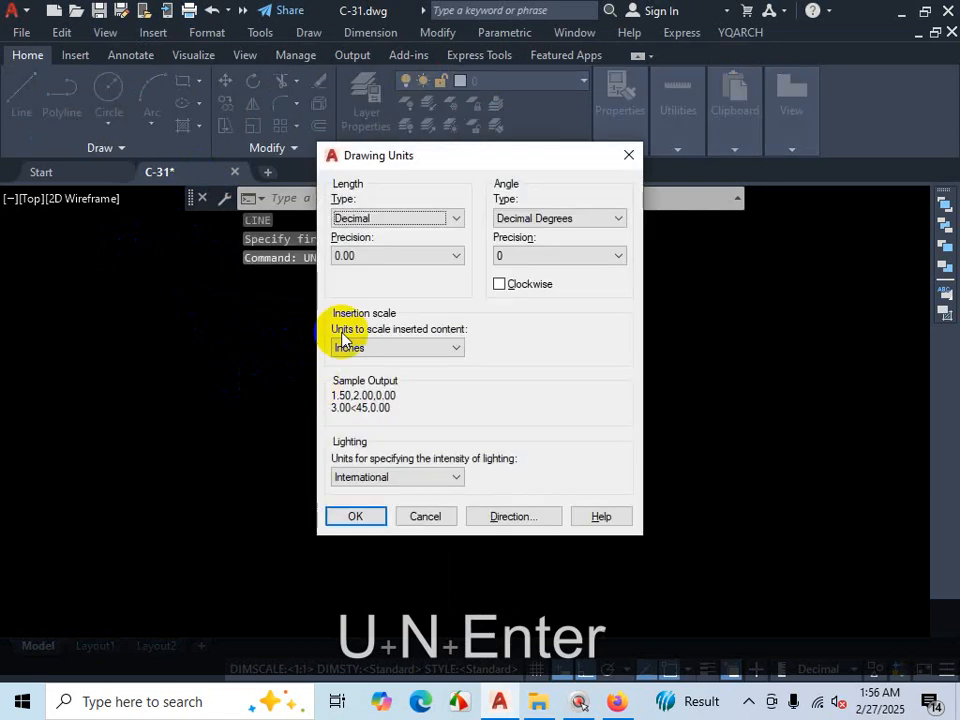
{"action": "left_click", "coordinate": [388, 218]}
{"action": "left_click", "coordinate": [376, 260]}
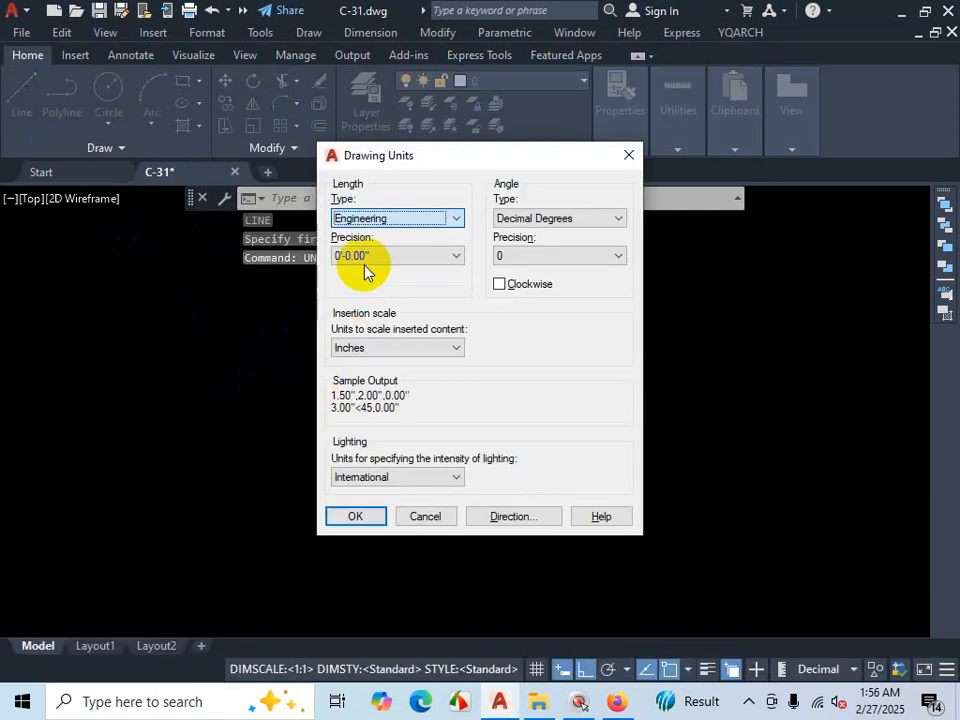
{"action": "left_click", "coordinate": [381, 256]}
{"action": "left_click", "coordinate": [447, 381]}
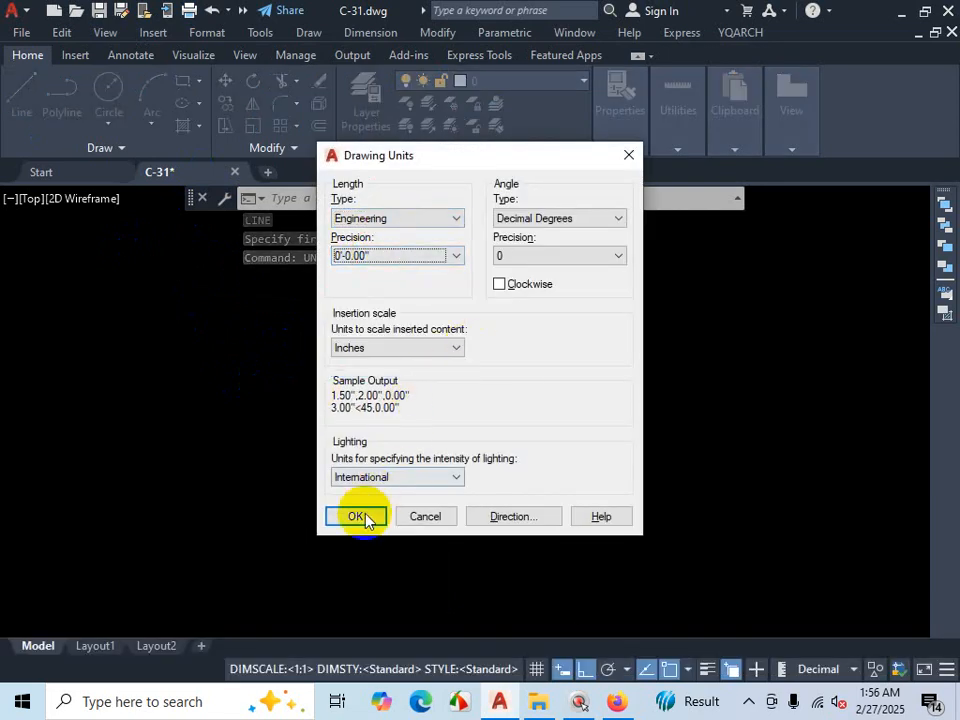
{"action": "left_click", "coordinate": [362, 516]}
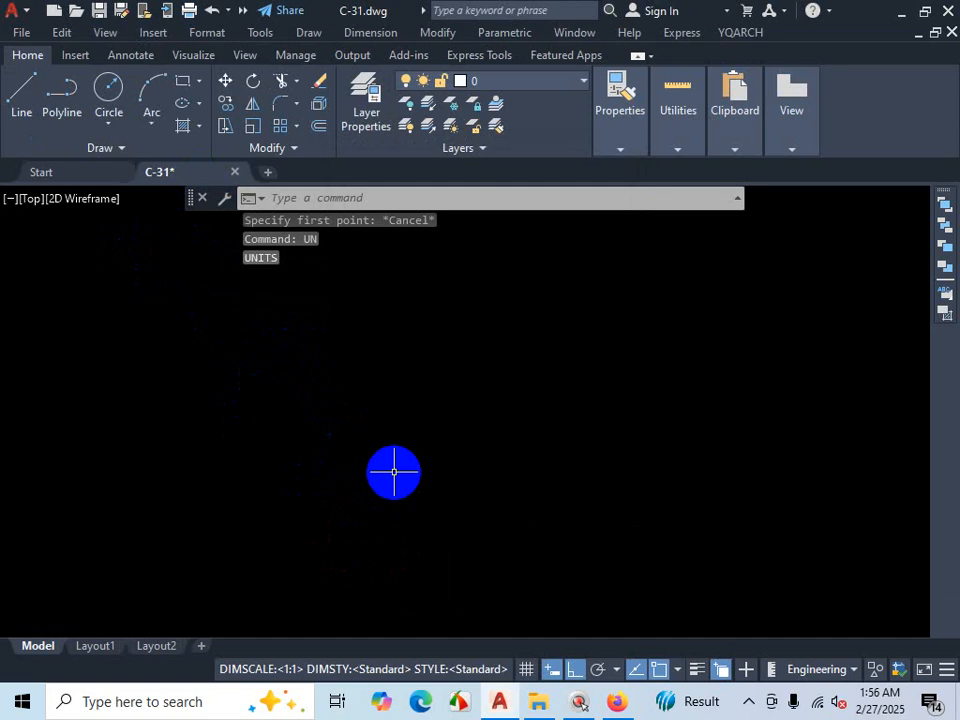
Step: Draw a 39' horizontal line segment starting at the origin 0,0 and running in the positive X direction
{"action": "type", "text": "l"}
{"action": "key", "text": "Return"}
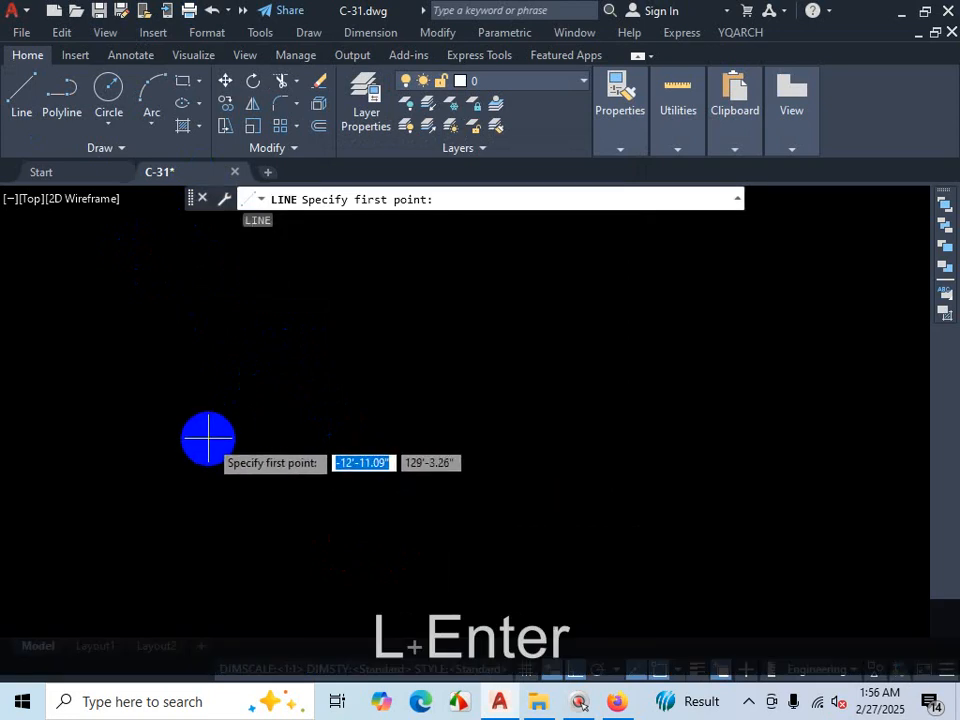
{"action": "type", "text": "0"}
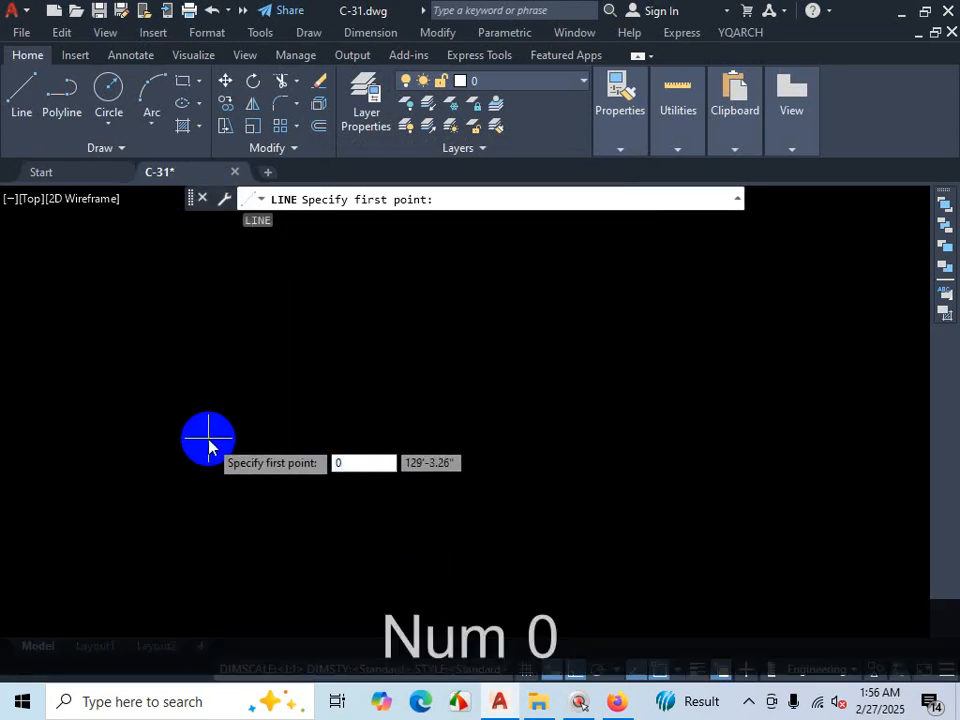
{"action": "key", "text": "Tab"}
{"action": "type", "text": "0"}
{"action": "key", "text": "Return"}
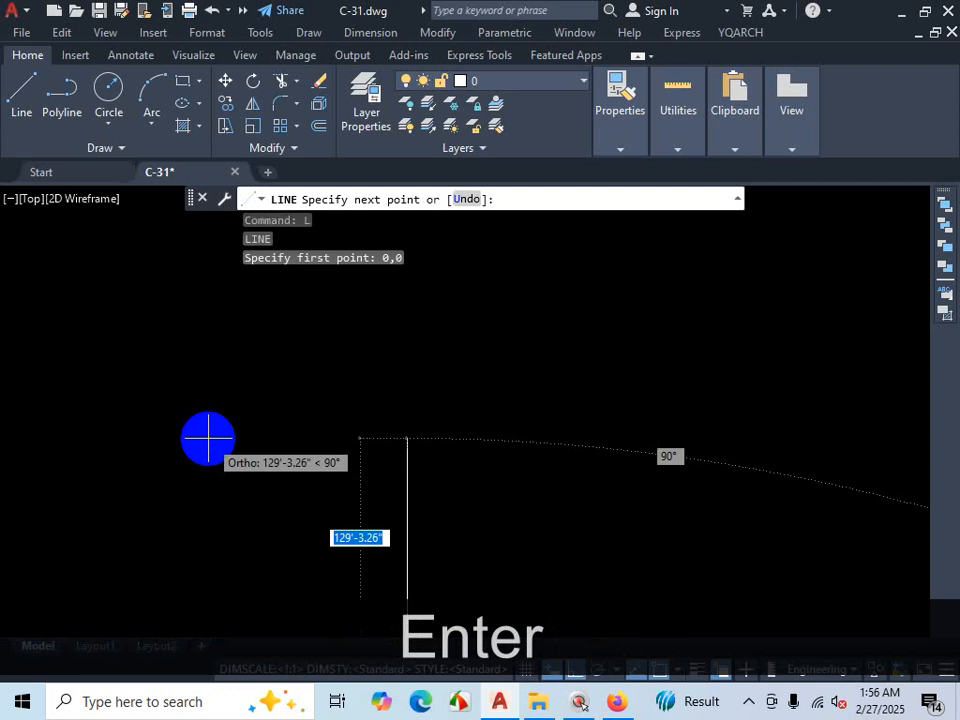
{"action": "scroll", "coordinate": [505, 582], "scroll_direction": "down", "scroll_amount": 10}
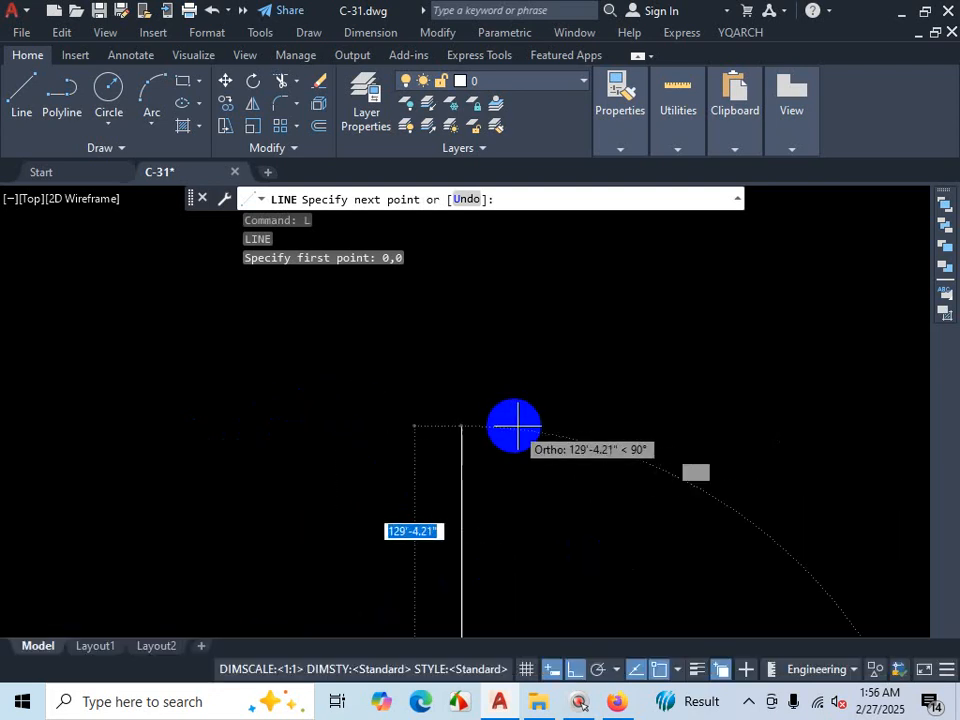
{"action": "scroll", "coordinate": [545, 488], "scroll_direction": "up", "scroll_amount": 4}
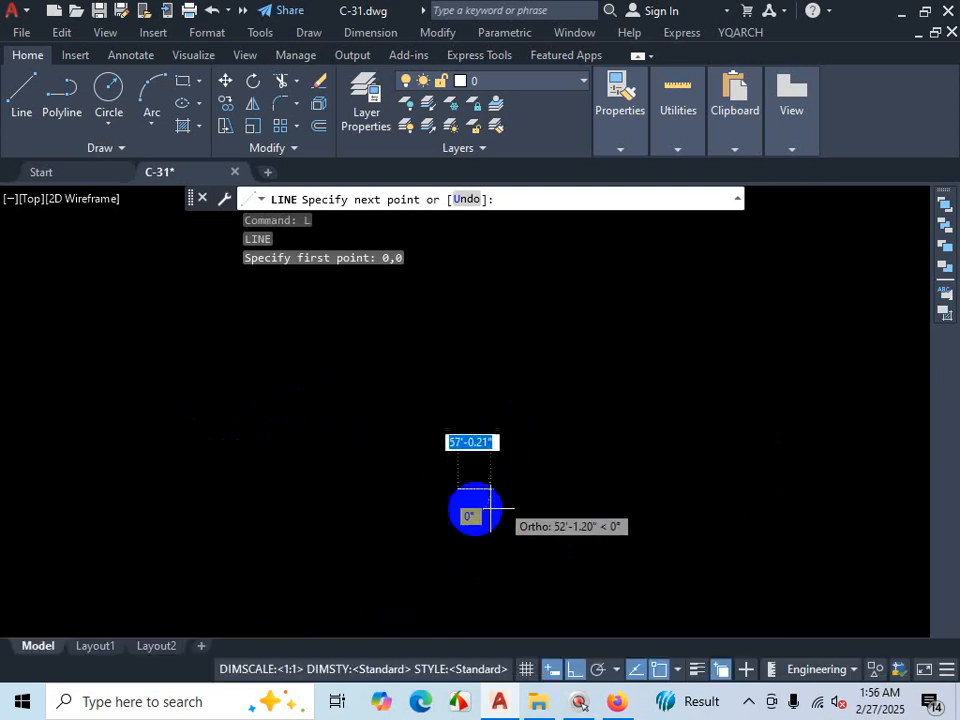
{"action": "scroll", "coordinate": [540, 530], "scroll_direction": "up", "scroll_amount": 4}
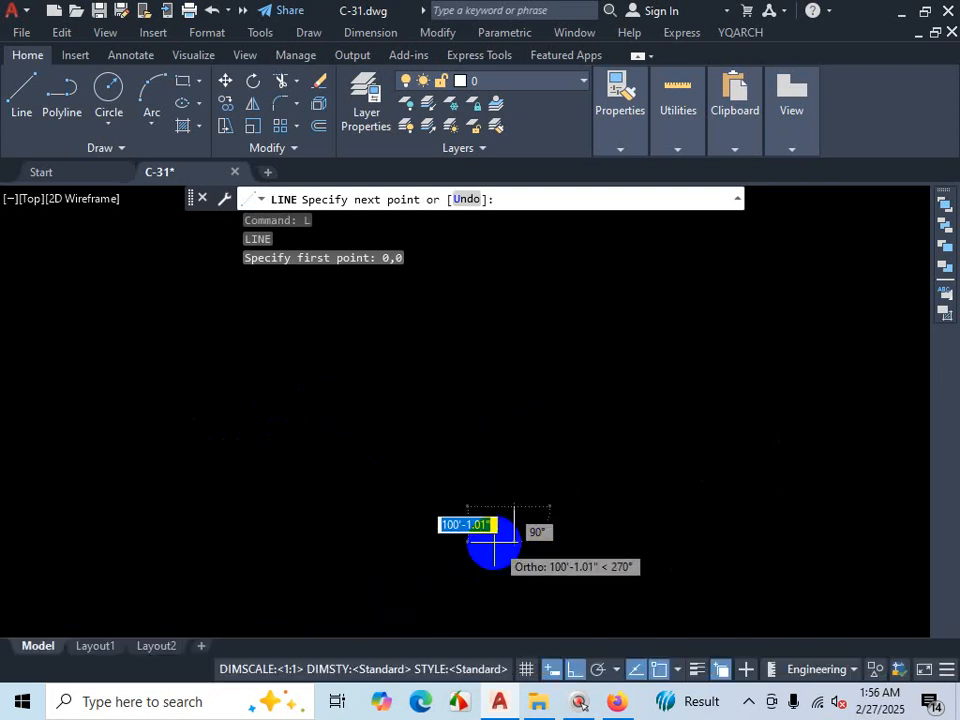
{"action": "scroll", "coordinate": [618, 412], "scroll_direction": "up", "scroll_amount": 4}
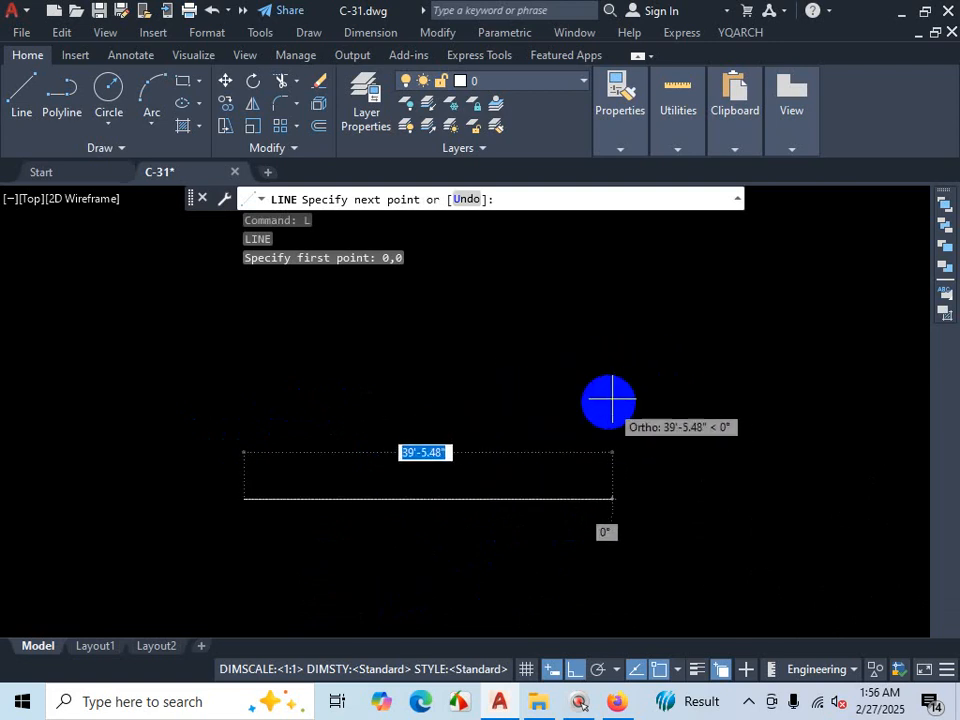
{"action": "left_click", "coordinate": [748, 704]}
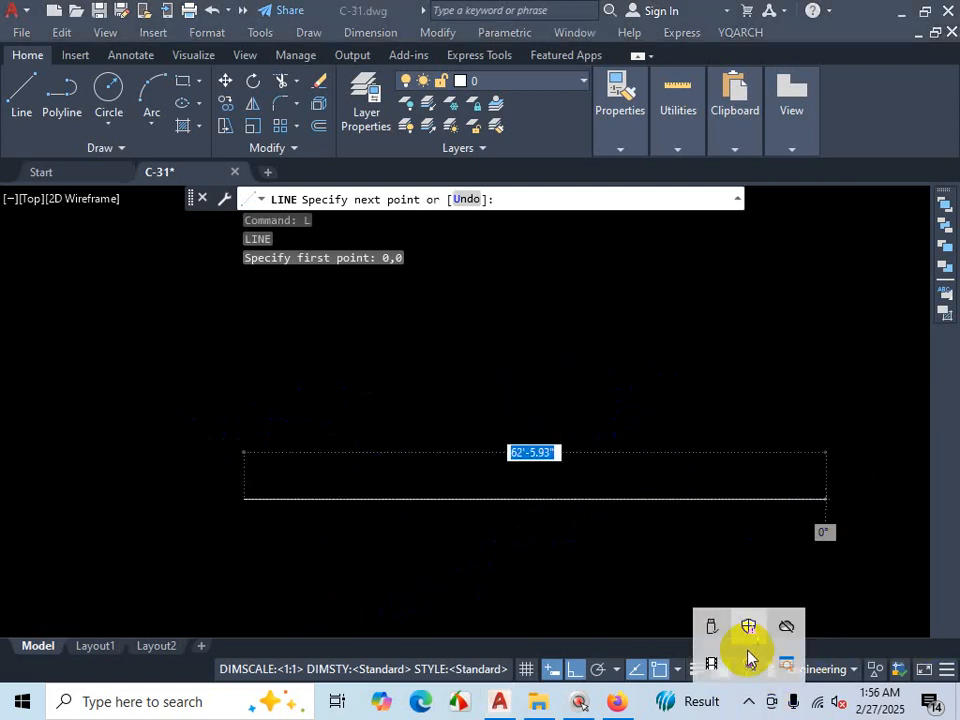
{"action": "left_click", "coordinate": [717, 665]}
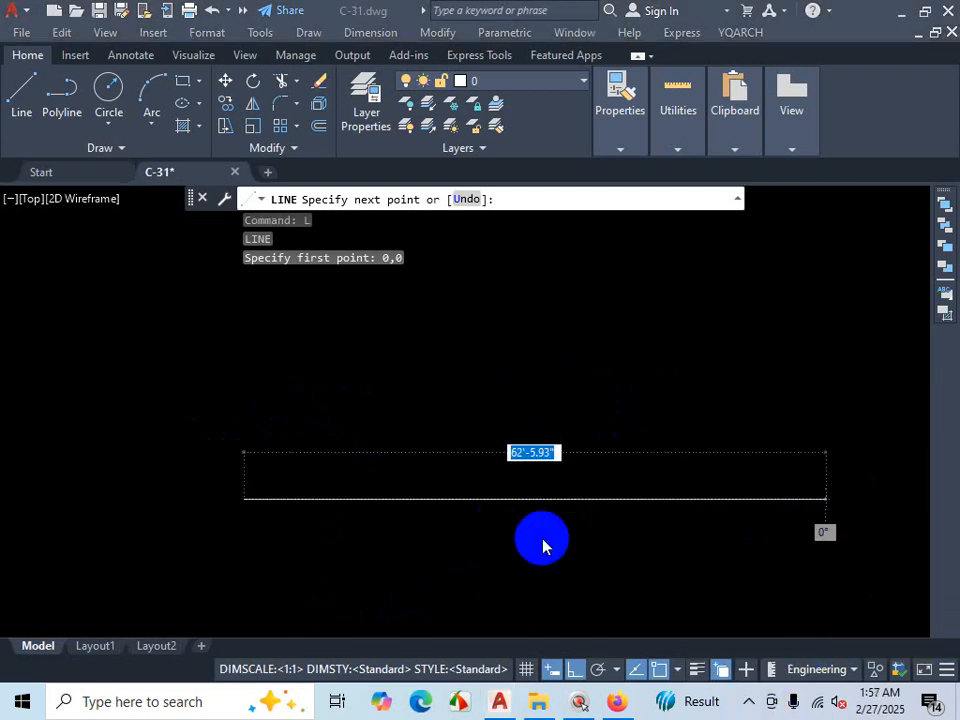
{"action": "left_click", "coordinate": [541, 538]}
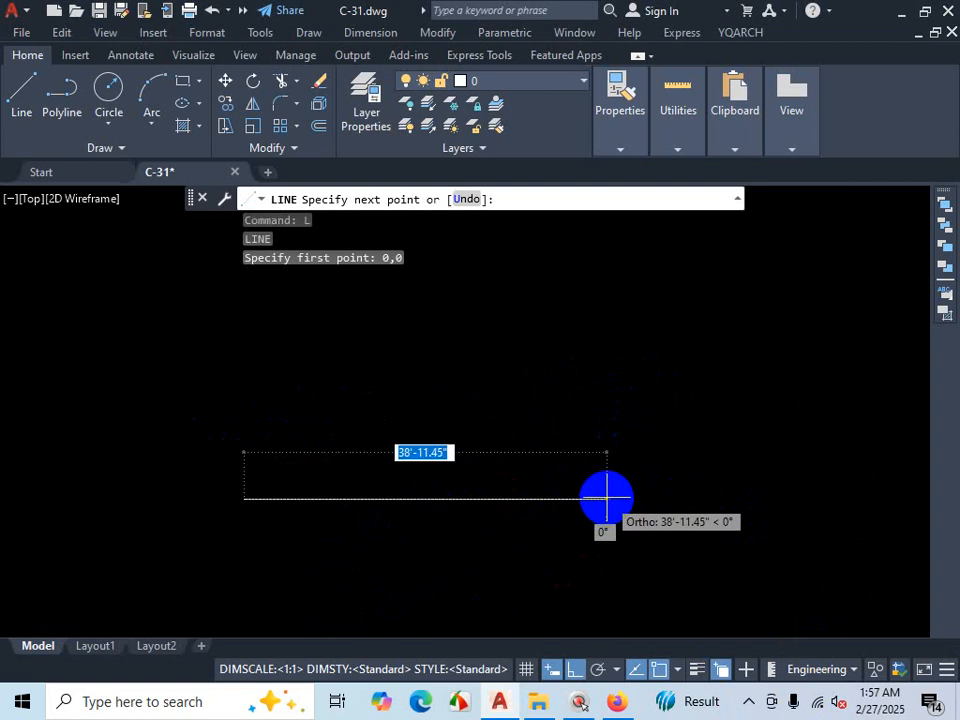
{"action": "type", "text": "39'"}
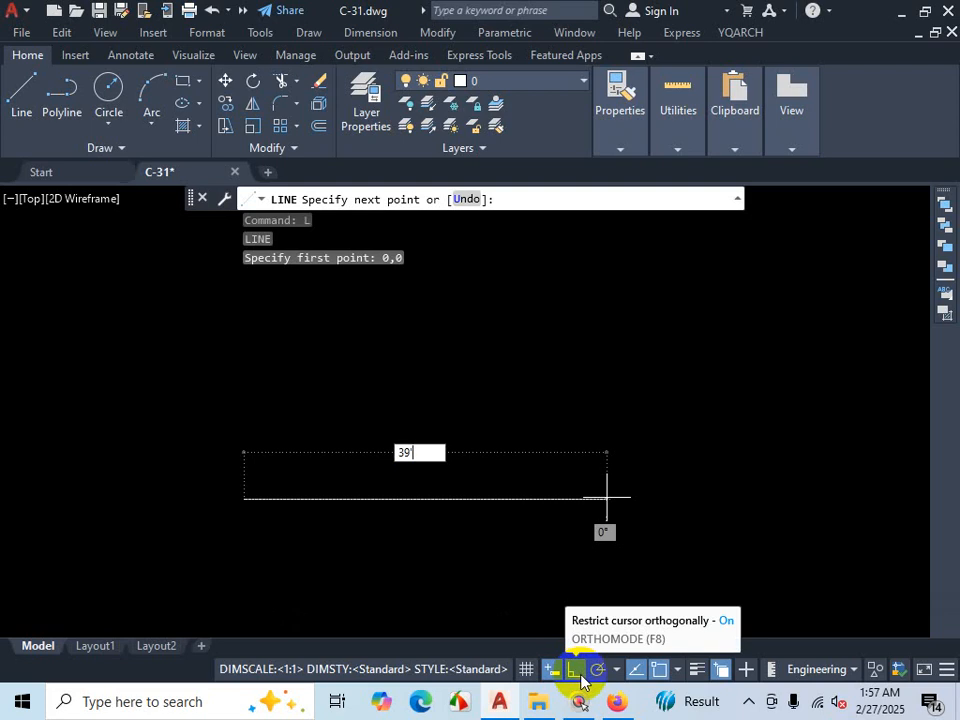
{"action": "key", "text": "Return"}
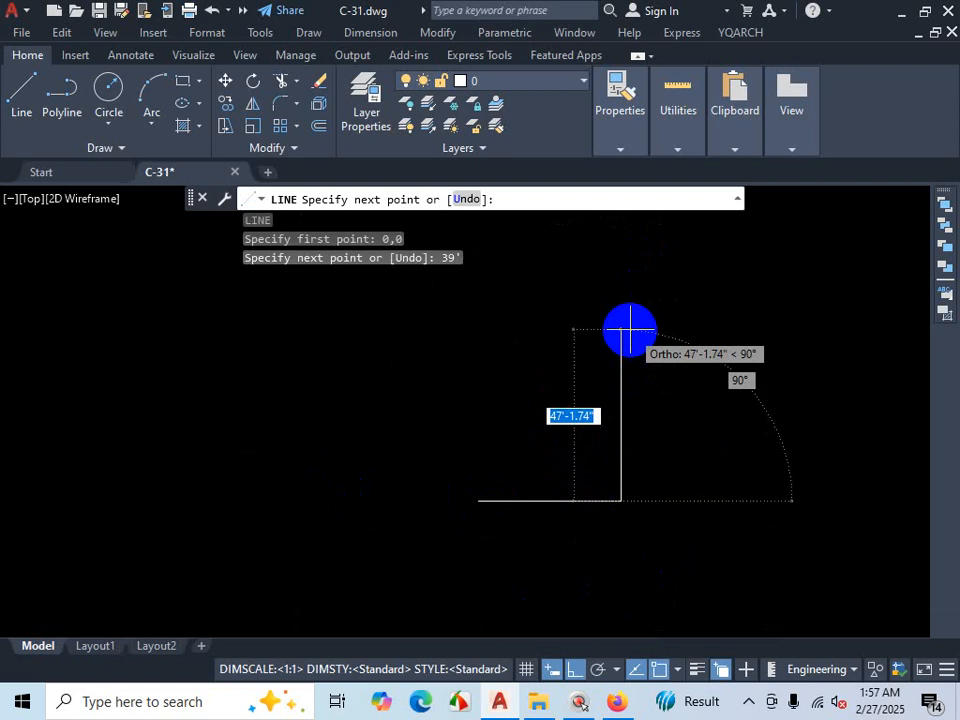
Step: Check the side dimension in PLAN-3.pdf and enter 30'8 as the length of the vertical segment going up from the 39' line's end
{"action": "left_click", "coordinate": [617, 701]}
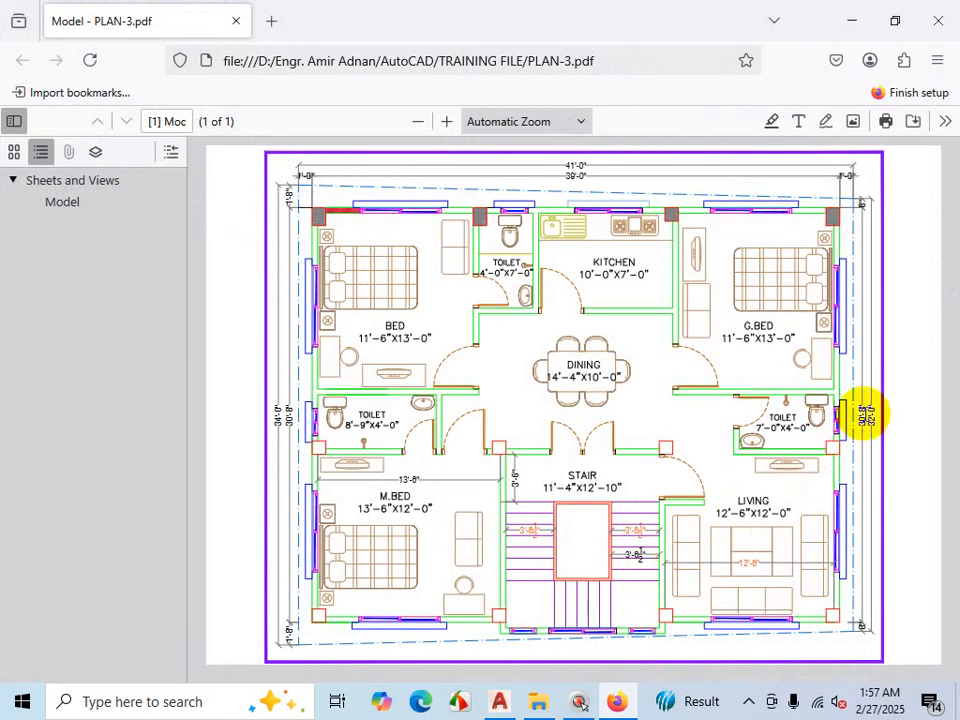
{"action": "left_click", "coordinate": [851, 20]}
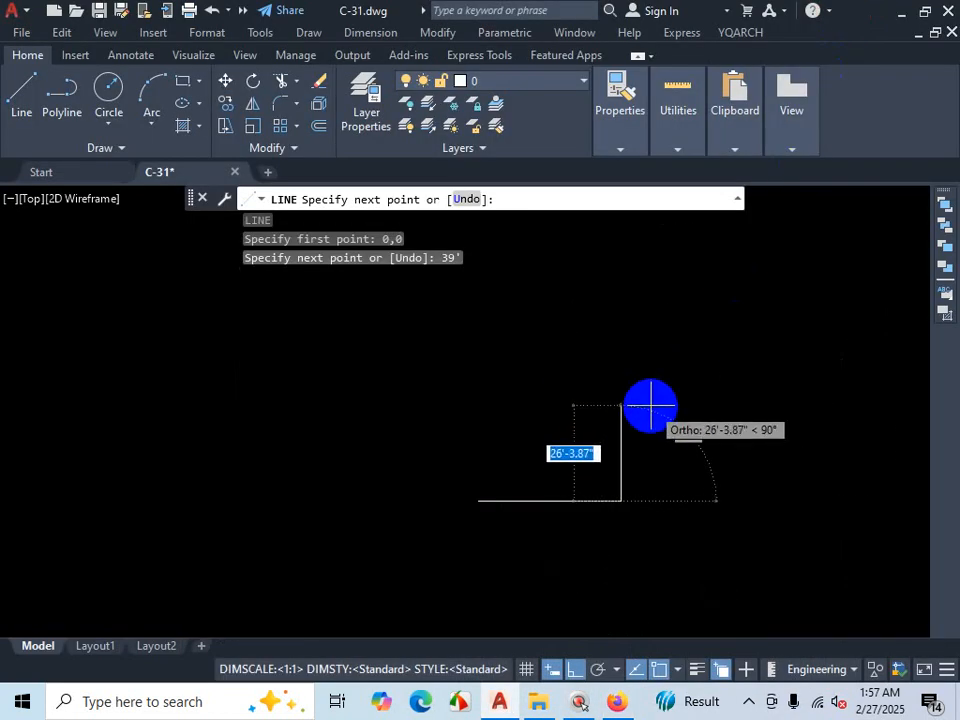
{"action": "left_click", "coordinate": [748, 701]}
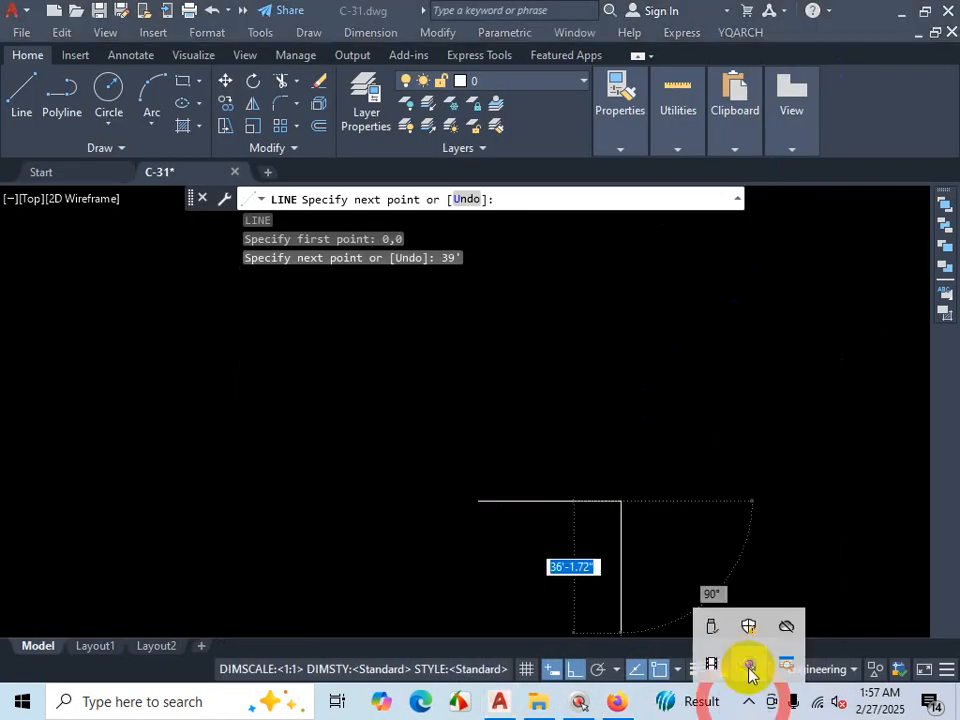
{"action": "left_click", "coordinate": [714, 665]}
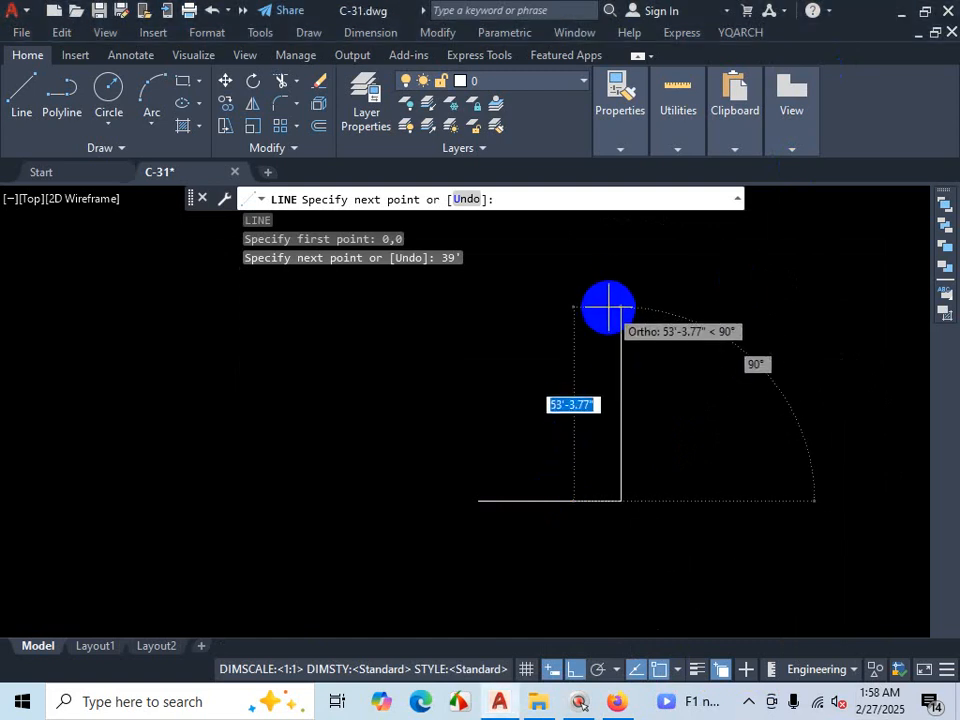
{"action": "type", "text": "38"}
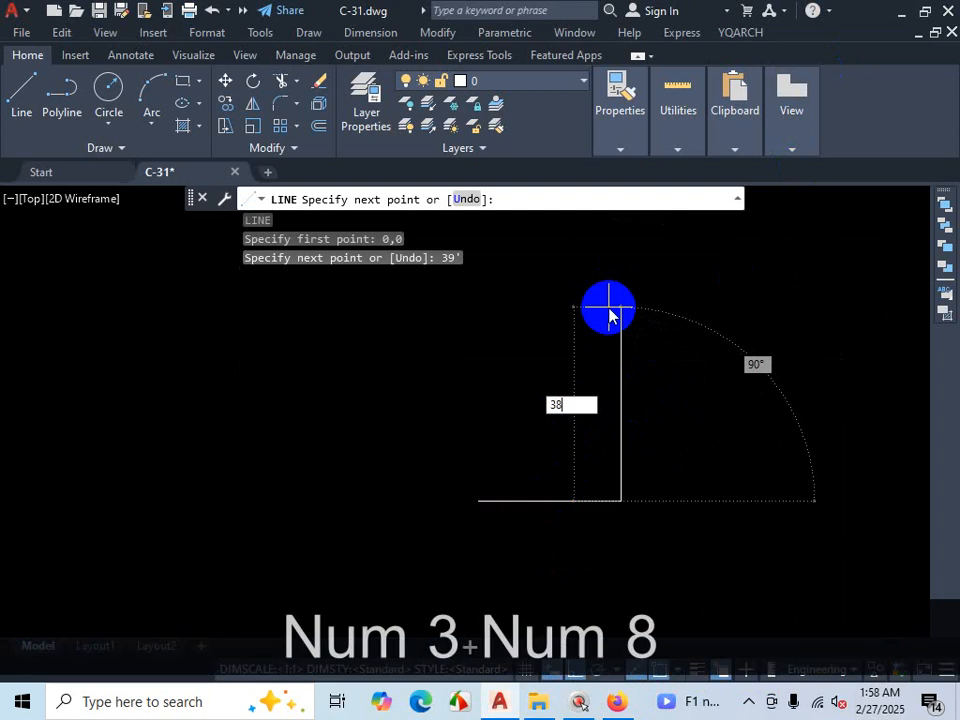
{"action": "key", "text": "BackSpace"}
{"action": "type", "text": "0"}
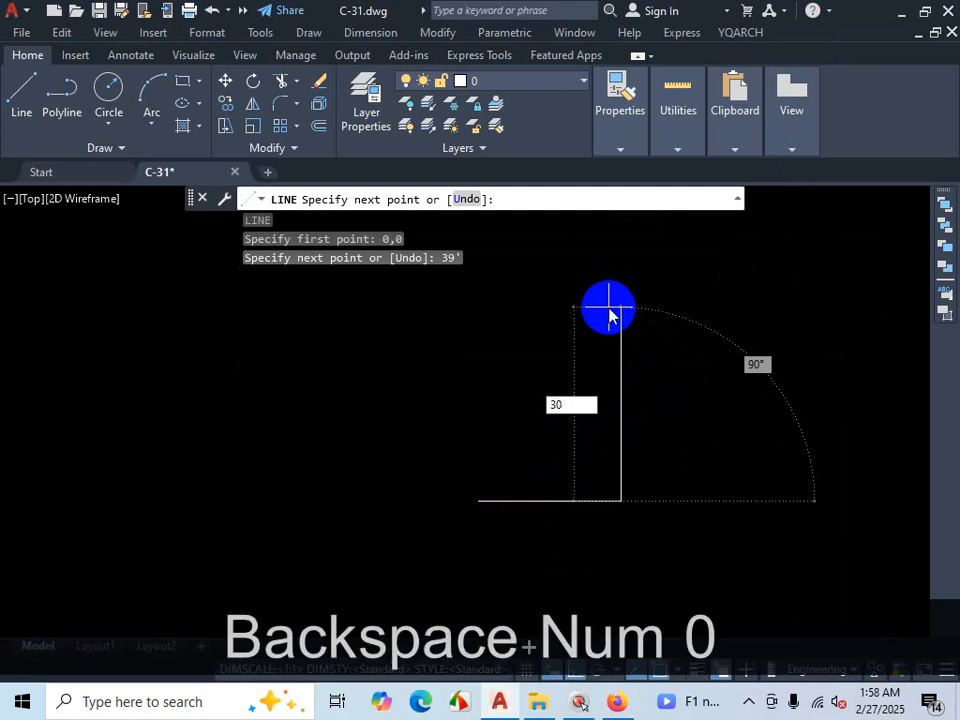
{"action": "type", "text": "'8"}
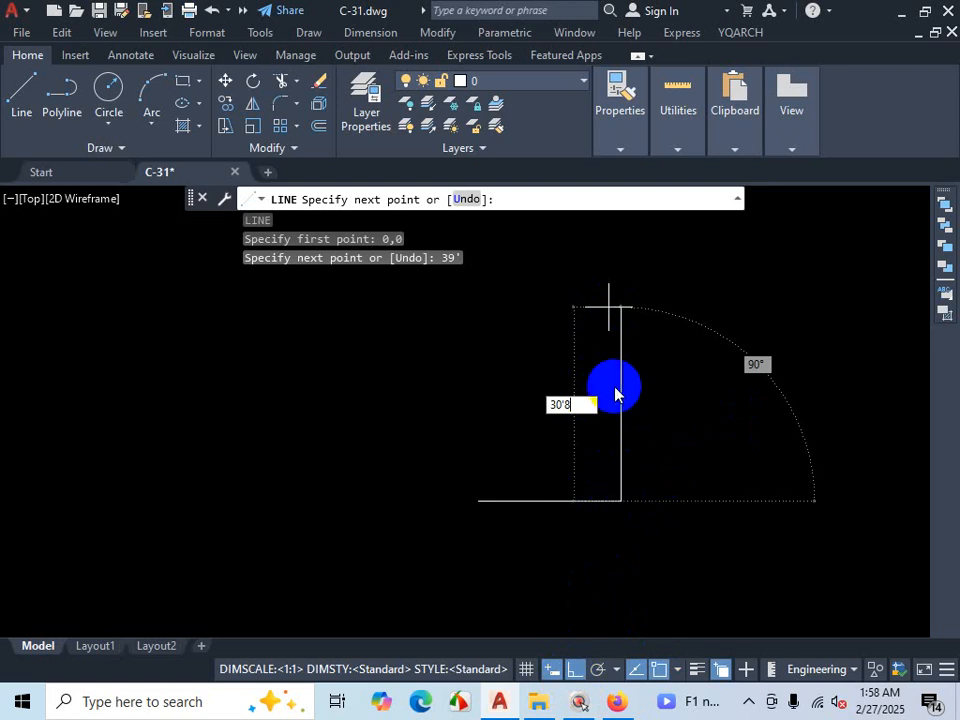
{"action": "key", "text": "ctrl+1"}
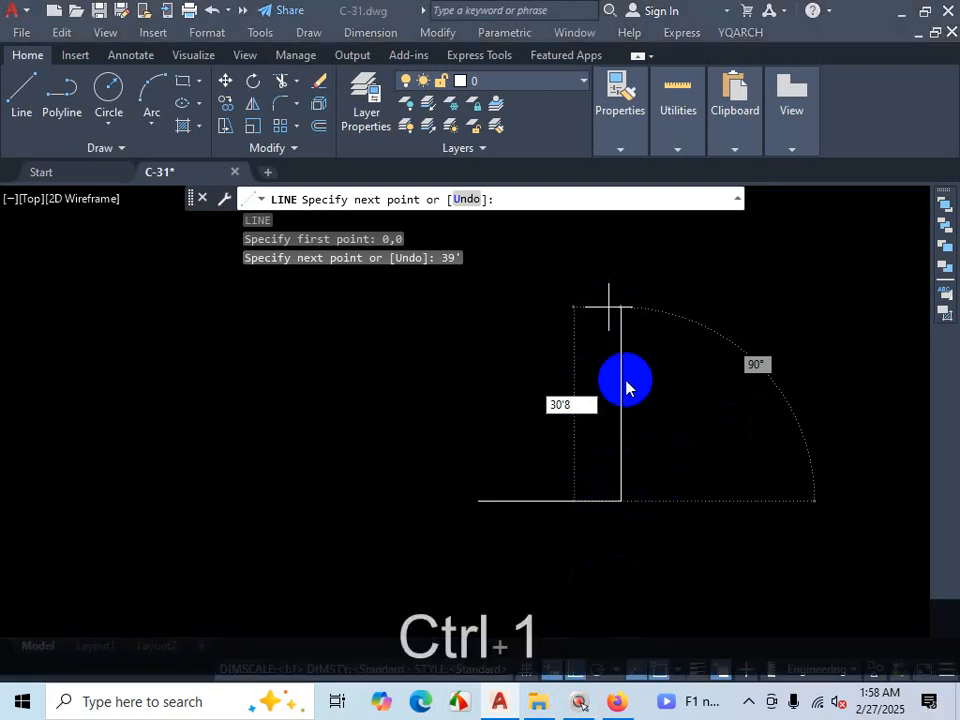
{"action": "left_click_drag", "start_coordinate": [611, 504], "coordinate": [657, 502]}
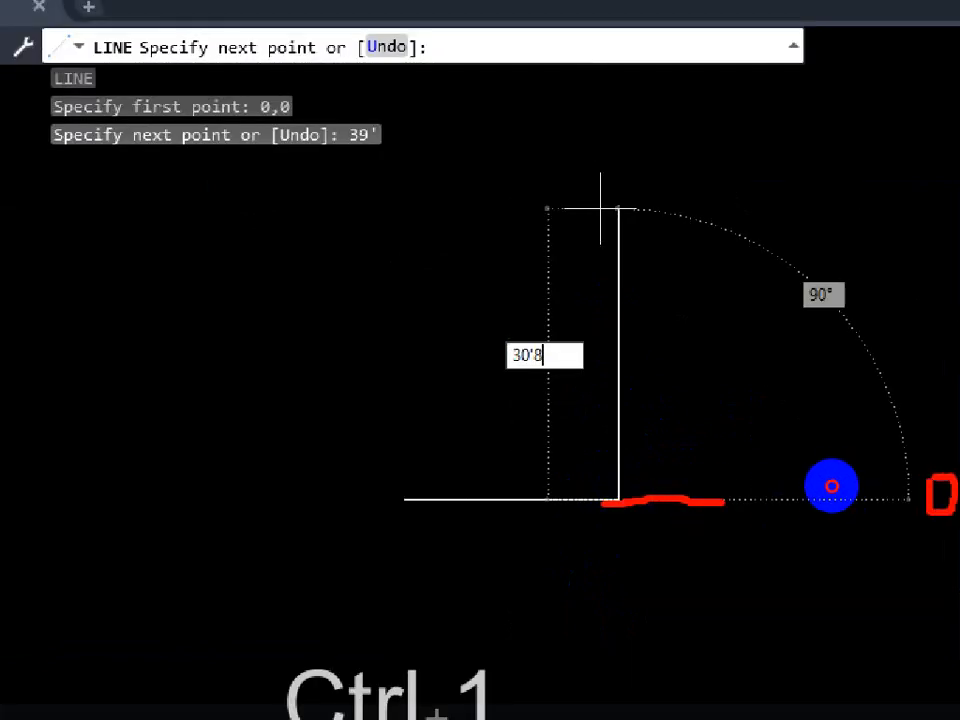
{"action": "mouse_move", "coordinate": [632, 501]}
{"action": "left_mouse_down"}
{"action": "mouse_move", "coordinate": [579, 504]}
{"action": "mouse_move", "coordinate": [617, 504]}
{"action": "mouse_move", "coordinate": [627, 342]}
{"action": "mouse_move", "coordinate": [620, 220]}
{"action": "left_mouse_up"}
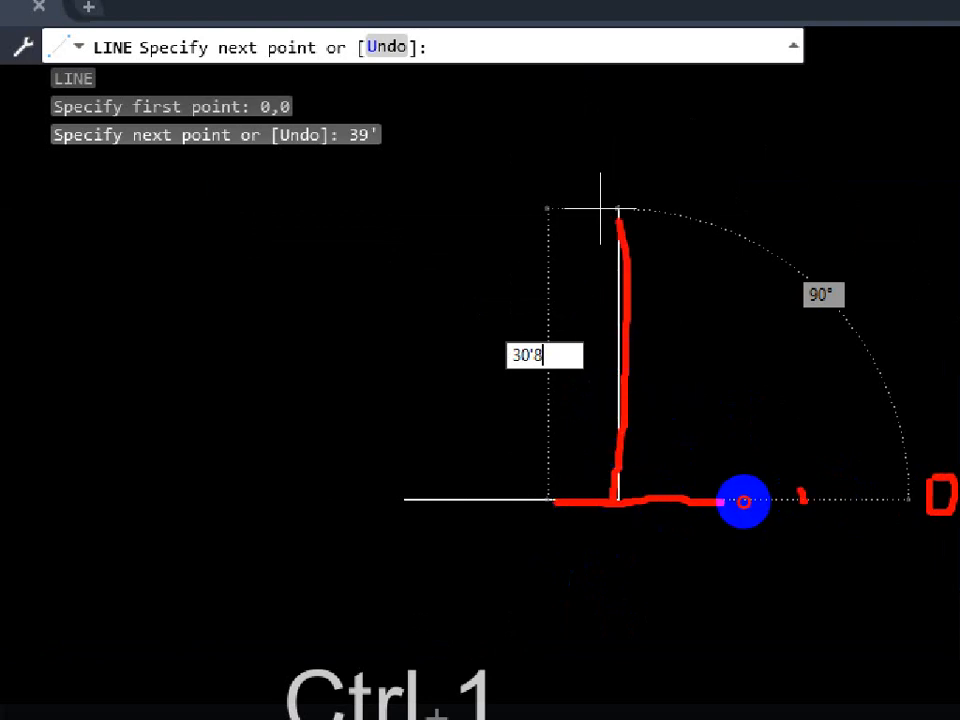
{"action": "mouse_move", "coordinate": [800, 495]}
{"action": "left_mouse_down"}
{"action": "mouse_move", "coordinate": [718, 347]}
{"action": "mouse_move", "coordinate": [627, 320]}
{"action": "left_mouse_up"}
{"action": "left_click", "coordinate": [815, 247]}
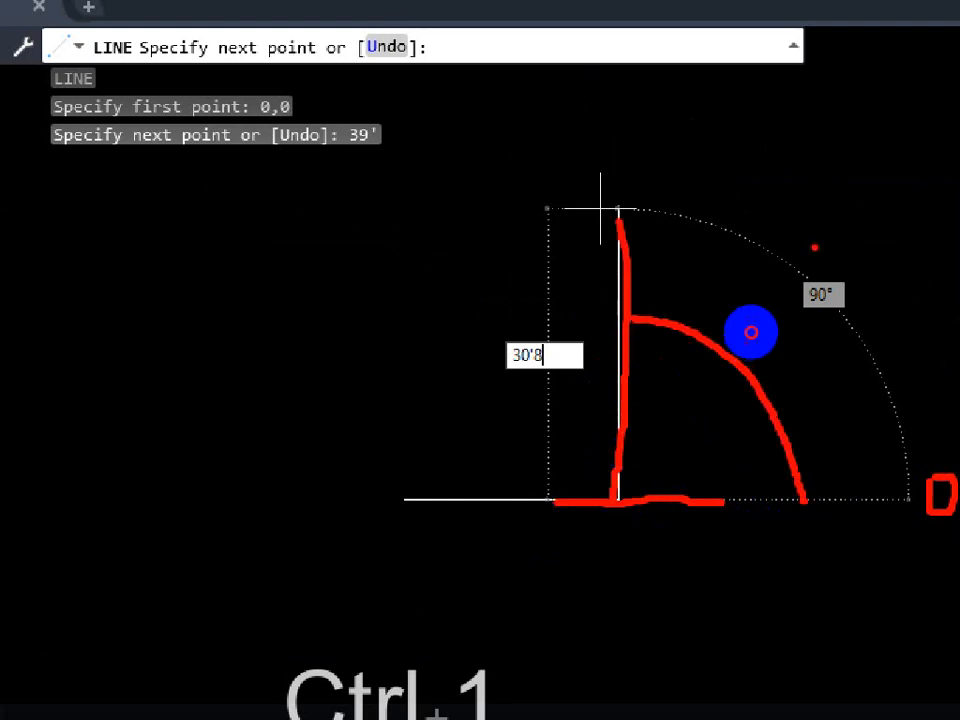
Step: Turn Ortho mode off to see free-angle movement of the vertical segment and turn it back on
{"action": "mouse_move", "coordinate": [815, 247]}
{"action": "left_mouse_down"}
{"action": "mouse_move", "coordinate": [804, 300]}
{"action": "mouse_move", "coordinate": [772, 226]}
{"action": "left_mouse_up"}
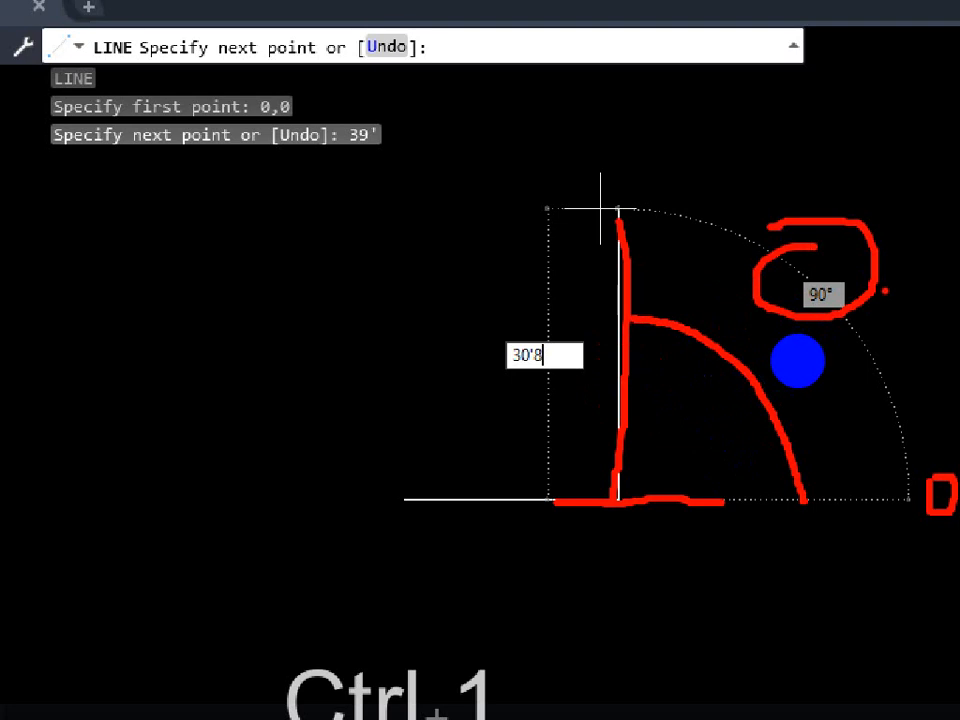
{"action": "key", "text": "Escape"}
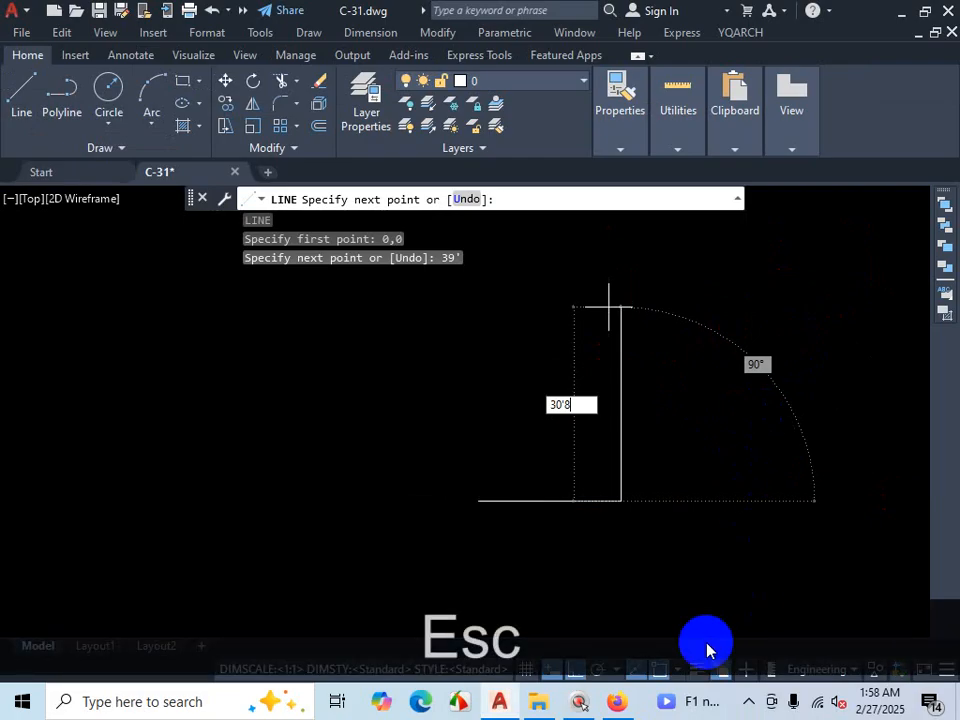
{"action": "left_click", "coordinate": [577, 673]}
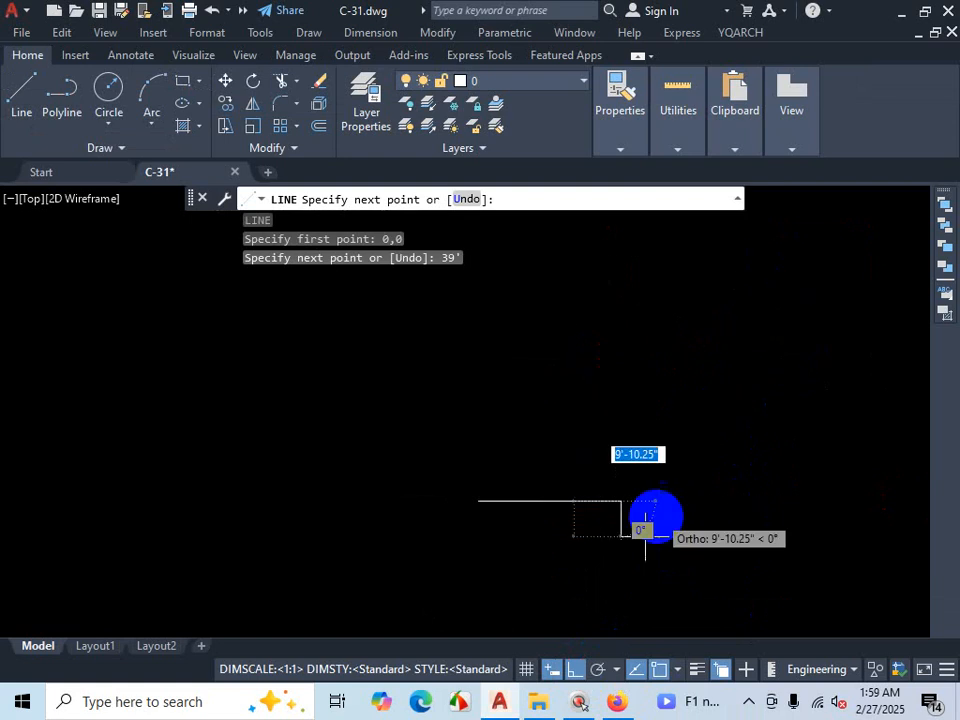
{"action": "left_click", "coordinate": [572, 670]}
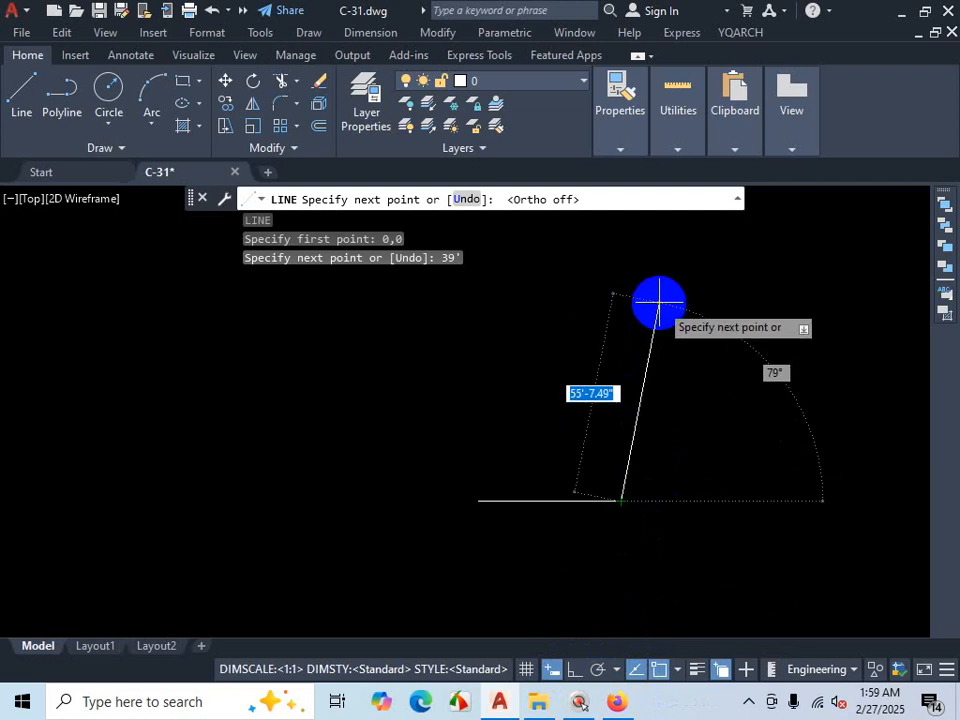
{"action": "key", "text": "ctrl+1"}
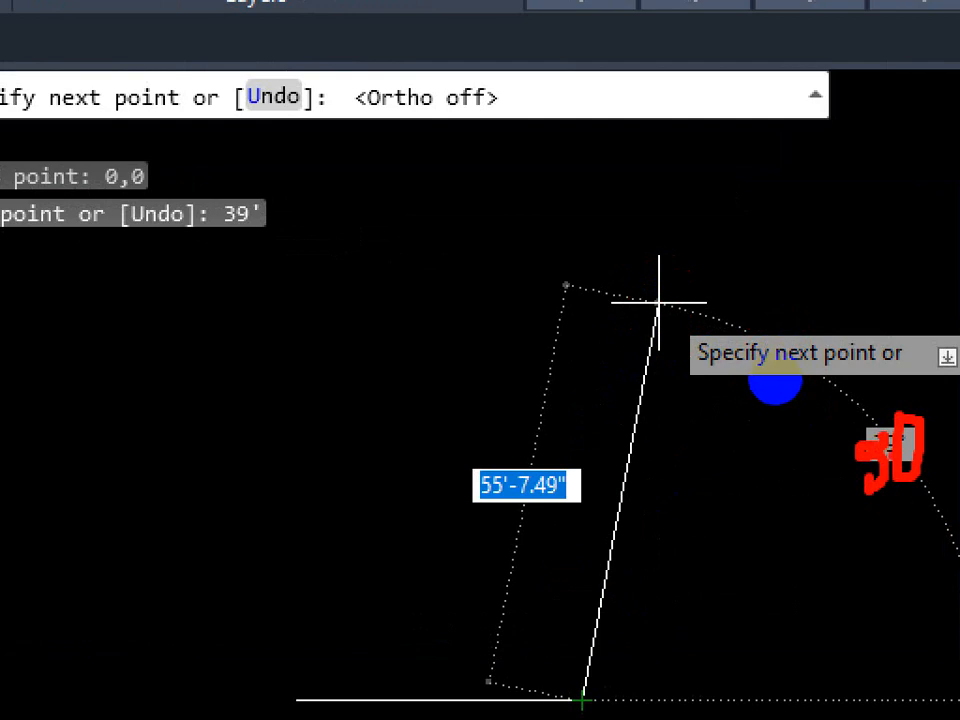
{"action": "key", "text": "Escape"}
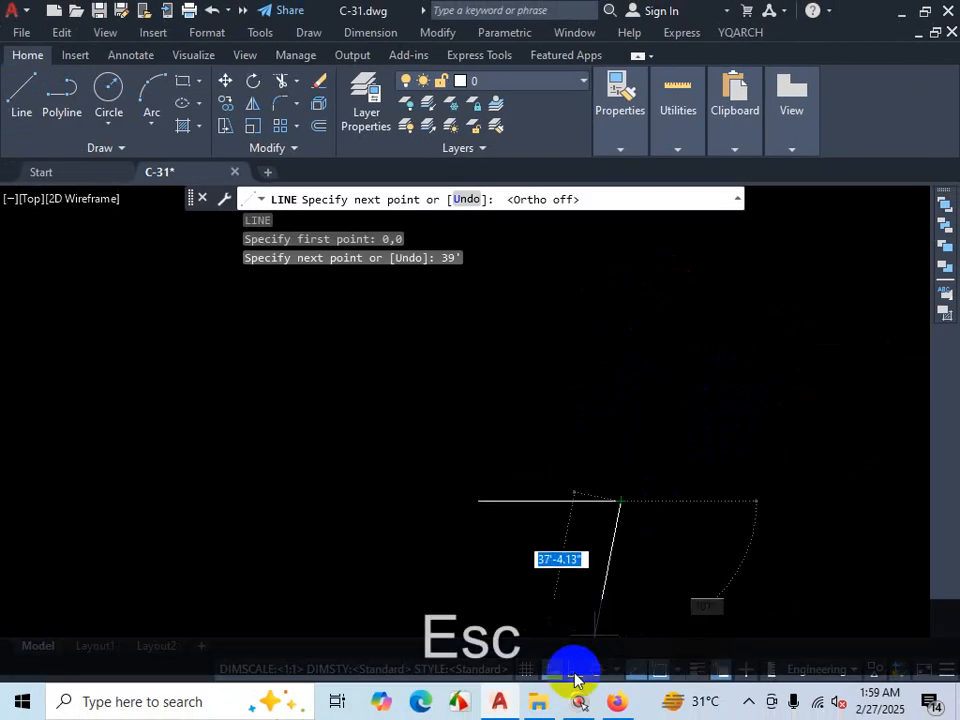
{"action": "left_click", "coordinate": [574, 670]}
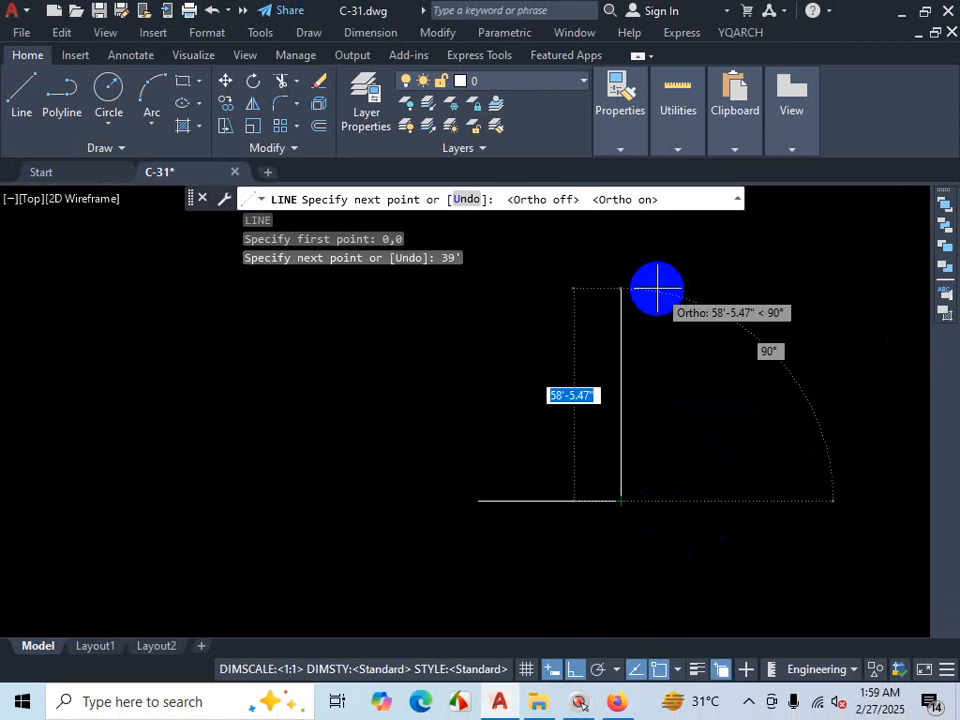
Step: Draw the 30'8 vertical segment upward from the end of the 39' line and end the Line command
{"action": "type", "text": "30'8"}
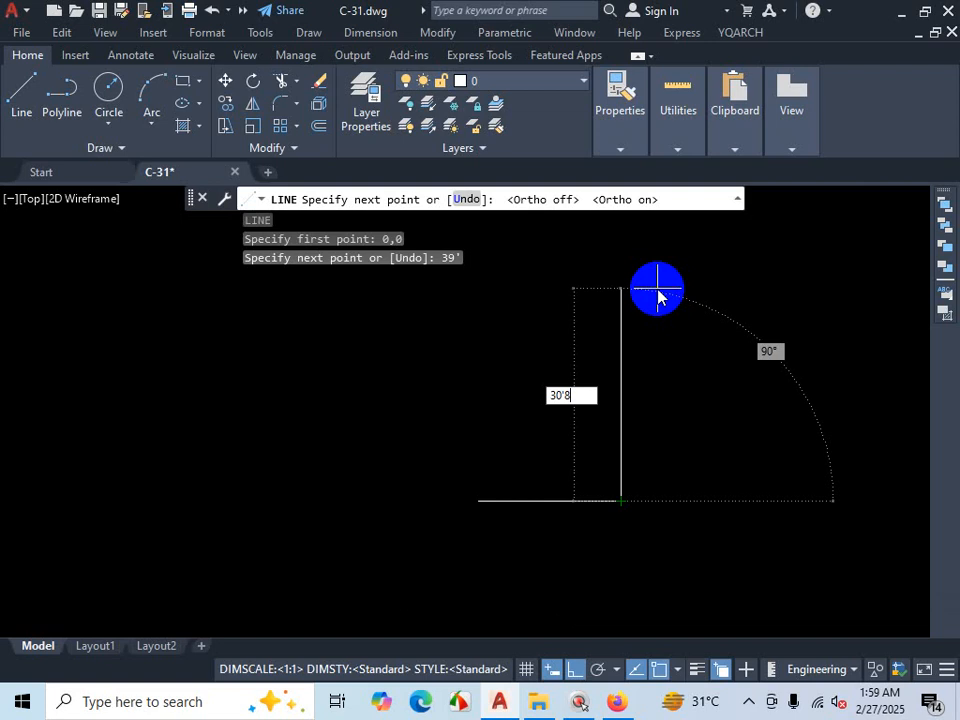
{"action": "key", "text": "Return"}
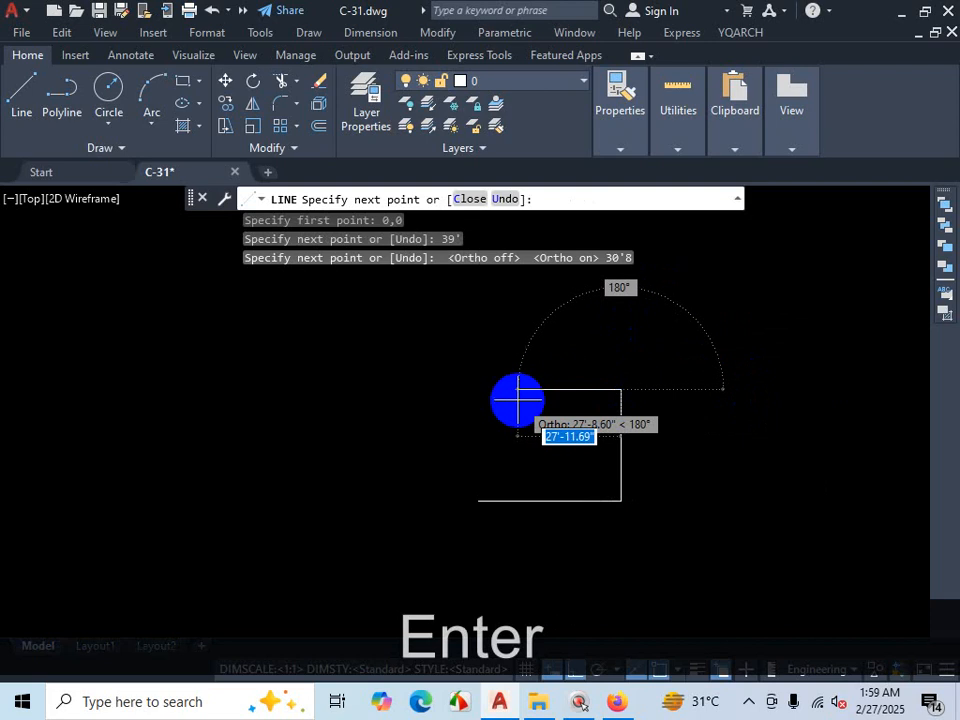
{"action": "scroll", "coordinate": [517, 400], "scroll_direction": "up", "scroll_amount": 2}
{"action": "scroll", "coordinate": [555, 340], "scroll_direction": "down", "scroll_amount": 2}
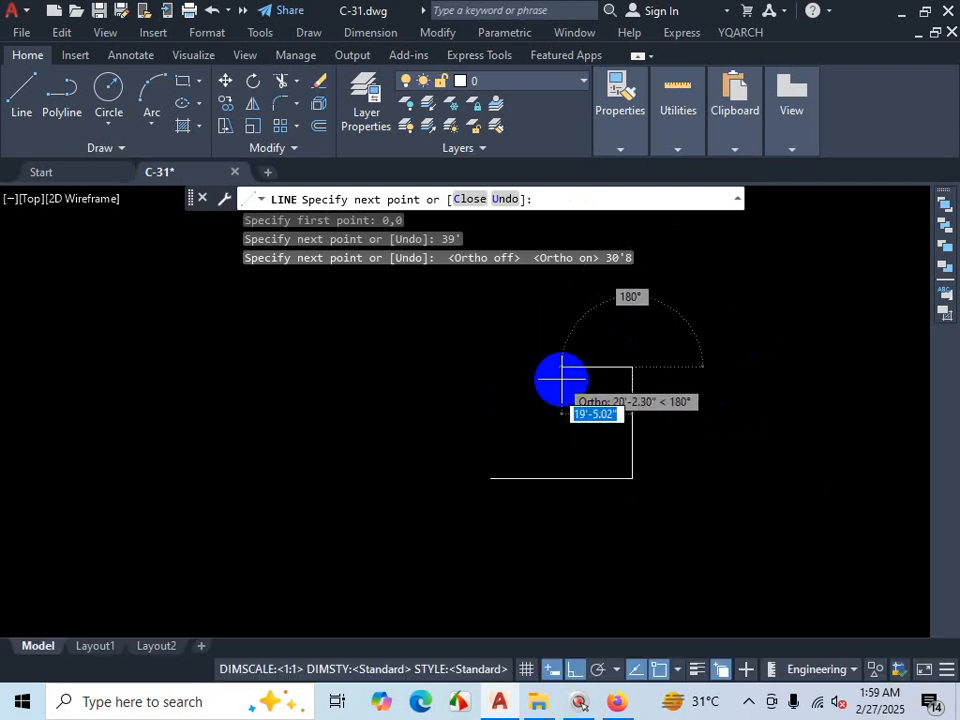
{"action": "scroll", "coordinate": [561, 379], "scroll_direction": "up", "scroll_amount": 2}
{"action": "key", "text": "Escape"}
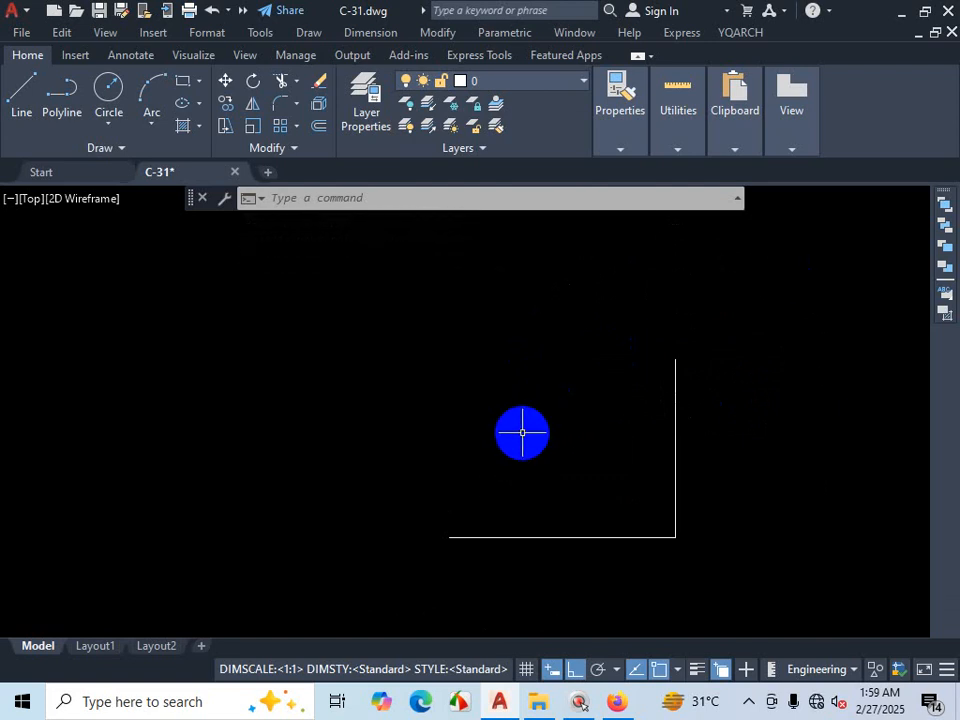
{"action": "left_click", "coordinate": [749, 703]}
{"action": "left_click", "coordinate": [719, 670]}
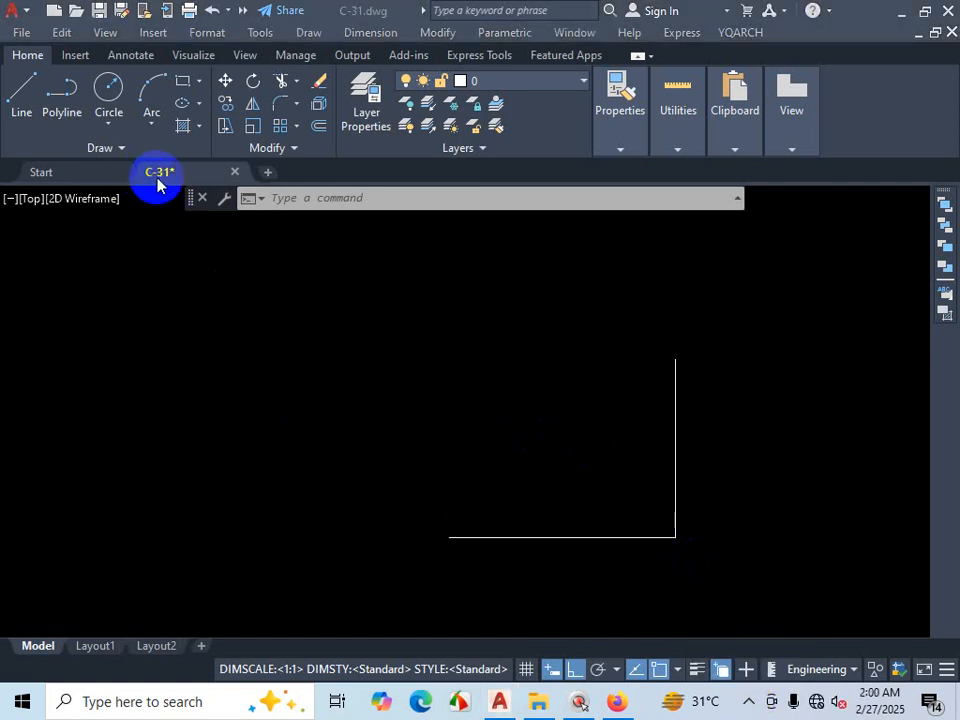
Step: Close C-31.dwg and save its changes
{"action": "mouse_move", "coordinate": [167, 184]}
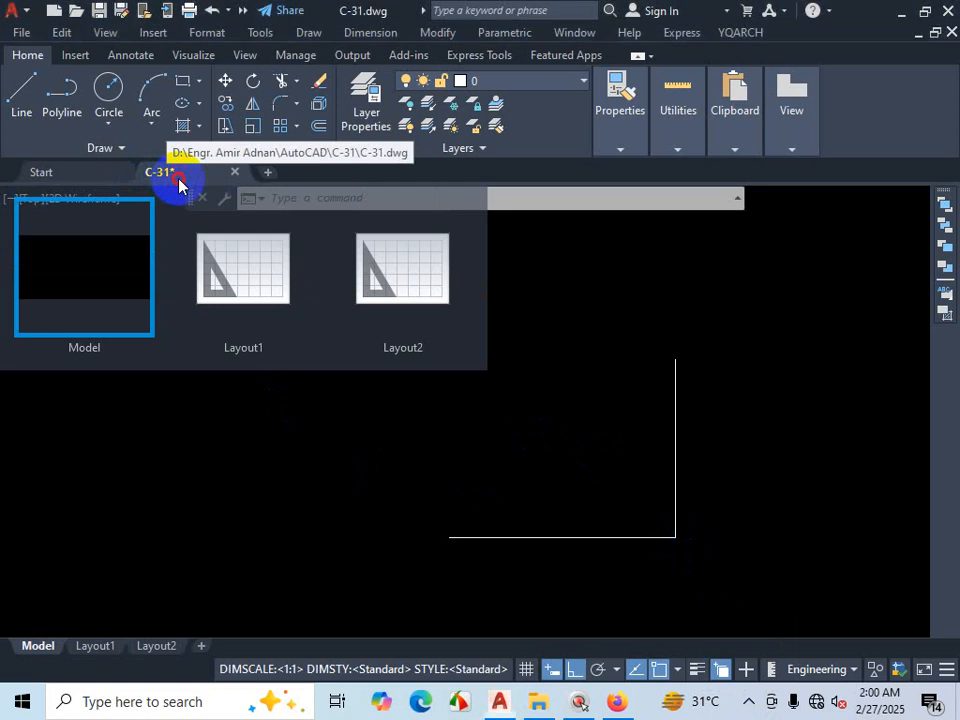
{"action": "left_click", "coordinate": [193, 180]}
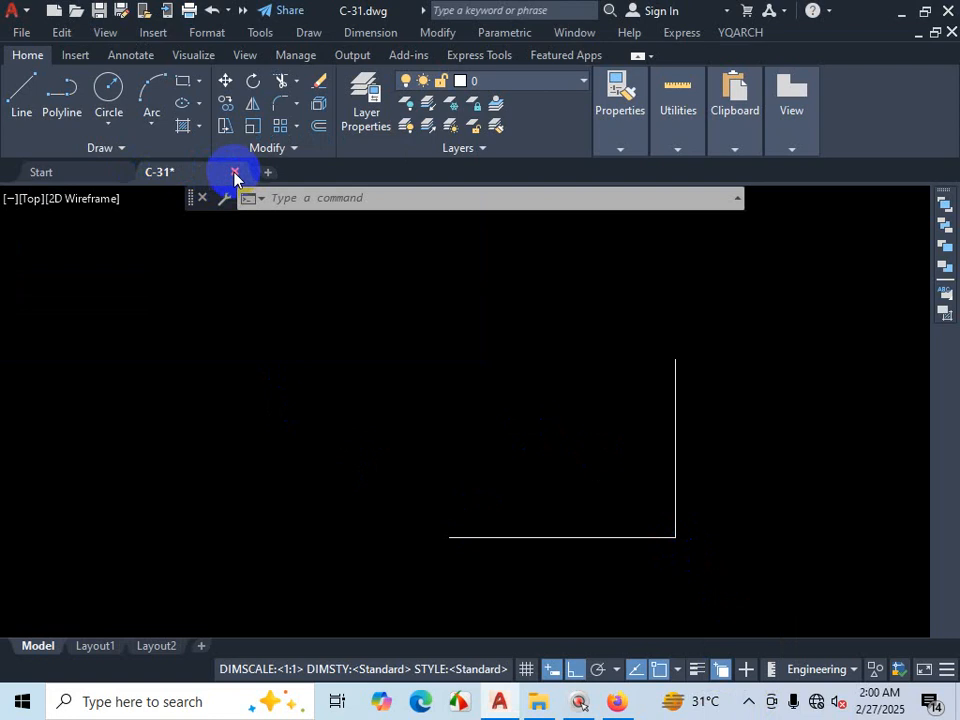
{"action": "left_click", "coordinate": [235, 174]}
{"action": "left_click", "coordinate": [427, 389]}
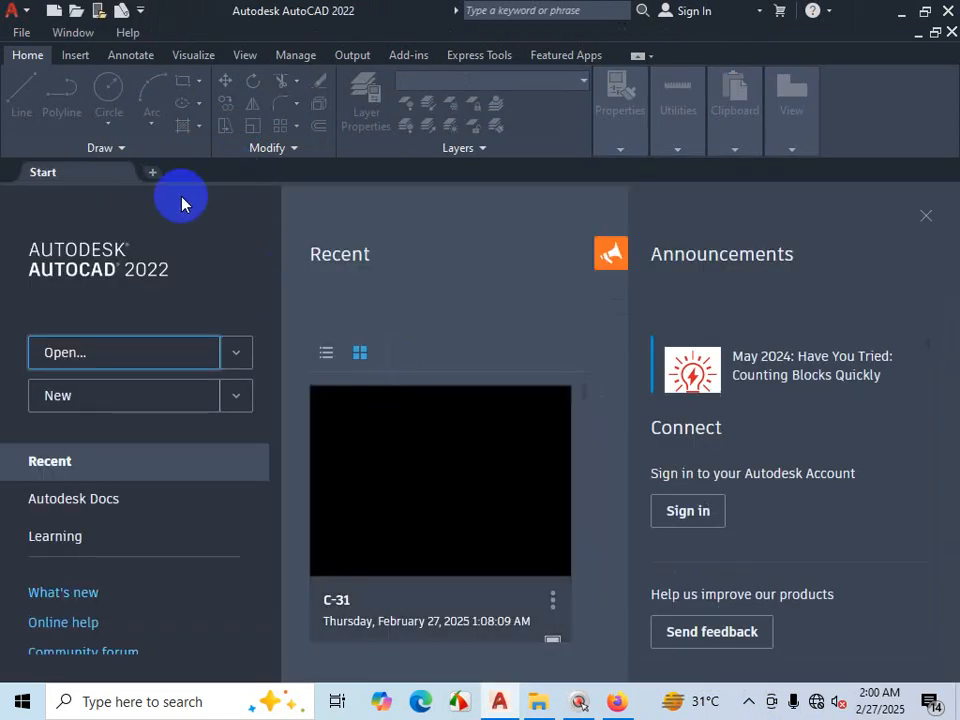
Step: Check the default Drawing Units settings in a new blank drawing and close that drawing without saving
{"action": "left_click", "coordinate": [72, 397]}
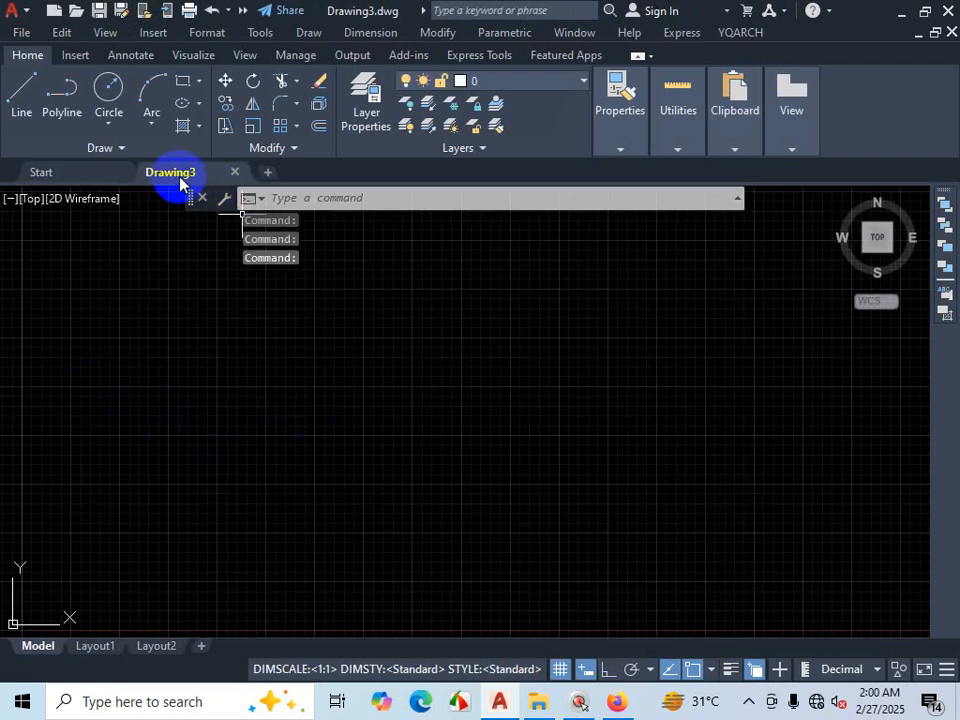
{"action": "mouse_move", "coordinate": [172, 181]}
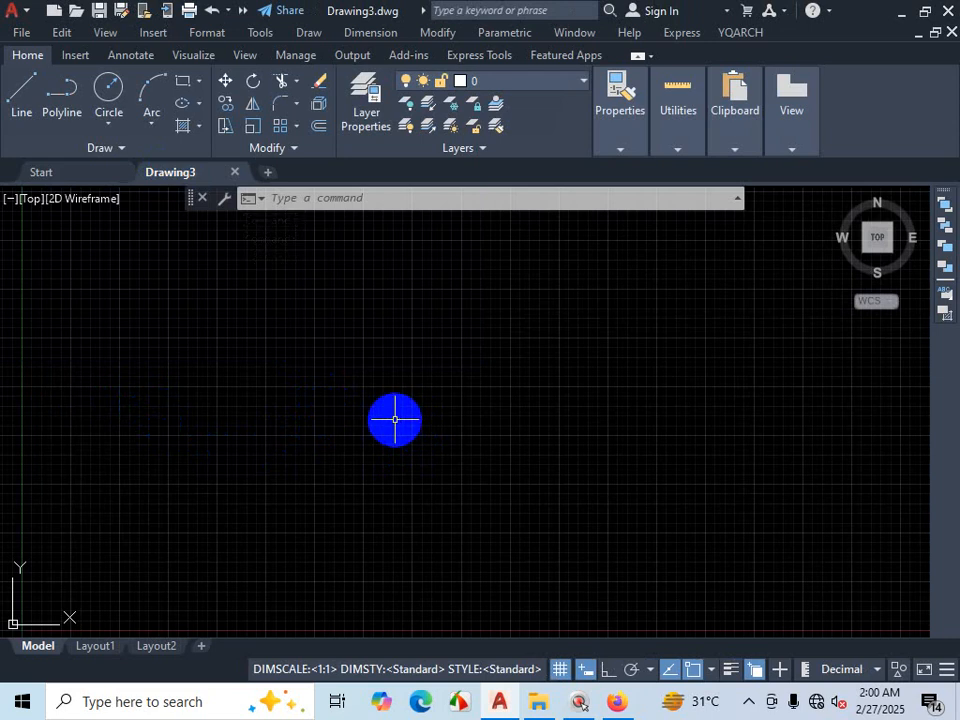
{"action": "type", "text": "un"}
{"action": "key", "text": "Return"}
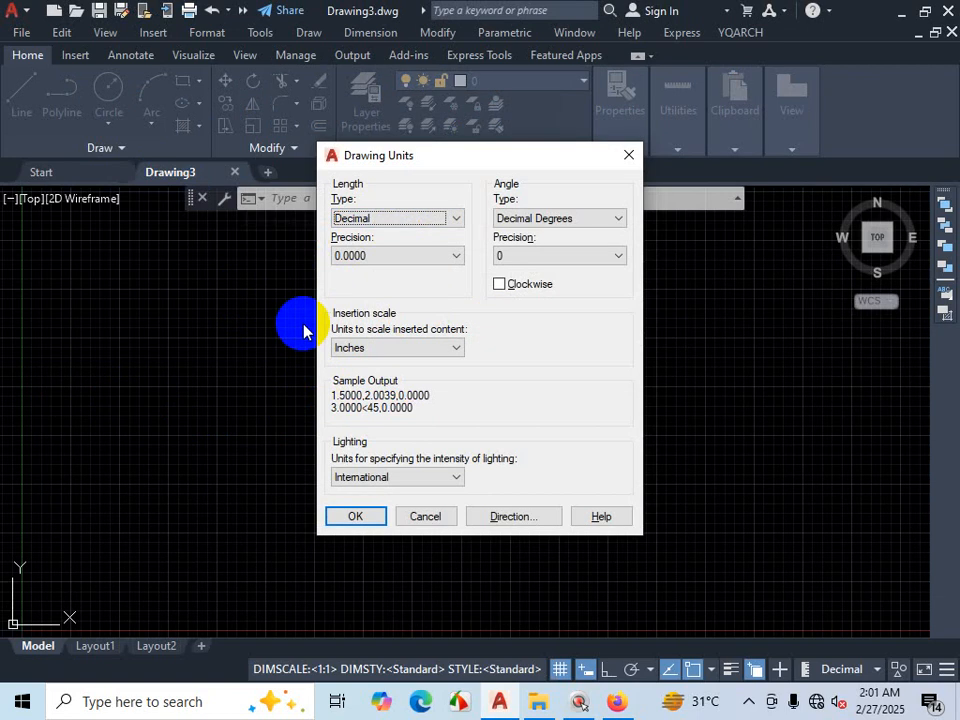
{"action": "left_click", "coordinate": [627, 157]}
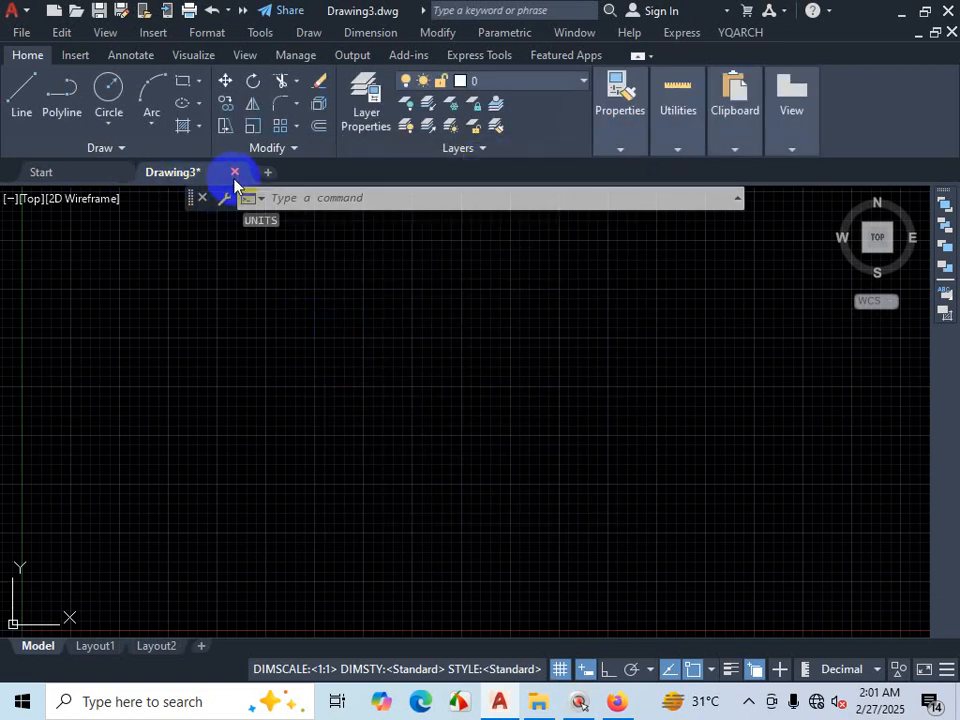
{"action": "left_click", "coordinate": [235, 174]}
{"action": "left_click", "coordinate": [476, 392]}
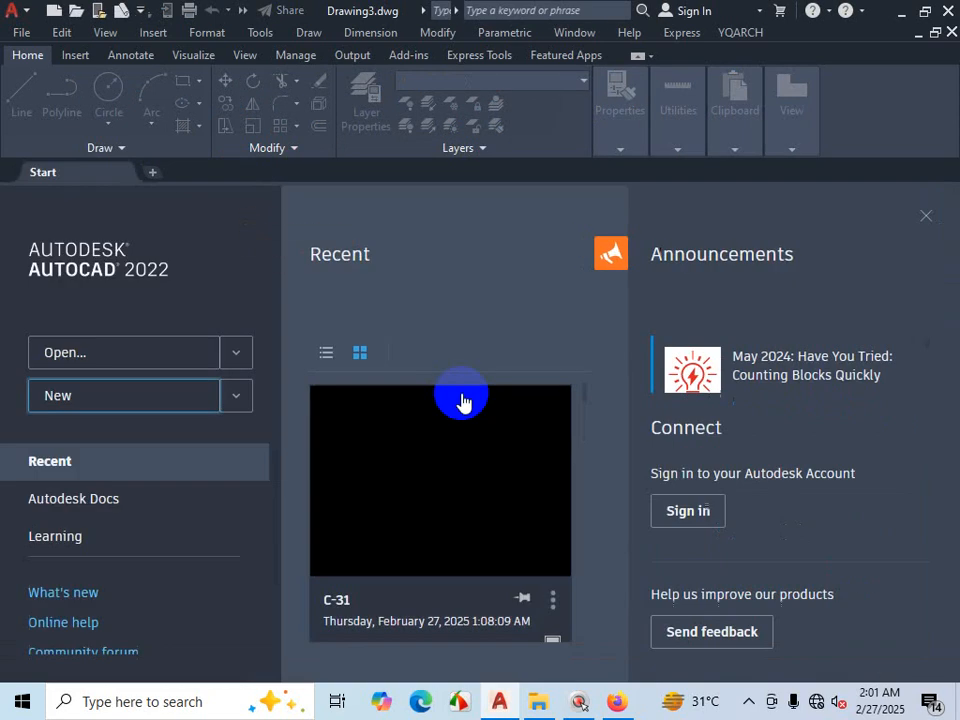
Step: Try to draw a 39' line in another new drawing that uses Decimal units, with the grid turned off
{"action": "left_click", "coordinate": [80, 399]}
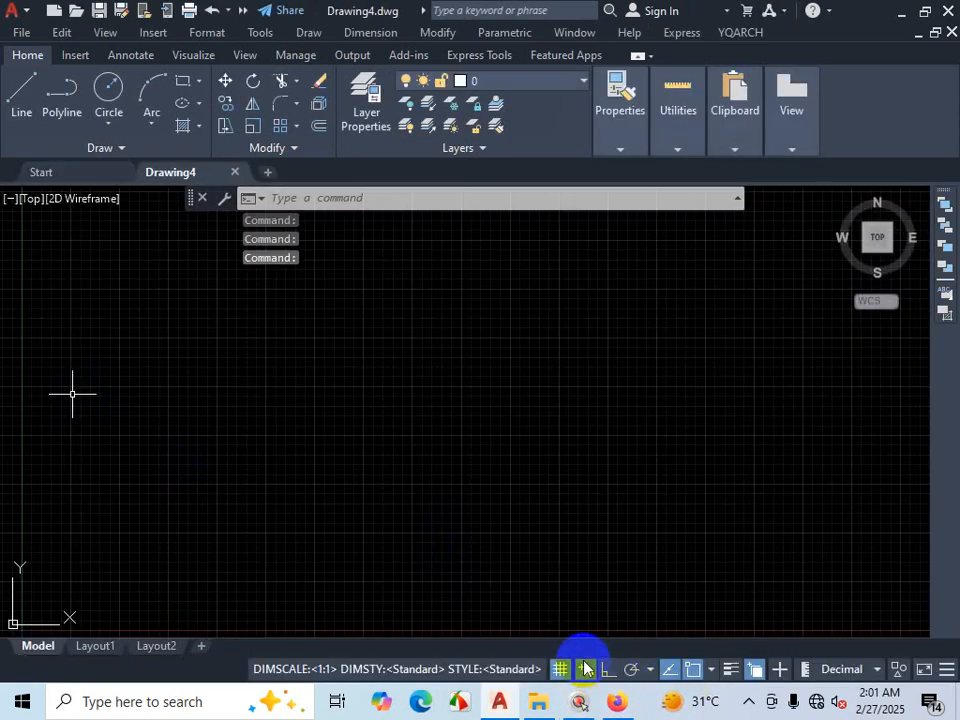
{"action": "left_click", "coordinate": [560, 668]}
{"action": "left_click", "coordinate": [21, 94]}
{"action": "left_click", "coordinate": [281, 430]}
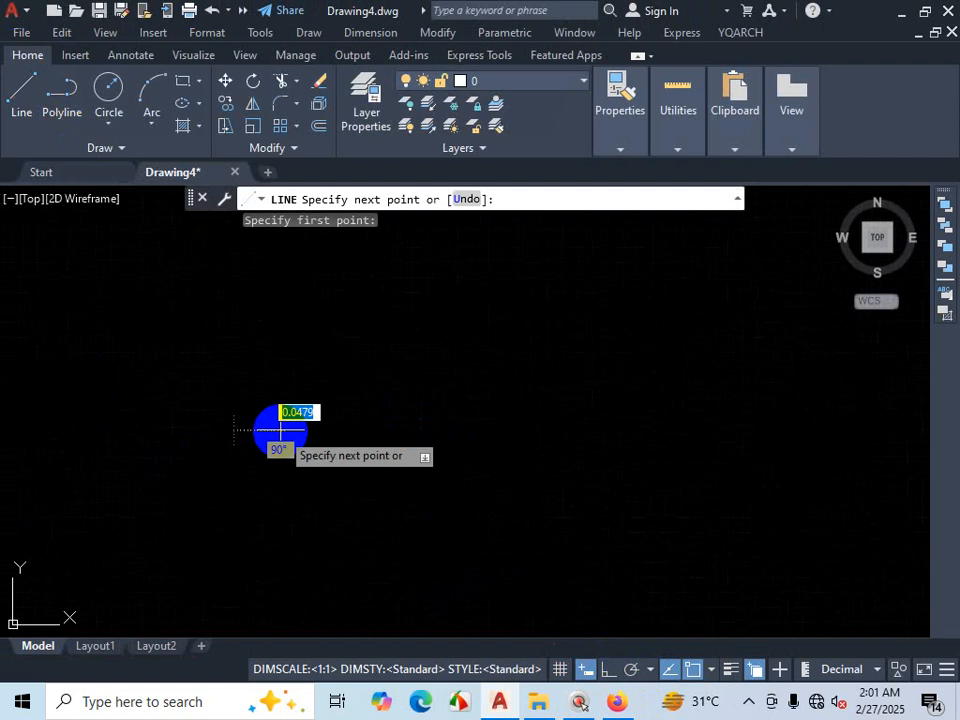
{"action": "type", "text": "39"}
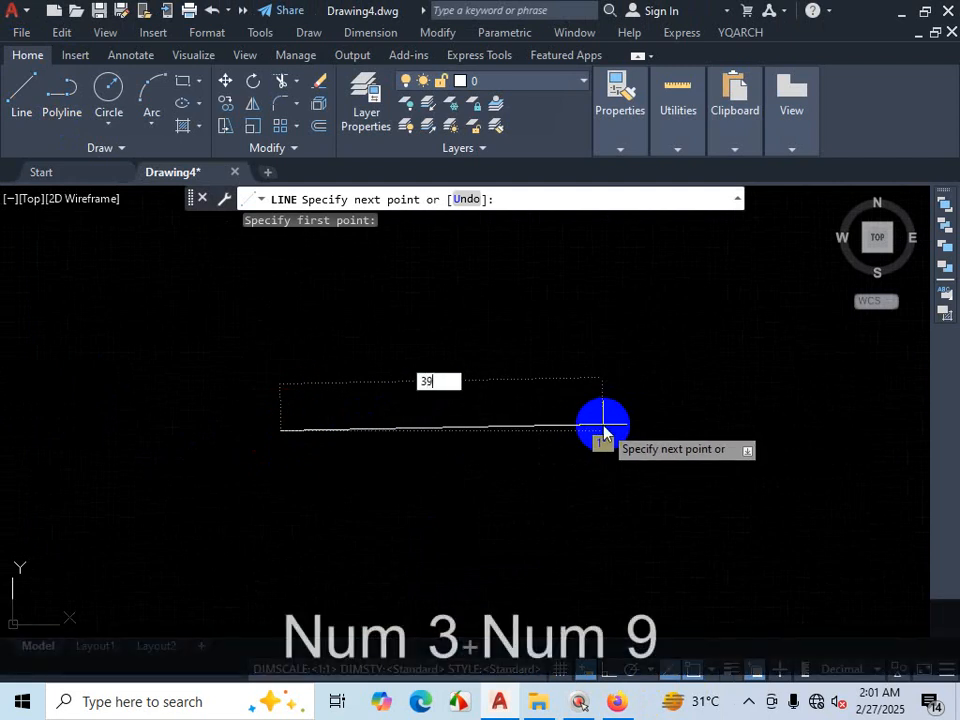
{"action": "type", "text": "'"}
{"action": "key", "text": "Return"}
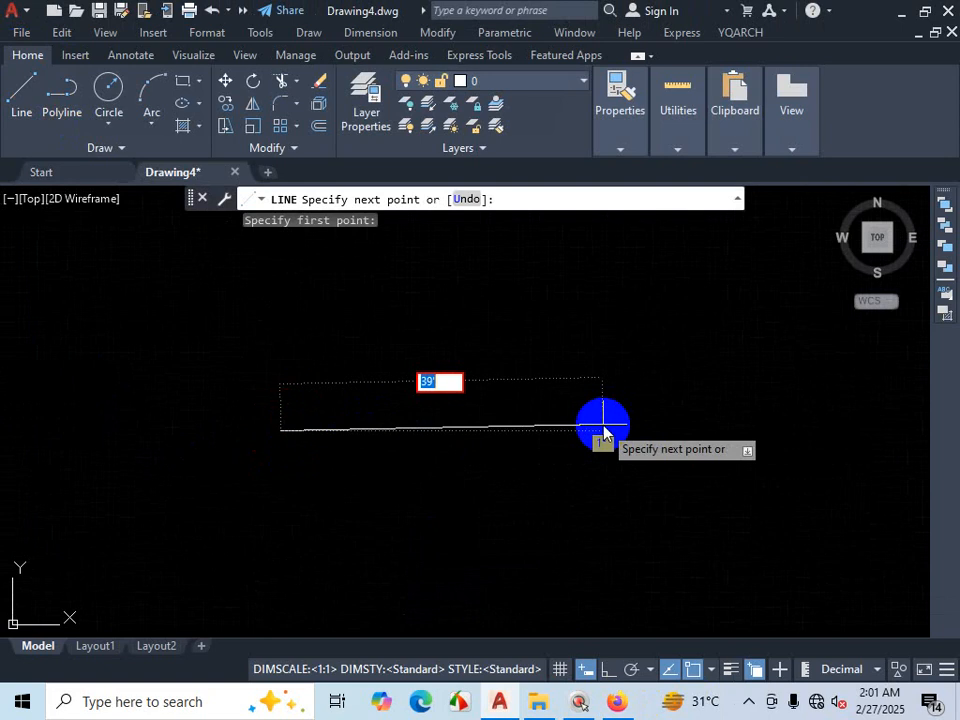
{"action": "key", "text": "Escape"}
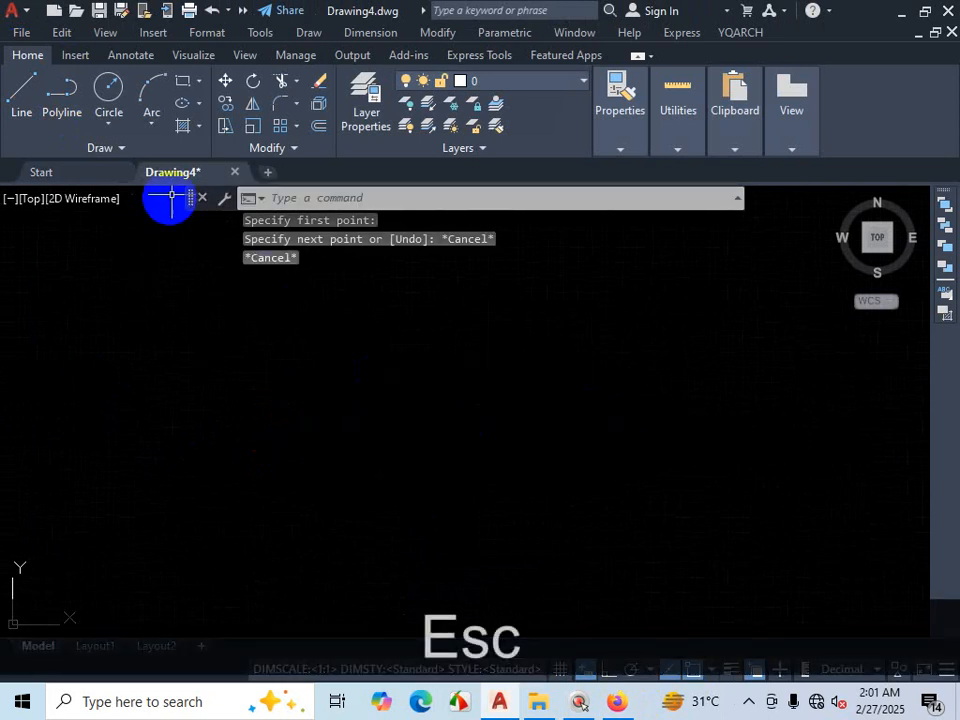
Step: Close the new test drawing without saving and reopen the recent drawing C-31
{"action": "left_click", "coordinate": [235, 176]}
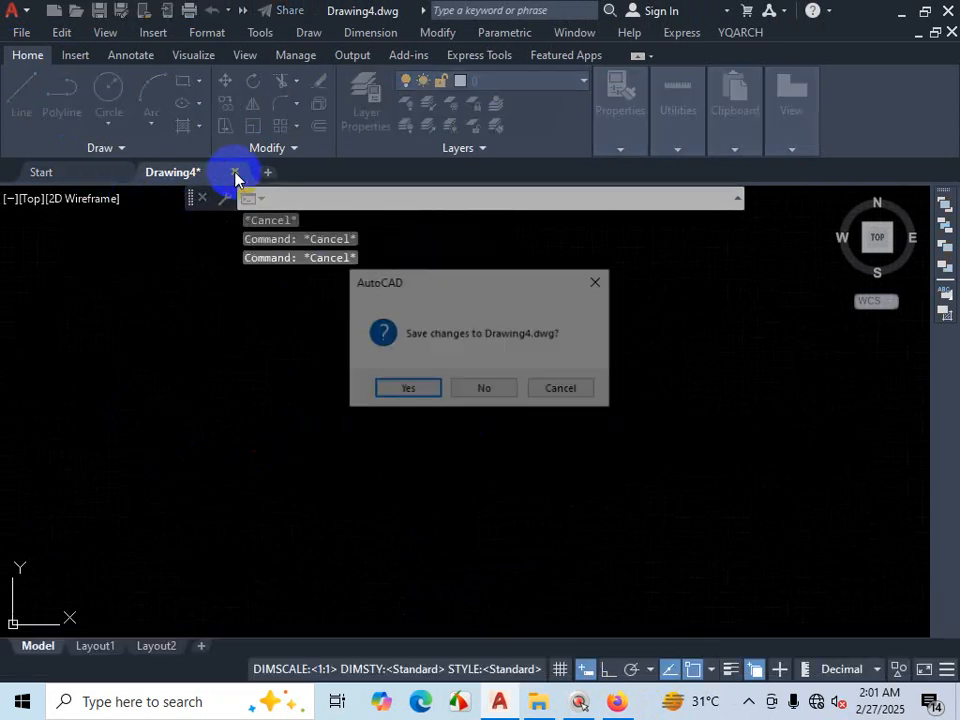
{"action": "left_click", "coordinate": [484, 389]}
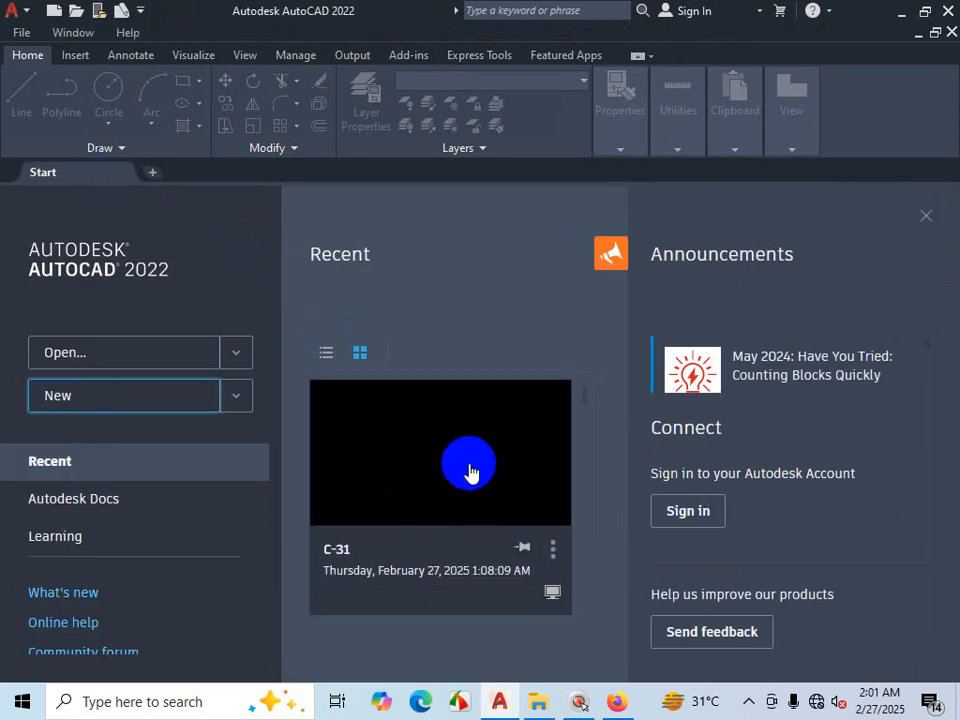
{"action": "left_click", "coordinate": [334, 510]}
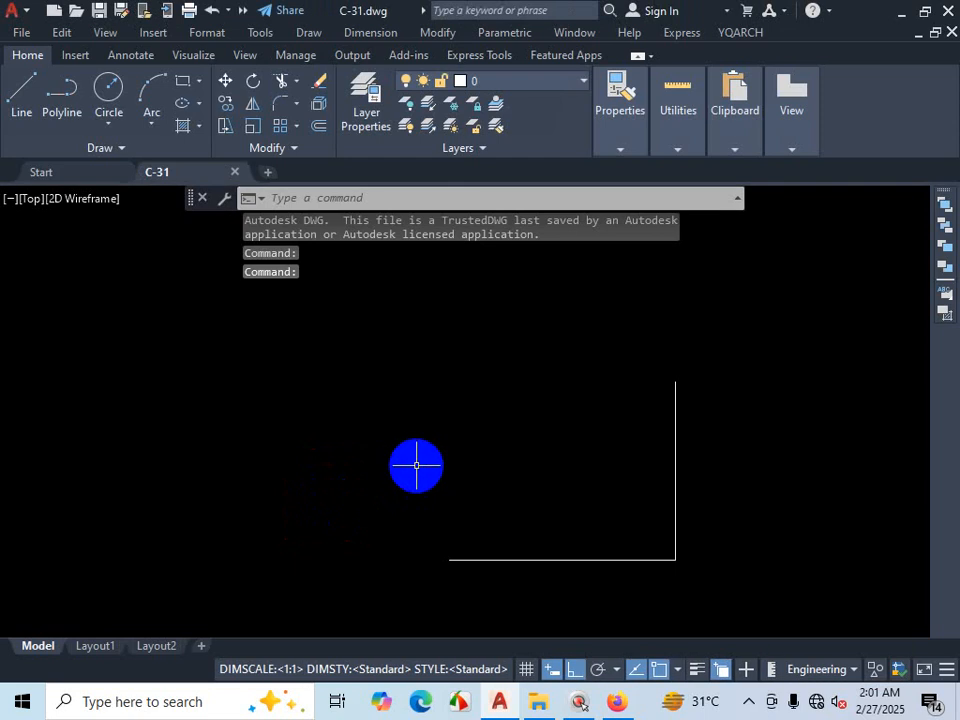
{"action": "mouse_move", "coordinate": [163, 183]}
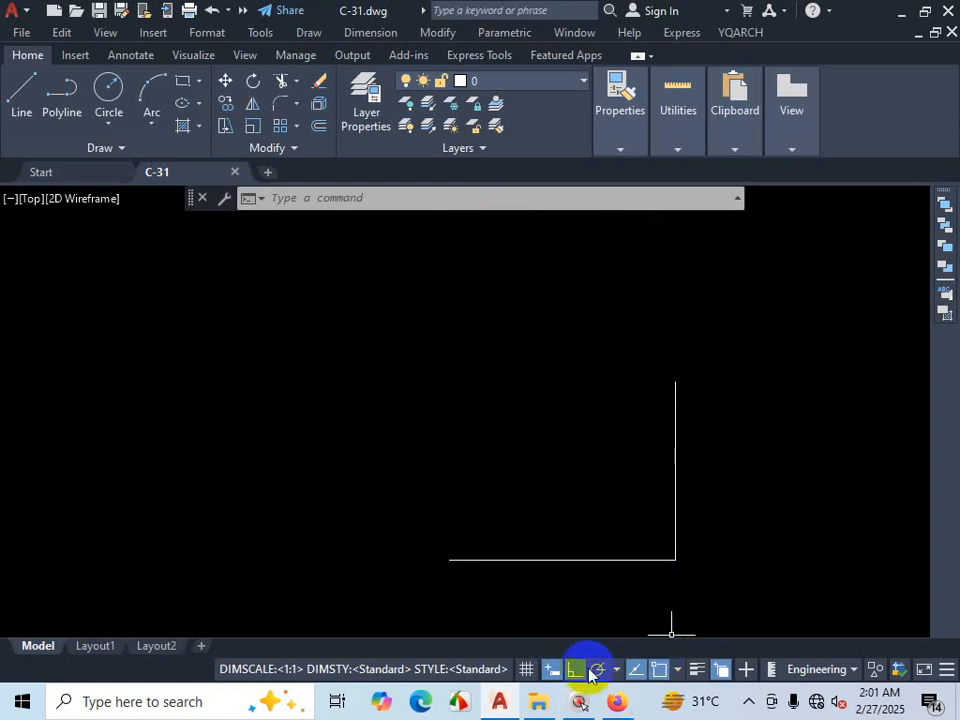
{"action": "left_click", "coordinate": [640, 670]}
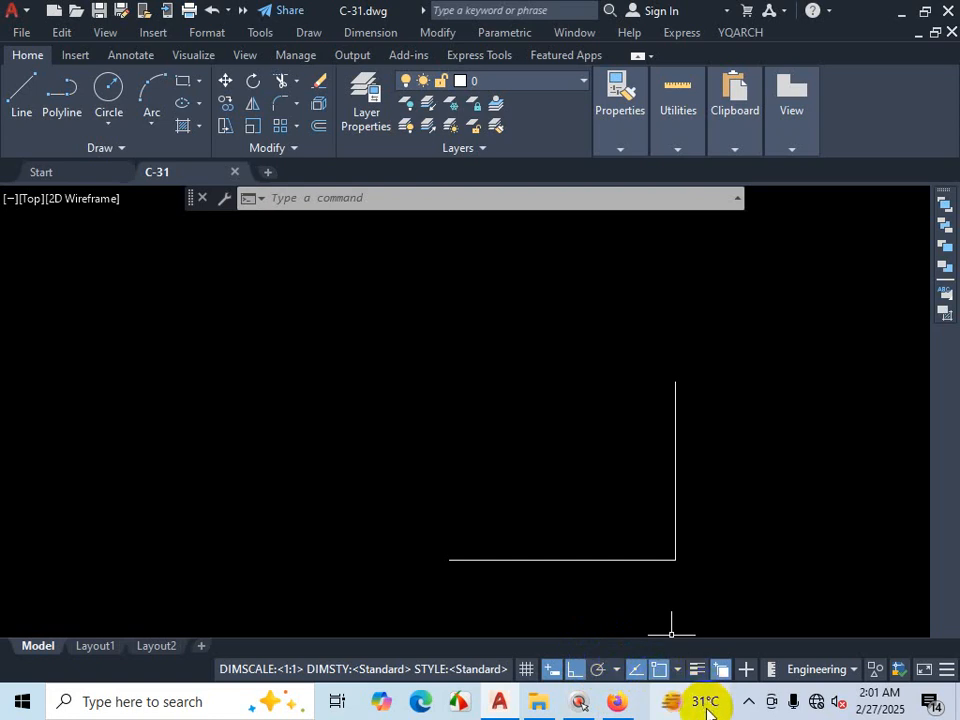
{"action": "key", "text": "ctrl+1"}
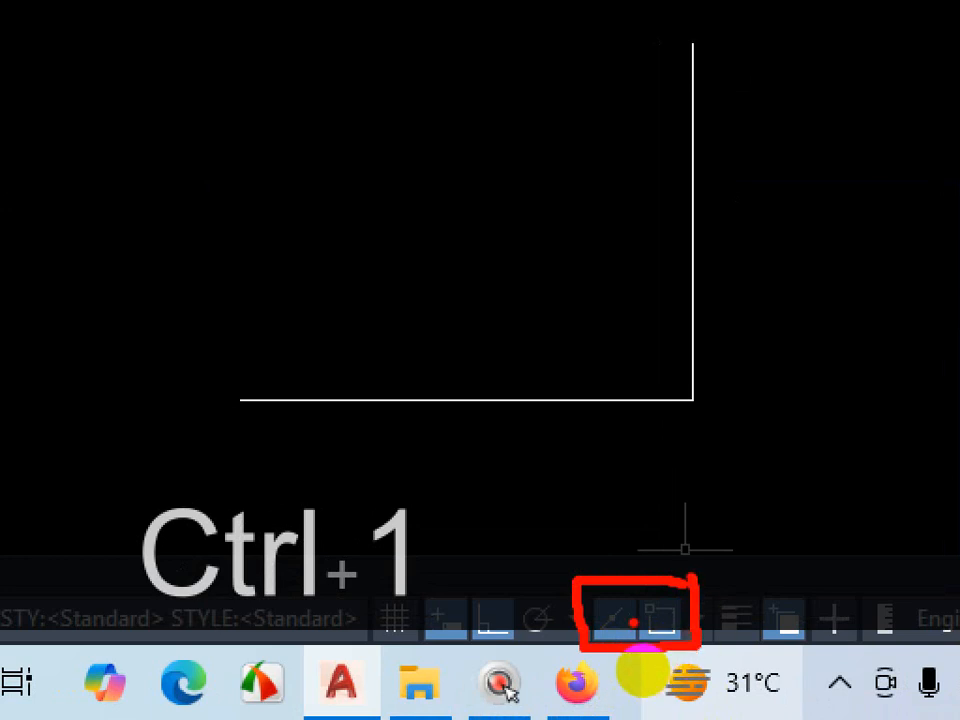
{"action": "key", "text": "Escape"}
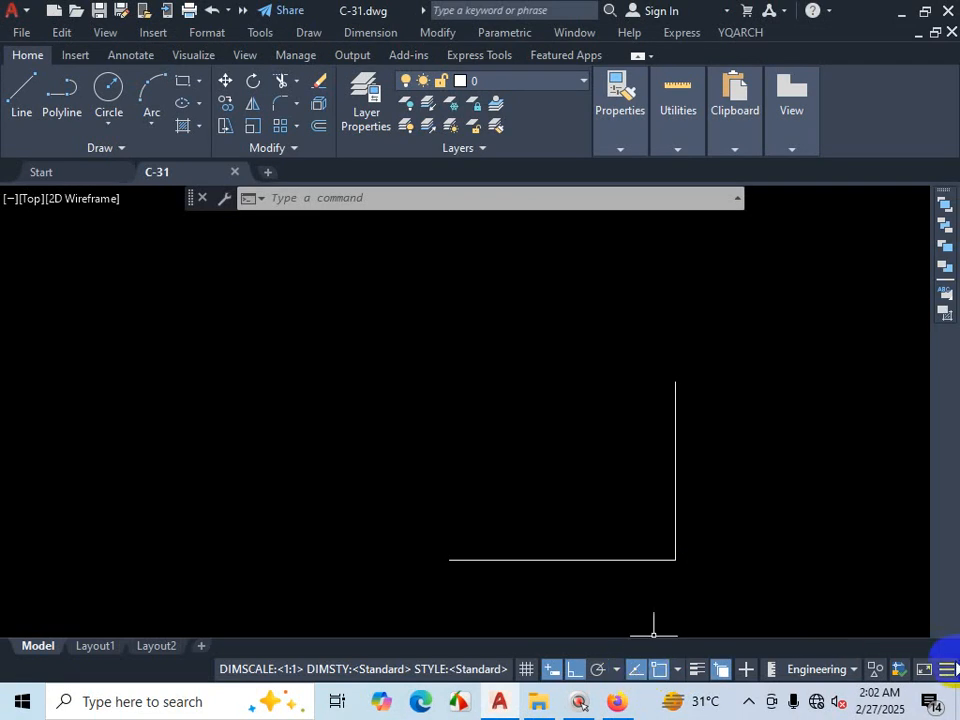
Step: Remove the Object Snap Tracking and 2D Object Snap toggles from the status bar customization
{"action": "left_click", "coordinate": [946, 676]}
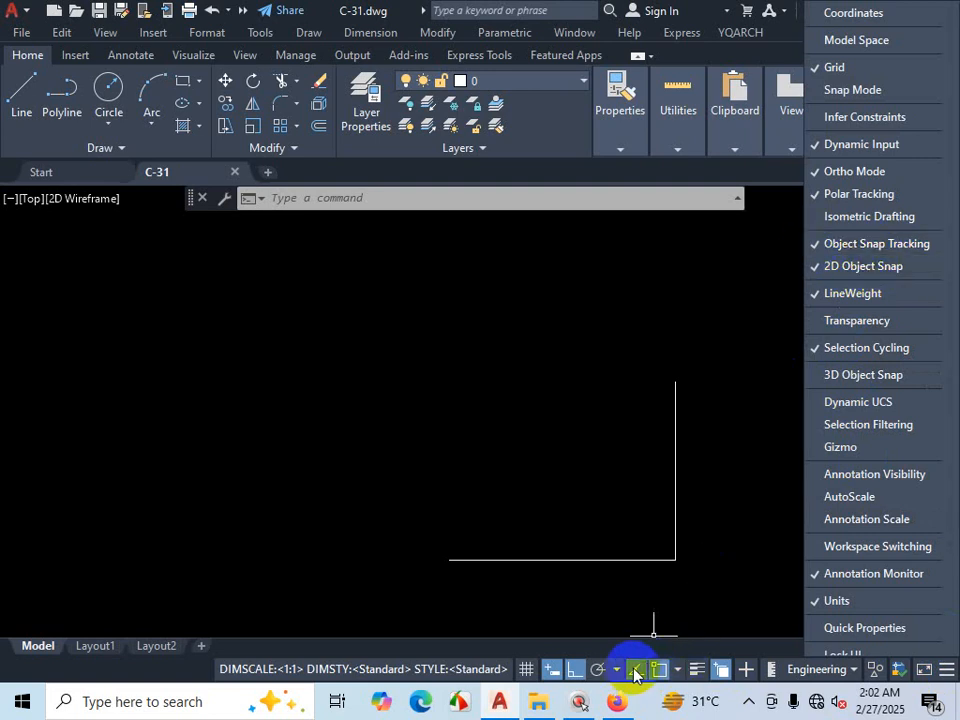
{"action": "left_click", "coordinate": [838, 245]}
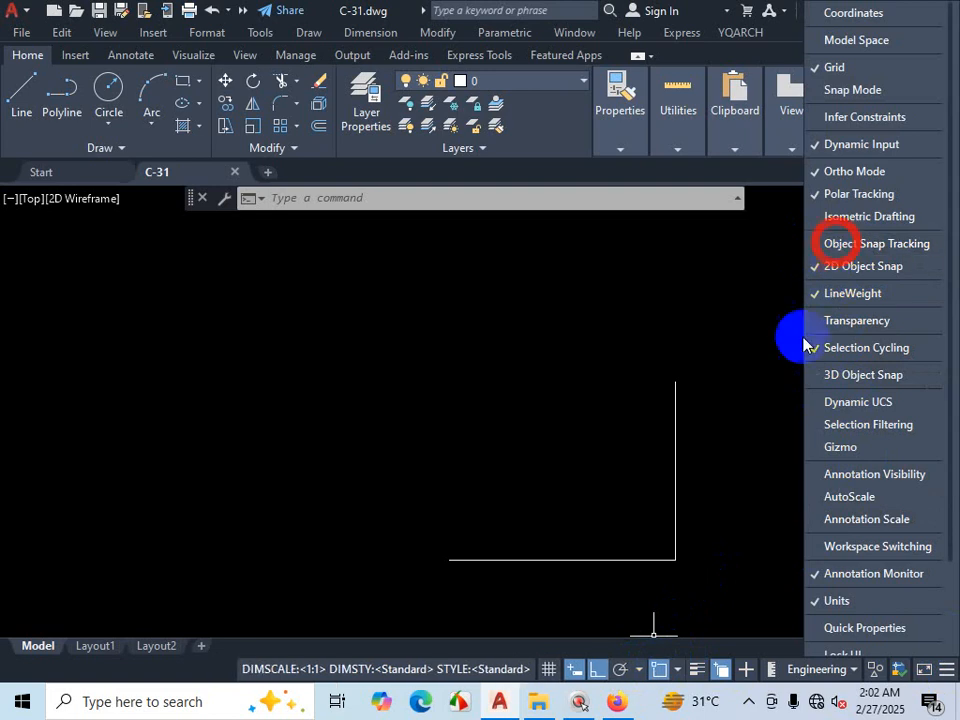
{"action": "left_click", "coordinate": [830, 266]}
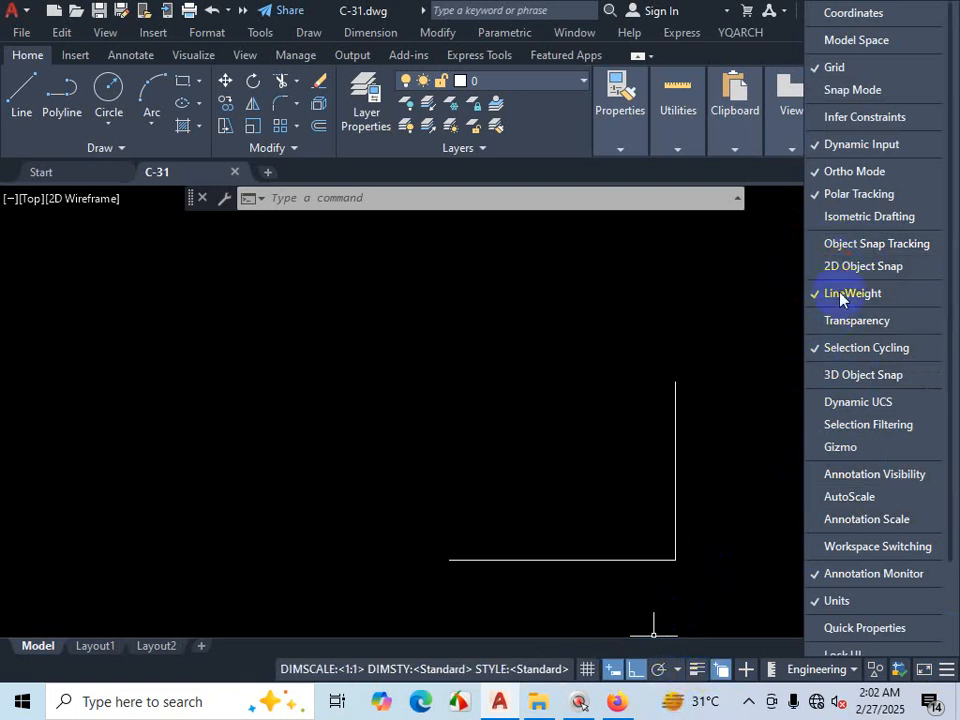
Step: Restore the Object Snap Tracking and 2D Object Snap toggles to the status bar through its customization list
{"action": "left_click", "coordinate": [835, 245]}
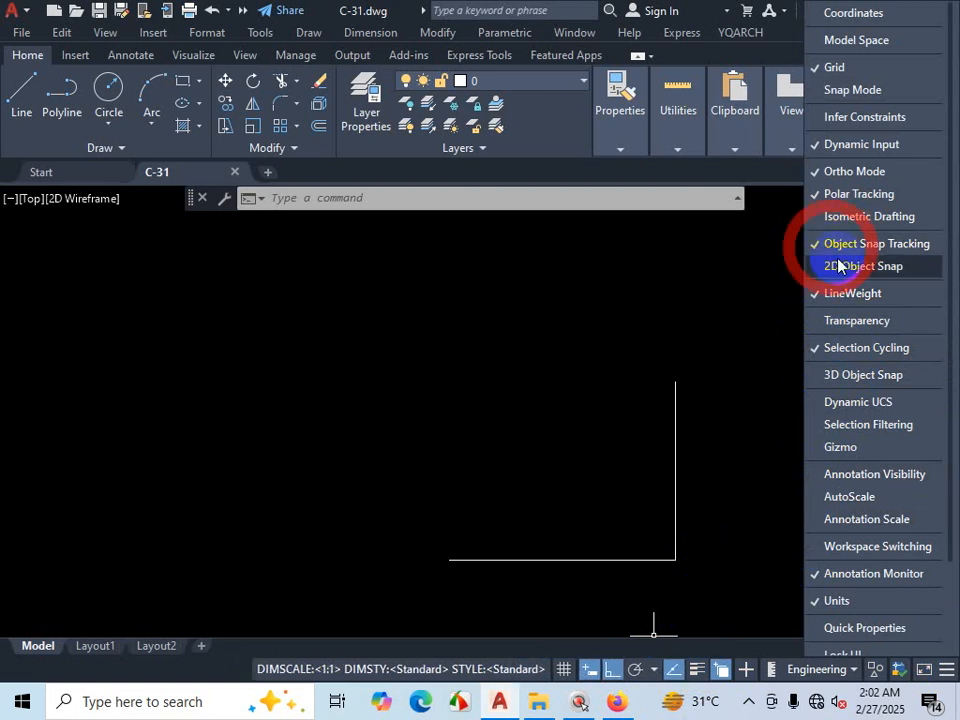
{"action": "left_click", "coordinate": [830, 266]}
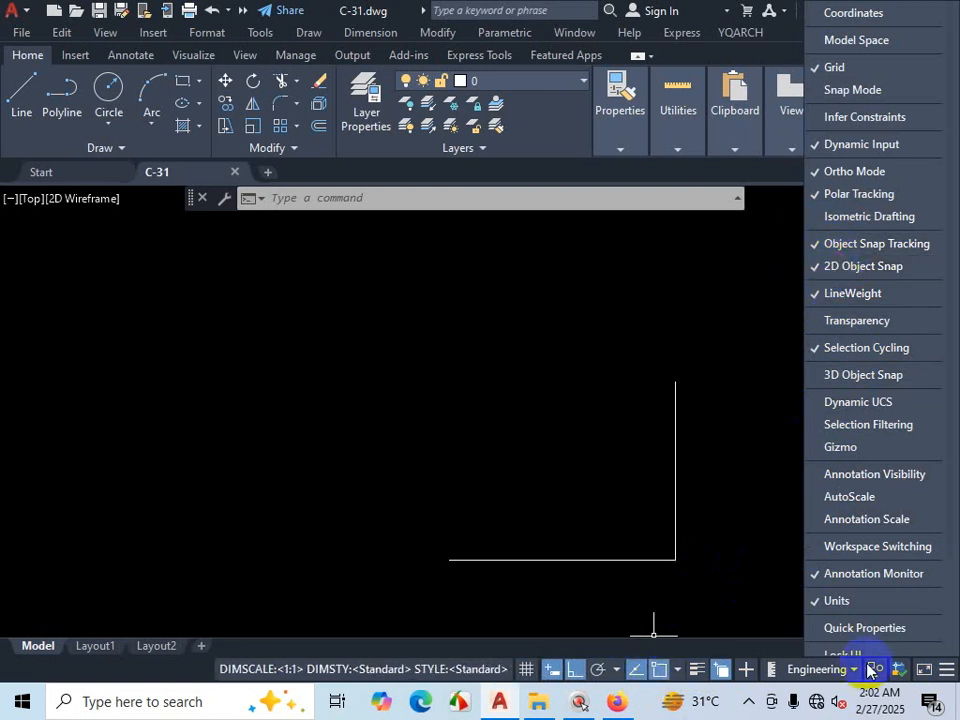
{"action": "left_click", "coordinate": [735, 461]}
{"action": "key", "text": "Escape"}
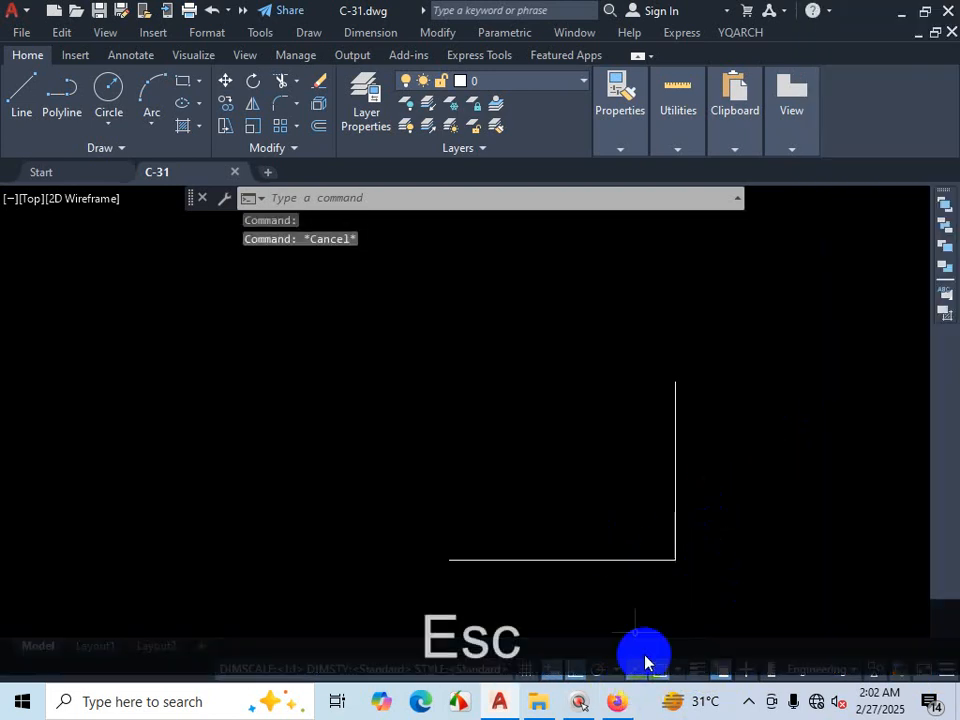
Step: Turn off Object Snap Tracking, 2D Object Snap and Selection Cycling
{"action": "left_click", "coordinate": [637, 669]}
{"action": "left_click", "coordinate": [659, 669]}
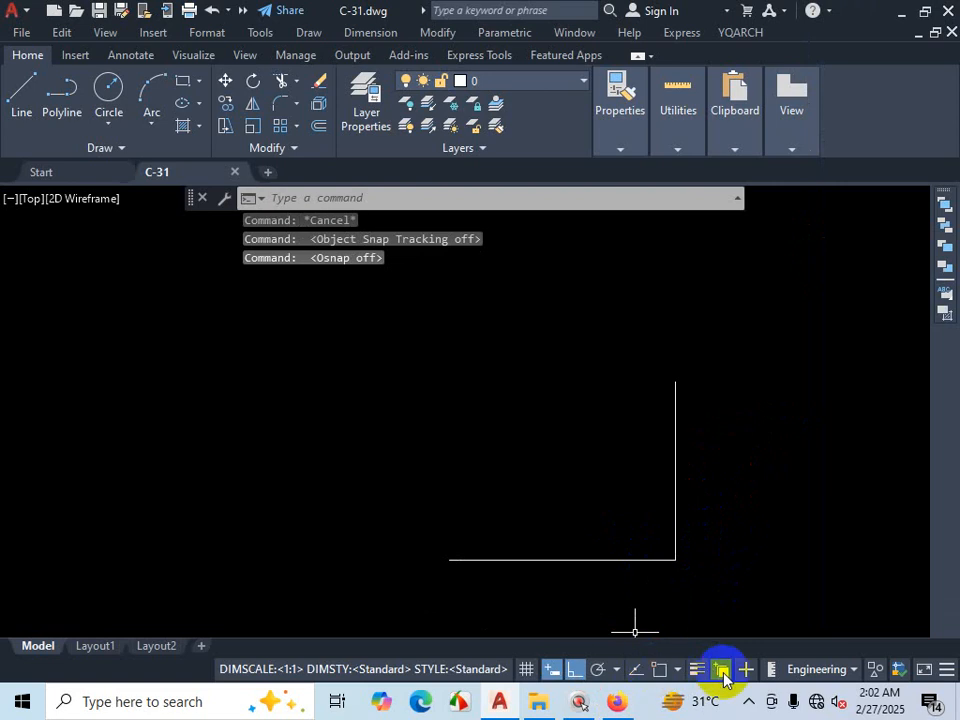
{"action": "left_click", "coordinate": [721, 670]}
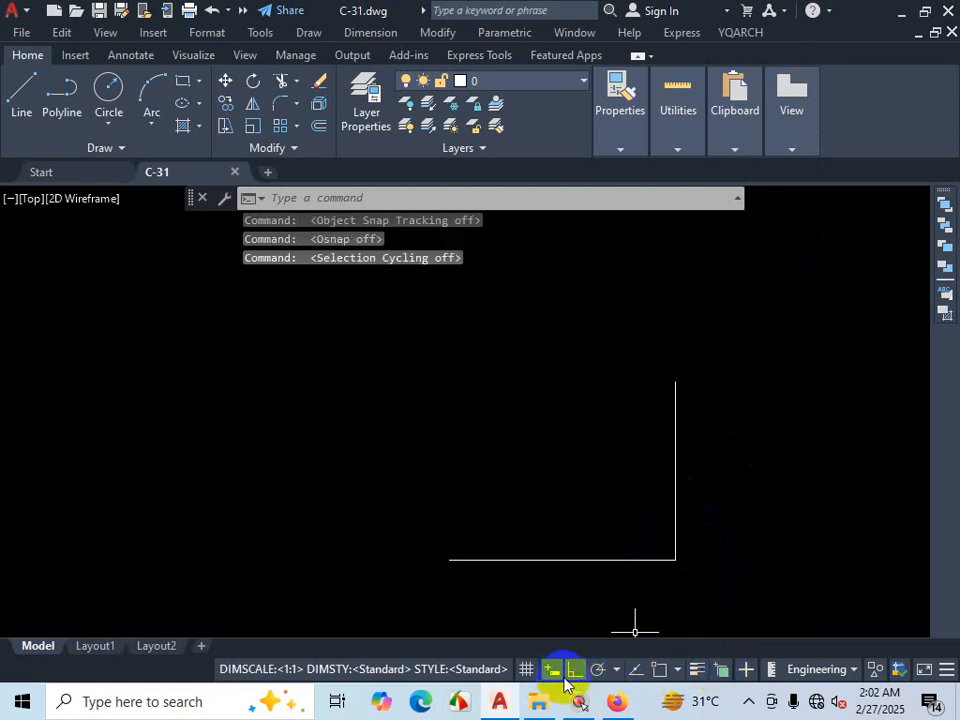
{"action": "key", "text": "ctrl+1"}
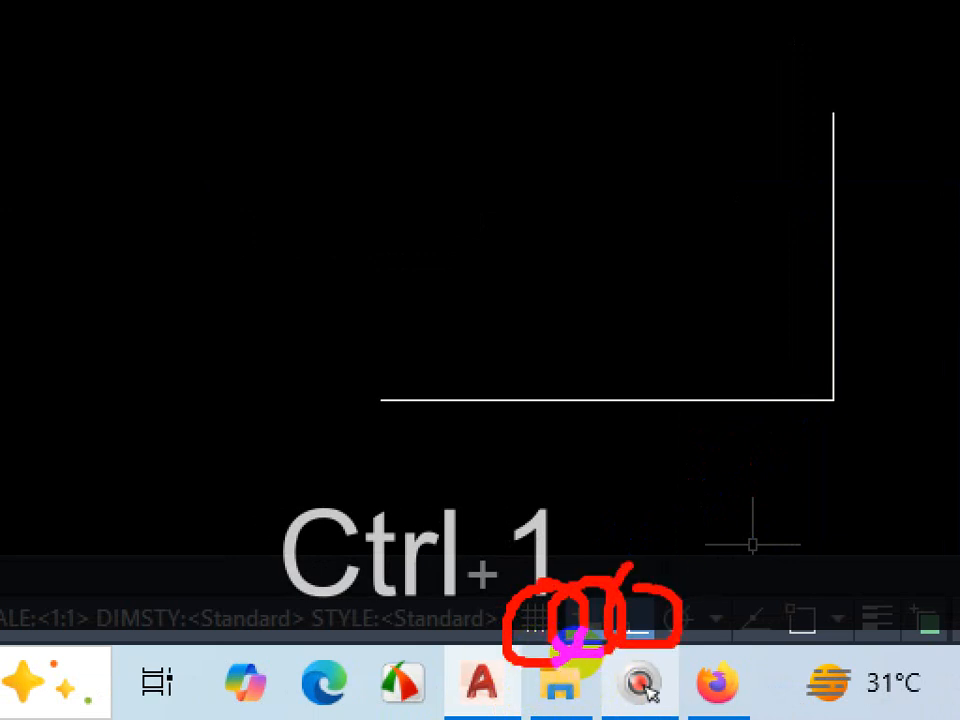
{"action": "key", "text": "Escape"}
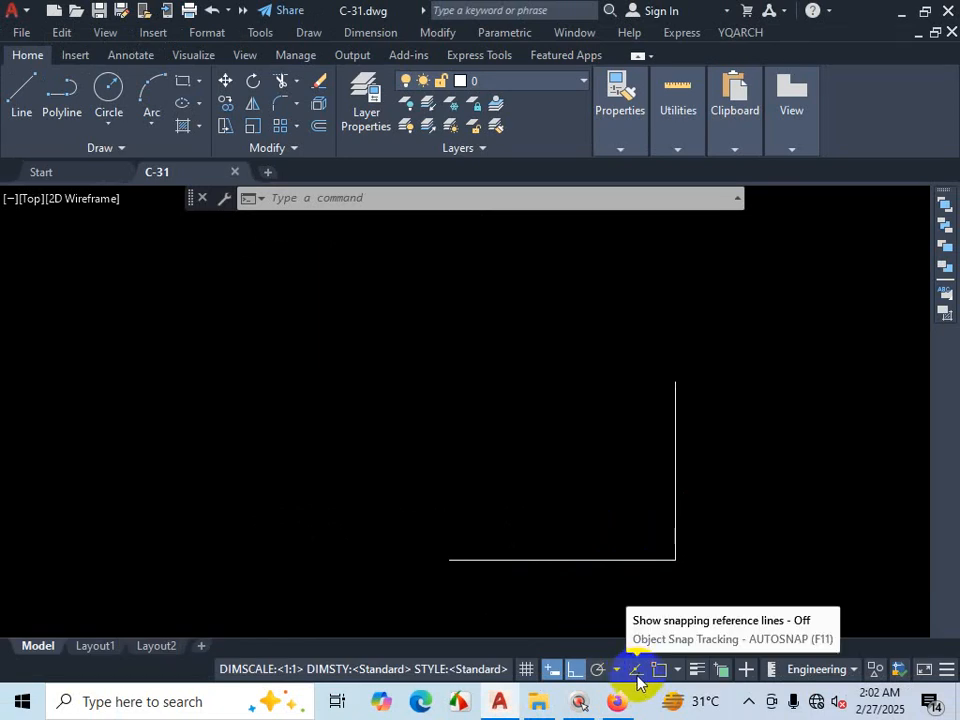
{"action": "left_click", "coordinate": [636, 675]}
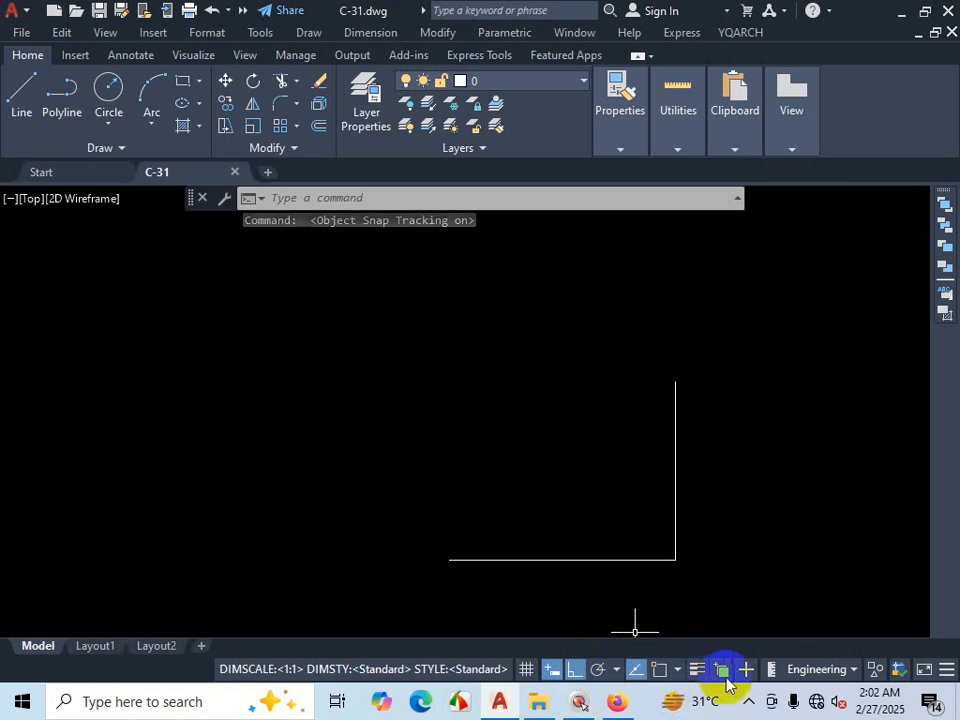
{"action": "left_click", "coordinate": [636, 675]}
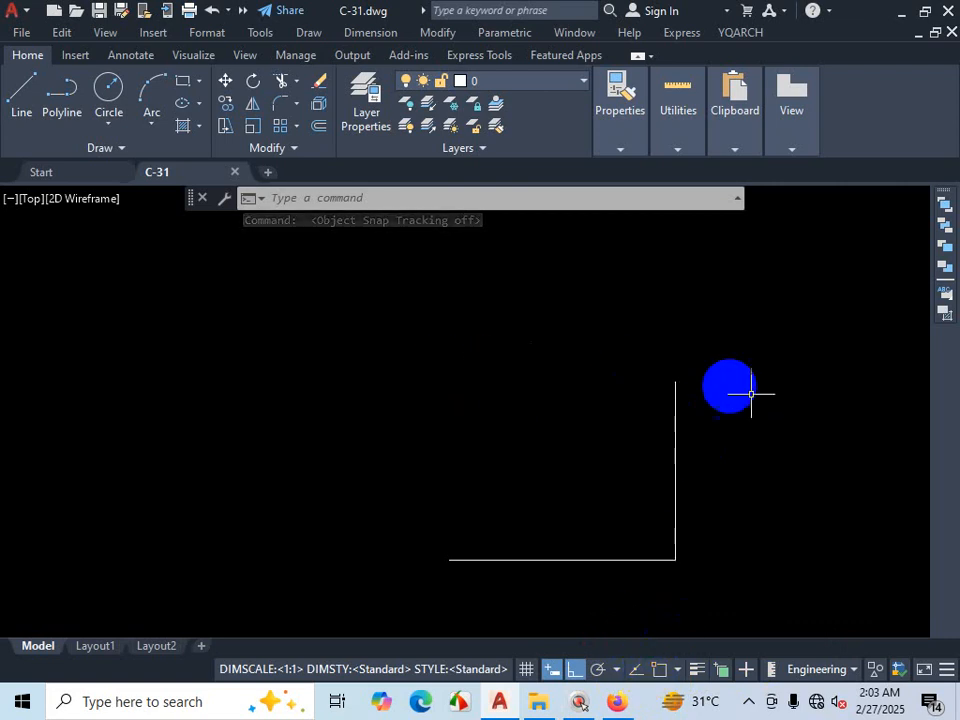
{"action": "key", "text": "ctrl+1"}
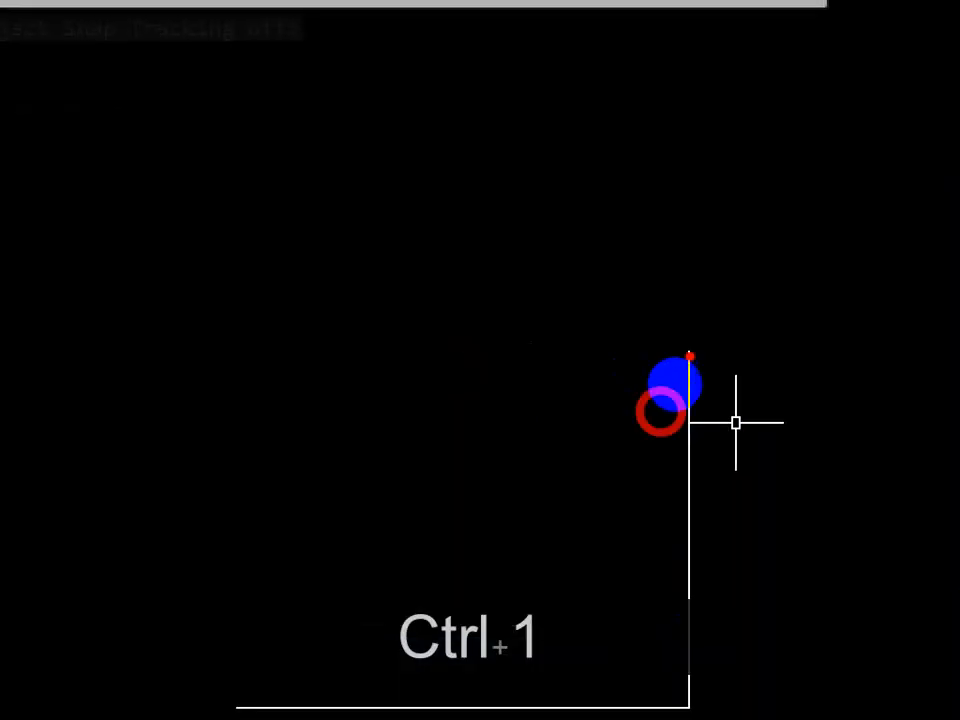
{"action": "mouse_move", "coordinate": [694, 347]}
{"action": "left_mouse_down"}
{"action": "mouse_move", "coordinate": [396, 349]}
{"action": "mouse_move", "coordinate": [255, 336]}
{"action": "mouse_move", "coordinate": [221, 583]}
{"action": "left_mouse_up"}
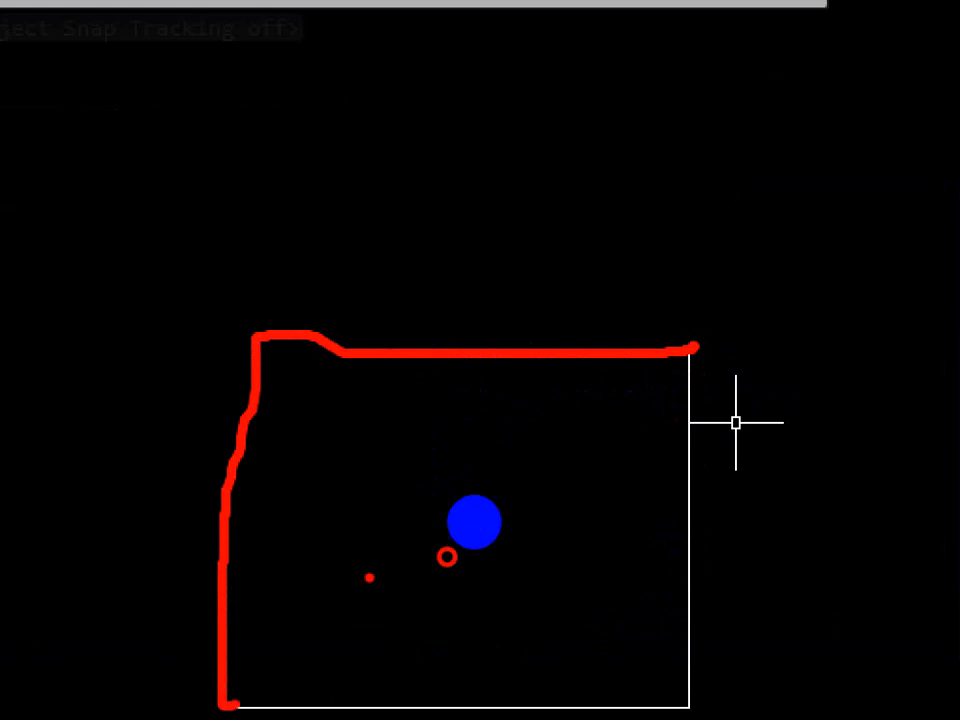
{"action": "key", "text": "Escape"}
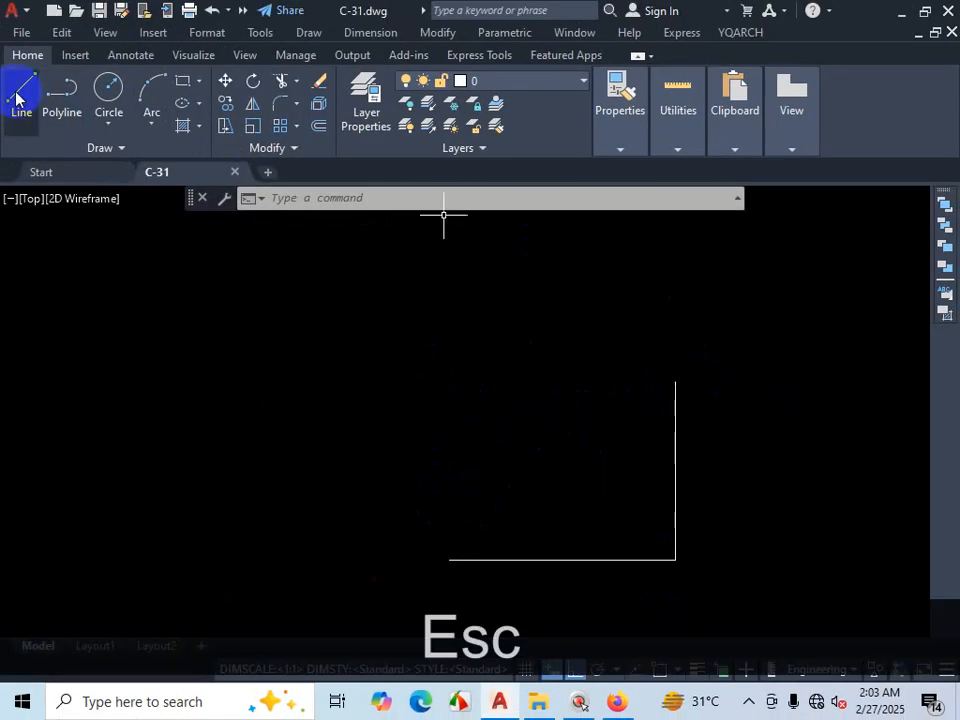
Step: Draw a horizontal line leftward from the vertical line's upper end by eye, with object snap off, and end the command
{"action": "left_click", "coordinate": [18, 96]}
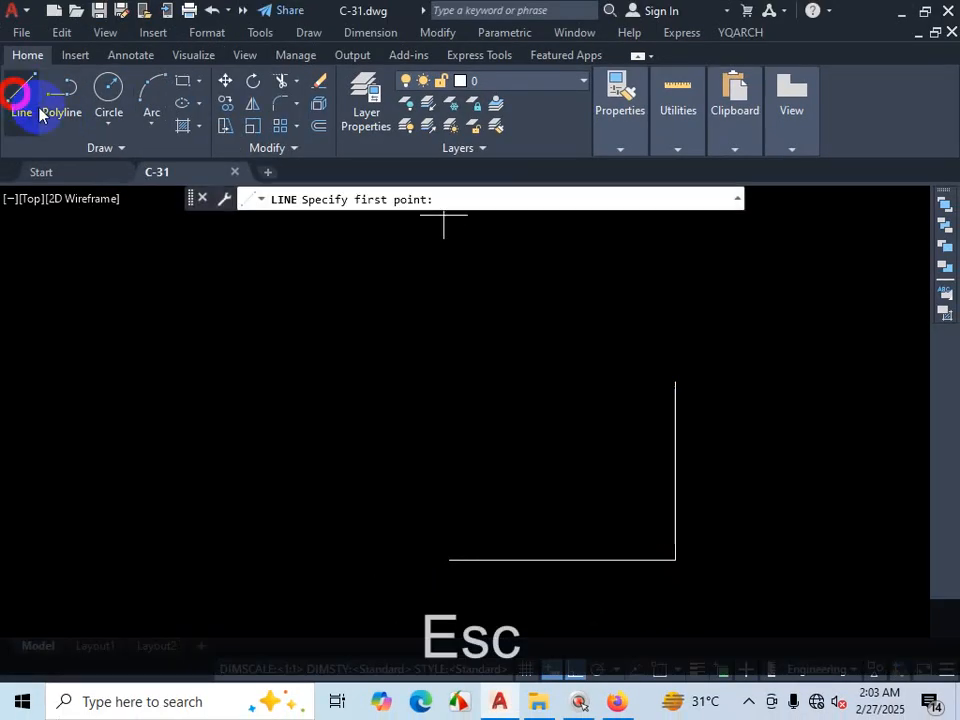
{"action": "scroll", "coordinate": [680, 385], "scroll_direction": "up", "scroll_amount": 2}
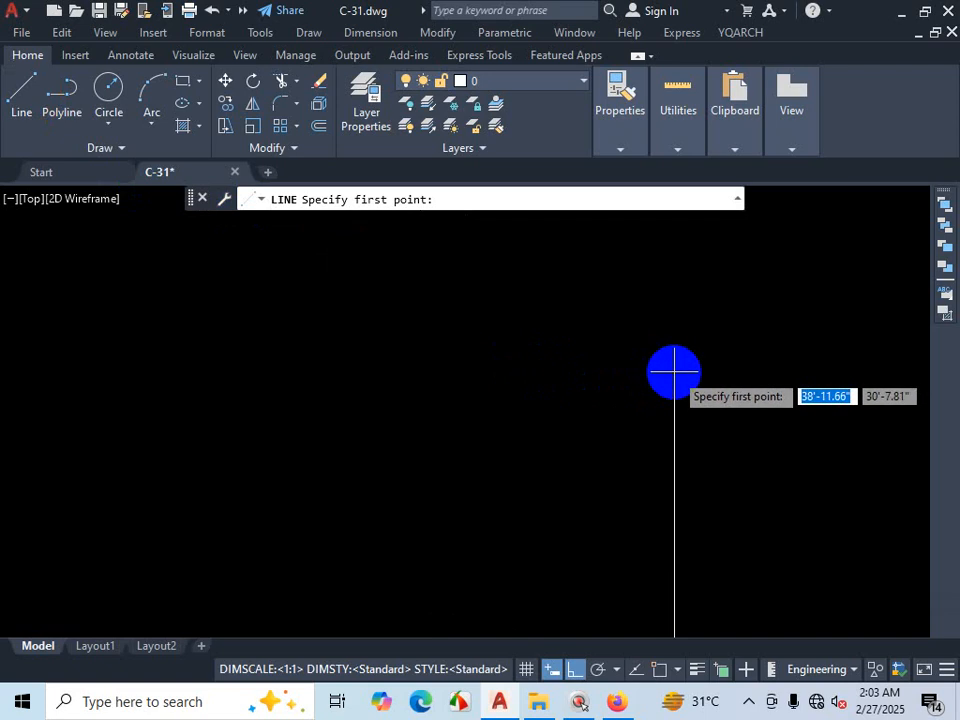
{"action": "left_click", "coordinate": [674, 372]}
{"action": "scroll", "coordinate": [476, 394], "scroll_direction": "down", "scroll_amount": 3}
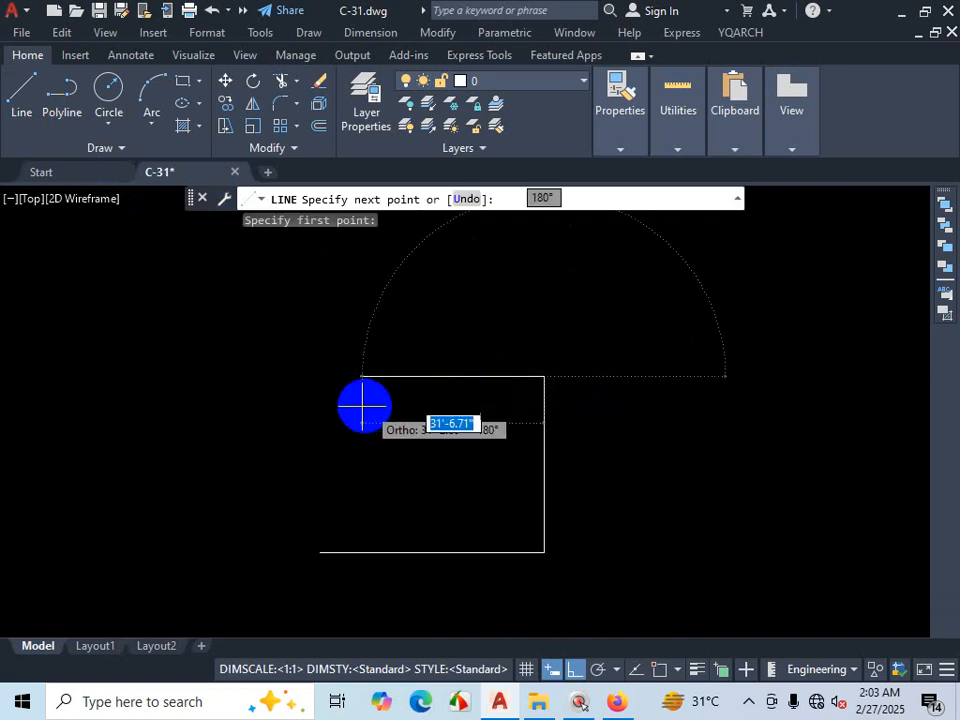
{"action": "left_click", "coordinate": [330, 399]}
{"action": "key", "text": "Escape"}
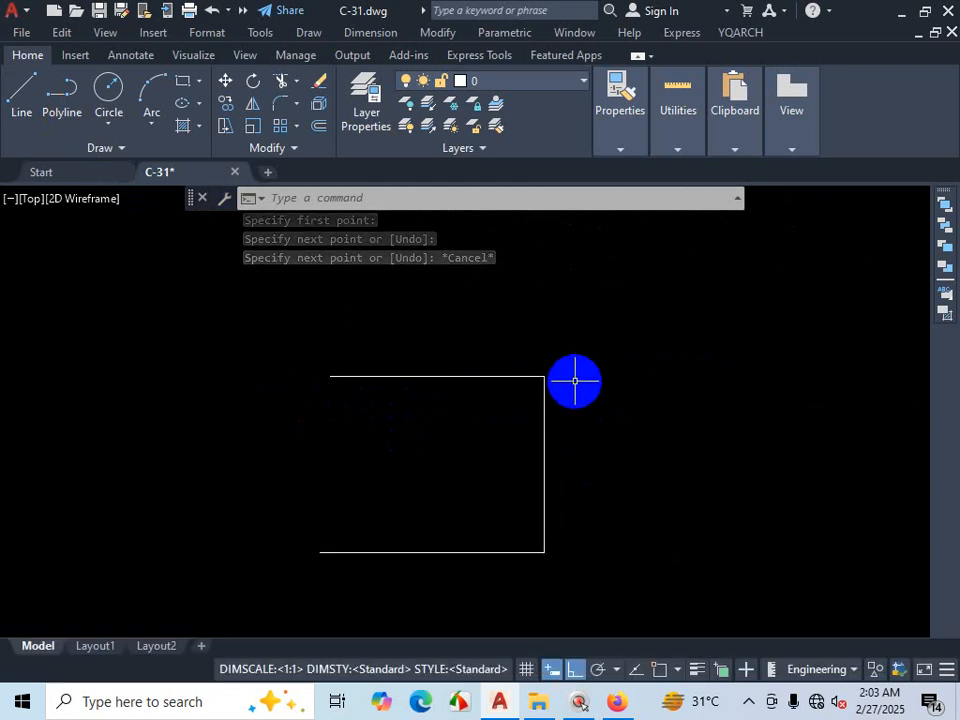
Step: Examine closely how the start of the upper horizontal line meets the vertical line's upper end
{"action": "scroll", "coordinate": [534, 384], "scroll_direction": "up", "scroll_amount": 5}
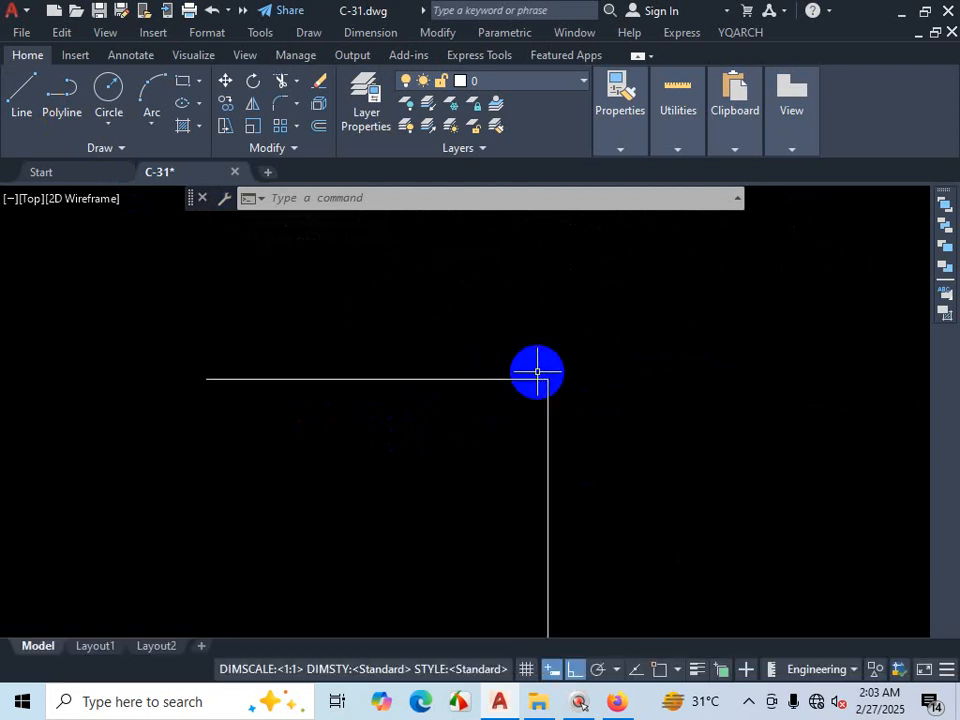
{"action": "scroll", "coordinate": [538, 383], "scroll_direction": "up", "scroll_amount": 2}
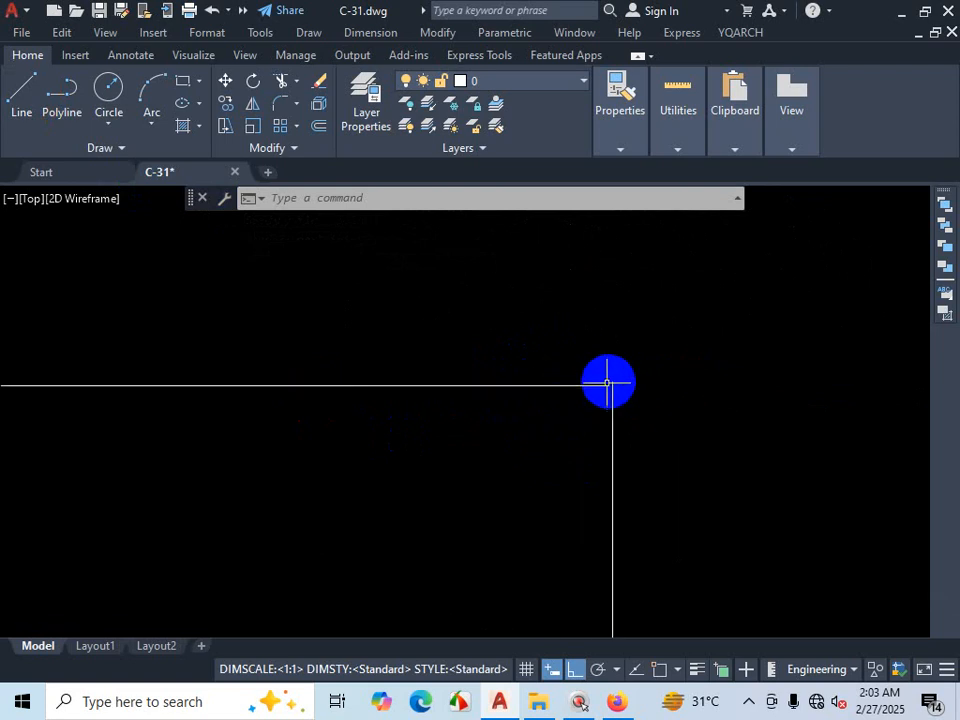
{"action": "scroll", "coordinate": [608, 384], "scroll_direction": "up", "scroll_amount": 2}
{"action": "scroll", "coordinate": [718, 369], "scroll_direction": "up", "scroll_amount": 2}
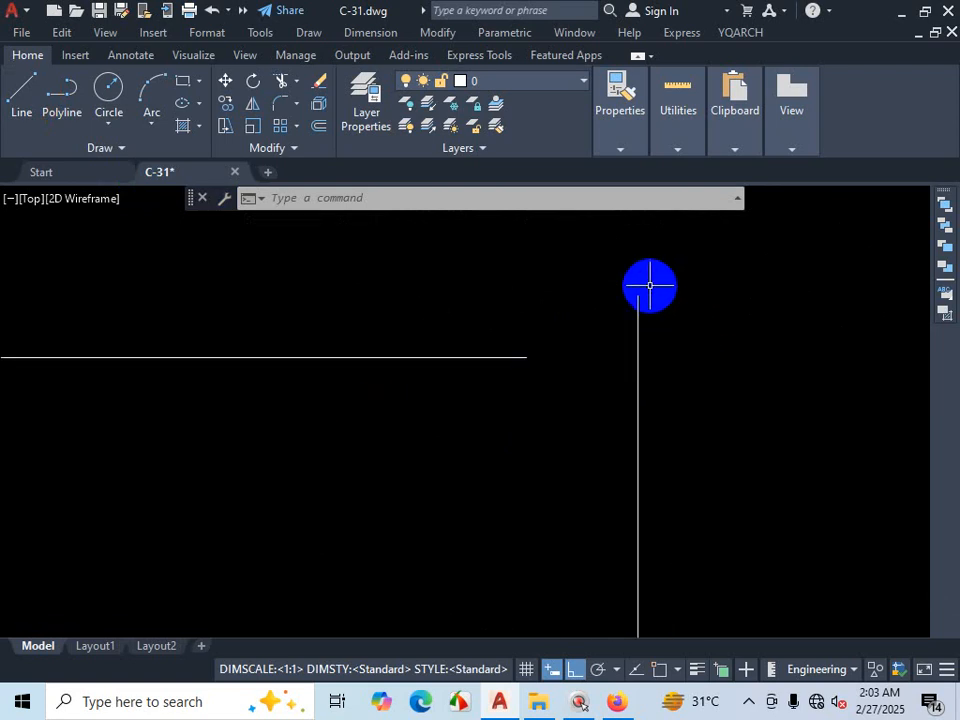
{"action": "scroll", "coordinate": [510, 350], "scroll_direction": "down", "scroll_amount": 3}
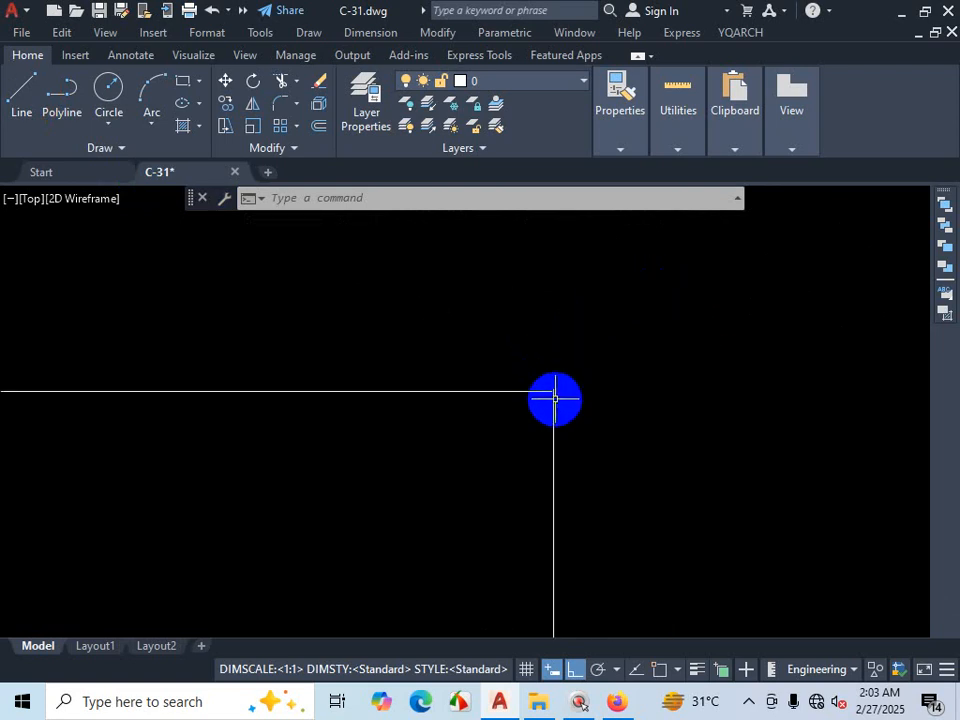
{"action": "scroll", "coordinate": [620, 495], "scroll_direction": "down", "scroll_amount": 2}
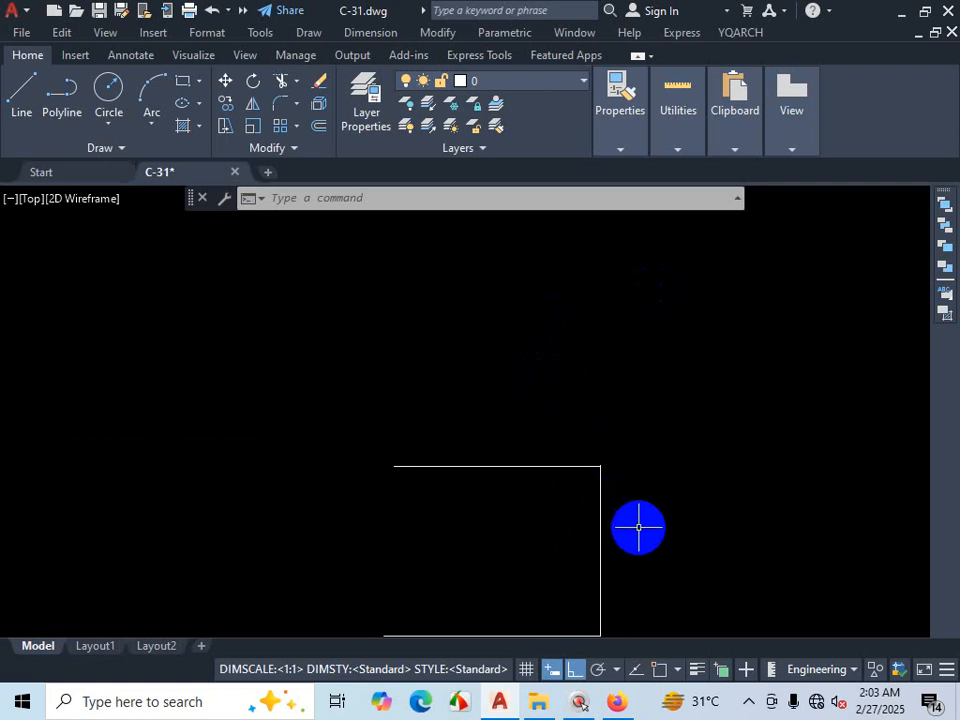
{"action": "scroll", "coordinate": [638, 527], "scroll_direction": "up", "scroll_amount": 2}
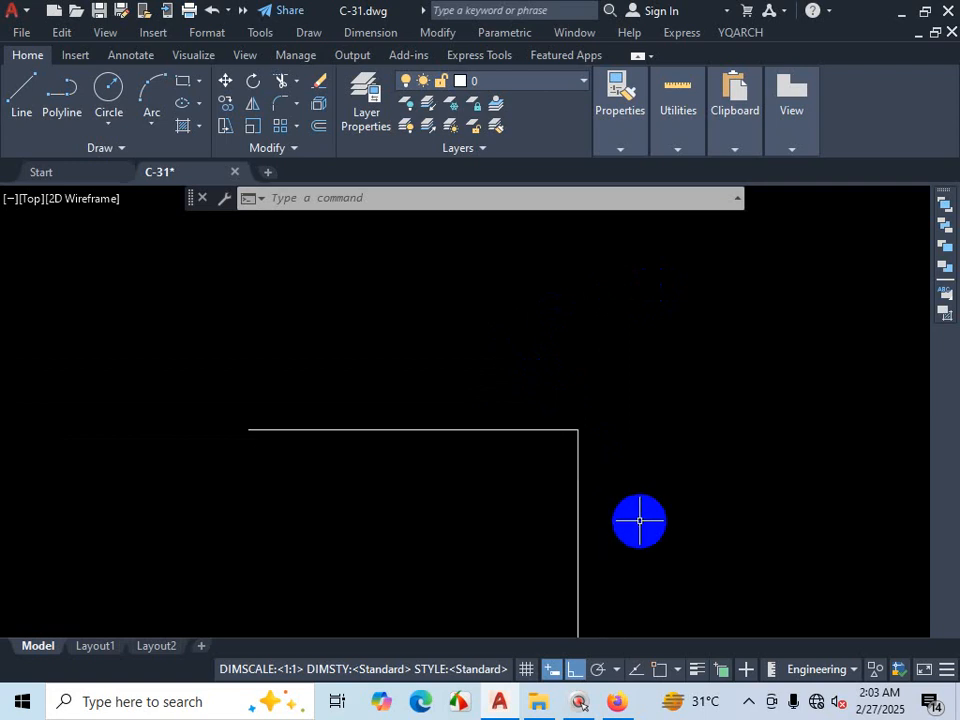
Step: Erase the upper horizontal line that was started without object snap
{"action": "left_click", "coordinate": [528, 389]}
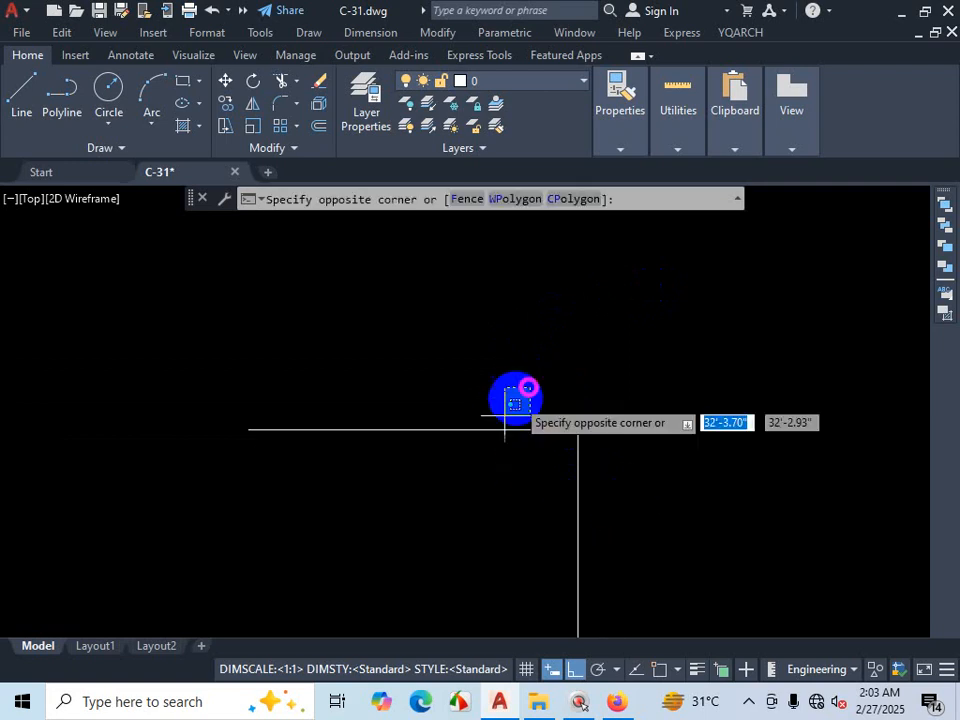
{"action": "left_click", "coordinate": [463, 477]}
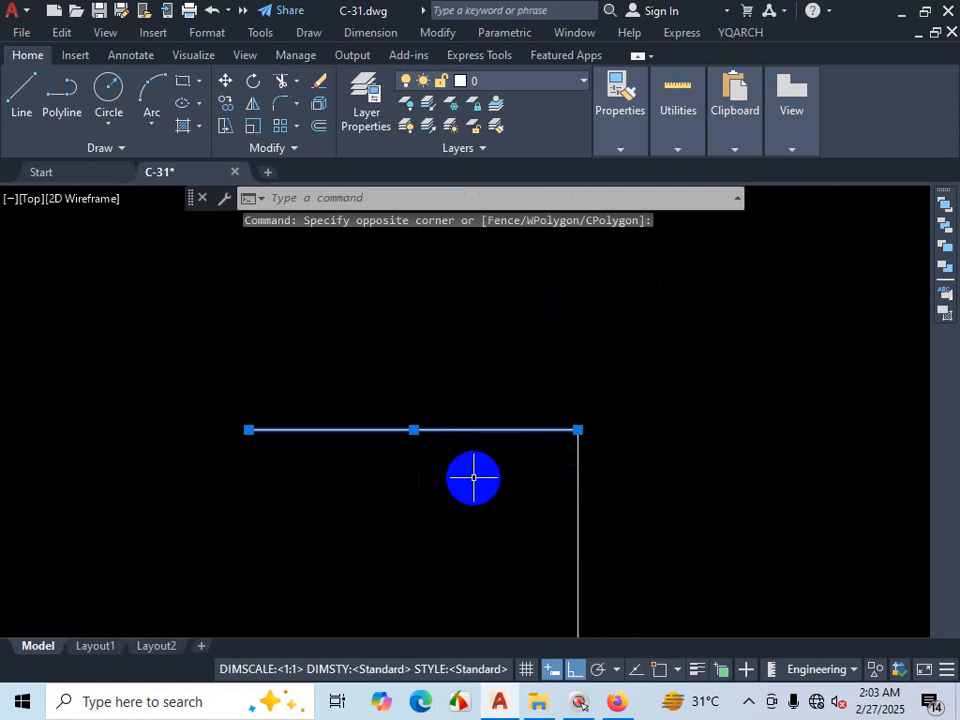
{"action": "key", "text": "Delete"}
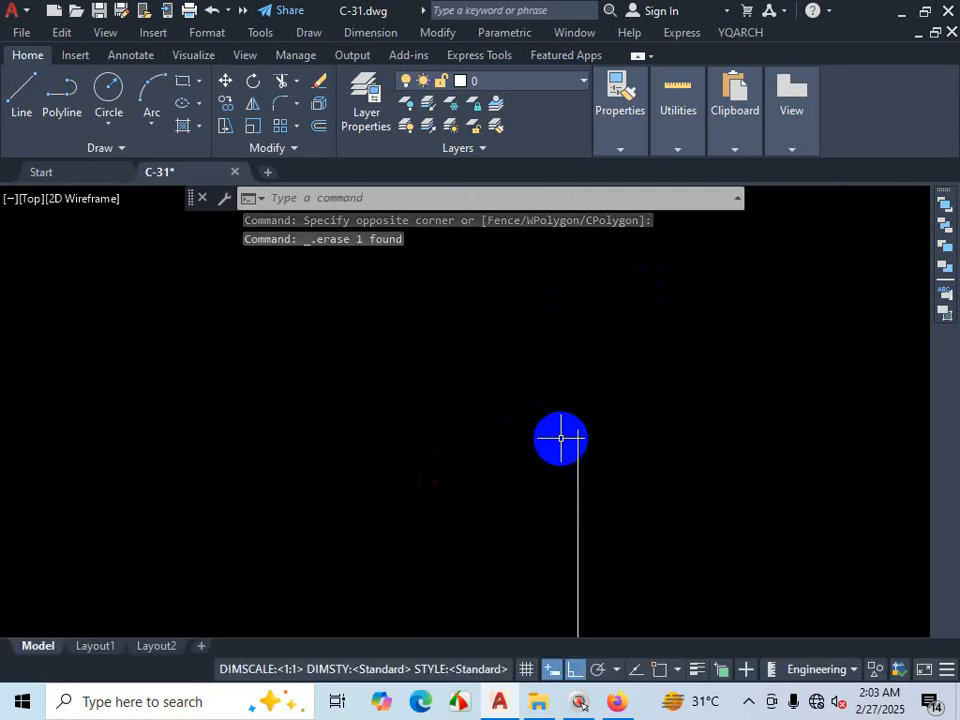
{"action": "scroll", "coordinate": [588, 362], "scroll_direction": "down", "scroll_amount": 3}
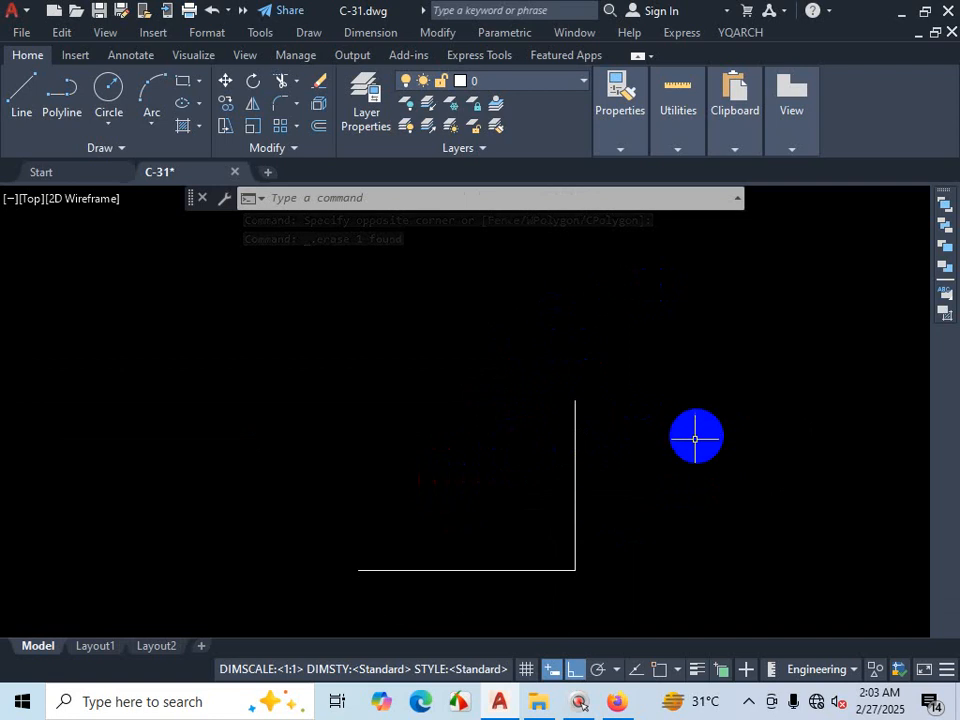
Step: Turn on 2D Object Snap and start the Line command for the upper horizontal line
{"action": "left_click", "coordinate": [660, 670]}
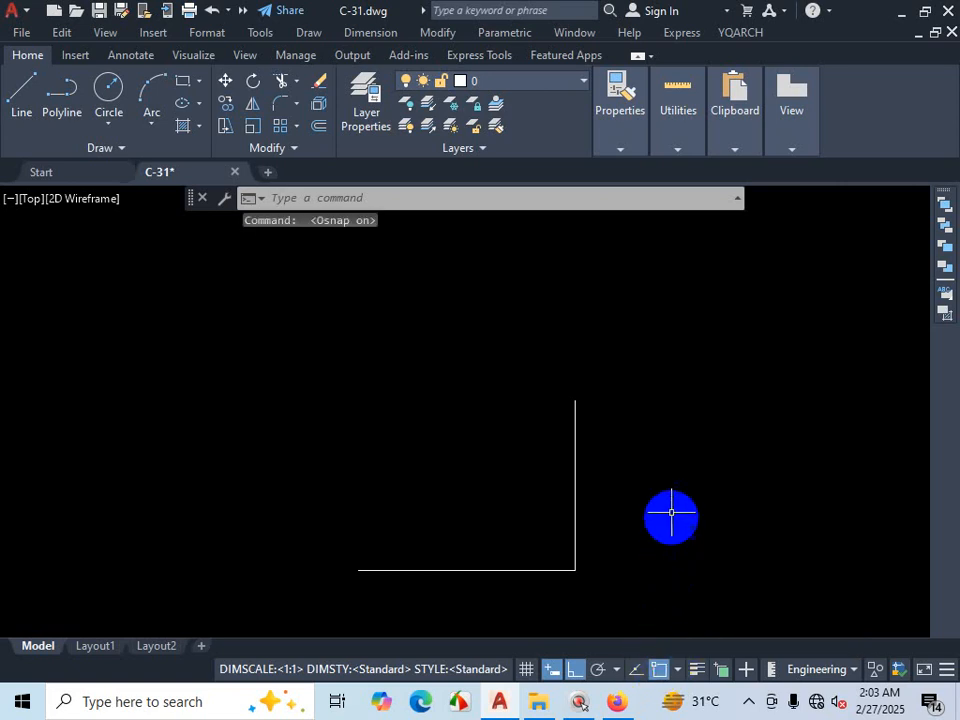
{"action": "left_click", "coordinate": [23, 102]}
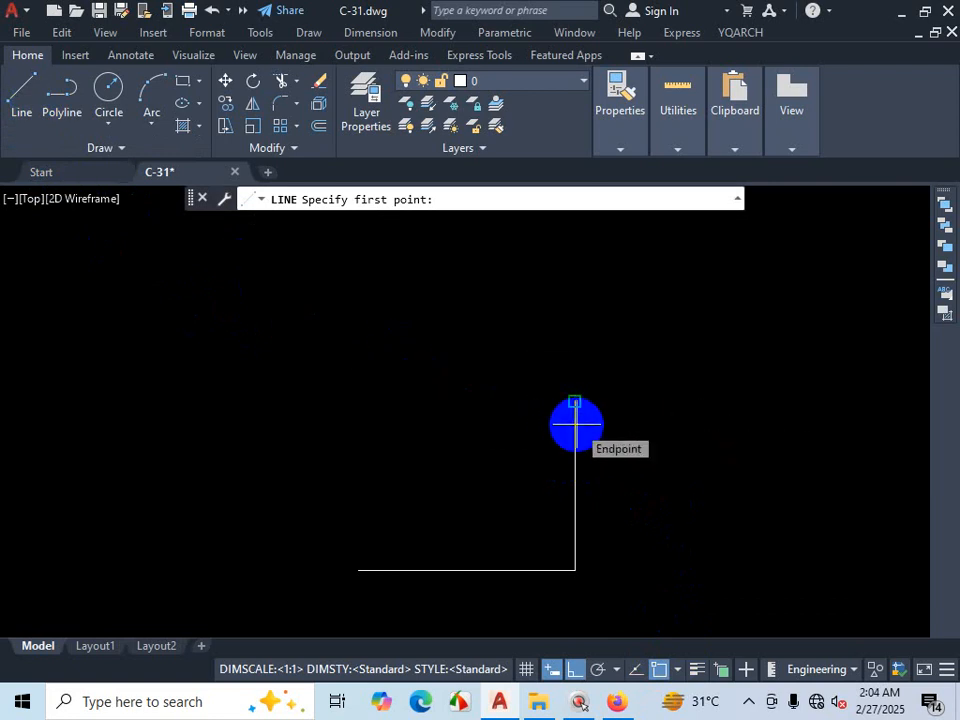
{"action": "key", "text": "ctrl+1"}
{"action": "left_click", "coordinate": [575, 424]}
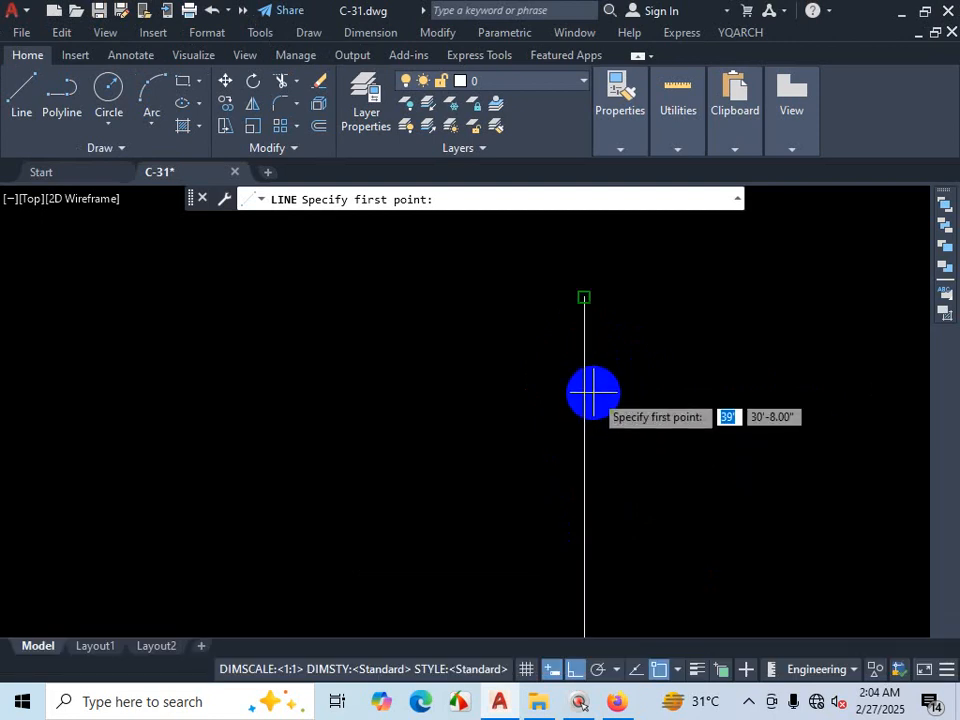
{"action": "key", "text": "ctrl+1"}
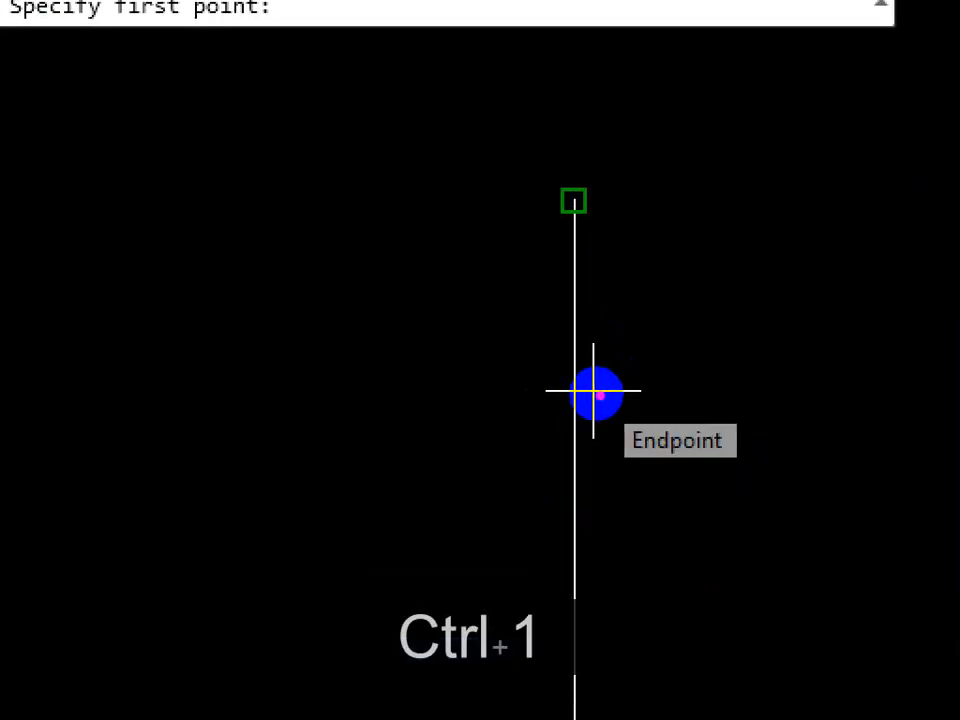
{"action": "mouse_move", "coordinate": [598, 380]}
{"action": "left_mouse_down"}
{"action": "mouse_move", "coordinate": [612, 420]}
{"action": "mouse_move", "coordinate": [600, 378]}
{"action": "left_mouse_up"}
{"action": "mouse_move", "coordinate": [574, 170]}
{"action": "left_mouse_down"}
{"action": "mouse_move", "coordinate": [528, 165]}
{"action": "mouse_move", "coordinate": [638, 232]}
{"action": "mouse_move", "coordinate": [566, 146]}
{"action": "left_mouse_up"}
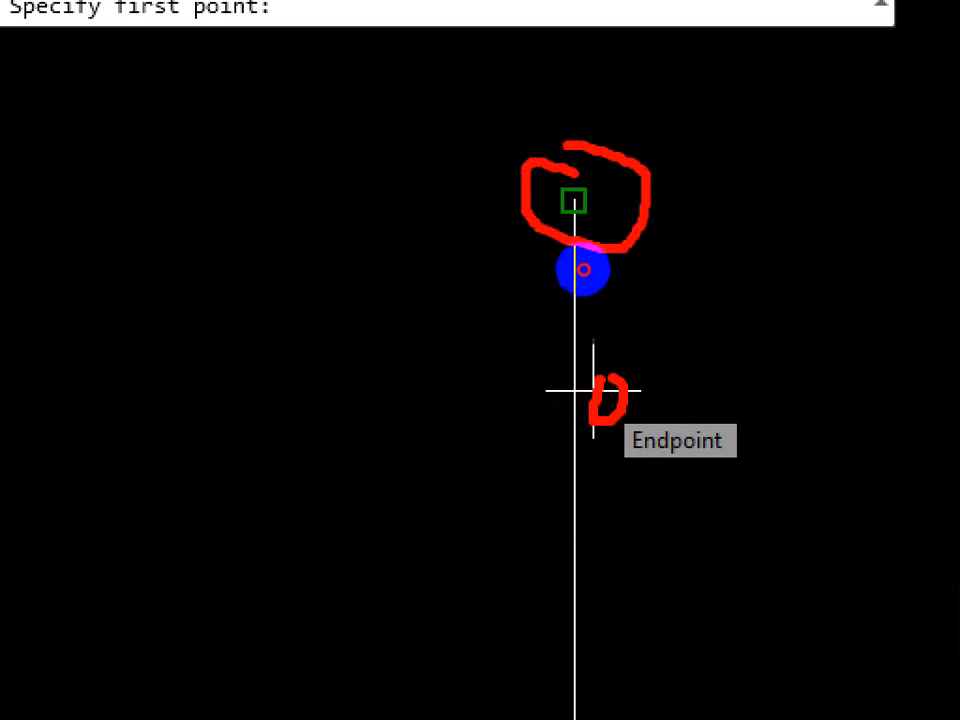
{"action": "left_click", "coordinate": [558, 221]}
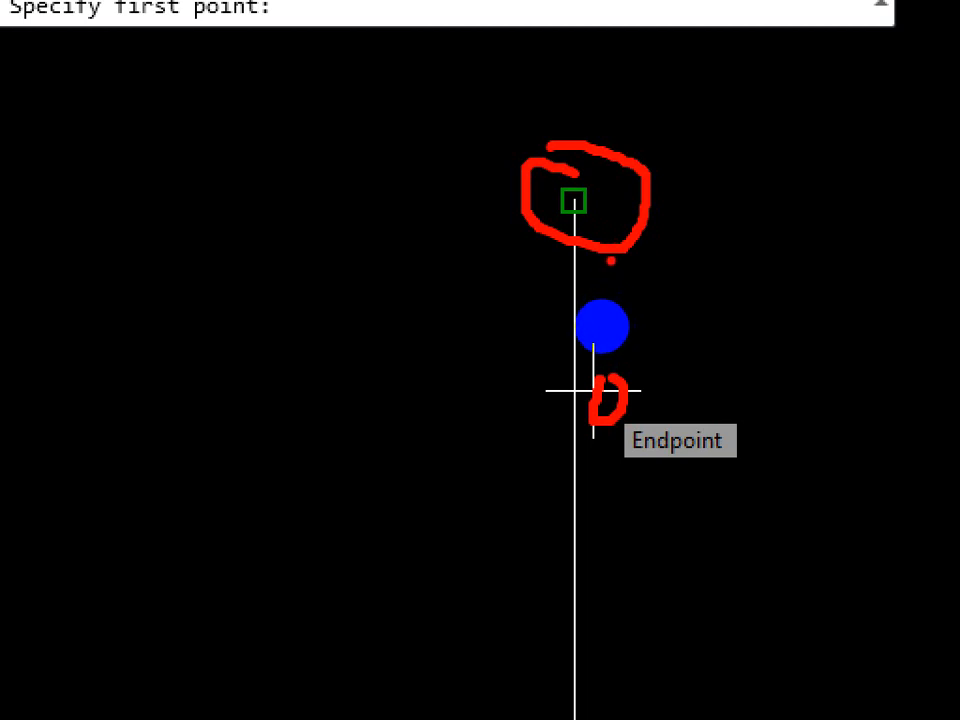
{"action": "key", "text": "Escape"}
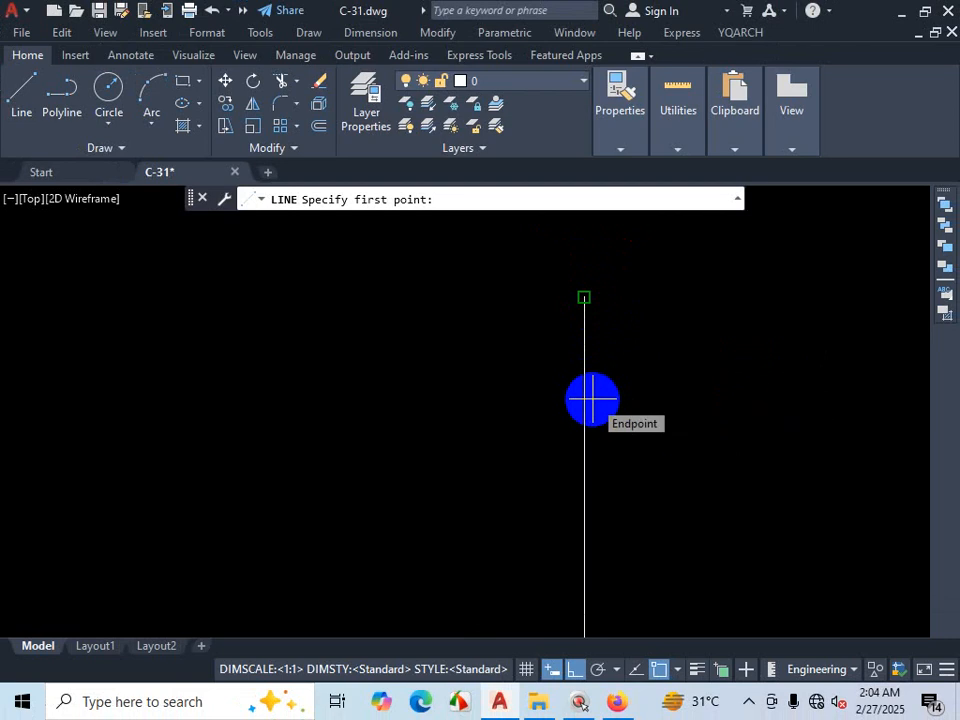
Step: Draw a horizontal line leftward from the vertical line's snapped upper endpoint, end the command and inspect the corner closely
{"action": "left_click", "coordinate": [592, 399]}
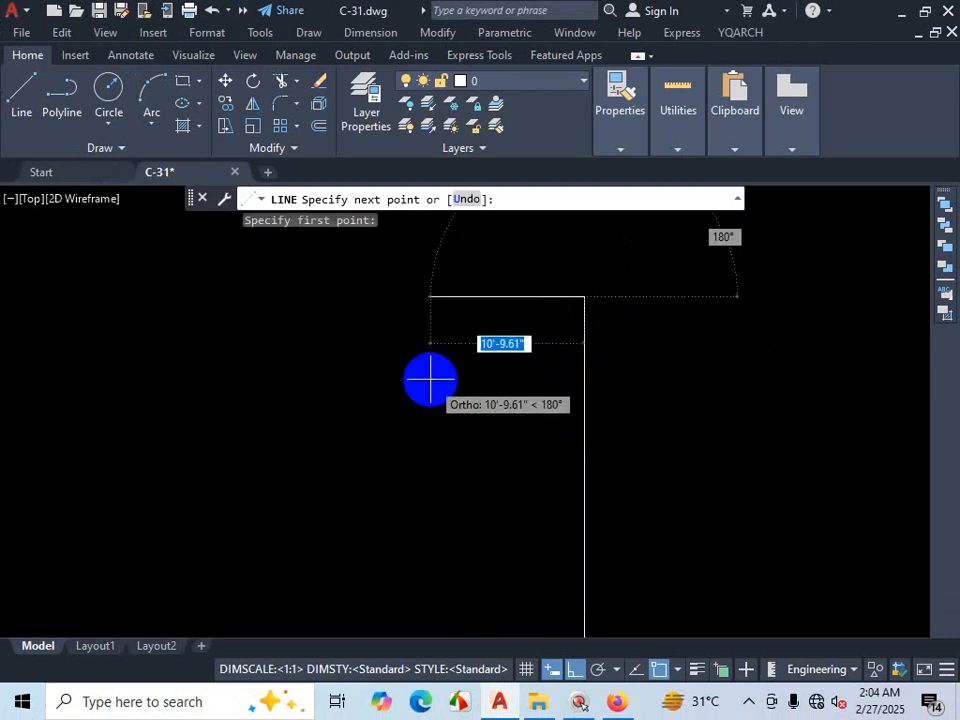
{"action": "left_click", "coordinate": [382, 369]}
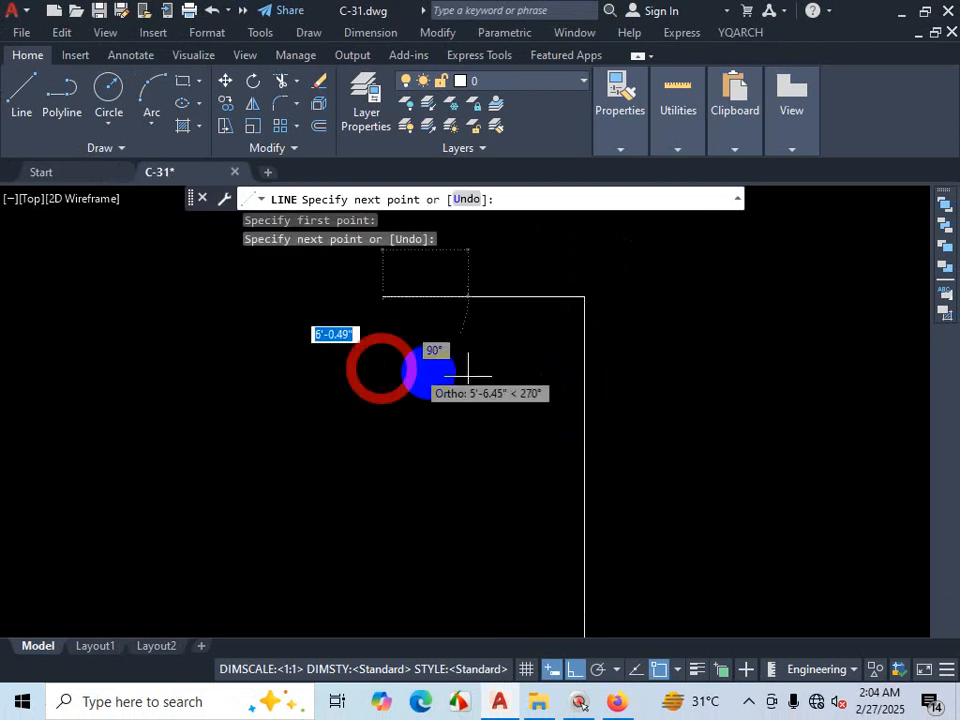
{"action": "key", "text": "Escape"}
{"action": "scroll", "coordinate": [570, 297], "scroll_direction": "up", "scroll_amount": 8}
{"action": "scroll", "coordinate": [455, 349], "scroll_direction": "up", "scroll_amount": 6}
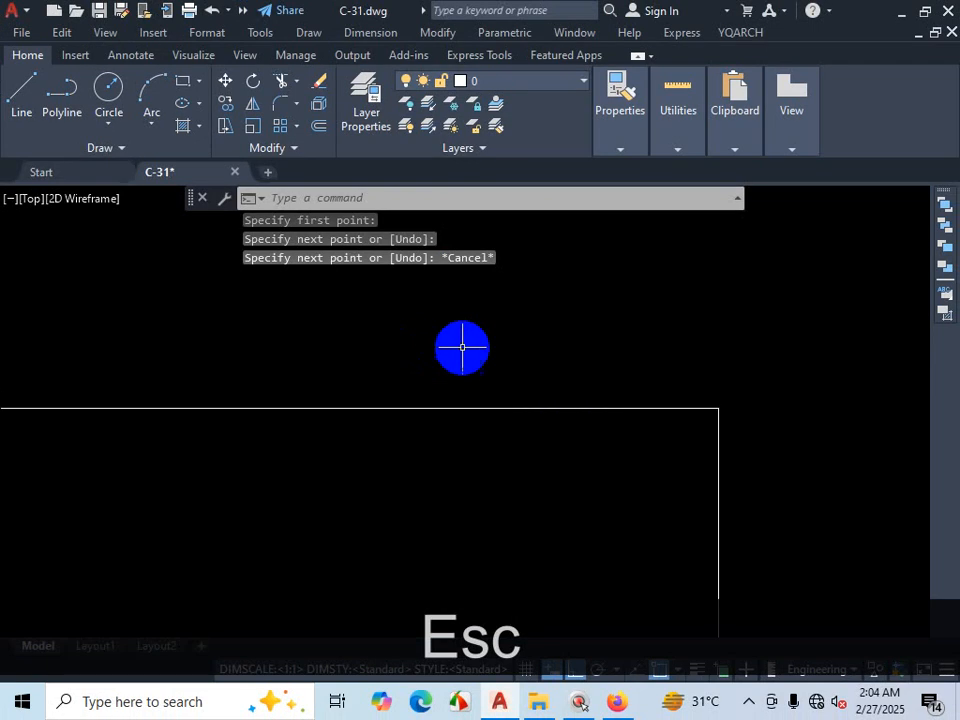
{"action": "scroll", "coordinate": [733, 414], "scroll_direction": "up", "scroll_amount": 7}
{"action": "scroll", "coordinate": [706, 416], "scroll_direction": "down", "scroll_amount": 7}
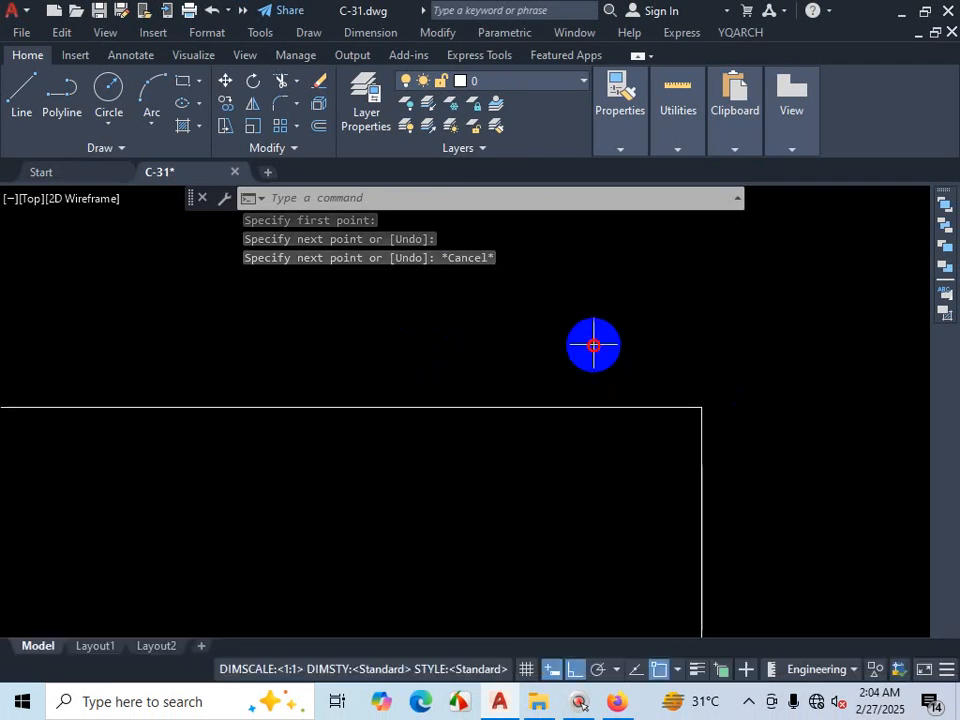
Step: Erase the horizontal line that starts at the vertical line's upper endpoint
{"action": "left_click", "coordinate": [593, 343]}
{"action": "left_click", "coordinate": [497, 454]}
{"action": "key", "text": "Delete"}
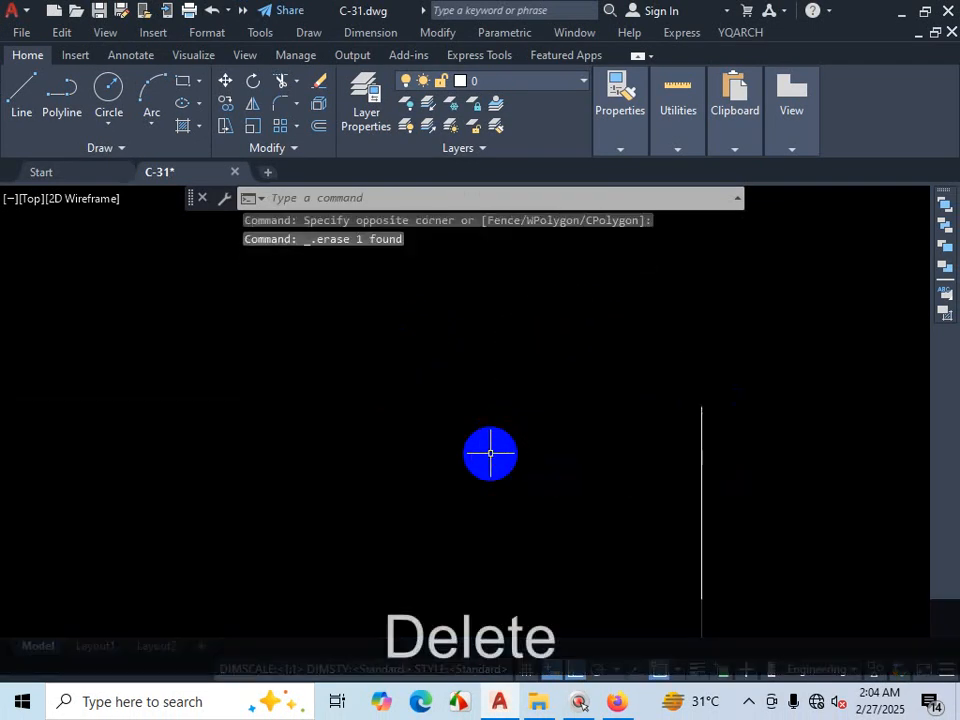
{"action": "scroll", "coordinate": [501, 417], "scroll_direction": "down", "scroll_amount": 3}
{"action": "scroll", "coordinate": [569, 326], "scroll_direction": "down", "scroll_amount": 4}
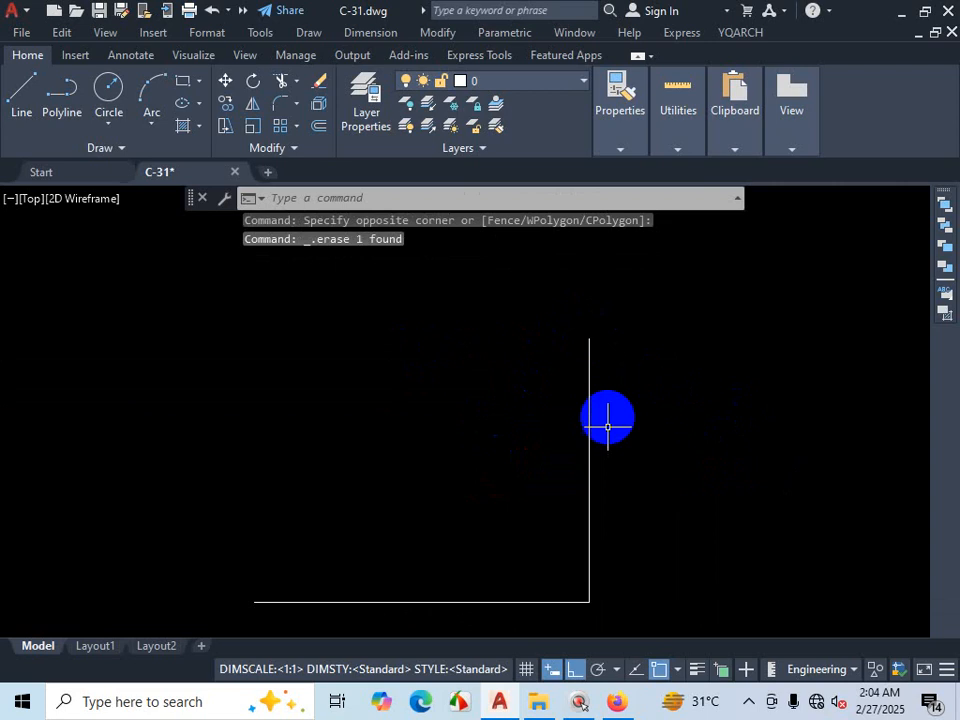
{"action": "scroll", "coordinate": [606, 325], "scroll_direction": "down", "scroll_amount": 5}
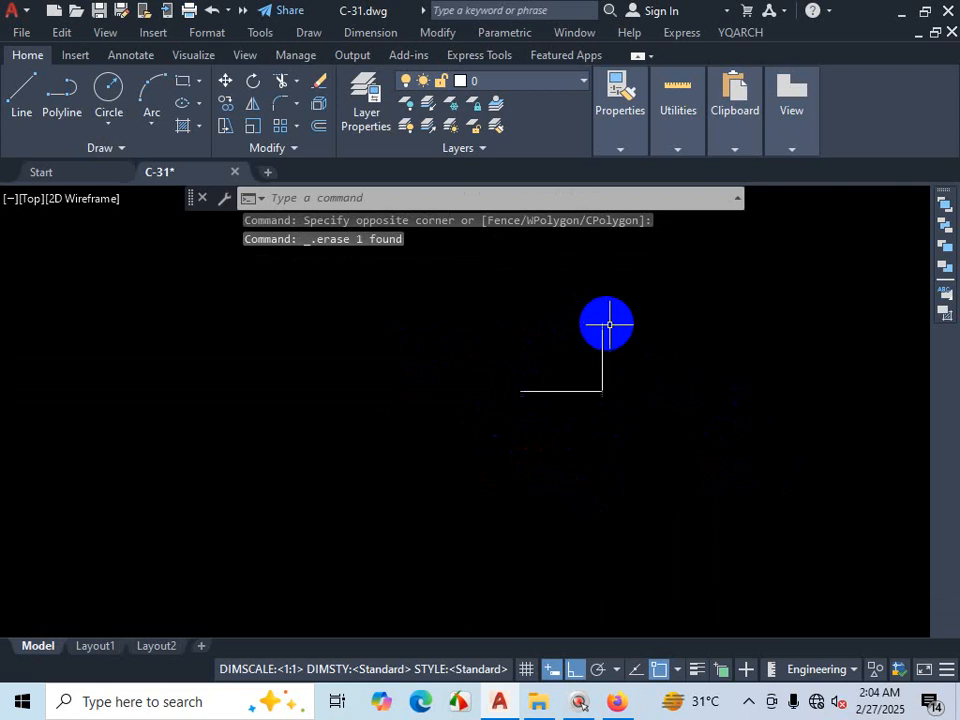
{"action": "left_click", "coordinate": [677, 672]}
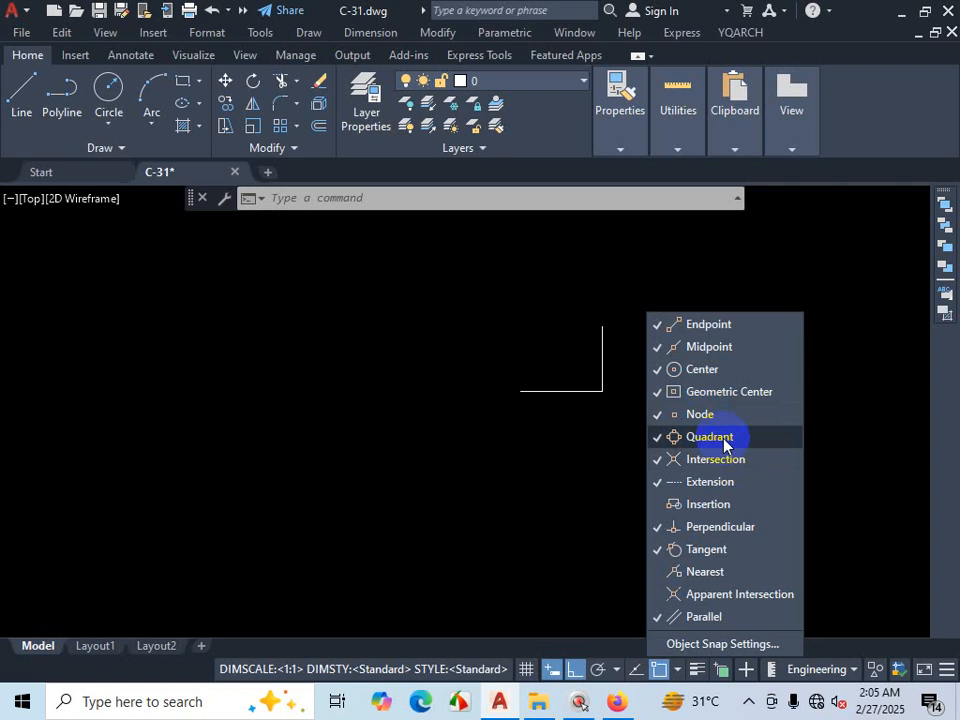
{"action": "key", "text": "ctrl+1"}
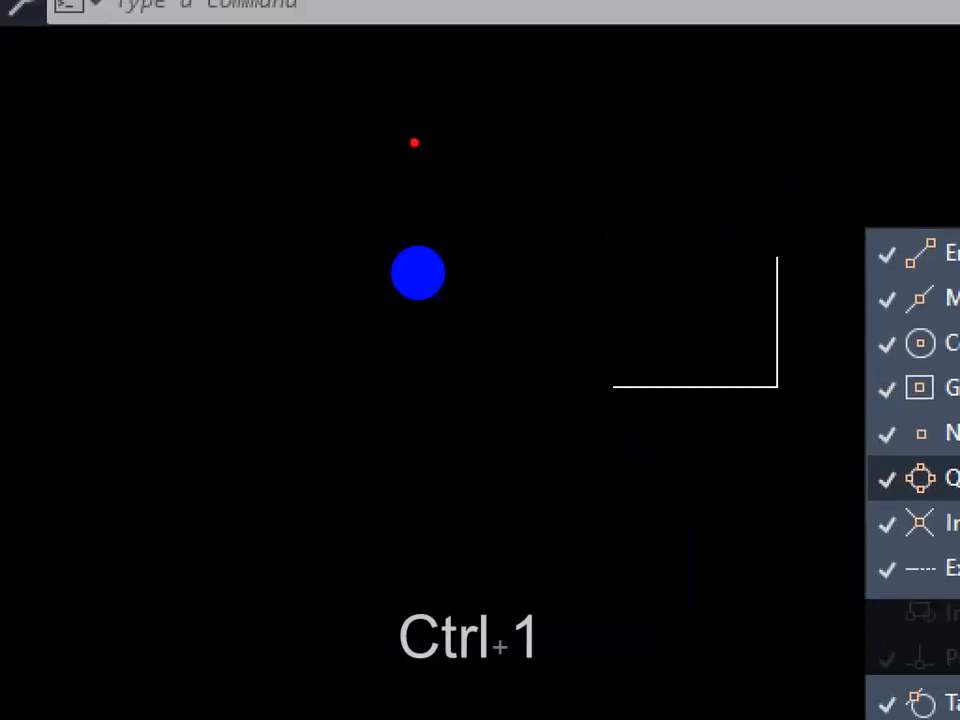
{"action": "mouse_move", "coordinate": [418, 273]}
{"action": "left_mouse_down"}
{"action": "mouse_move", "coordinate": [334, 341]}
{"action": "mouse_move", "coordinate": [469, 401]}
{"action": "mouse_move", "coordinate": [452, 270]}
{"action": "mouse_move", "coordinate": [384, 262]}
{"action": "mouse_move", "coordinate": [409, 249]}
{"action": "mouse_move", "coordinate": [400, 470]}
{"action": "left_mouse_up"}
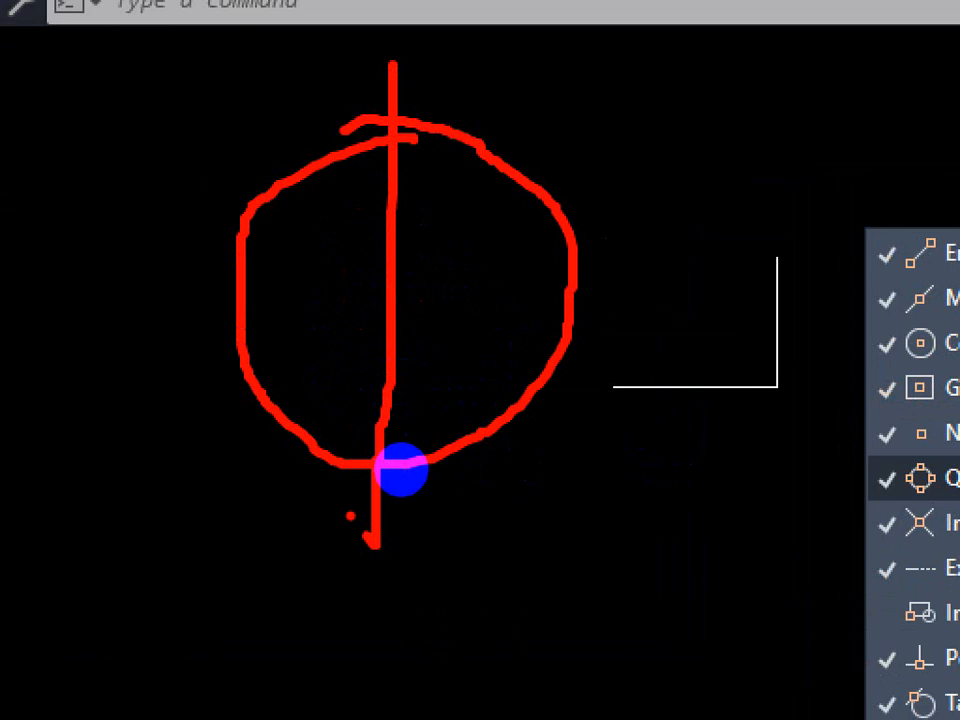
{"action": "left_click_drag", "start_coordinate": [285, 343], "coordinate": [569, 342]}
{"action": "mouse_move", "coordinate": [504, 332]}
{"action": "left_mouse_down"}
{"action": "mouse_move", "coordinate": [497, 347]}
{"action": "mouse_move", "coordinate": [504, 333]}
{"action": "left_mouse_up"}
{"action": "left_click_drag", "start_coordinate": [416, 250], "coordinate": [409, 261]}
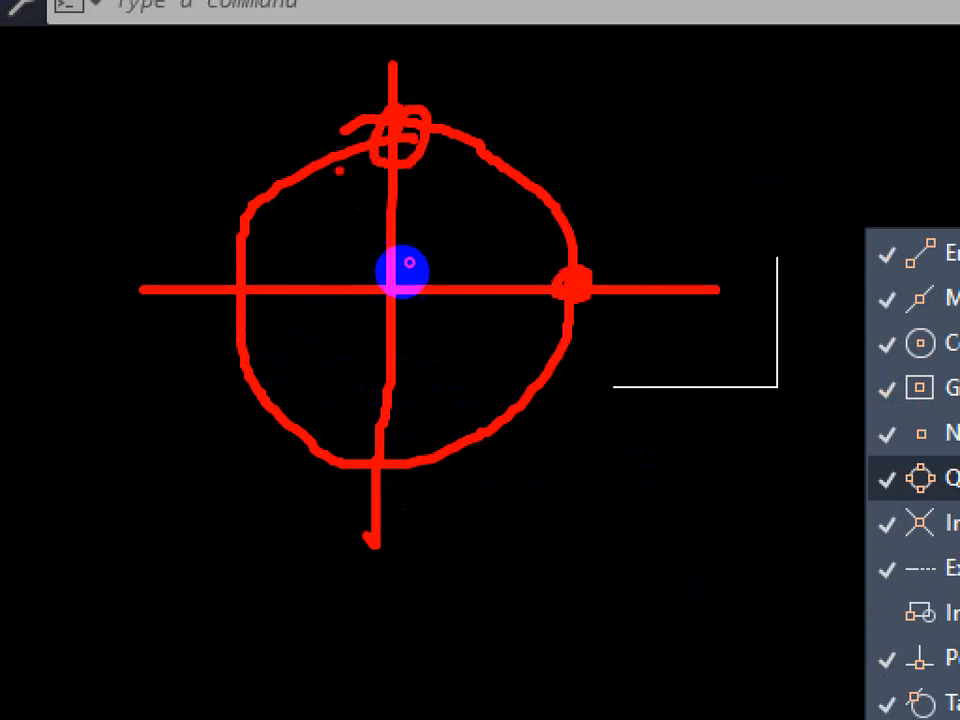
{"action": "mouse_move", "coordinate": [328, 324]}
{"action": "left_mouse_down"}
{"action": "mouse_move", "coordinate": [346, 329]}
{"action": "mouse_move", "coordinate": [332, 330]}
{"action": "left_mouse_up"}
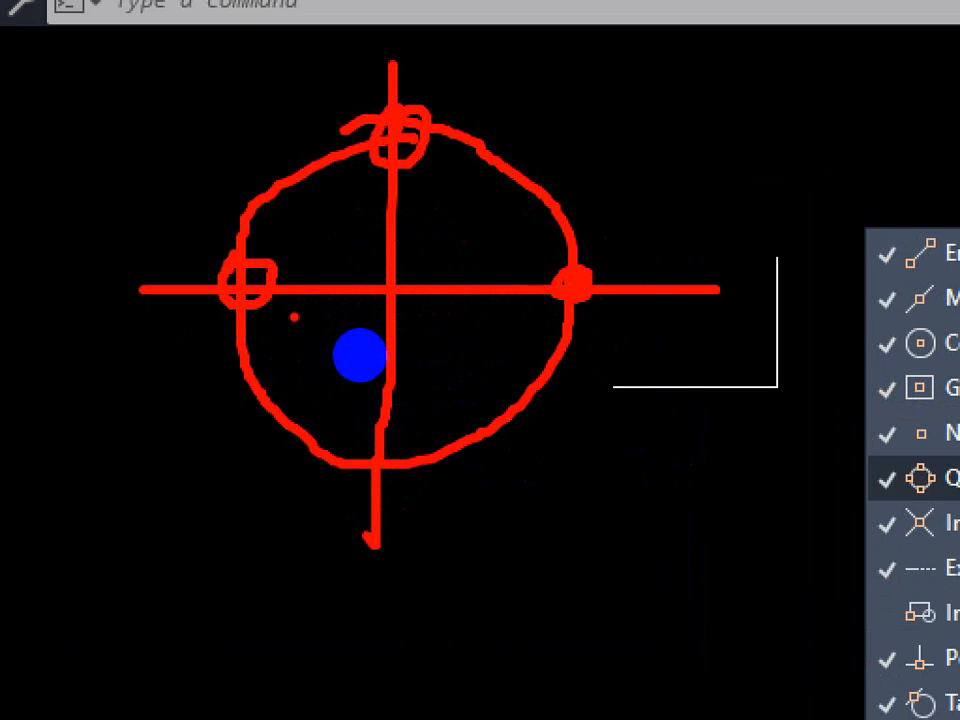
{"action": "mouse_move", "coordinate": [880, 454]}
{"action": "left_mouse_down"}
{"action": "mouse_move", "coordinate": [943, 452]}
{"action": "mouse_move", "coordinate": [938, 503]}
{"action": "left_mouse_up"}
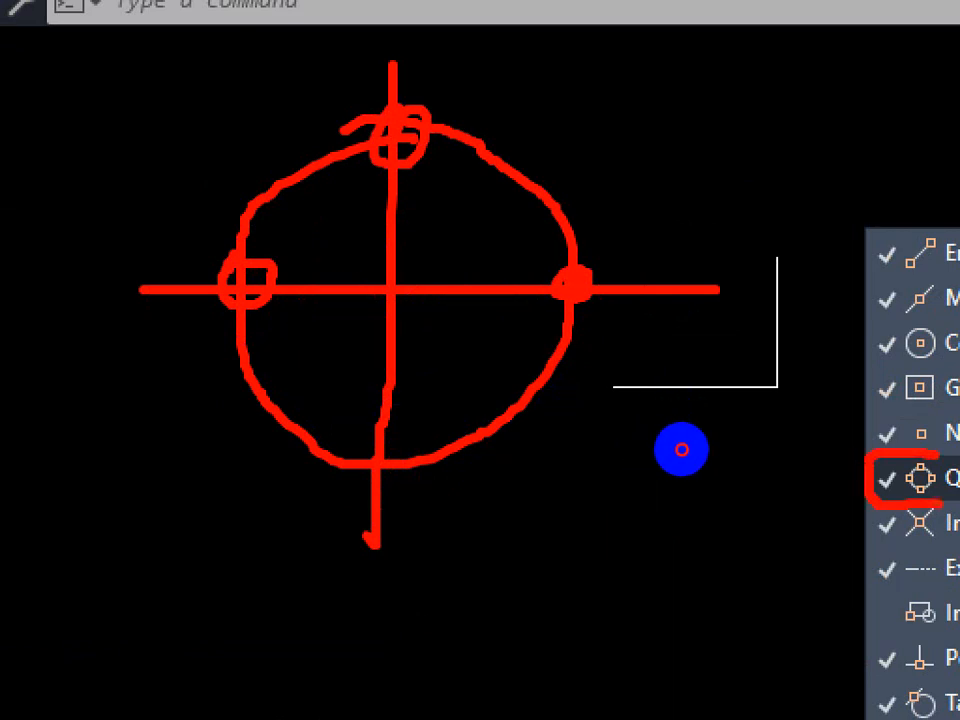
{"action": "key", "text": "ctrl+1"}
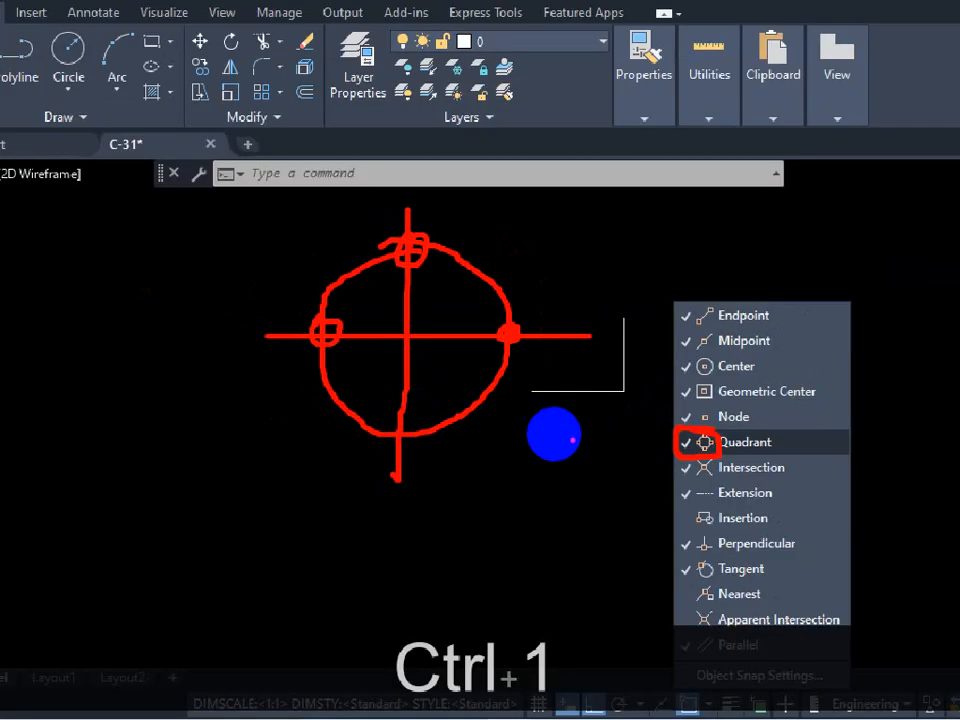
{"action": "left_click_drag", "start_coordinate": [739, 489], "coordinate": [788, 489]}
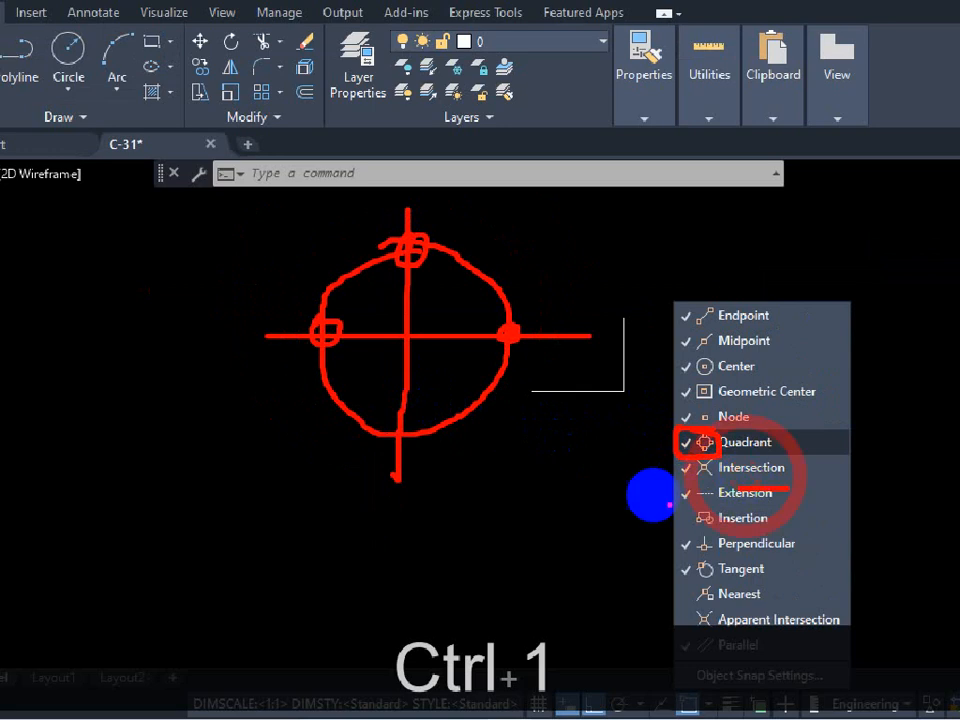
{"action": "left_click_drag", "start_coordinate": [587, 459], "coordinate": [507, 551]}
{"action": "left_click_drag", "start_coordinate": [492, 453], "coordinate": [679, 582]}
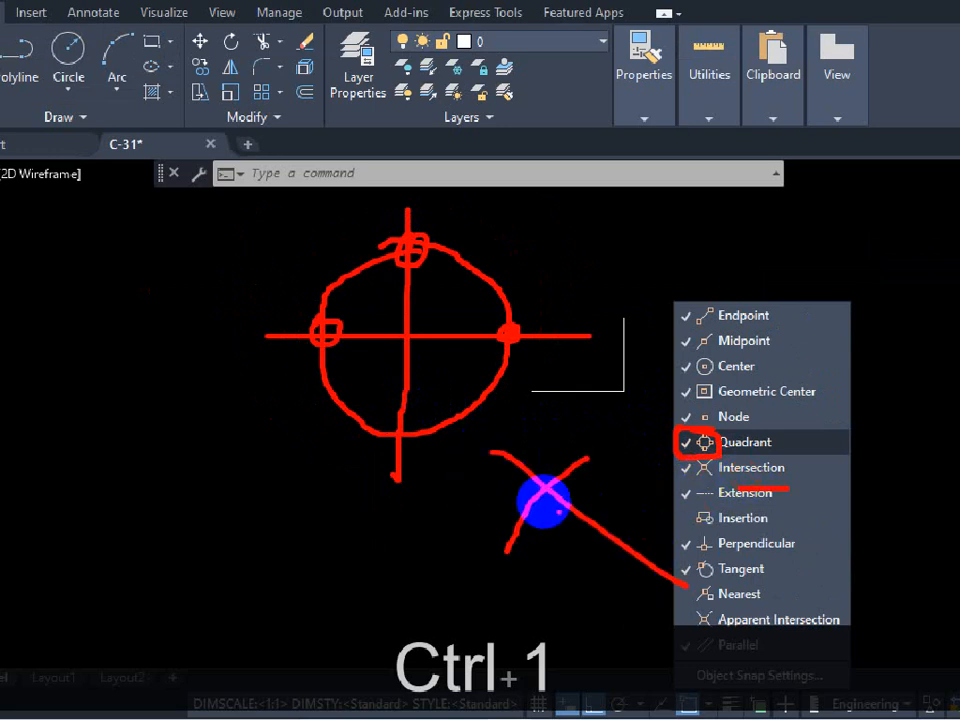
{"action": "mouse_move", "coordinate": [542, 499]}
{"action": "left_mouse_down"}
{"action": "mouse_move", "coordinate": [506, 480]}
{"action": "mouse_move", "coordinate": [529, 461]}
{"action": "mouse_move", "coordinate": [511, 472]}
{"action": "left_mouse_up"}
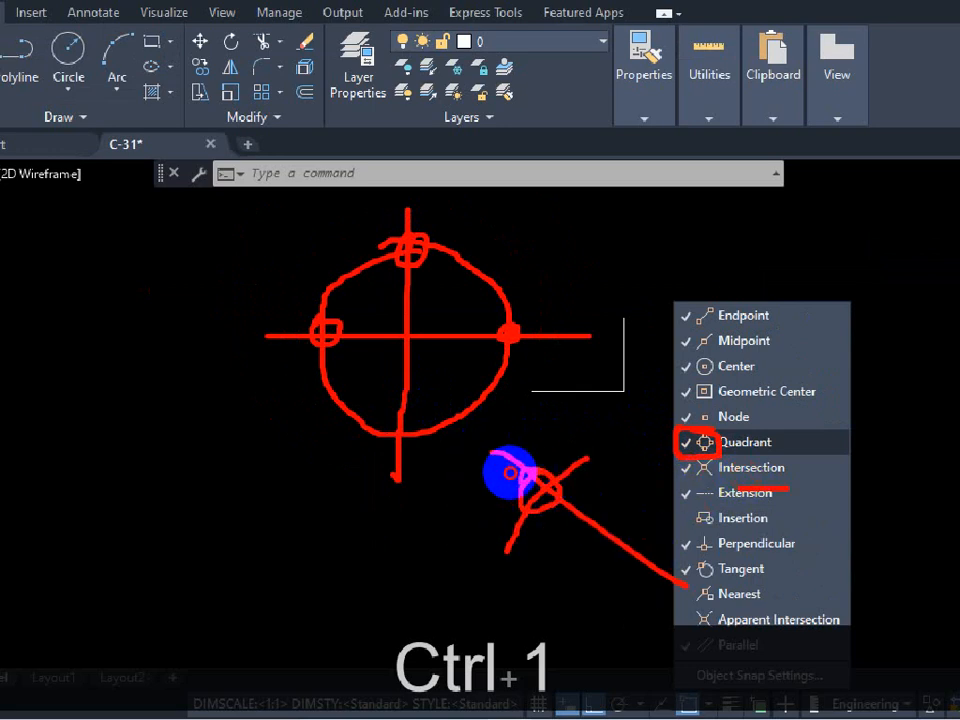
{"action": "left_click_drag", "start_coordinate": [720, 490], "coordinate": [778, 491]}
{"action": "key", "text": "Escape"}
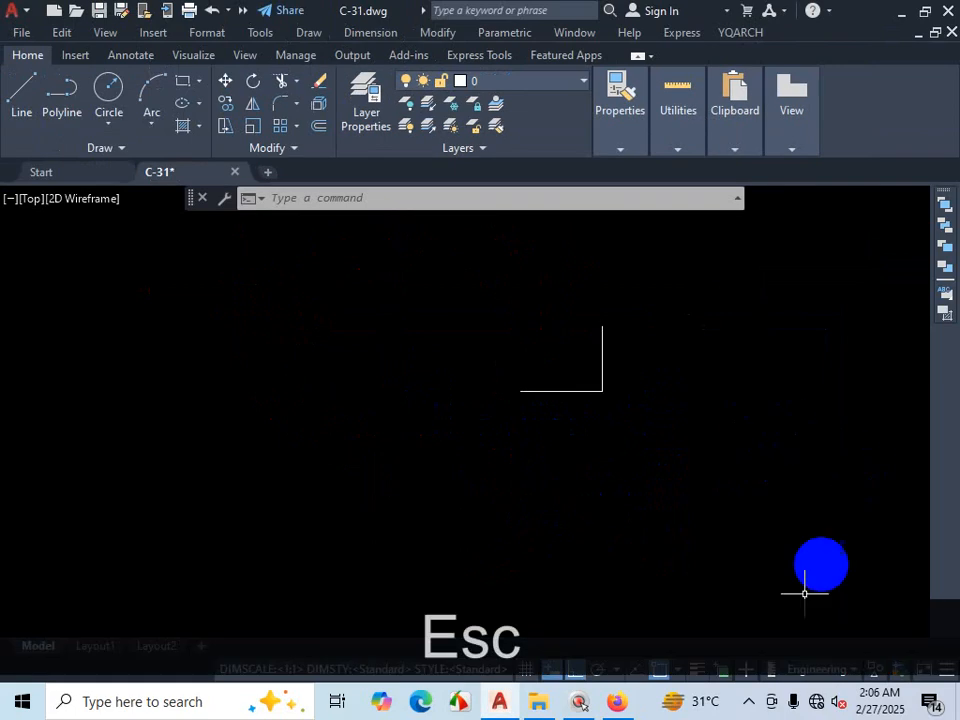
Step: Open the Object Snap page of the Drafting Settings and move the dialog aside
{"action": "left_click", "coordinate": [677, 670]}
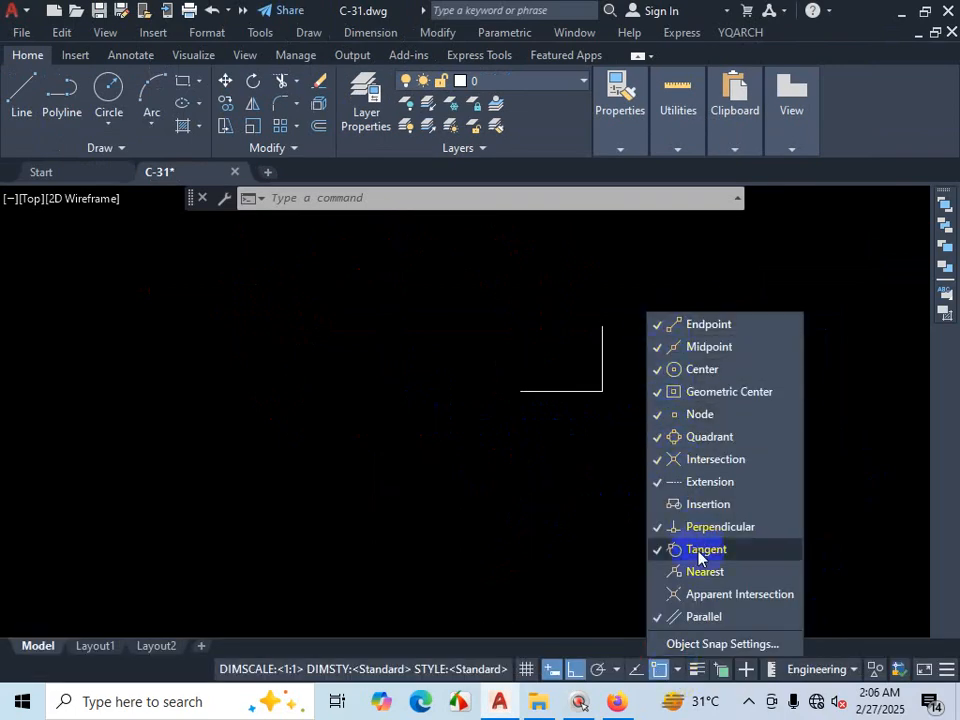
{"action": "left_click", "coordinate": [722, 644]}
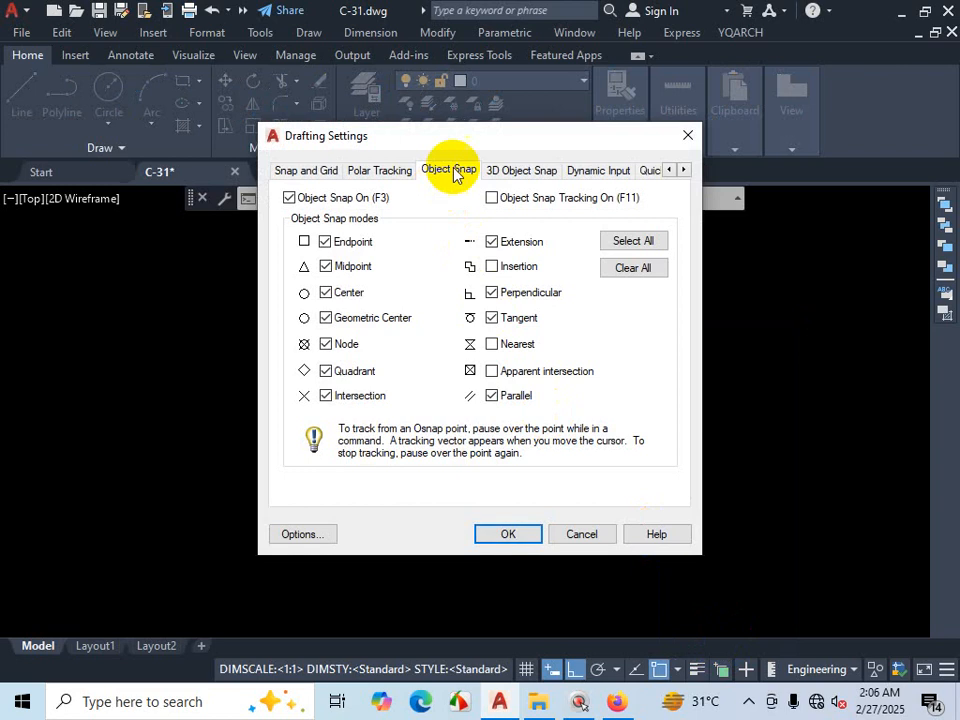
{"action": "left_click_drag", "start_coordinate": [456, 141], "coordinate": [589, 175]}
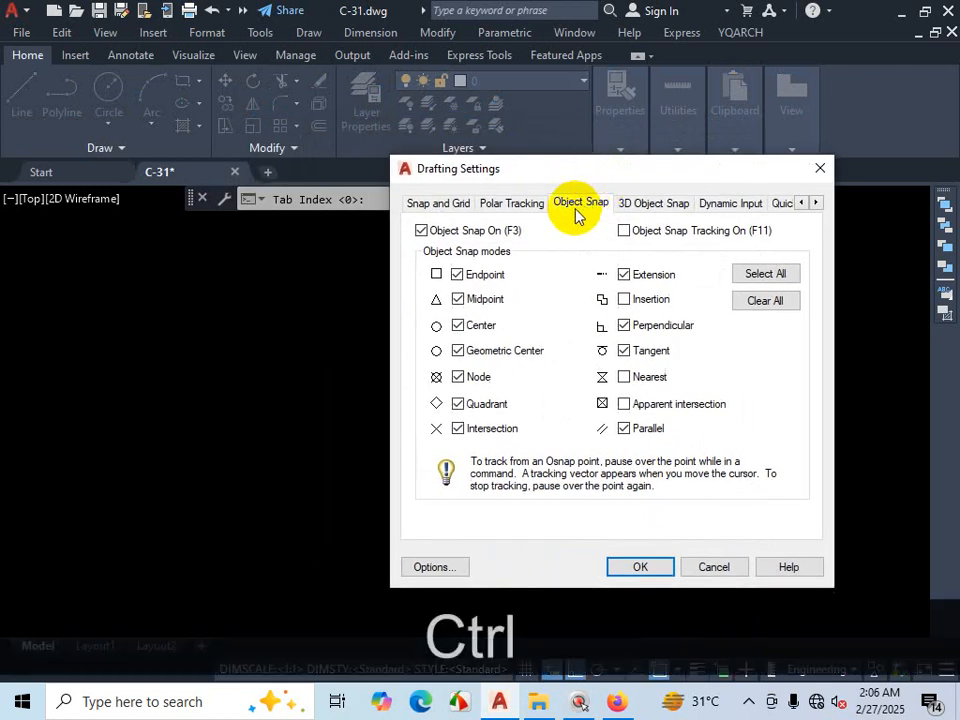
{"action": "key", "text": "ctrl+1"}
{"action": "mouse_move", "coordinate": [490, 152]}
{"action": "left_mouse_down"}
{"action": "mouse_move", "coordinate": [427, 159]}
{"action": "mouse_move", "coordinate": [392, 188]}
{"action": "mouse_move", "coordinate": [521, 193]}
{"action": "mouse_move", "coordinate": [506, 142]}
{"action": "mouse_move", "coordinate": [381, 150]}
{"action": "mouse_move", "coordinate": [444, 199]}
{"action": "mouse_move", "coordinate": [536, 182]}
{"action": "mouse_move", "coordinate": [521, 141]}
{"action": "mouse_move", "coordinate": [430, 130]}
{"action": "left_mouse_up"}
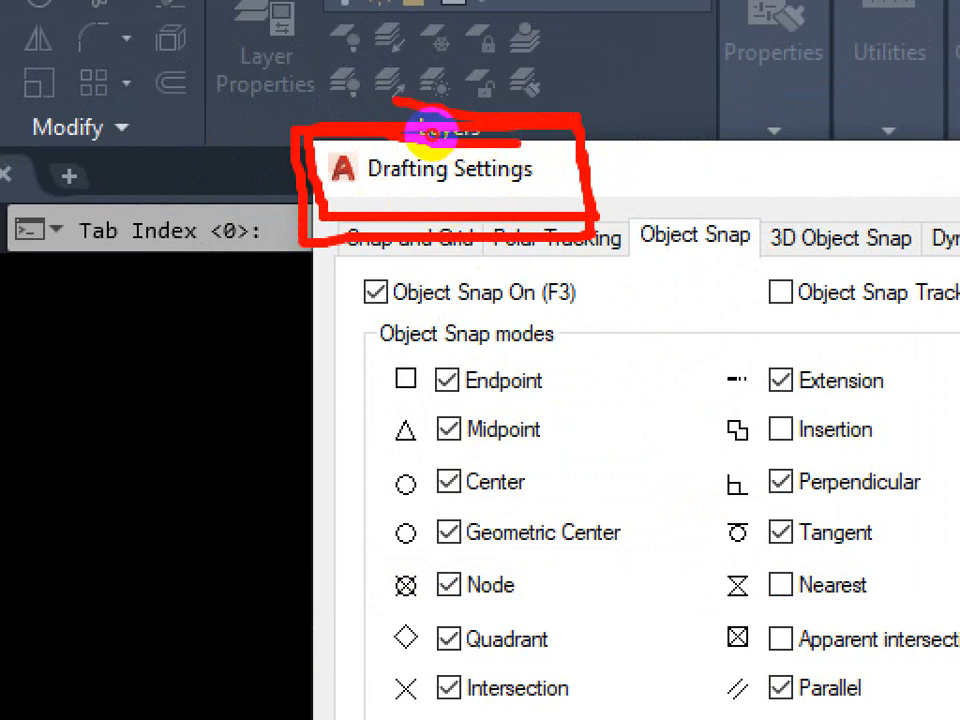
{"action": "key", "text": "ctrl+1"}
{"action": "key", "text": "Escape"}
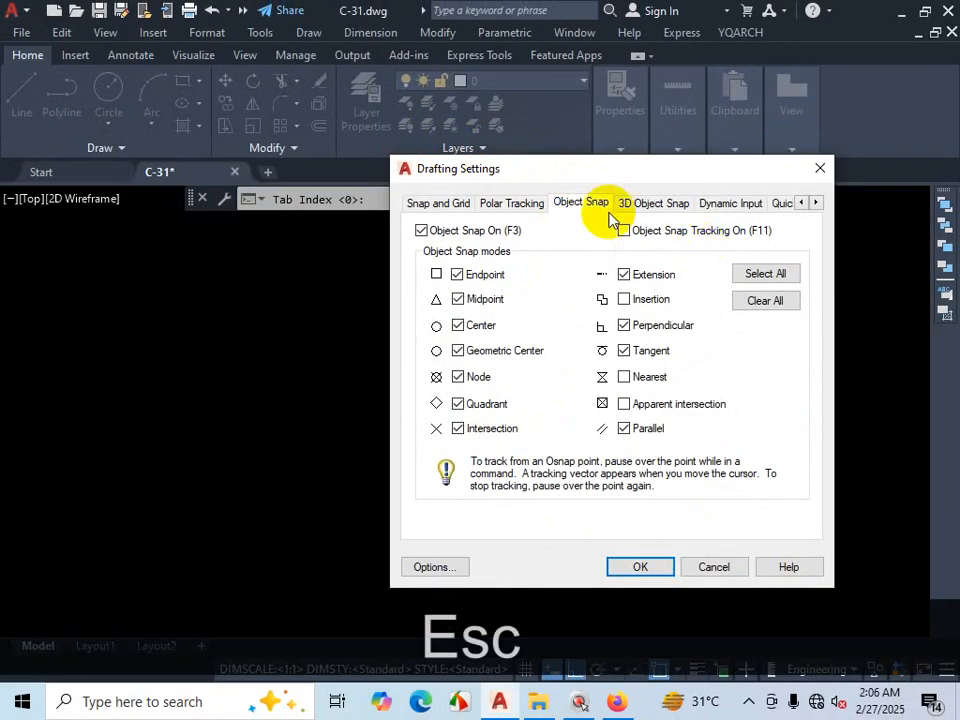
Step: Glance at the Snap and Grid settings, then enable all object snap modes, switching Nearest off and back on
{"action": "left_click", "coordinate": [444, 205]}
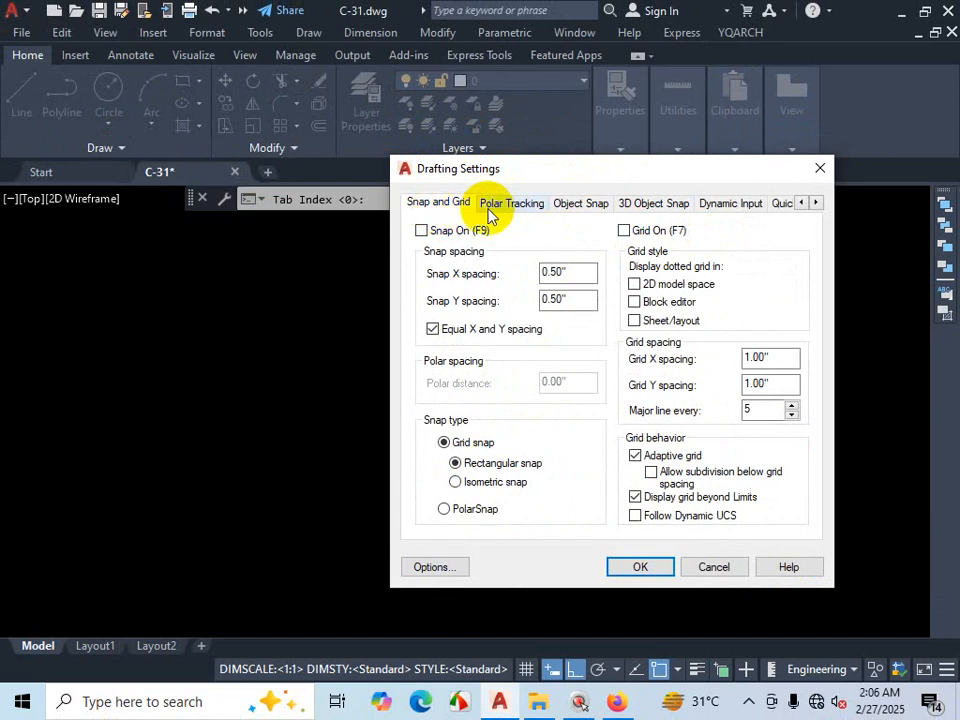
{"action": "left_click", "coordinate": [577, 212]}
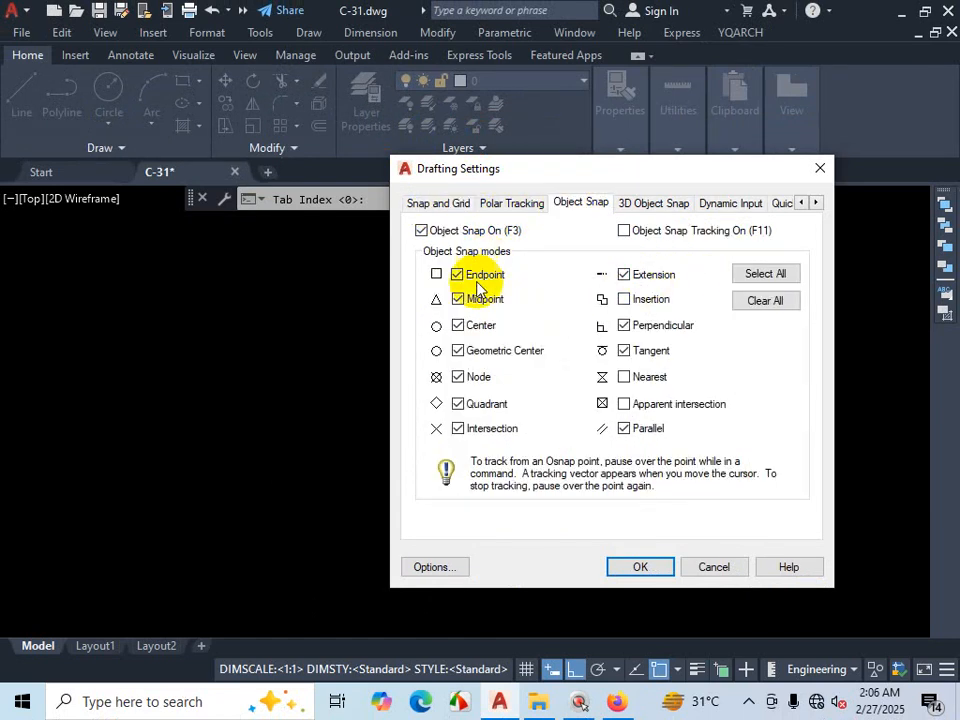
{"action": "left_click", "coordinate": [772, 274]}
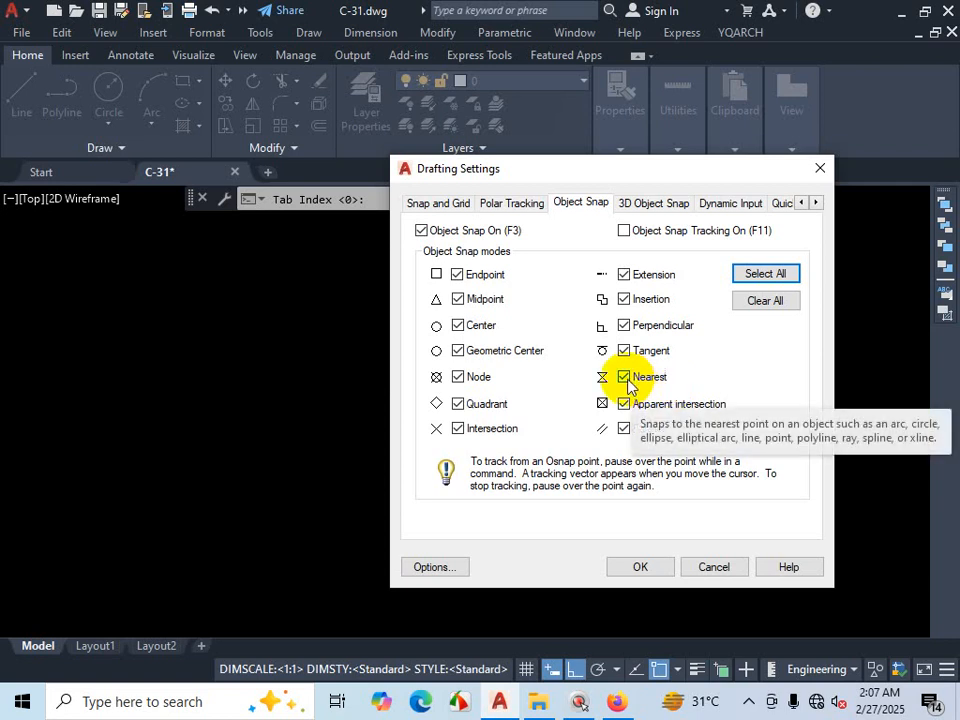
{"action": "left_click", "coordinate": [625, 378]}
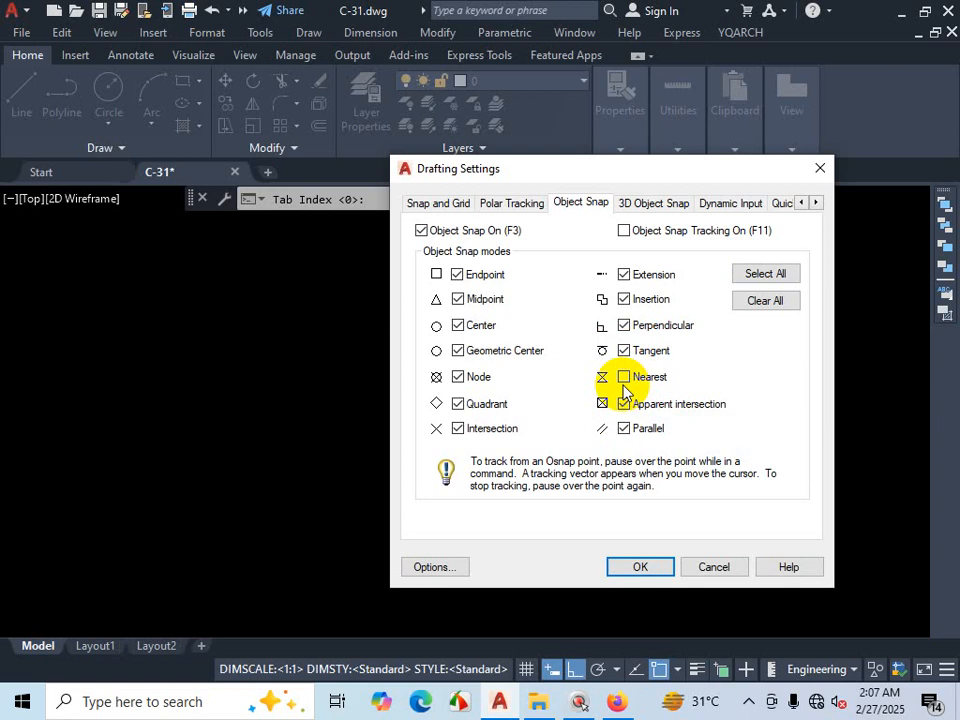
{"action": "left_click", "coordinate": [623, 378]}
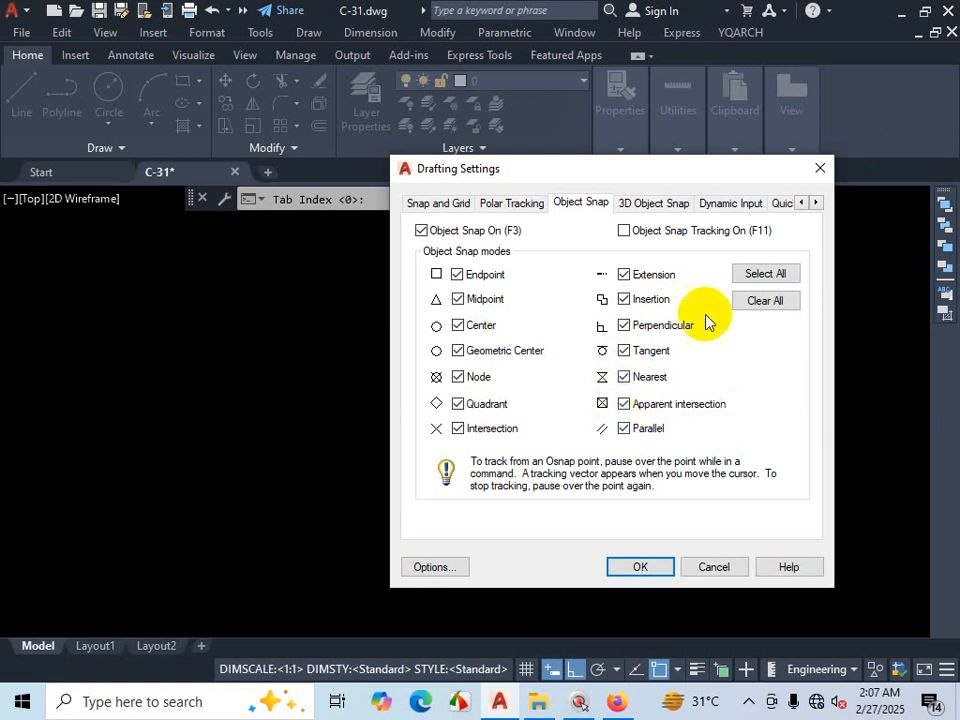
Step: Apply the enabled object snap modes and start a line to examine how Nearest snaps along the vertical line
{"action": "left_click", "coordinate": [655, 563]}
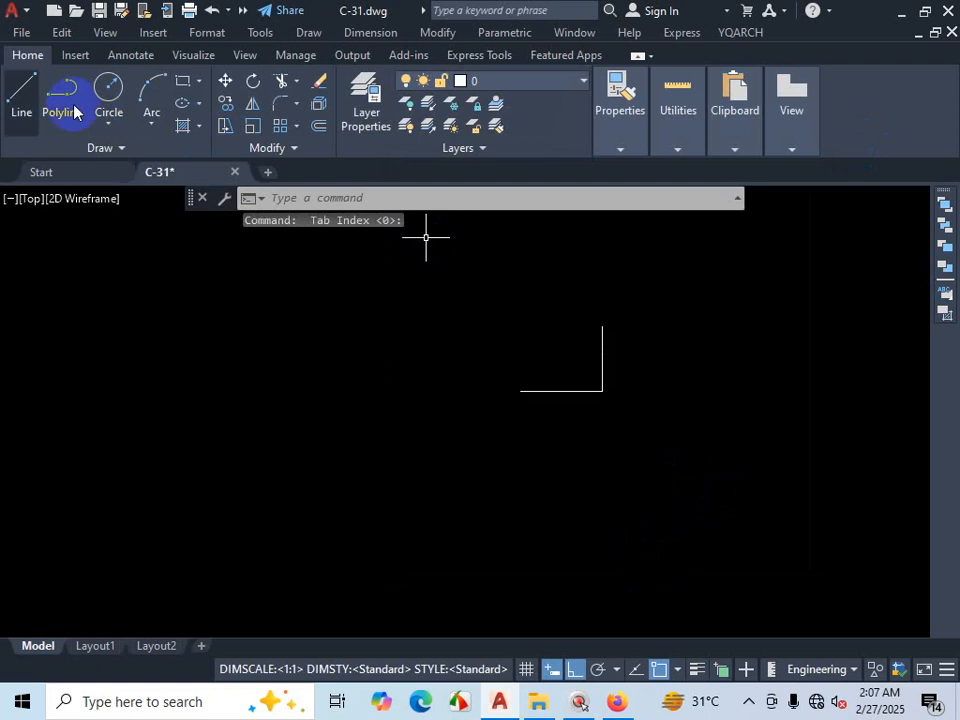
{"action": "left_click", "coordinate": [16, 95]}
{"action": "scroll", "coordinate": [649, 340], "scroll_direction": "up", "scroll_amount": 4}
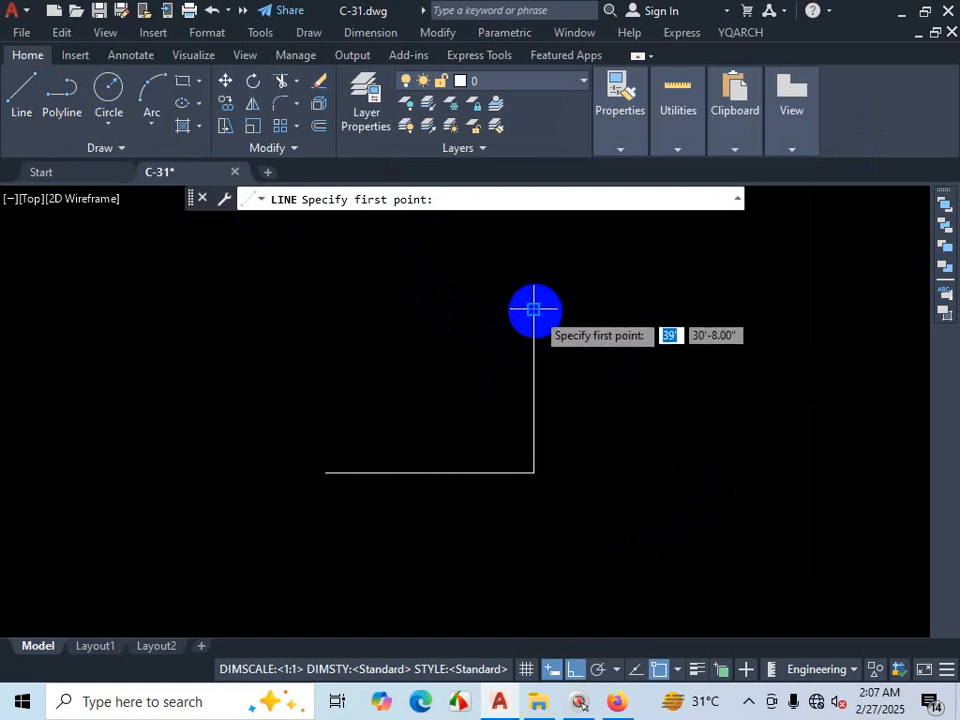
{"action": "scroll", "coordinate": [533, 350], "scroll_direction": "up", "scroll_amount": 3}
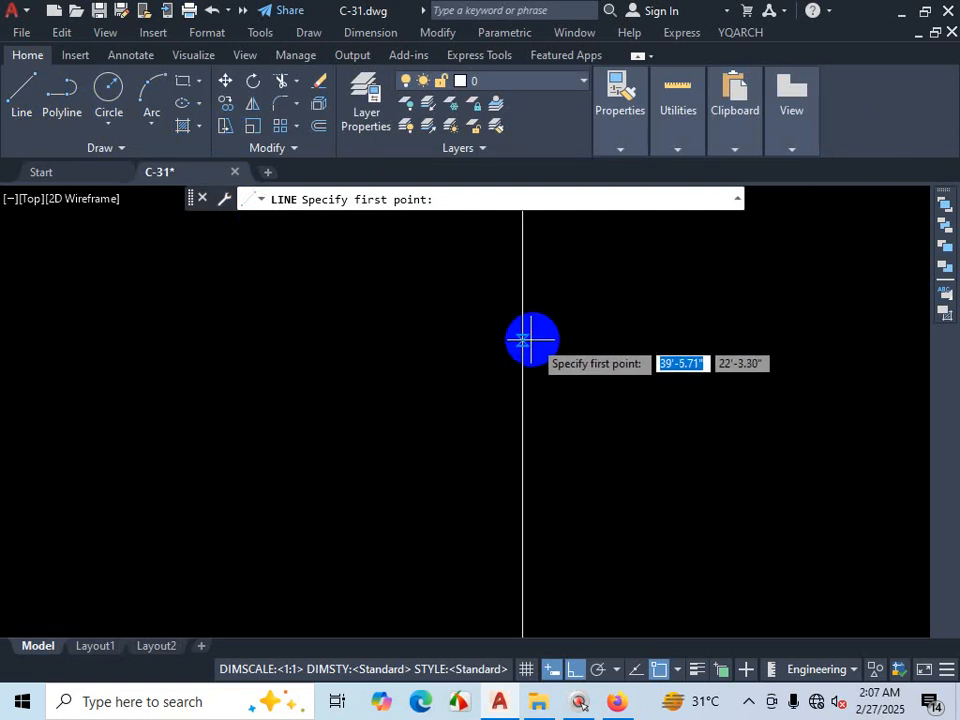
{"action": "scroll", "coordinate": [533, 345], "scroll_direction": "down", "scroll_amount": 1}
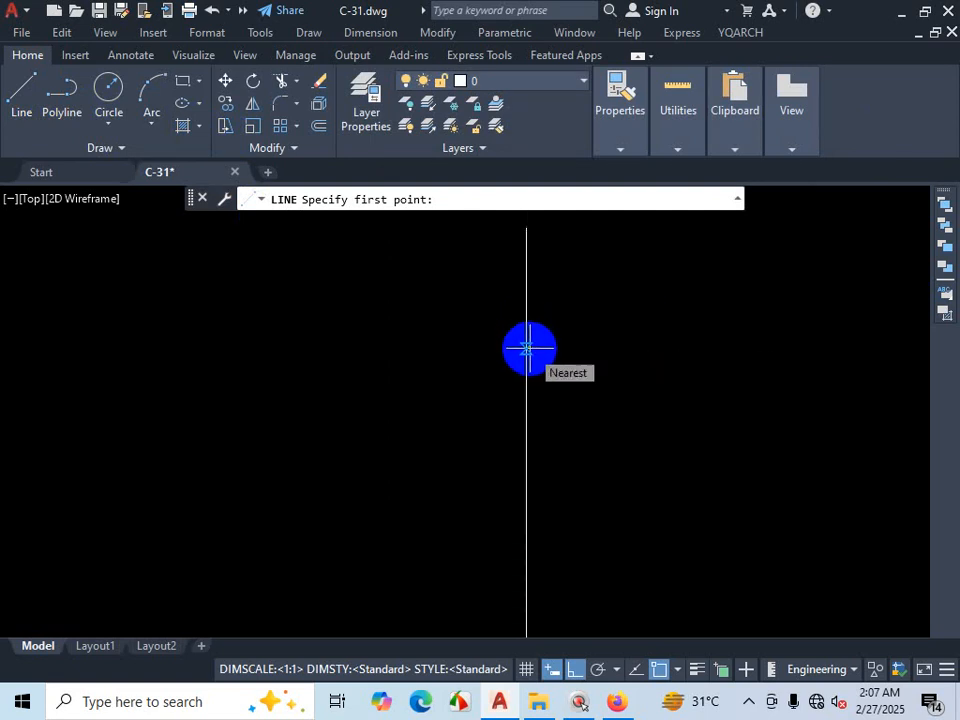
Step: Turn off the Nearest object snap and check the snapping on the vertical line
{"action": "left_click", "coordinate": [676, 668]}
{"action": "left_click", "coordinate": [708, 578]}
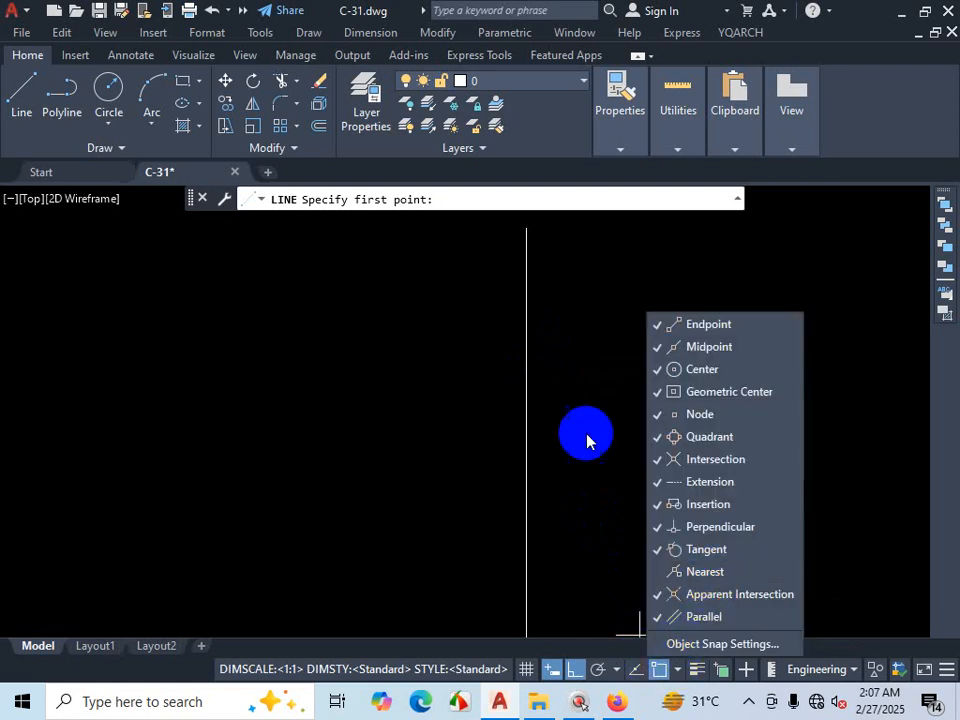
{"action": "left_click", "coordinate": [559, 402]}
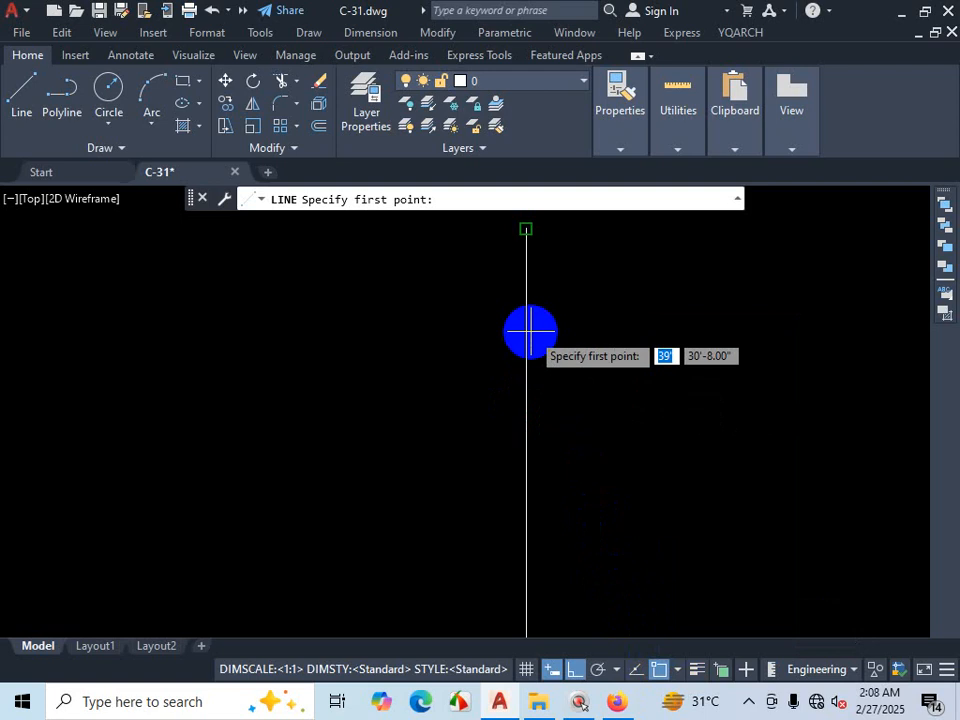
Step: Turn off the Apparent Intersection, Extension and Insertion object snaps and leave the unfinished line command
{"action": "left_click", "coordinate": [677, 669]}
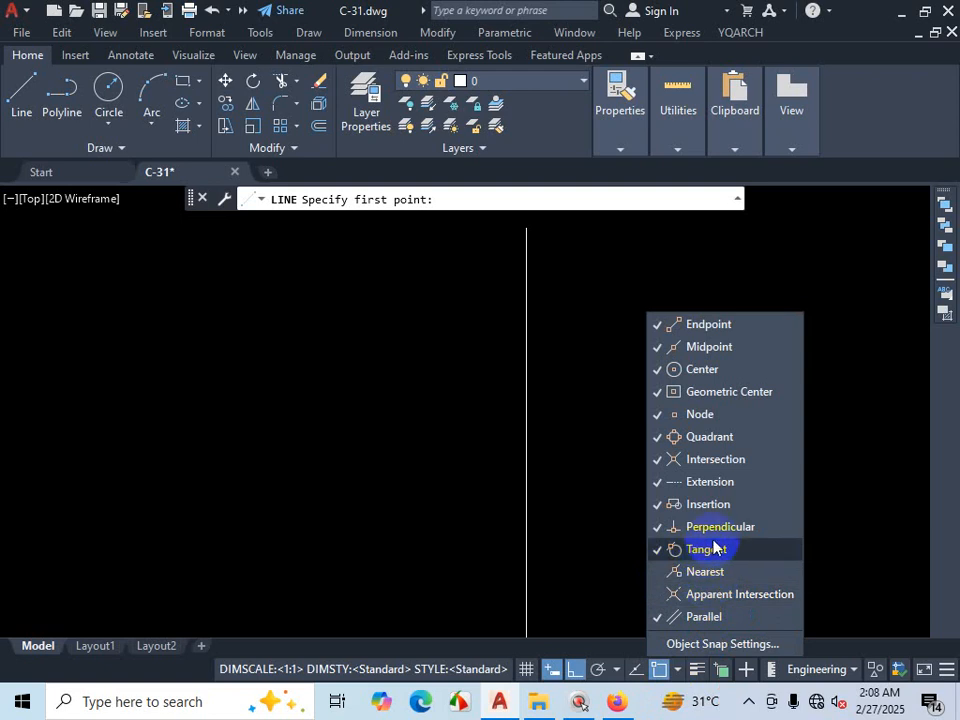
{"action": "left_click", "coordinate": [703, 484]}
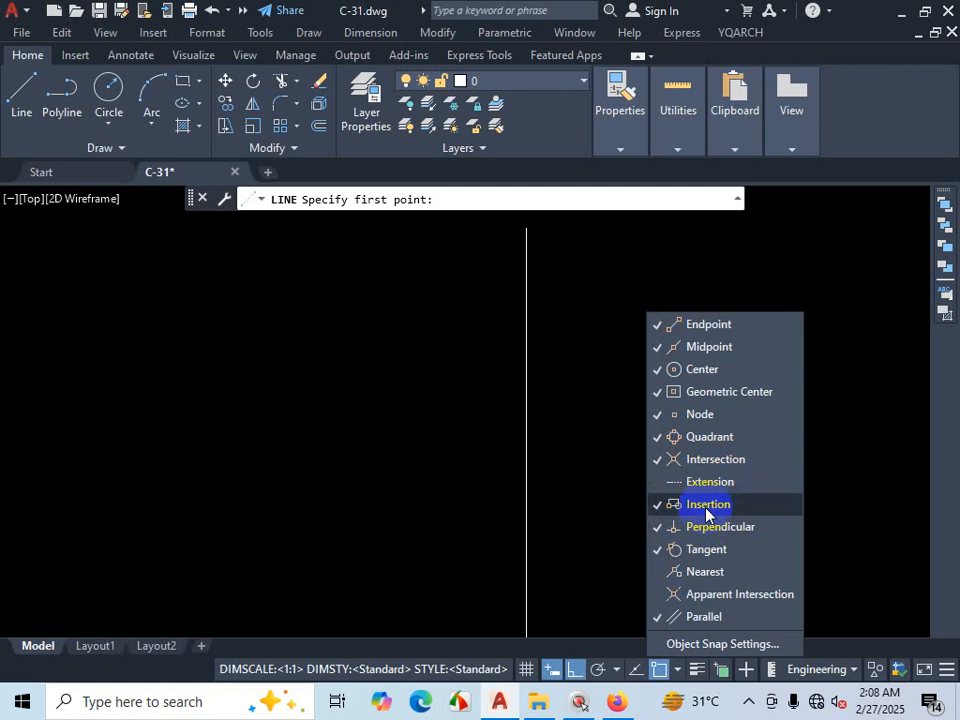
{"action": "left_click", "coordinate": [706, 508]}
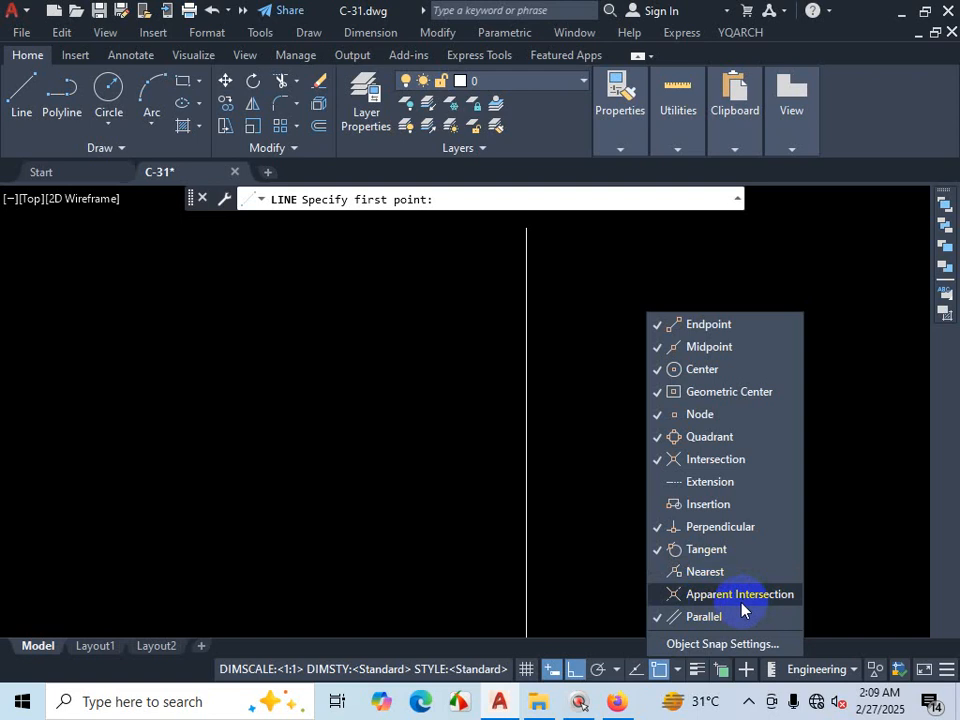
{"action": "left_click", "coordinate": [585, 550]}
{"action": "key", "text": "Escape"}
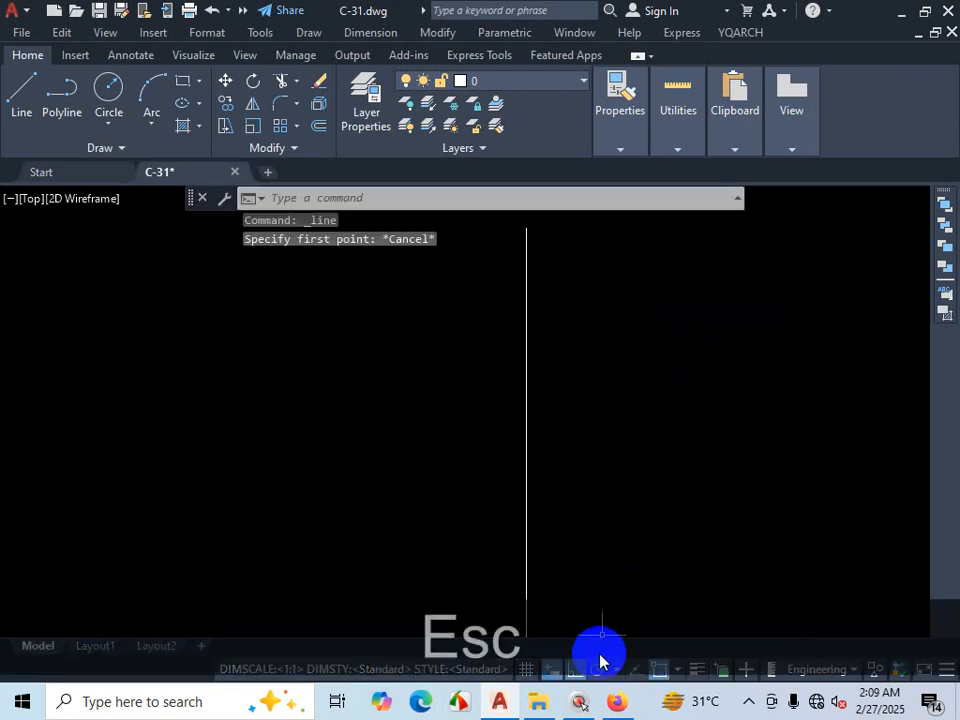
Step: Open the Object Snap settings, review the enabled modes and dismiss the dialog without changes
{"action": "left_click", "coordinate": [678, 668]}
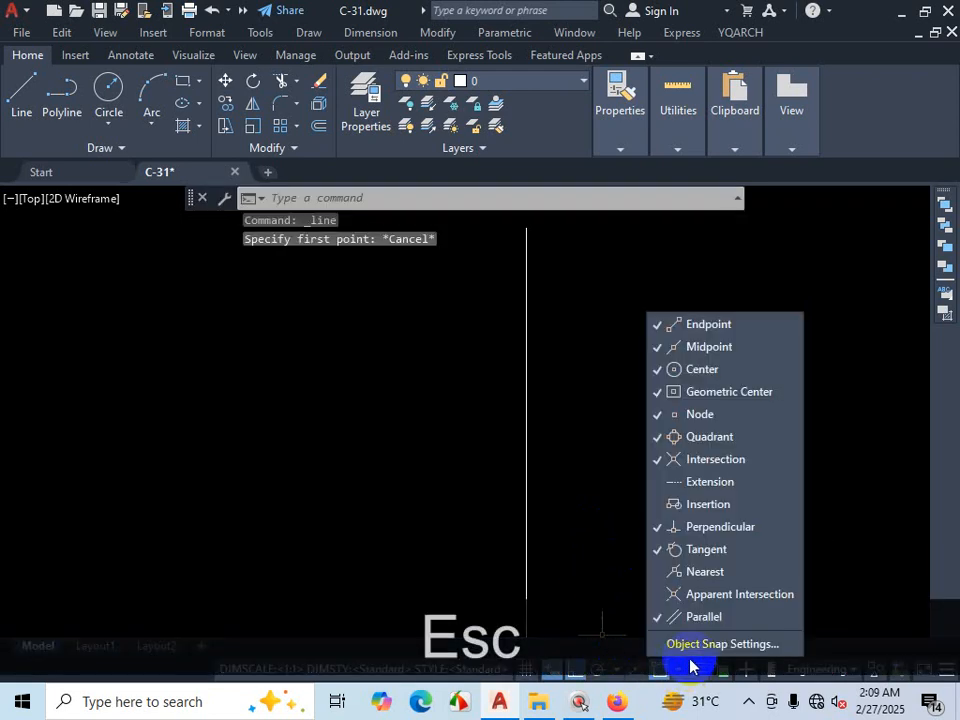
{"action": "left_click", "coordinate": [706, 646]}
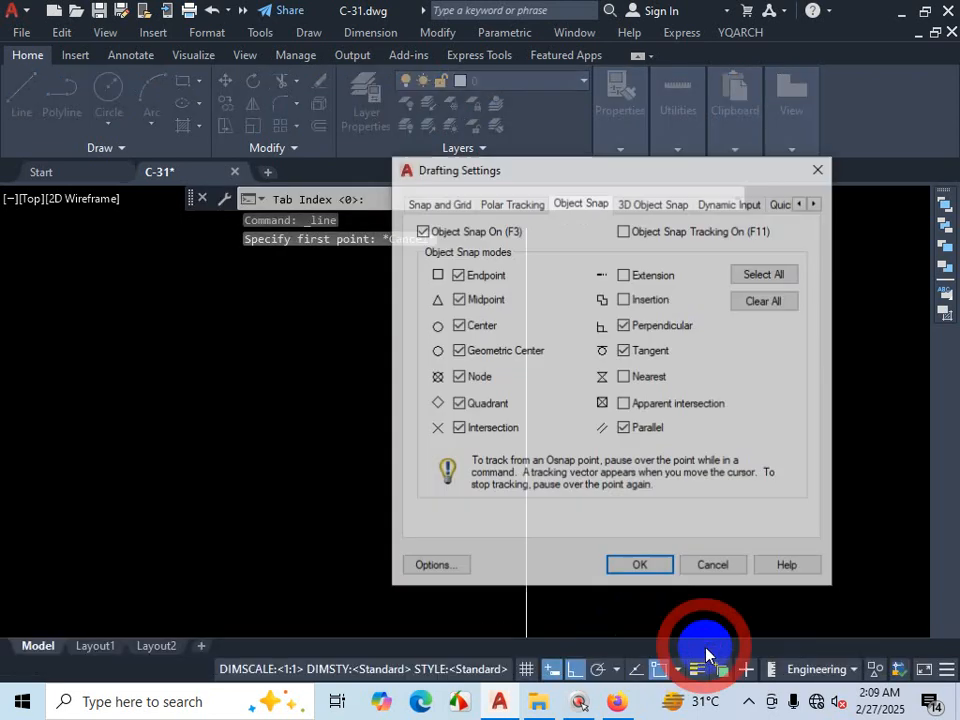
{"action": "key", "text": "ctrl+1"}
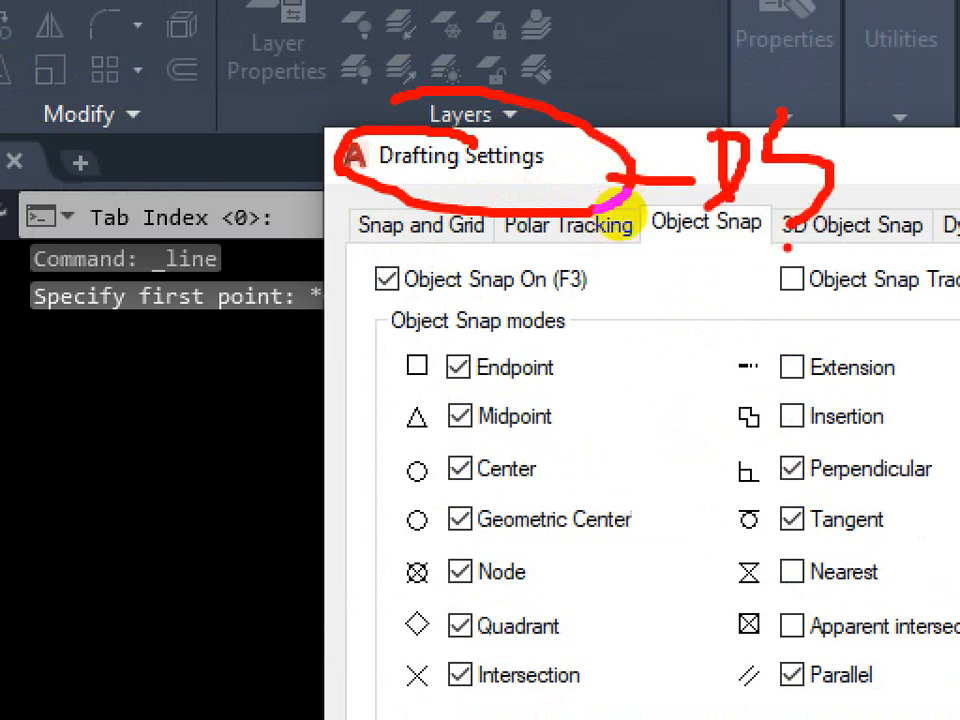
{"action": "key", "text": "Escape"}
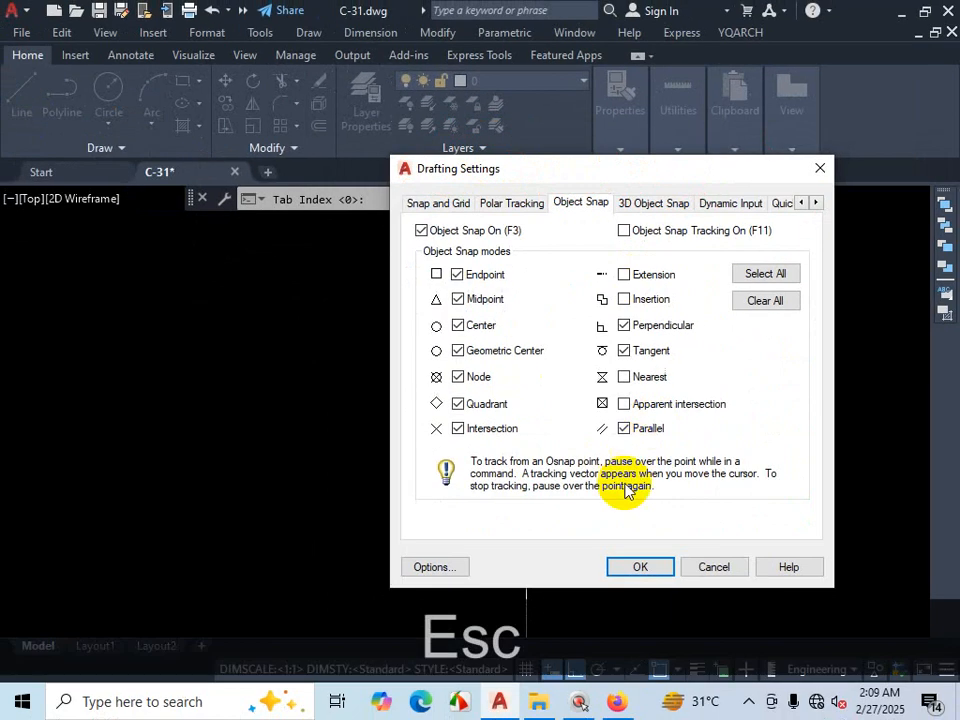
{"action": "left_click", "coordinate": [713, 568]}
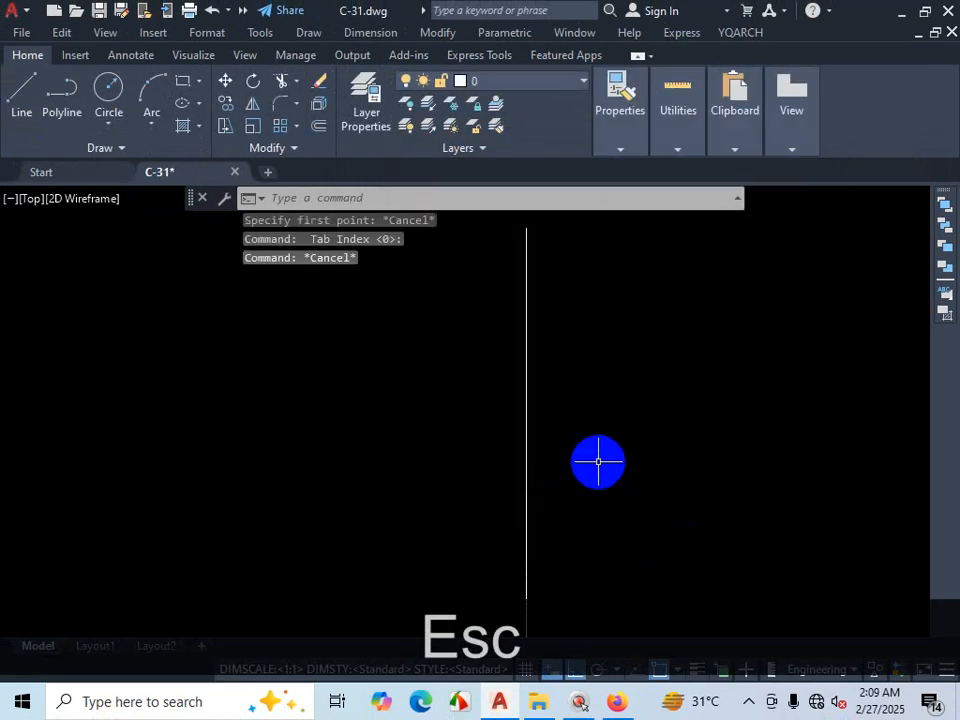
Step: Reopen Drafting Settings with the DS command, review the Object Snap On option, close the dialog and check the object snap toggle
{"action": "type", "text": "ds"}
{"action": "key", "text": "Return"}
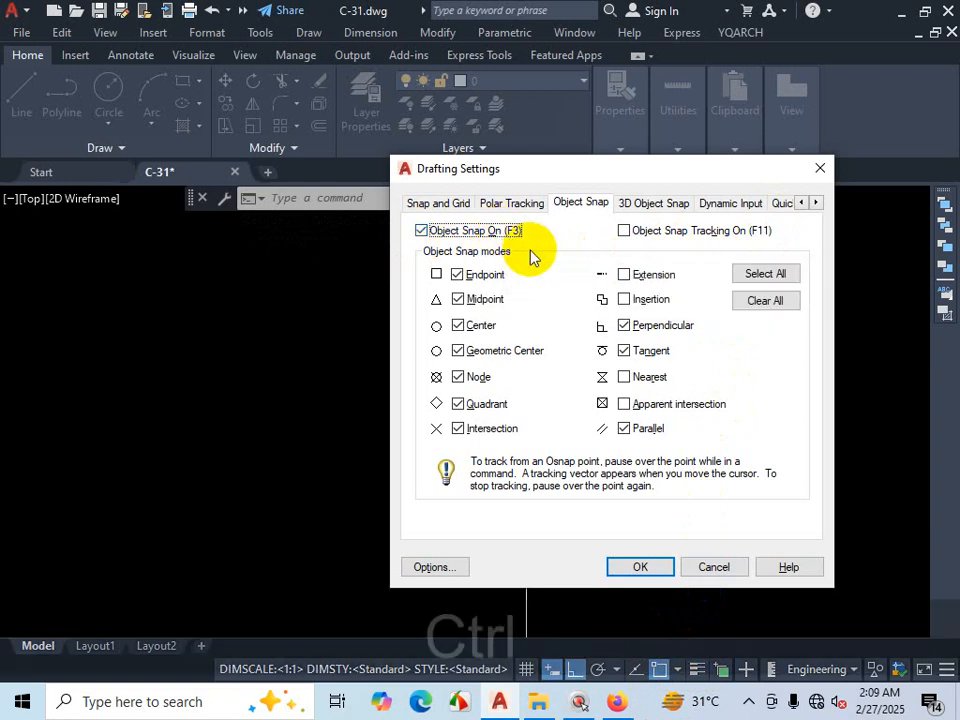
{"action": "key", "text": "ctrl+1"}
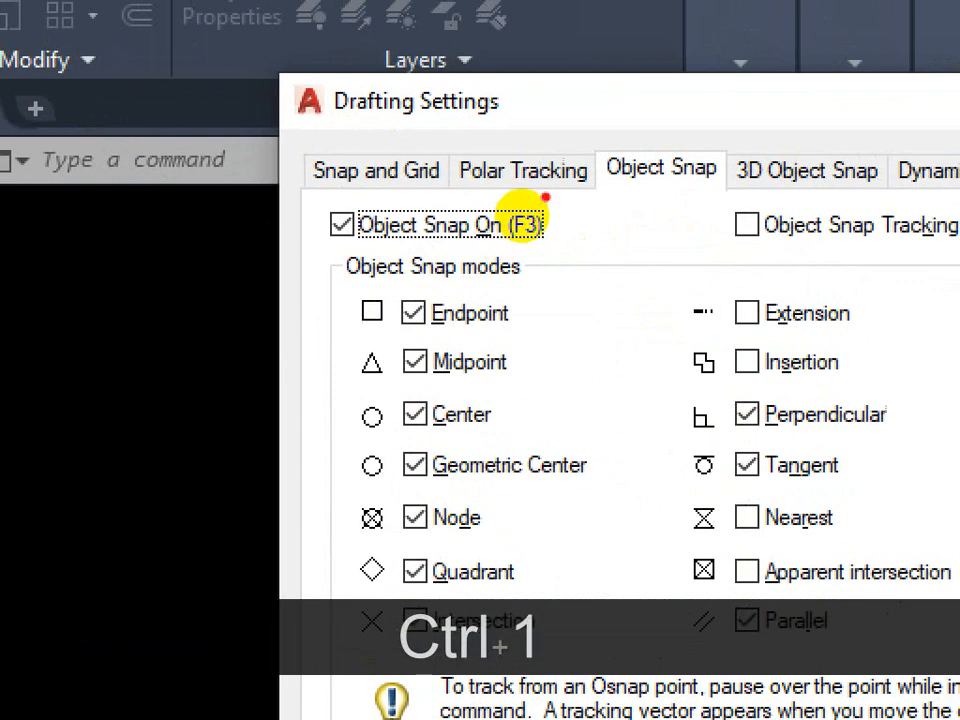
{"action": "mouse_move", "coordinate": [512, 215]}
{"action": "left_mouse_down"}
{"action": "mouse_move", "coordinate": [491, 240]}
{"action": "mouse_move", "coordinate": [556, 250]}
{"action": "mouse_move", "coordinate": [560, 200]}
{"action": "mouse_move", "coordinate": [514, 213]}
{"action": "left_mouse_up"}
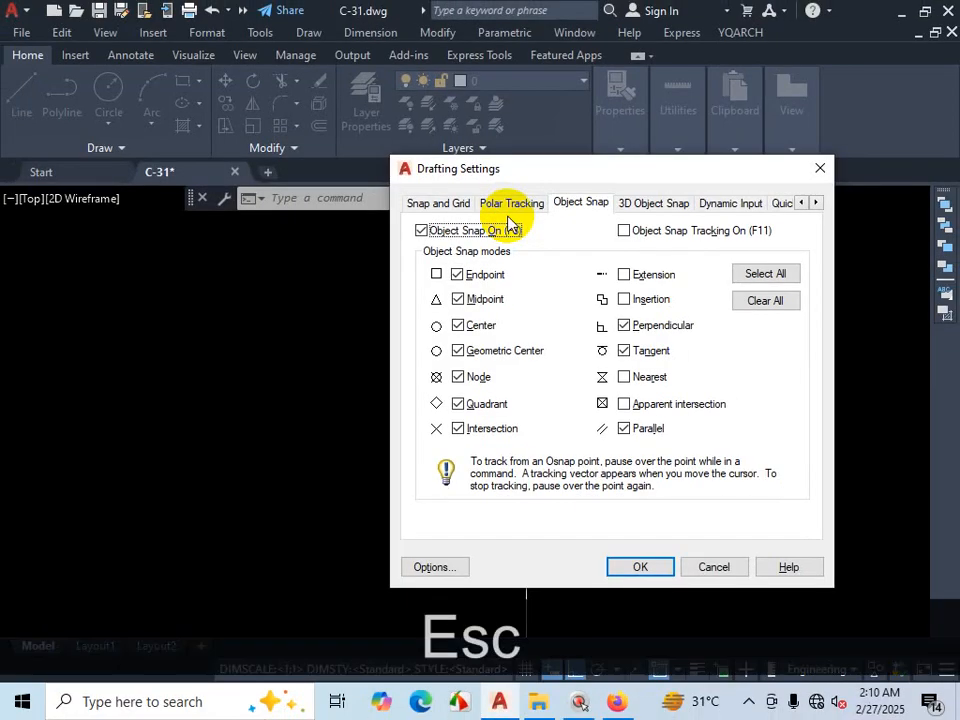
{"action": "left_click", "coordinate": [285, 602]}
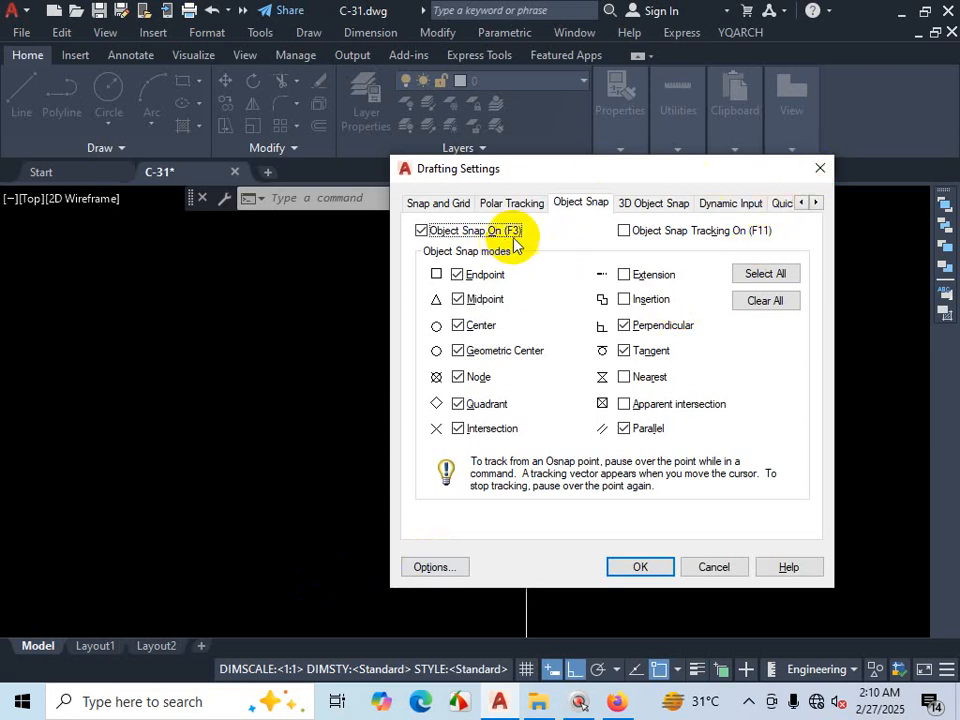
{"action": "left_click", "coordinate": [818, 169]}
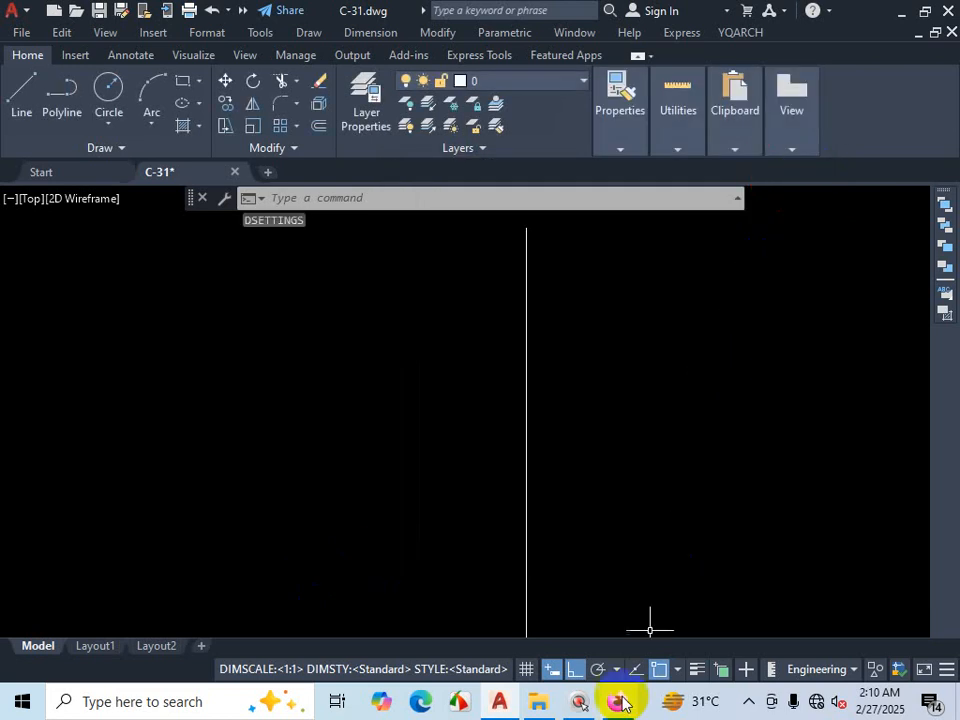
{"action": "left_click", "coordinate": [659, 669]}
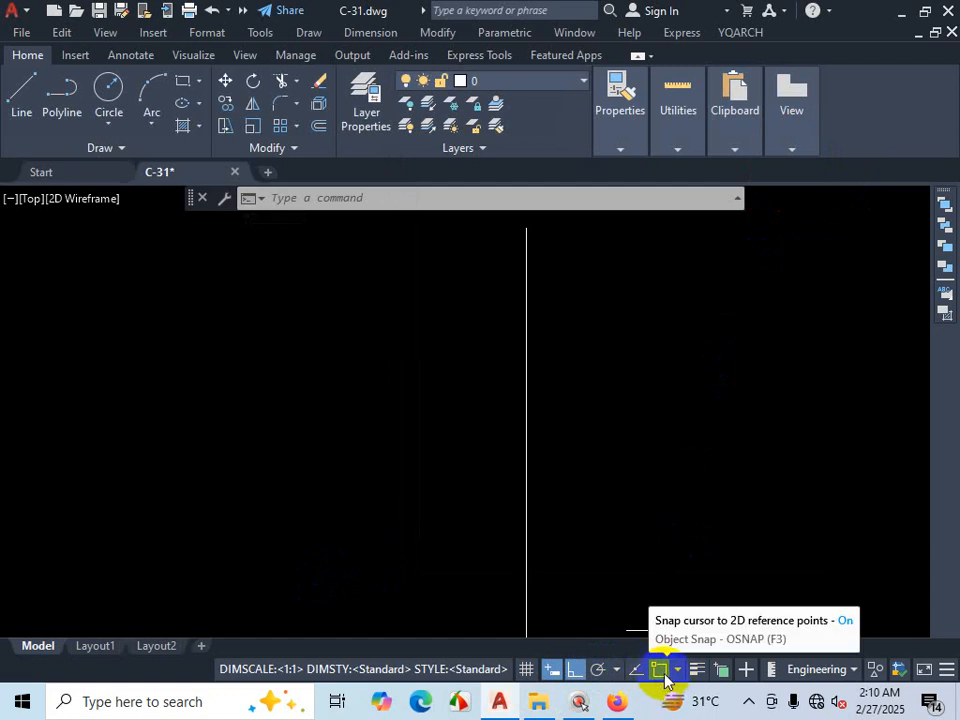
{"action": "left_click", "coordinate": [647, 456]}
{"action": "key", "text": "Escape"}
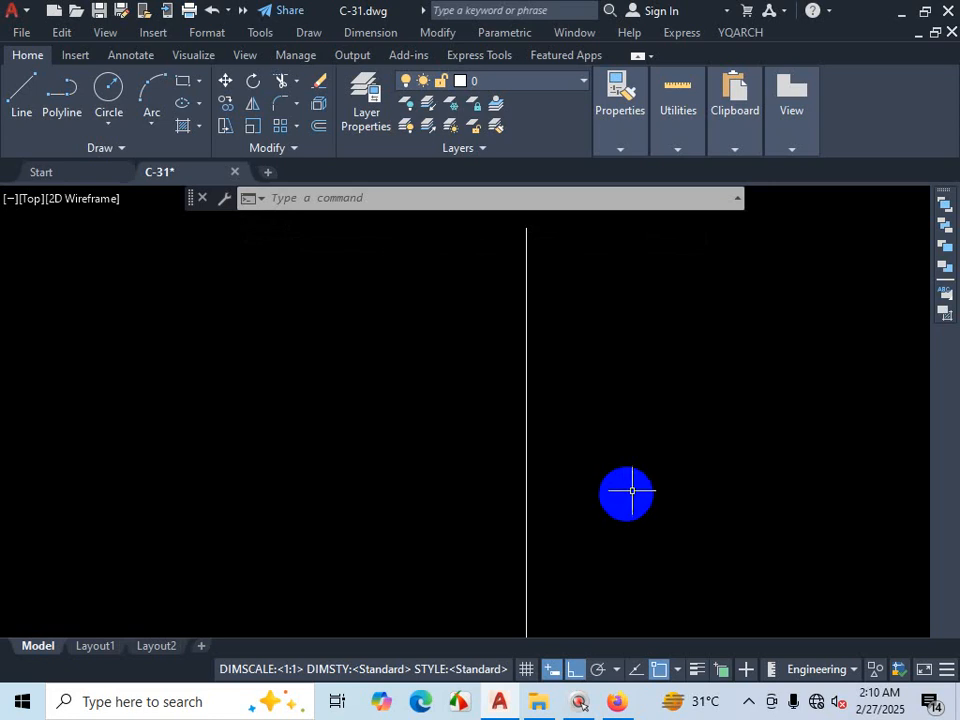
Step: Draw a 39' horizontal line leftward from the vertical line's upper endpoint
{"action": "scroll", "coordinate": [640, 460], "scroll_direction": "down", "scroll_amount": 5}
{"action": "scroll", "coordinate": [622, 439], "scroll_direction": "up", "scroll_amount": 4}
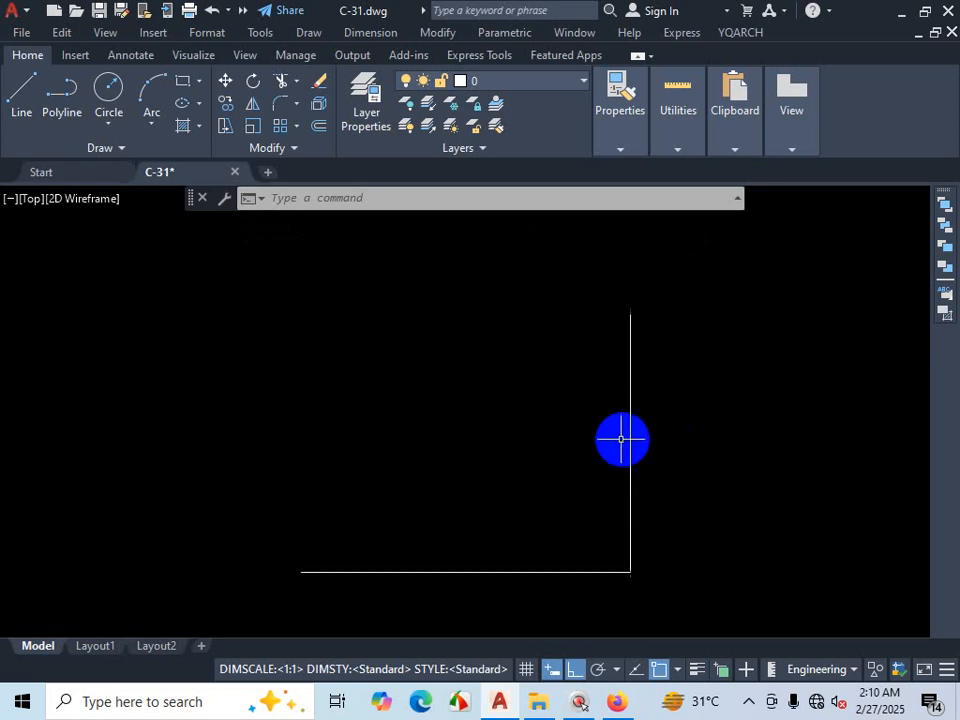
{"action": "left_click", "coordinate": [24, 90]}
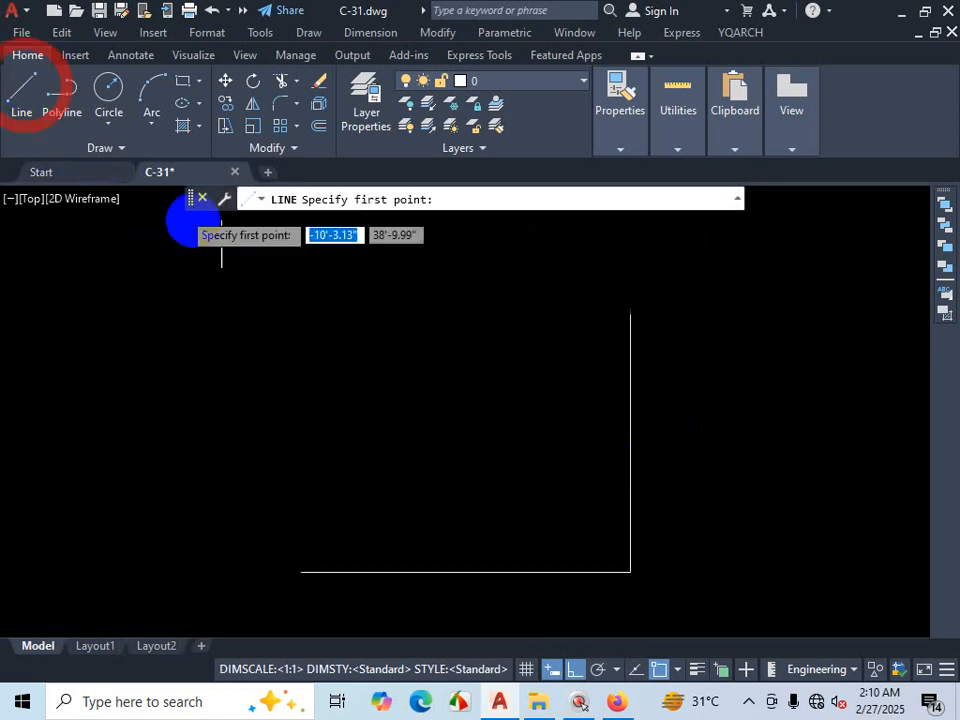
{"action": "left_click", "coordinate": [630, 313]}
{"action": "scroll", "coordinate": [320, 342], "scroll_direction": "down", "scroll_amount": 2}
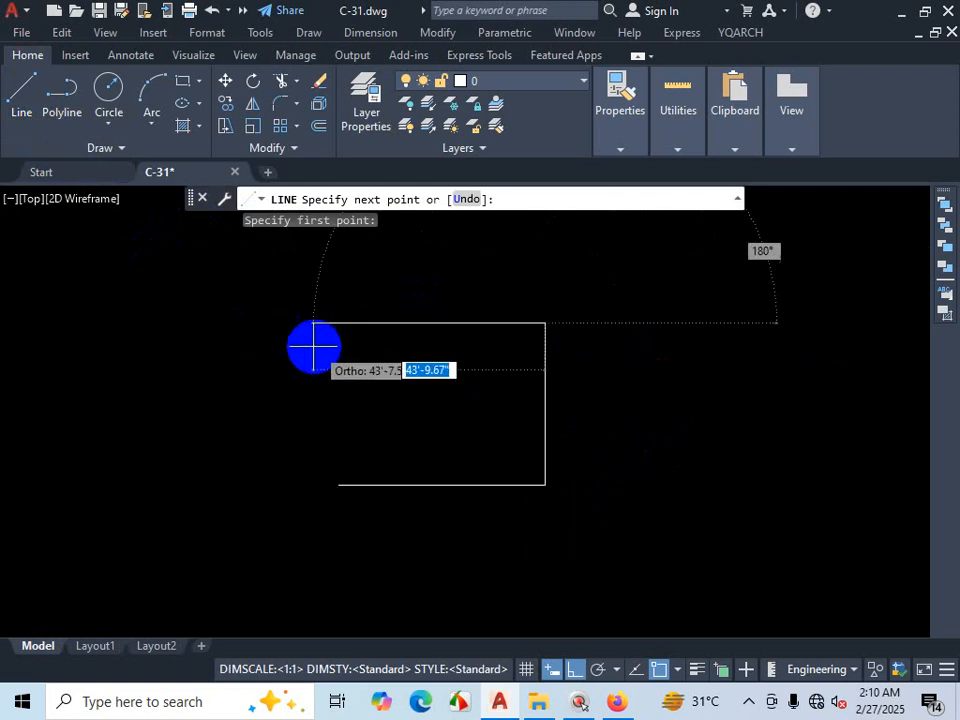
{"action": "type", "text": "3"}
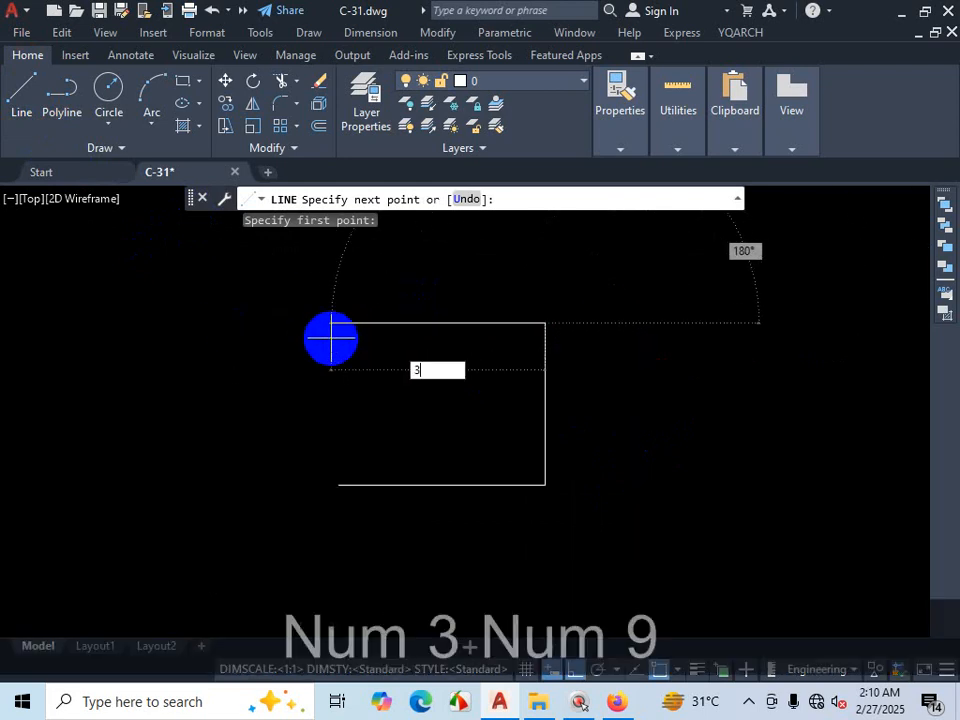
{"action": "type", "text": "9'"}
{"action": "key", "text": "Return"}
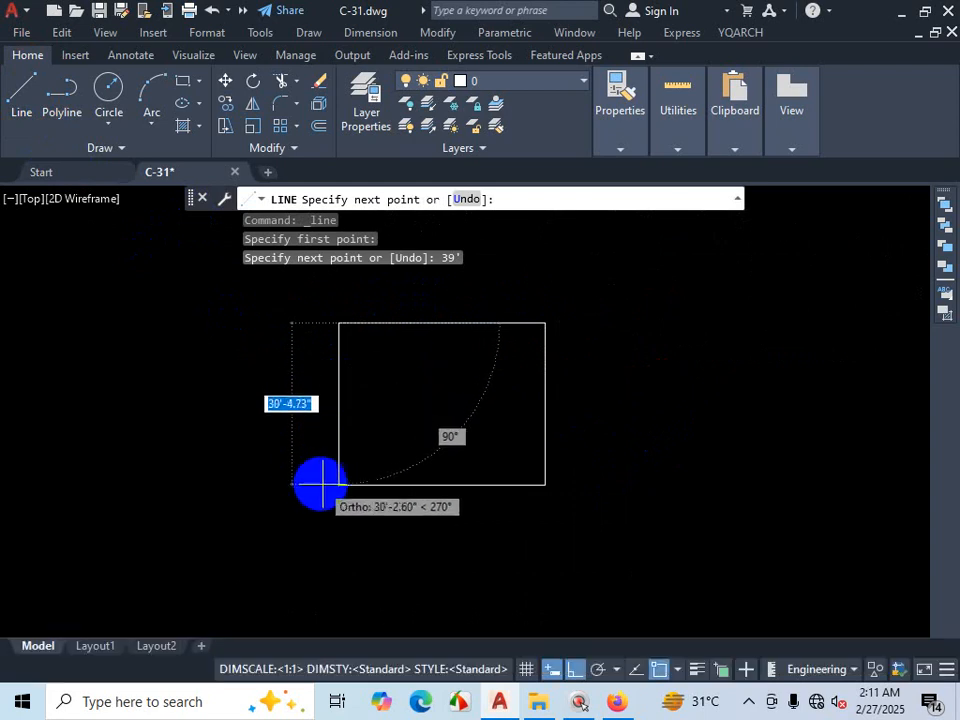
Step: Close the rectangular outline with a vertical line down to the lower horizontal line's left endpoint and end the command
{"action": "scroll", "coordinate": [339, 486], "scroll_direction": "up", "scroll_amount": 4}
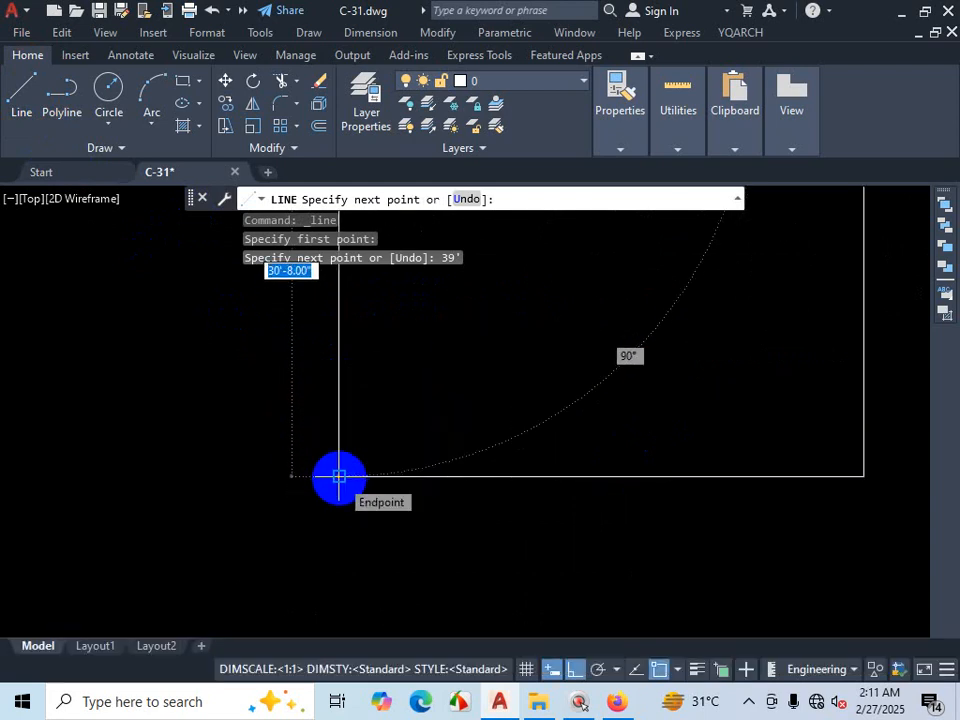
{"action": "left_click", "coordinate": [339, 476]}
{"action": "key", "text": "Escape"}
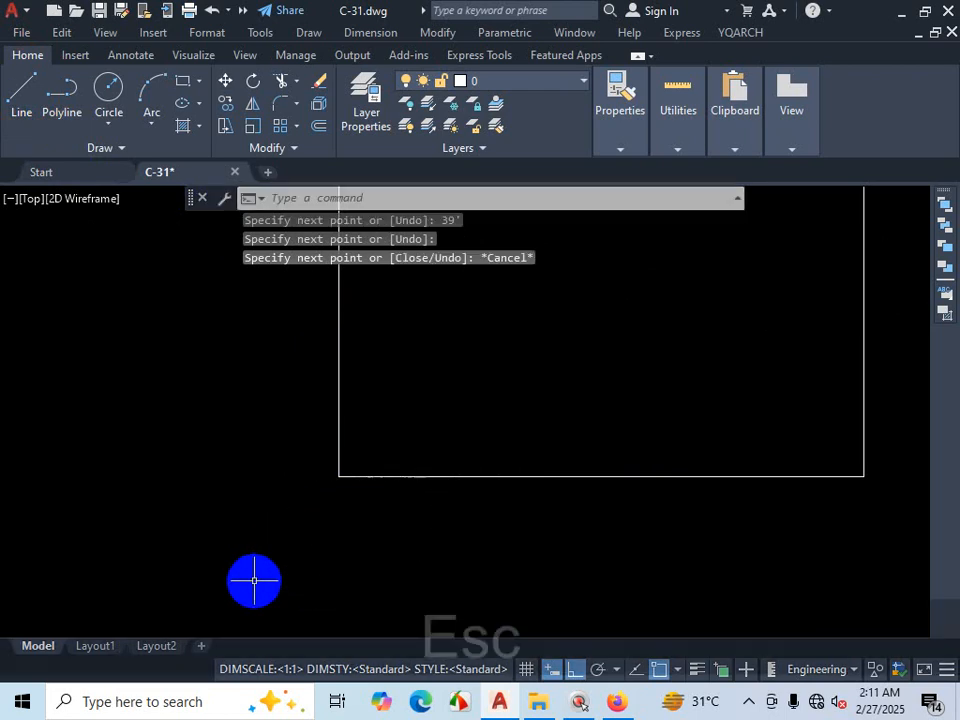
{"action": "scroll", "coordinate": [286, 491], "scroll_direction": "down", "scroll_amount": 4}
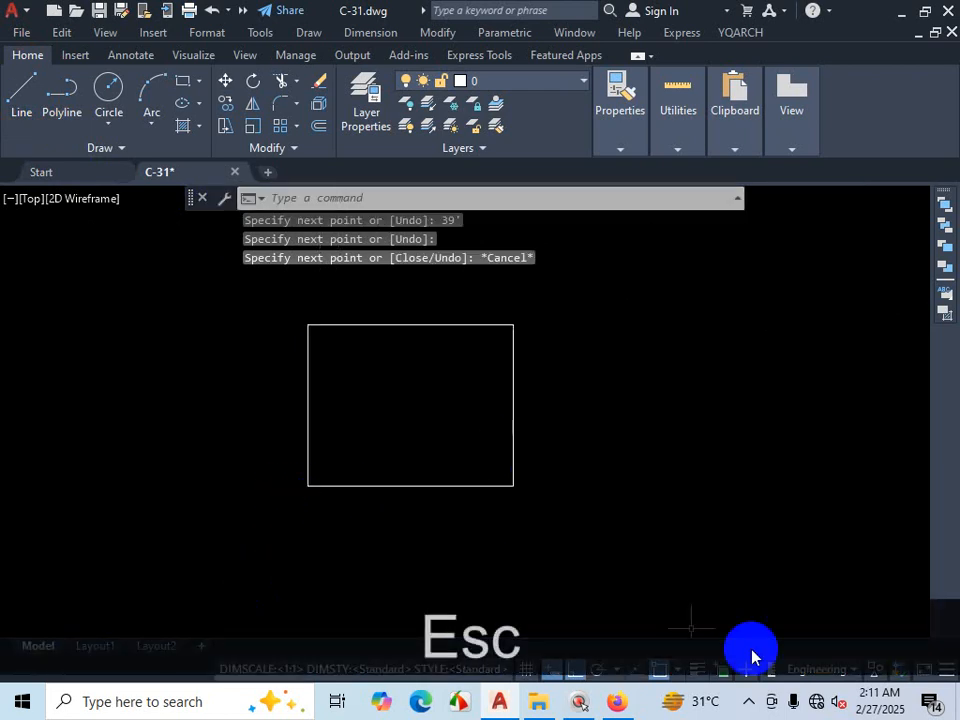
{"action": "left_click", "coordinate": [749, 701]}
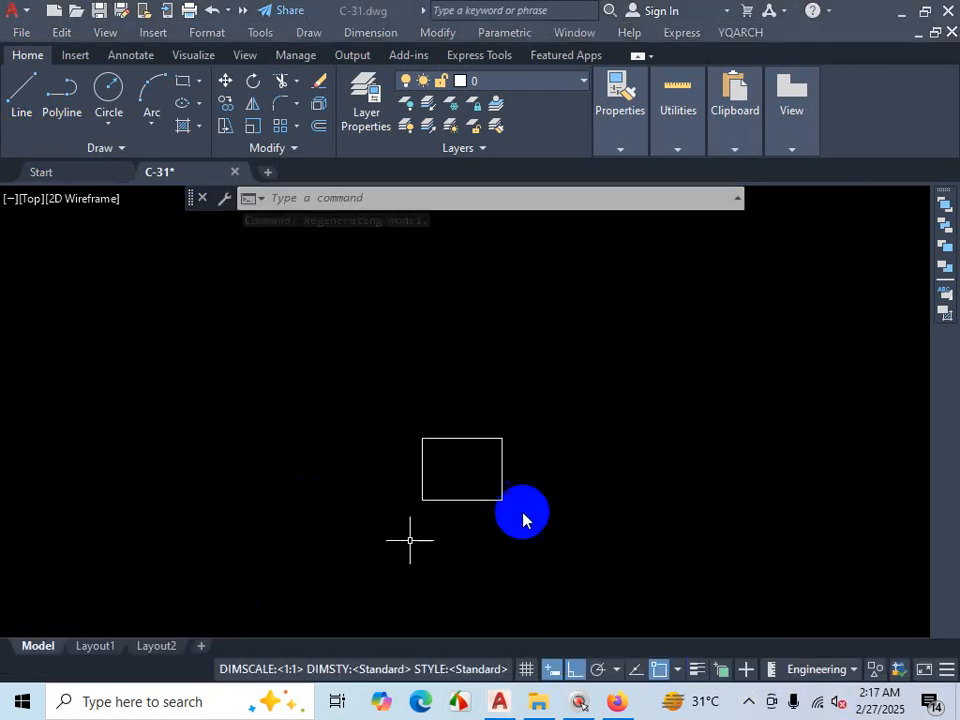
{"action": "scroll", "coordinate": [530, 502], "scroll_direction": "up", "scroll_amount": 3}
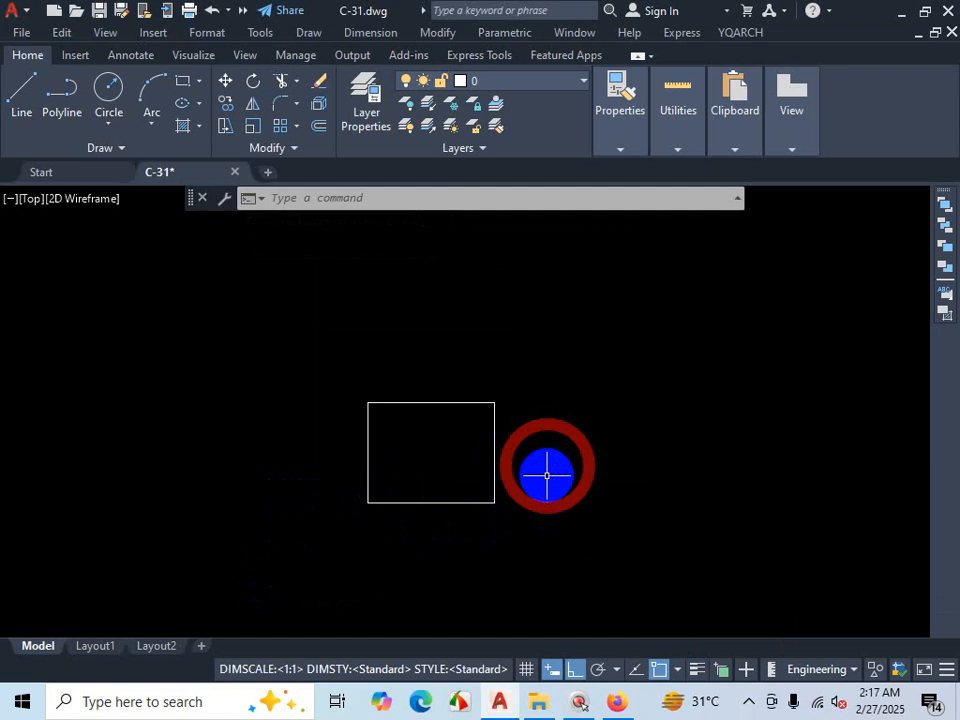
{"action": "scroll", "coordinate": [552, 485], "scroll_direction": "up", "scroll_amount": 3}
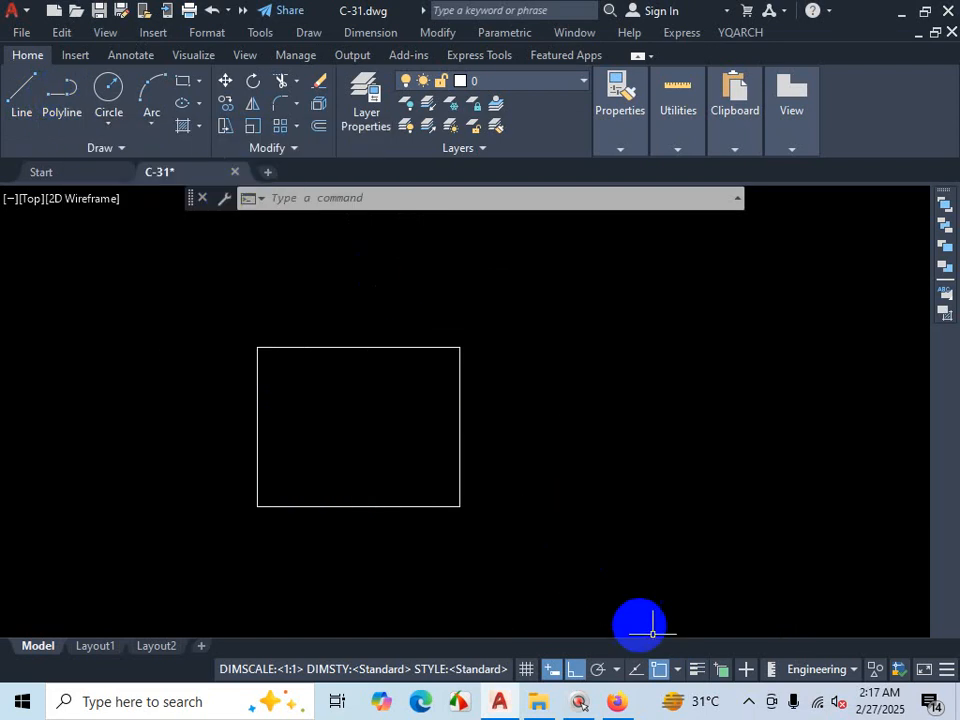
{"action": "left_click", "coordinate": [748, 702]}
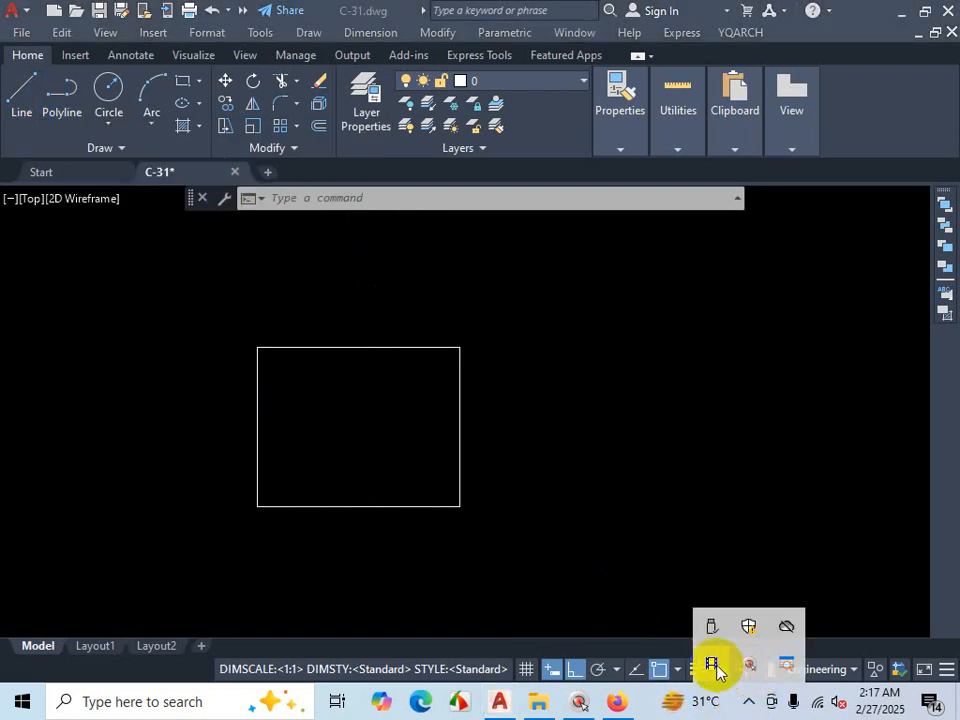
{"action": "left_click", "coordinate": [18, 100]}
{"action": "scroll", "coordinate": [392, 444], "scroll_direction": "down", "scroll_amount": 4}
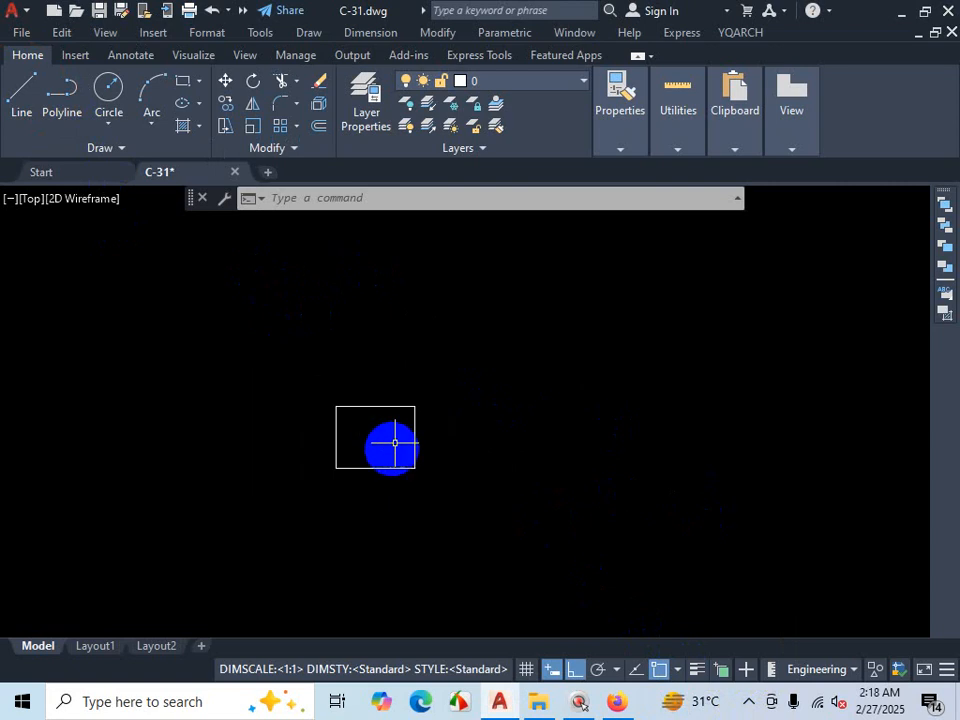
Step: Draw a chain of freehand line segments in the empty area to the right of the rectangle and end the command
{"action": "left_click", "coordinate": [20, 105]}
{"action": "left_click", "coordinate": [589, 489]}
{"action": "left_click", "coordinate": [574, 336]}
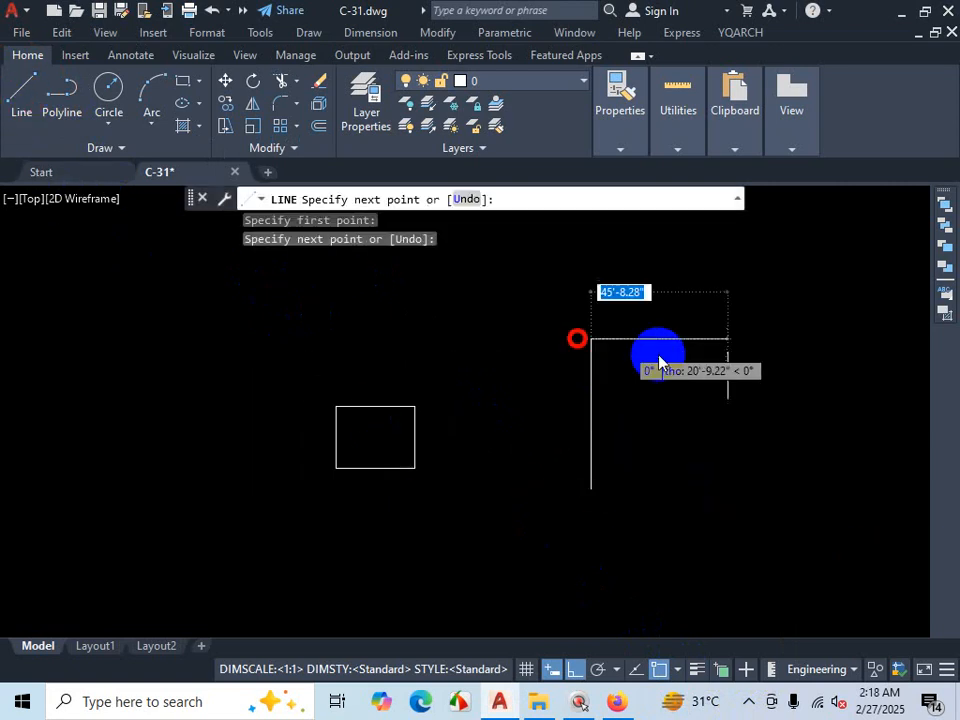
{"action": "left_click", "coordinate": [797, 418]}
{"action": "left_click", "coordinate": [697, 503]}
{"action": "left_click", "coordinate": [657, 502]}
{"action": "left_click", "coordinate": [692, 315]}
{"action": "left_click", "coordinate": [795, 418]}
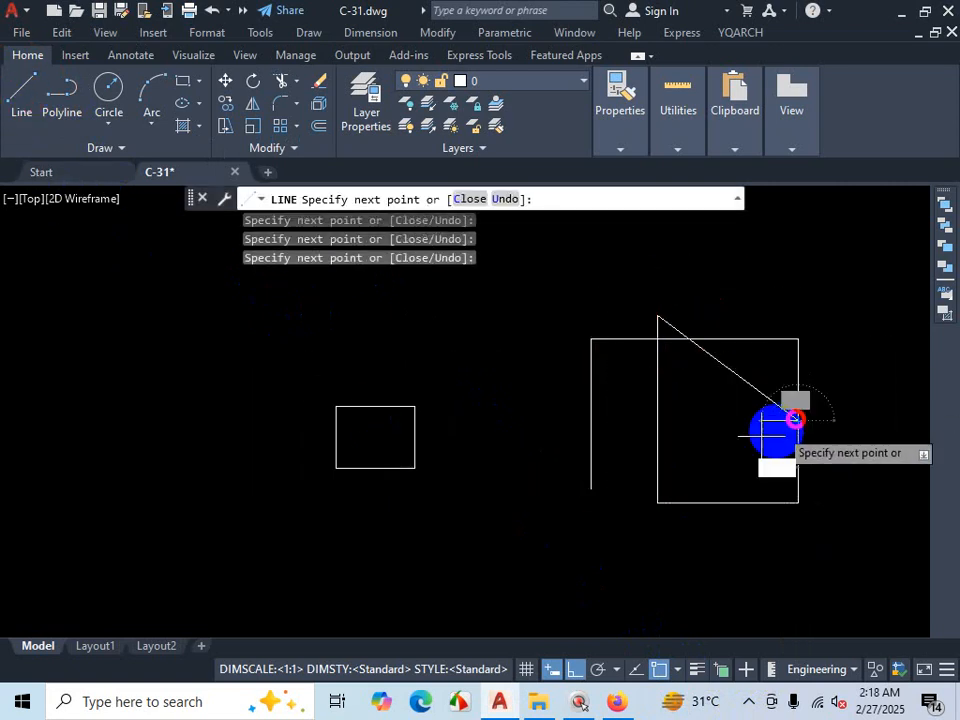
{"action": "left_click", "coordinate": [737, 444]}
{"action": "left_click", "coordinate": [680, 455]}
{"action": "left_click", "coordinate": [763, 275]}
{"action": "left_click", "coordinate": [836, 285]}
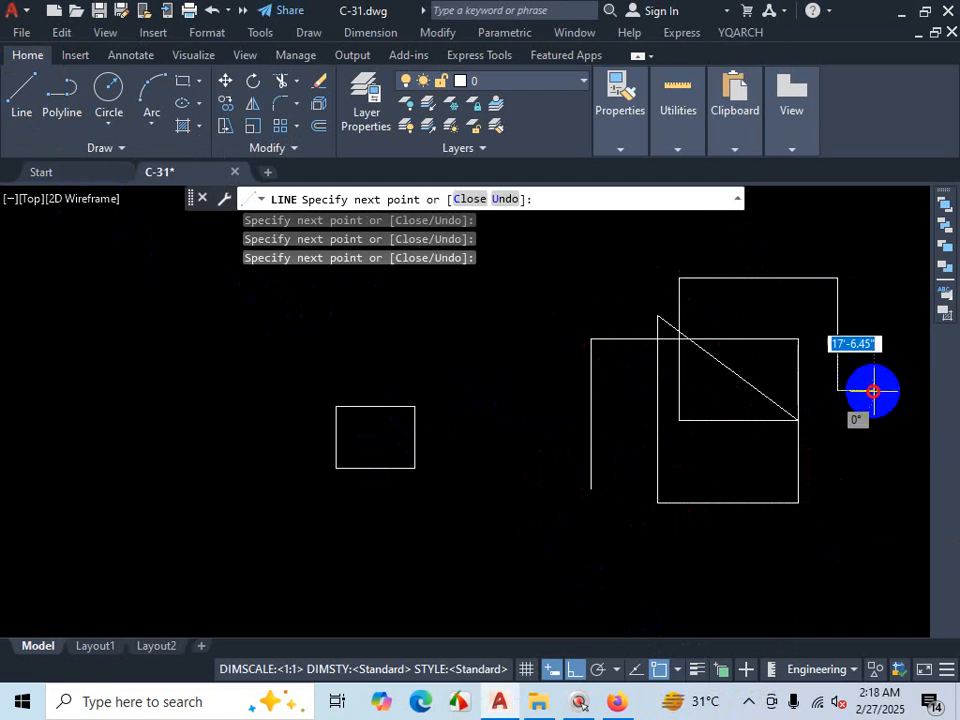
{"action": "left_click", "coordinate": [866, 390]}
{"action": "key", "text": "Escape"}
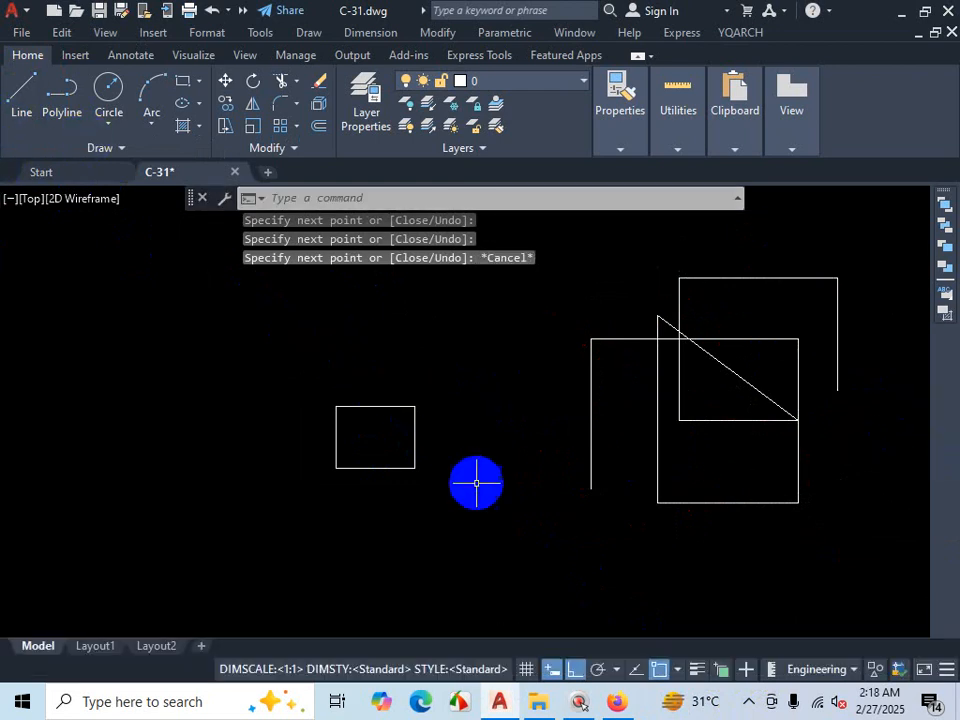
Step: Select all the freehand practice lines beside the rectangle and delete them
{"action": "scroll", "coordinate": [447, 437], "scroll_direction": "down", "scroll_amount": 2}
{"action": "left_click", "coordinate": [750, 302]}
{"action": "left_click", "coordinate": [530, 526]}
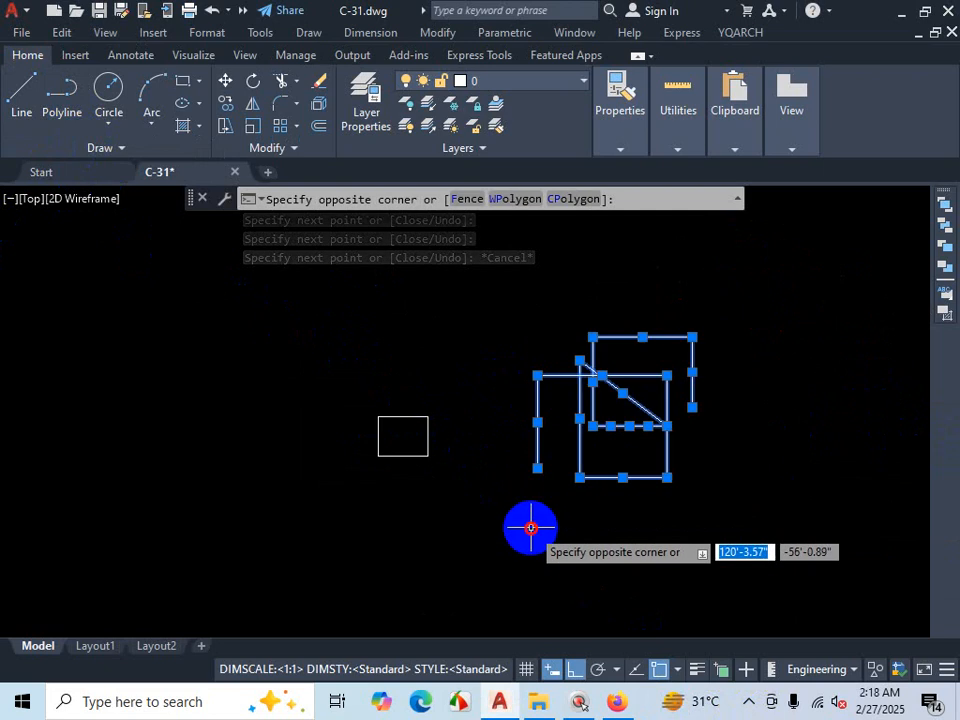
{"action": "left_click", "coordinate": [492, 284]}
{"action": "left_click", "coordinate": [626, 492]}
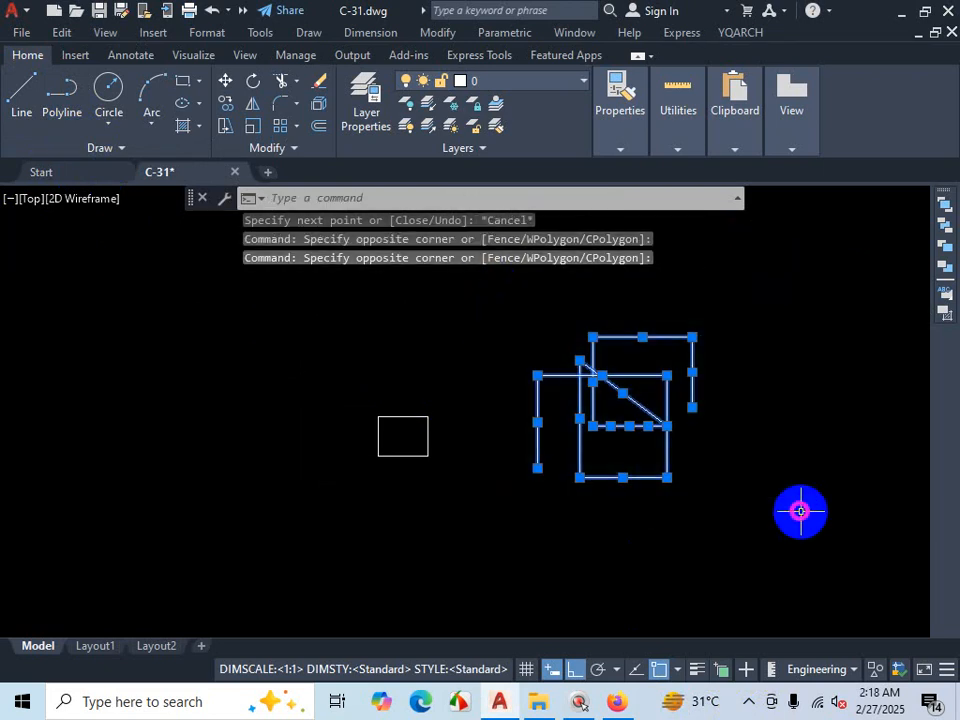
{"action": "key", "text": "Delete"}
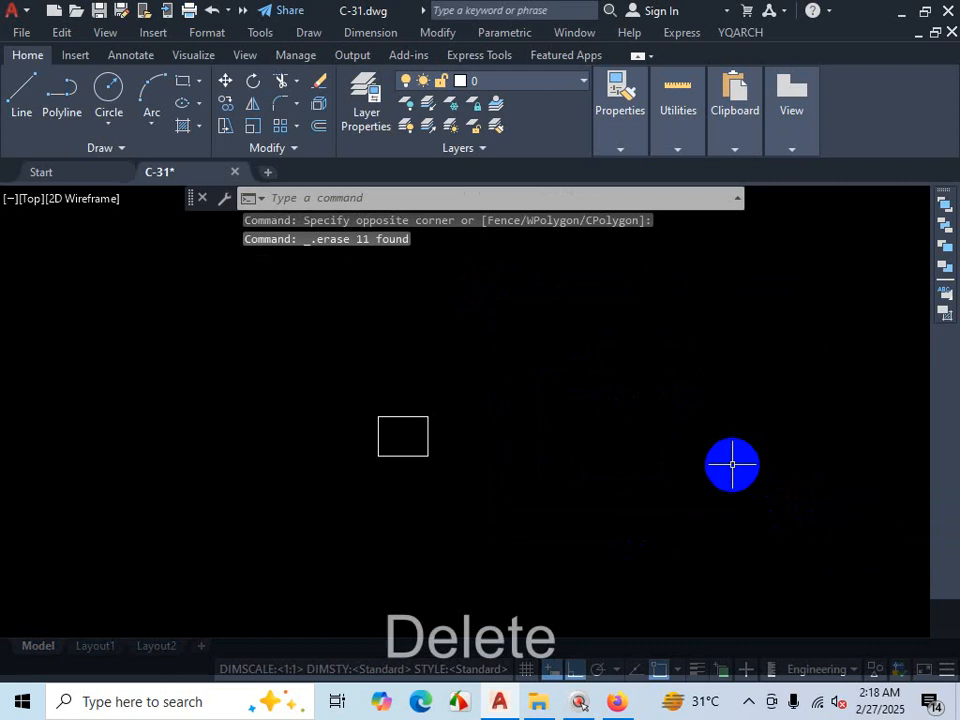
Step: Start a polyline with PL to the right of the rectangle and draw its first segment 39' horizontally rightward with Ortho on
{"action": "scroll", "coordinate": [405, 480], "scroll_direction": "up", "scroll_amount": 4}
{"action": "scroll", "coordinate": [530, 472], "scroll_direction": "up", "scroll_amount": 2}
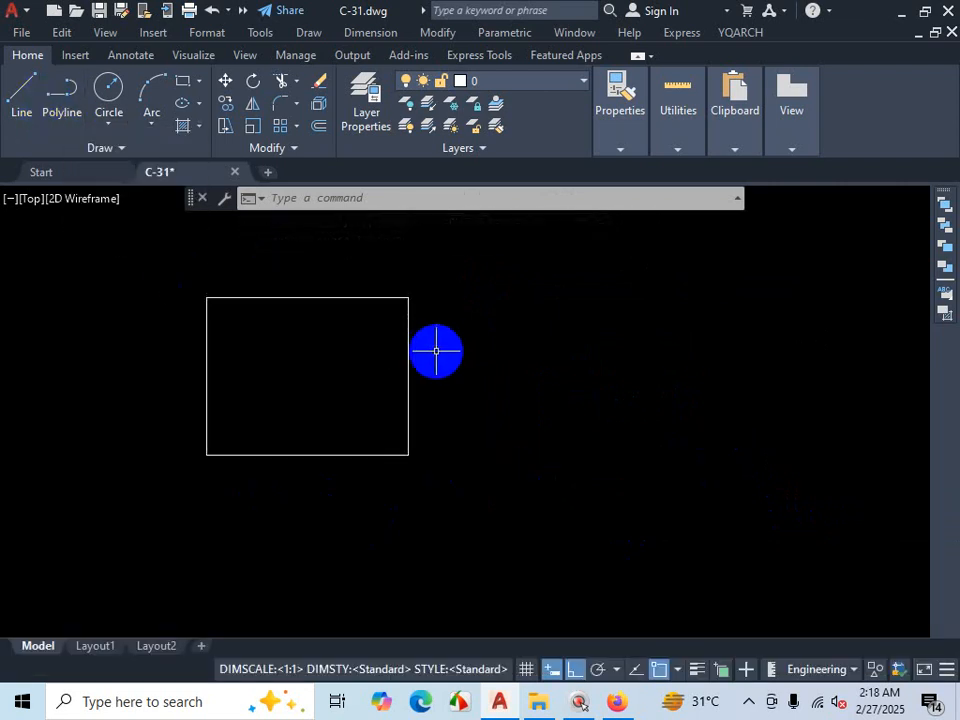
{"action": "type", "text": "P"}
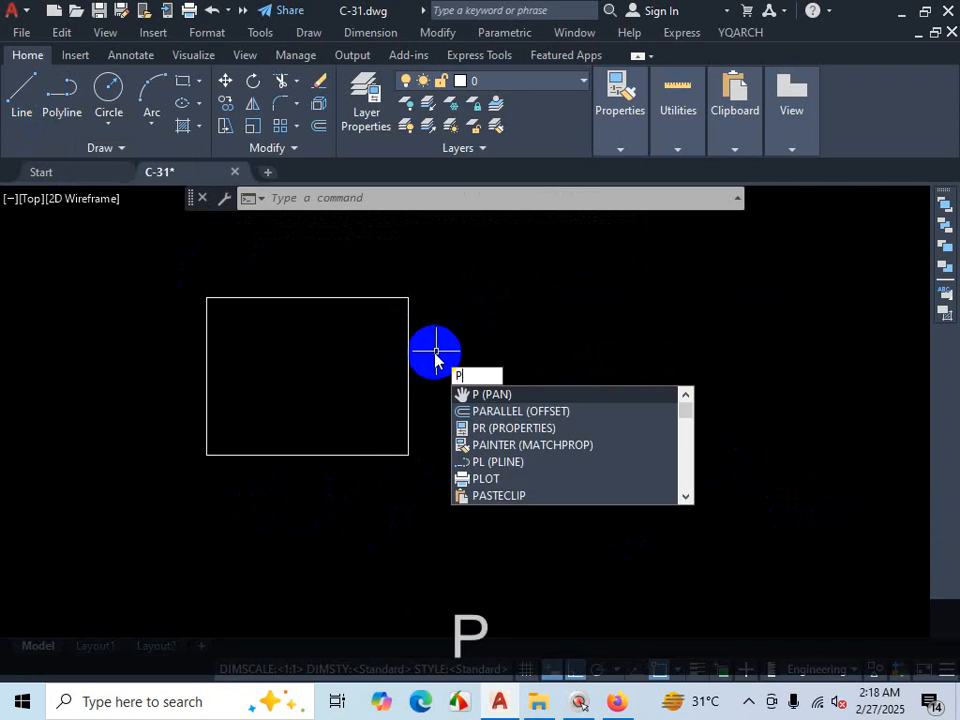
{"action": "type", "text": "L"}
{"action": "key", "text": "Return"}
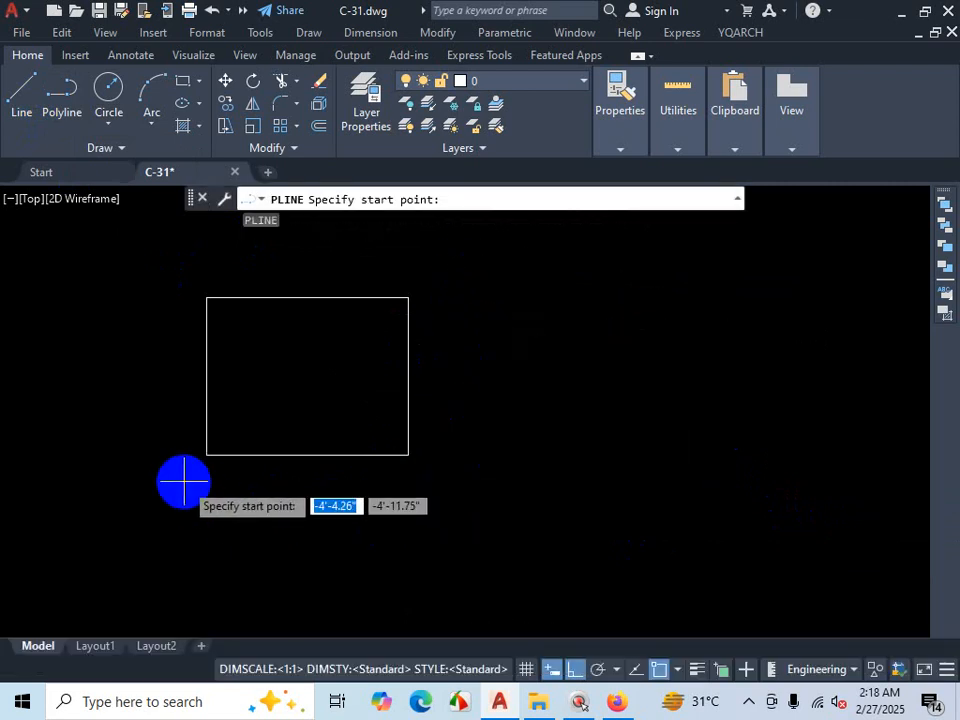
{"action": "left_click", "coordinate": [487, 455]}
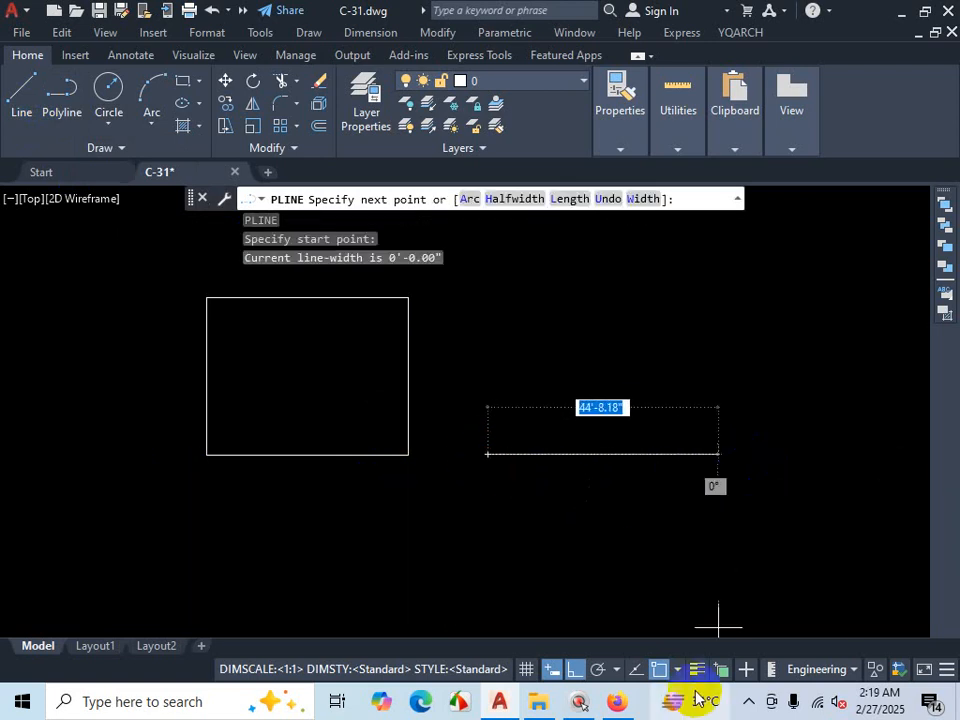
{"action": "left_click", "coordinate": [577, 671]}
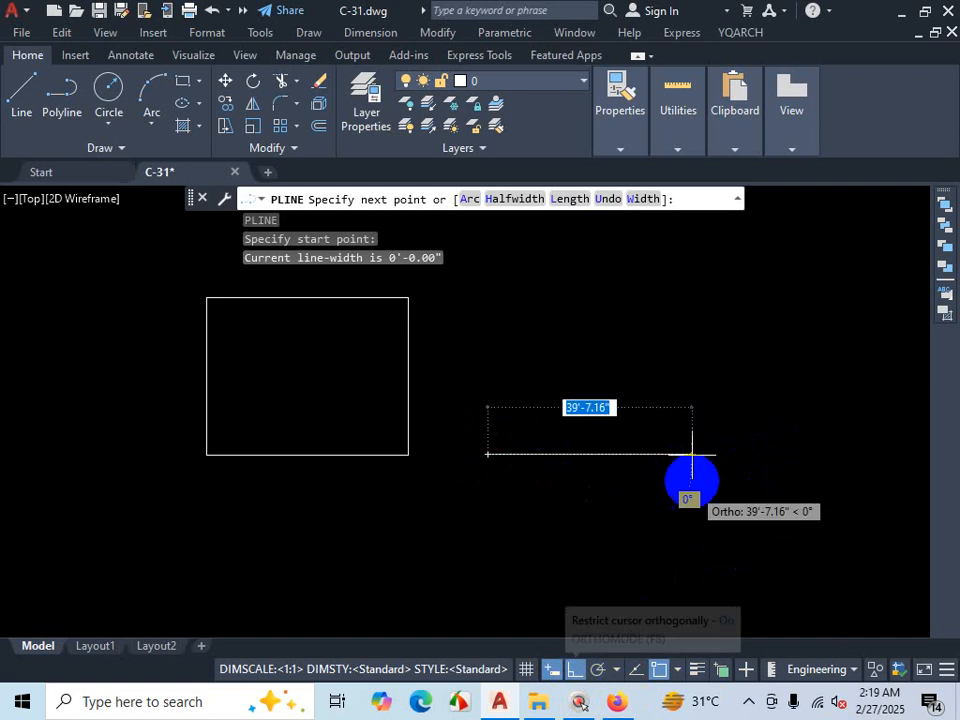
{"action": "type", "text": "39'"}
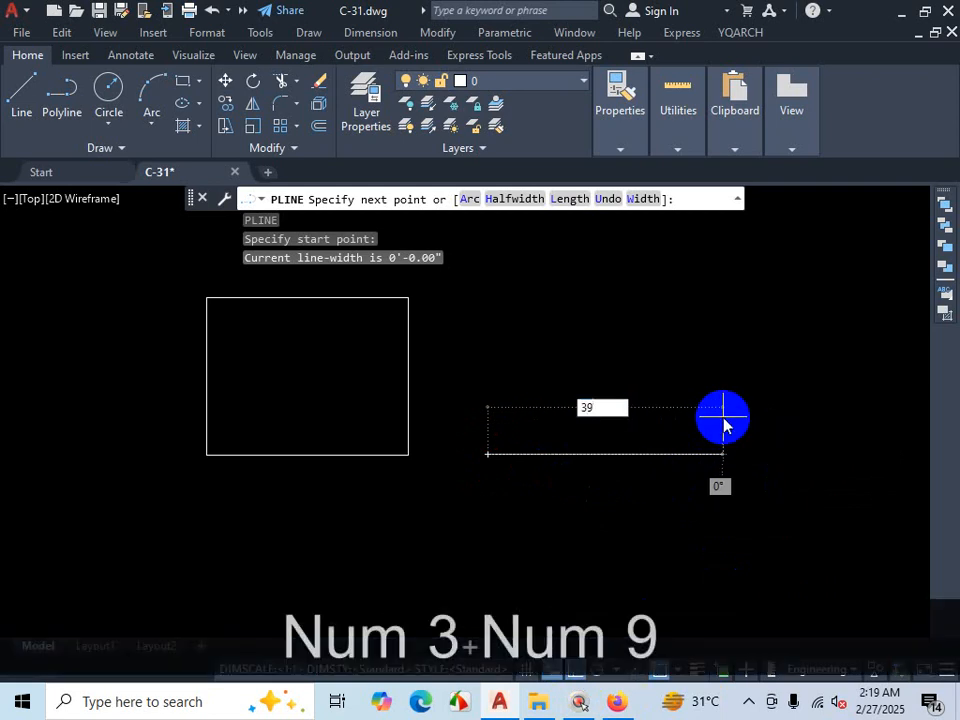
{"action": "key", "text": "Return"}
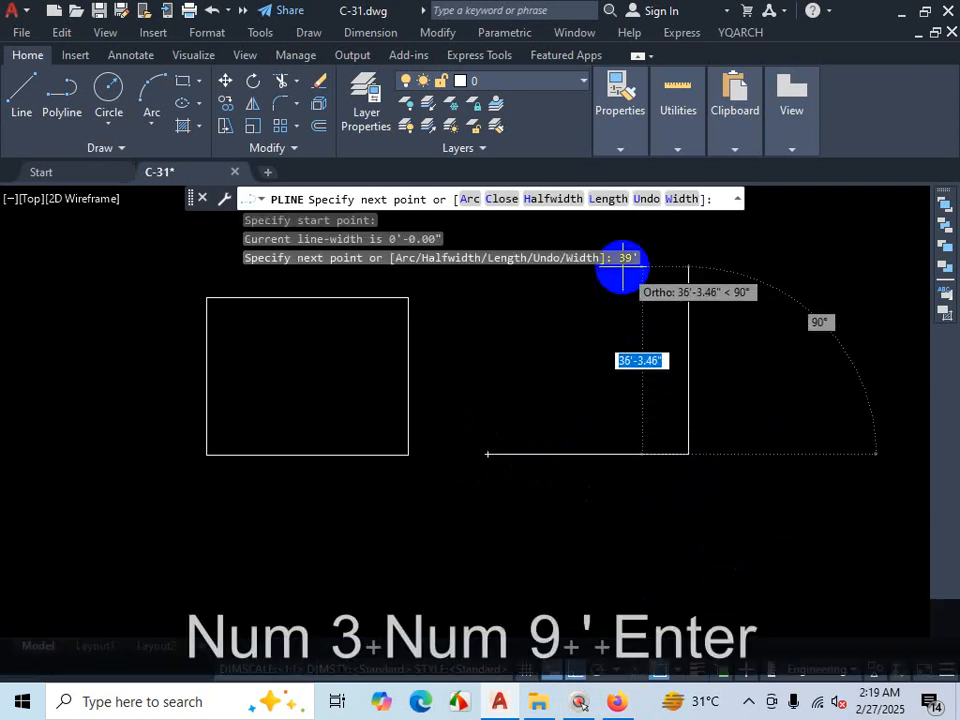
Step: Add a 30'8" vertical polyline segment upward from the right end of the lower horizontal segment
{"action": "scroll", "coordinate": [618, 395], "scroll_direction": "down", "scroll_amount": 4}
{"action": "scroll", "coordinate": [639, 372], "scroll_direction": "up", "scroll_amount": 4}
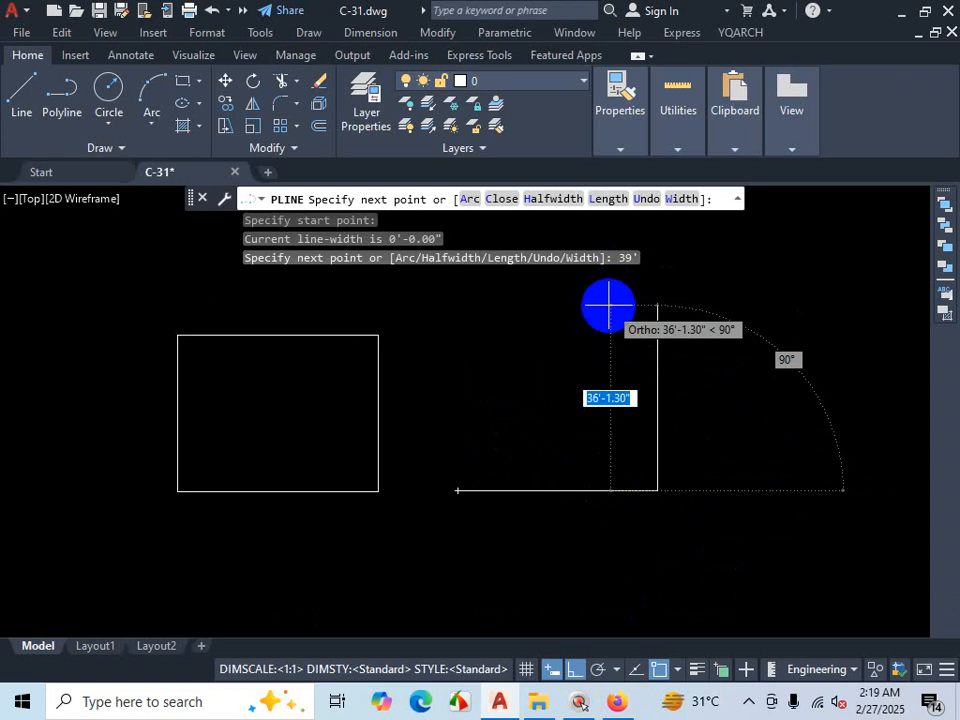
{"action": "type", "text": "30'8"}
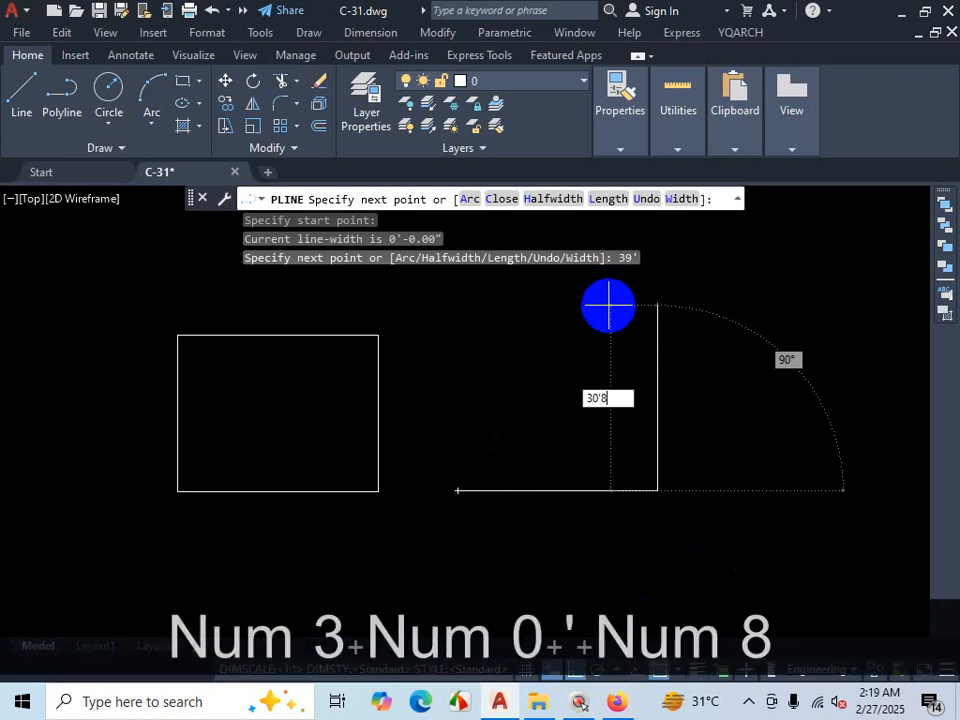
{"action": "key", "text": "Return"}
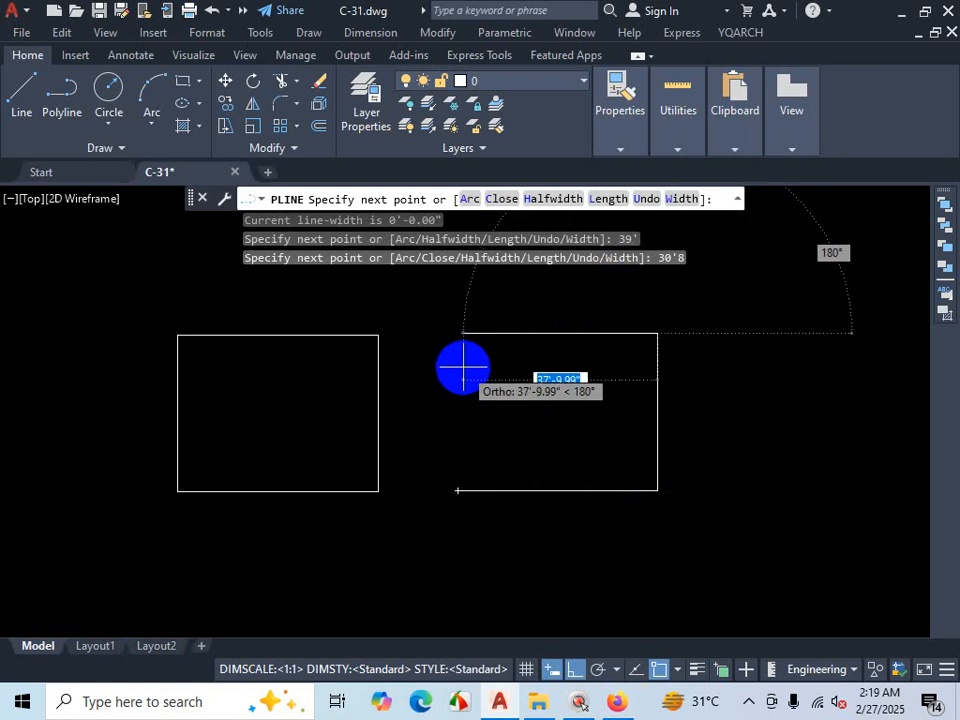
{"action": "scroll", "coordinate": [465, 375], "scroll_direction": "up", "scroll_amount": 2}
{"action": "scroll", "coordinate": [467, 388], "scroll_direction": "down", "scroll_amount": 2}
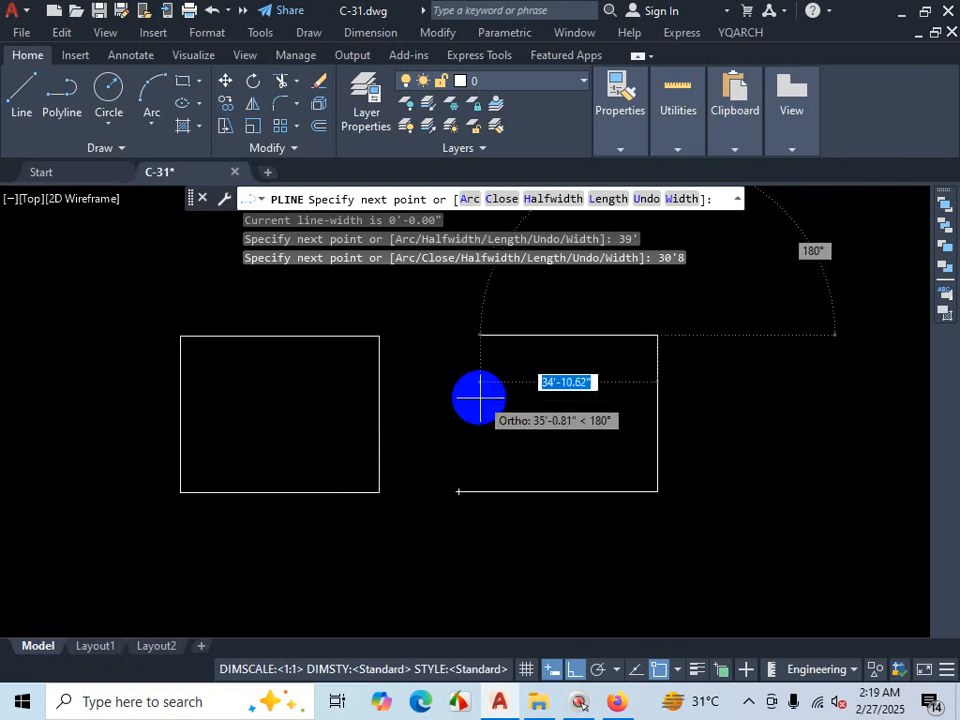
{"action": "scroll", "coordinate": [479, 398], "scroll_direction": "up", "scroll_amount": 2}
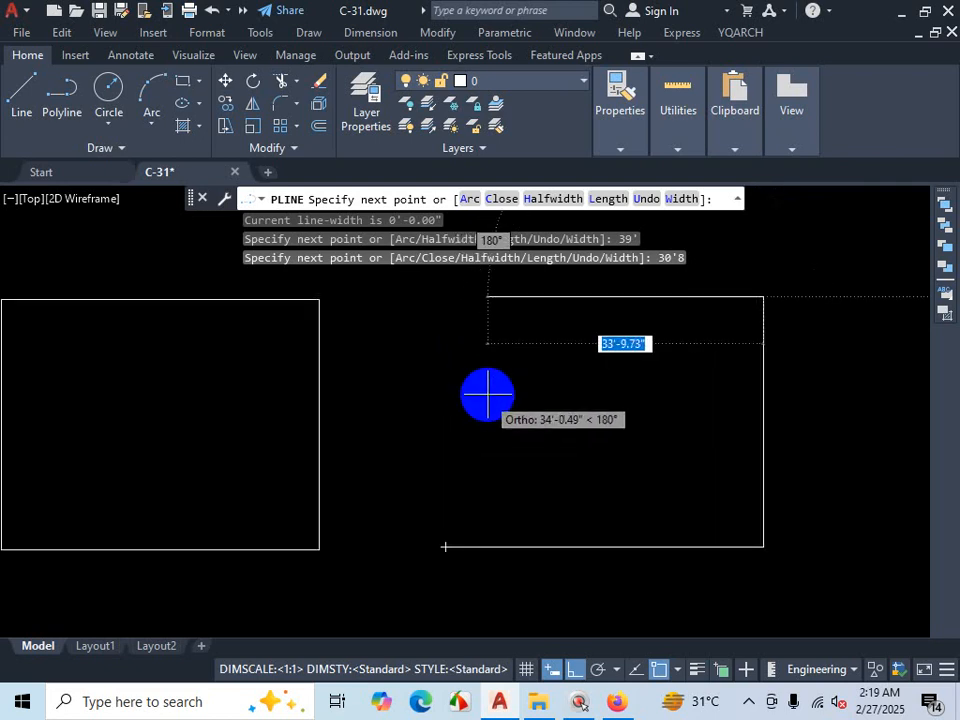
{"action": "scroll", "coordinate": [490, 396], "scroll_direction": "down", "scroll_amount": 4}
{"action": "scroll", "coordinate": [496, 400], "scroll_direction": "up", "scroll_amount": 2}
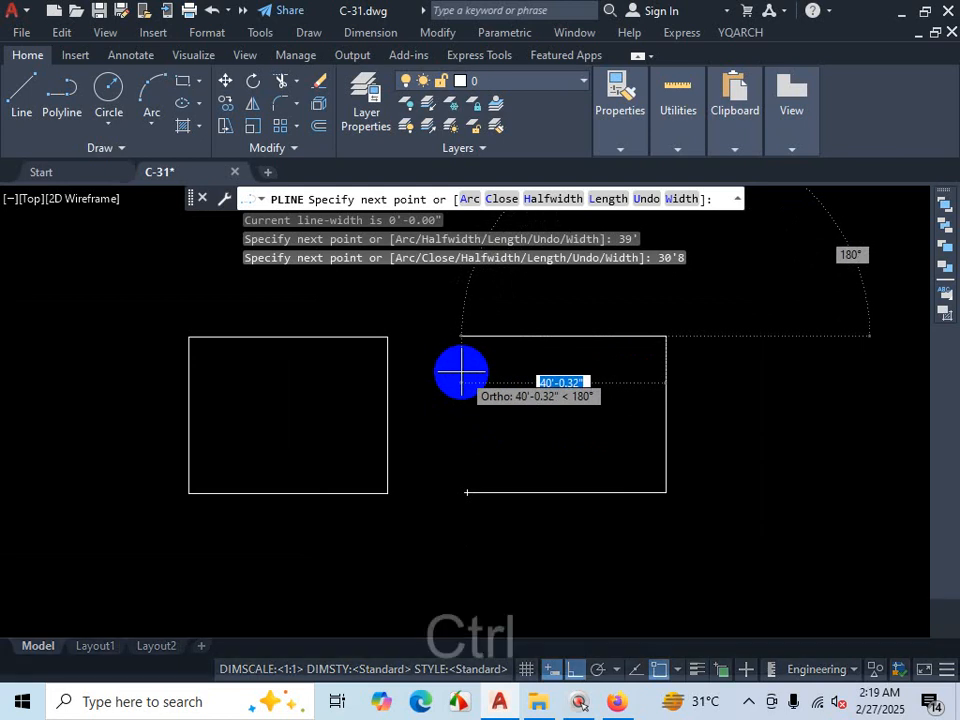
{"action": "key", "text": "ctrl+1"}
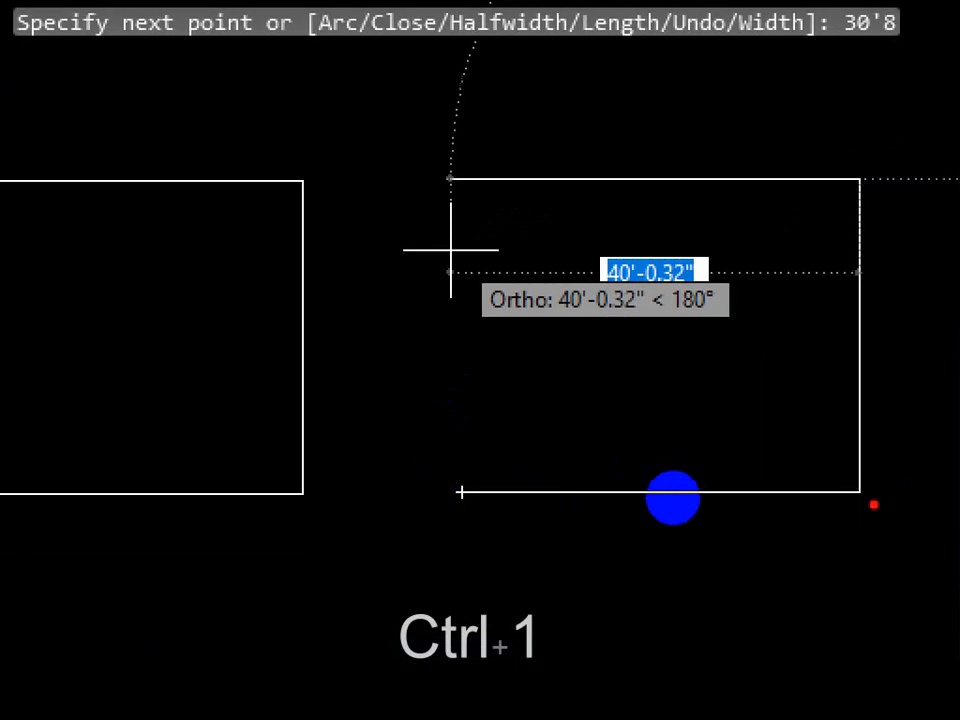
{"action": "mouse_move", "coordinate": [866, 491]}
{"action": "left_mouse_down"}
{"action": "mouse_move", "coordinate": [465, 490]}
{"action": "mouse_move", "coordinate": [462, 555]}
{"action": "left_mouse_up"}
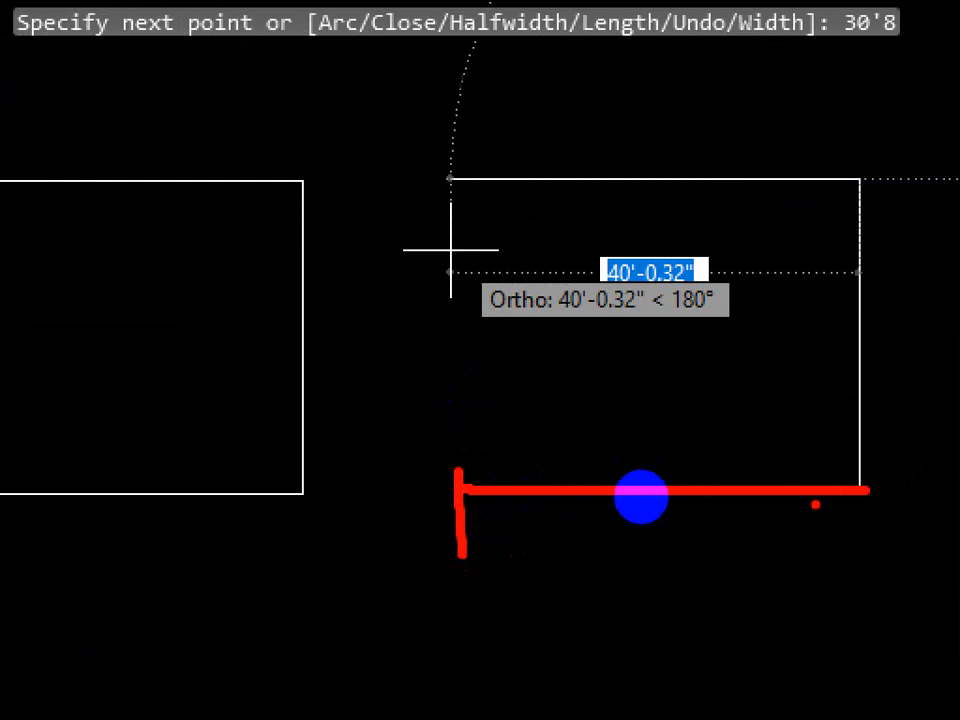
{"action": "left_click_drag", "start_coordinate": [465, 460], "coordinate": [480, 461]}
{"action": "left_click_drag", "start_coordinate": [628, 441], "coordinate": [656, 481]}
{"action": "left_click_drag", "start_coordinate": [692, 428], "coordinate": [699, 506]}
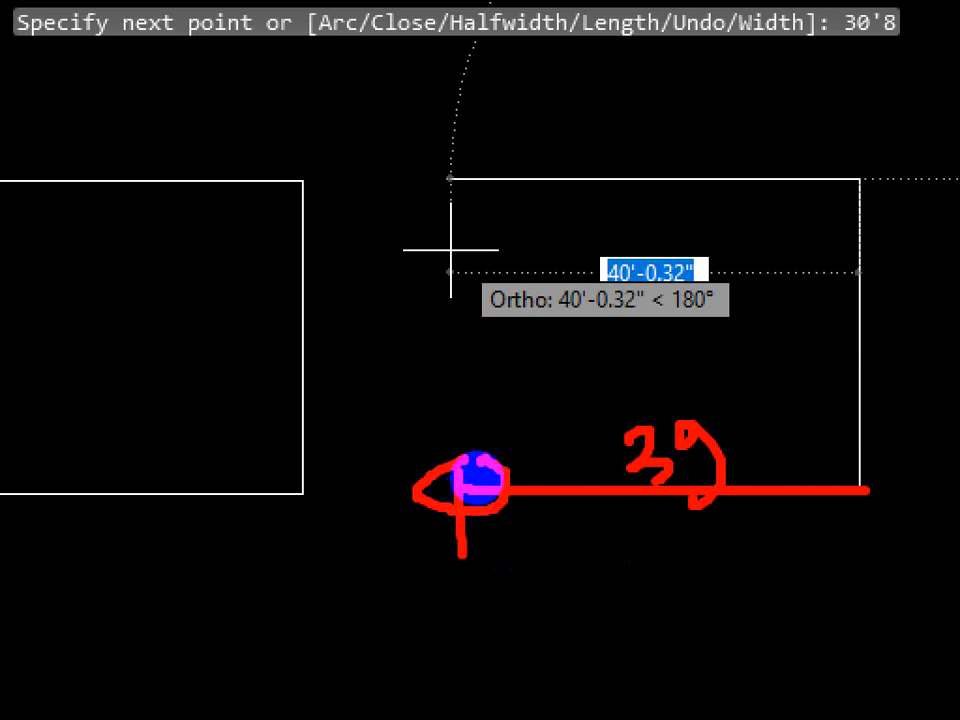
{"action": "mouse_move", "coordinate": [465, 449]}
{"action": "left_mouse_down"}
{"action": "mouse_move", "coordinate": [469, 510]}
{"action": "mouse_move", "coordinate": [474, 337]}
{"action": "left_mouse_up"}
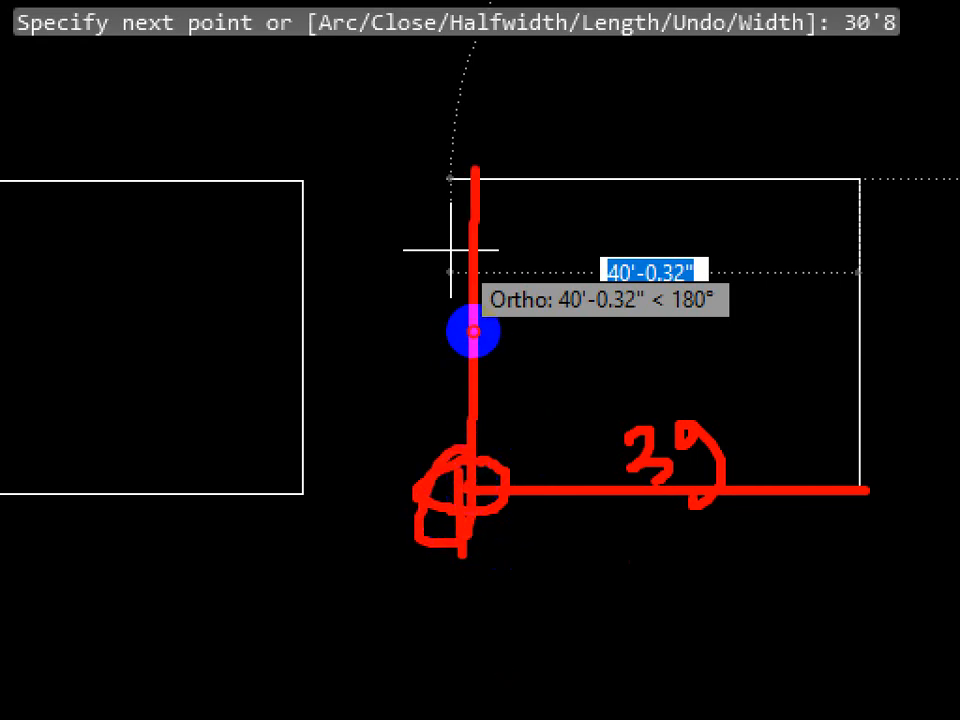
{"action": "mouse_move", "coordinate": [490, 437]}
{"action": "left_mouse_down"}
{"action": "mouse_move", "coordinate": [508, 451]}
{"action": "mouse_move", "coordinate": [428, 545]}
{"action": "left_mouse_up"}
{"action": "left_click_drag", "start_coordinate": [408, 439], "coordinate": [445, 471]}
{"action": "mouse_move", "coordinate": [535, 700]}
{"action": "left_mouse_down"}
{"action": "mouse_move", "coordinate": [499, 540]}
{"action": "mouse_move", "coordinate": [510, 531]}
{"action": "mouse_move", "coordinate": [568, 564]}
{"action": "left_mouse_up"}
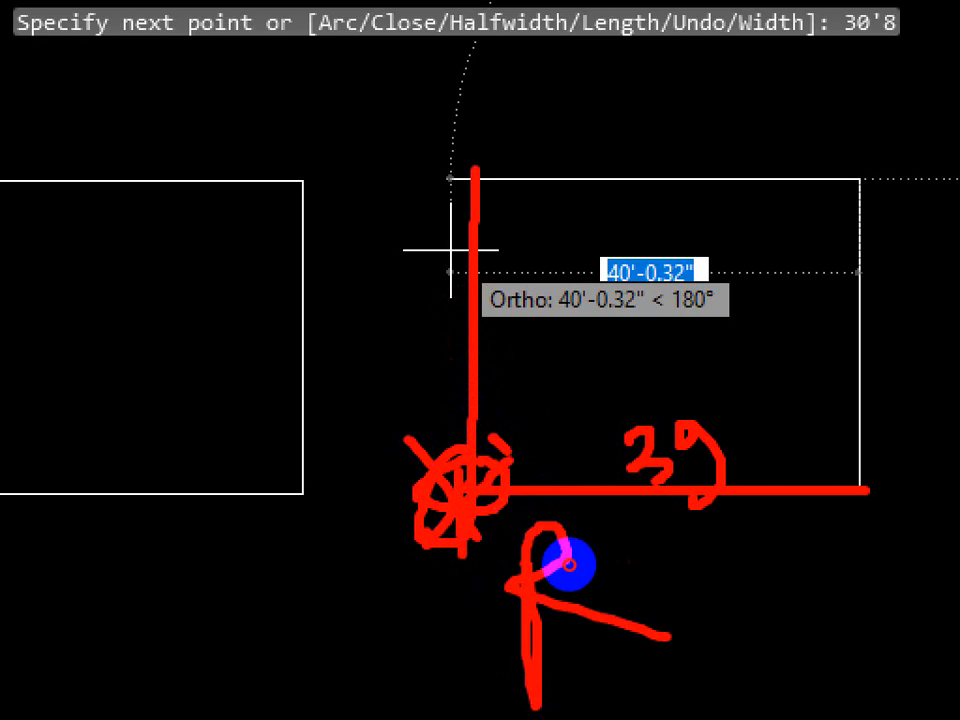
{"action": "mouse_move", "coordinate": [461, 489]}
{"action": "left_mouse_down"}
{"action": "mouse_move", "coordinate": [459, 318]}
{"action": "mouse_move", "coordinate": [466, 349]}
{"action": "left_mouse_up"}
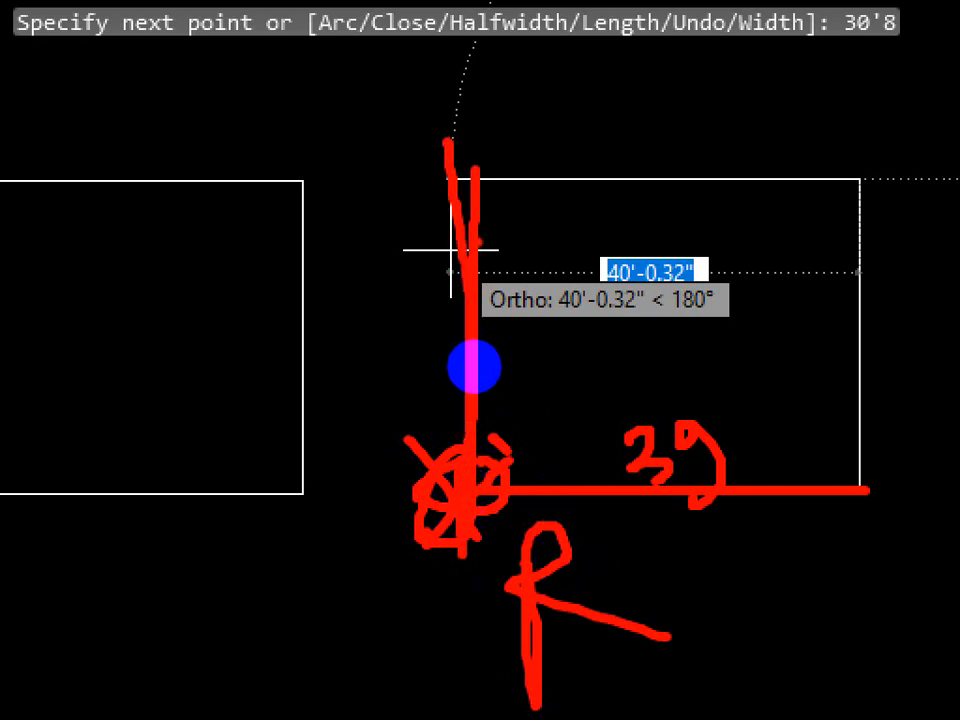
{"action": "left_click_drag", "start_coordinate": [456, 491], "coordinate": [461, 334]}
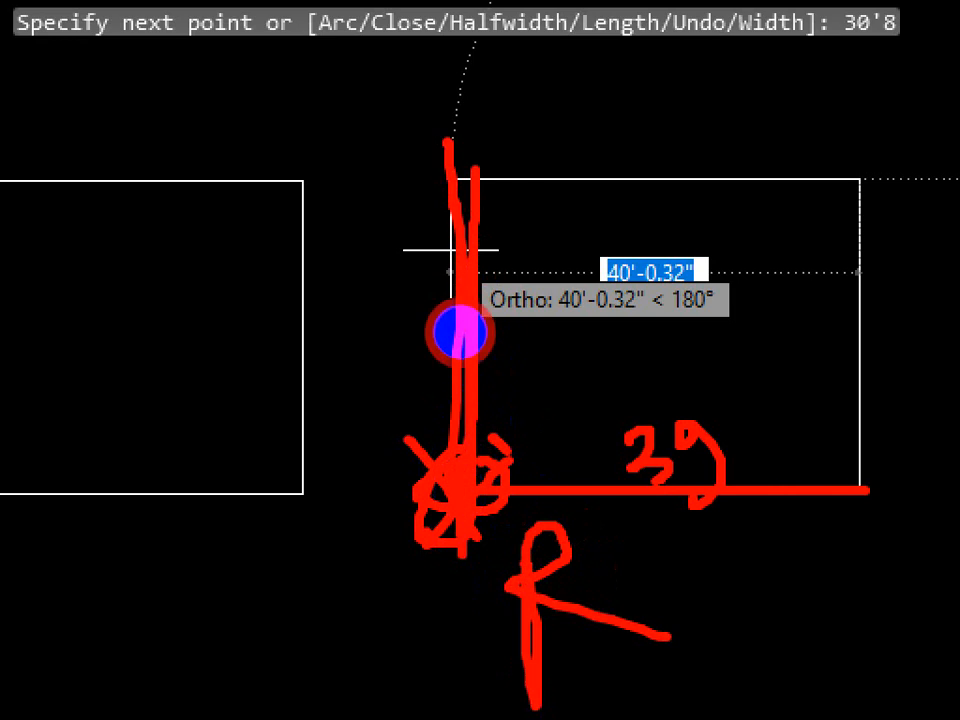
{"action": "key", "text": "ctrl+1"}
{"action": "key", "text": "Escape"}
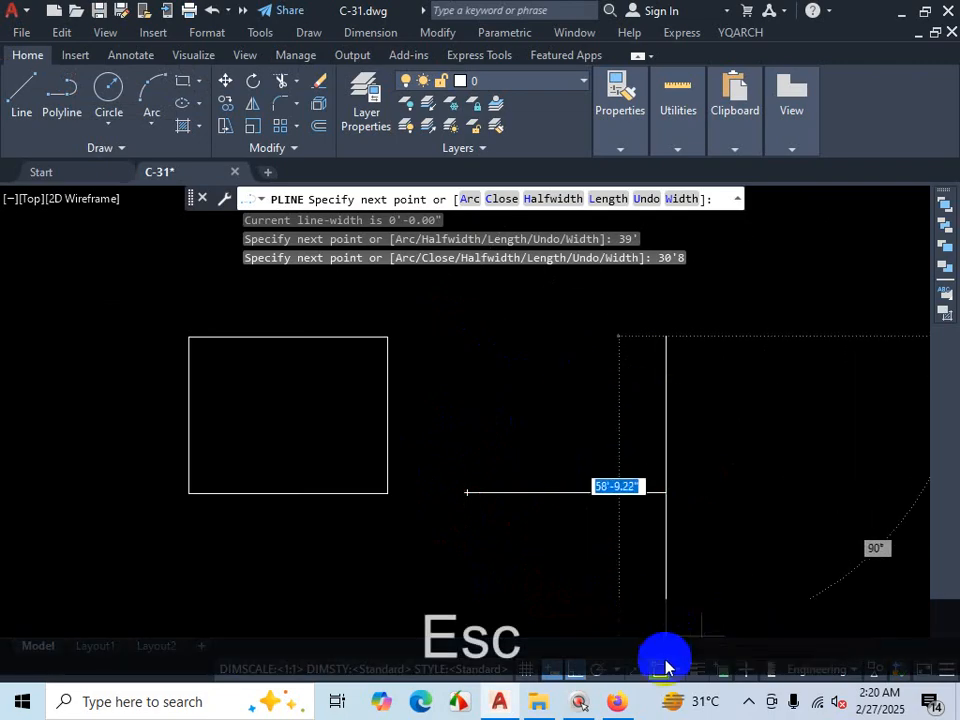
Step: Turn on Object Snap Tracking while the polyline command is still running
{"action": "left_click", "coordinate": [636, 672]}
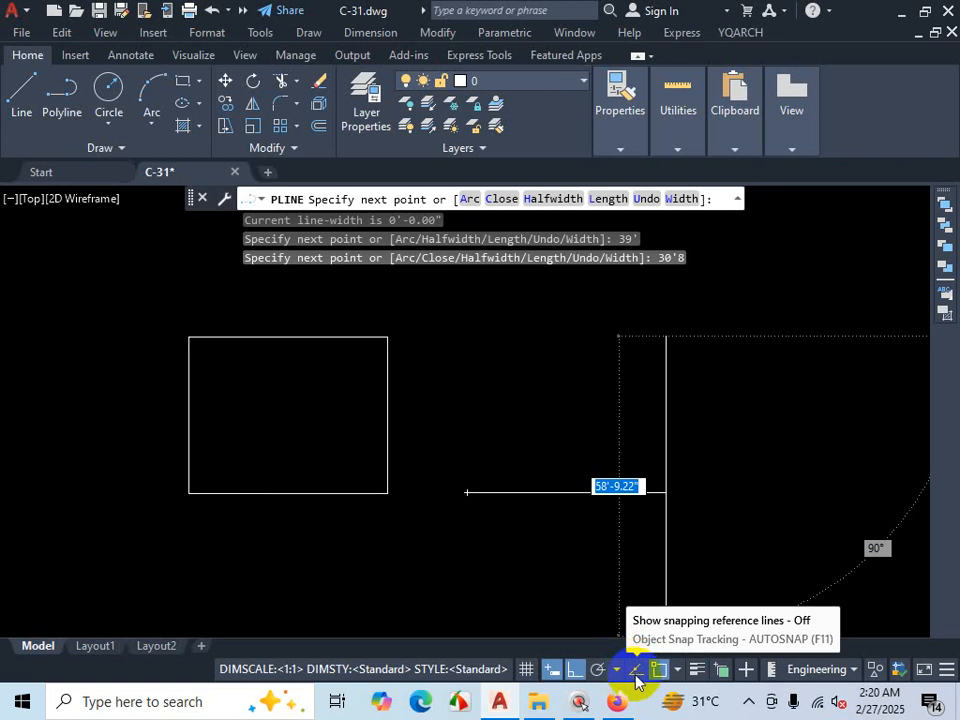
{"action": "left_click", "coordinate": [636, 669]}
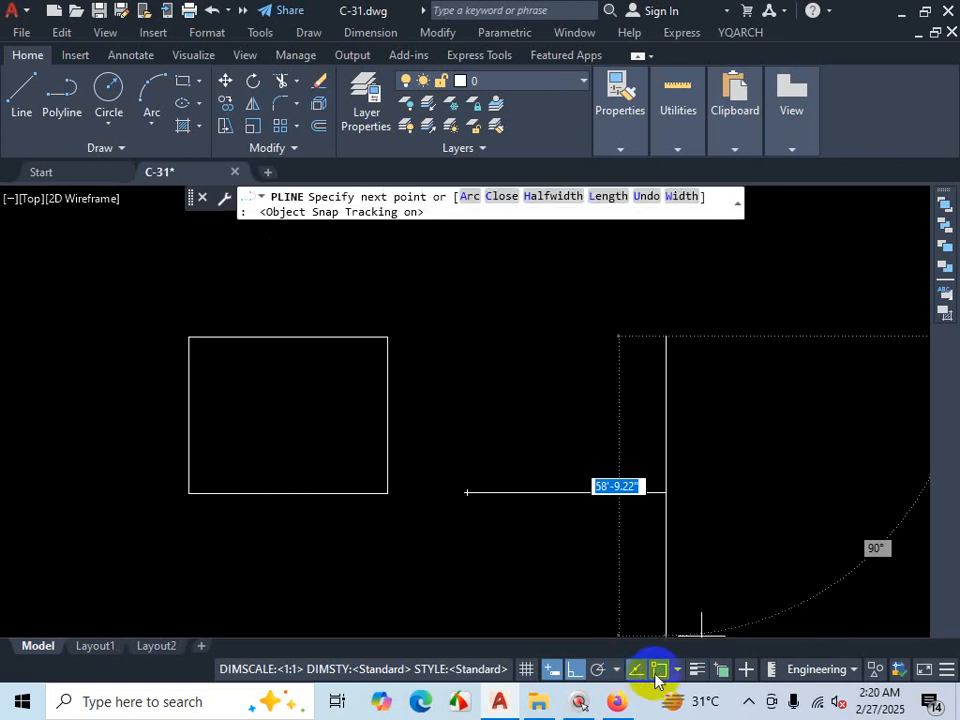
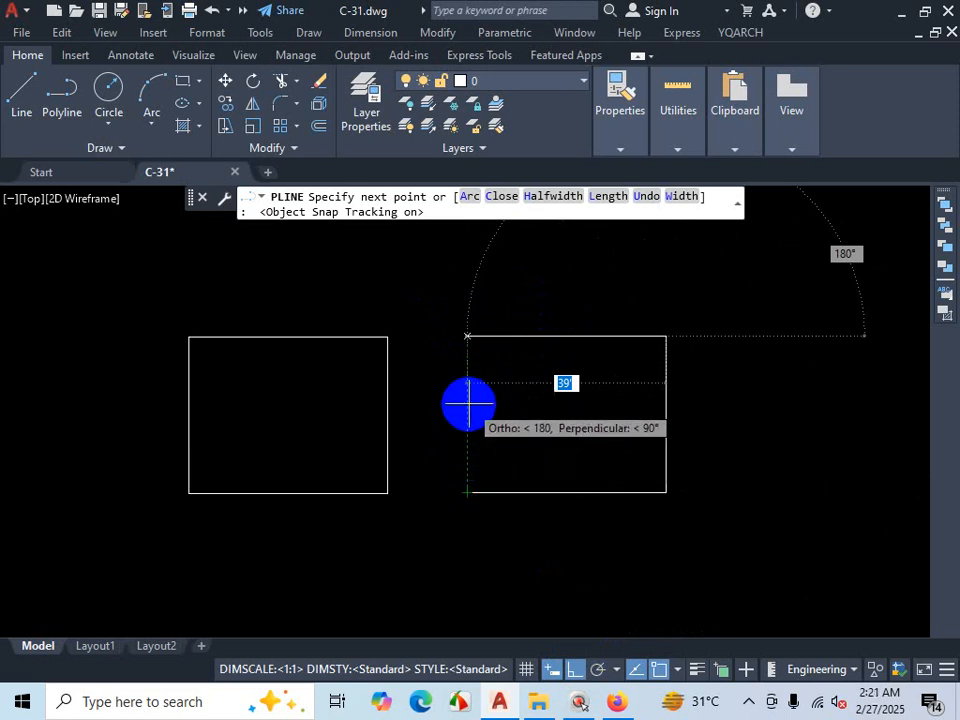
{"action": "key", "text": "ctrl+1"}
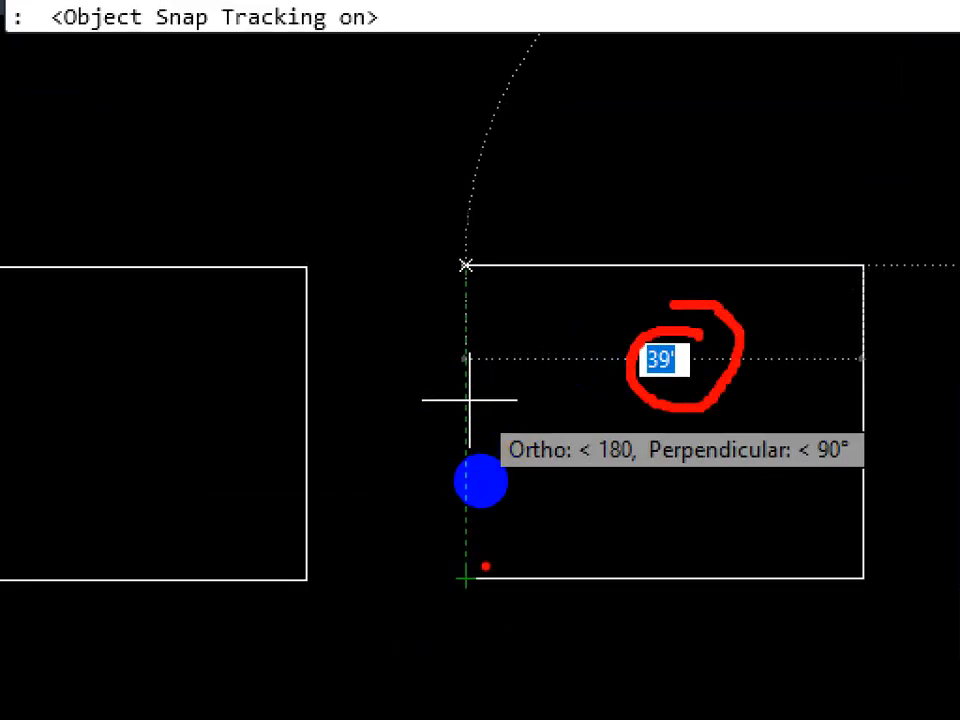
{"action": "left_click_drag", "start_coordinate": [463, 583], "coordinate": [462, 203]}
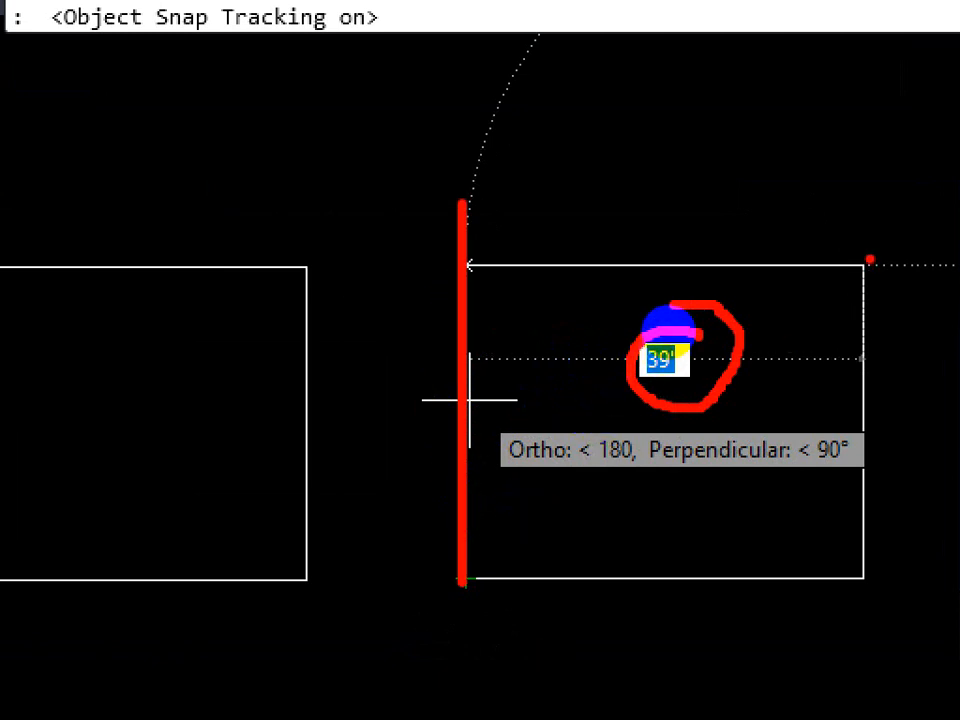
{"action": "left_click_drag", "start_coordinate": [866, 257], "coordinate": [467, 244]}
{"action": "key", "text": "Escape"}
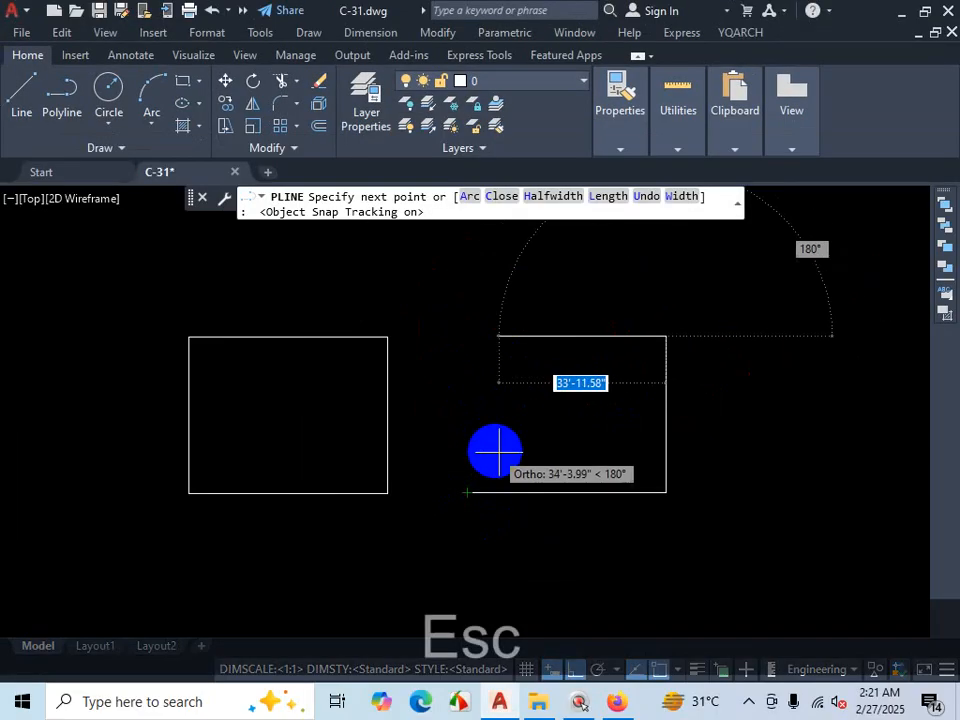
{"action": "scroll", "coordinate": [486, 372], "scroll_direction": "down", "scroll_amount": 9}
{"action": "scroll", "coordinate": [542, 317], "scroll_direction": "up", "scroll_amount": 8}
{"action": "scroll", "coordinate": [610, 362], "scroll_direction": "down", "scroll_amount": 8}
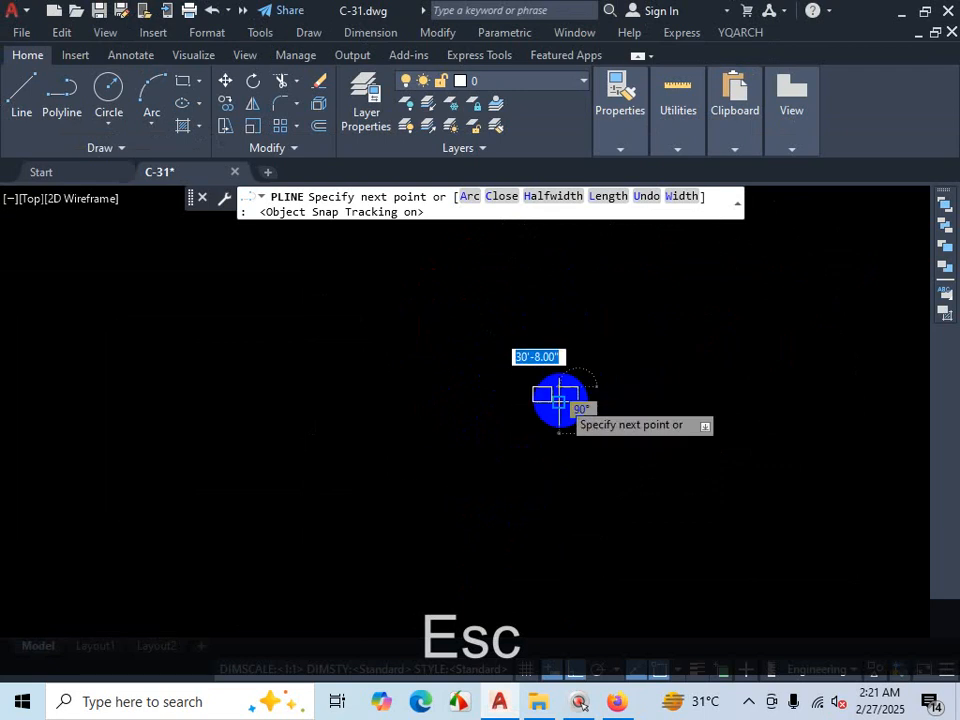
Step: Try to place the polyline's next point on the open left endpoint of the lower horizontal segment
{"action": "scroll", "coordinate": [557, 400], "scroll_direction": "up", "scroll_amount": 8}
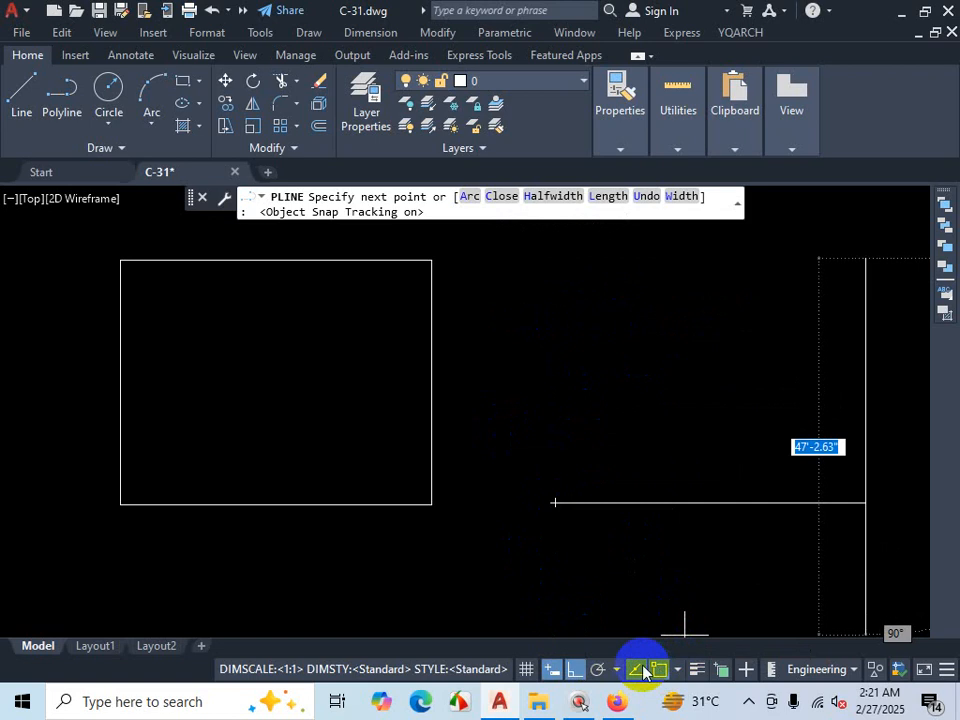
{"action": "left_click", "coordinate": [555, 503]}
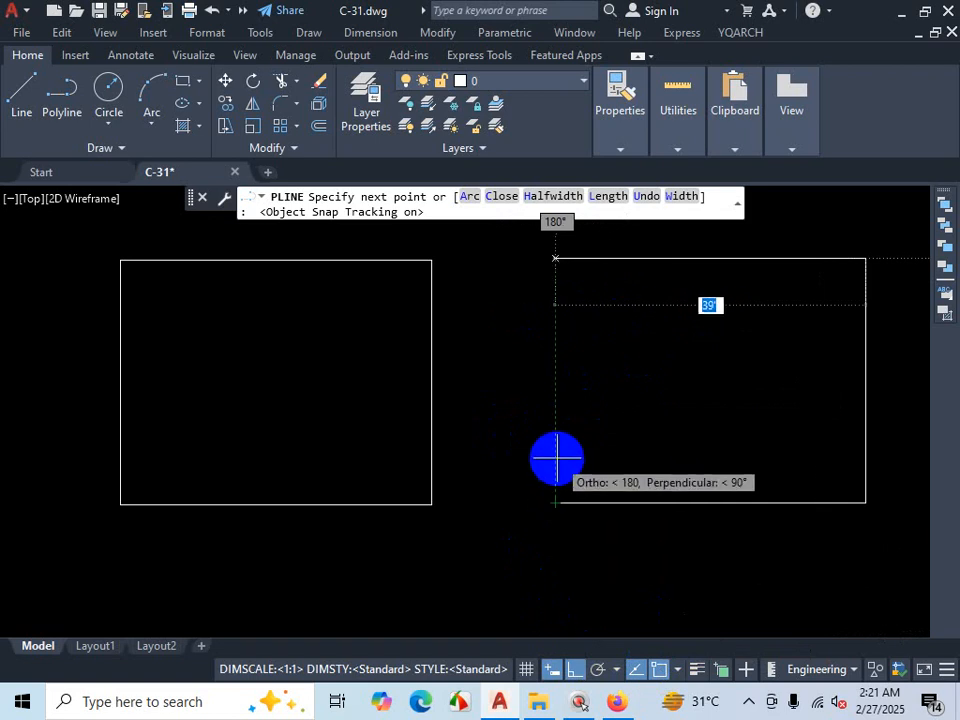
{"action": "scroll", "coordinate": [556, 456], "scroll_direction": "down", "scroll_amount": 2}
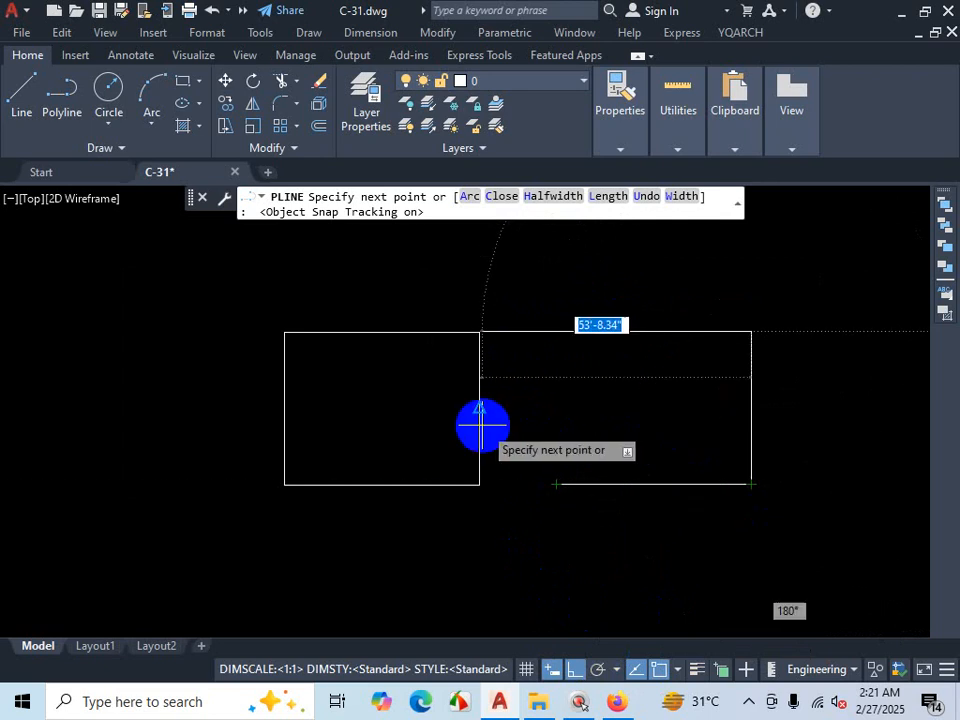
{"action": "left_click", "coordinate": [556, 484]}
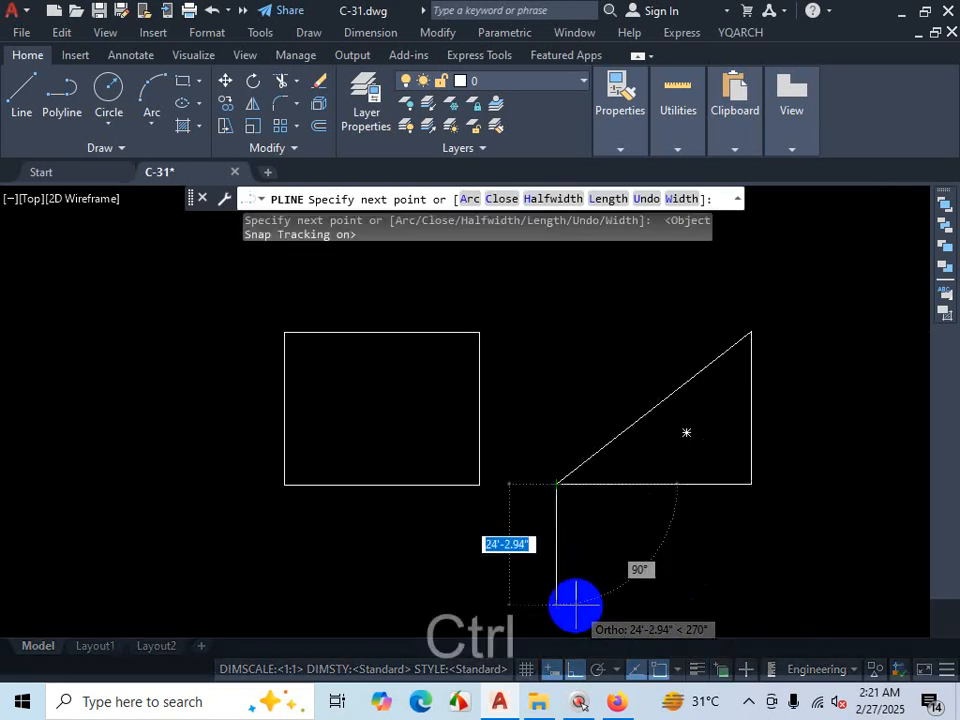
{"action": "key", "text": "ctrl+1"}
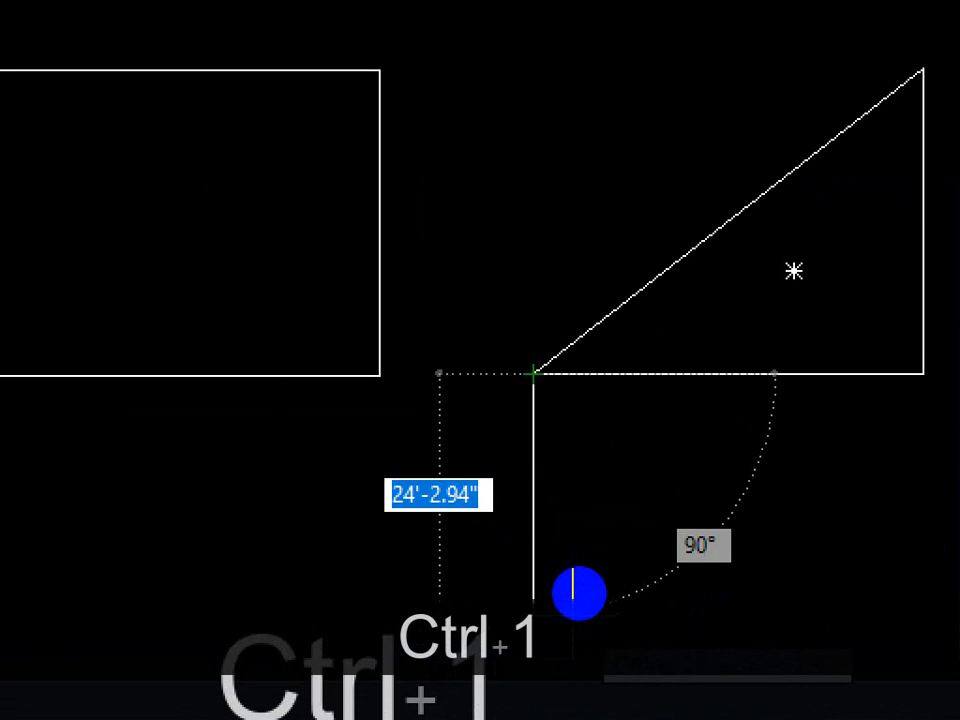
{"action": "left_click", "coordinate": [539, 444]}
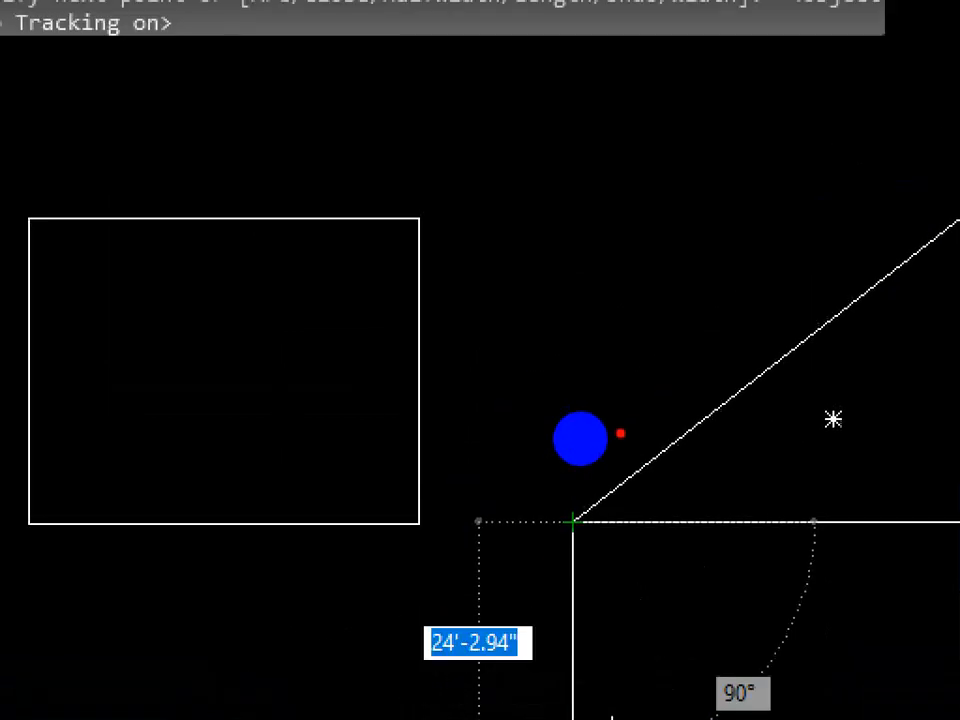
{"action": "mouse_move", "coordinate": [583, 493]}
{"action": "left_mouse_down"}
{"action": "mouse_move", "coordinate": [595, 515]}
{"action": "mouse_move", "coordinate": [540, 455]}
{"action": "left_mouse_up"}
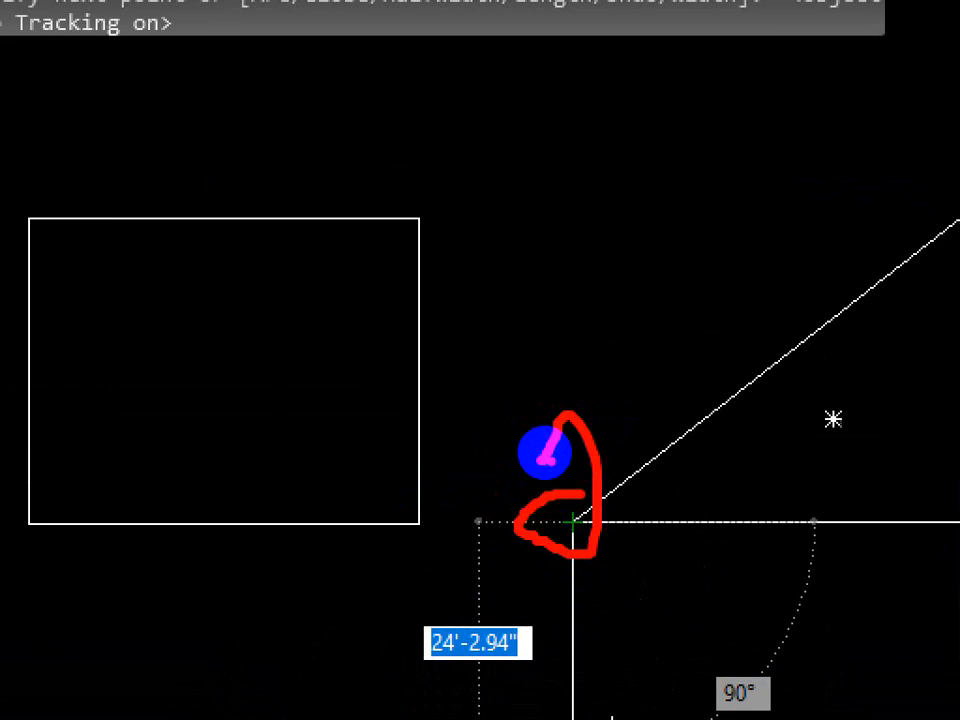
{"action": "key", "text": "ctrl+1"}
{"action": "key", "text": "Escape"}
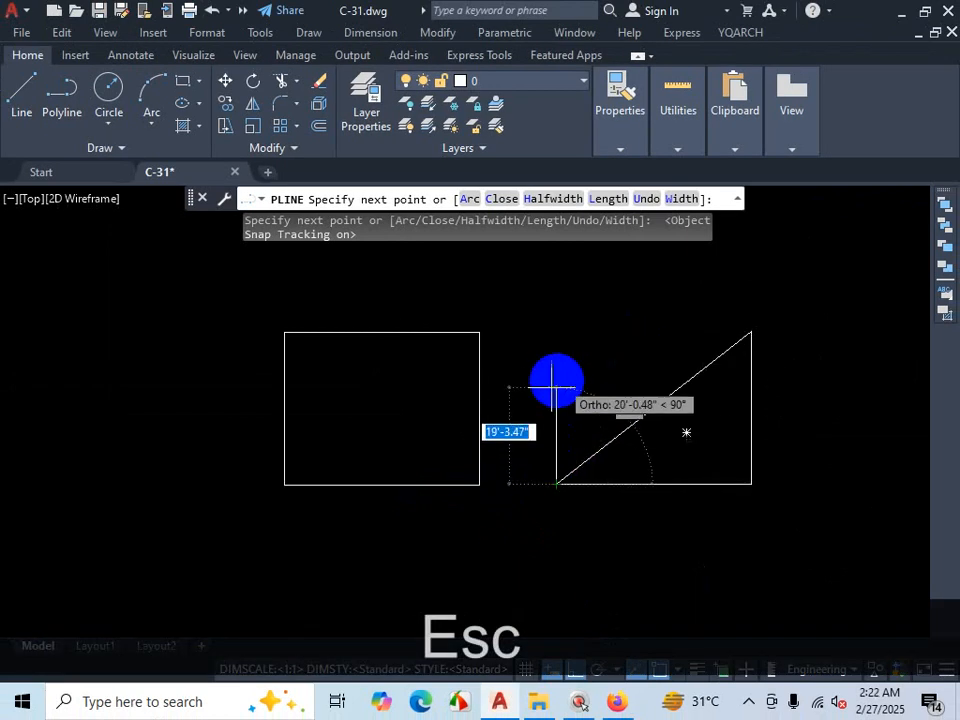
Step: Undo the diagonal polyline segment and end the polyline with only its lower horizontal and vertical segments
{"action": "key", "text": "ctrl"}
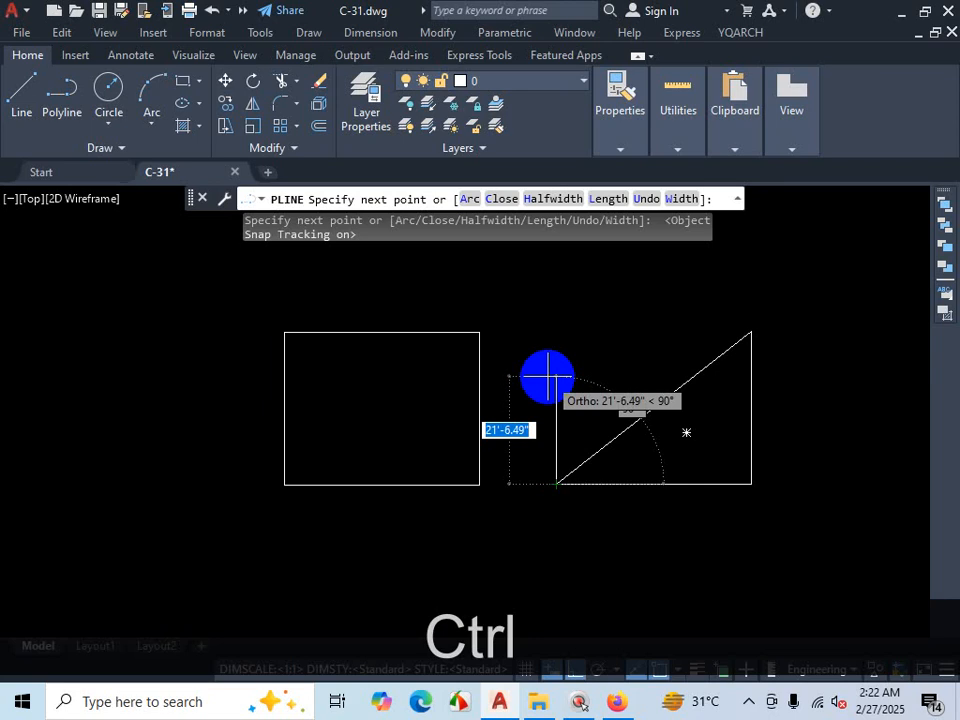
{"action": "key", "text": "ctrl+z"}
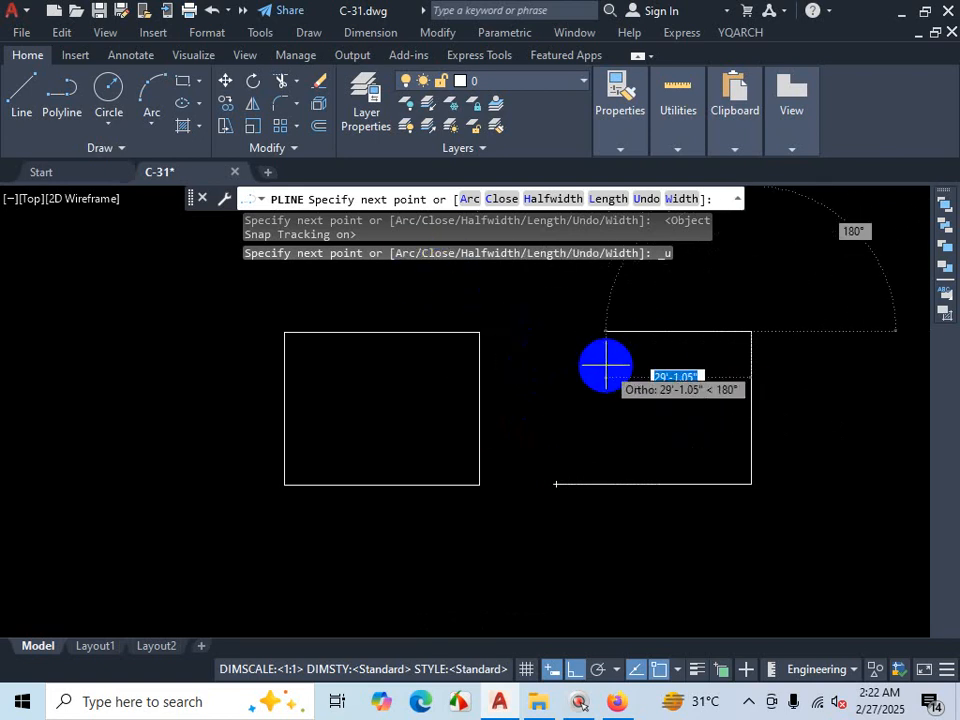
{"action": "scroll", "coordinate": [583, 373], "scroll_direction": "down", "scroll_amount": 2}
{"action": "scroll", "coordinate": [578, 388], "scroll_direction": "up", "scroll_amount": 2}
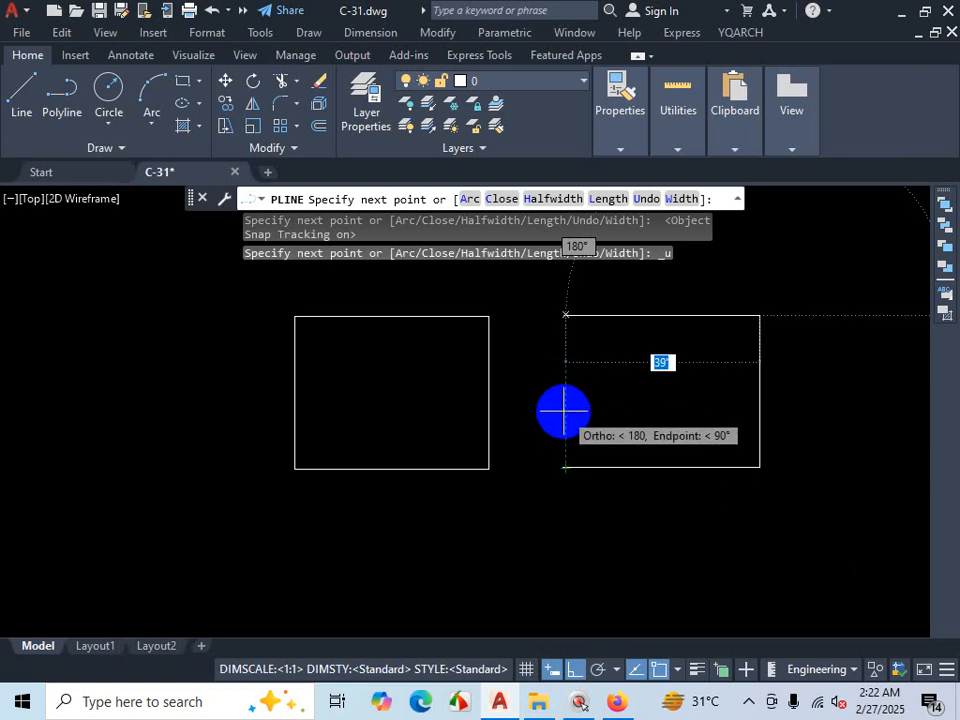
{"action": "scroll", "coordinate": [563, 410], "scroll_direction": "down", "scroll_amount": 2}
{"action": "scroll", "coordinate": [564, 415], "scroll_direction": "up", "scroll_amount": 4}
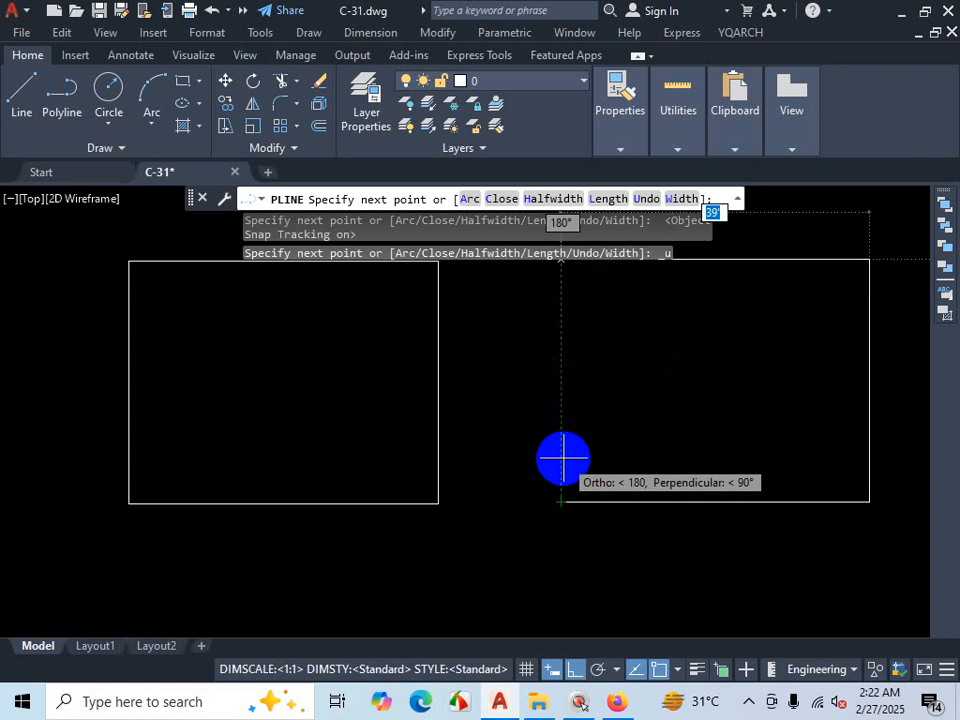
{"action": "scroll", "coordinate": [563, 458], "scroll_direction": "down", "scroll_amount": 2}
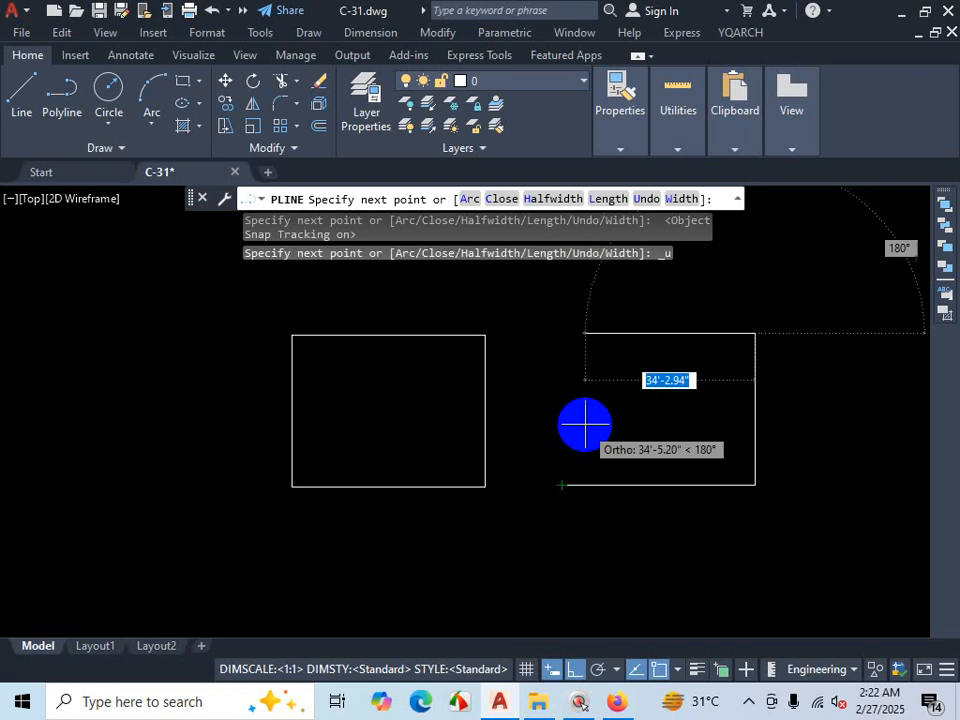
{"action": "key", "text": "Return"}
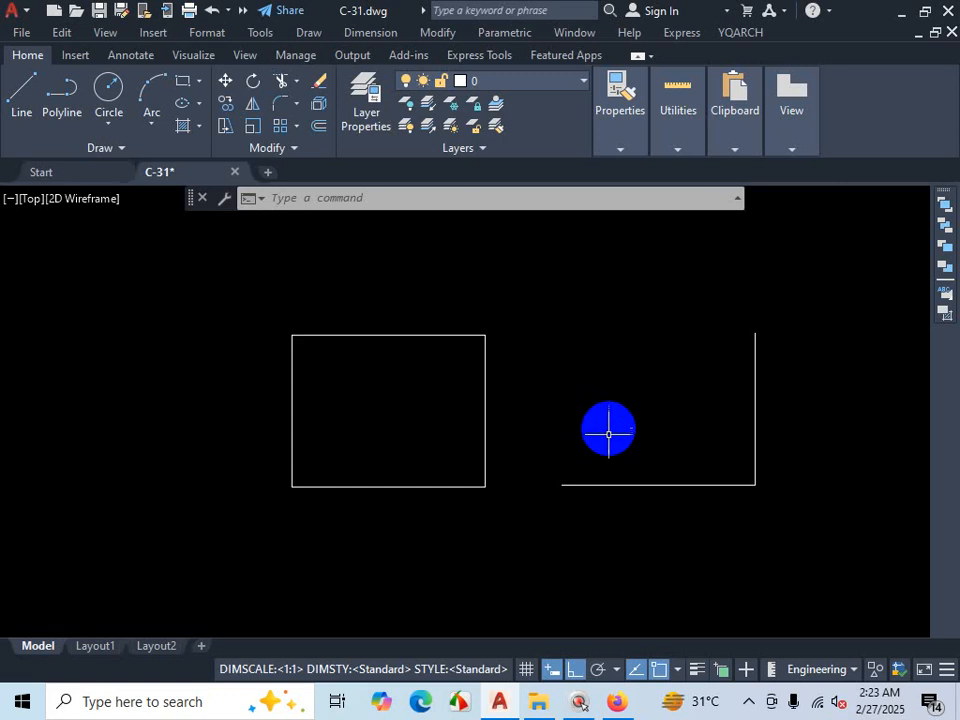
Step: Close the second rectangle with lines: 39' leftward from the vertical's upper end, tracked above the lower segment's left endpoint, and down to that endpoint
{"action": "left_click", "coordinate": [30, 98]}
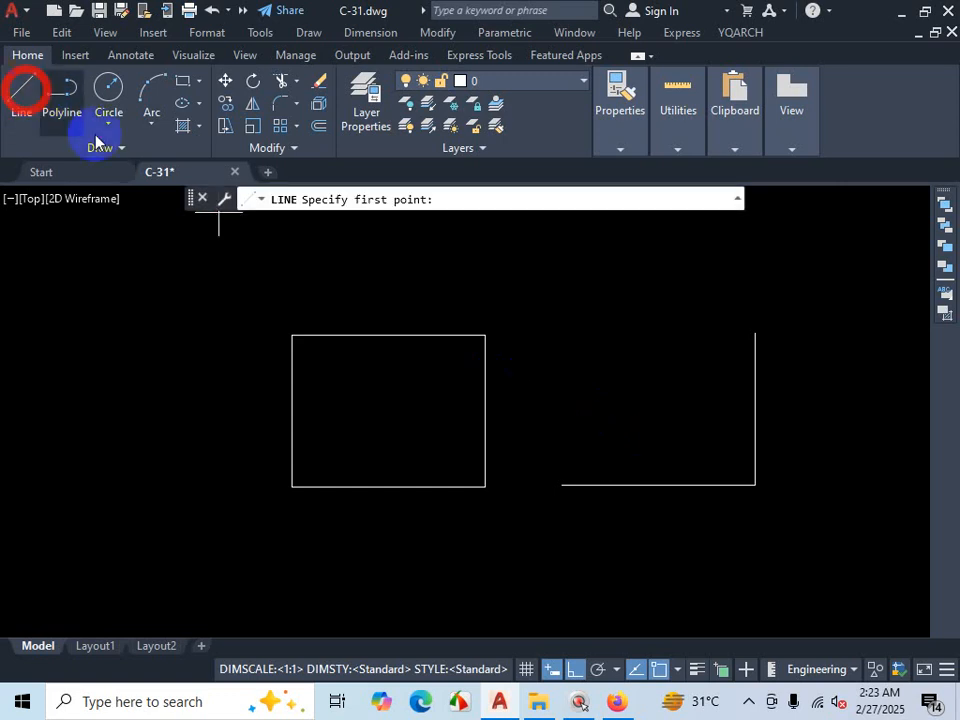
{"action": "left_click", "coordinate": [755, 334]}
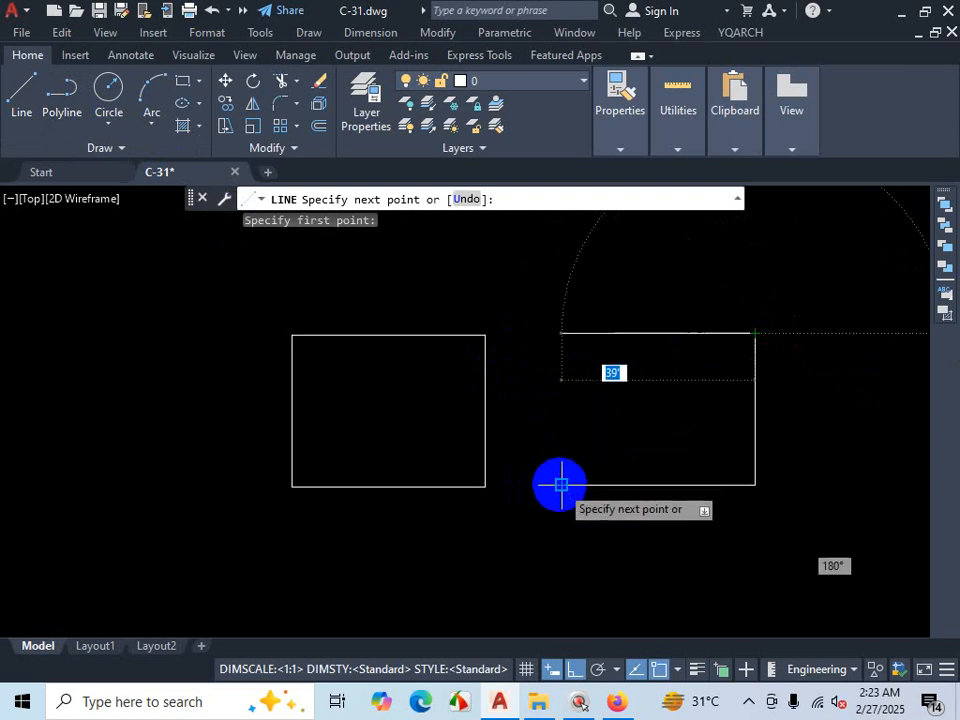
{"action": "left_click", "coordinate": [562, 436]}
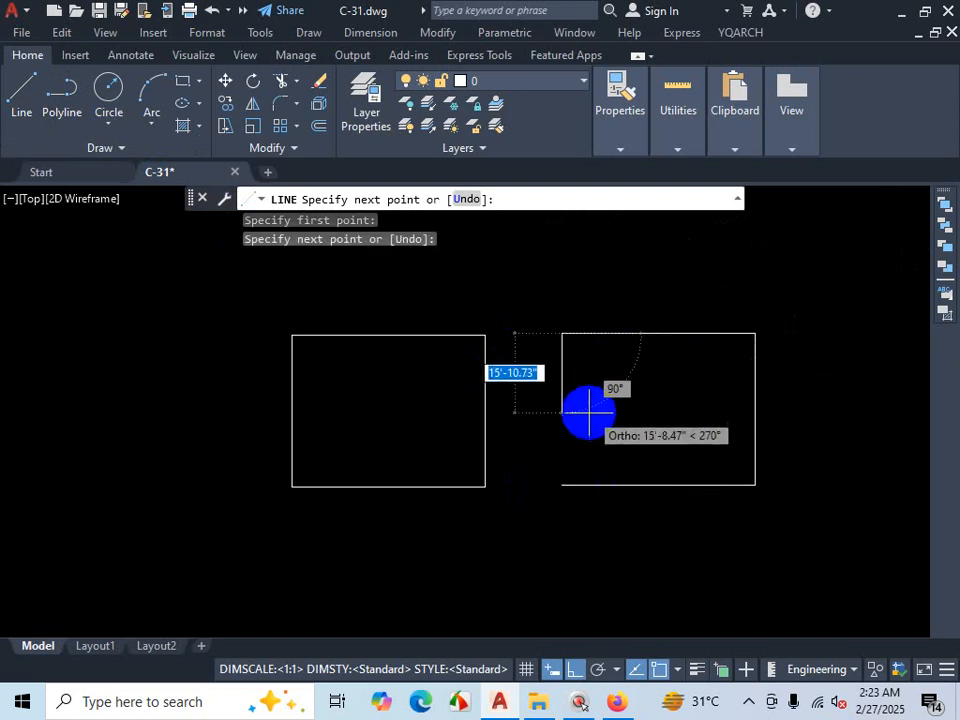
{"action": "left_click", "coordinate": [562, 485]}
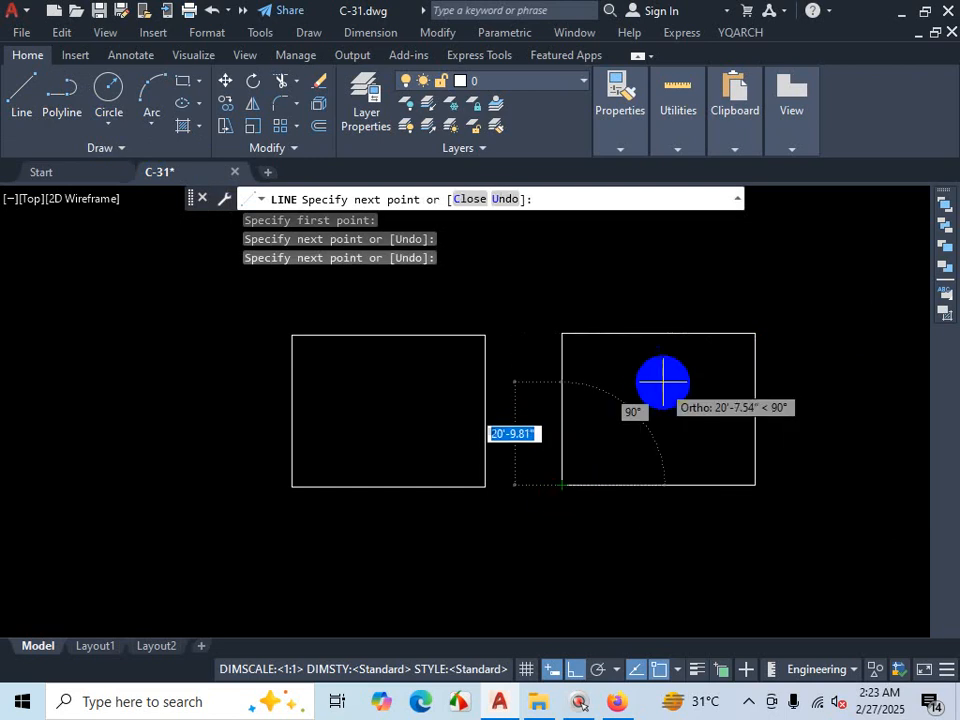
{"action": "key", "text": "Escape"}
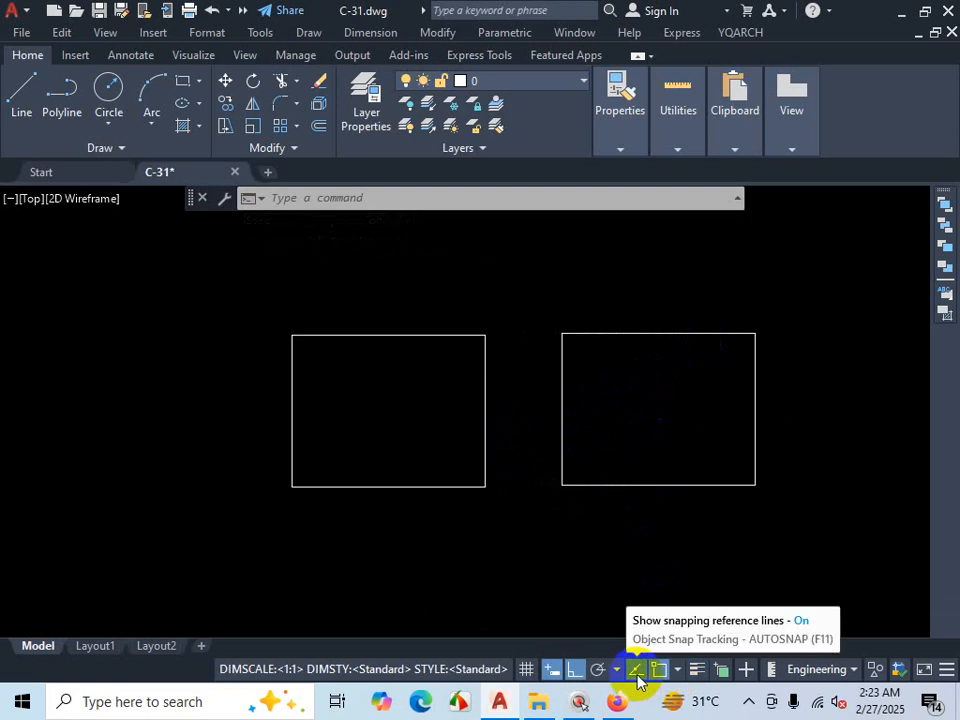
{"action": "scroll", "coordinate": [624, 433], "scroll_direction": "down", "scroll_amount": 5}
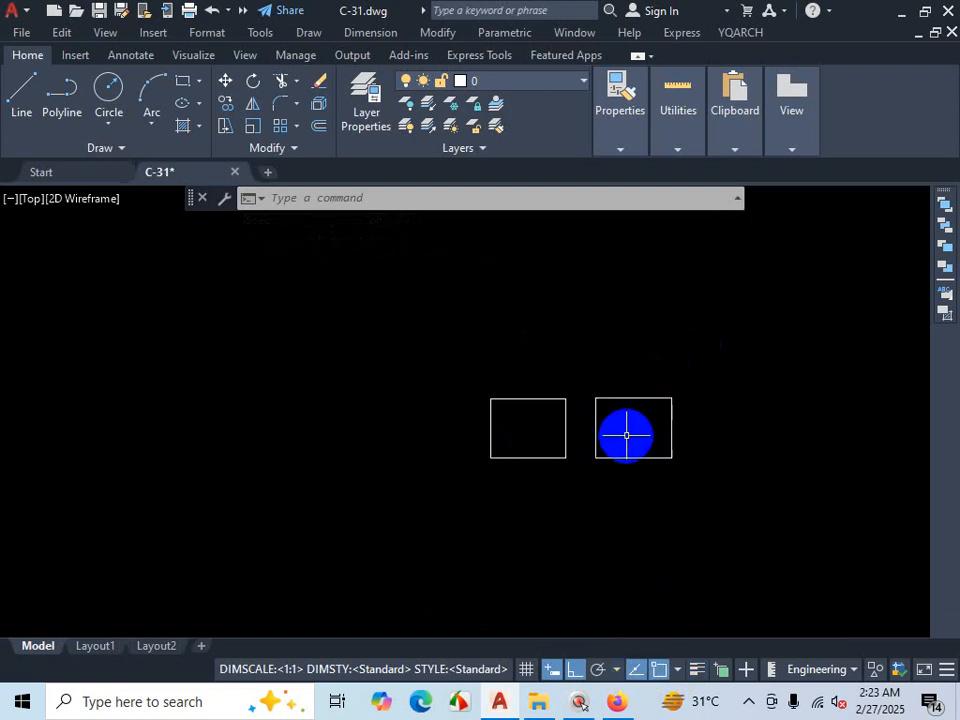
{"action": "left_click", "coordinate": [637, 670]}
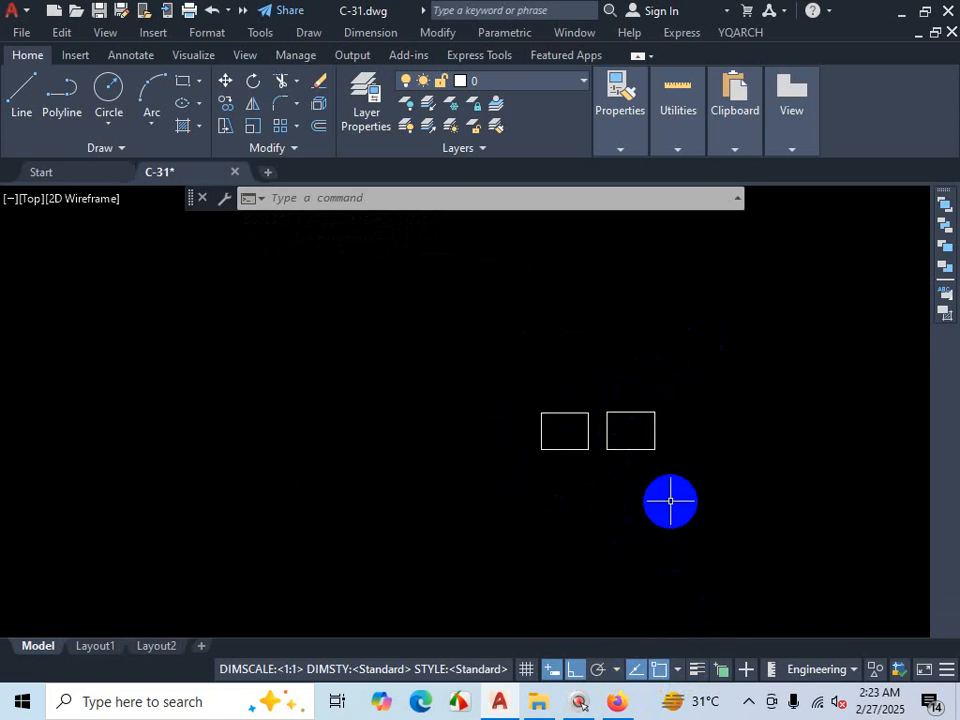
{"action": "scroll", "coordinate": [643, 403], "scroll_direction": "up", "scroll_amount": 4}
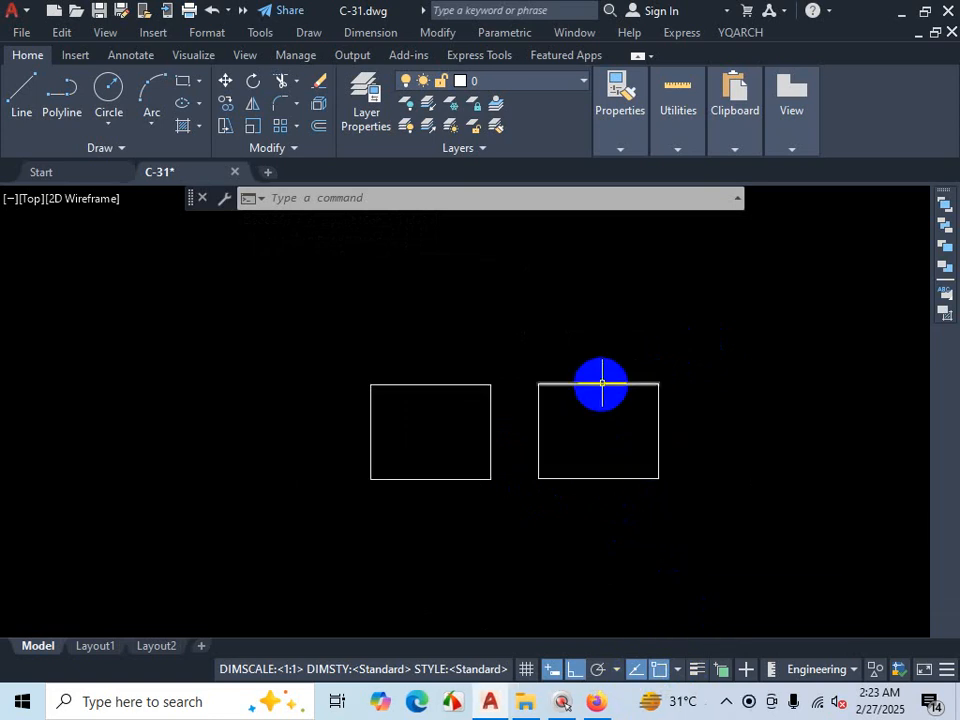
{"action": "left_click", "coordinate": [726, 701]}
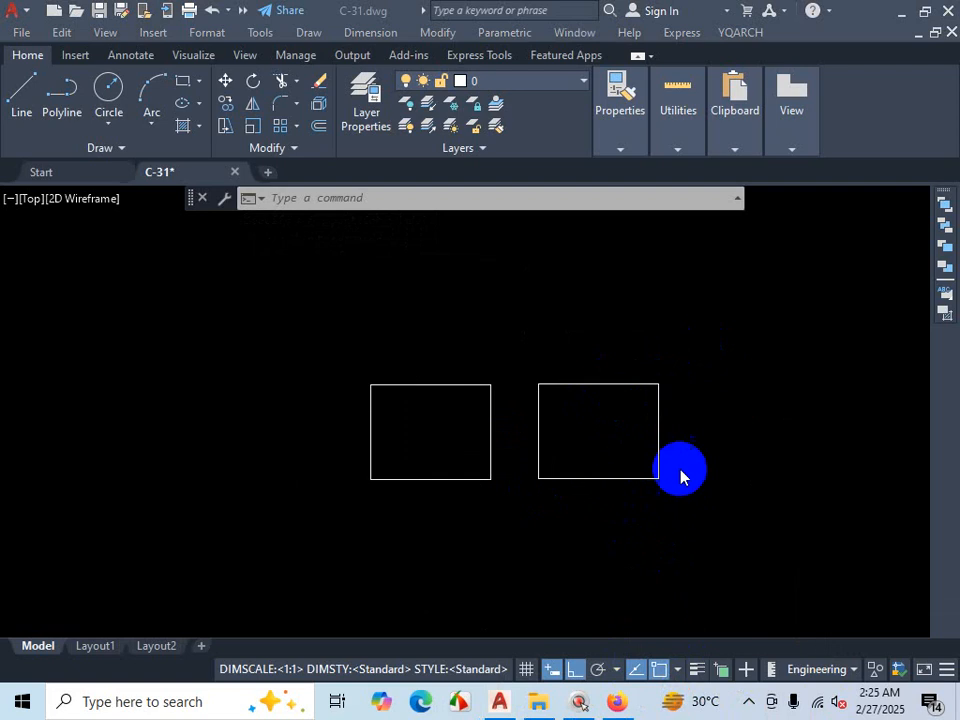
{"action": "scroll", "coordinate": [504, 494], "scroll_direction": "down", "scroll_amount": 4}
{"action": "scroll", "coordinate": [520, 486], "scroll_direction": "up", "scroll_amount": 6}
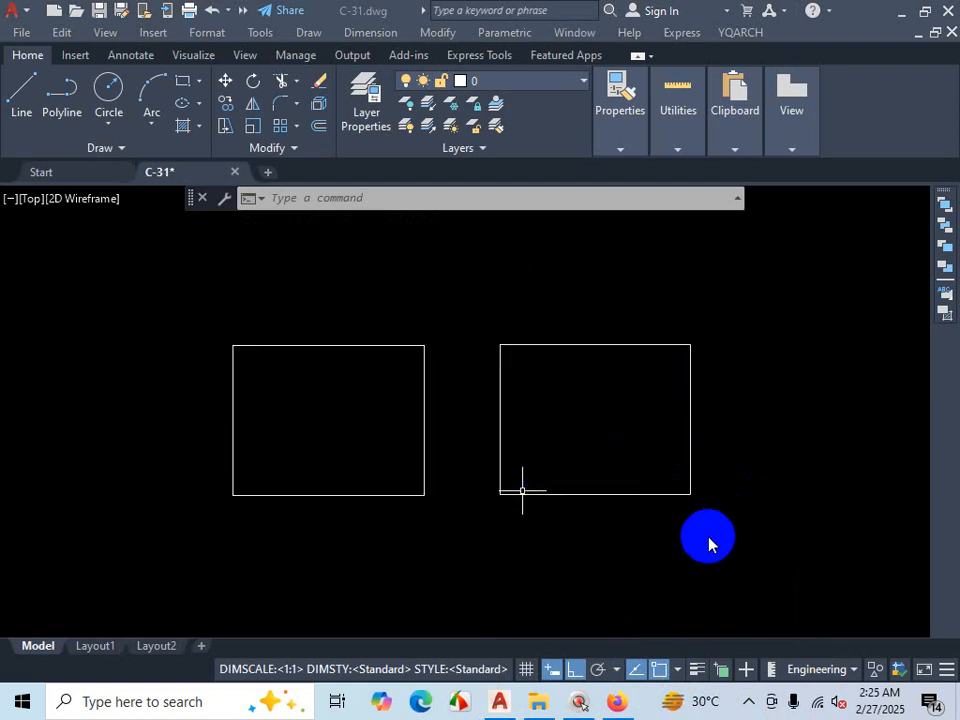
{"action": "scroll", "coordinate": [709, 538], "scroll_direction": "up", "scroll_amount": 2}
{"action": "scroll", "coordinate": [457, 534], "scroll_direction": "down", "scroll_amount": 2}
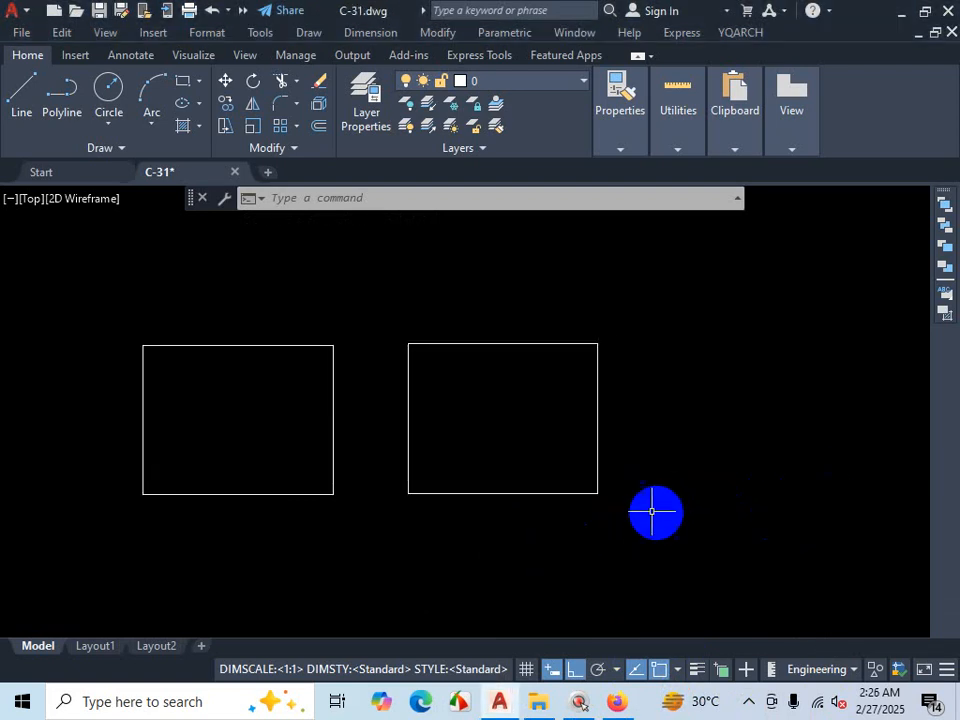
{"action": "scroll", "coordinate": [655, 512], "scroll_direction": "down", "scroll_amount": 2}
{"action": "key", "text": "ctrl+1"}
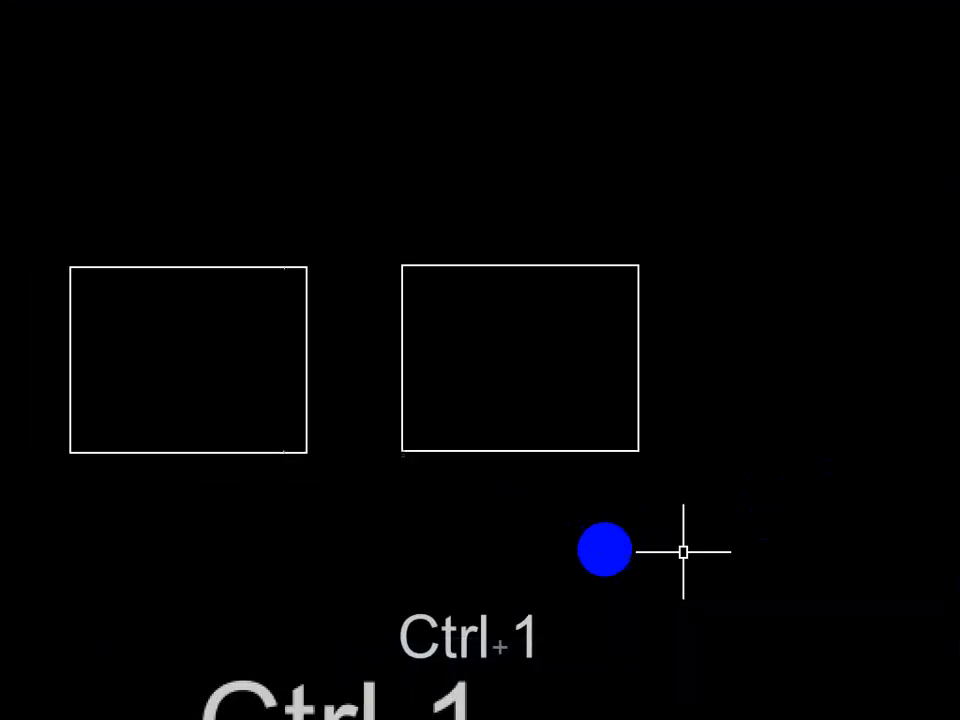
{"action": "left_click", "coordinate": [446, 500]}
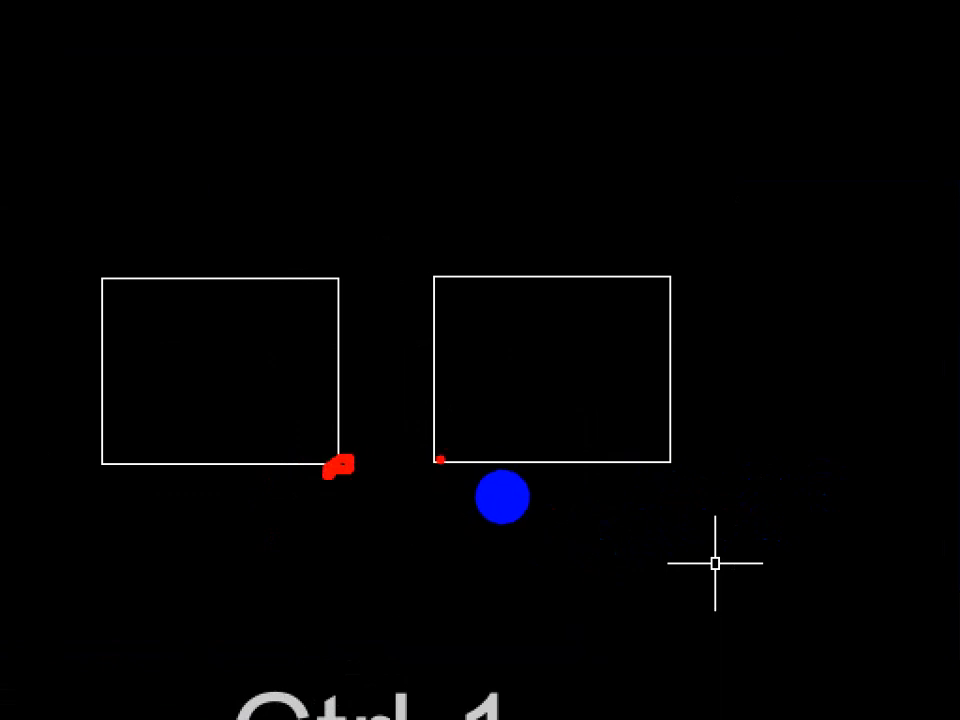
{"action": "mouse_move", "coordinate": [338, 467]}
{"action": "left_mouse_down"}
{"action": "mouse_move", "coordinate": [932, 448]}
{"action": "mouse_move", "coordinate": [311, 516]}
{"action": "mouse_move", "coordinate": [501, 514]}
{"action": "left_mouse_up"}
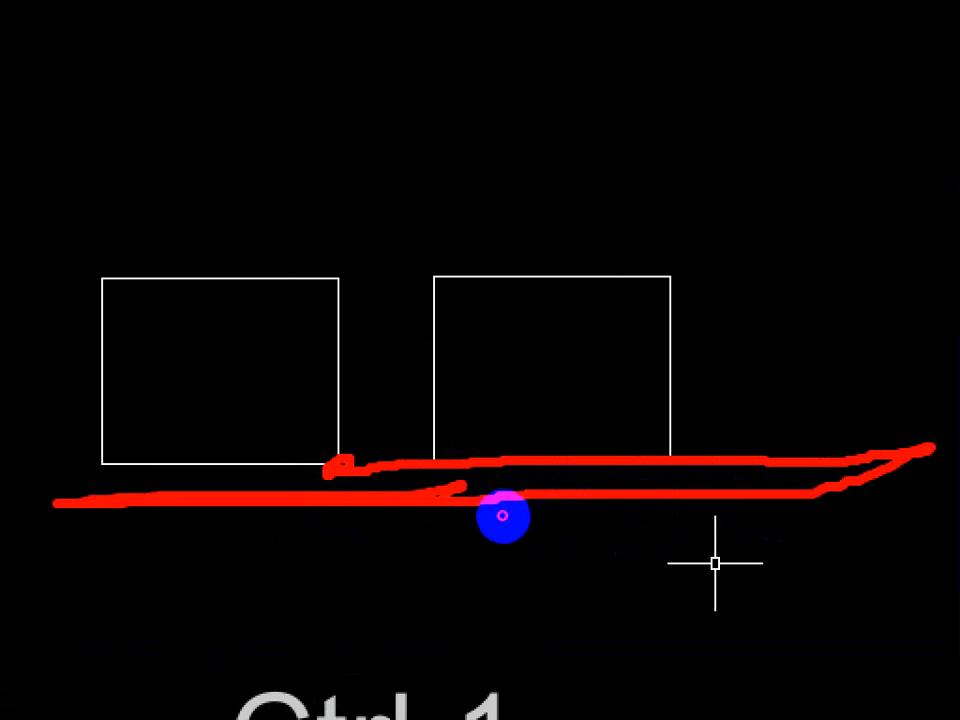
{"action": "key", "text": "Escape"}
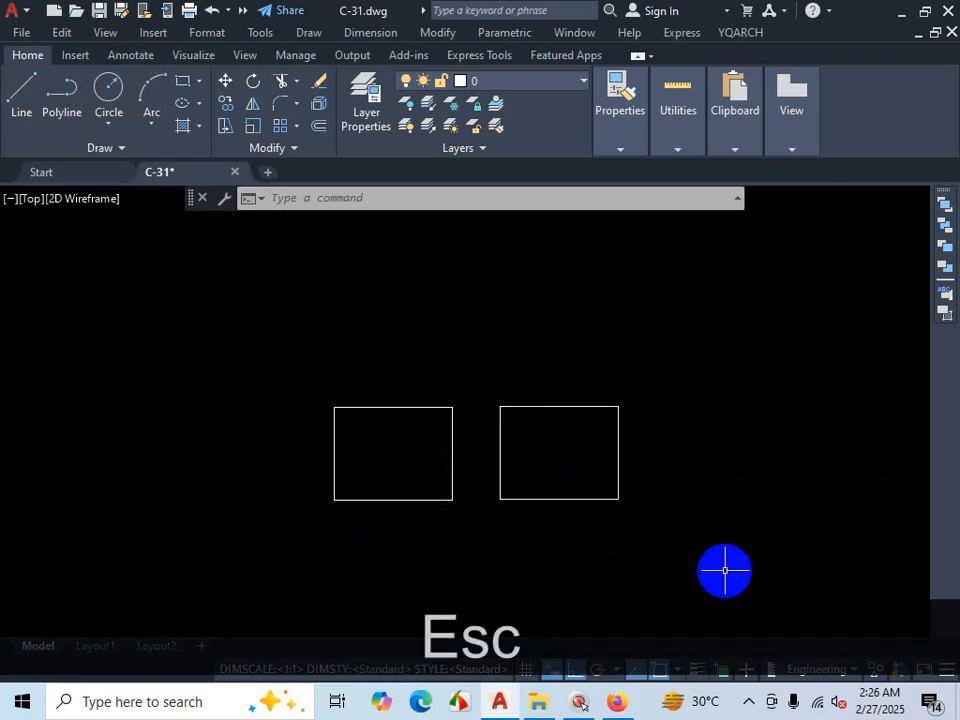
Step: Try starting a polyline at a point tracked horizontally from the right rectangle's lower-right corner, and cancel it
{"action": "left_click", "coordinate": [65, 98]}
{"action": "scroll", "coordinate": [409, 546], "scroll_direction": "down", "scroll_amount": 5}
{"action": "scroll", "coordinate": [452, 469], "scroll_direction": "up", "scroll_amount": 5}
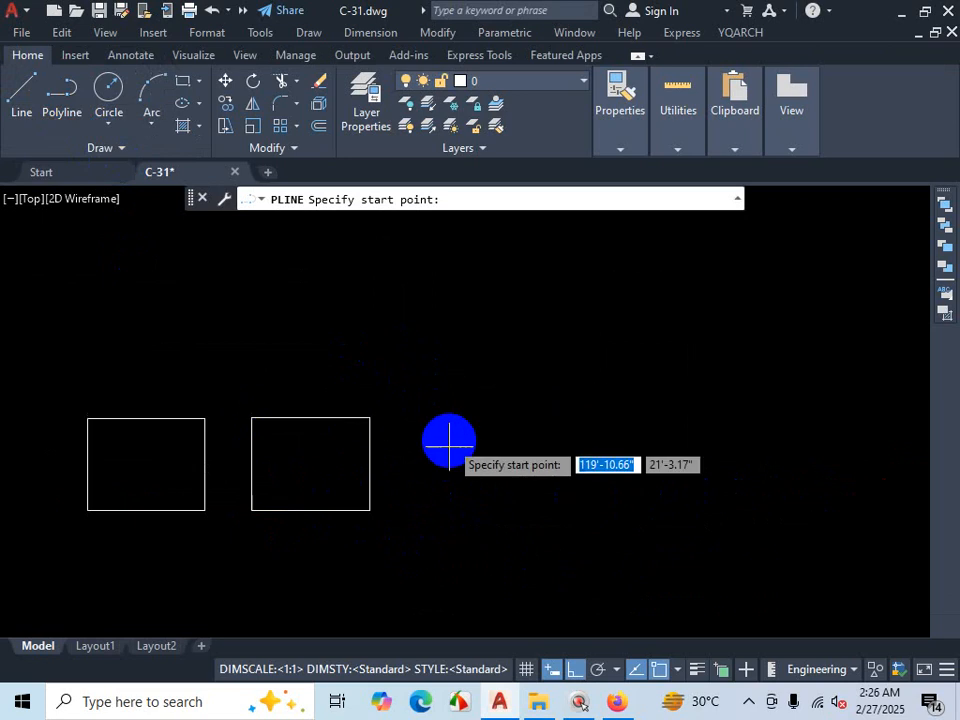
{"action": "scroll", "coordinate": [449, 439], "scroll_direction": "down", "scroll_amount": 2}
{"action": "scroll", "coordinate": [493, 433], "scroll_direction": "up", "scroll_amount": 4}
{"action": "scroll", "coordinate": [433, 510], "scroll_direction": "down", "scroll_amount": 2}
{"action": "scroll", "coordinate": [489, 471], "scroll_direction": "up", "scroll_amount": 4}
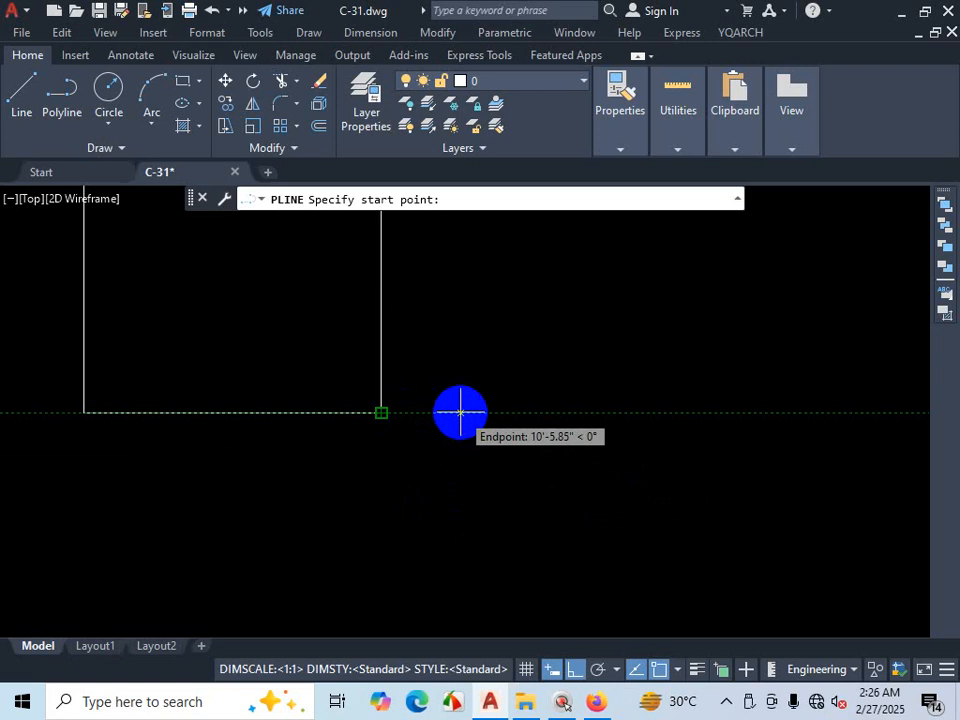
{"action": "left_click", "coordinate": [460, 412]}
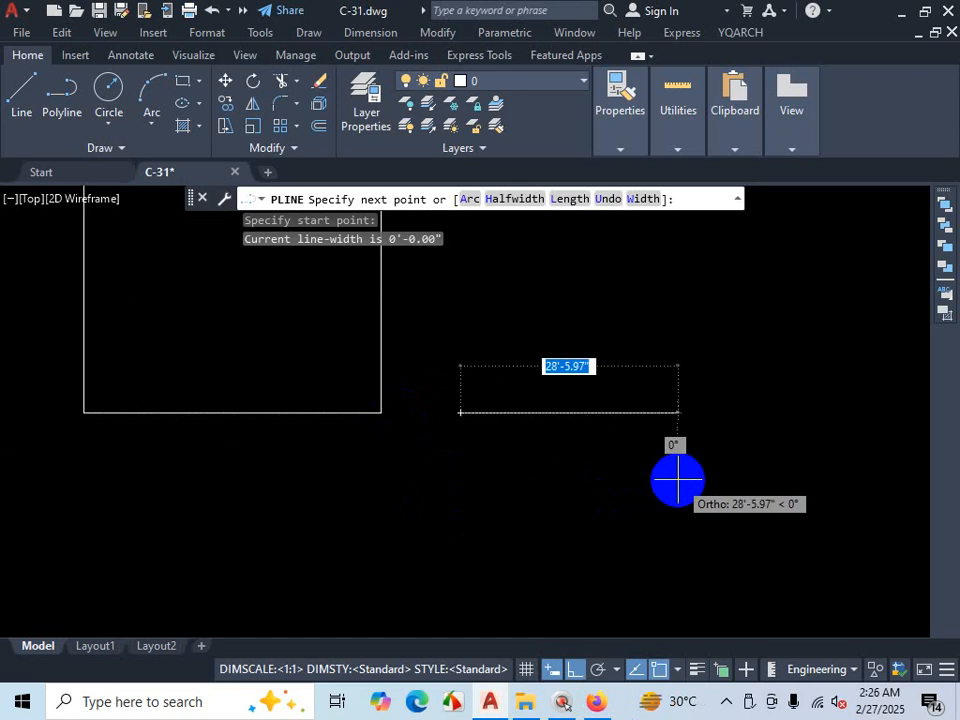
{"action": "key", "text": "Escape"}
{"action": "scroll", "coordinate": [677, 480], "scroll_direction": "down", "scroll_amount": 5}
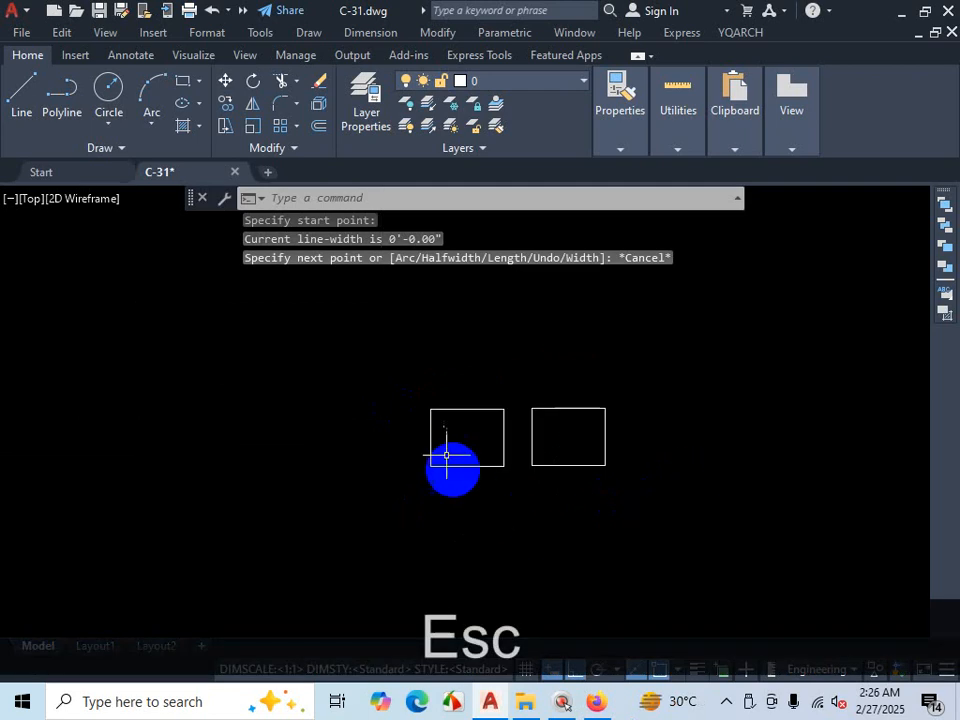
{"action": "scroll", "coordinate": [453, 467], "scroll_direction": "up", "scroll_amount": 2}
{"action": "scroll", "coordinate": [700, 460], "scroll_direction": "down", "scroll_amount": 4}
{"action": "scroll", "coordinate": [659, 480], "scroll_direction": "up", "scroll_amount": 2}
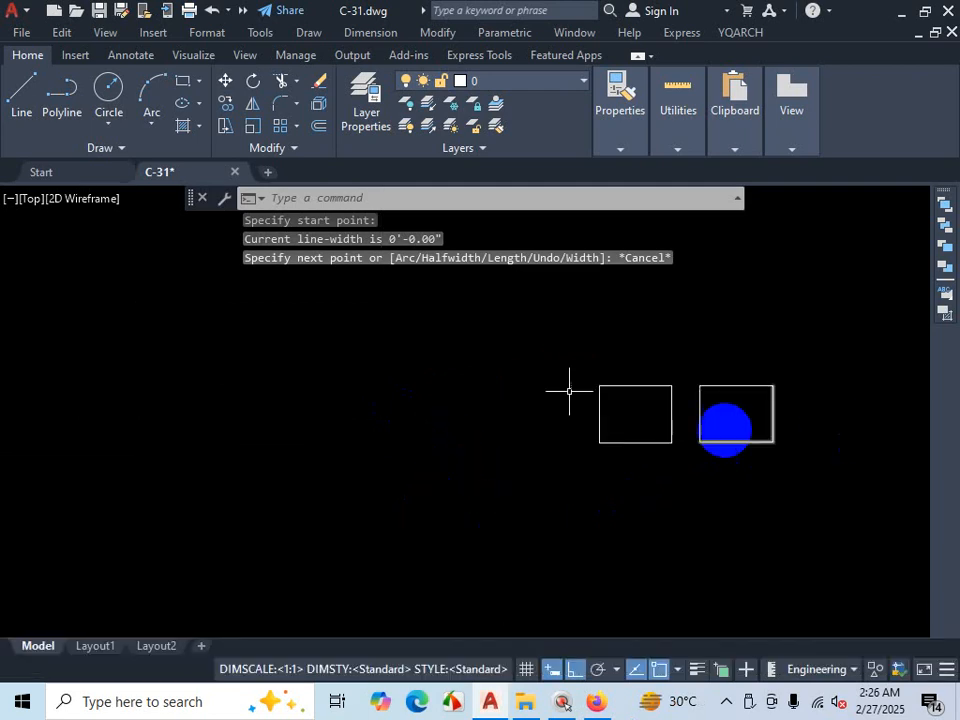
Step: Switch Object Snap Tracking off and on while aiming a line's start point from the right rectangle's lower-right corner, leaving tracking on
{"action": "left_click", "coordinate": [22, 90]}
{"action": "scroll", "coordinate": [310, 390], "scroll_direction": "down", "scroll_amount": 3}
{"action": "scroll", "coordinate": [508, 403], "scroll_direction": "up", "scroll_amount": 4}
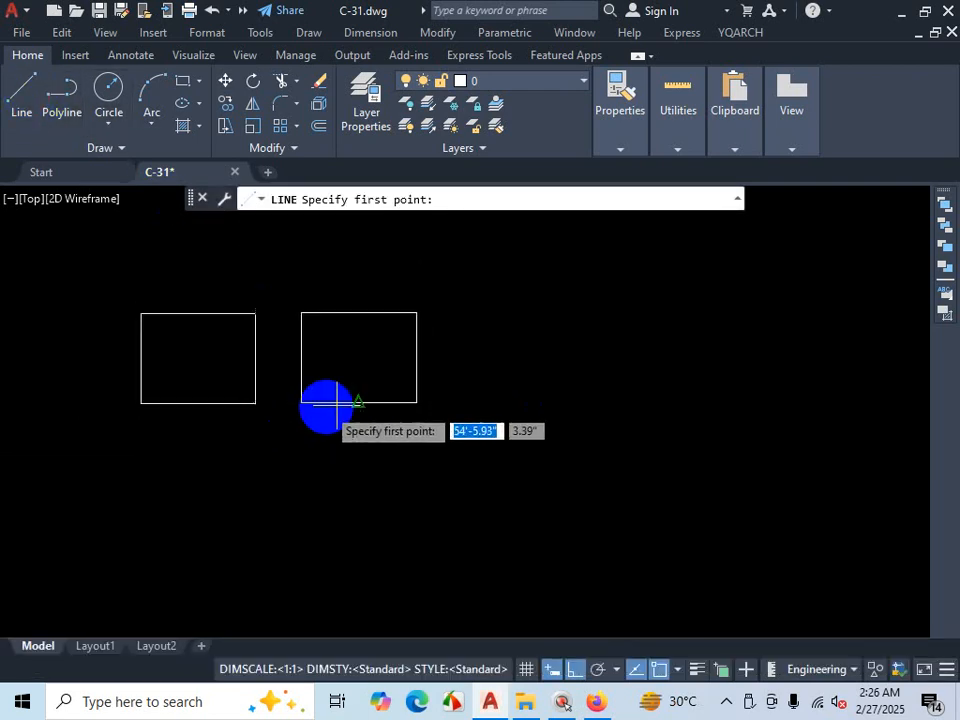
{"action": "scroll", "coordinate": [392, 450], "scroll_direction": "up", "scroll_amount": 2}
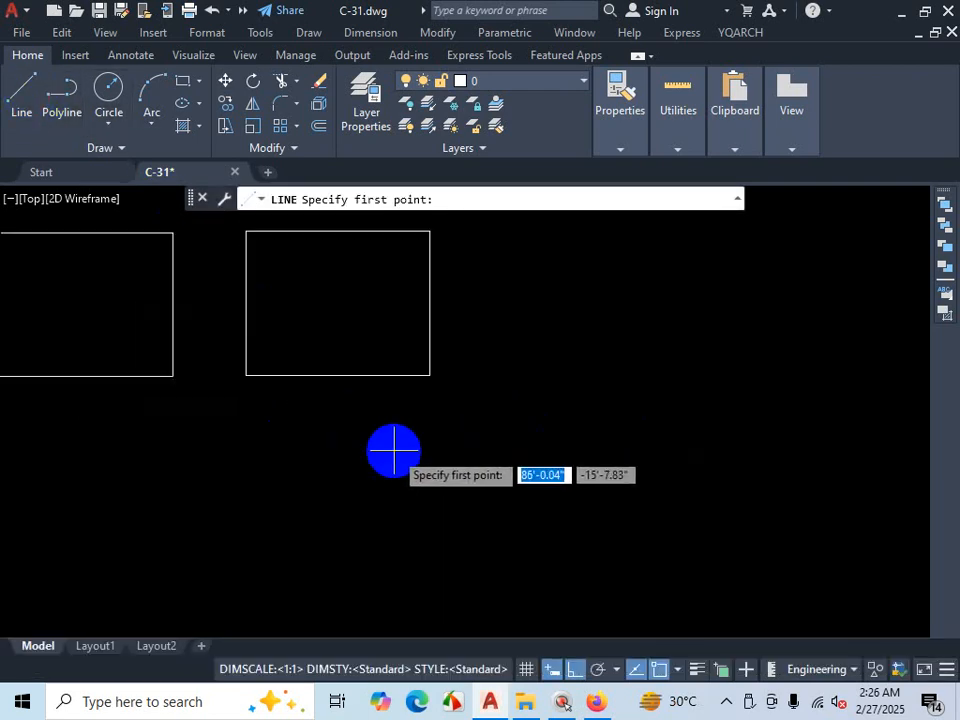
{"action": "left_click", "coordinate": [635, 669]}
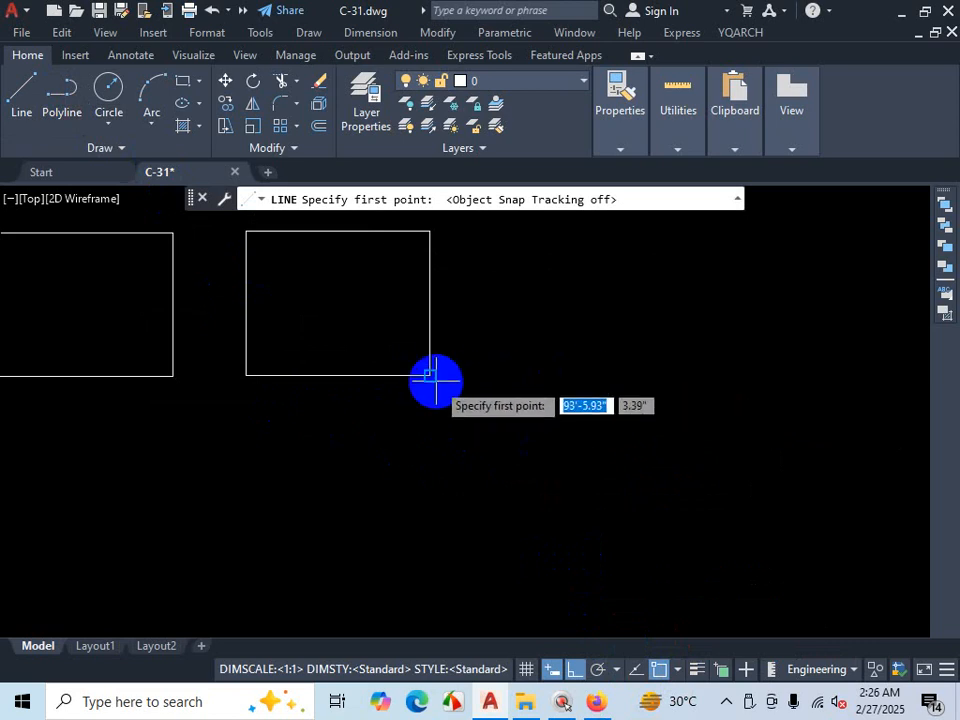
{"action": "left_click", "coordinate": [634, 670]}
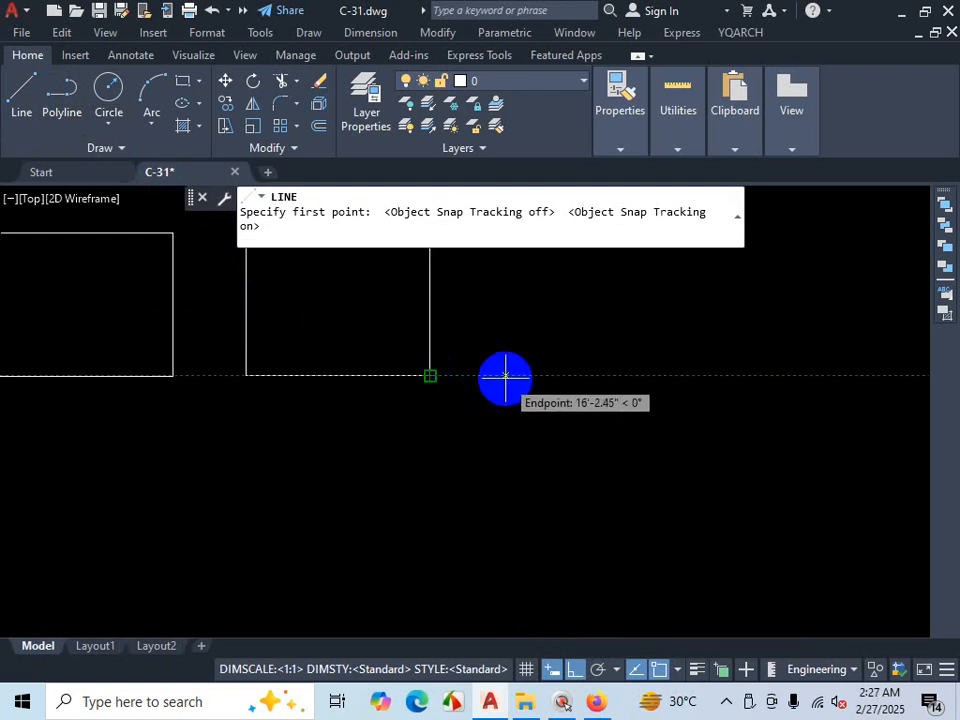
{"action": "left_click", "coordinate": [636, 669]}
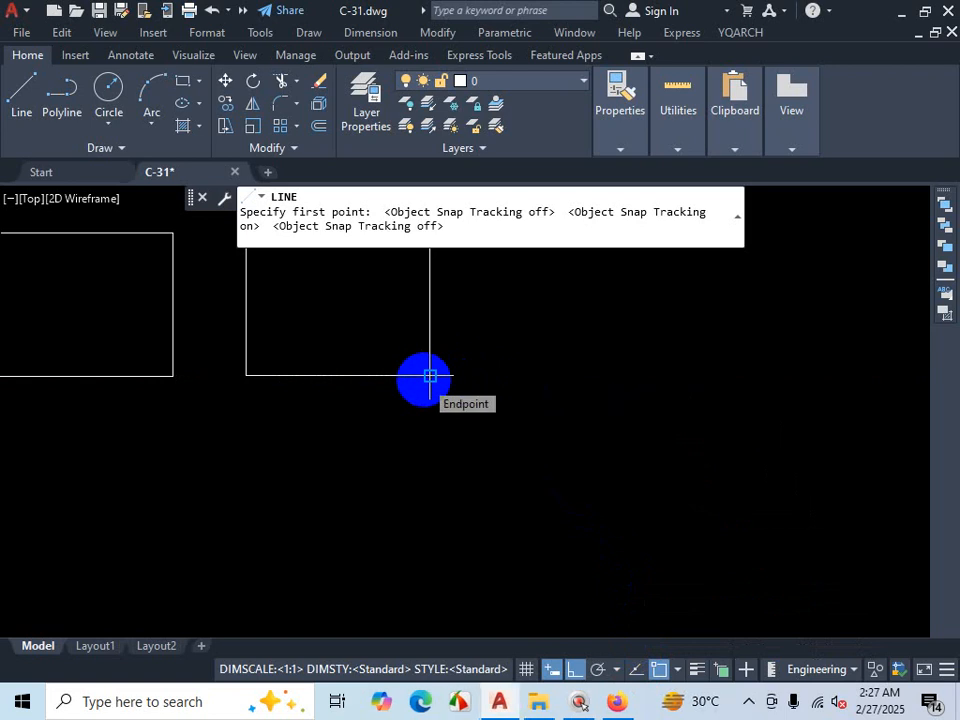
{"action": "key", "text": "Escape"}
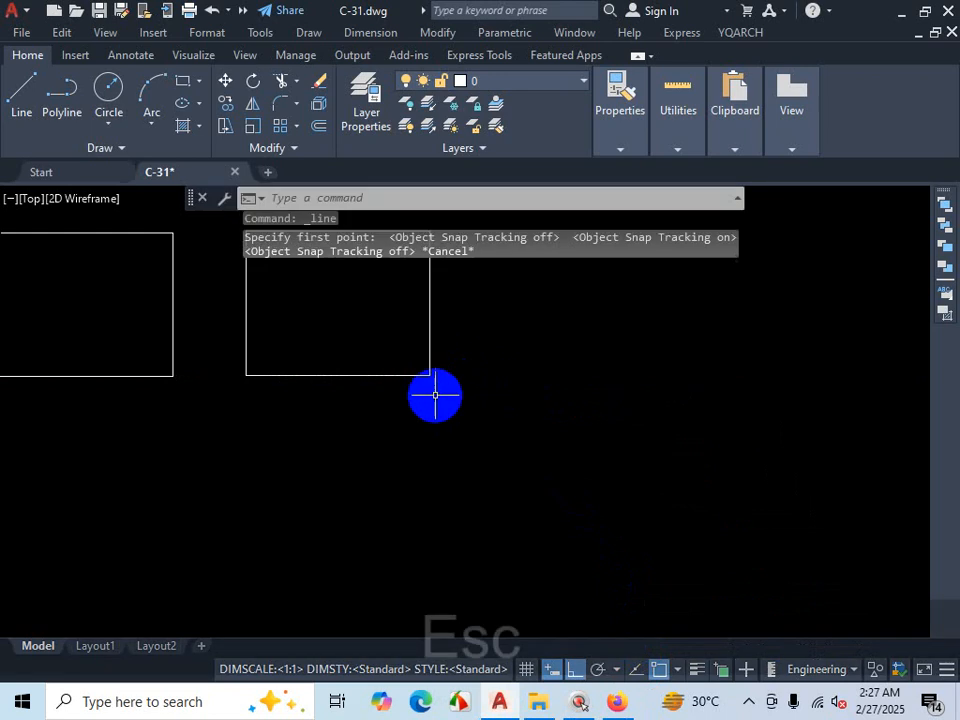
{"action": "scroll", "coordinate": [508, 421], "scroll_direction": "down", "scroll_amount": 2}
{"action": "left_click", "coordinate": [638, 672]}
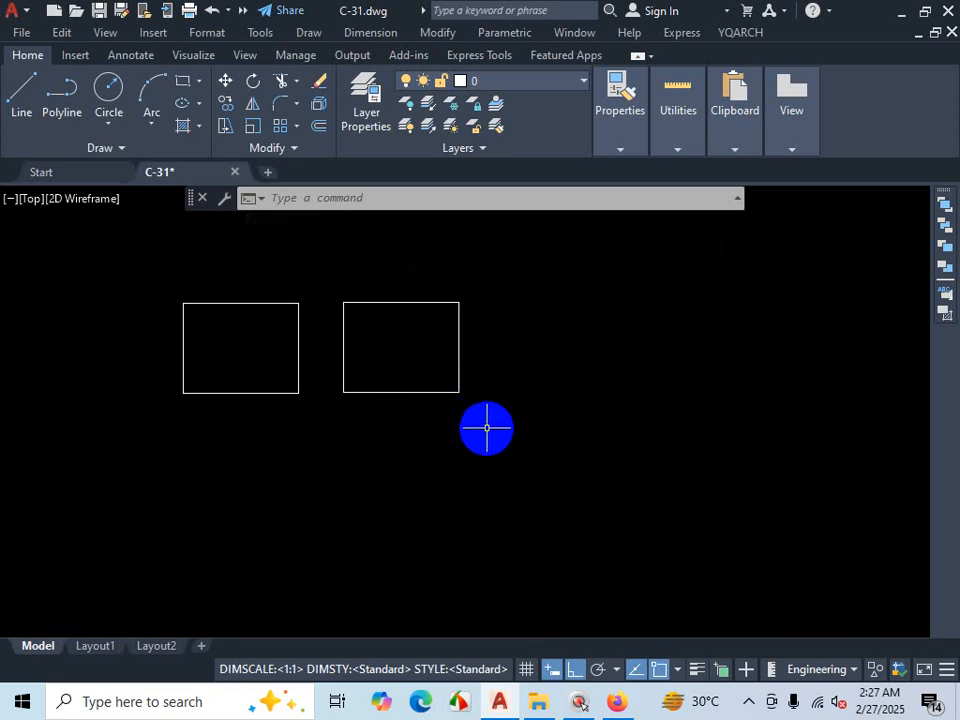
{"action": "left_click", "coordinate": [19, 106]}
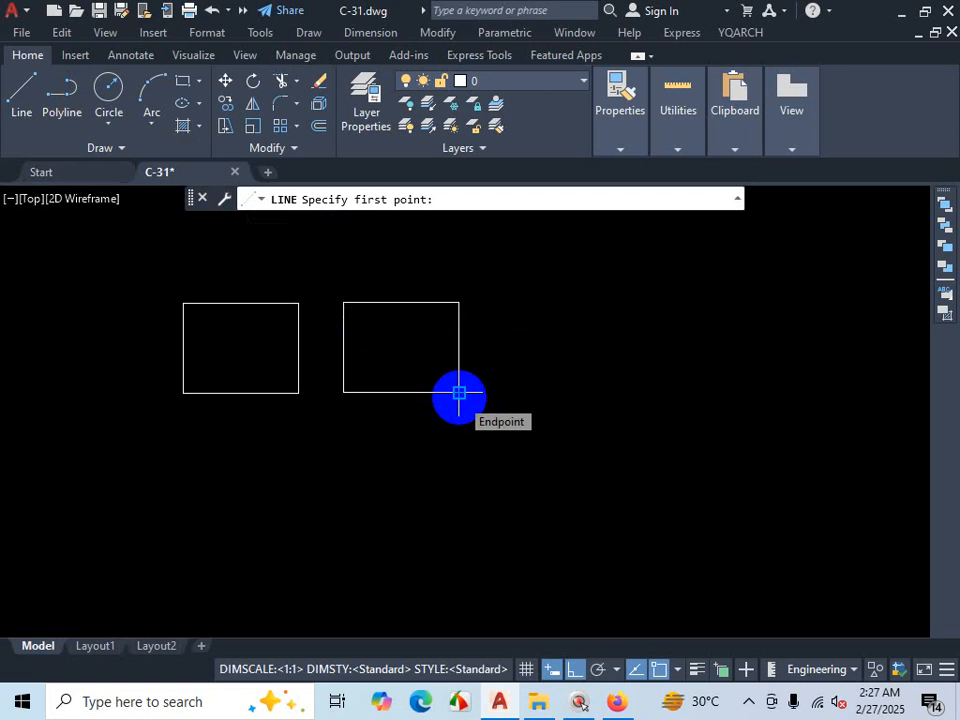
{"action": "scroll", "coordinate": [459, 393], "scroll_direction": "up", "scroll_amount": 4}
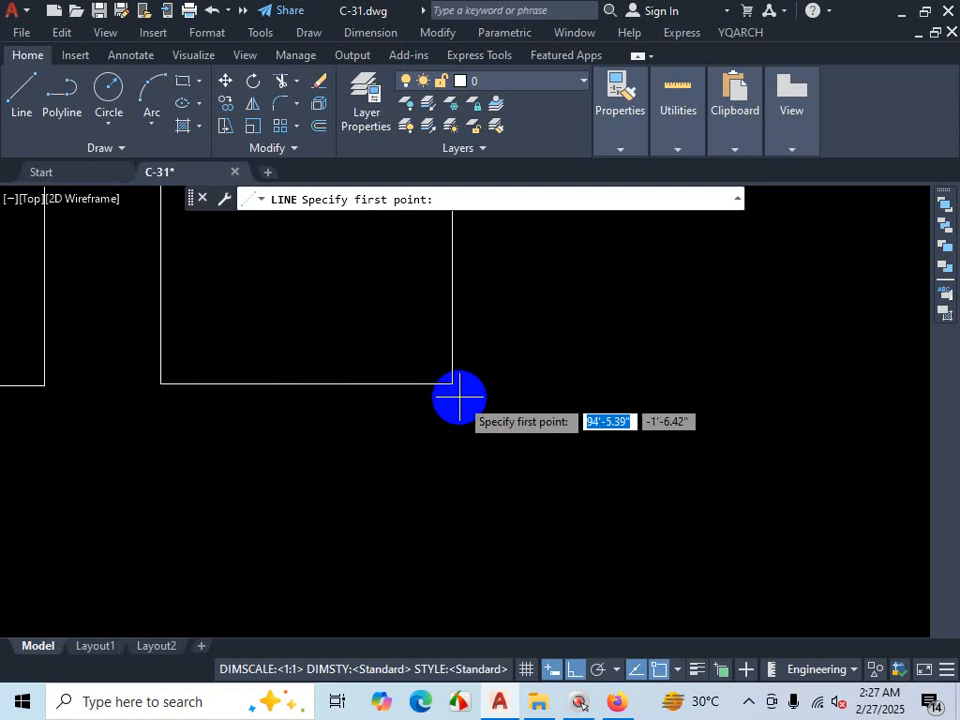
{"action": "key", "text": "Escape"}
{"action": "scroll", "coordinate": [550, 507], "scroll_direction": "down", "scroll_amount": 4}
{"action": "scroll", "coordinate": [535, 488], "scroll_direction": "up", "scroll_amount": 2}
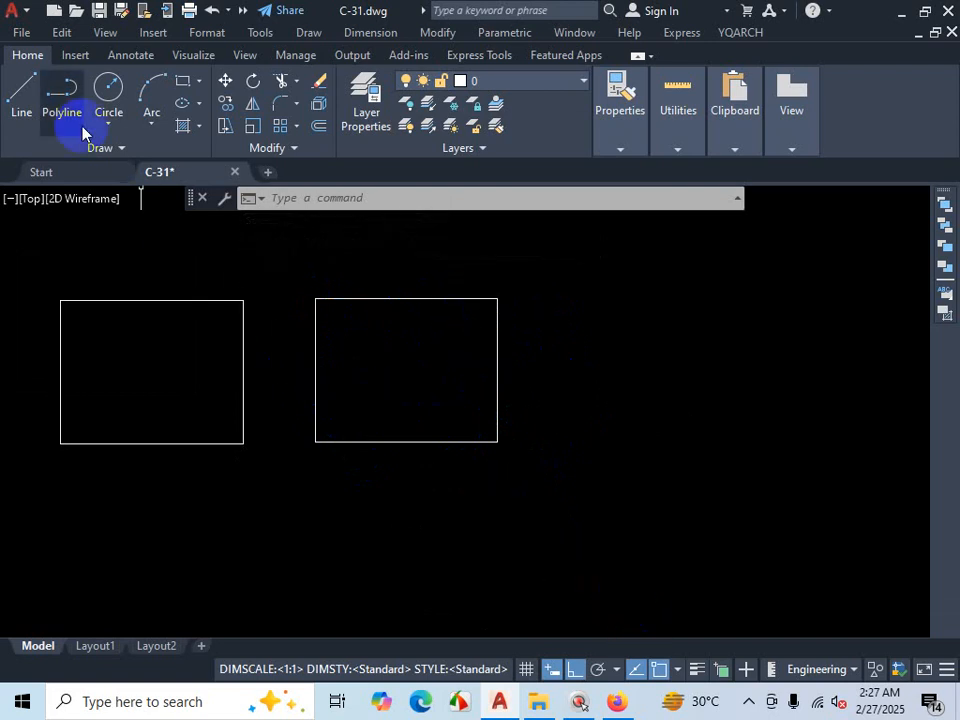
Step: Turn Ortho mode off while tracking a line's start point straight below the right rectangle's lower-right corner, and cancel the line
{"action": "left_click", "coordinate": [20, 100]}
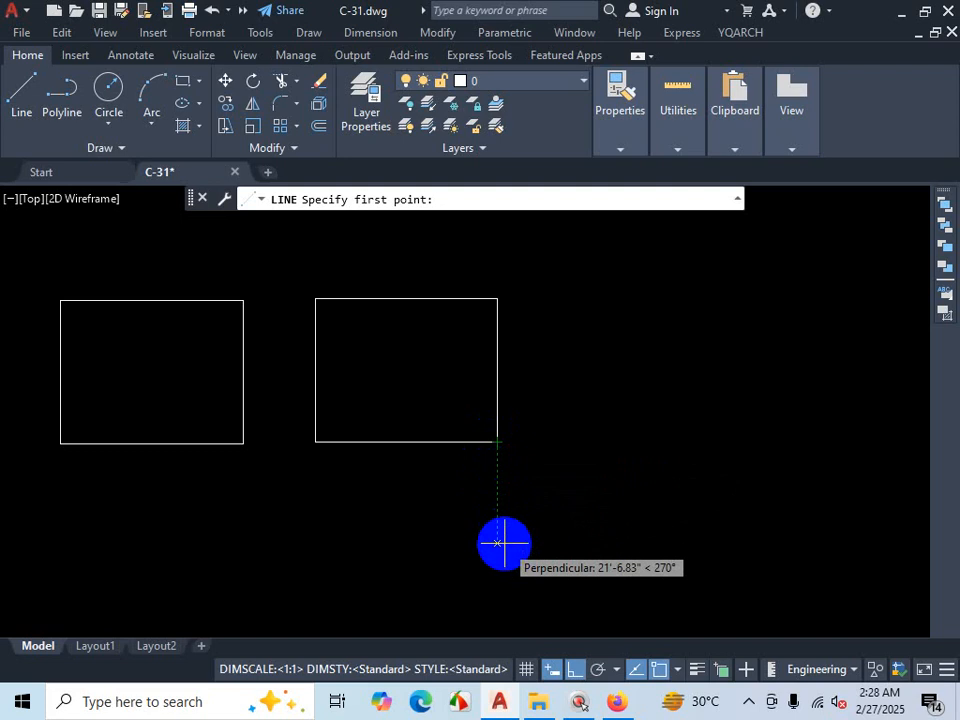
{"action": "key", "text": "ctrl+1"}
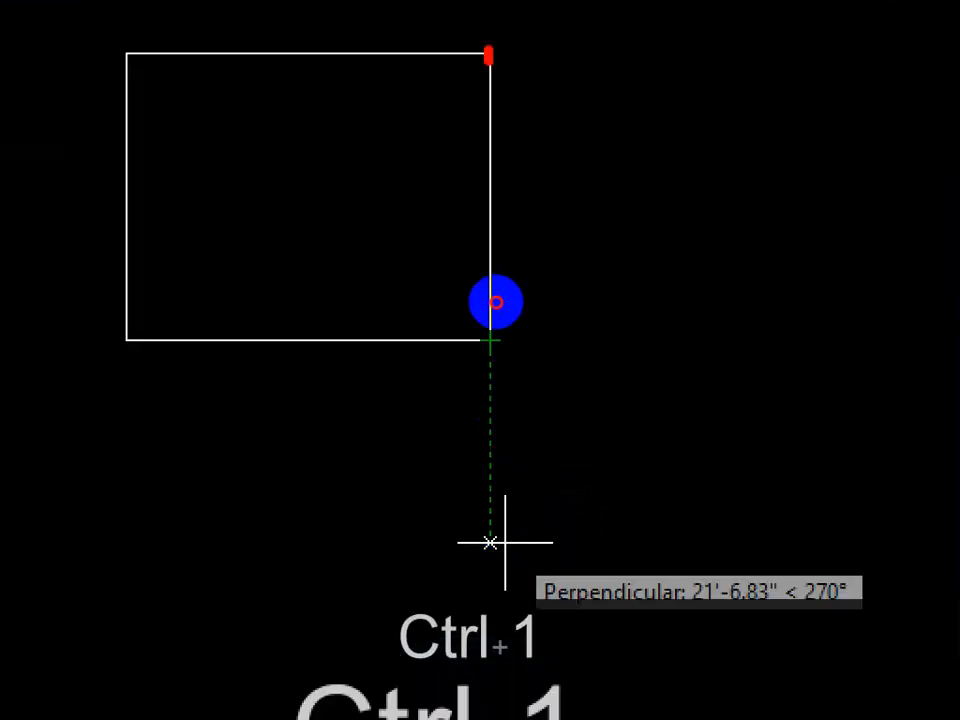
{"action": "mouse_move", "coordinate": [488, 55]}
{"action": "left_mouse_down"}
{"action": "mouse_move", "coordinate": [489, 242]}
{"action": "mouse_move", "coordinate": [475, 300]}
{"action": "mouse_move", "coordinate": [499, 452]}
{"action": "mouse_move", "coordinate": [492, 550]}
{"action": "left_mouse_up"}
{"action": "left_click", "coordinate": [466, 377]}
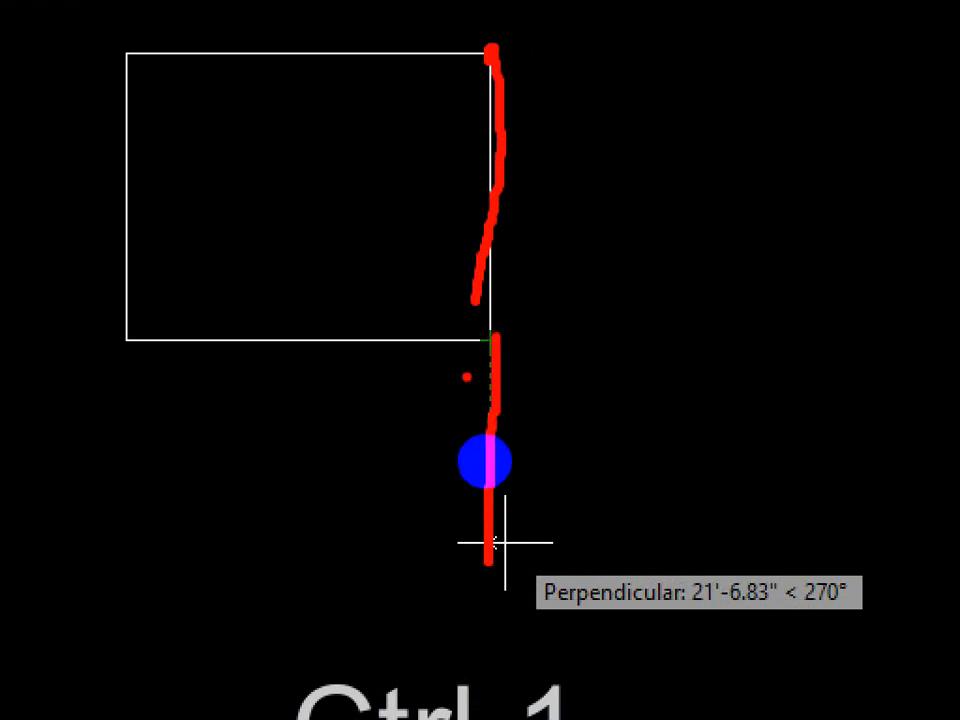
{"action": "mouse_move", "coordinate": [493, 345]}
{"action": "left_mouse_down"}
{"action": "mouse_move", "coordinate": [704, 356]}
{"action": "mouse_move", "coordinate": [680, 378]}
{"action": "left_mouse_up"}
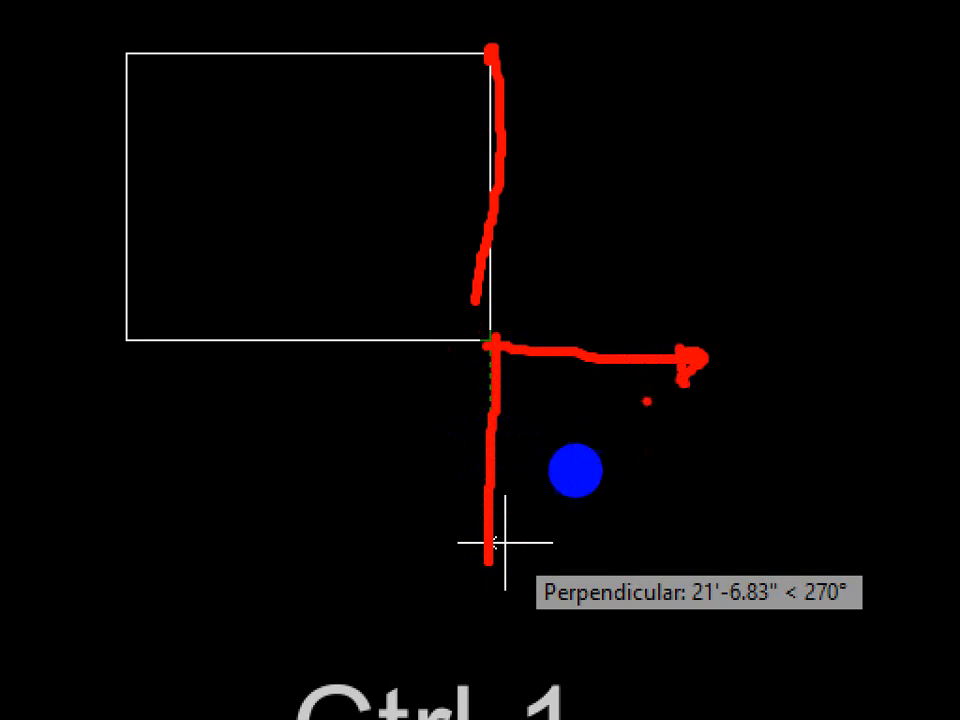
{"action": "key", "text": "Escape"}
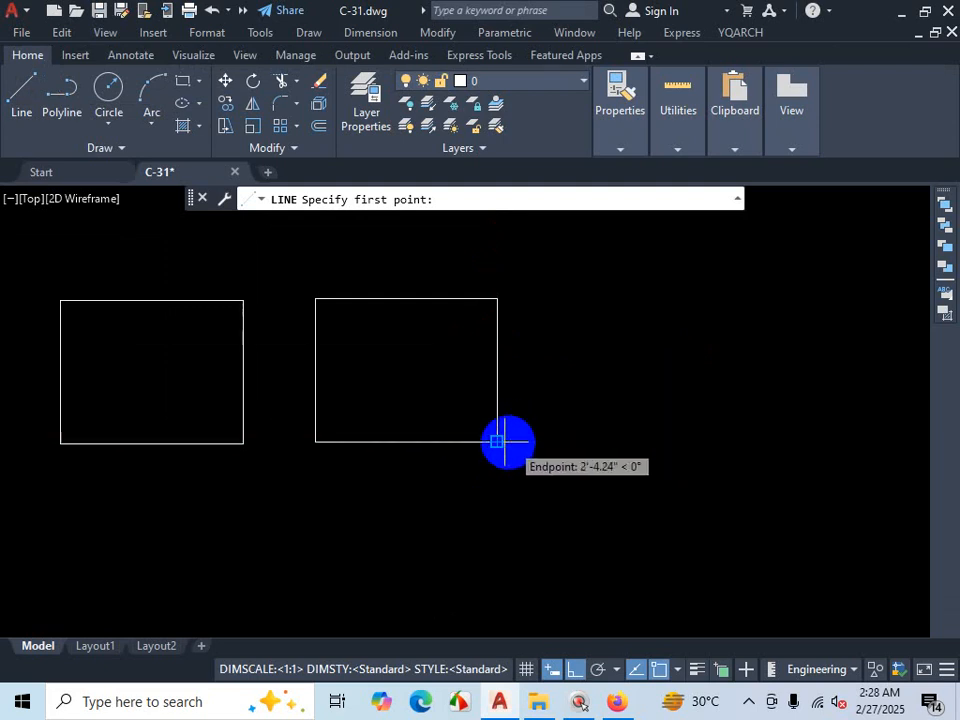
{"action": "left_click", "coordinate": [573, 680]}
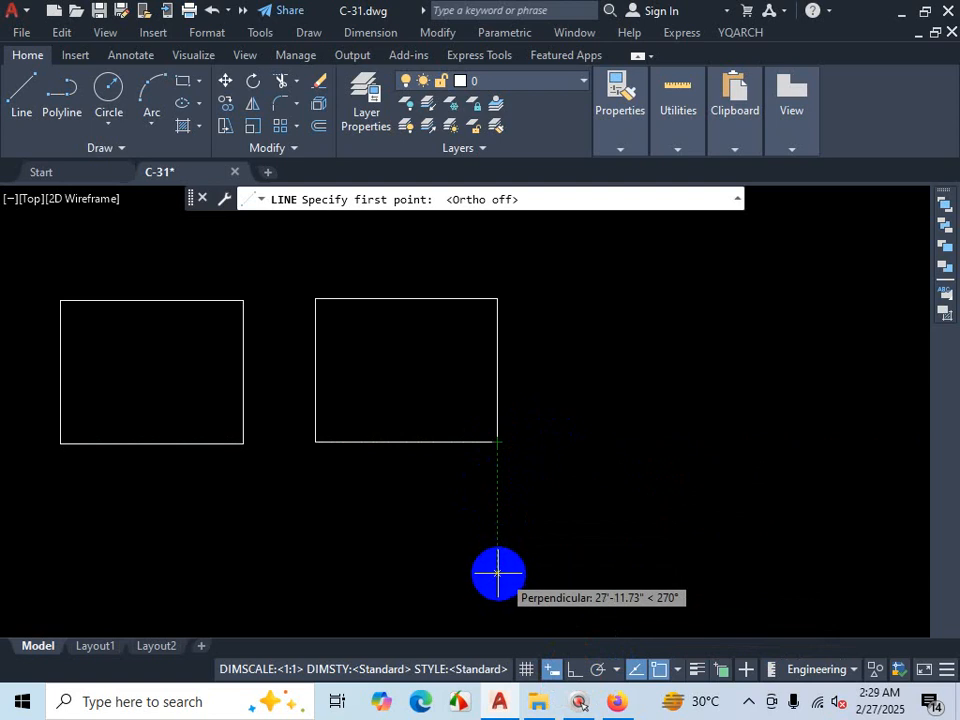
{"action": "key", "text": "Escape"}
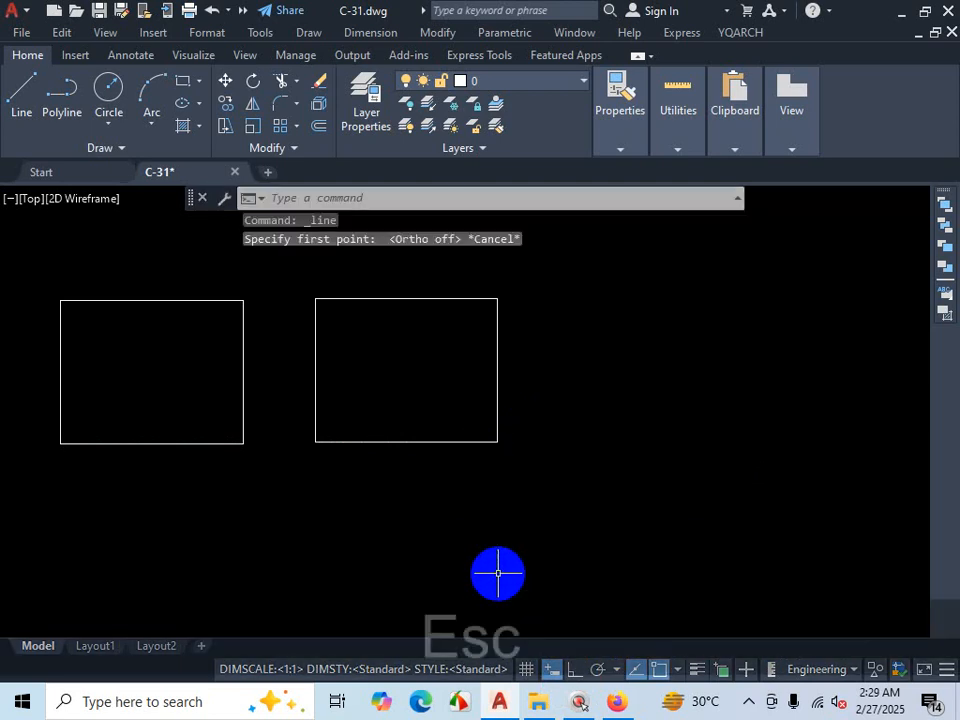
Step: Draw a single slanted line in the empty area to the right of the second rectangle
{"action": "left_click", "coordinate": [18, 96]}
{"action": "left_click", "coordinate": [590, 488]}
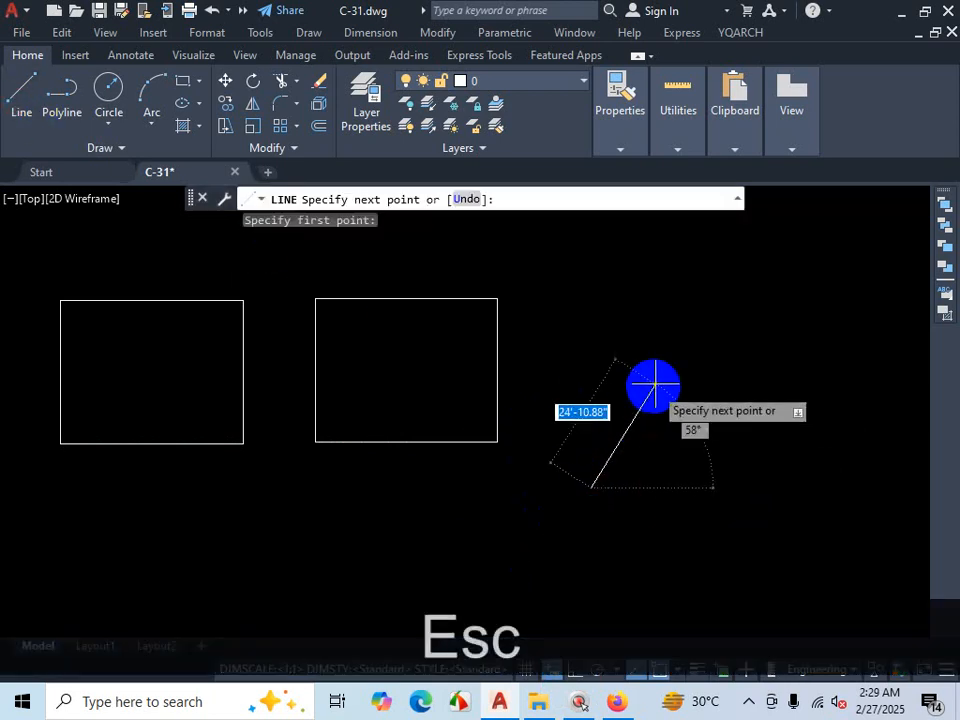
{"action": "left_click", "coordinate": [680, 373]}
{"action": "key", "text": "Escape"}
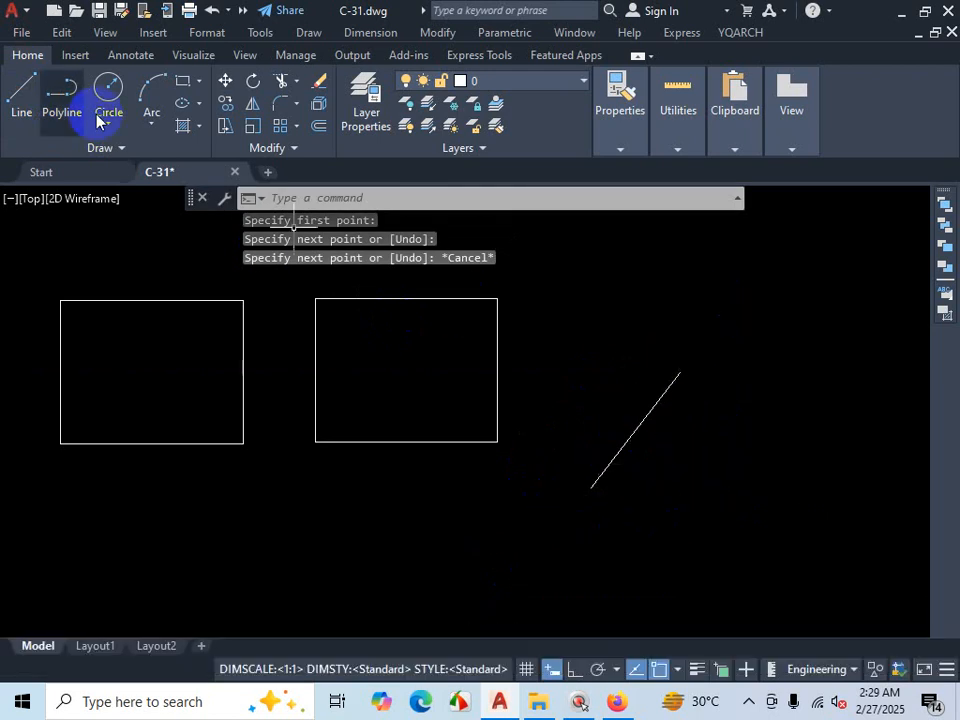
Step: Enable the Extension object snap, aim a line's start point along the slanted line's extension beyond its upper end, and cancel the line
{"action": "left_click", "coordinate": [19, 98]}
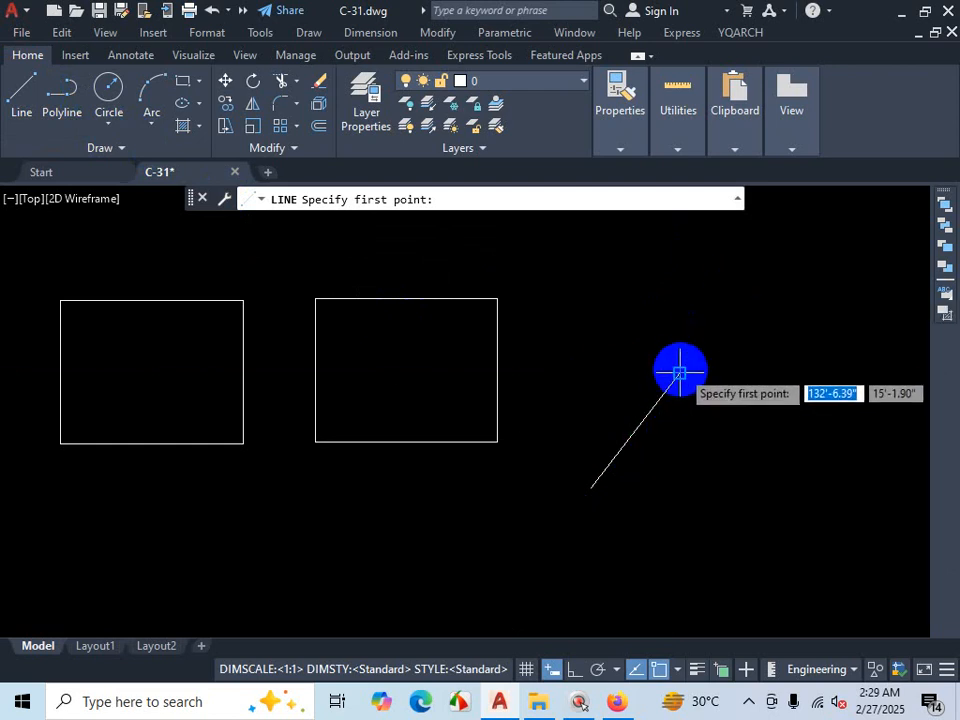
{"action": "left_click", "coordinate": [678, 677]}
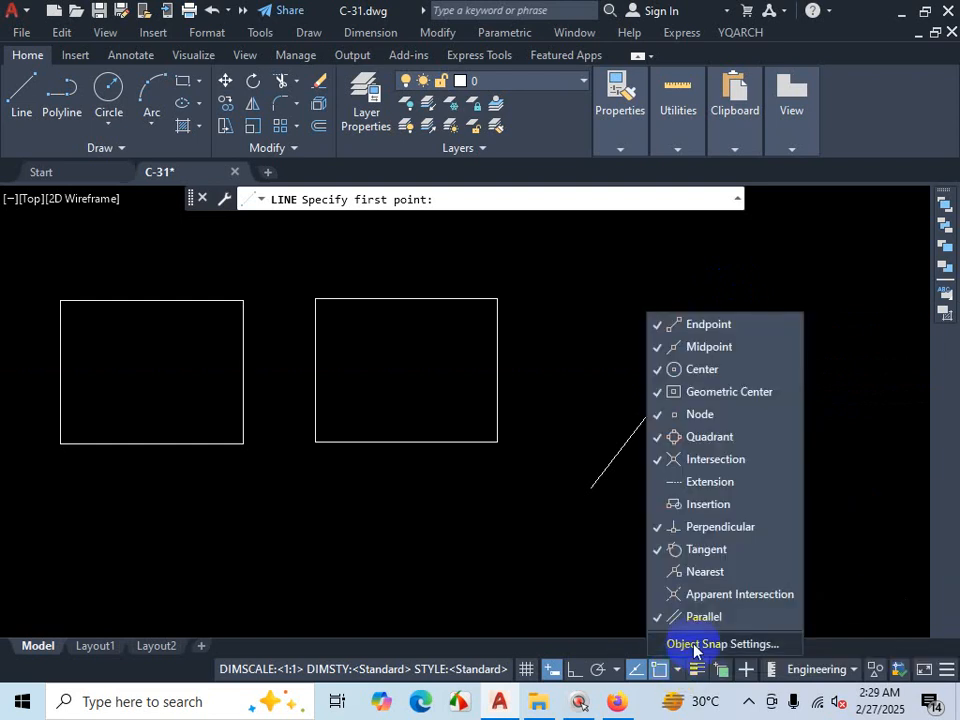
{"action": "left_click", "coordinate": [672, 482]}
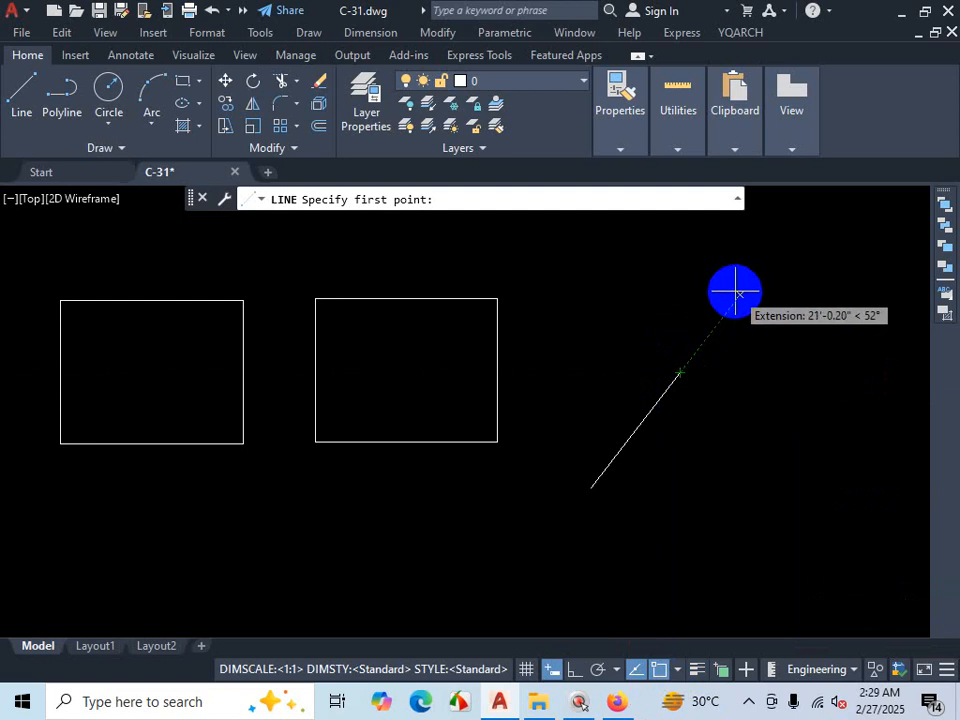
{"action": "key", "text": "ctrl+1"}
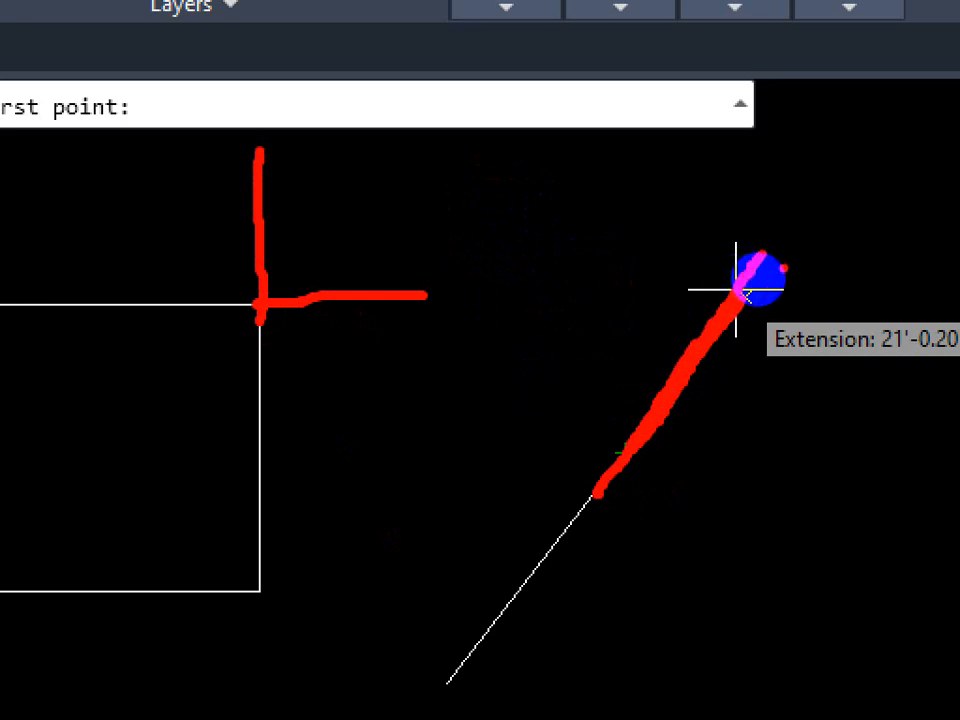
{"action": "key", "text": "Escape"}
{"action": "key", "text": "Escape"}
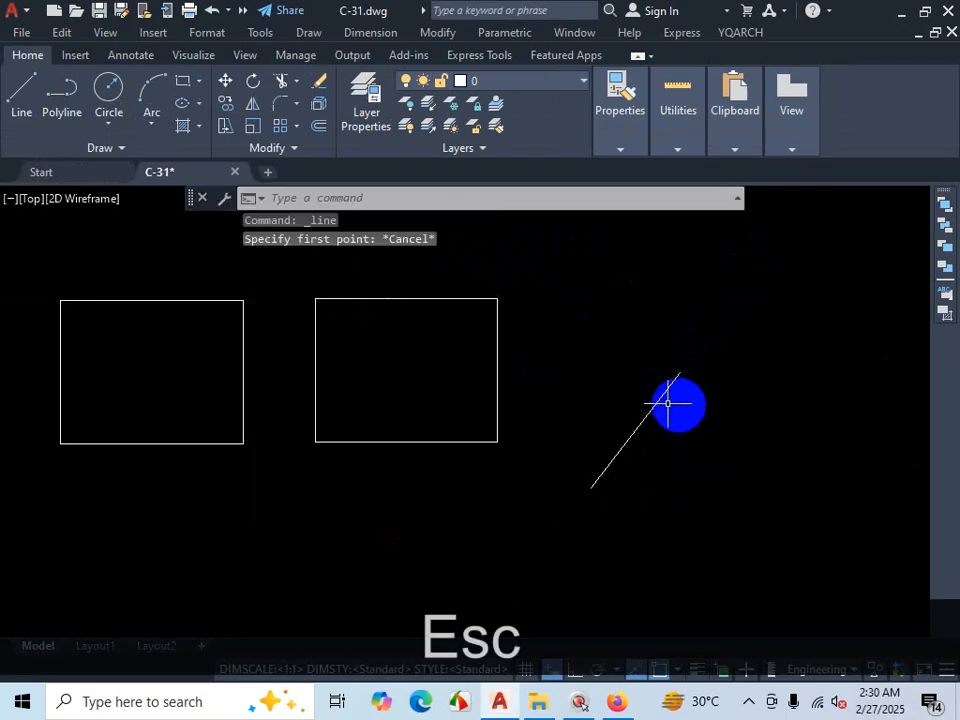
Step: Delete the slanted line beside the second rectangle
{"action": "left_click", "coordinate": [679, 428]}
{"action": "left_click", "coordinate": [660, 392]}
{"action": "left_click", "coordinate": [664, 443]}
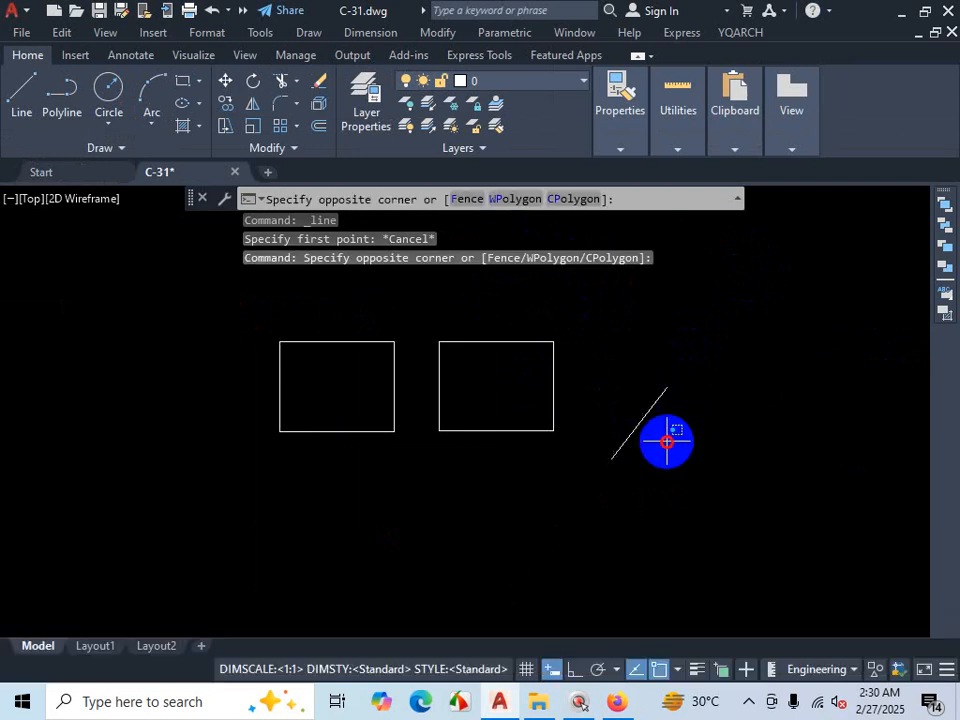
{"action": "left_click", "coordinate": [624, 377]}
{"action": "key", "text": "Delete"}
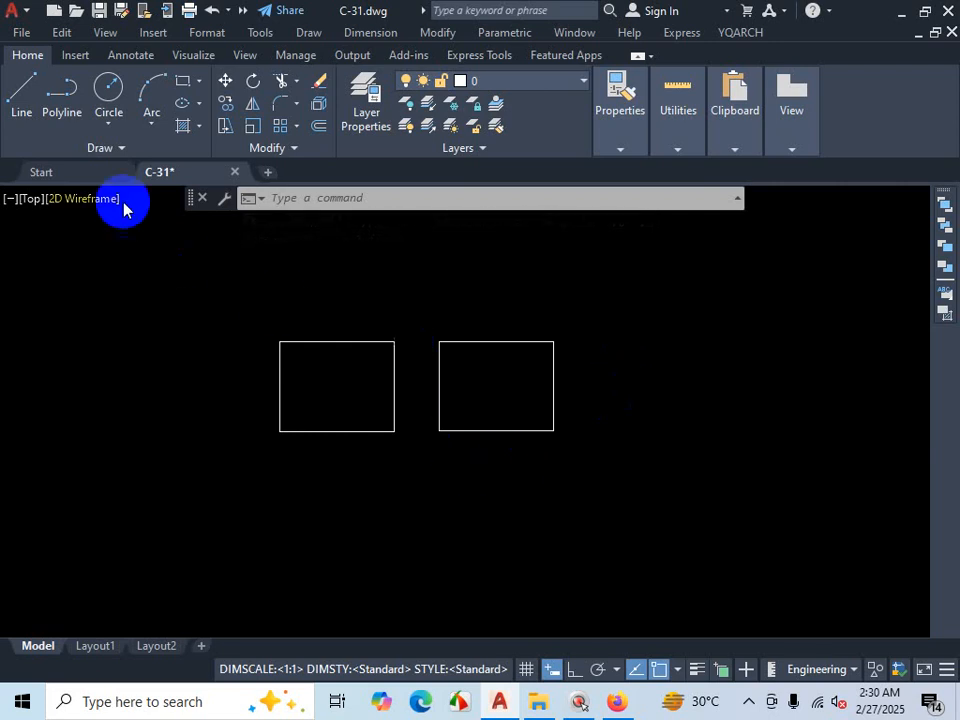
Step: Draw a 39' horizontal line with Ortho on, starting on the extension of the second rectangle's bottom edge to its right
{"action": "left_click", "coordinate": [28, 105]}
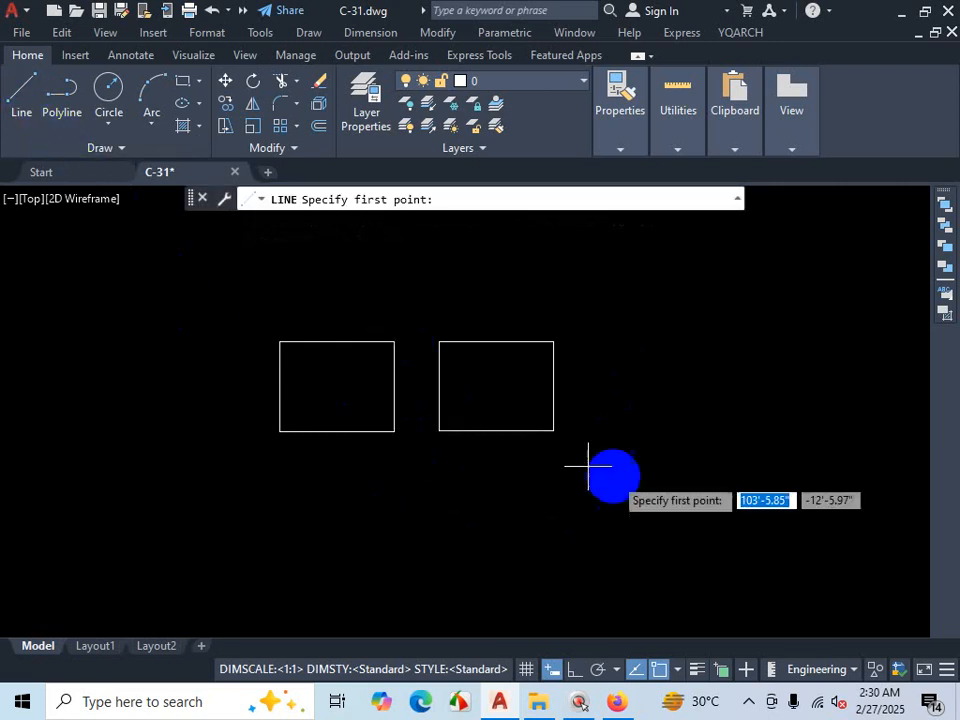
{"action": "scroll", "coordinate": [652, 420], "scroll_direction": "up", "scroll_amount": 2}
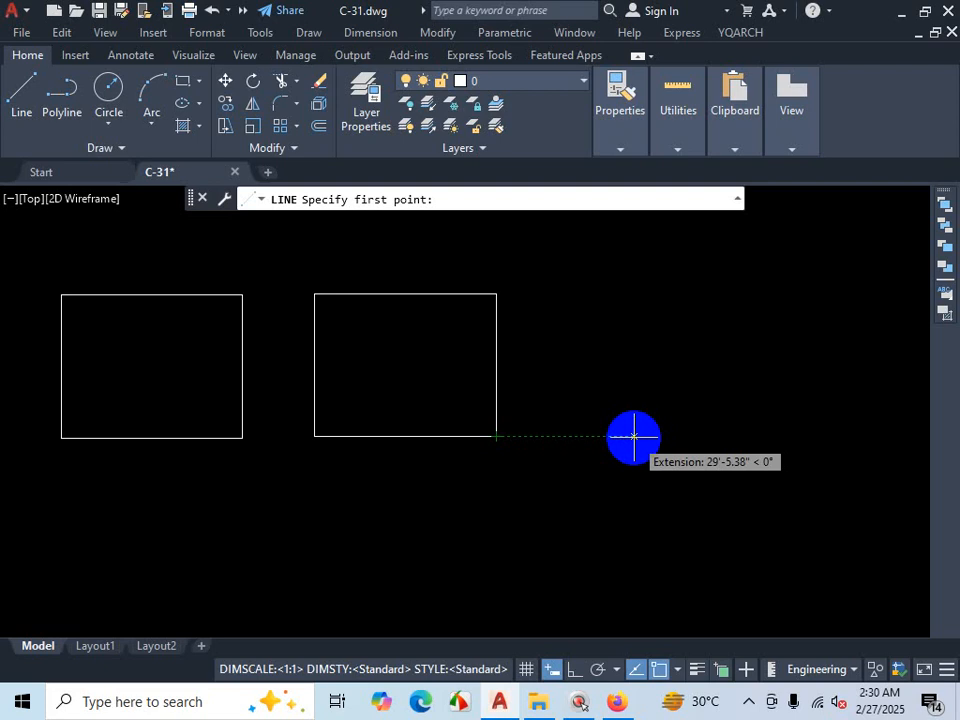
{"action": "left_click", "coordinate": [634, 436]}
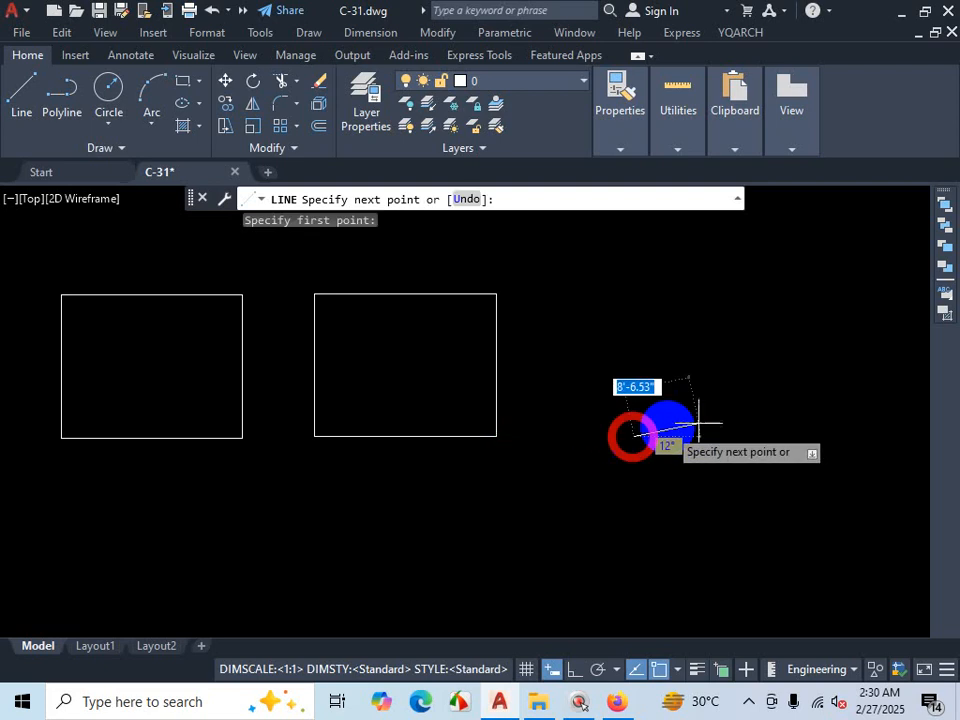
{"action": "left_click", "coordinate": [572, 669]}
{"action": "scroll", "coordinate": [453, 439], "scroll_direction": "down", "scroll_amount": 4}
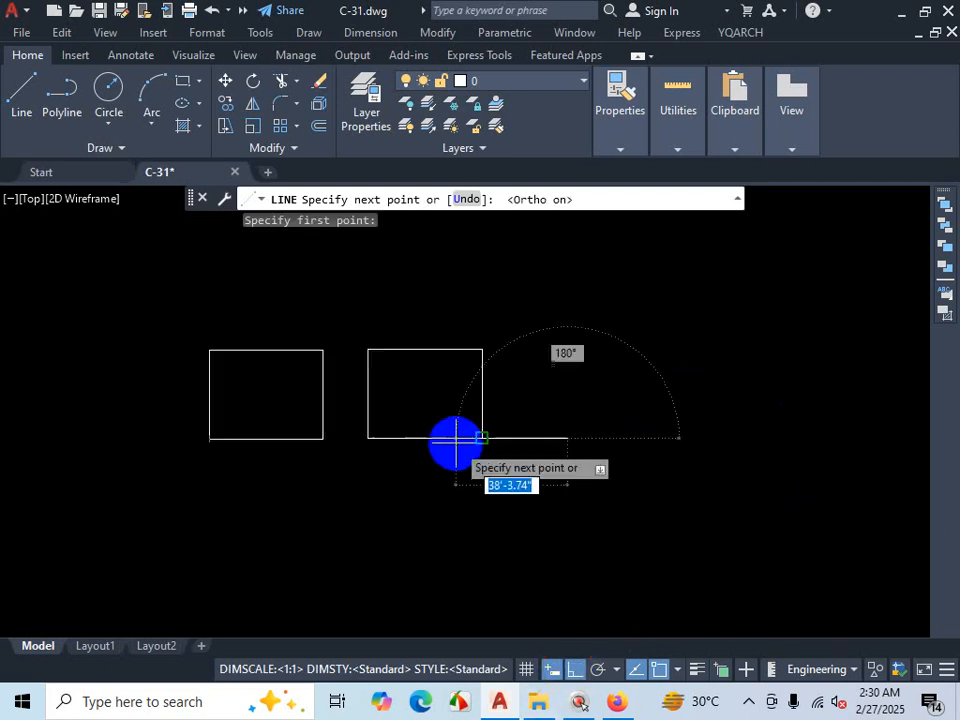
{"action": "type", "text": "39'"}
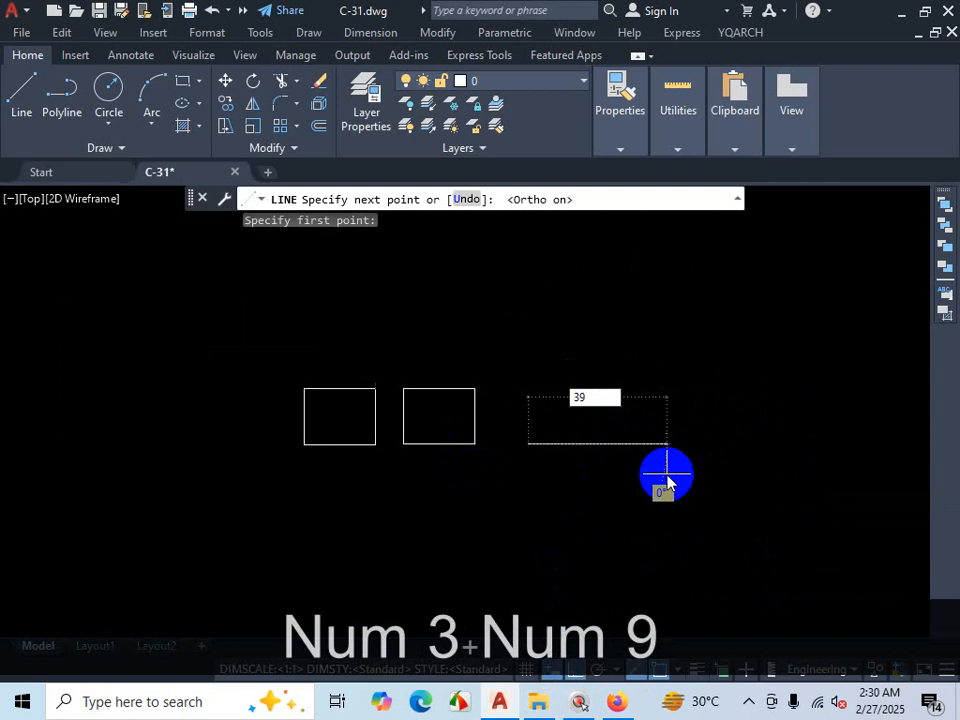
{"action": "key", "text": "Return"}
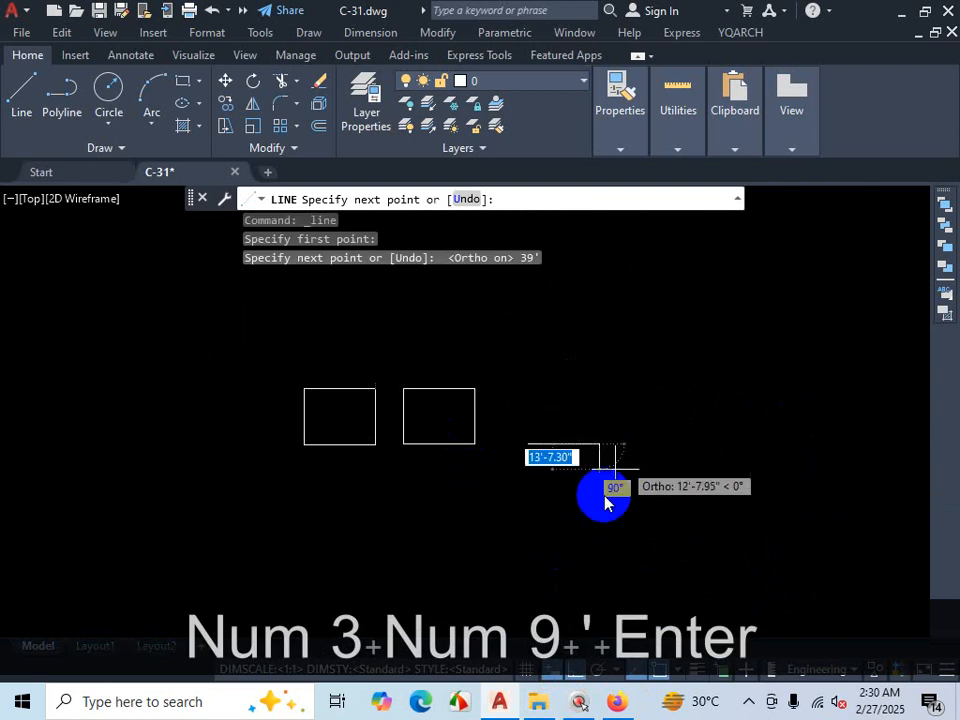
Step: Draw a 30' side upward, a top edge aligned above the start point, and a left side back to the start, completing the third rectangle
{"action": "scroll", "coordinate": [588, 400], "scroll_direction": "up", "scroll_amount": 4}
{"action": "type", "text": "30'"}
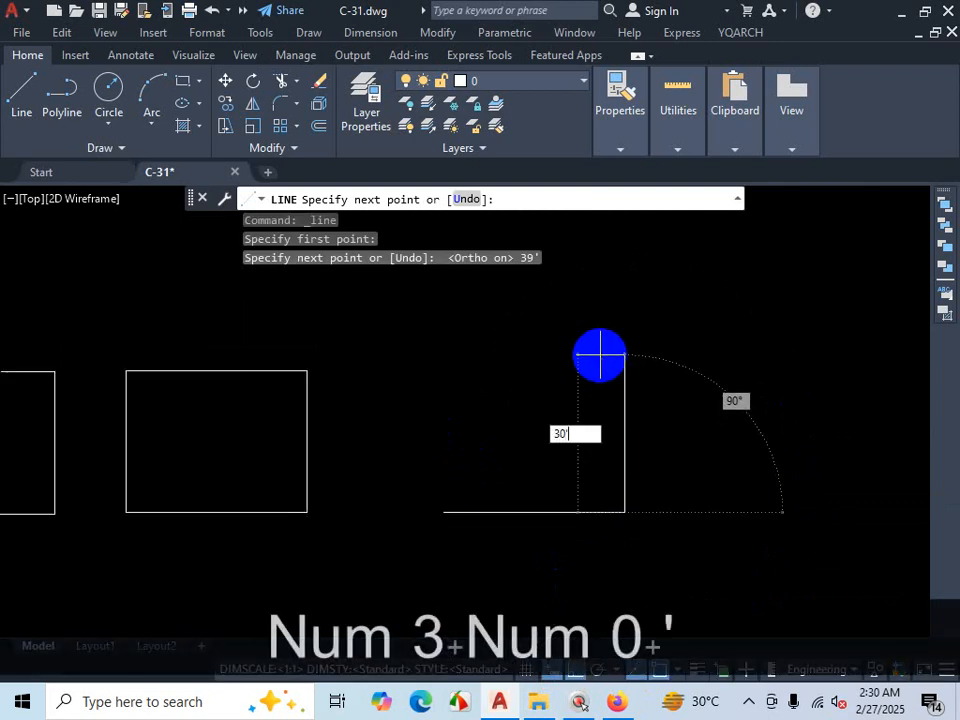
{"action": "key", "text": "Return"}
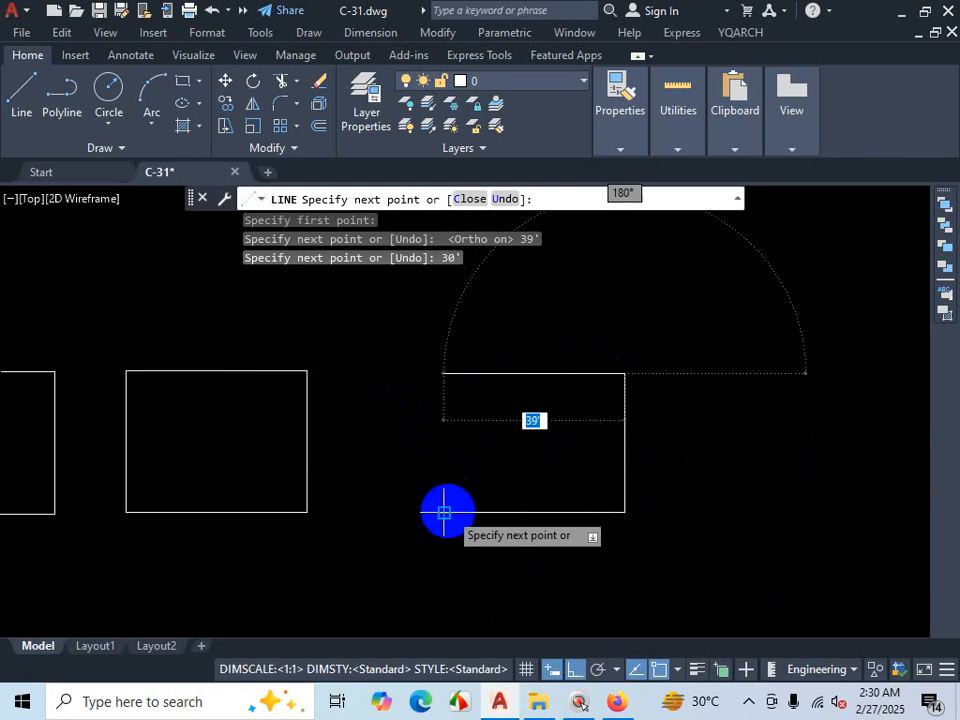
{"action": "left_click", "coordinate": [447, 456]}
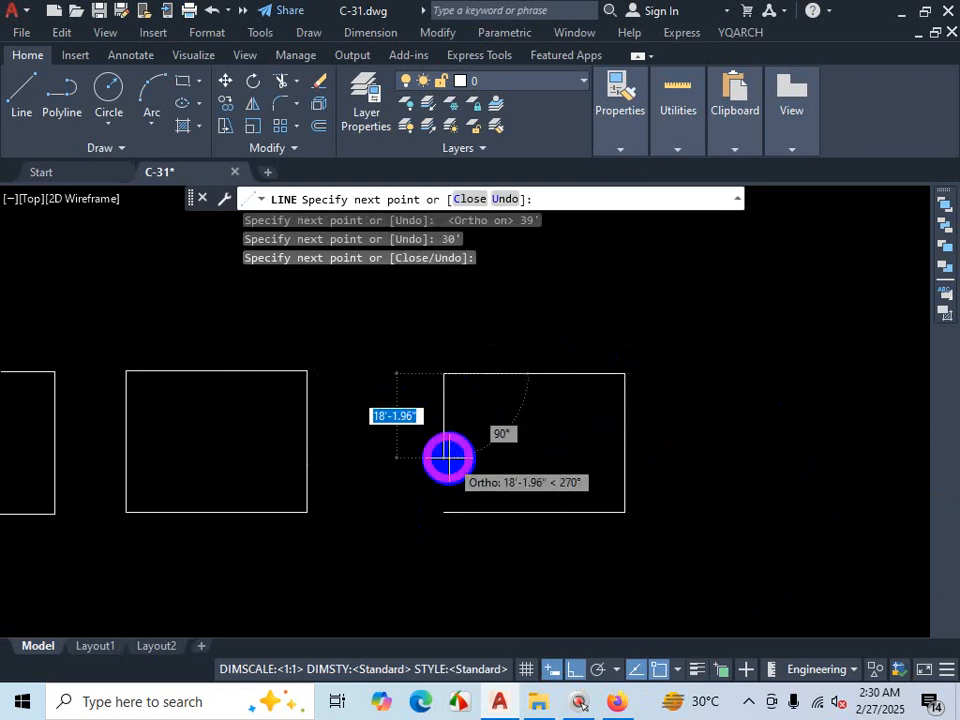
{"action": "left_click", "coordinate": [444, 513]}
{"action": "key", "text": "Escape"}
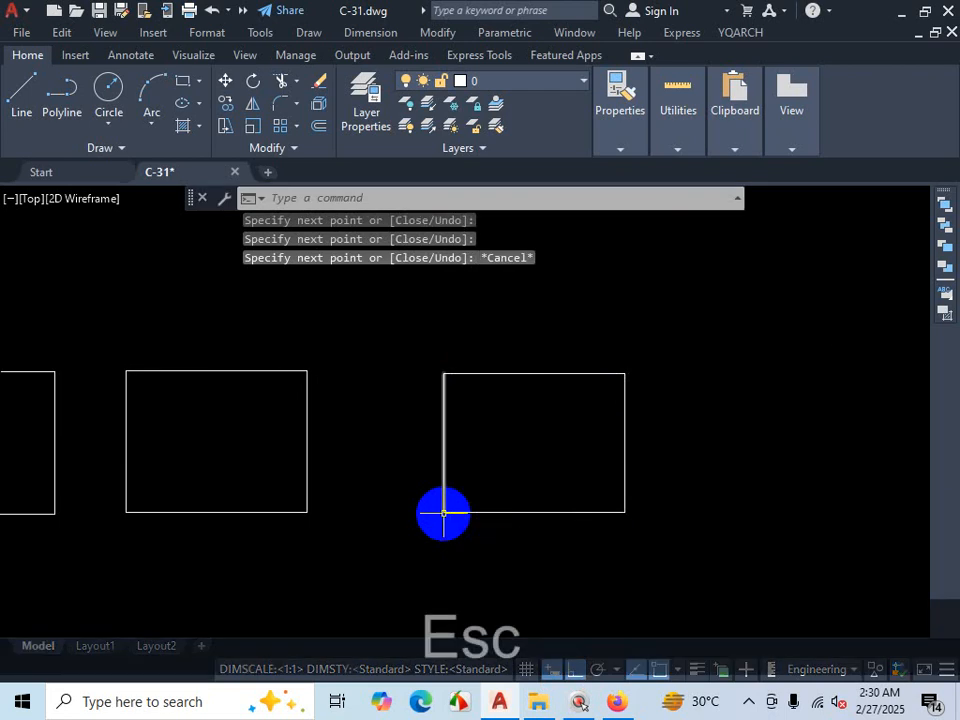
{"action": "left_click", "coordinate": [645, 676]}
{"action": "mouse_move", "coordinate": [617, 701]}
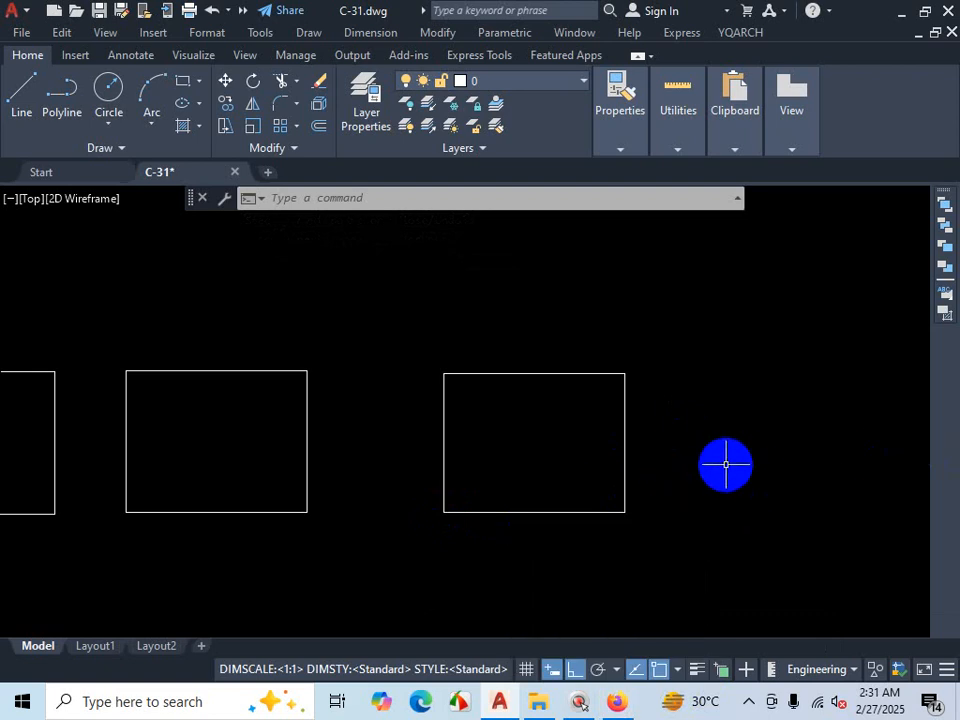
{"action": "scroll", "coordinate": [726, 464], "scroll_direction": "down", "scroll_amount": 4}
{"action": "scroll", "coordinate": [448, 445], "scroll_direction": "up", "scroll_amount": 4}
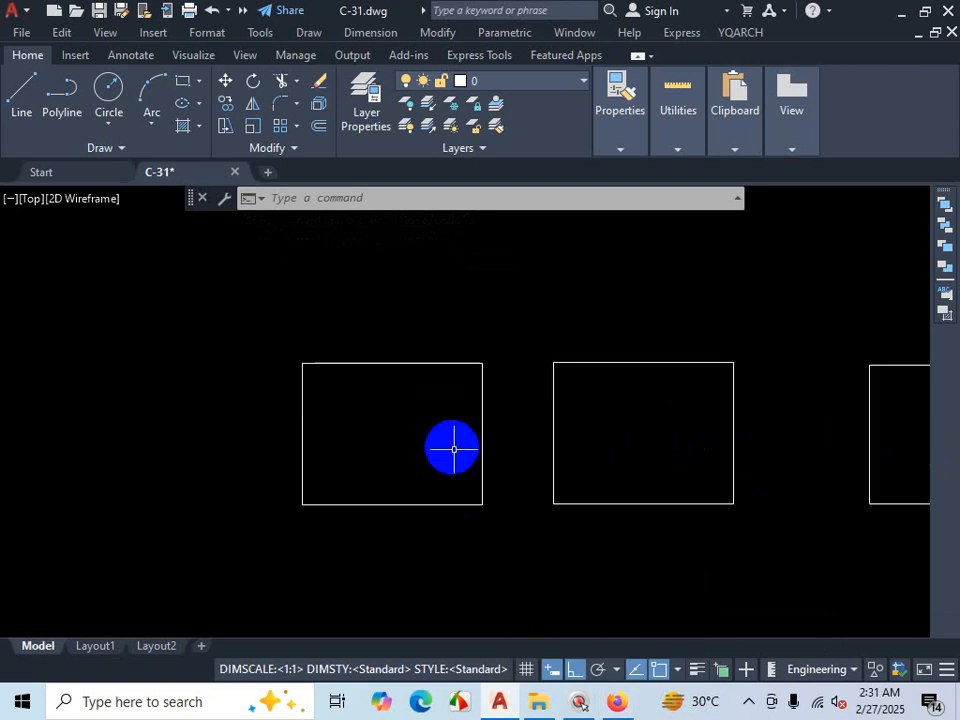
Step: Select the first rectangle's four sides one after another to inspect them as separate lines, and clear the selection
{"action": "left_click", "coordinate": [388, 494]}
{"action": "left_click", "coordinate": [336, 446]}
{"action": "left_click", "coordinate": [294, 422]}
{"action": "left_click", "coordinate": [383, 341]}
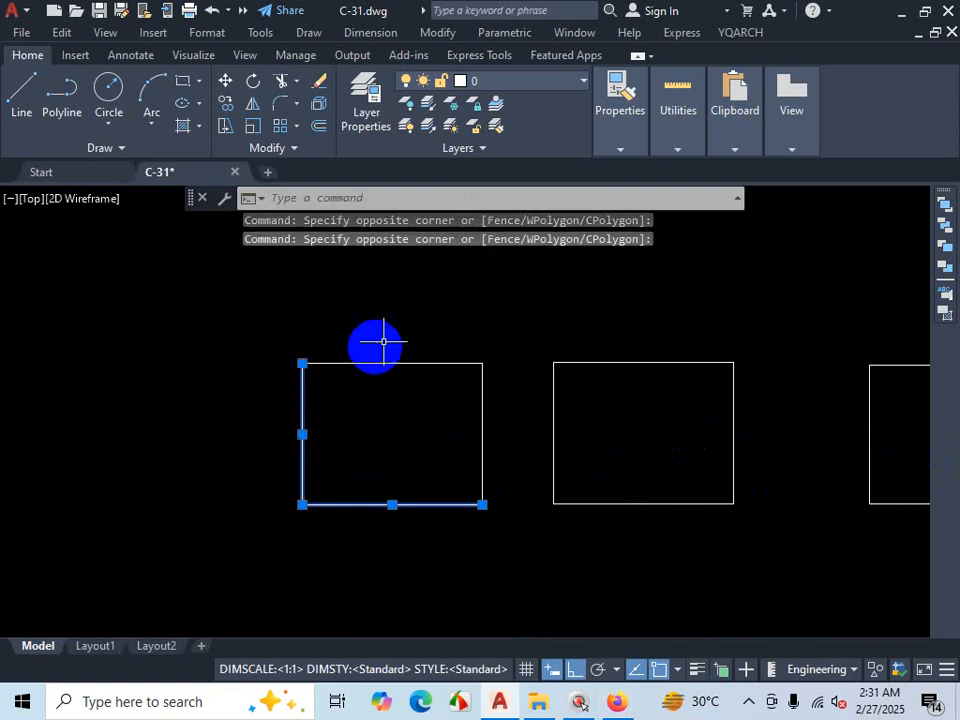
{"action": "left_click", "coordinate": [369, 343]}
{"action": "left_click", "coordinate": [334, 373]}
{"action": "left_click", "coordinate": [490, 398]}
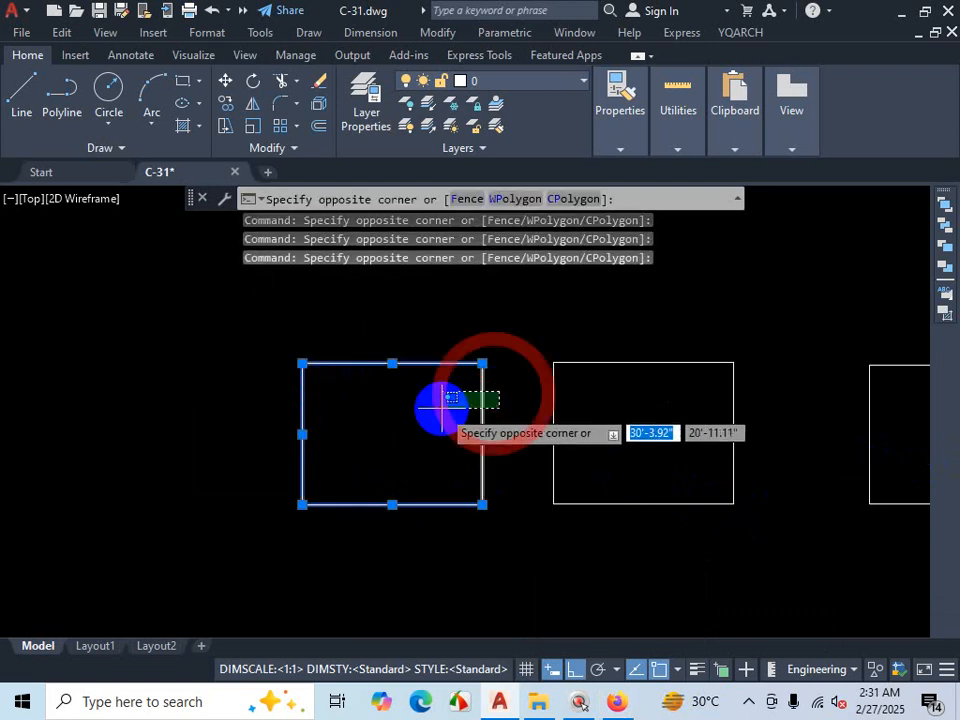
{"action": "left_click", "coordinate": [446, 409]}
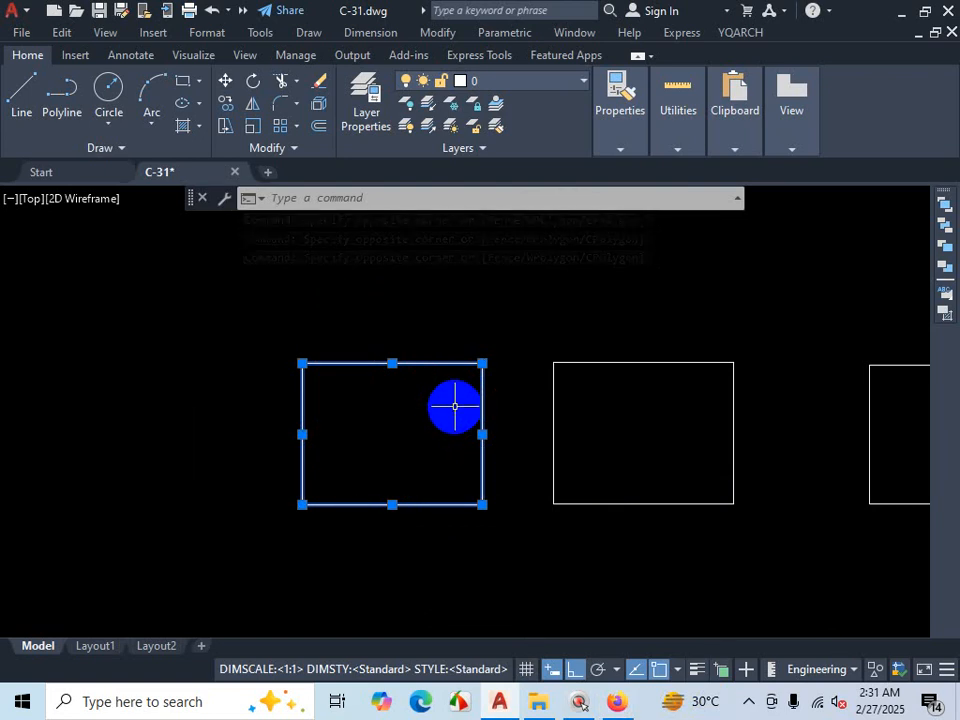
{"action": "key", "text": "Escape"}
Step: Select the first rectangle's bottom and top edges individually, and clear the selection
{"action": "left_click", "coordinate": [440, 477]}
{"action": "left_click", "coordinate": [414, 525]}
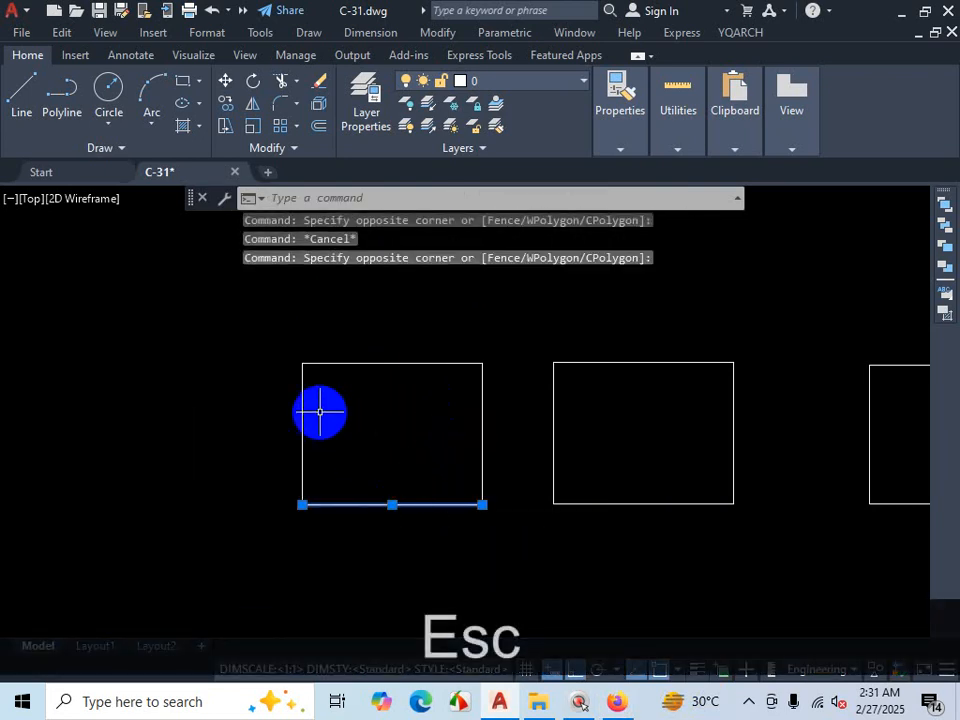
{"action": "key", "text": "Escape"}
{"action": "left_click", "coordinate": [374, 506]}
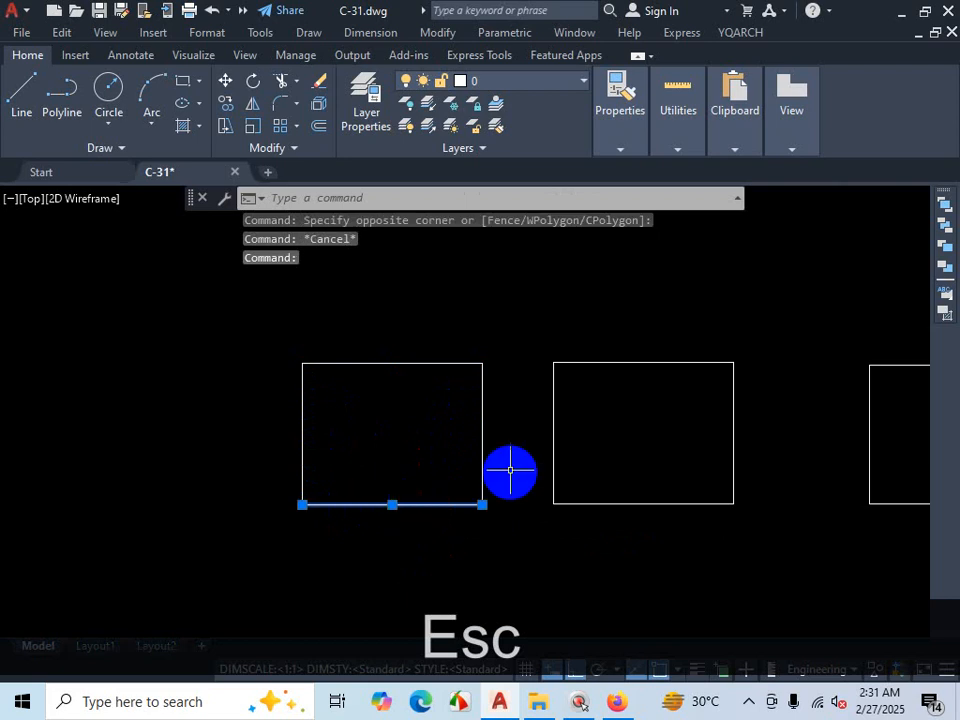
{"action": "key", "text": "Escape"}
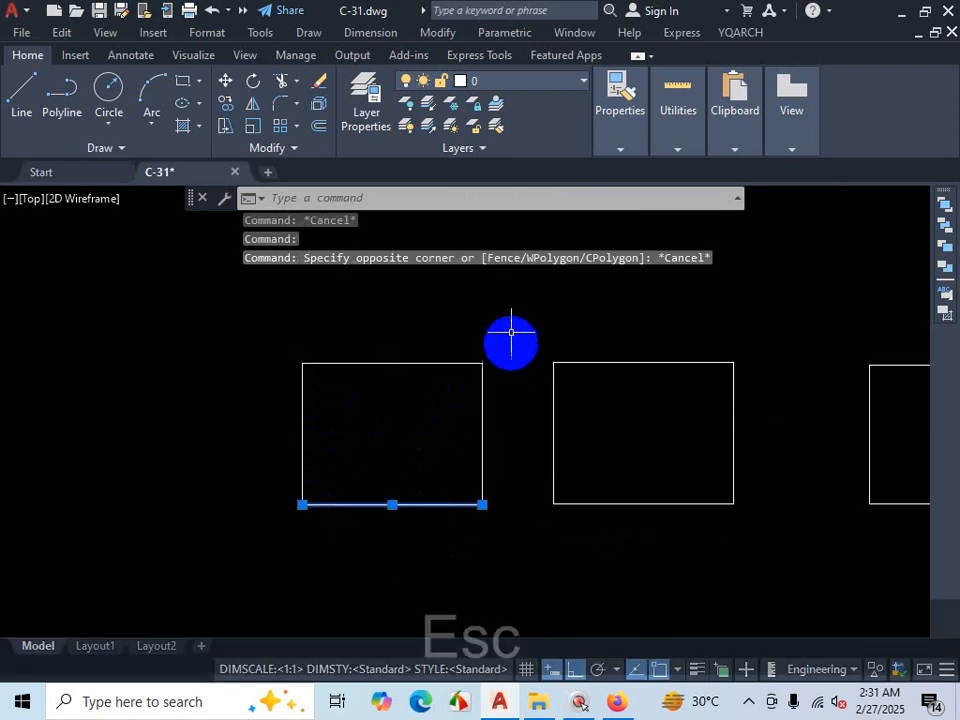
{"action": "left_click", "coordinate": [511, 326]}
{"action": "key", "text": "Escape"}
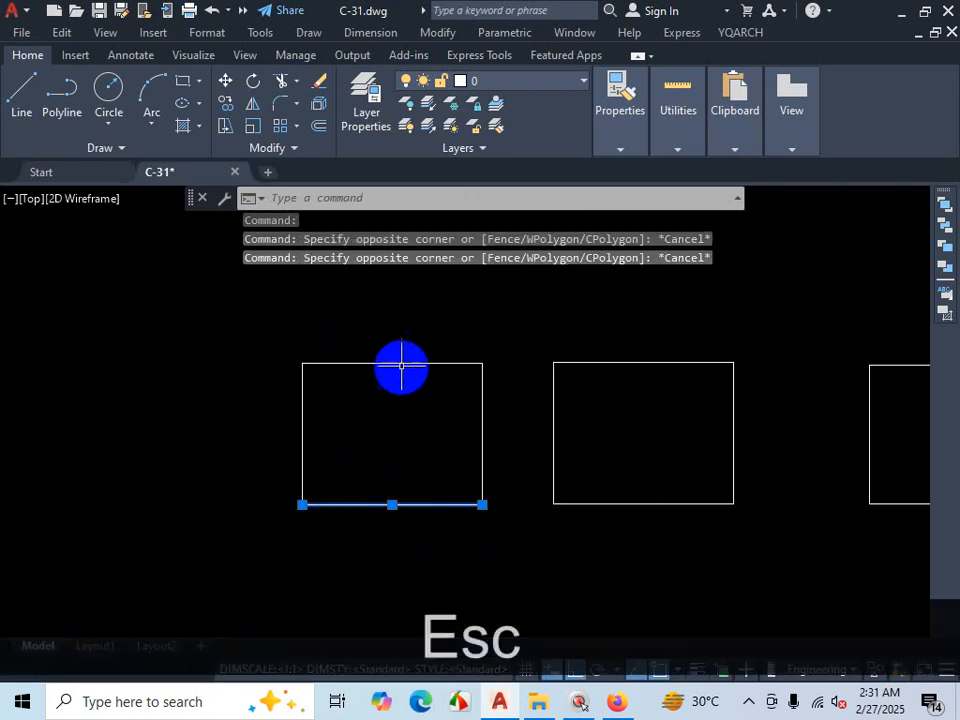
{"action": "left_click", "coordinate": [401, 365]}
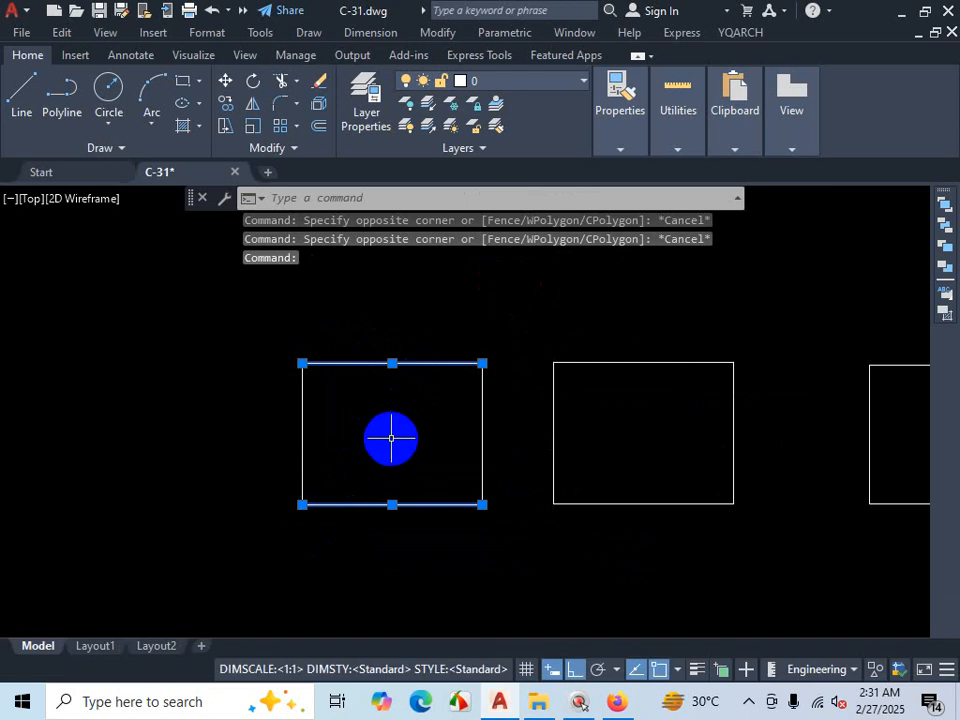
{"action": "key", "text": "Escape"}
Step: Select the third rectangle's right side, clear it, and select the middle rectangle's right side to examine its connected polyline segments
{"action": "scroll", "coordinate": [392, 437], "scroll_direction": "down", "scroll_amount": 2}
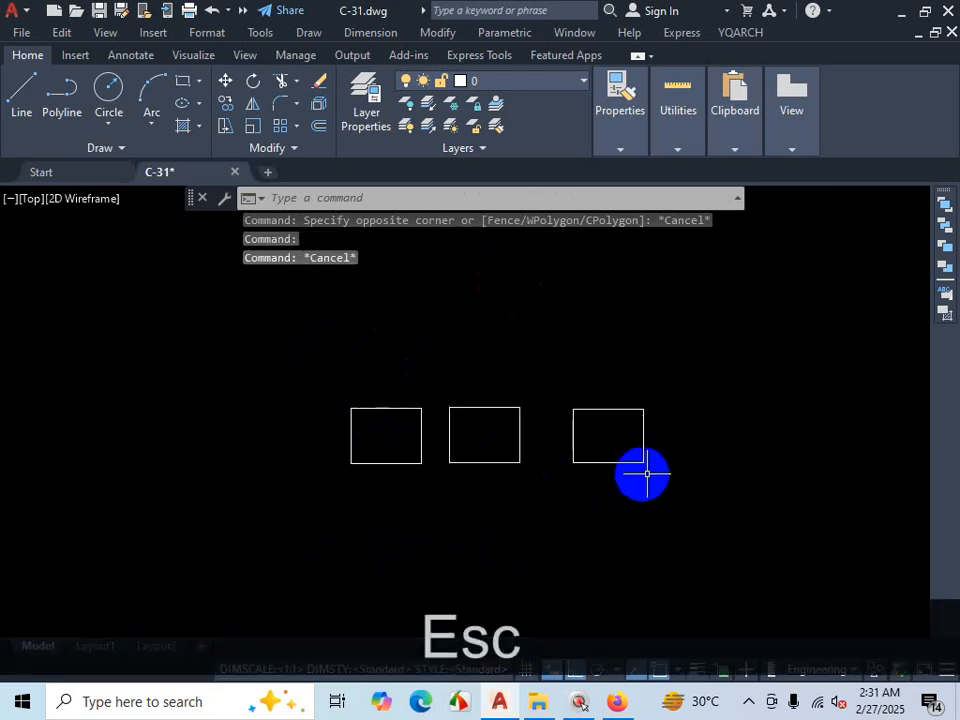
{"action": "scroll", "coordinate": [645, 437], "scroll_direction": "up", "scroll_amount": 2}
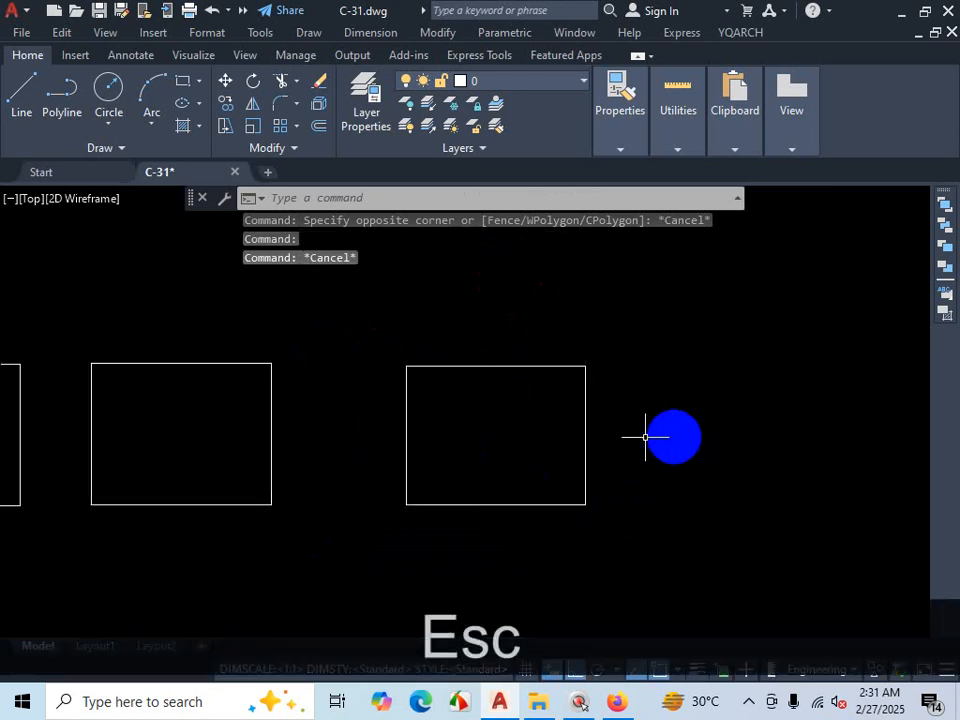
{"action": "left_click", "coordinate": [586, 414]}
{"action": "key", "text": "Escape"}
{"action": "left_click", "coordinate": [271, 431]}
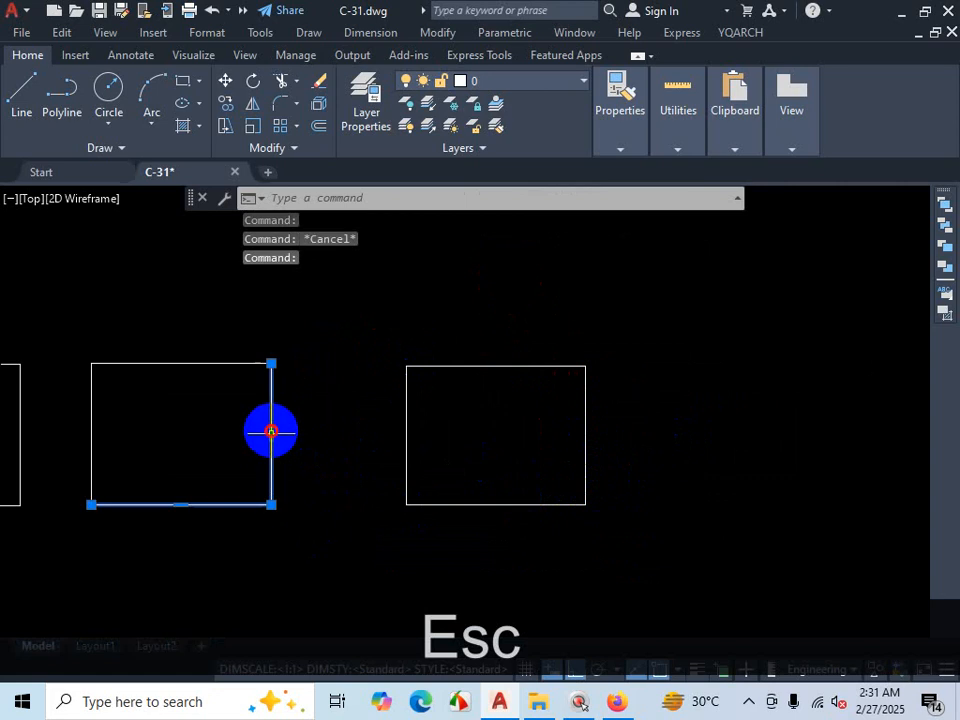
{"action": "scroll", "coordinate": [591, 497], "scroll_direction": "down", "scroll_amount": 4}
{"action": "scroll", "coordinate": [386, 503], "scroll_direction": "up", "scroll_amount": 4}
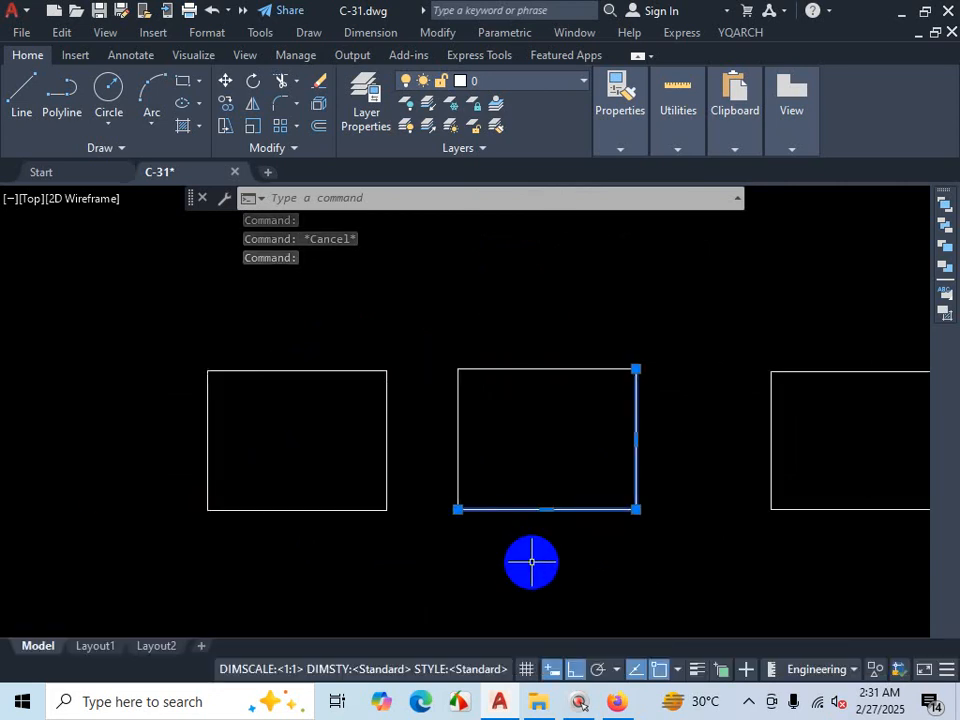
{"action": "key", "text": "ctrl+1"}
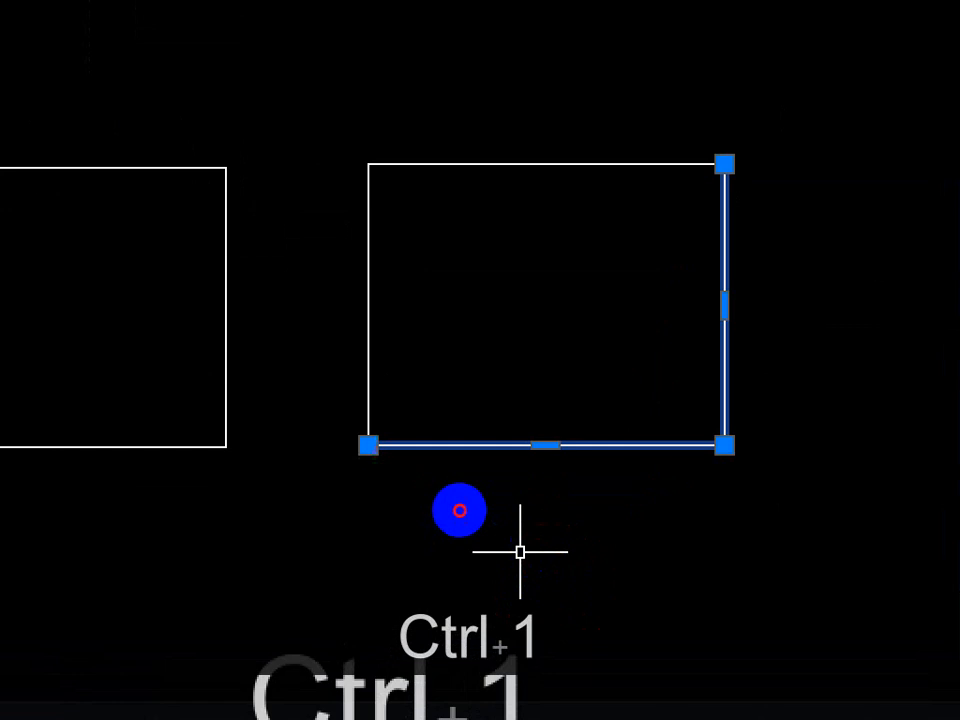
{"action": "mouse_move", "coordinate": [459, 510]}
{"action": "left_mouse_down"}
{"action": "mouse_move", "coordinate": [638, 514]}
{"action": "mouse_move", "coordinate": [643, 383]}
{"action": "mouse_move", "coordinate": [452, 369]}
{"action": "mouse_move", "coordinate": [472, 512]}
{"action": "left_mouse_up"}
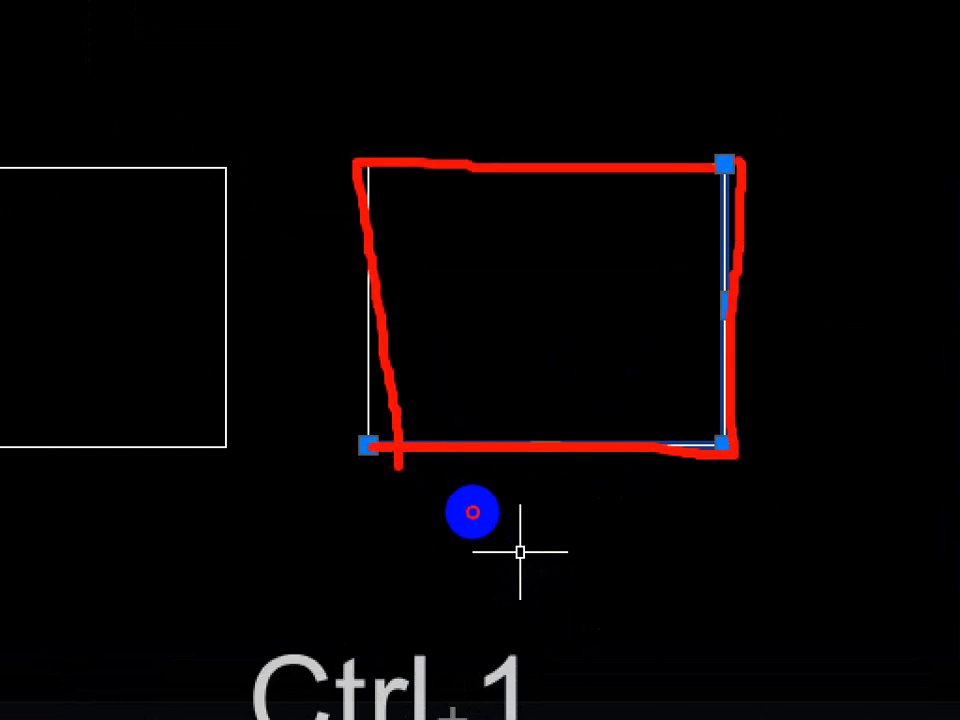
{"action": "key", "text": "Escape"}
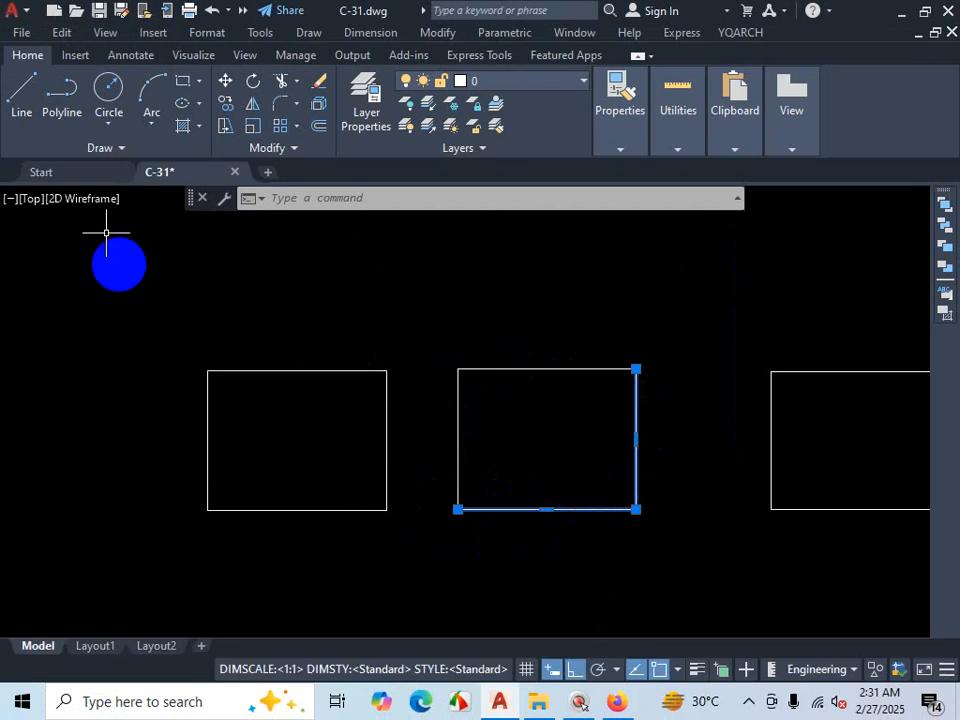
Step: Draw a seven-segment right-angled polyline around and beside the third rectangle, and select it to examine it as one connected object
{"action": "left_click", "coordinate": [62, 100]}
{"action": "scroll", "coordinate": [220, 415], "scroll_direction": "down", "scroll_amount": 5}
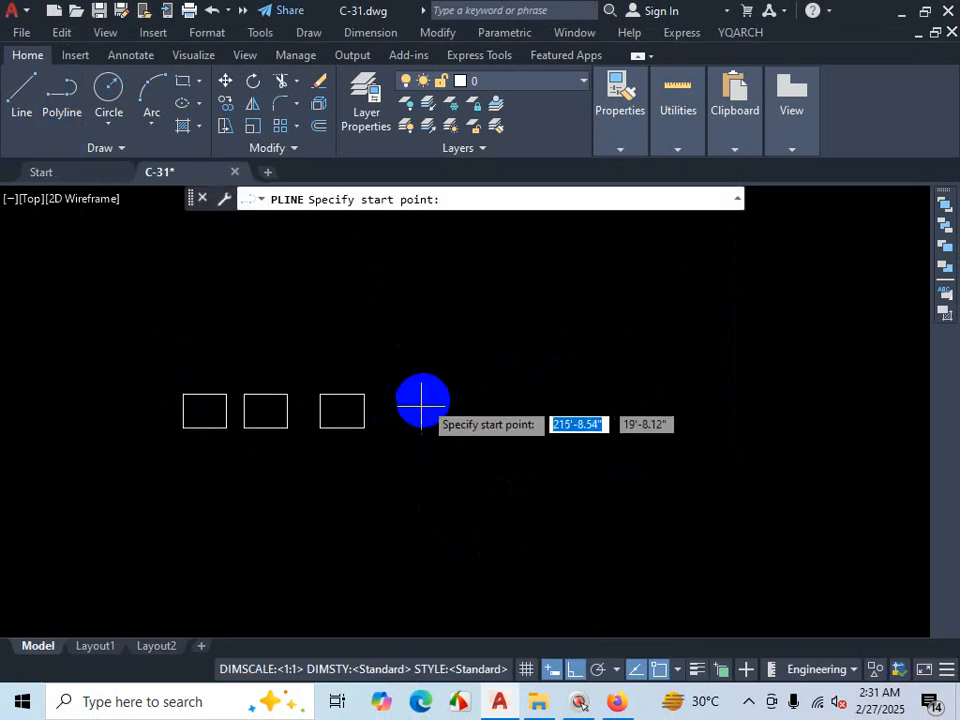
{"action": "left_click", "coordinate": [418, 435]}
{"action": "left_click", "coordinate": [418, 321]}
{"action": "left_click", "coordinate": [554, 321]}
{"action": "left_click", "coordinate": [554, 508]}
{"action": "left_click", "coordinate": [304, 528]}
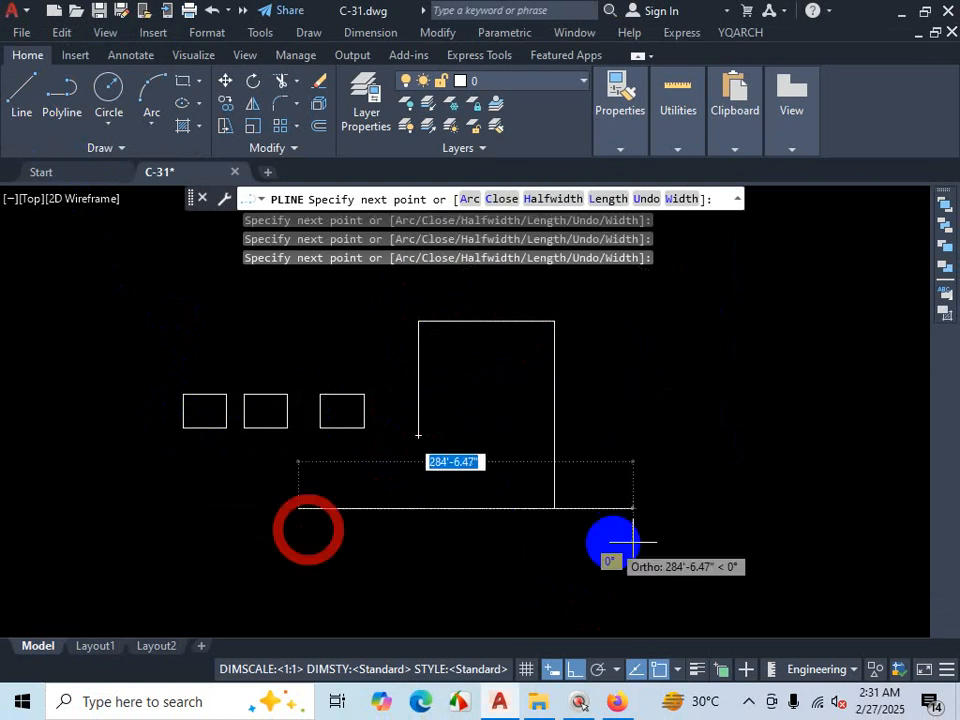
{"action": "left_click", "coordinate": [340, 300]}
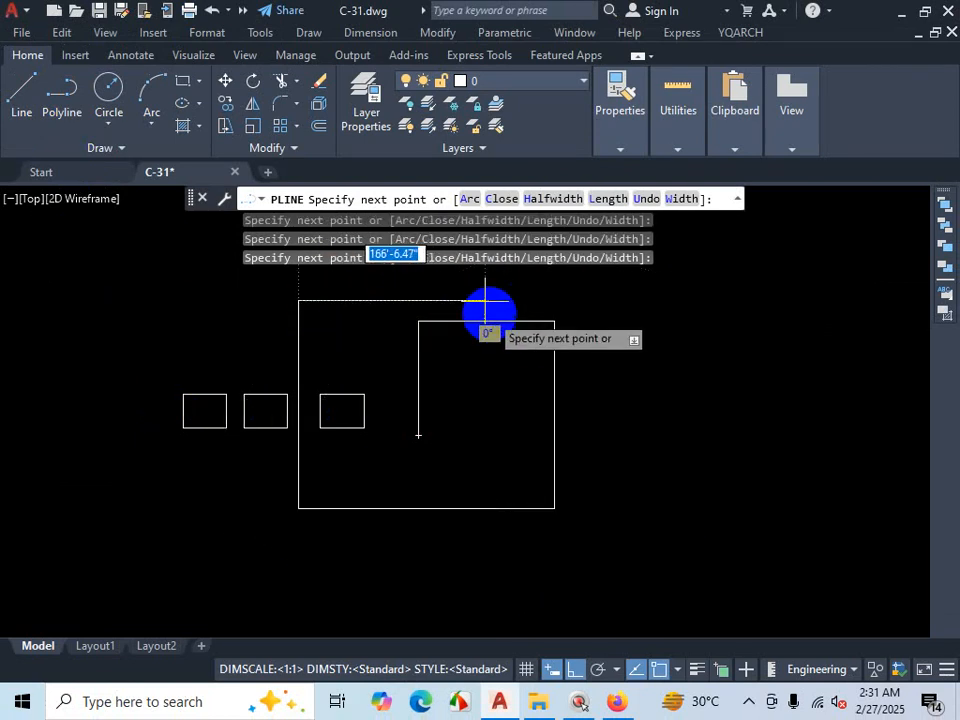
{"action": "left_click", "coordinate": [485, 300]}
{"action": "left_click", "coordinate": [505, 401]}
{"action": "key", "text": "Escape"}
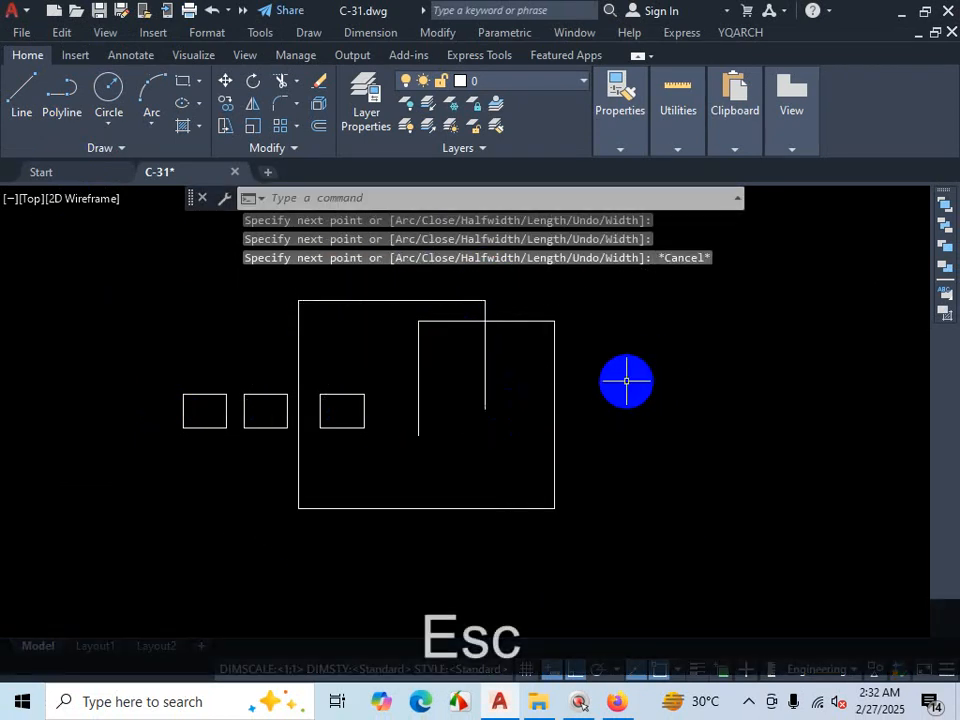
{"action": "left_click", "coordinate": [554, 370]}
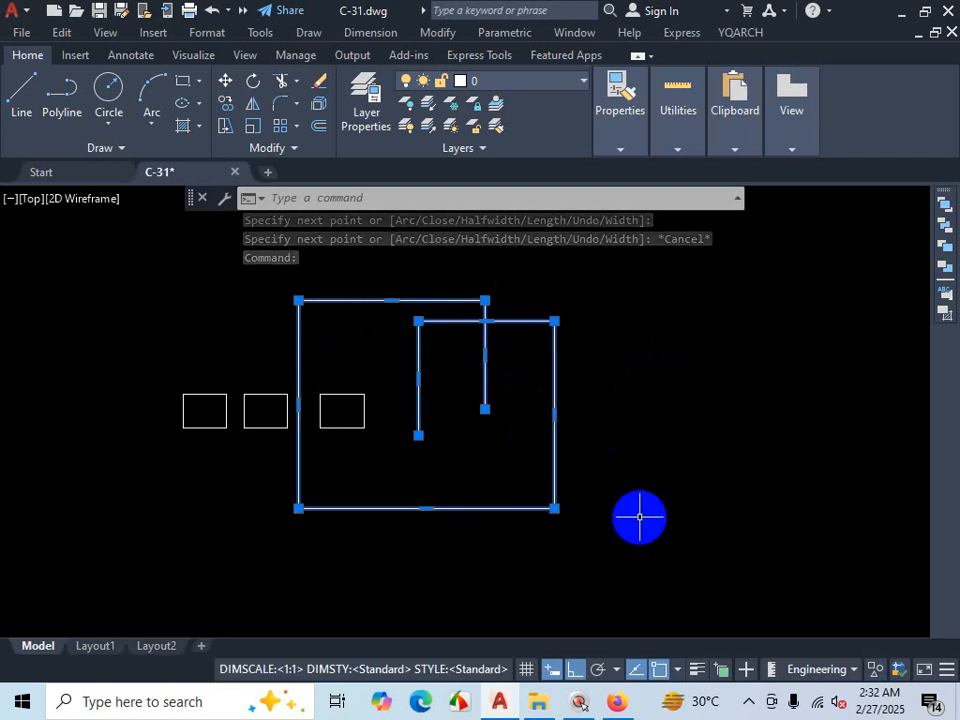
Step: Draw a chain of horizontal and vertical lines beside the large polyline, forming two overlapping rectangles
{"action": "left_click", "coordinate": [26, 96]}
{"action": "left_click", "coordinate": [617, 325]}
{"action": "left_click", "coordinate": [742, 325]}
{"action": "left_click", "coordinate": [742, 458]}
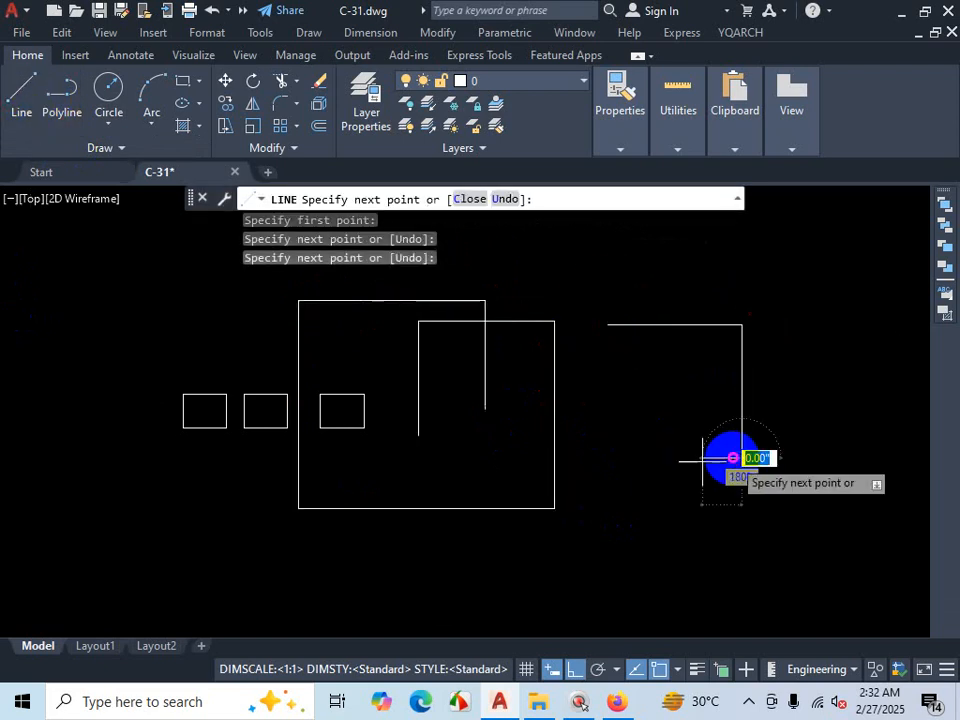
{"action": "left_click", "coordinate": [620, 458]}
{"action": "left_click", "coordinate": [592, 244]}
{"action": "left_click", "coordinate": [736, 244]}
{"action": "left_click", "coordinate": [735, 400]}
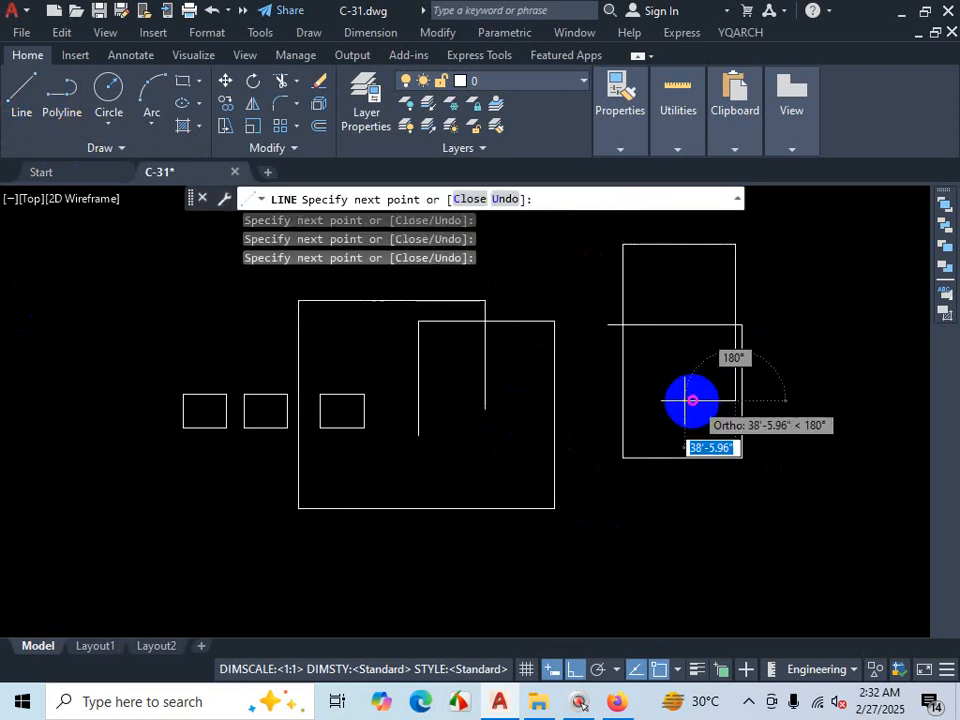
{"action": "left_click", "coordinate": [621, 398]}
{"action": "left_click", "coordinate": [644, 274]}
{"action": "key", "text": "Escape"}
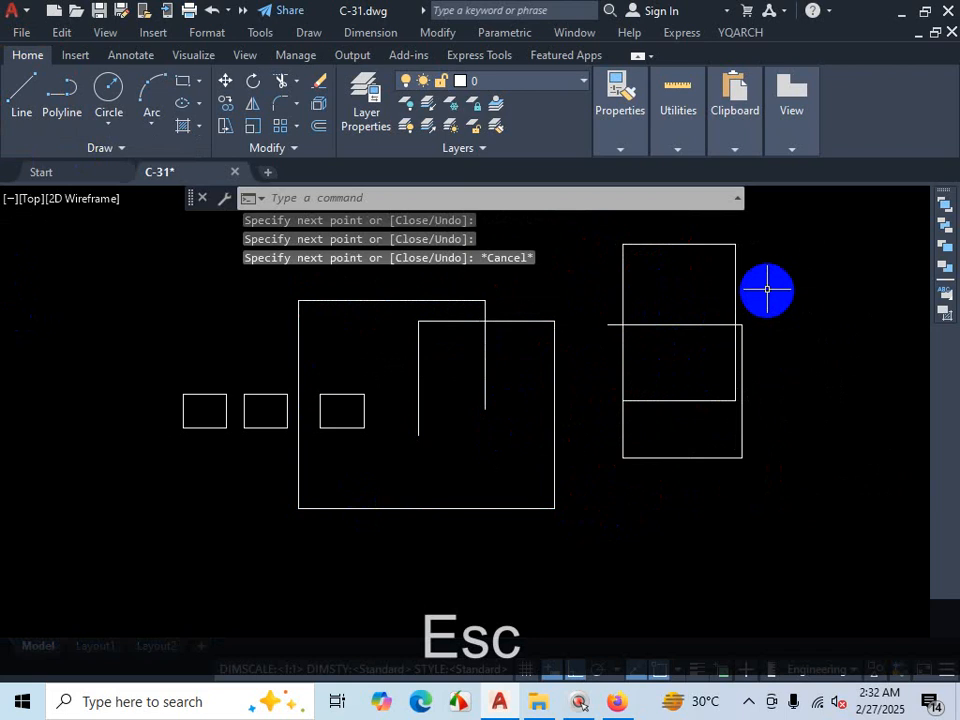
Step: Select three of the overlapping rectangles' lines with crossing windows to examine them as separate objects, and clear the selection
{"action": "left_click", "coordinate": [768, 287]}
{"action": "left_click", "coordinate": [706, 284]}
{"action": "left_click", "coordinate": [707, 304]}
{"action": "left_click", "coordinate": [686, 350]}
{"action": "left_click", "coordinate": [675, 387]}
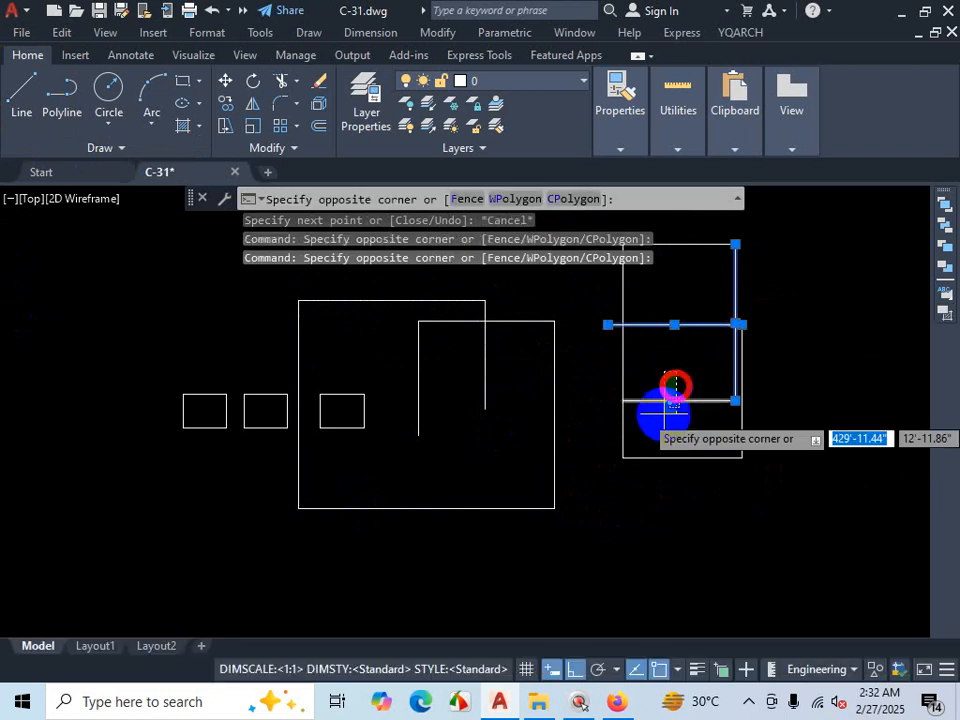
{"action": "left_click", "coordinate": [664, 416]}
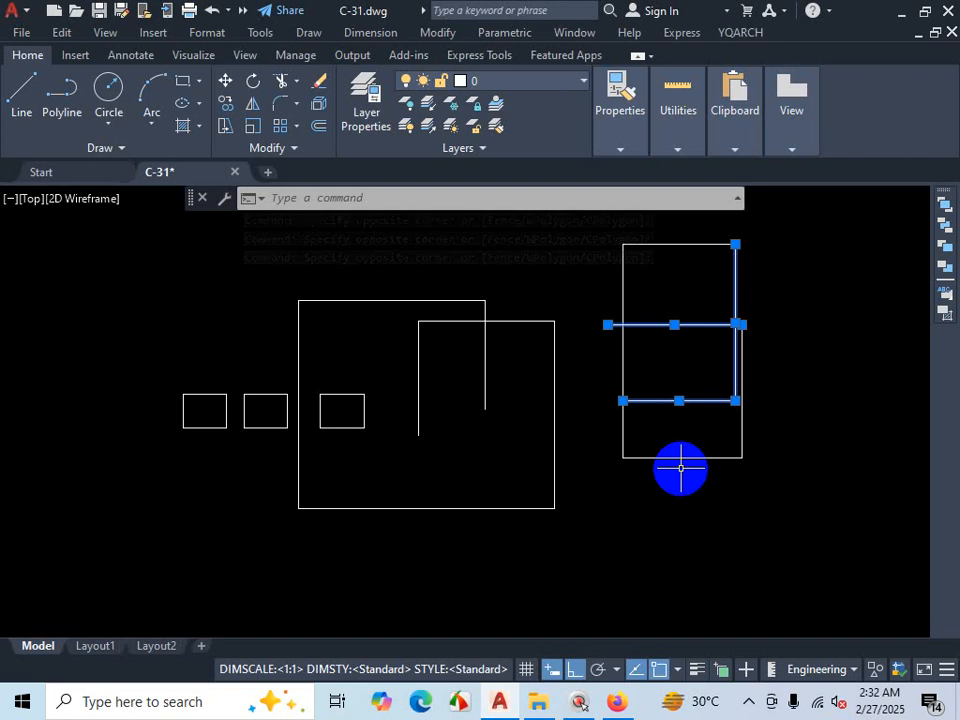
{"action": "key", "text": "Escape"}
Step: Delete the large connected polyline around the third rectangle
{"action": "left_click", "coordinate": [529, 321]}
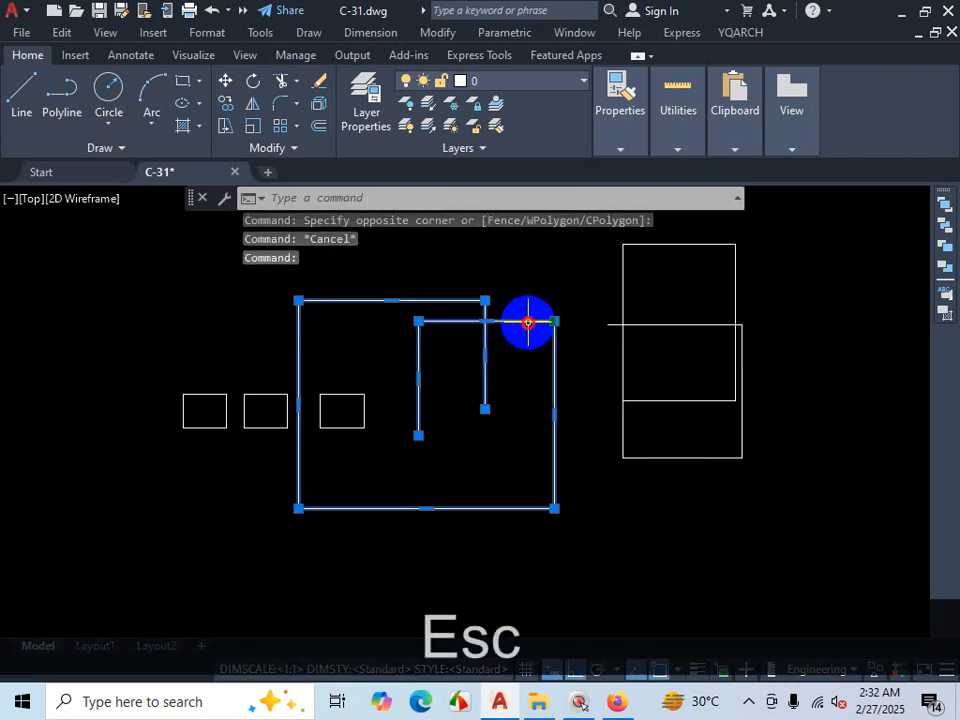
{"action": "key", "text": "Delete"}
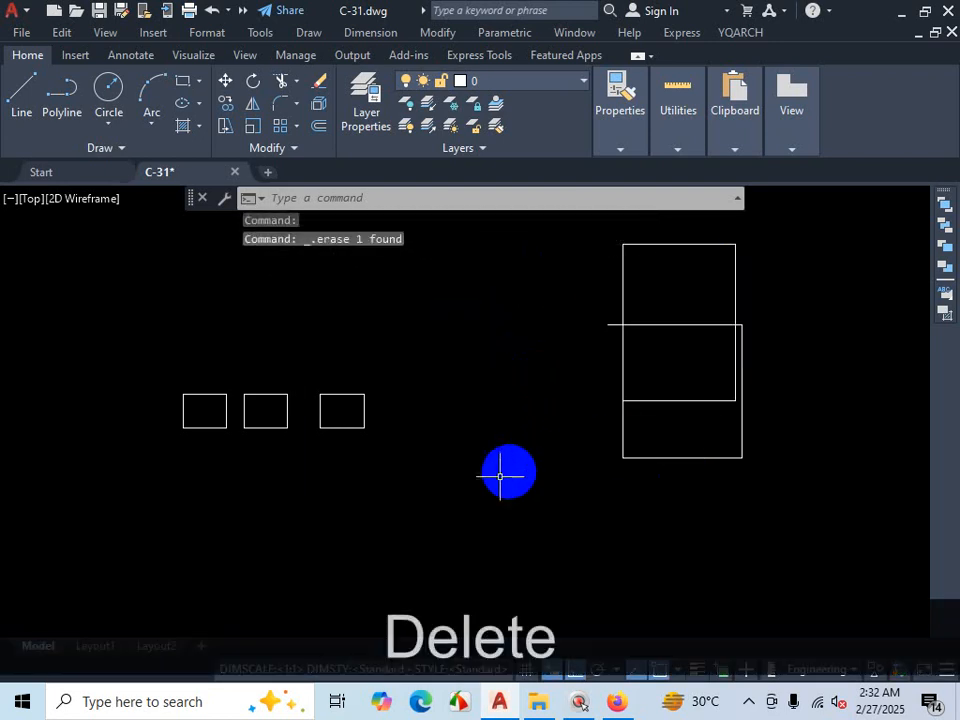
Step: Start a polyline beside the overlapping line rectangles with a horizontal segment to the right and an upward semicircular arc
{"action": "left_click", "coordinate": [63, 97]}
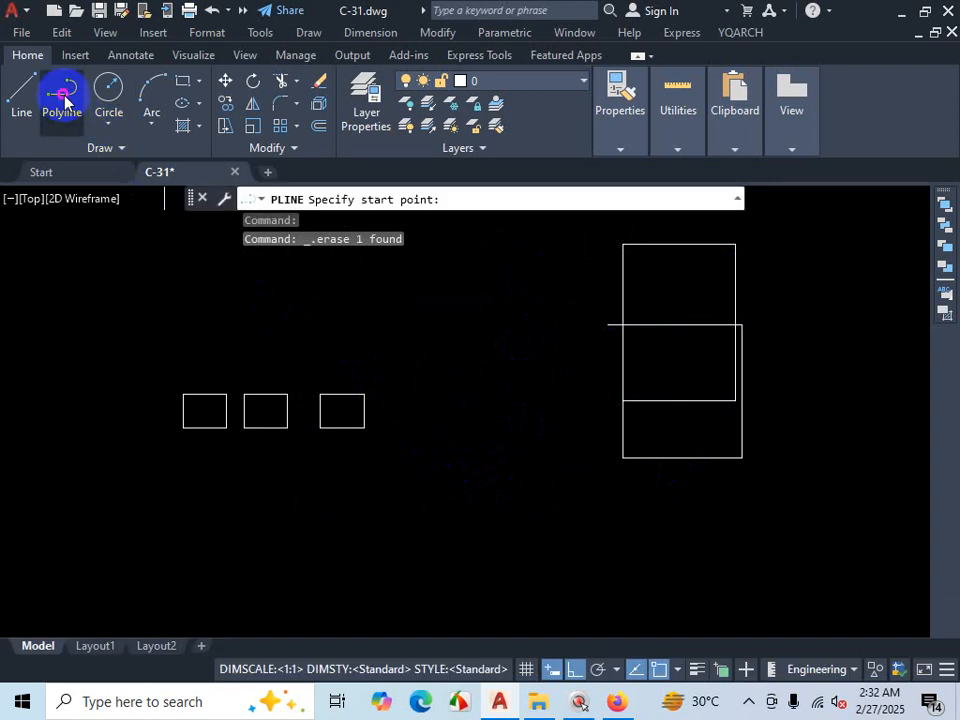
{"action": "scroll", "coordinate": [375, 401], "scroll_direction": "down", "scroll_amount": 2}
{"action": "scroll", "coordinate": [676, 413], "scroll_direction": "up", "scroll_amount": 4}
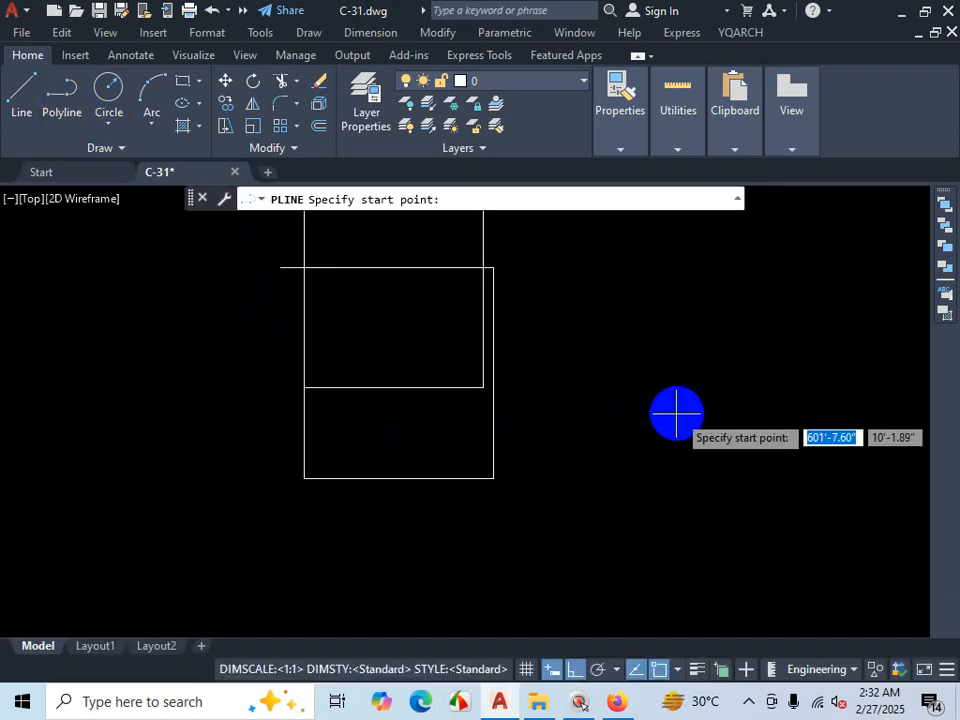
{"action": "left_click", "coordinate": [557, 451]}
{"action": "left_click", "coordinate": [659, 460]}
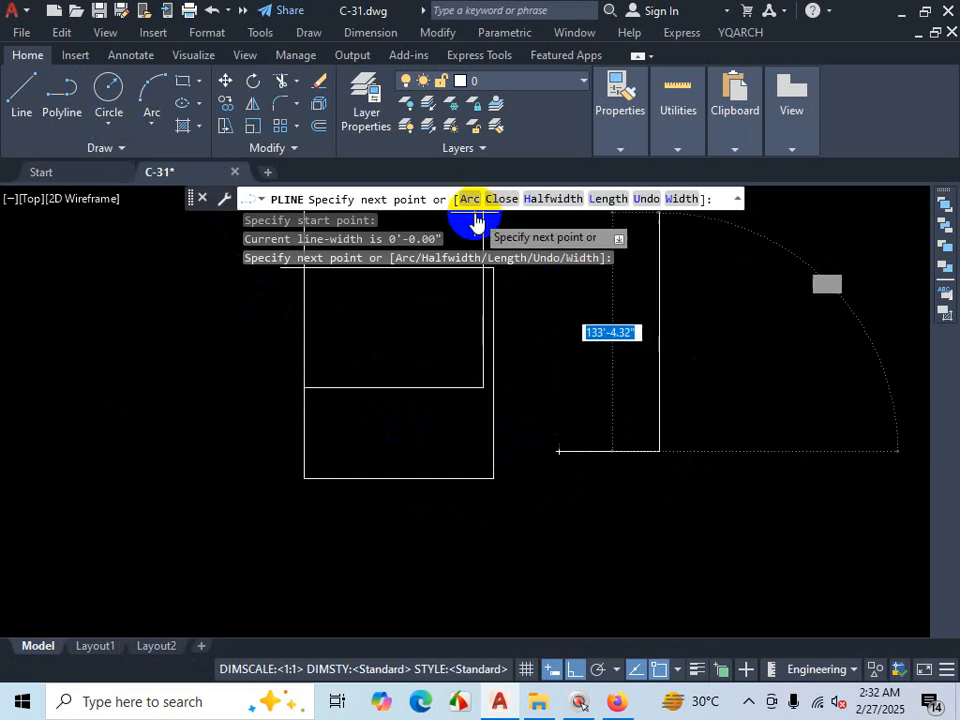
{"action": "left_click", "coordinate": [466, 203]}
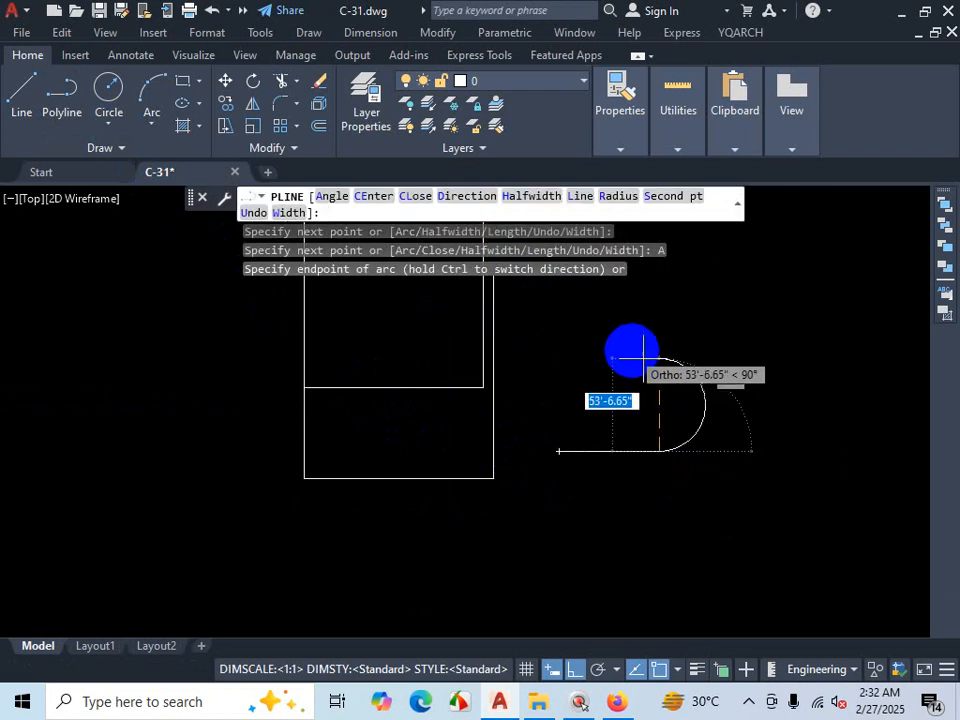
{"action": "left_click", "coordinate": [645, 368]}
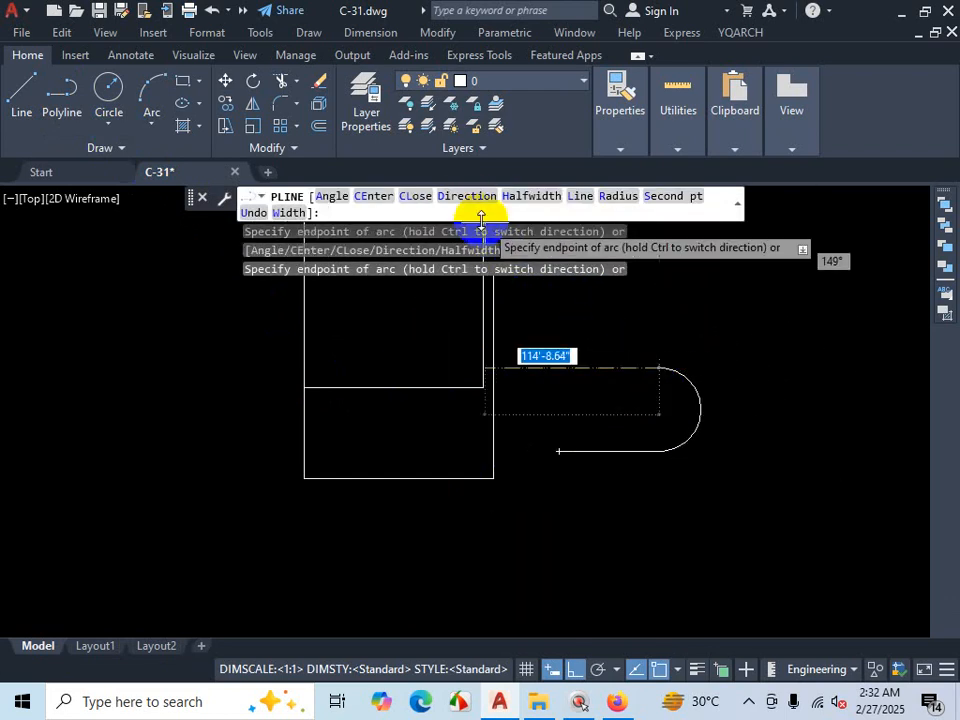
Step: Continue the polyline with a straight segment leftward in Line mode and a smaller downward semicircle in Arc mode
{"action": "left_click", "coordinate": [579, 196]}
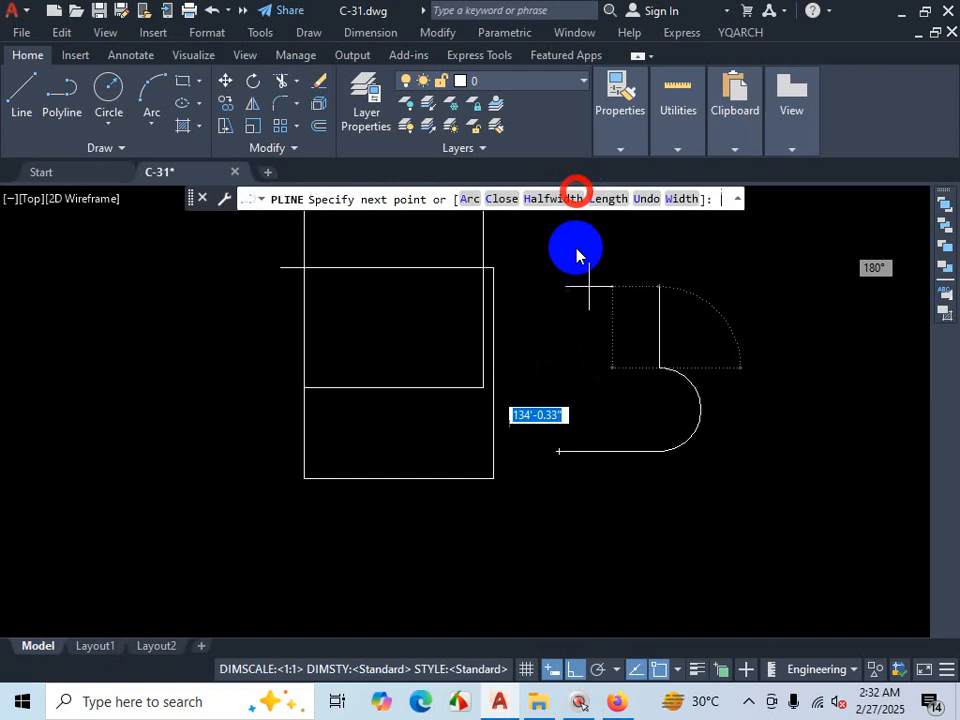
{"action": "left_click", "coordinate": [572, 377]}
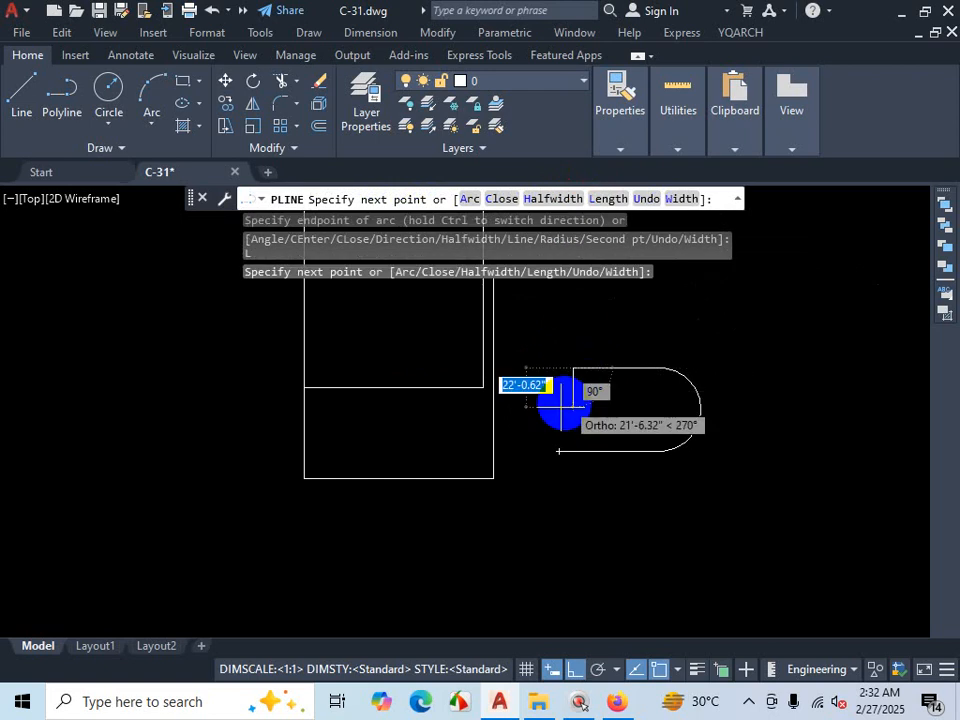
{"action": "left_click", "coordinate": [470, 199]}
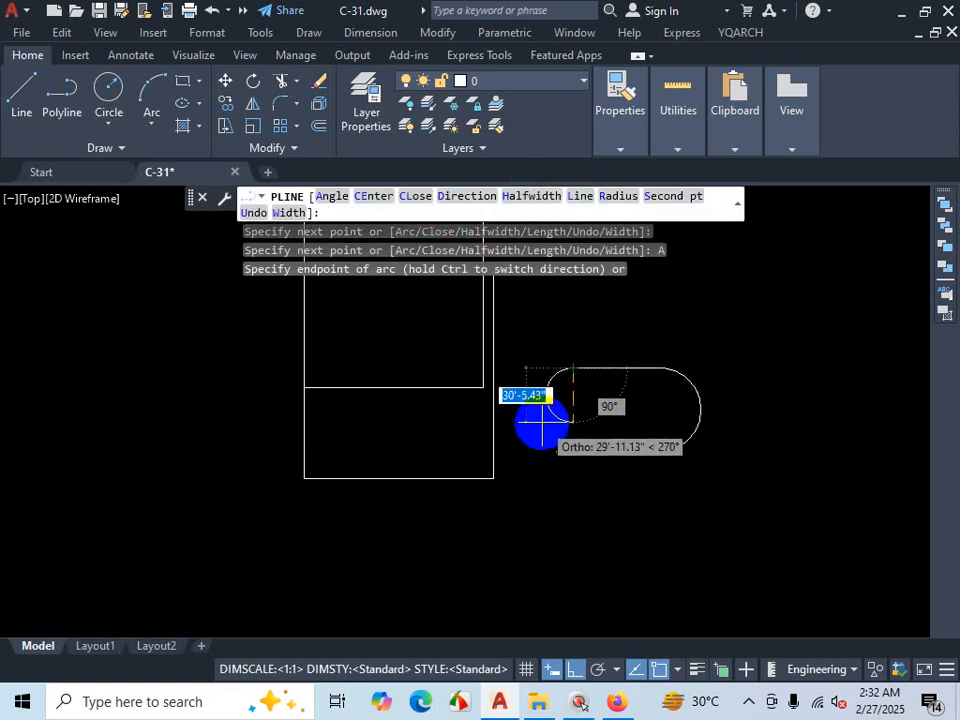
{"action": "scroll", "coordinate": [540, 420], "scroll_direction": "up", "scroll_amount": 2}
{"action": "left_click", "coordinate": [603, 430]}
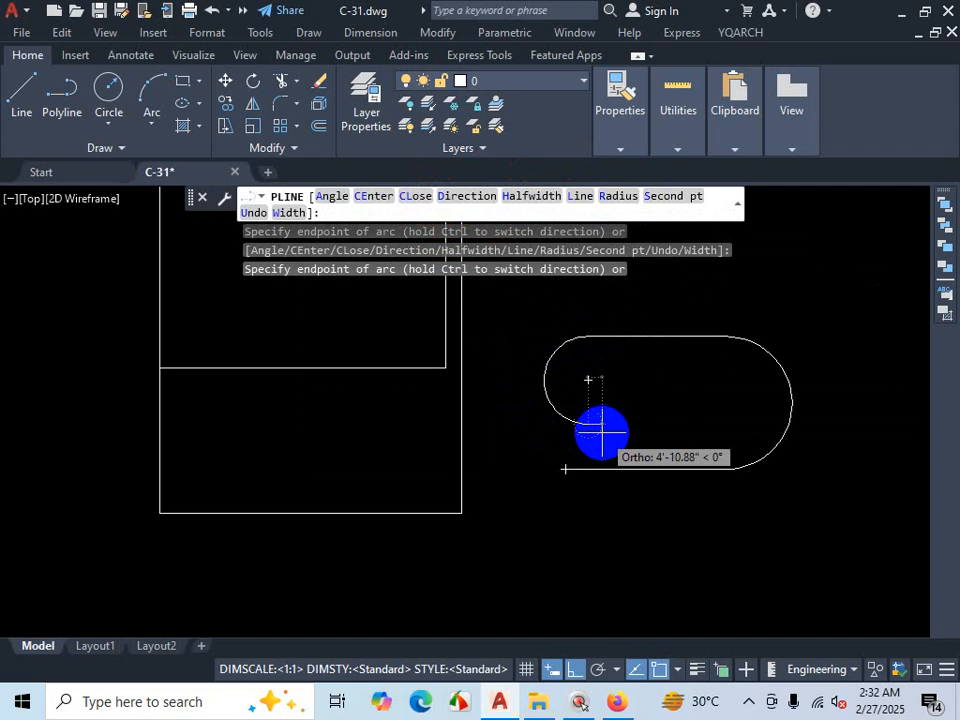
{"action": "key", "text": "Escape"}
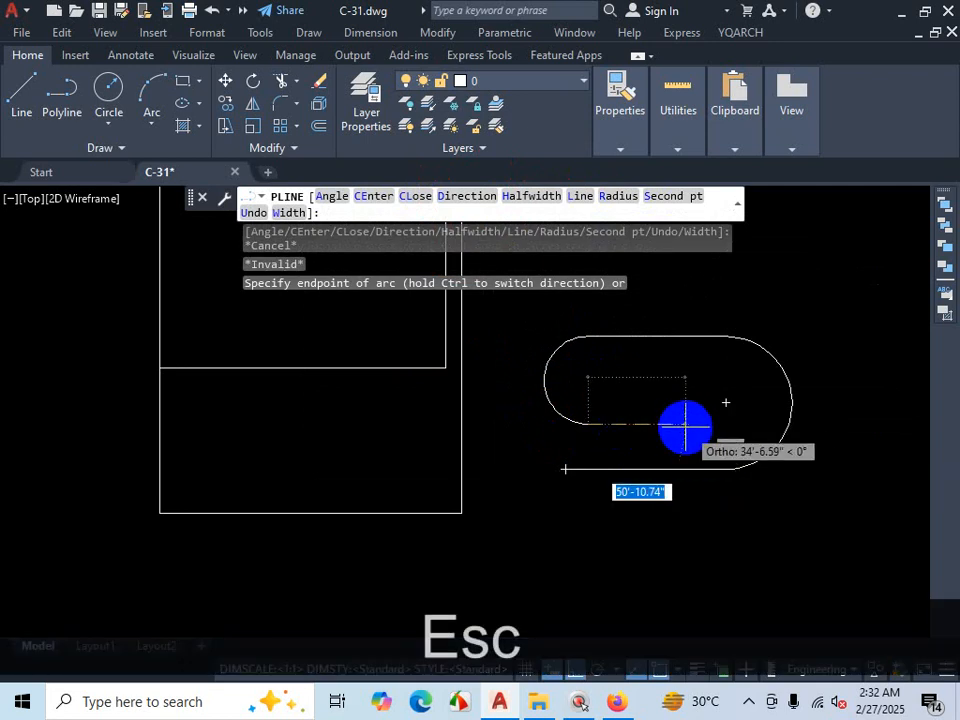
{"action": "key", "text": "Escape"}
{"action": "key", "text": "Return"}
{"action": "key", "text": "Return"}
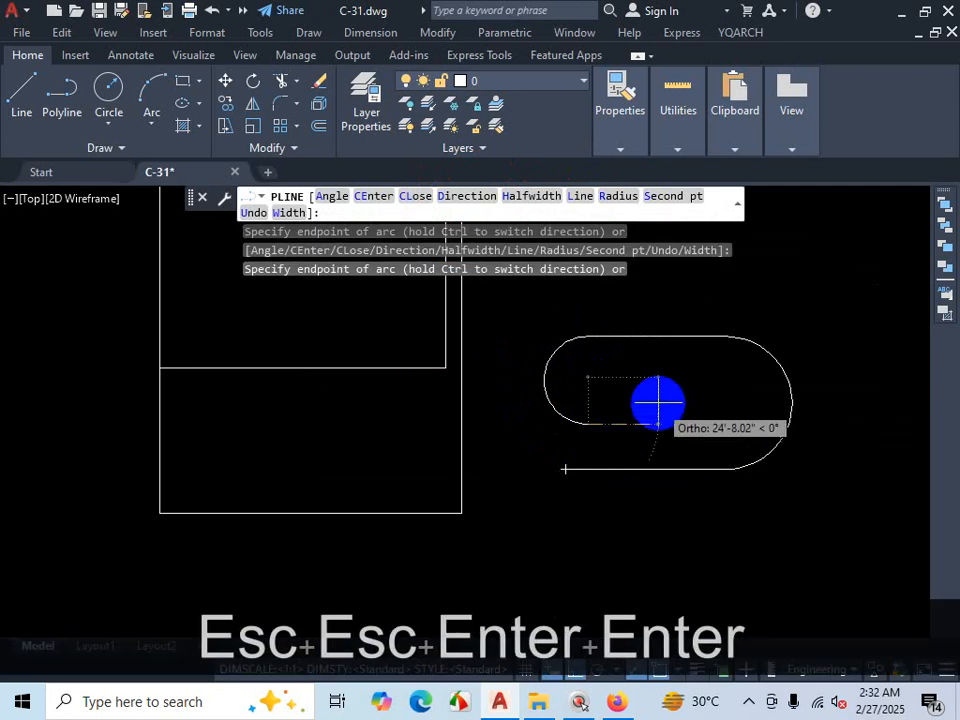
{"action": "right_click", "coordinate": [660, 402]}
{"action": "left_click", "coordinate": [729, 20]}
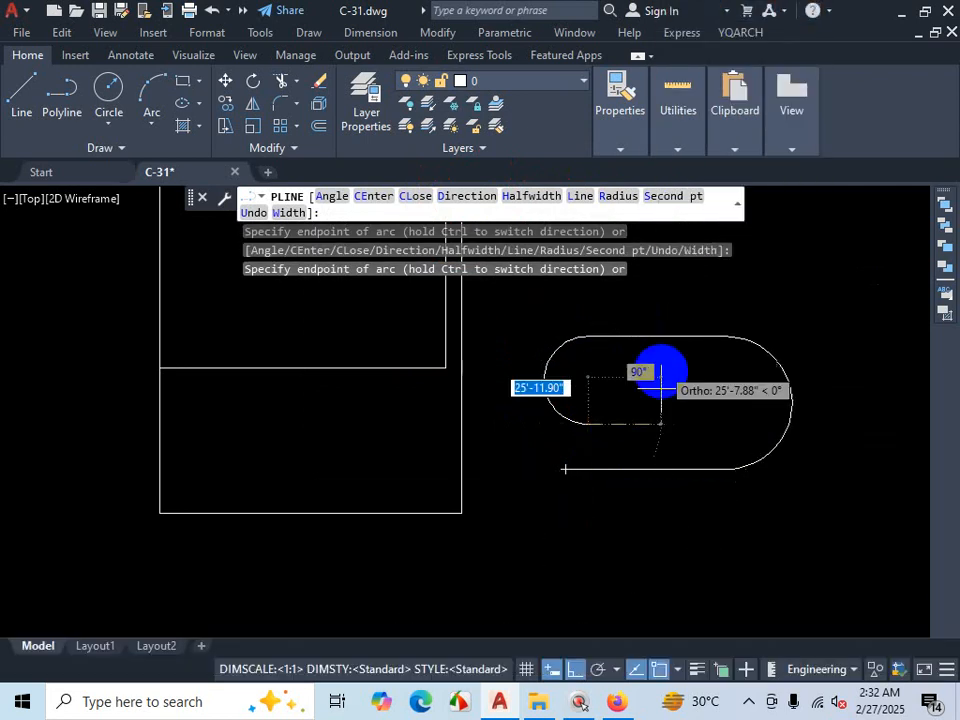
{"action": "key", "text": "Escape"}
{"action": "key", "text": "Escape"}
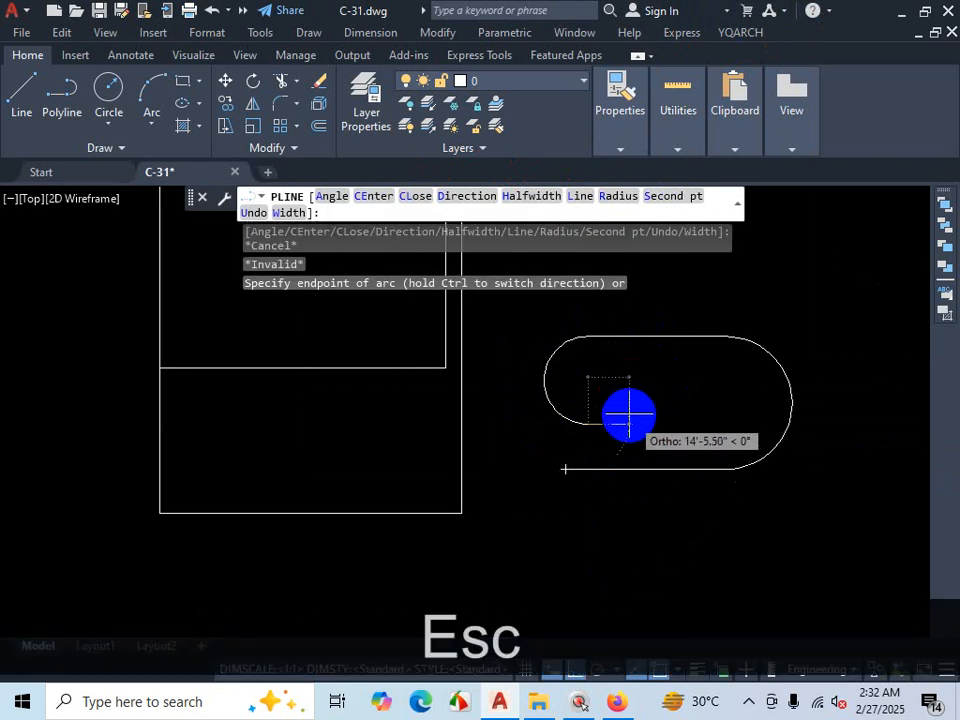
{"action": "right_click", "coordinate": [628, 413]}
{"action": "left_click", "coordinate": [701, 26]}
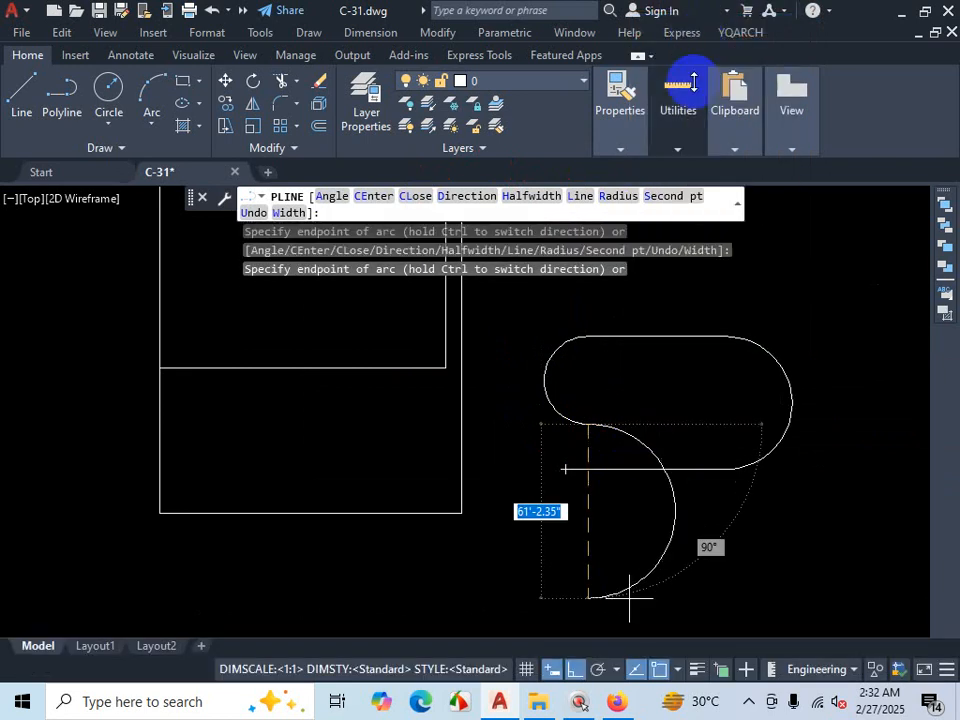
{"action": "left_click", "coordinate": [655, 445]}
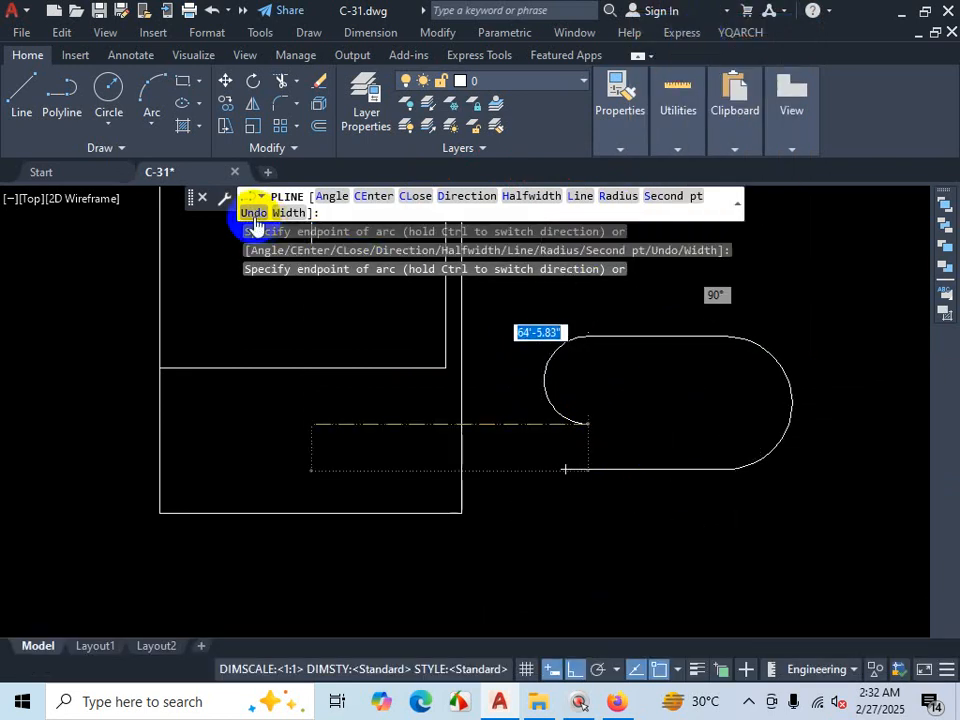
Step: Finish the polyline with a short straight segment to the right, select it to examine its joined lines and arcs, and clear the selection
{"action": "left_click", "coordinate": [577, 198]}
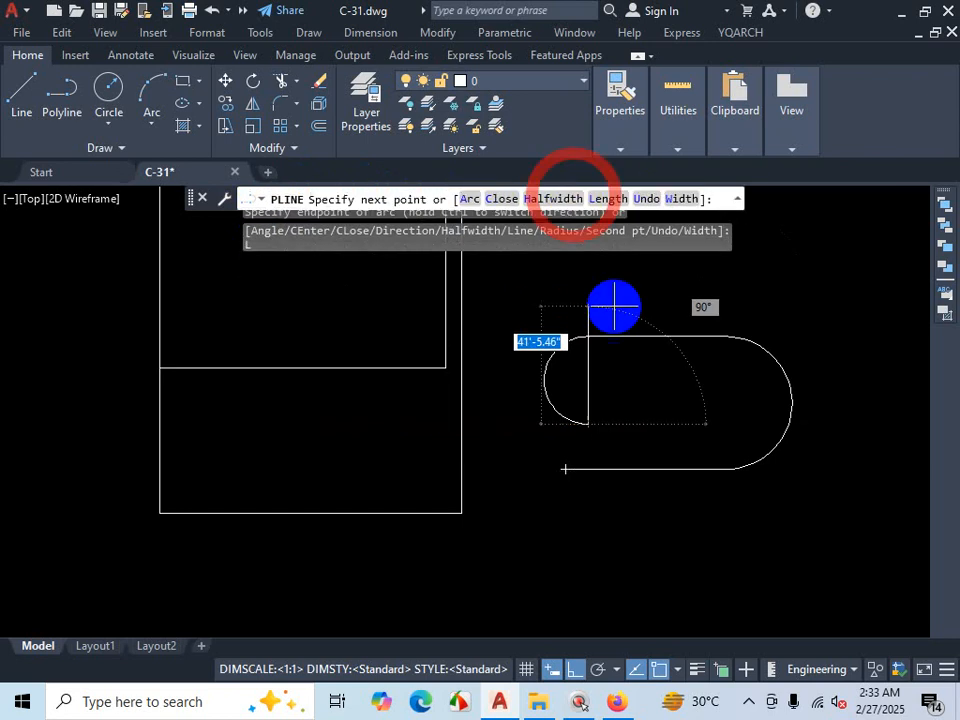
{"action": "left_click", "coordinate": [666, 430]}
{"action": "key", "text": "Return"}
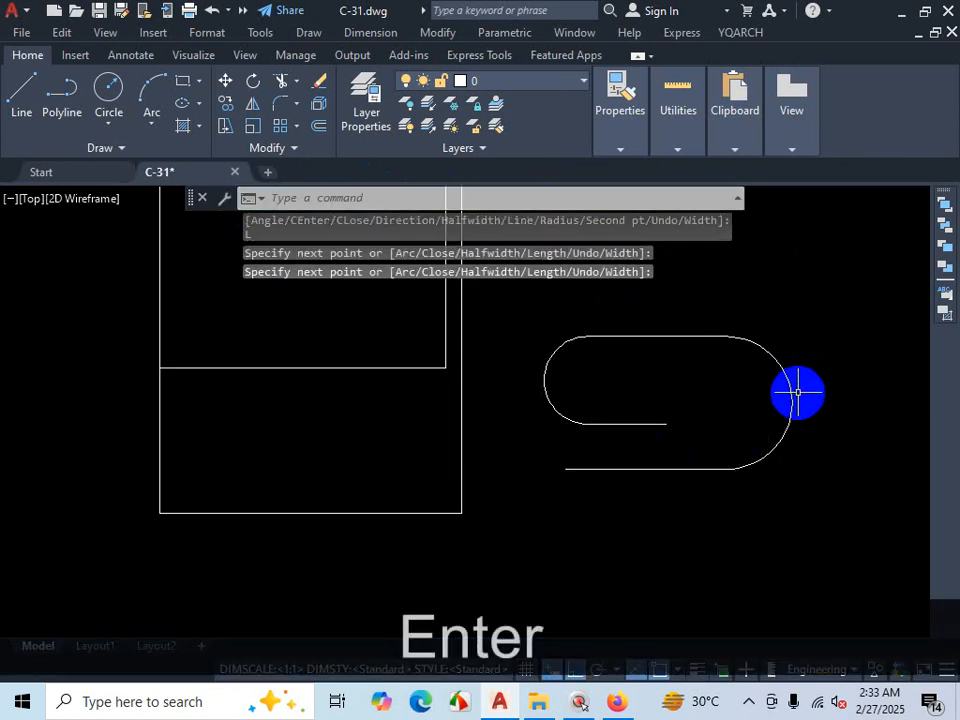
{"action": "left_click", "coordinate": [792, 387]}
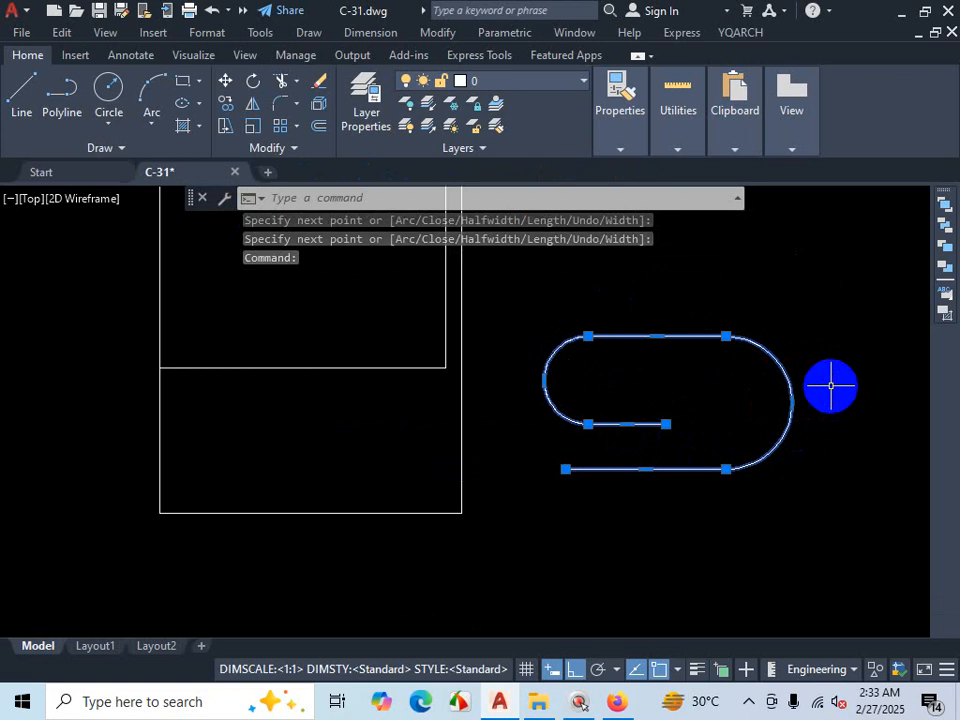
{"action": "key", "text": "Escape"}
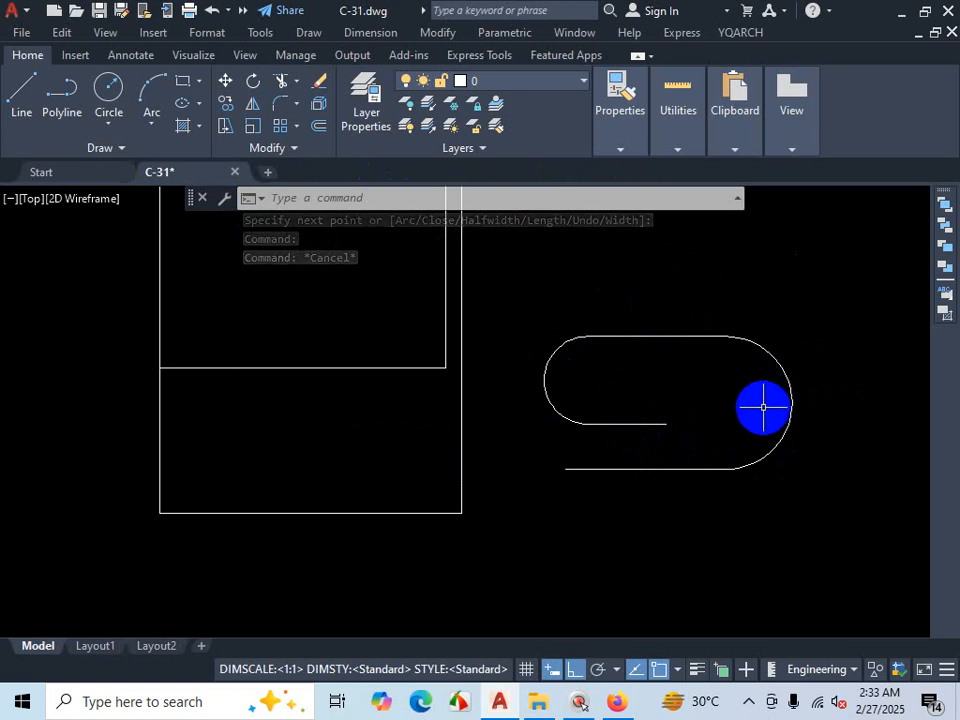
Step: Draw a single-segment horizontal polyline in the open space to the right of the third small rectangle
{"action": "scroll", "coordinate": [763, 407], "scroll_direction": "down", "scroll_amount": 4}
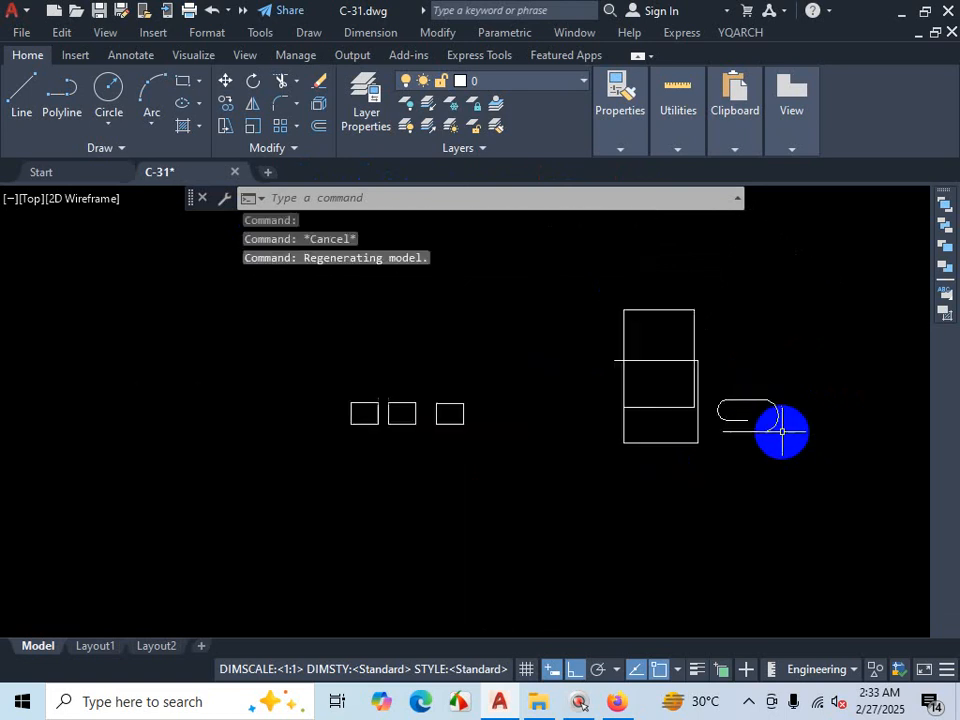
{"action": "left_click", "coordinate": [72, 100]}
{"action": "scroll", "coordinate": [527, 431], "scroll_direction": "up", "scroll_amount": 3}
{"action": "left_click", "coordinate": [527, 428]}
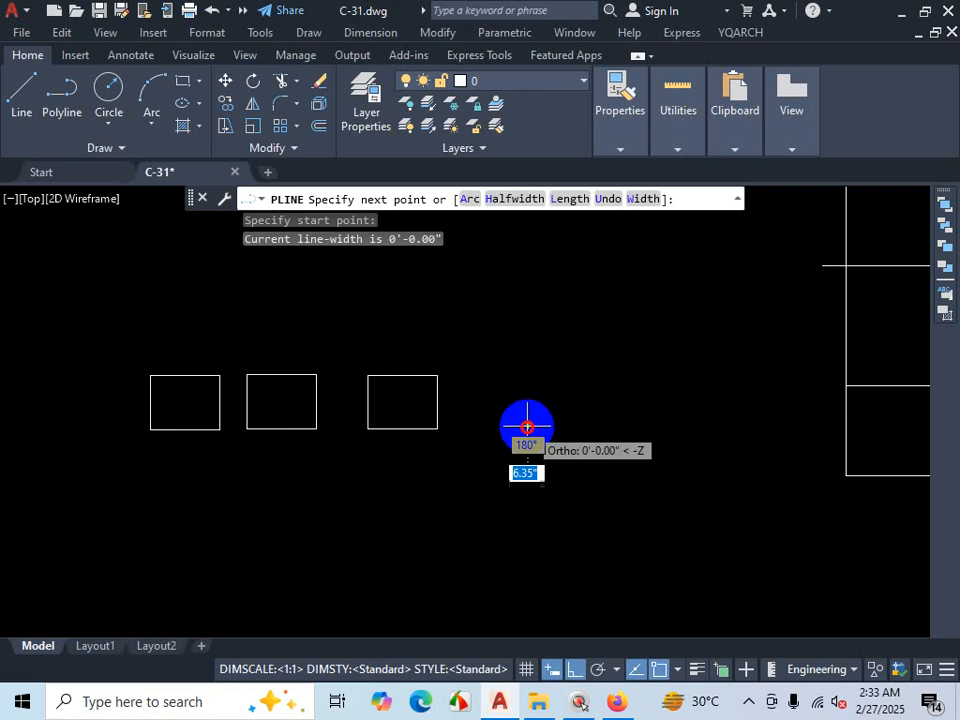
{"action": "left_click", "coordinate": [610, 426]}
{"action": "key", "text": "Escape"}
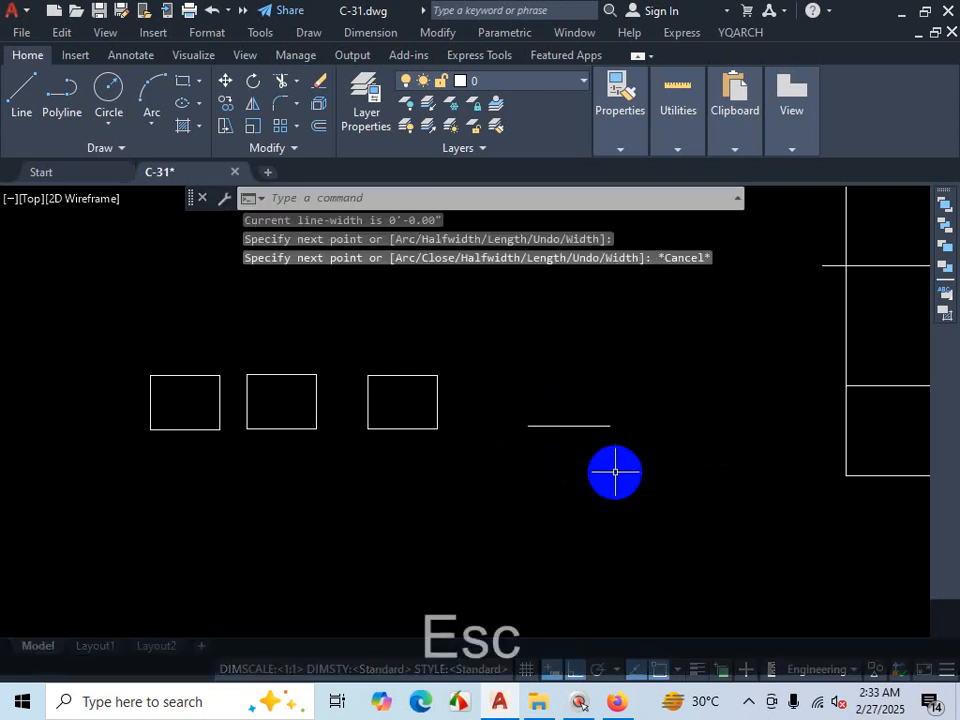
Step: Draw two more separate single-segment polylines: one upward from the horizontal polyline's right end and one leftward from the new top end
{"action": "left_click", "coordinate": [69, 101]}
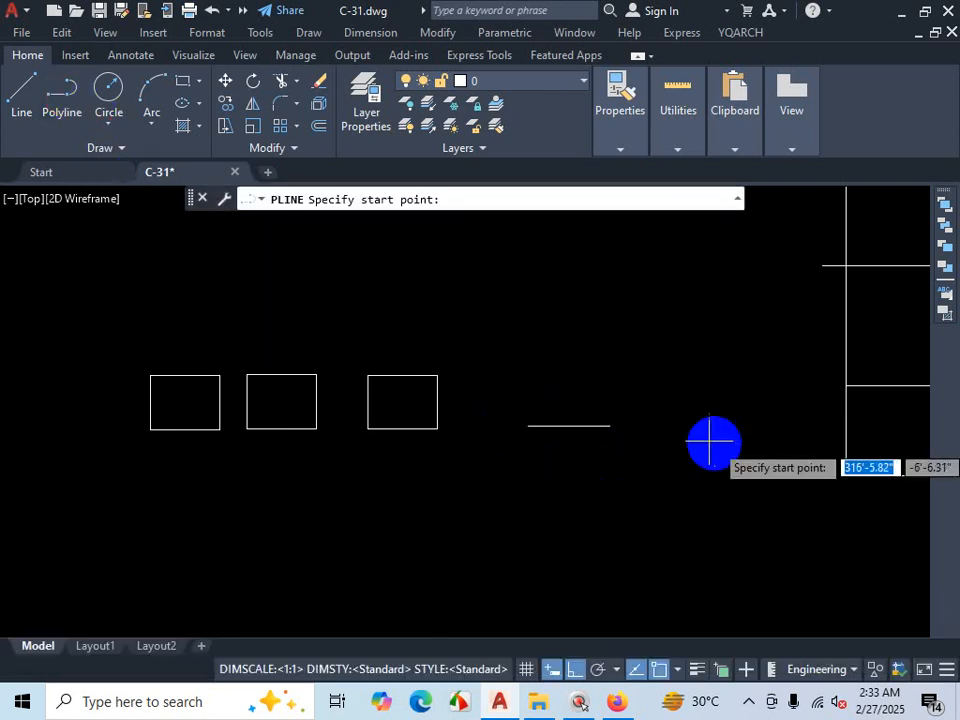
{"action": "left_click", "coordinate": [608, 424]}
{"action": "left_click", "coordinate": [607, 314]}
{"action": "key", "text": "Escape"}
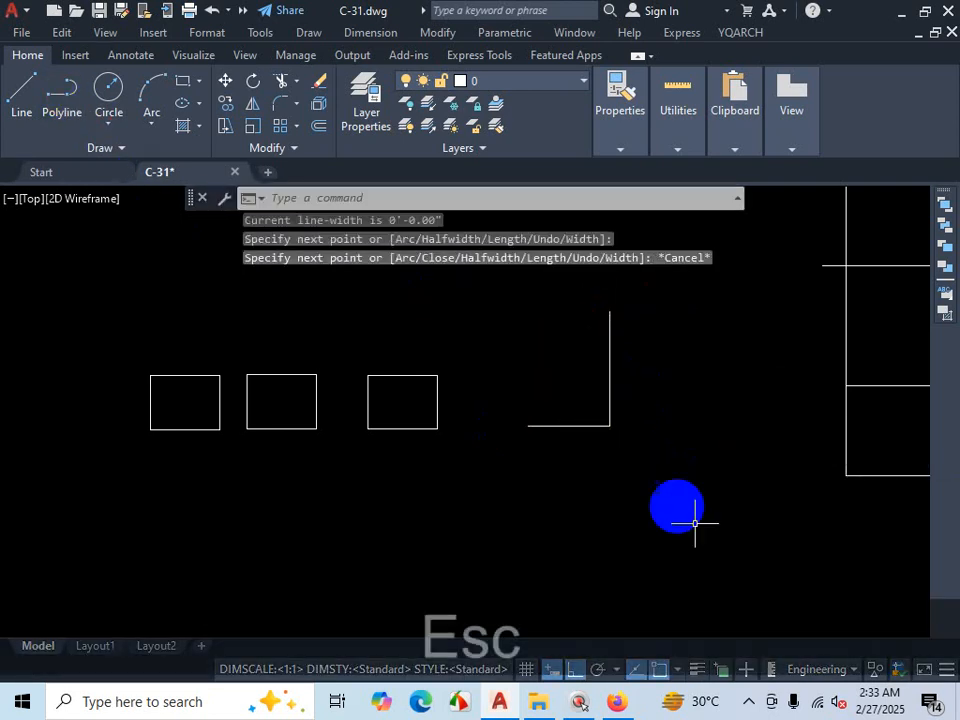
{"action": "left_click", "coordinate": [58, 93]}
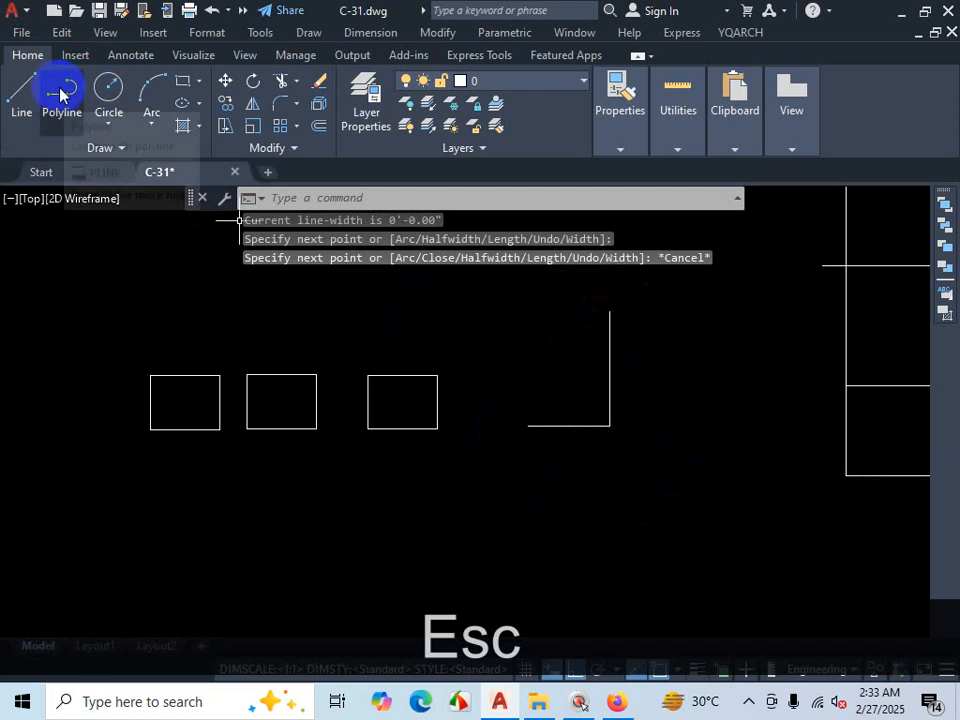
{"action": "left_click", "coordinate": [607, 313]}
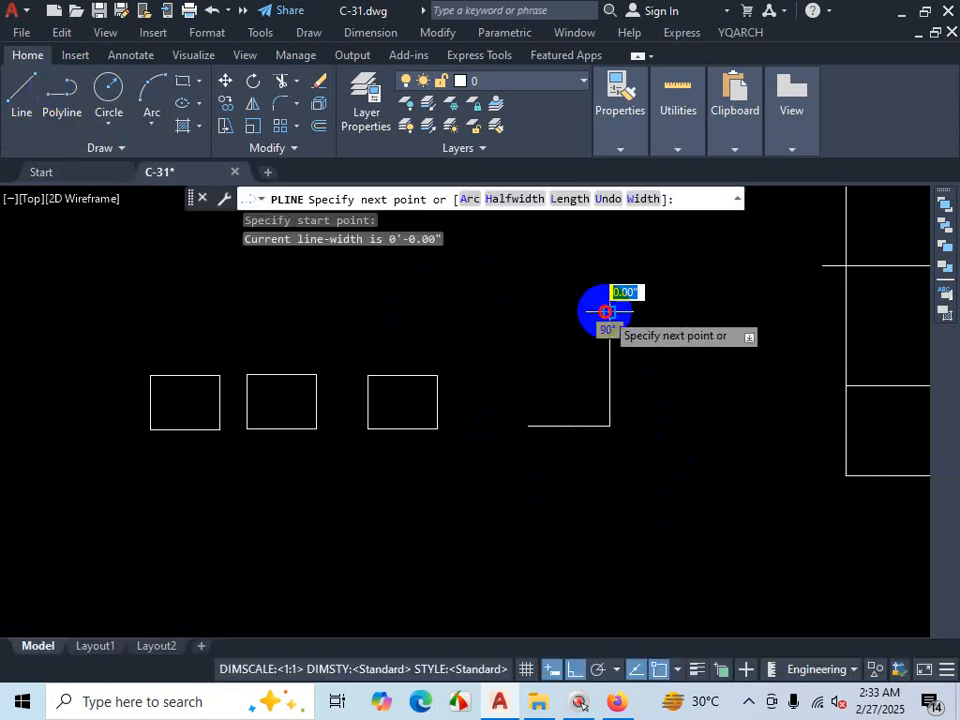
{"action": "left_click", "coordinate": [536, 311]}
{"action": "key", "text": "Escape"}
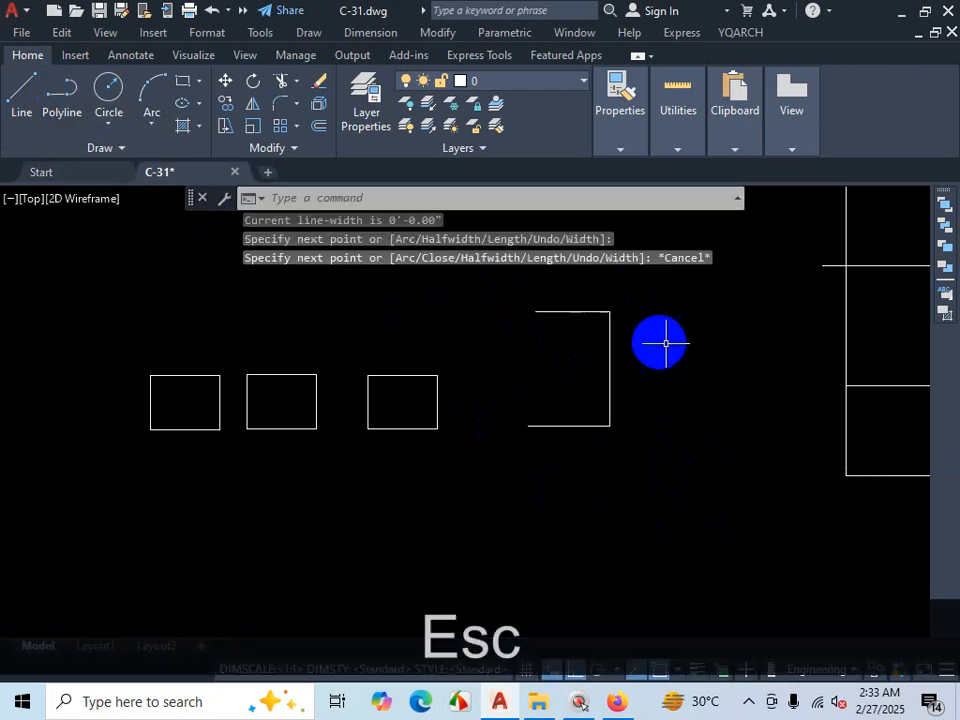
Step: Select the upper horizontal polyline alone to examine its separation, clear the selection, and inspect the polyline with joined lines and arcs for comparison
{"action": "scroll", "coordinate": [665, 345], "scroll_direction": "up", "scroll_amount": 2}
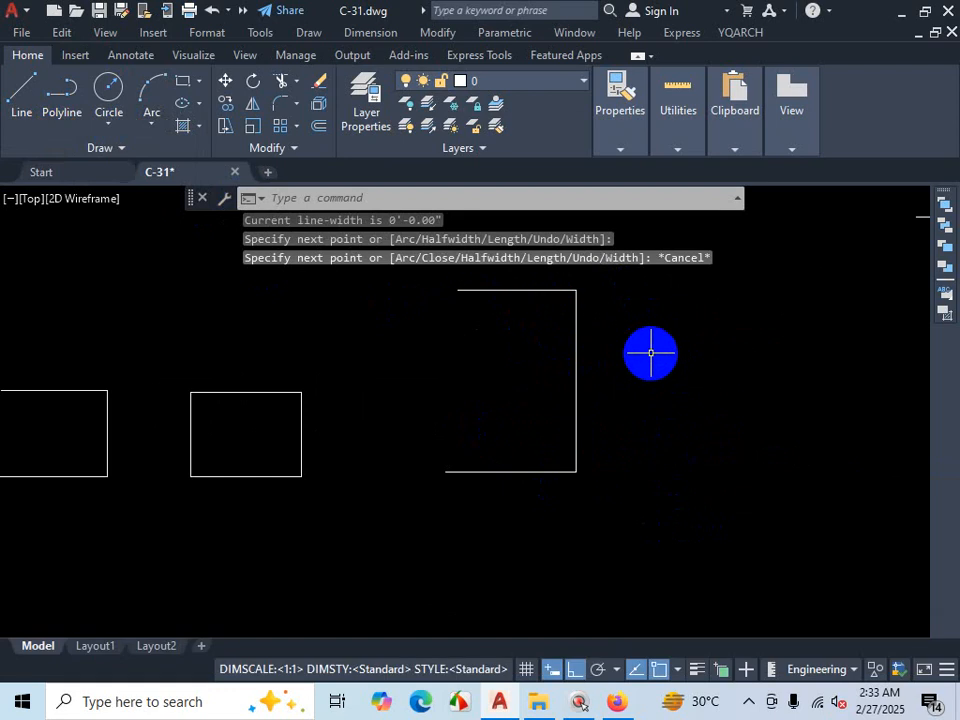
{"action": "left_click", "coordinate": [514, 289]}
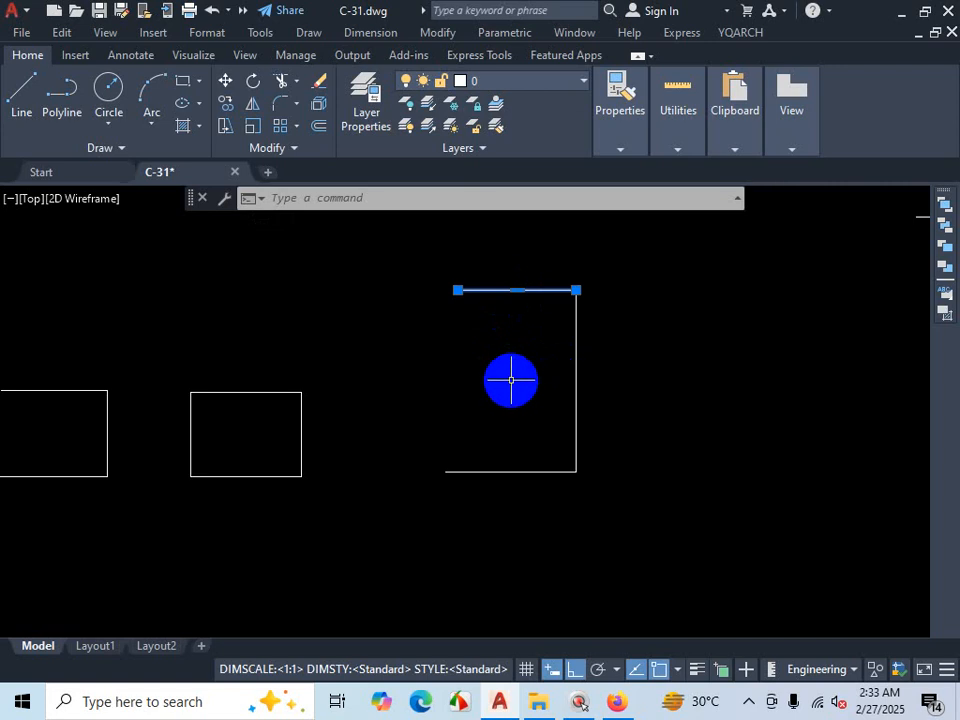
{"action": "key", "text": "Escape"}
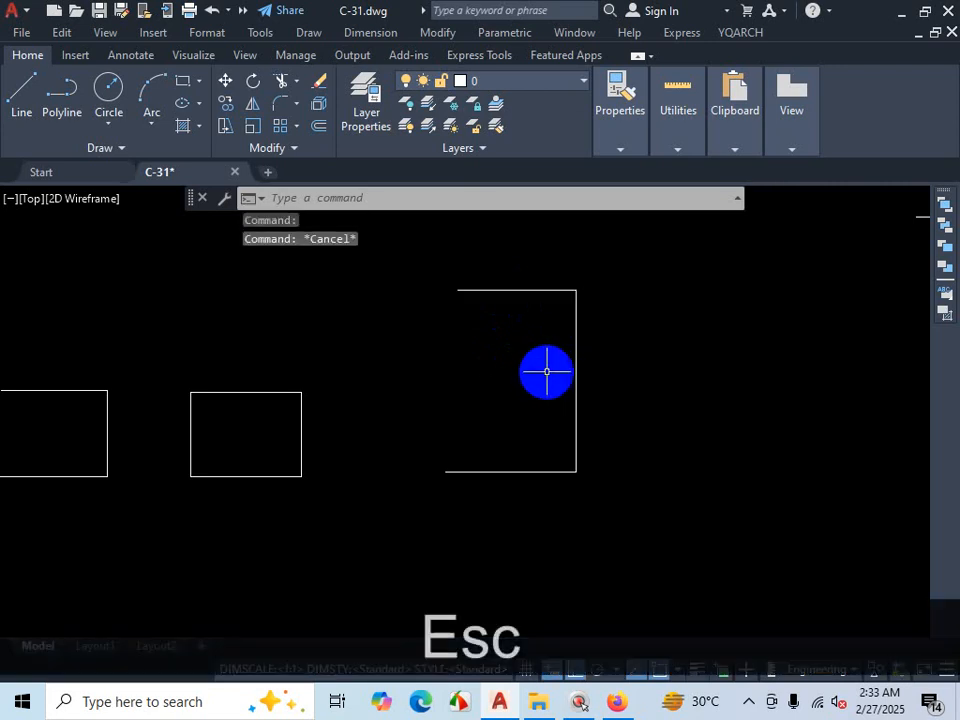
{"action": "scroll", "coordinate": [578, 398], "scroll_direction": "down", "scroll_amount": 3}
{"action": "scroll", "coordinate": [688, 411], "scroll_direction": "up", "scroll_amount": 2}
{"action": "scroll", "coordinate": [814, 388], "scroll_direction": "up", "scroll_amount": 5}
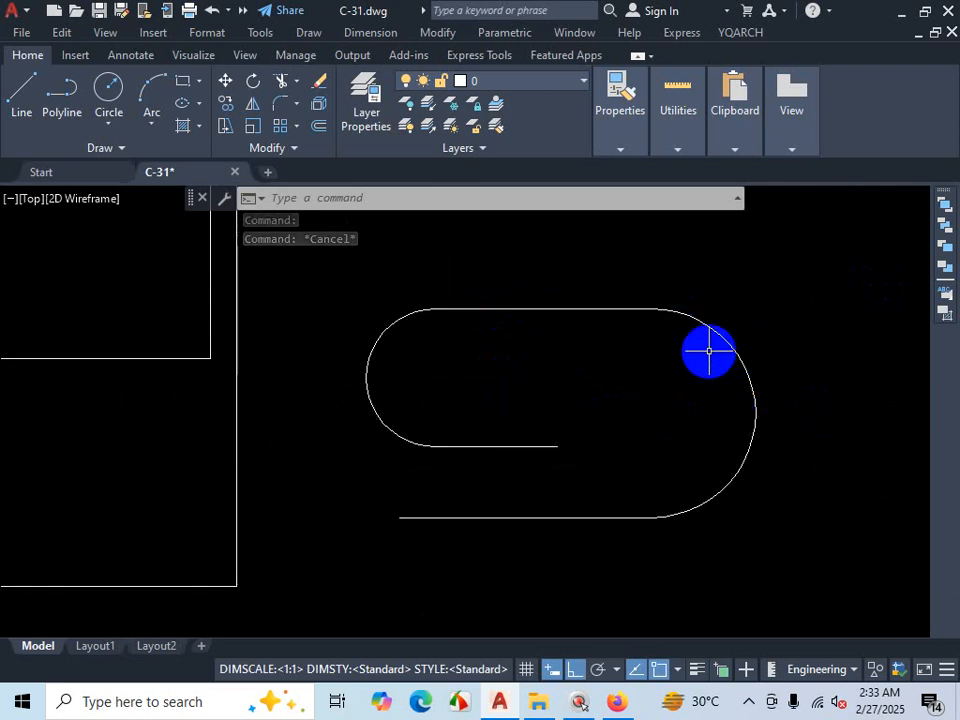
{"action": "scroll", "coordinate": [708, 348], "scroll_direction": "down", "scroll_amount": 10}
{"action": "scroll", "coordinate": [679, 356], "scroll_direction": "up", "scroll_amount": 2}
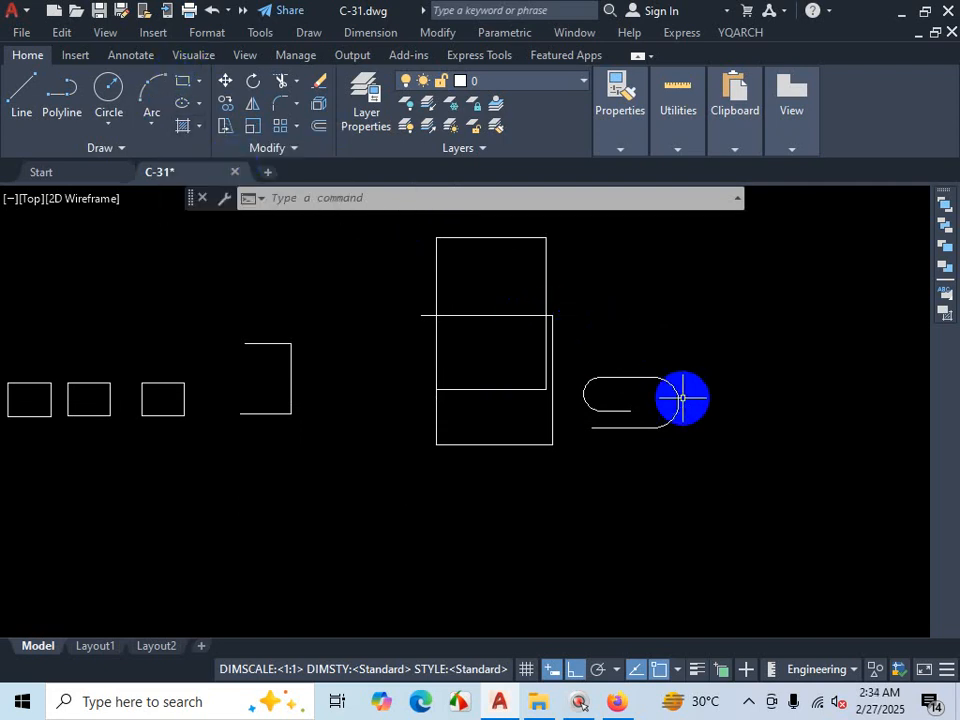
Step: Erase the overlapping line rectangles, the line-and-arc polyline, the stray horizontal line, and the three-sided open shape, keeping the three small rectangles
{"action": "left_click", "coordinate": [669, 296]}
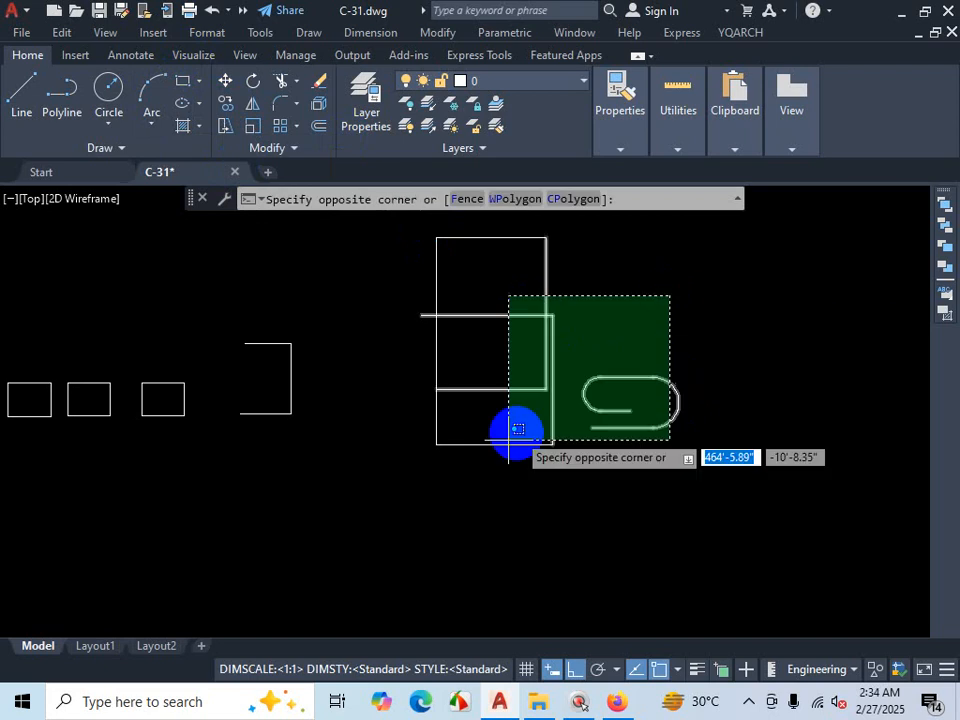
{"action": "left_click", "coordinate": [428, 480]}
{"action": "key", "text": "Delete"}
{"action": "scroll", "coordinate": [570, 311], "scroll_direction": "down", "scroll_amount": 5}
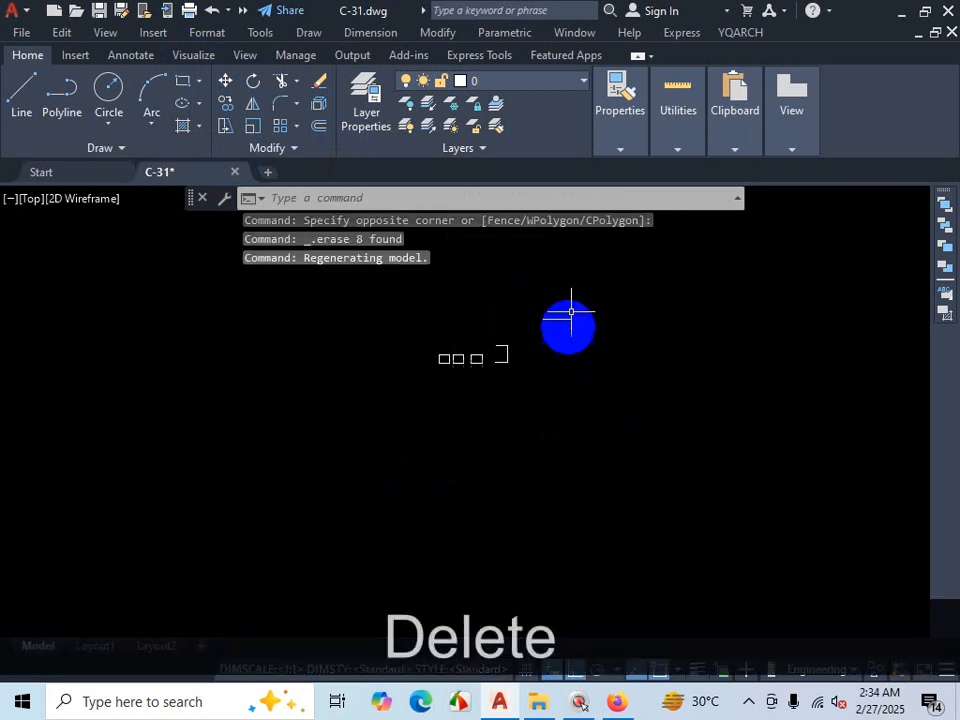
{"action": "left_click", "coordinate": [570, 287]}
{"action": "key", "text": "Delete"}
{"action": "scroll", "coordinate": [500, 360], "scroll_direction": "up", "scroll_amount": 4}
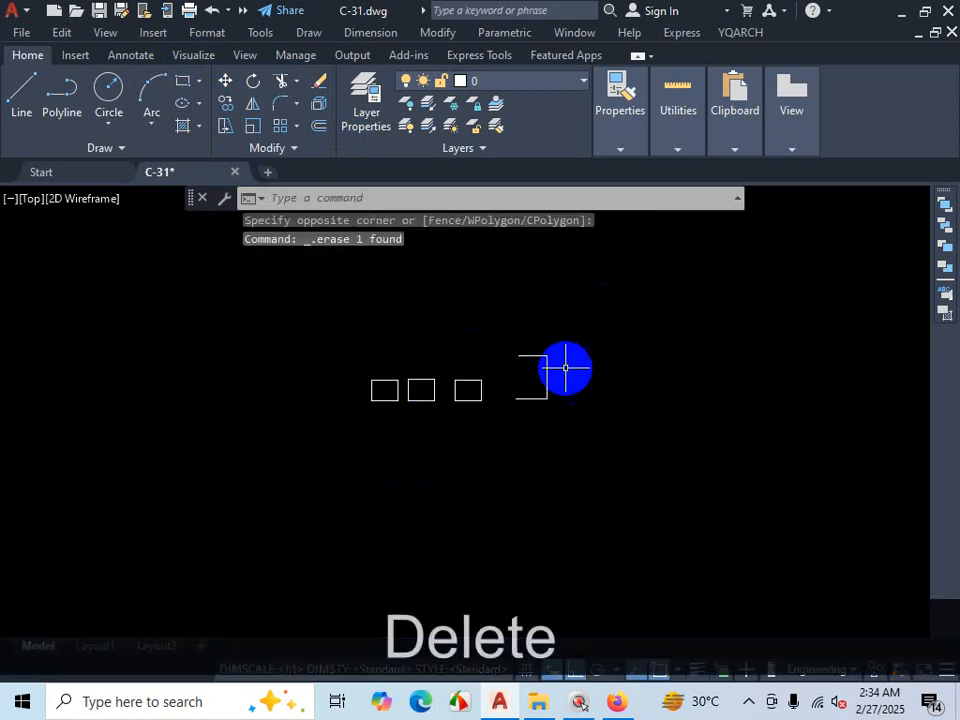
{"action": "left_click", "coordinate": [548, 309]}
{"action": "left_click", "coordinate": [424, 492]}
{"action": "key", "text": "Delete"}
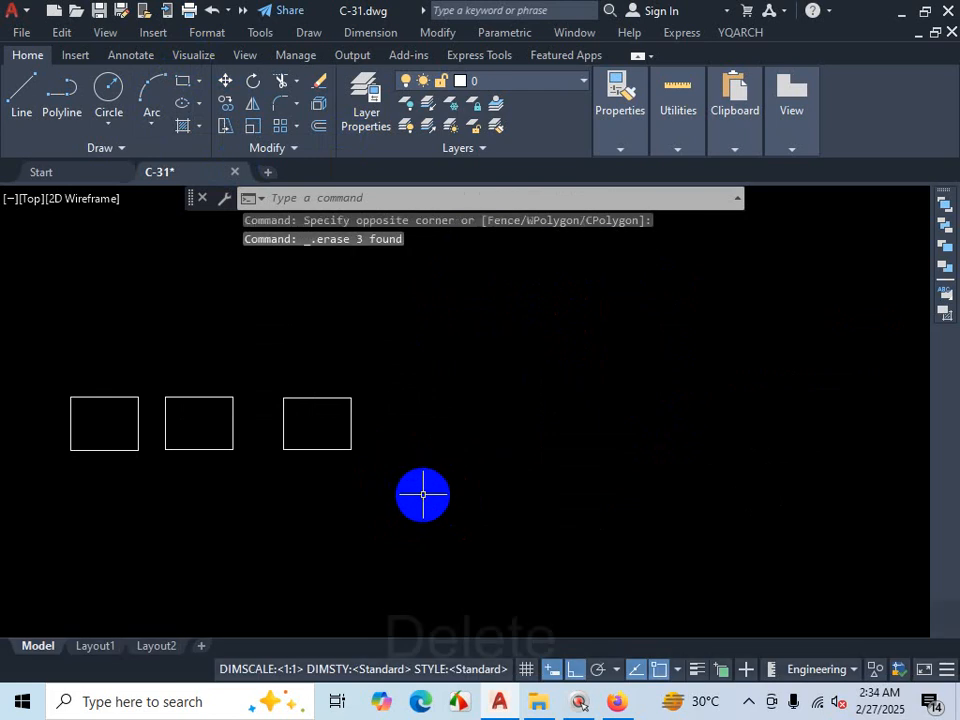
Step: Select the top, bottom and left edges of the third small rectangle one by one to examine its separate lines, and clear the selection
{"action": "left_click", "coordinate": [317, 398]}
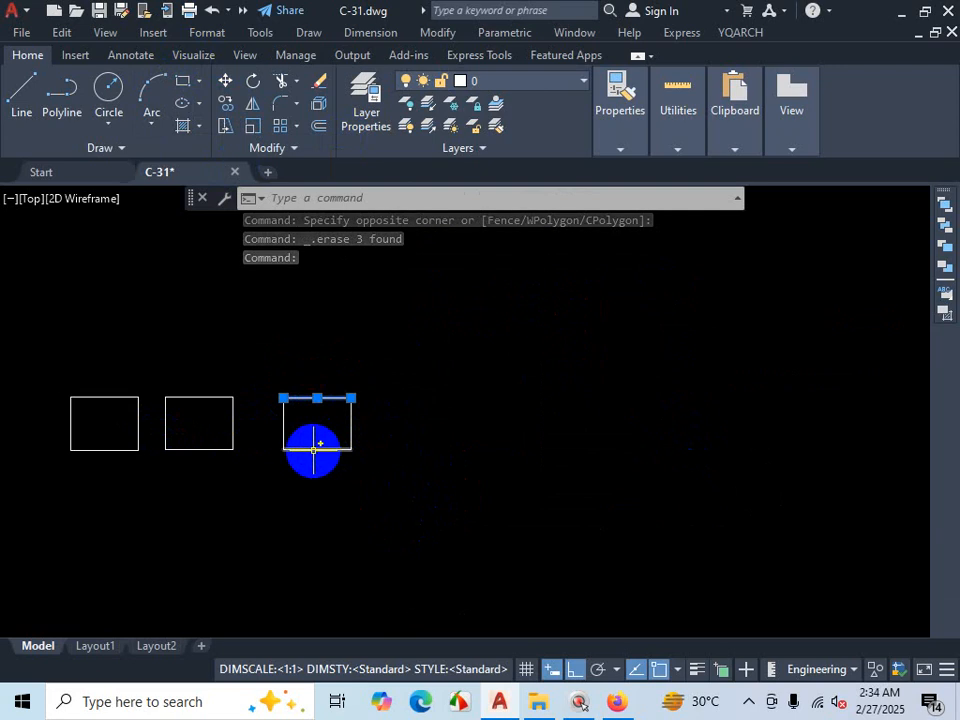
{"action": "left_click", "coordinate": [311, 448]}
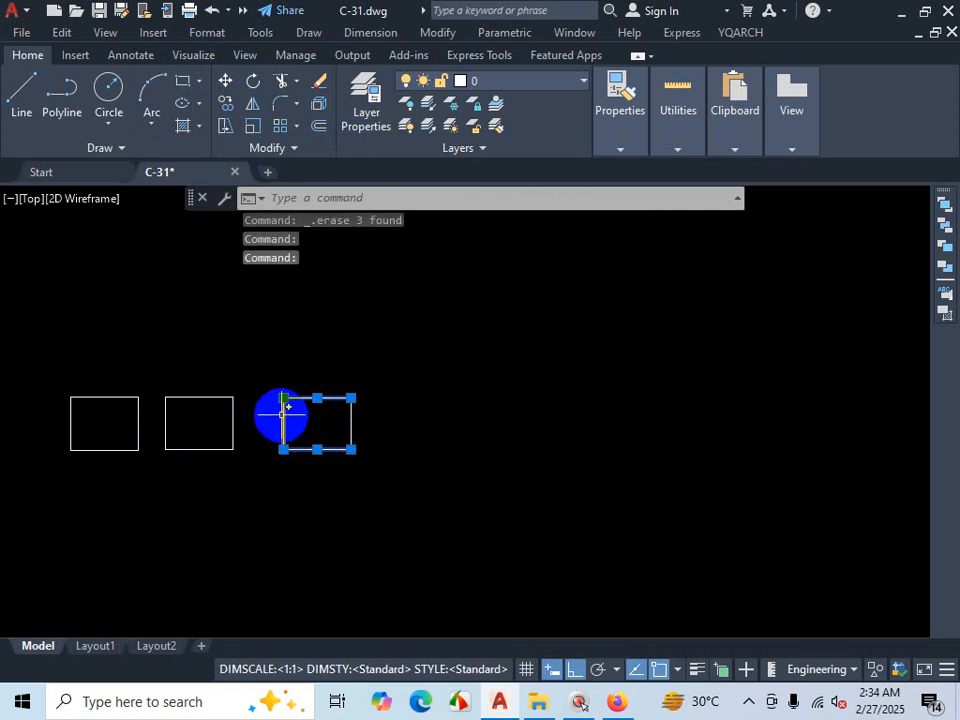
{"action": "left_click", "coordinate": [282, 414]}
{"action": "key", "text": "Escape"}
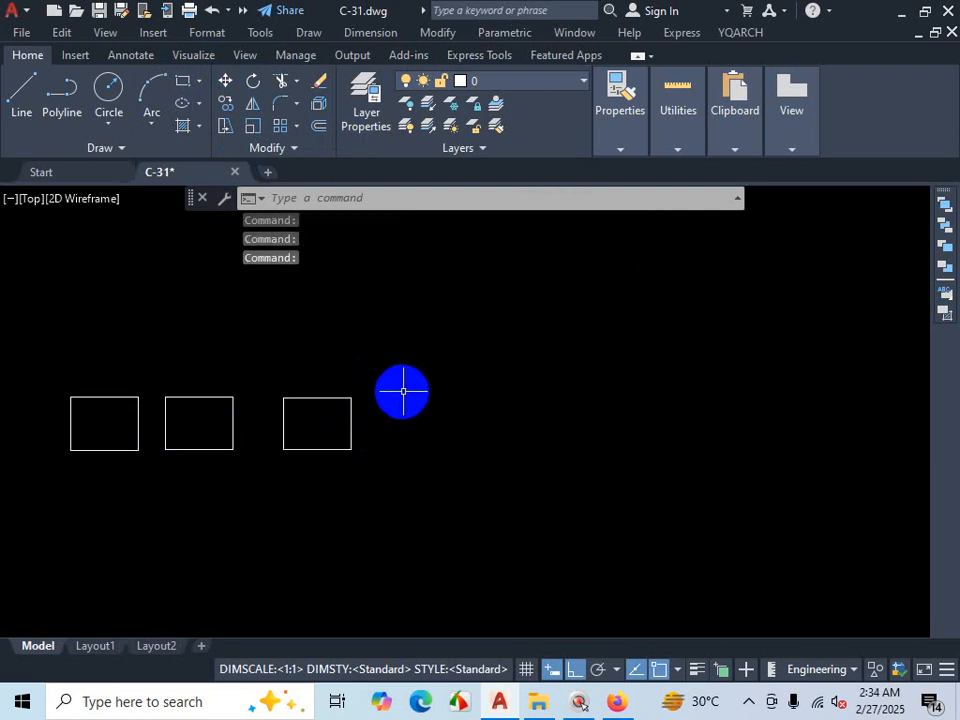
Step: Select the second rectangle's bottom and right polyline, and separately its top and left edges, to examine which are joined, clearing each selection
{"action": "scroll", "coordinate": [285, 407], "scroll_direction": "down", "scroll_amount": 4}
{"action": "scroll", "coordinate": [308, 430], "scroll_direction": "up", "scroll_amount": 6}
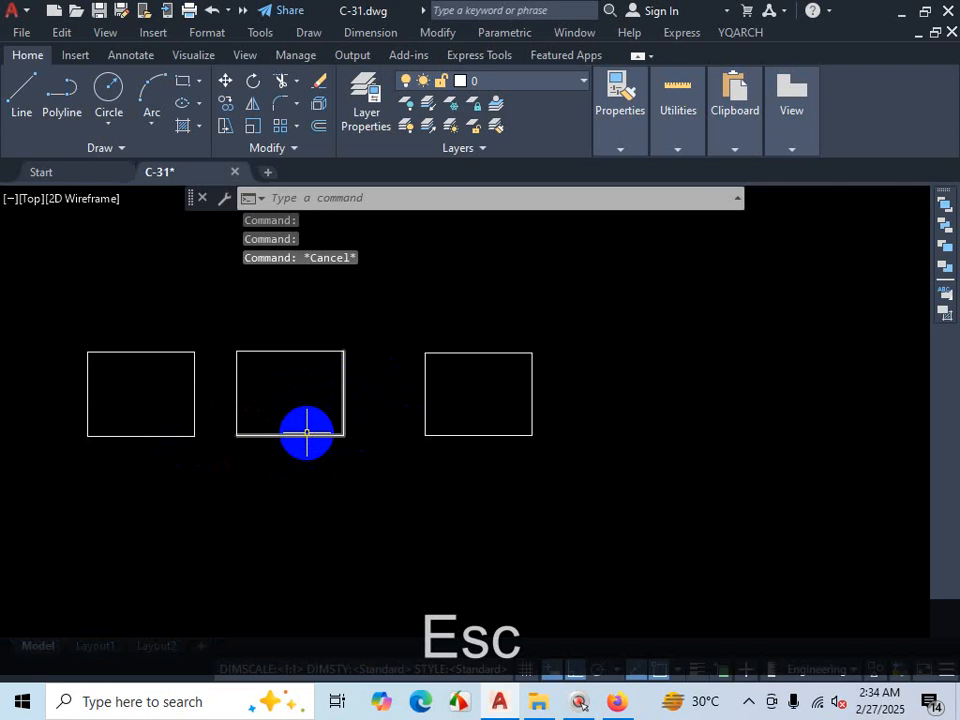
{"action": "left_click", "coordinate": [306, 433]}
{"action": "left_click", "coordinate": [304, 475]}
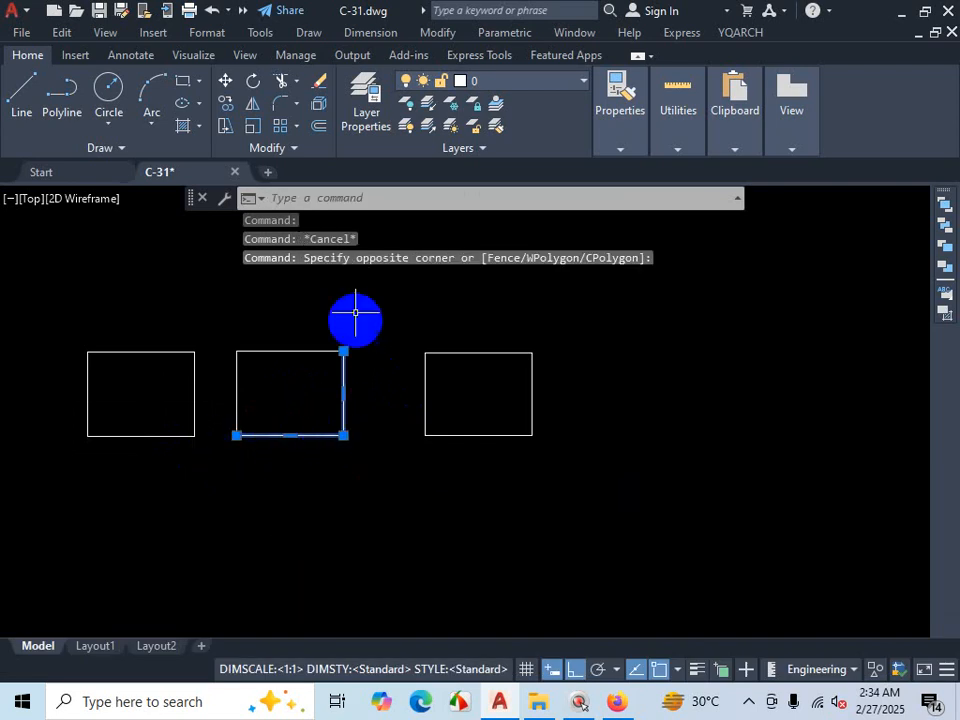
{"action": "key", "text": "Escape"}
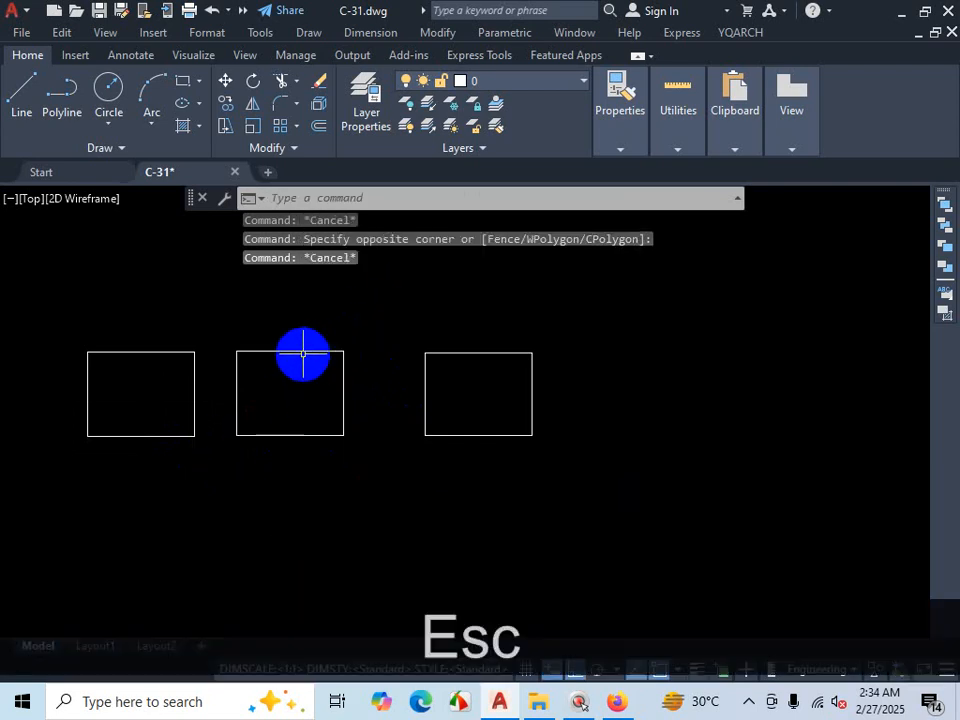
{"action": "left_click", "coordinate": [304, 351]}
{"action": "left_click", "coordinate": [233, 379]}
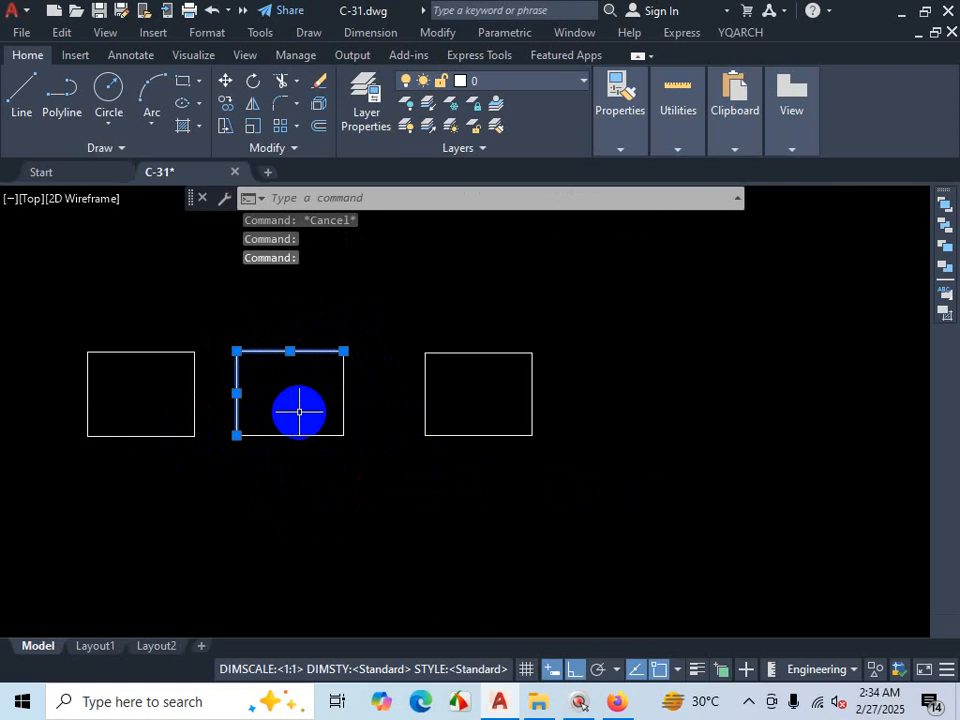
{"action": "key", "text": "Escape"}
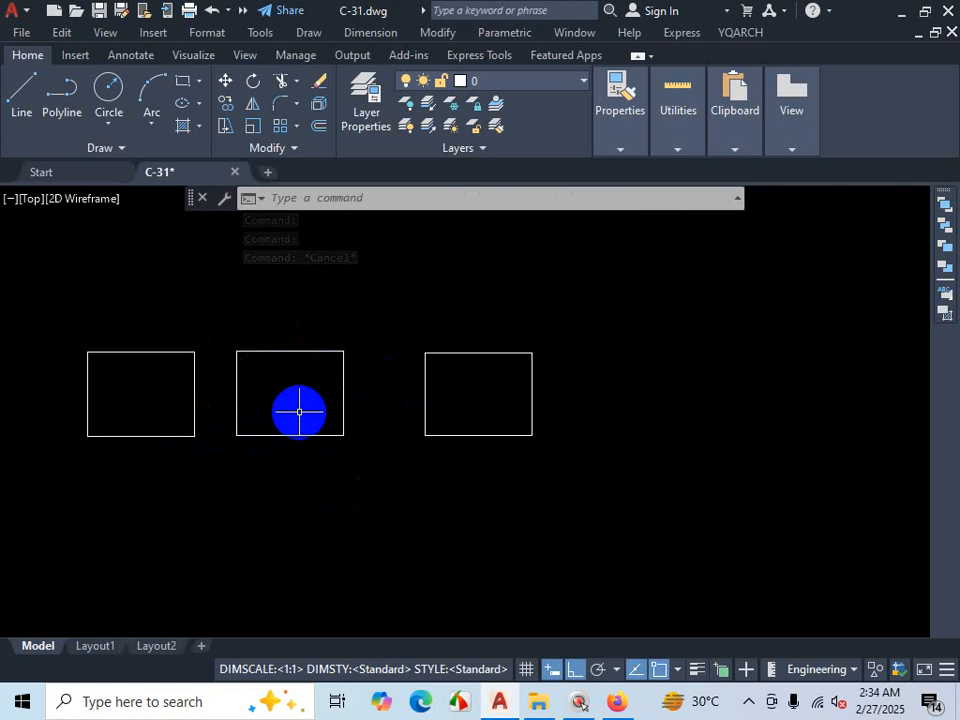
{"action": "key", "text": "Escape"}
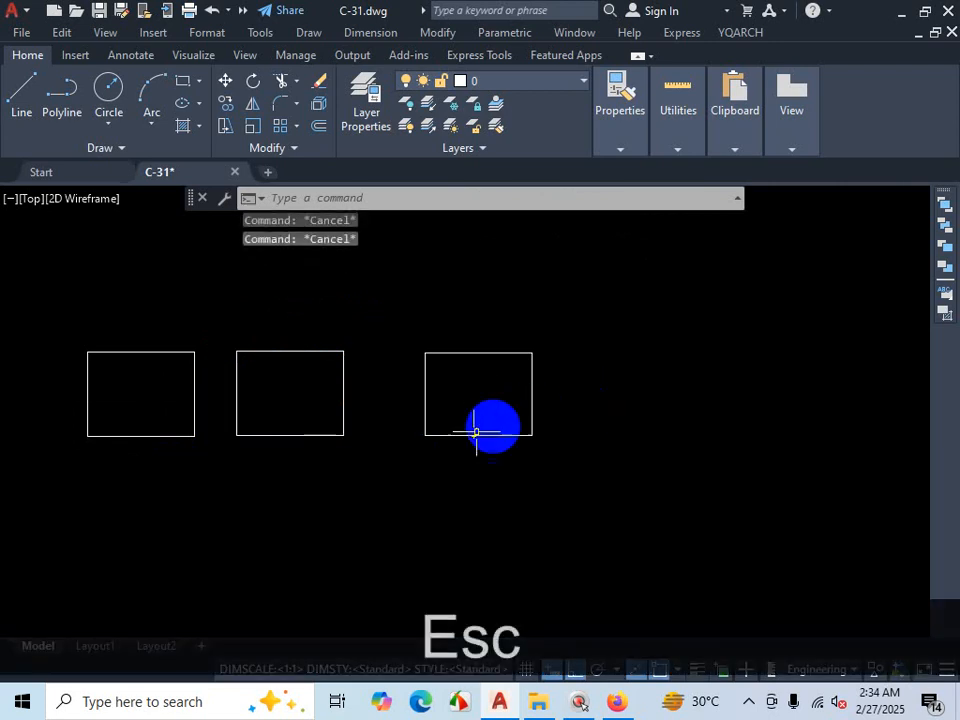
Step: Magnify the screen and annotate it with a sloping line marked 150, a horizontal baseline and a 30° angle, and leave the annotation view
{"action": "scroll", "coordinate": [461, 440], "scroll_direction": "down", "scroll_amount": 2}
{"action": "left_click", "coordinate": [748, 701]}
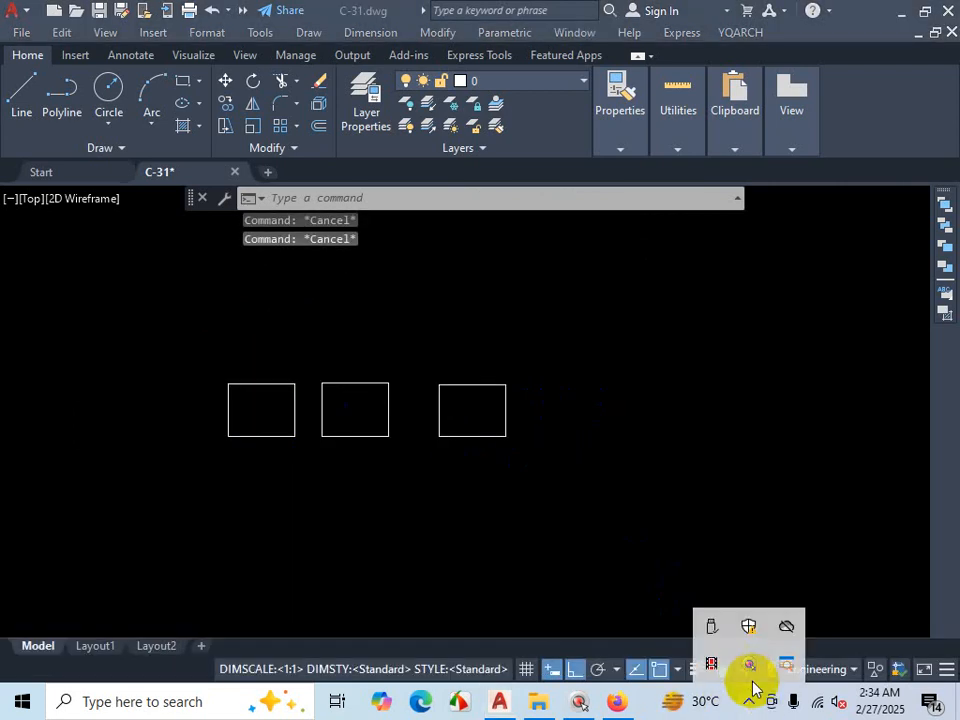
{"action": "key", "text": "Escape"}
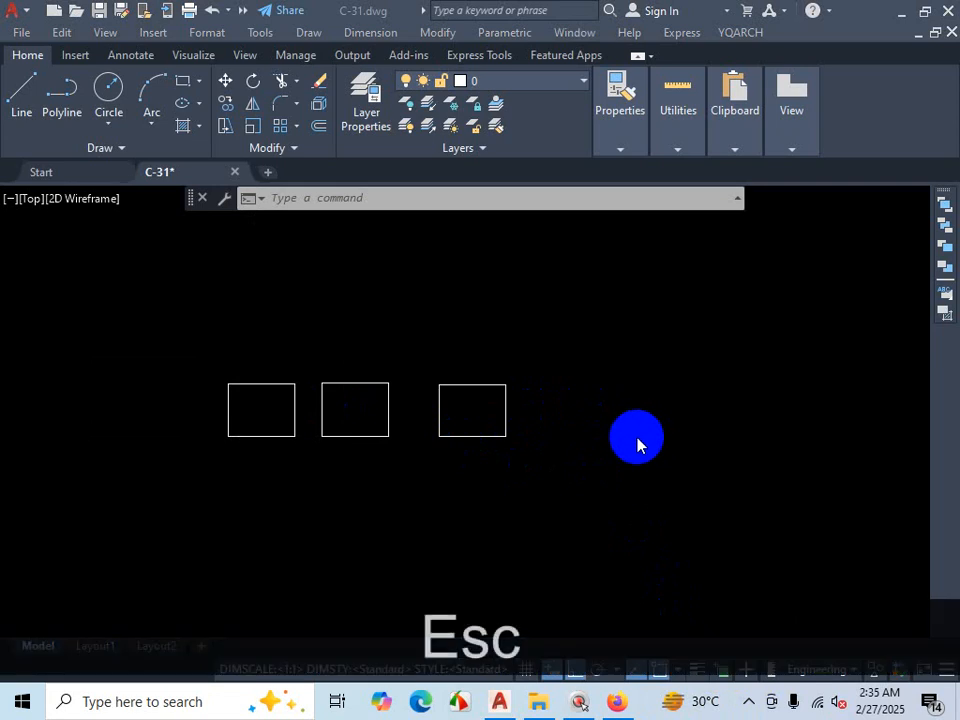
{"action": "key", "text": "ctrl+1"}
{"action": "mouse_move", "coordinate": [515, 433]}
{"action": "left_mouse_down"}
{"action": "mouse_move", "coordinate": [756, 300]}
{"action": "mouse_move", "coordinate": [829, 246]}
{"action": "left_mouse_up"}
{"action": "mouse_move", "coordinate": [679, 414]}
{"action": "left_mouse_down"}
{"action": "mouse_move", "coordinate": [692, 482]}
{"action": "mouse_move", "coordinate": [702, 463]}
{"action": "left_mouse_up"}
{"action": "mouse_move", "coordinate": [737, 379]}
{"action": "left_mouse_down"}
{"action": "mouse_move", "coordinate": [760, 424]}
{"action": "mouse_move", "coordinate": [726, 450]}
{"action": "left_mouse_up"}
{"action": "left_click_drag", "start_coordinate": [716, 395], "coordinate": [773, 359]}
{"action": "mouse_move", "coordinate": [775, 348]}
{"action": "left_mouse_down"}
{"action": "mouse_move", "coordinate": [840, 364]}
{"action": "mouse_move", "coordinate": [805, 373]}
{"action": "left_mouse_up"}
{"action": "left_click_drag", "start_coordinate": [418, 444], "coordinate": [618, 444]}
{"action": "left_click_drag", "start_coordinate": [585, 384], "coordinate": [596, 452]}
{"action": "left_click_drag", "start_coordinate": [631, 397], "coordinate": [627, 430]}
{"action": "mouse_move", "coordinate": [649, 380]}
{"action": "left_mouse_down"}
{"action": "mouse_move", "coordinate": [651, 402]}
{"action": "mouse_move", "coordinate": [654, 382]}
{"action": "mouse_move", "coordinate": [680, 359]}
{"action": "left_mouse_up"}
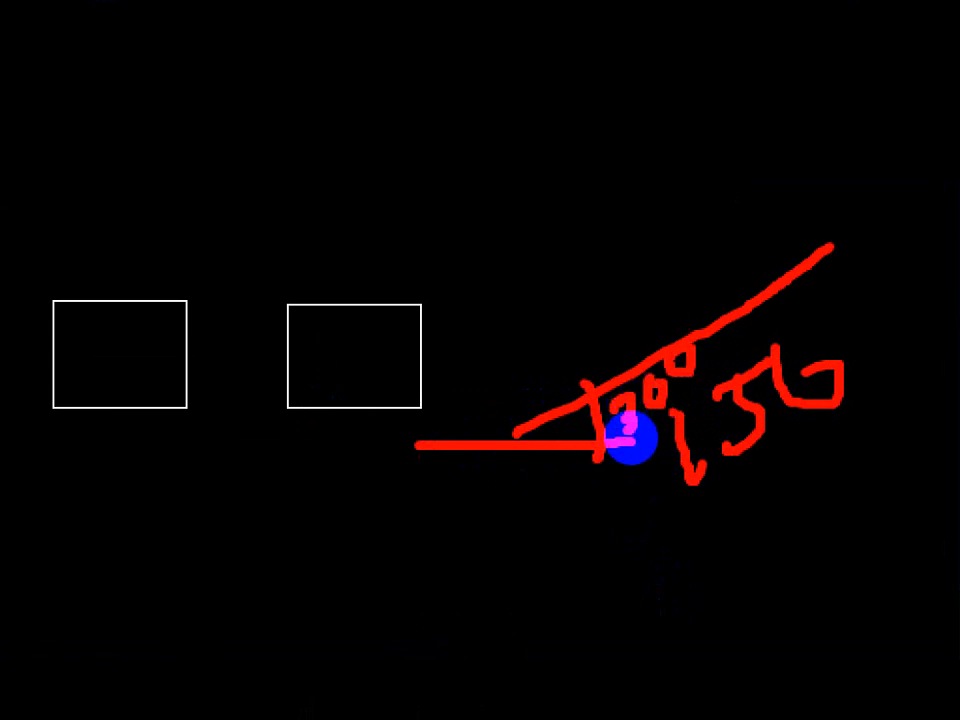
{"action": "key", "text": "Escape"}
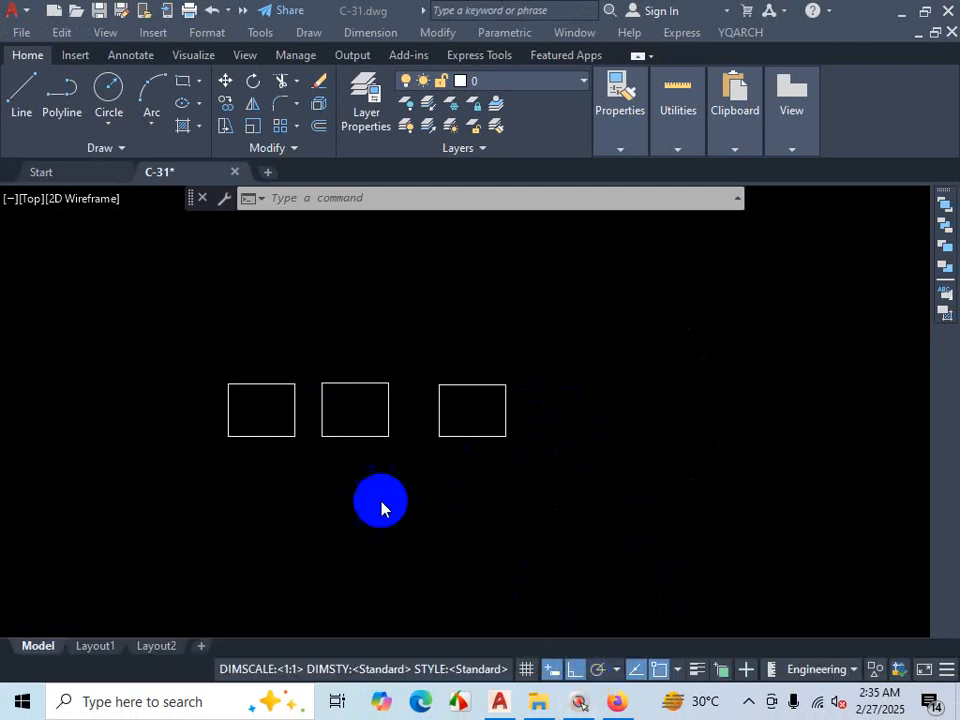
Step: Draw a single line starting just right of the third rectangle, with Ortho mode off, 150' long at an angle of 30°
{"action": "scroll", "coordinate": [470, 438], "scroll_direction": "down", "scroll_amount": 2}
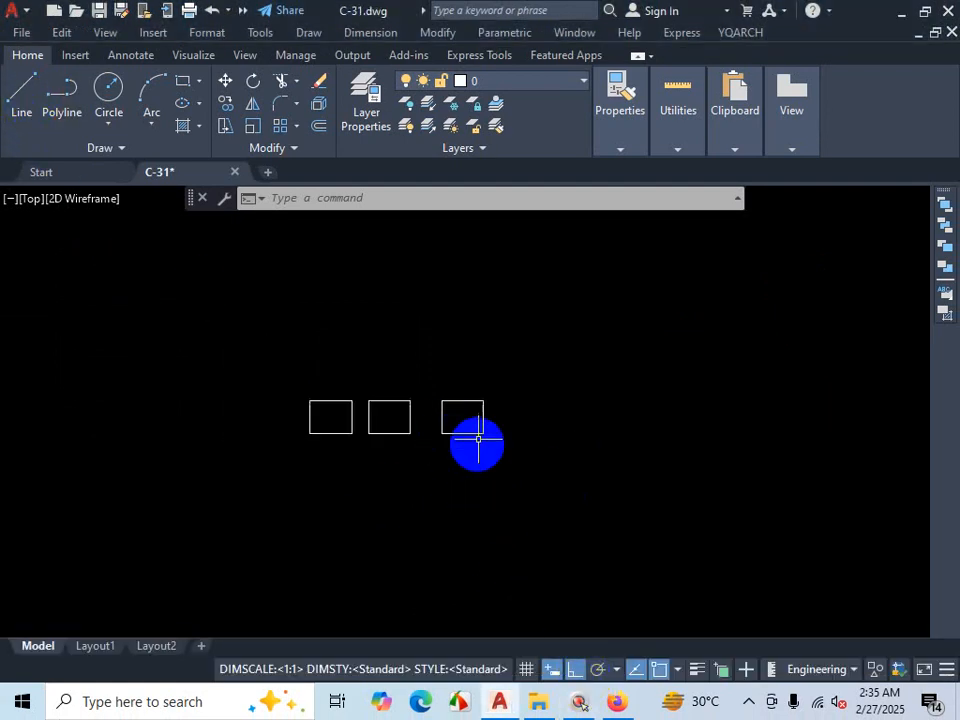
{"action": "left_click", "coordinate": [16, 92]}
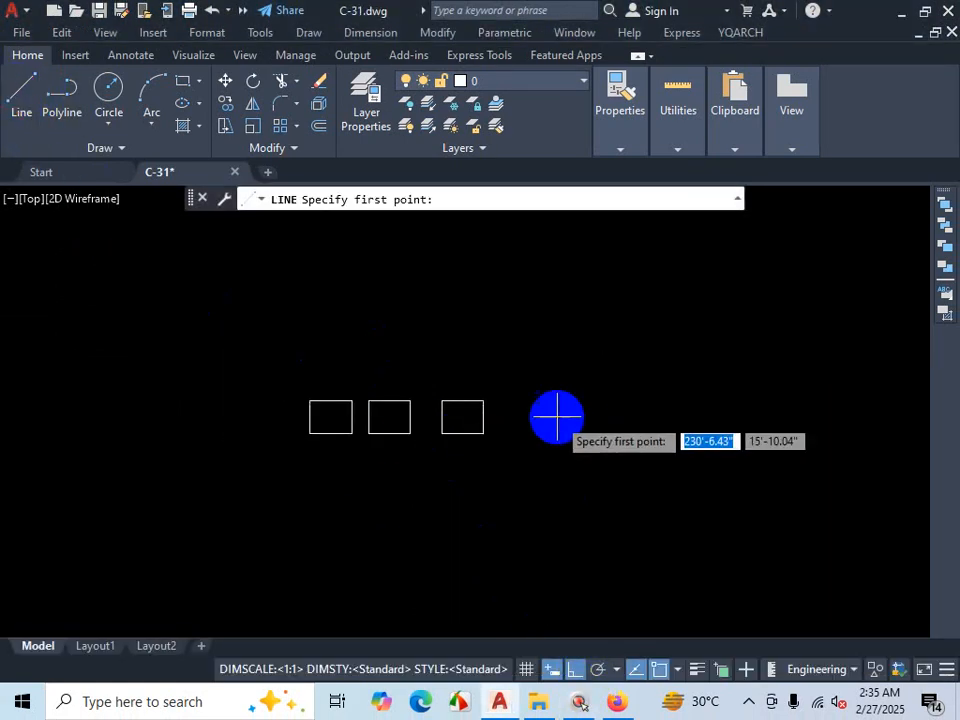
{"action": "scroll", "coordinate": [537, 424], "scroll_direction": "up", "scroll_amount": 2}
{"action": "scroll", "coordinate": [470, 441], "scroll_direction": "up", "scroll_amount": 3}
{"action": "left_click", "coordinate": [445, 443]}
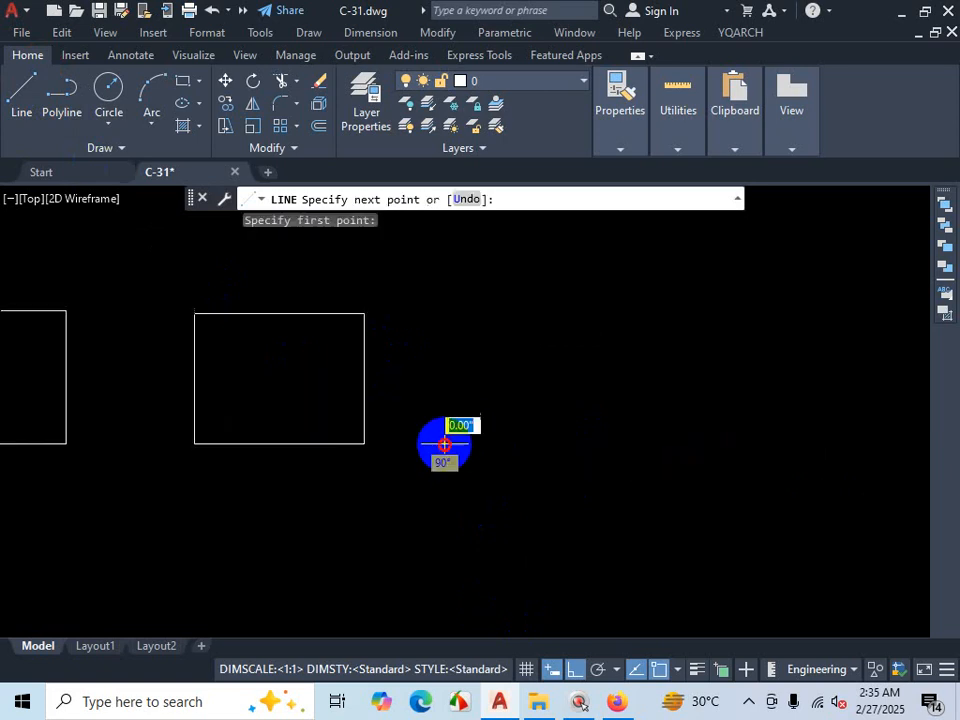
{"action": "left_click", "coordinate": [575, 669]}
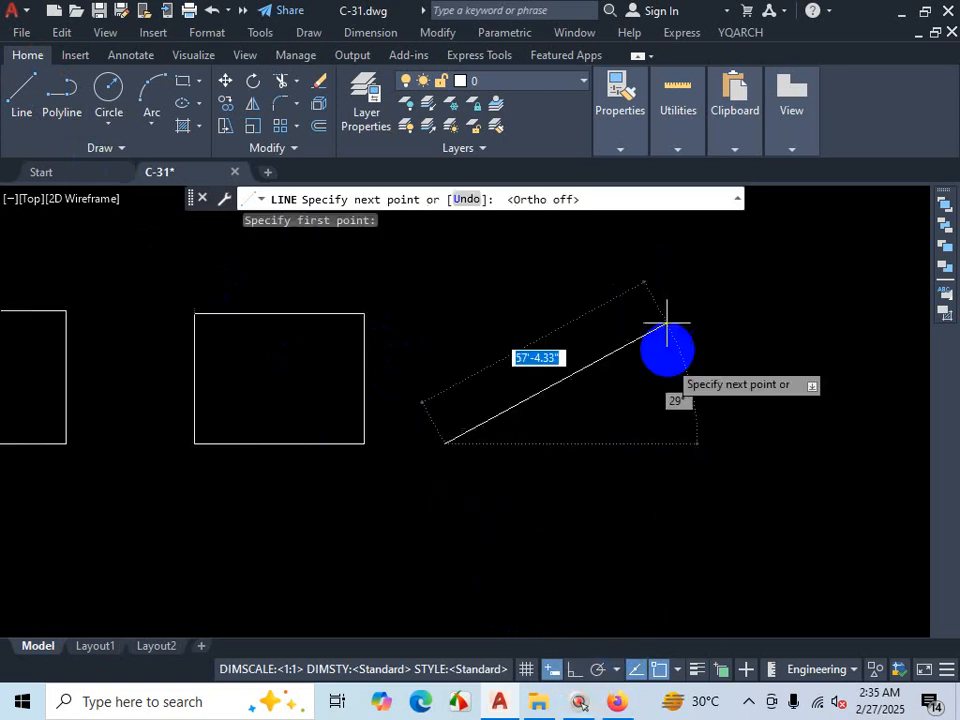
{"action": "scroll", "coordinate": [651, 550], "scroll_direction": "down", "scroll_amount": 3}
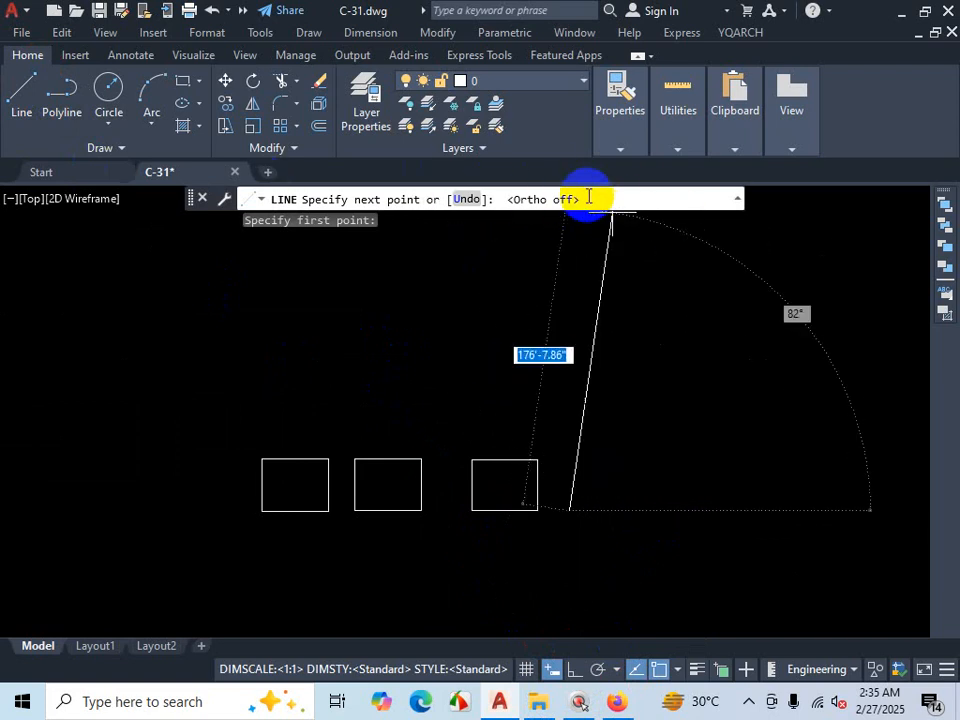
{"action": "scroll", "coordinate": [590, 477], "scroll_direction": "down", "scroll_amount": 2}
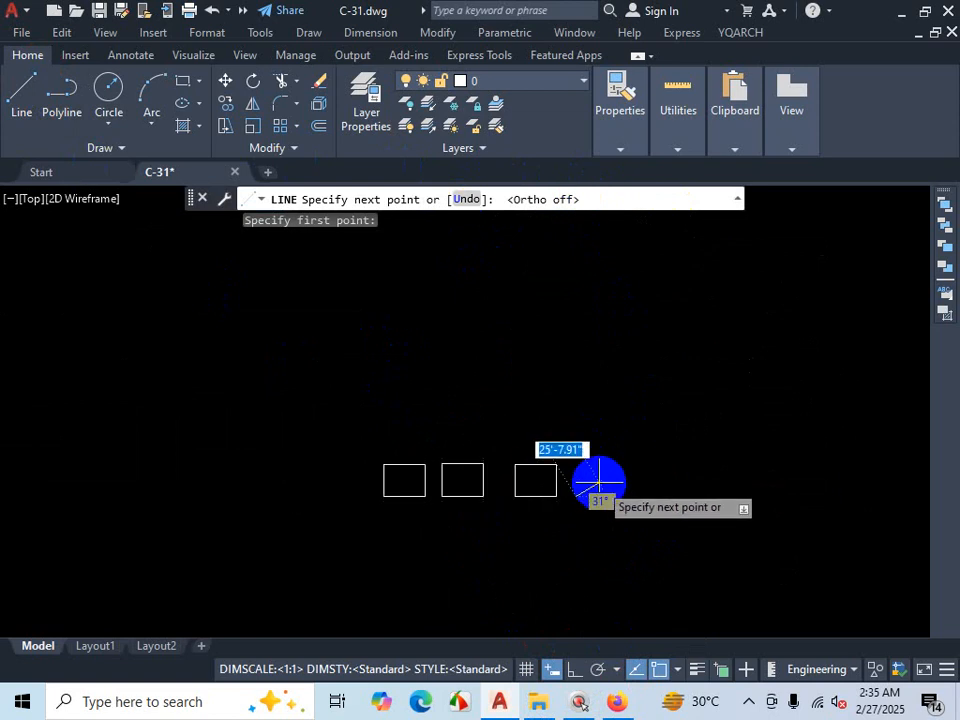
{"action": "scroll", "coordinate": [595, 482], "scroll_direction": "up", "scroll_amount": 4}
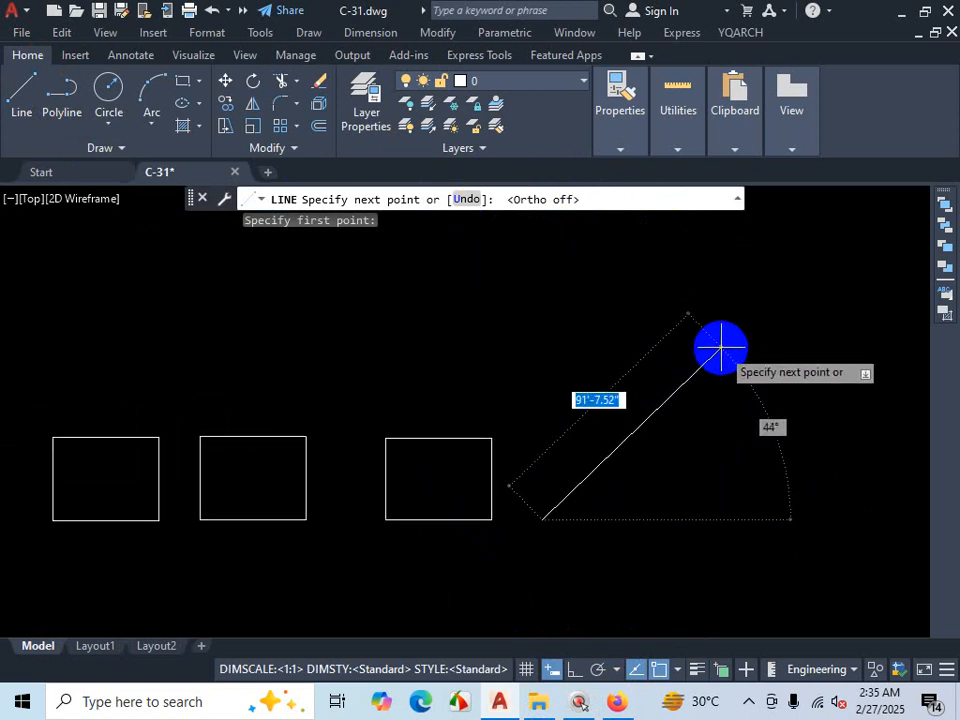
{"action": "type", "text": "150"}
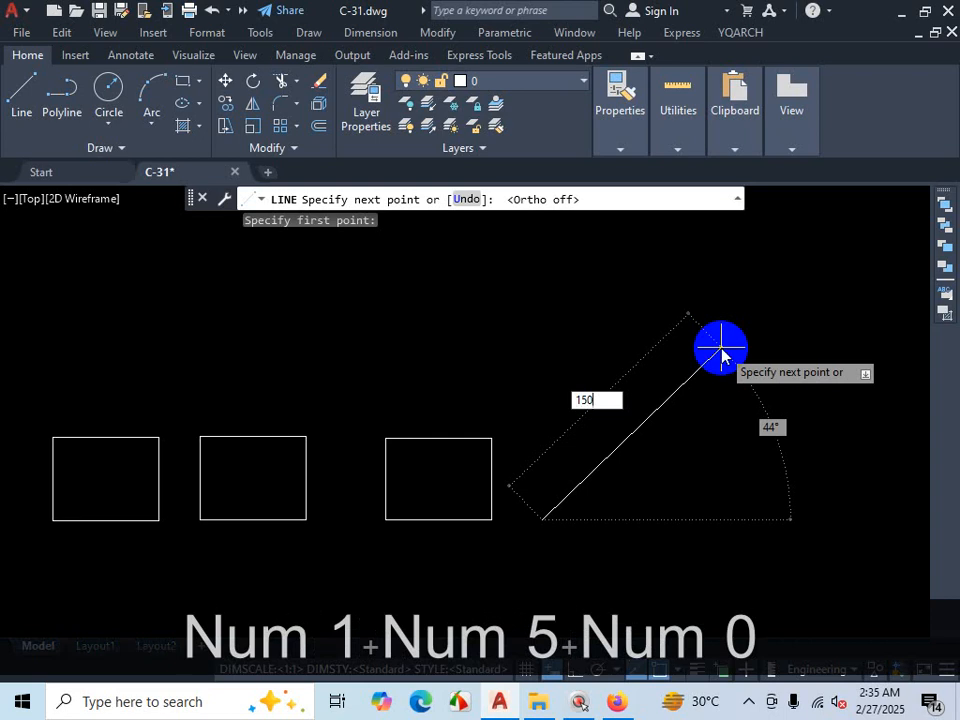
{"action": "type", "text": "'"}
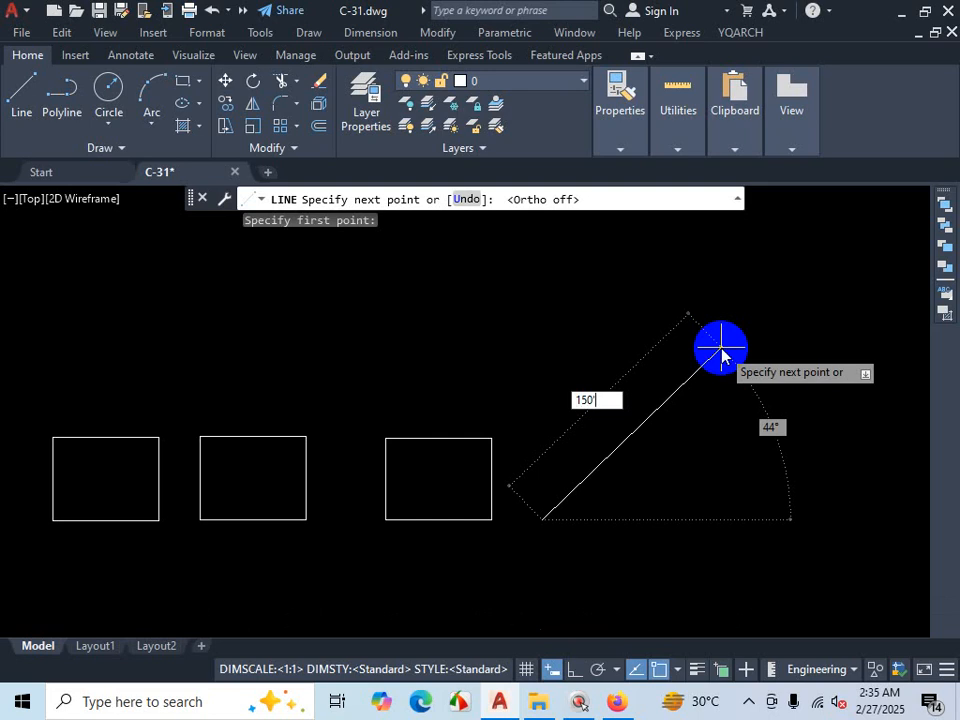
{"action": "key", "text": "Tab"}
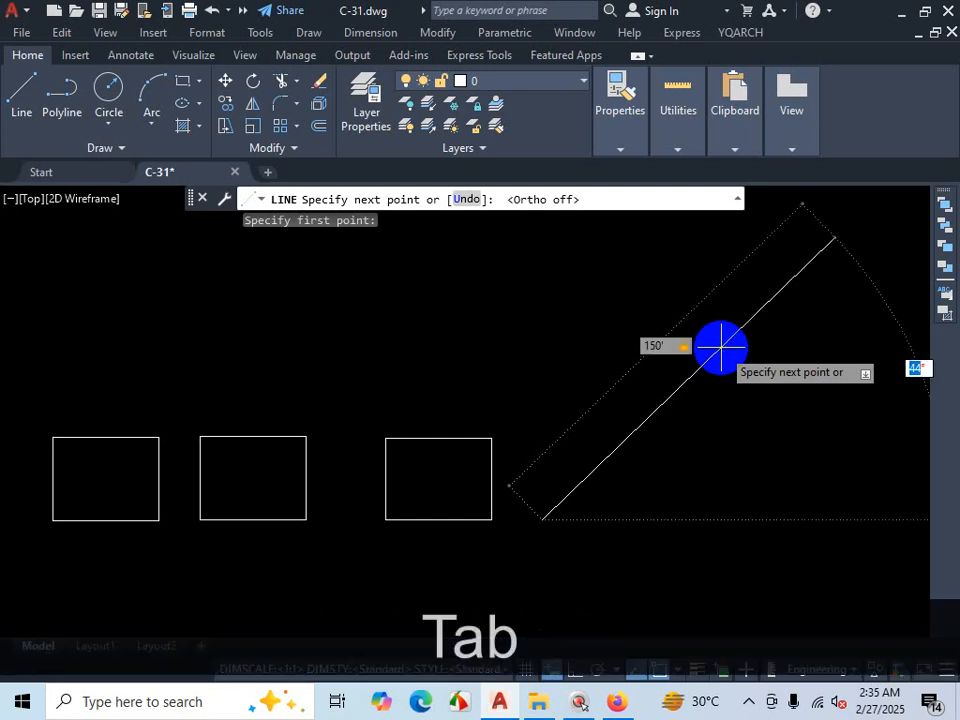
{"action": "type", "text": "30"}
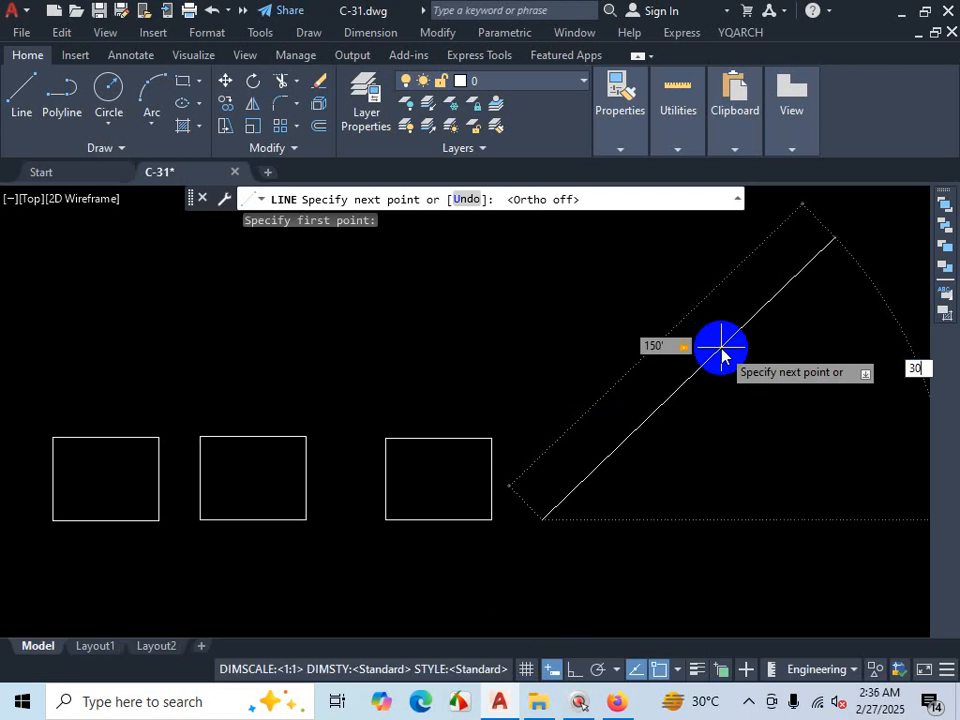
{"action": "key", "text": "Return"}
{"action": "key", "text": "Escape"}
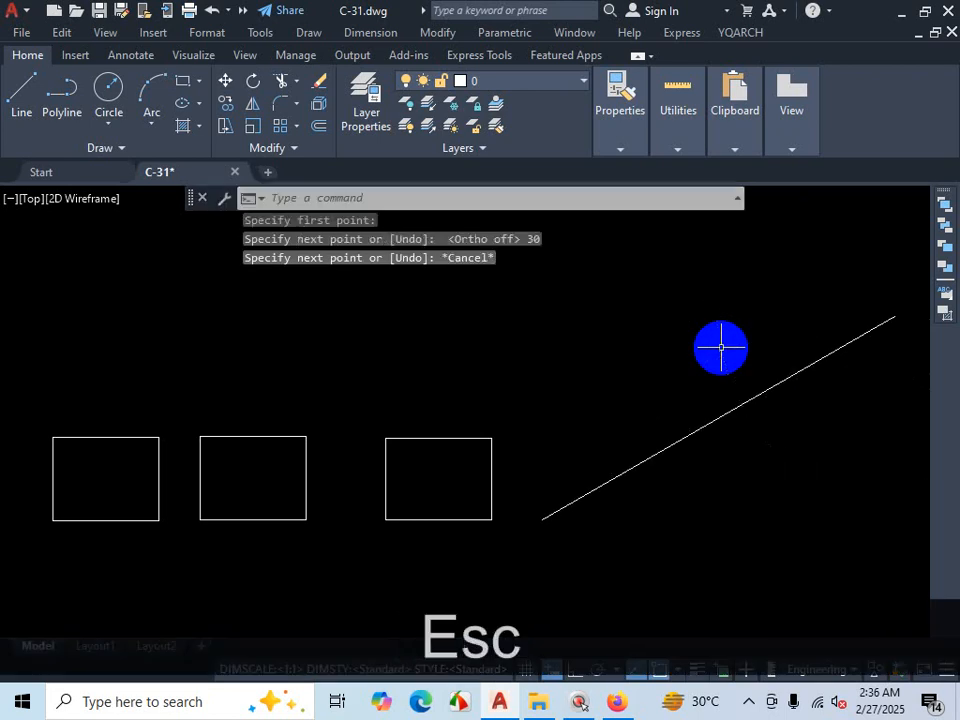
Step: Look through the available measuring tools, and close the list without measuring anything
{"action": "scroll", "coordinate": [544, 443], "scroll_direction": "down", "scroll_amount": 2}
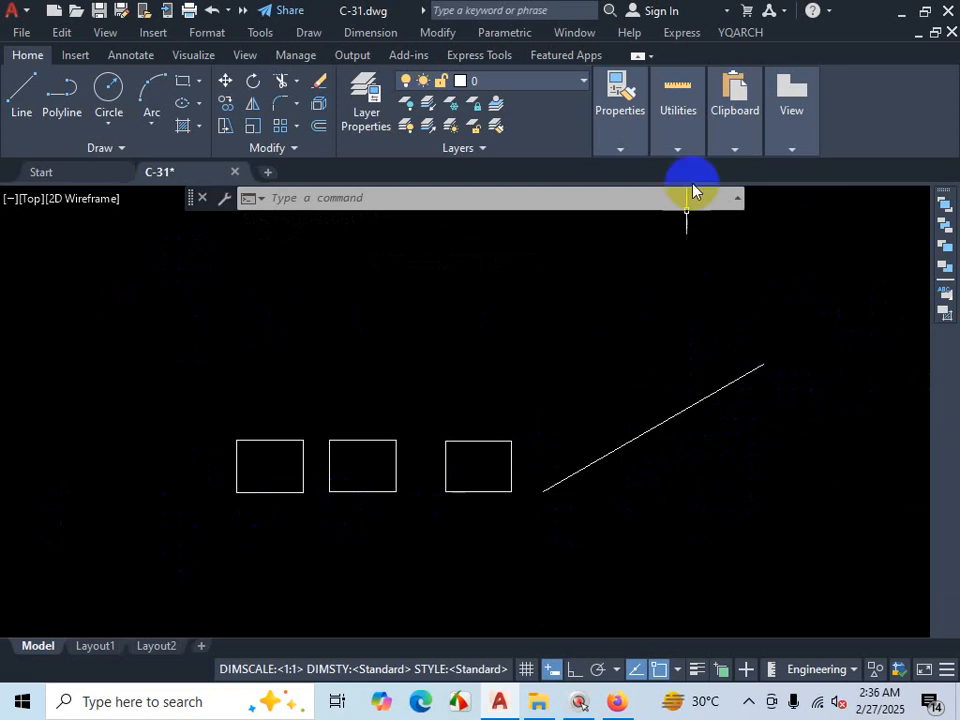
{"action": "left_click", "coordinate": [684, 148]}
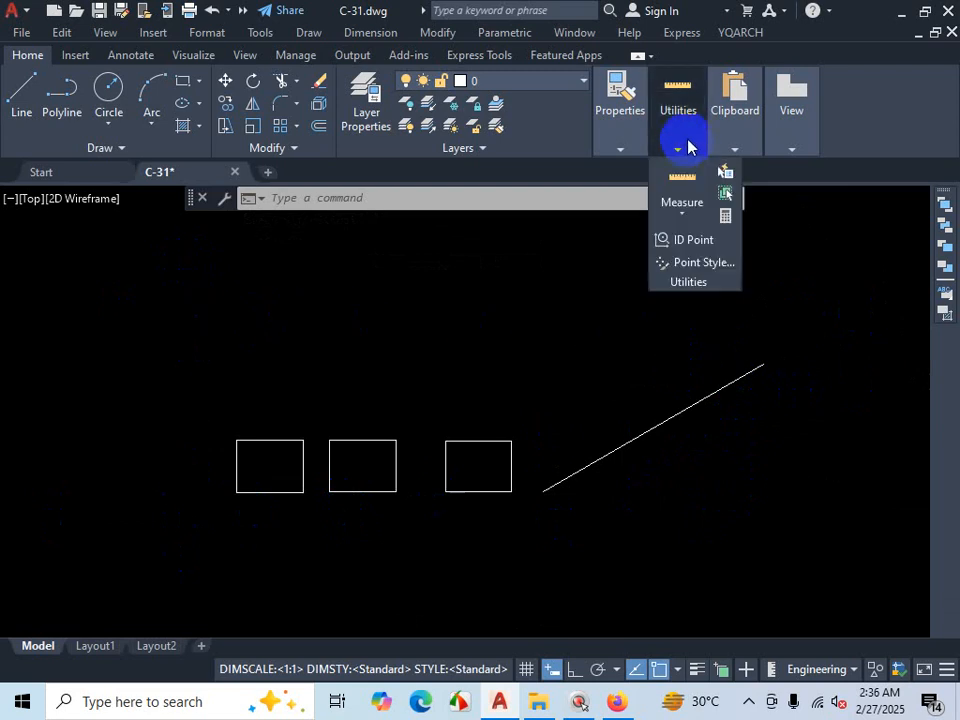
{"action": "left_click", "coordinate": [683, 215]}
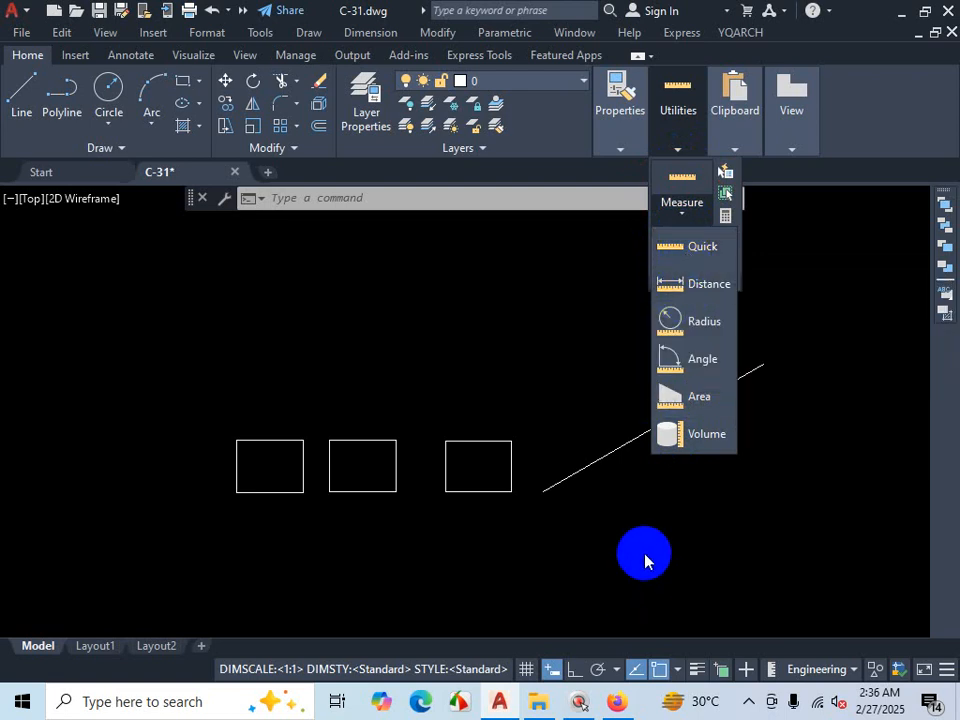
{"action": "key", "text": "Escape"}
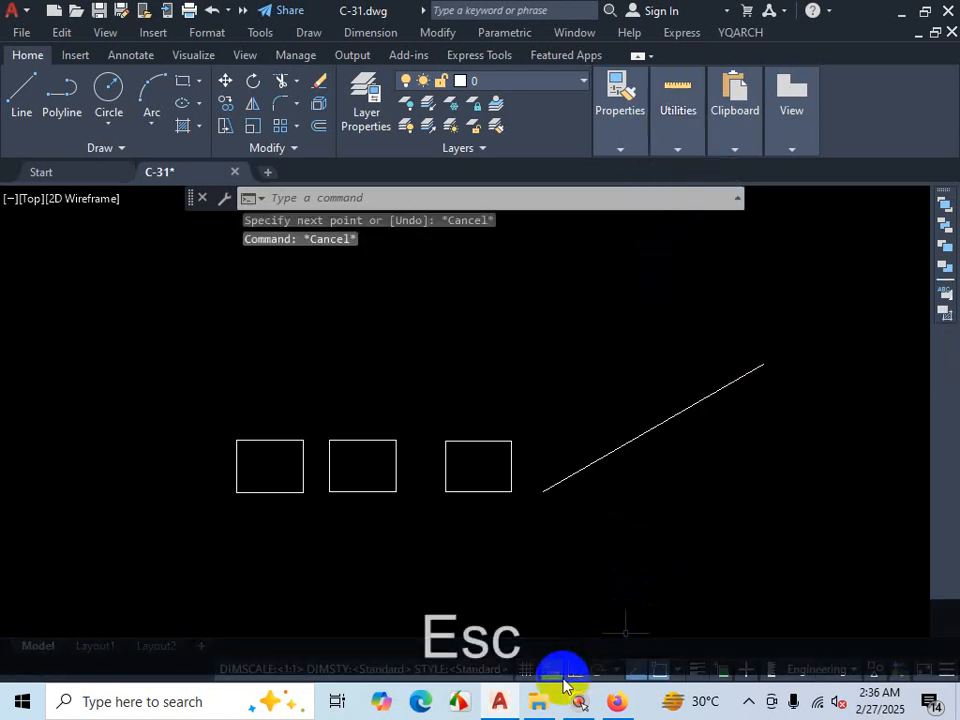
Step: Turn Ortho mode on and start a line right of the first inclined line, with its first segment 150' long at 30°
{"action": "left_click", "coordinate": [575, 670]}
{"action": "scroll", "coordinate": [422, 454], "scroll_direction": "down", "scroll_amount": 4}
{"action": "scroll", "coordinate": [568, 443], "scroll_direction": "up", "scroll_amount": 4}
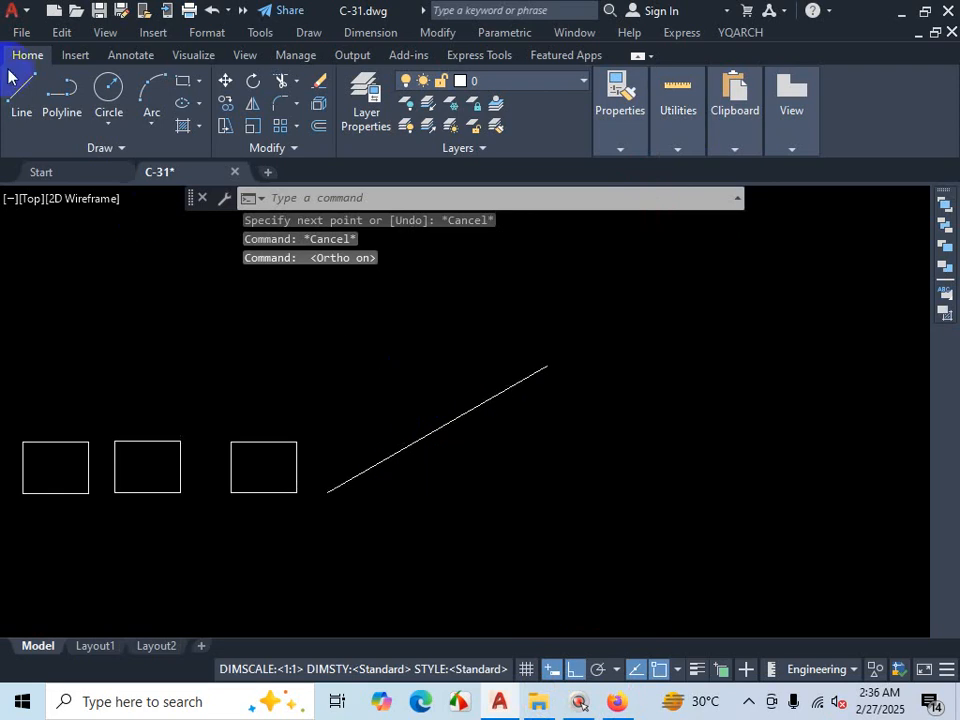
{"action": "left_click", "coordinate": [21, 110]}
{"action": "left_click", "coordinate": [504, 490]}
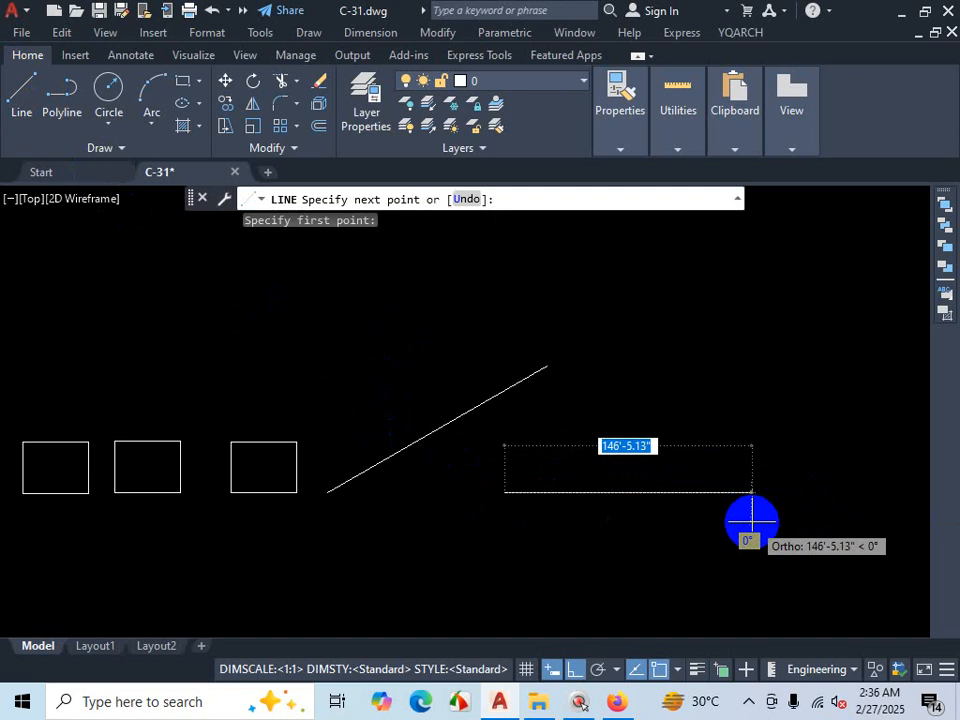
{"action": "type", "text": "150'"}
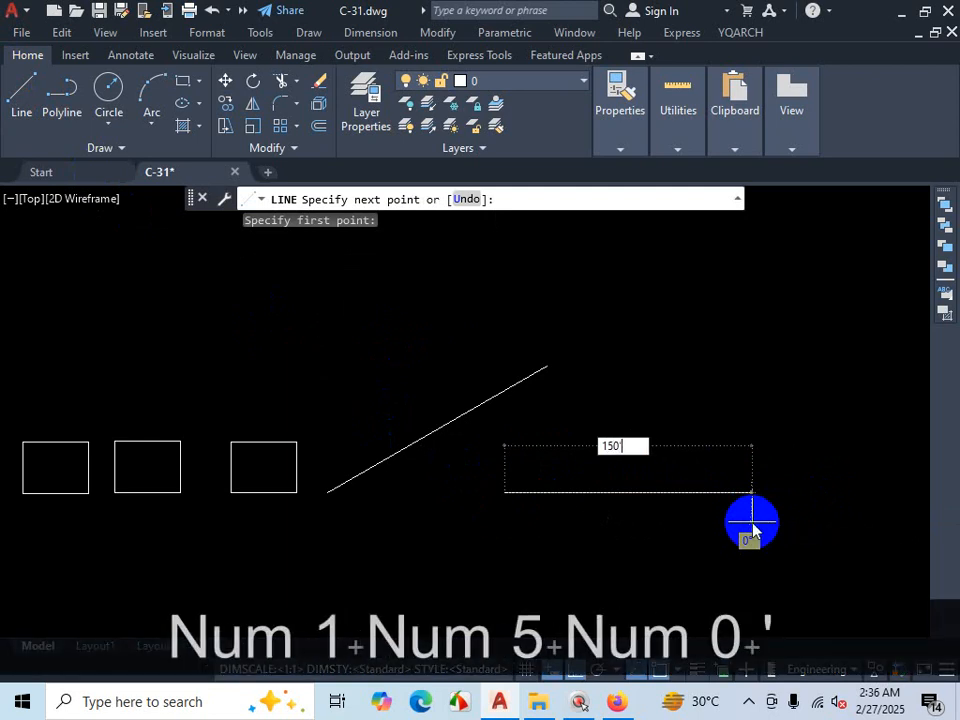
{"action": "key", "text": "Tab"}
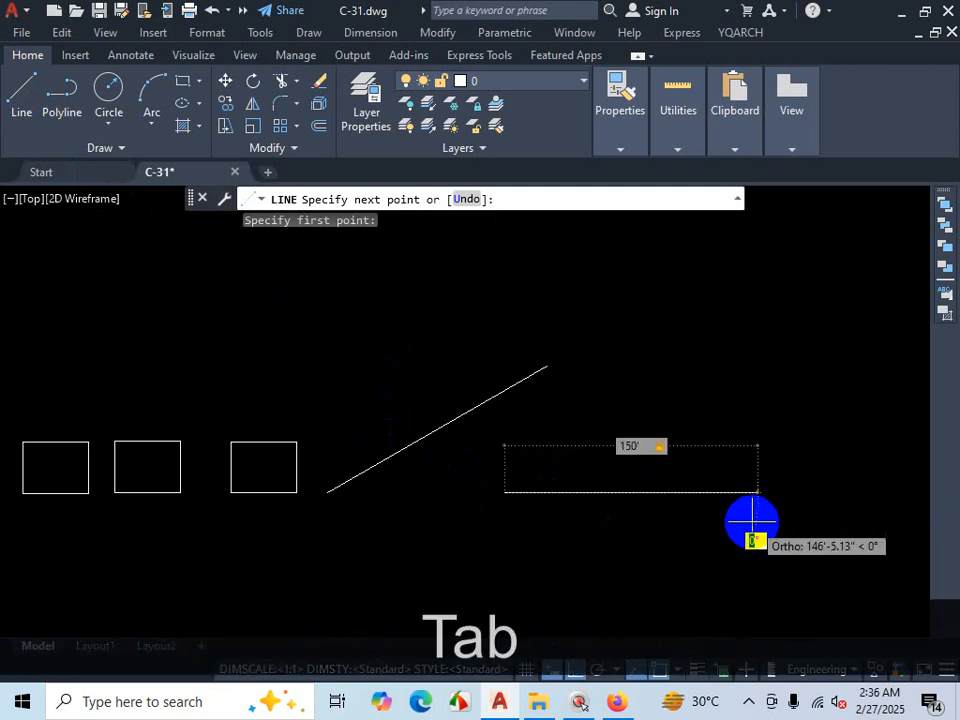
{"action": "type", "text": "30"}
{"action": "key", "text": "Return"}
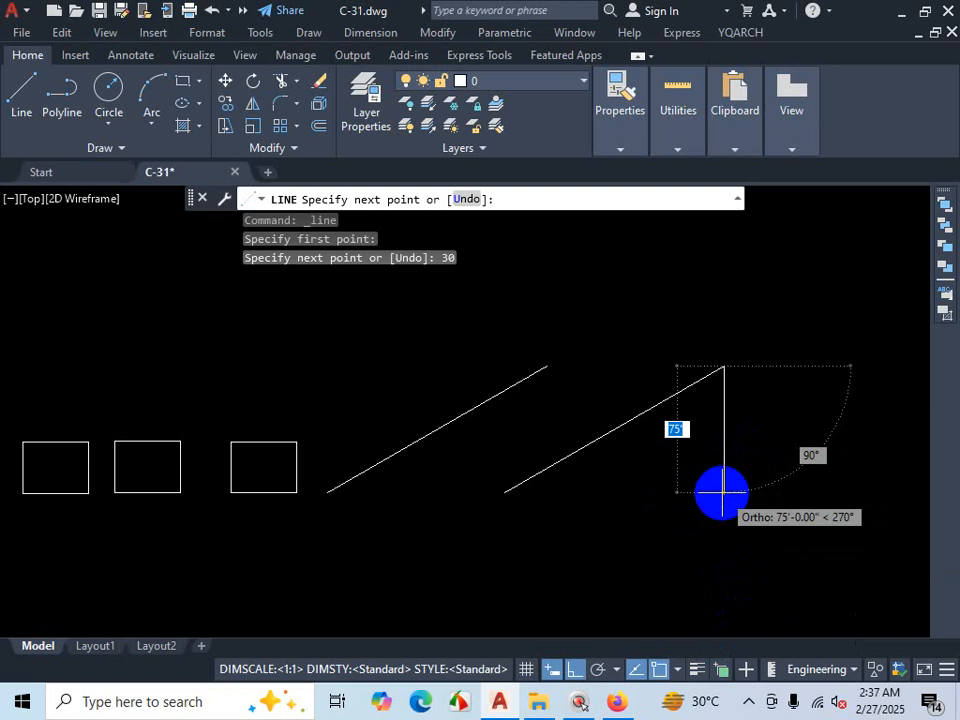
Step: Continue the line from its upper end with a downward-sloping segment 150' long at an angle of 45°
{"action": "type", "text": "150"}
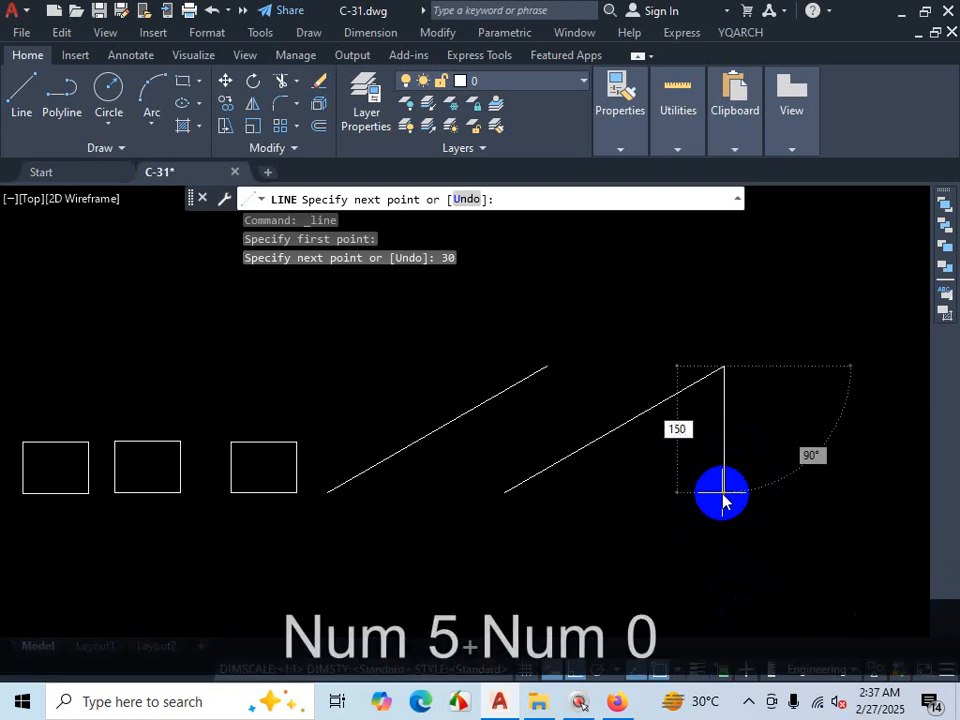
{"action": "key", "text": "Tab"}
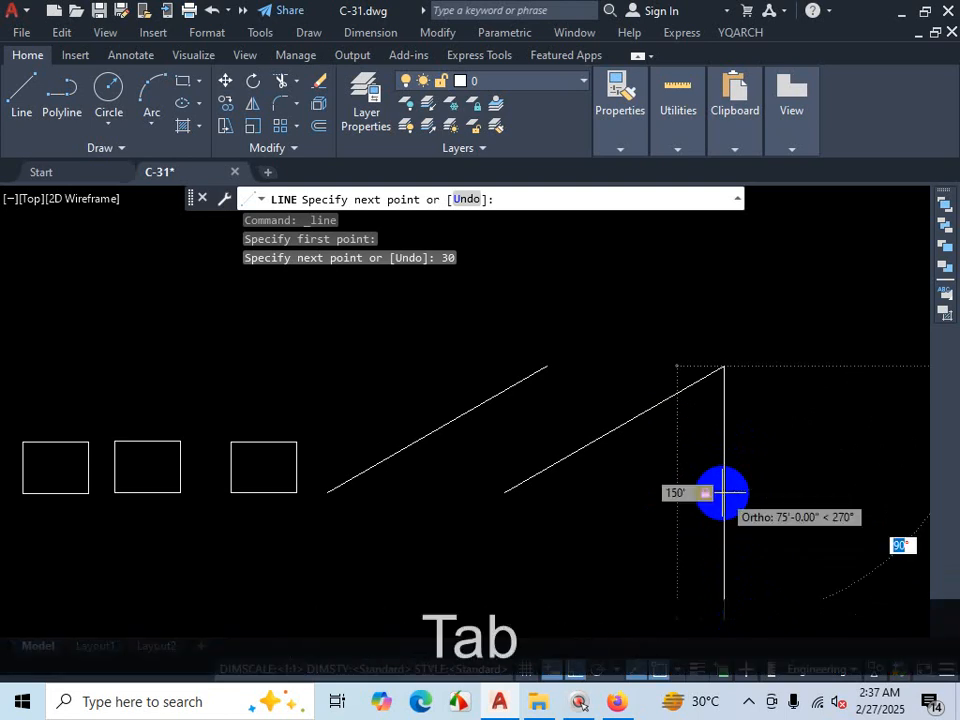
{"action": "type", "text": "45"}
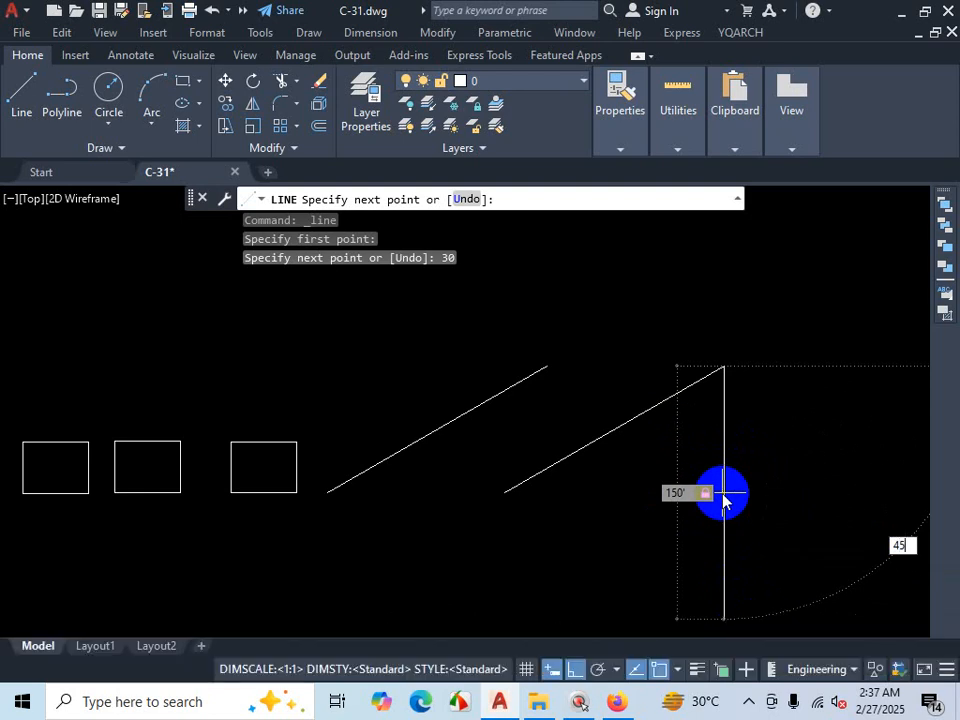
{"action": "key", "text": "Return"}
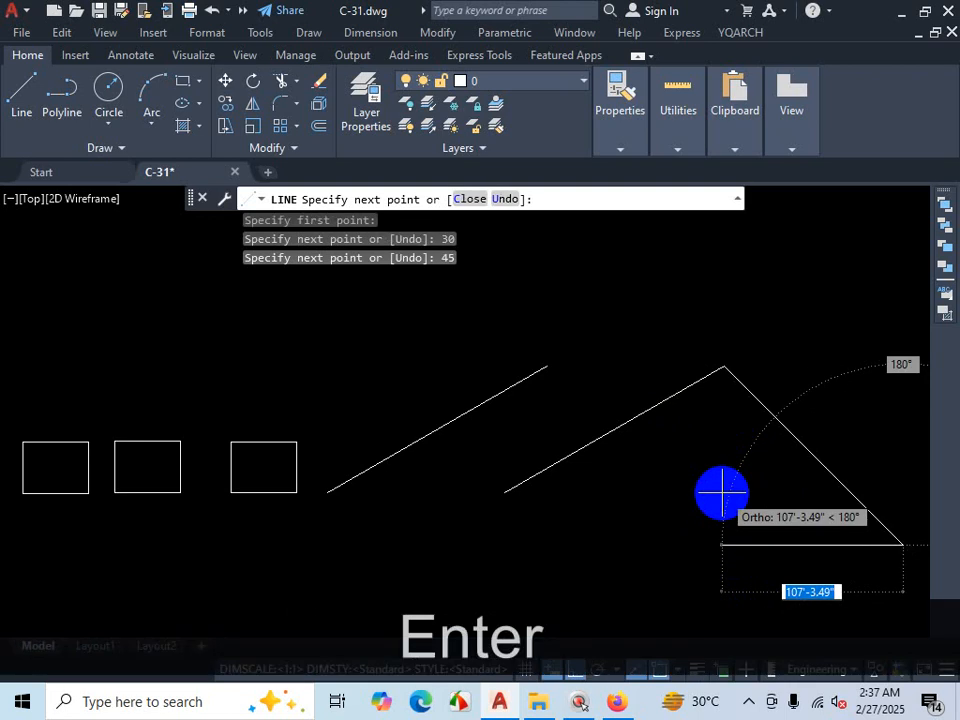
Step: Turn Ortho mode off, preview a third segment at free angles, and end the line without placing that segment
{"action": "left_click", "coordinate": [577, 670]}
{"action": "scroll", "coordinate": [635, 437], "scroll_direction": "down", "scroll_amount": 5}
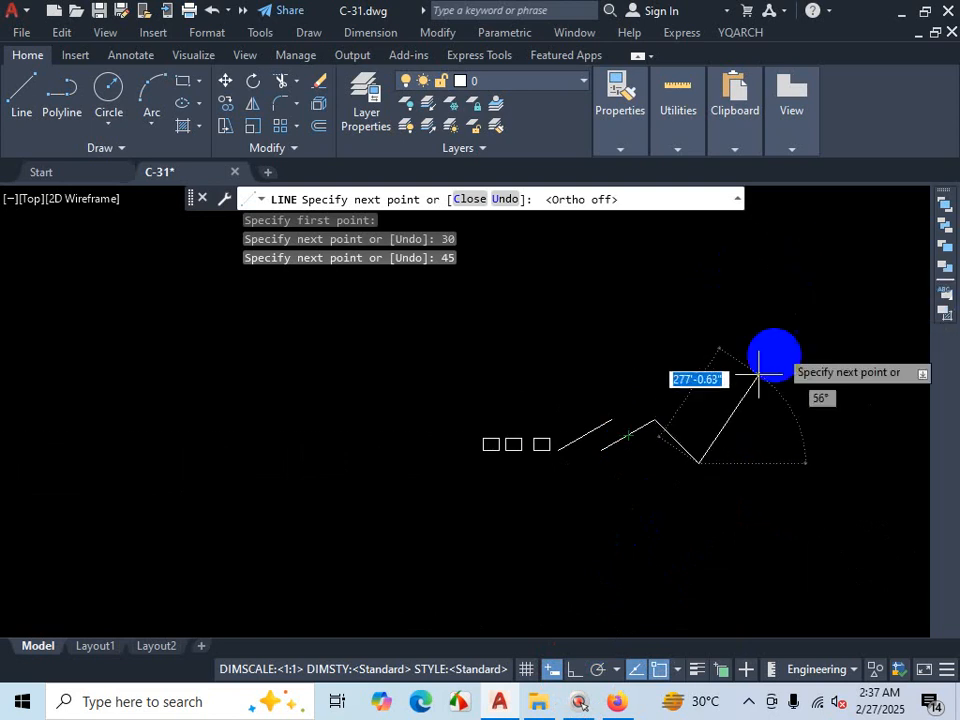
{"action": "scroll", "coordinate": [785, 380], "scroll_direction": "down", "scroll_amount": 4}
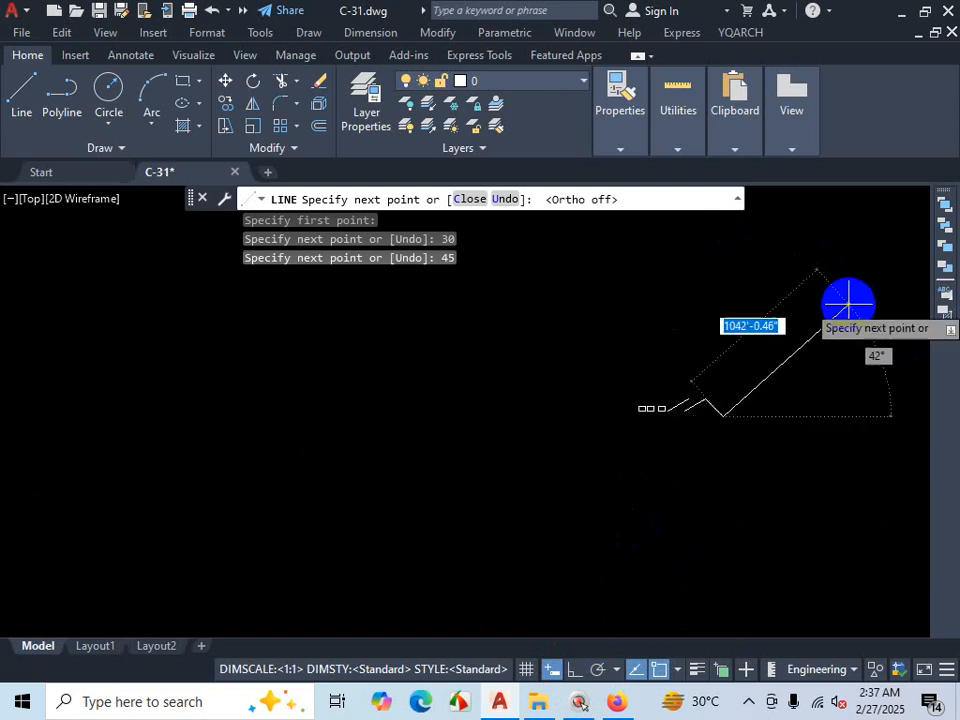
{"action": "scroll", "coordinate": [815, 370], "scroll_direction": "up", "scroll_amount": 6}
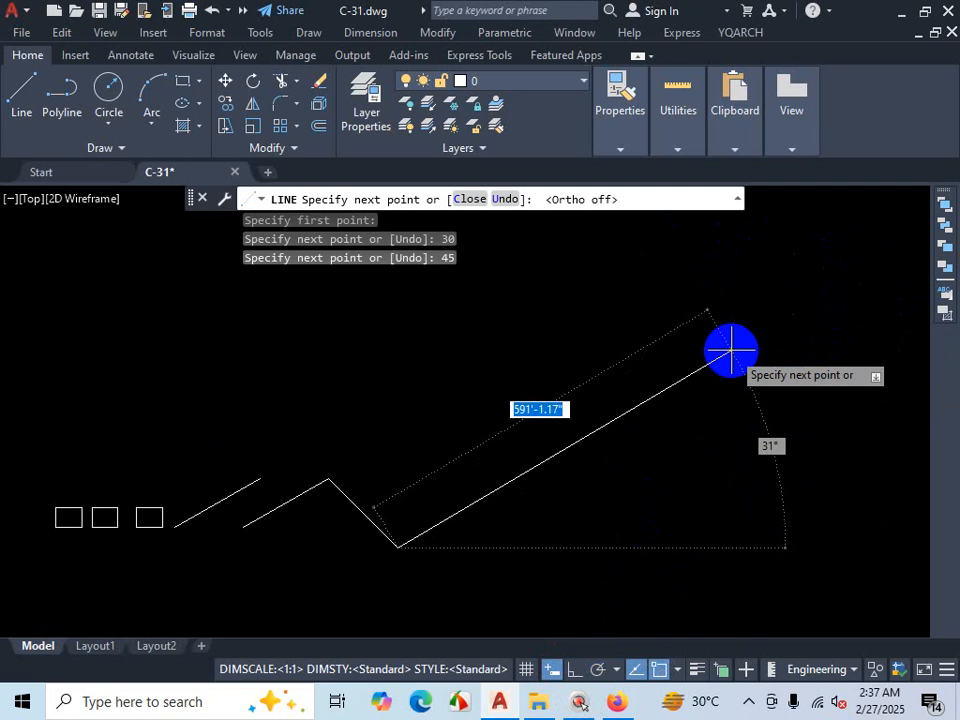
{"action": "left_click", "coordinate": [597, 669]}
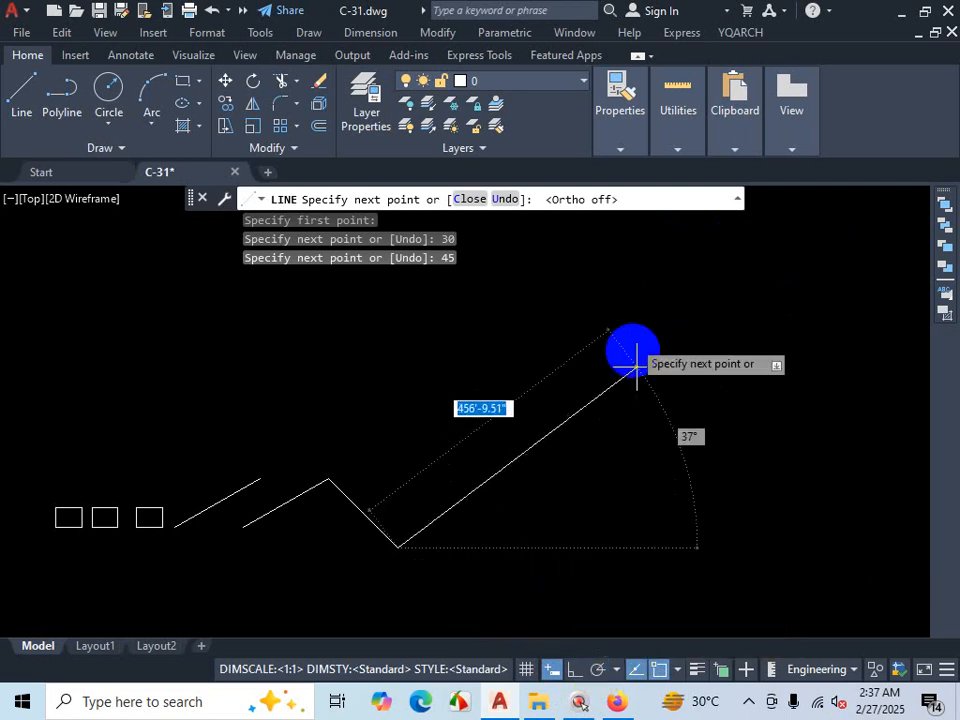
{"action": "key", "text": "Escape"}
Step: Erase the single inclined line and the two joined inclined segments, keeping the three small rectangles
{"action": "scroll", "coordinate": [657, 410], "scroll_direction": "down", "scroll_amount": 4}
{"action": "scroll", "coordinate": [506, 431], "scroll_direction": "up", "scroll_amount": 4}
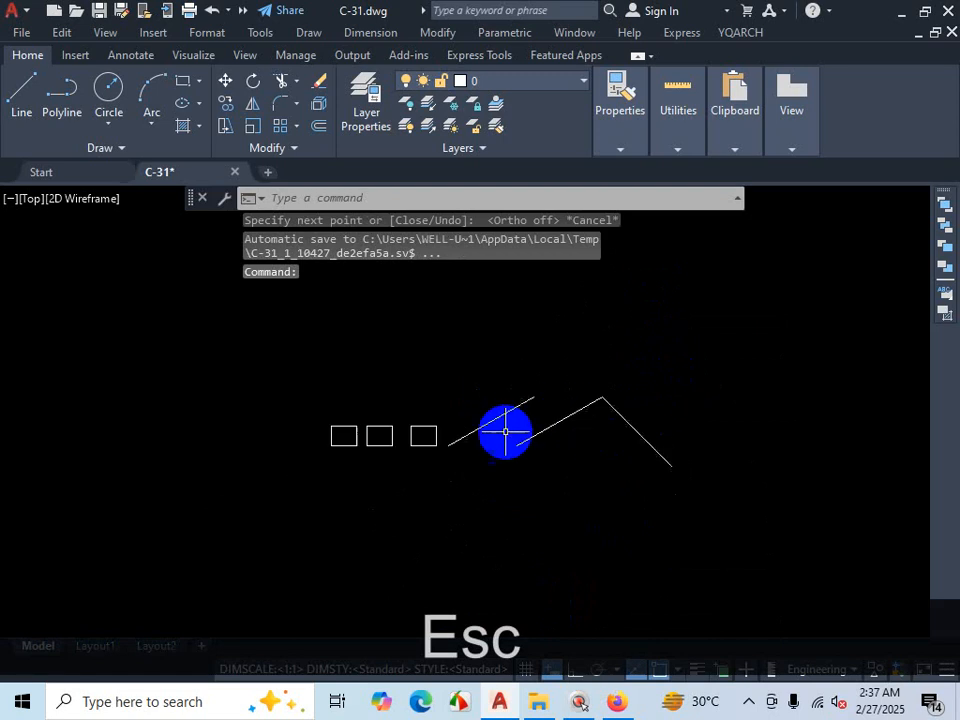
{"action": "scroll", "coordinate": [649, 420], "scroll_direction": "up", "scroll_amount": 2}
{"action": "scroll", "coordinate": [632, 411], "scroll_direction": "up", "scroll_amount": 2}
{"action": "left_click", "coordinate": [580, 348]}
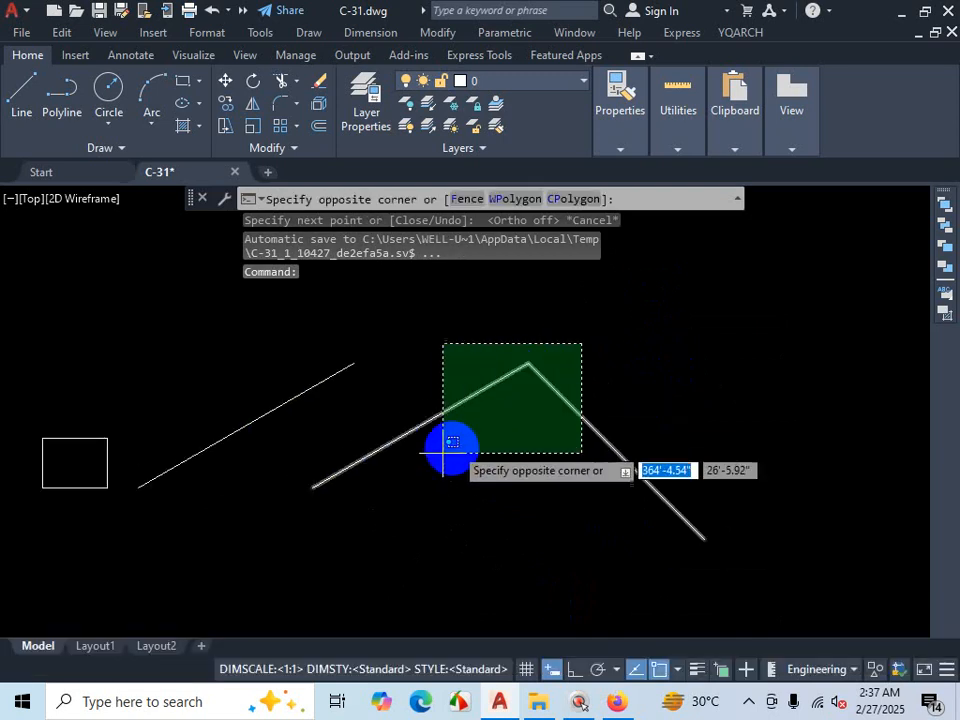
{"action": "left_click", "coordinate": [450, 446]}
{"action": "left_click", "coordinate": [373, 345]}
{"action": "left_click", "coordinate": [321, 403]}
{"action": "key", "text": "Delete"}
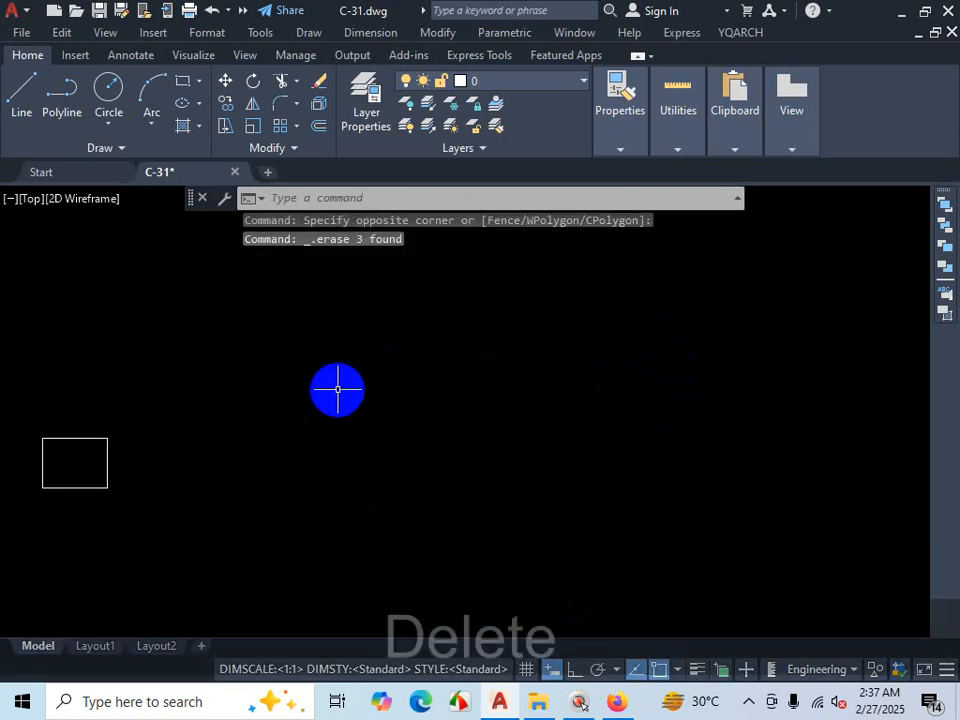
Step: Magnify the screen and annotate it with a horizontal and a sloping line, each marked 100', enclosing a 30° angle, and leave the annotation view
{"action": "scroll", "coordinate": [304, 379], "scroll_direction": "down", "scroll_amount": 3}
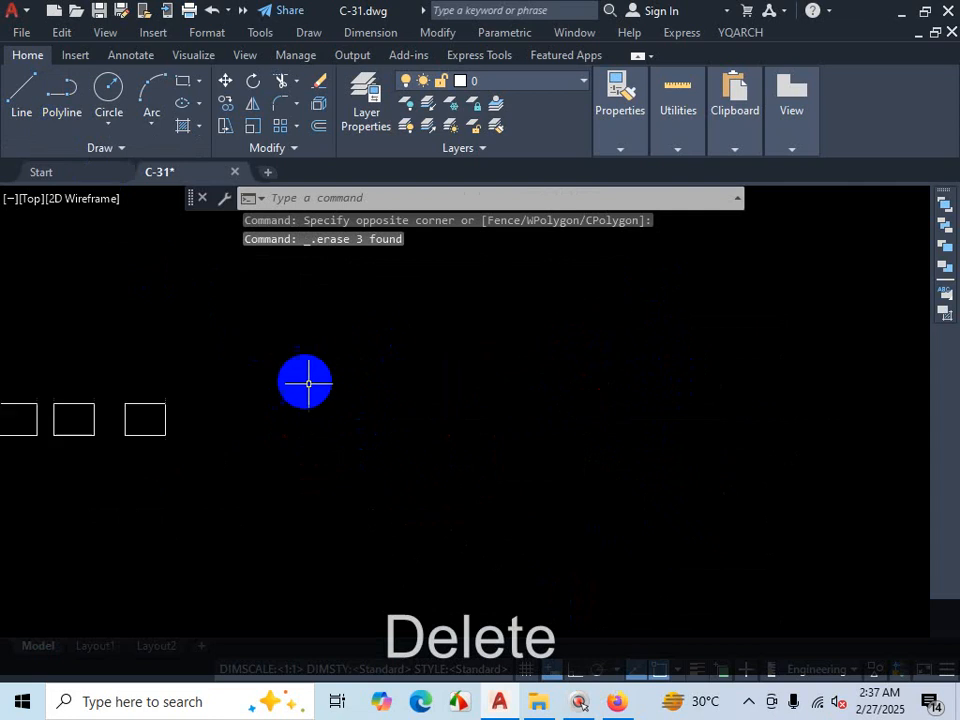
{"action": "scroll", "coordinate": [439, 399], "scroll_direction": "down", "scroll_amount": 2}
{"action": "key", "text": "ctrl+1"}
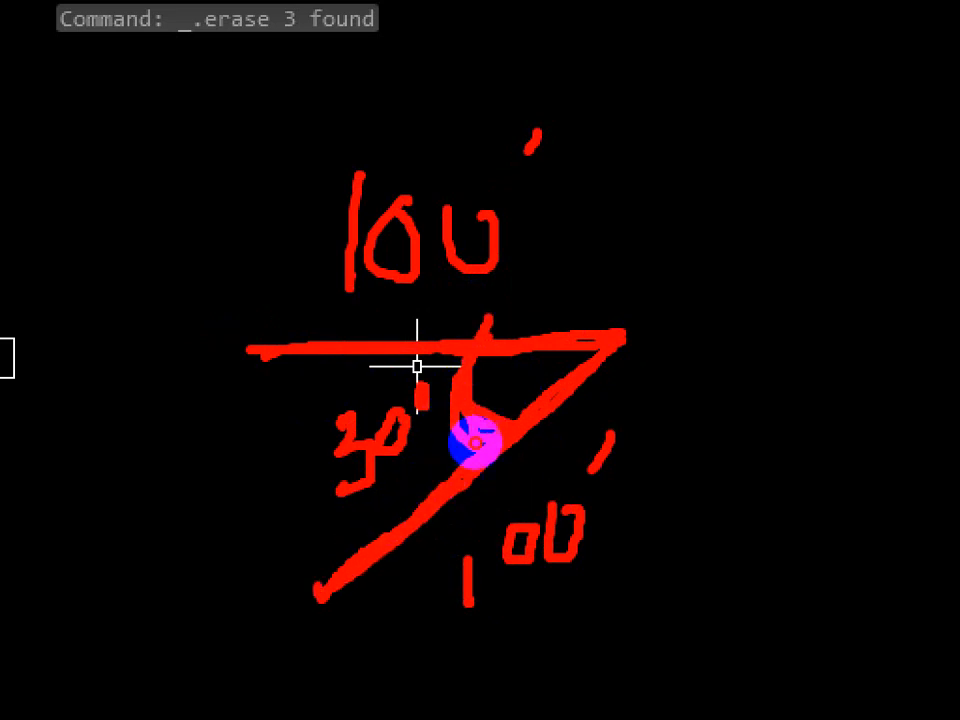
{"action": "key", "text": "Escape"}
{"action": "key", "text": "ctrl+1"}
{"action": "key", "text": "Escape"}
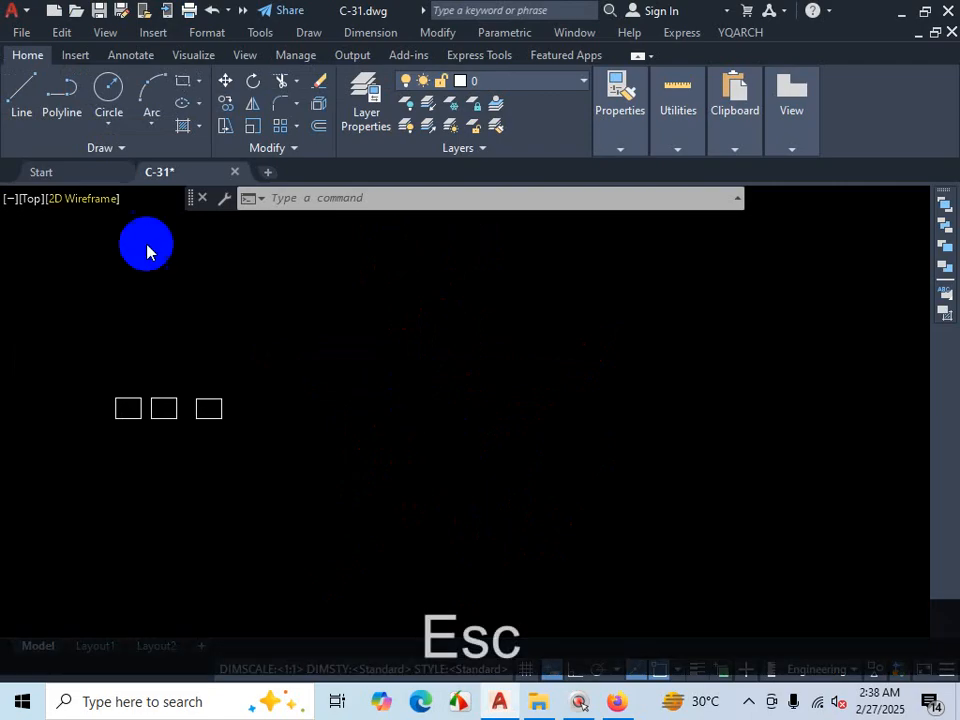
Step: Draw a horizontal line 100' long to the right of the three rectangles with Ortho mode on, leaving the line open
{"action": "left_click", "coordinate": [12, 110]}
{"action": "scroll", "coordinate": [255, 415], "scroll_direction": "up", "scroll_amount": 5}
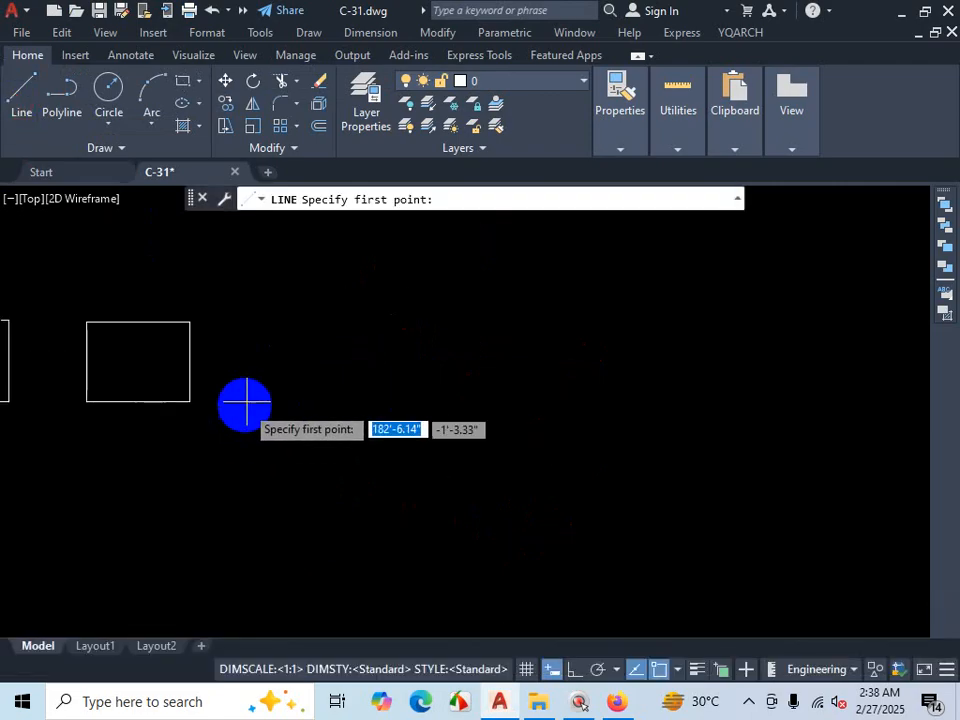
{"action": "left_click", "coordinate": [248, 391]}
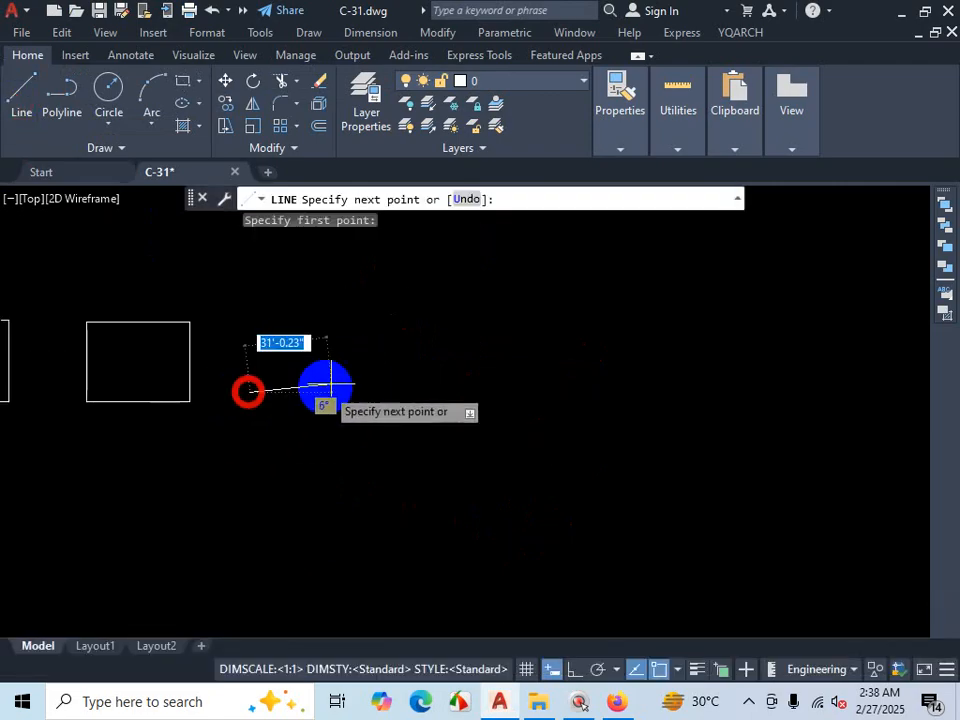
{"action": "left_click", "coordinate": [574, 669]}
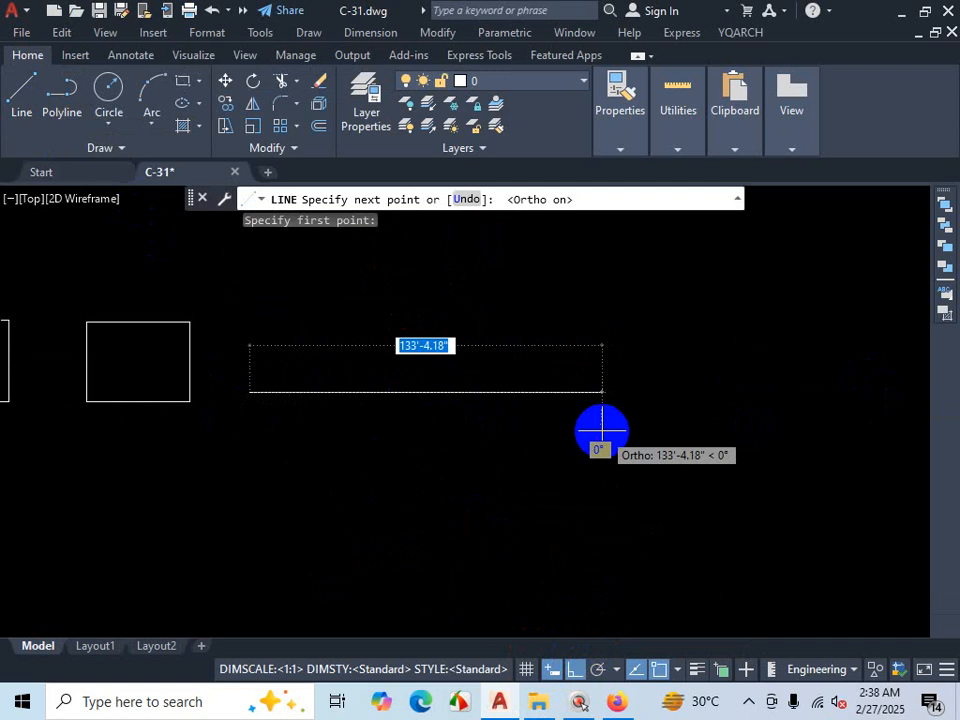
{"action": "type", "text": "1010"}
{"action": "key", "text": "BackSpace"}
{"action": "key", "text": "BackSpace"}
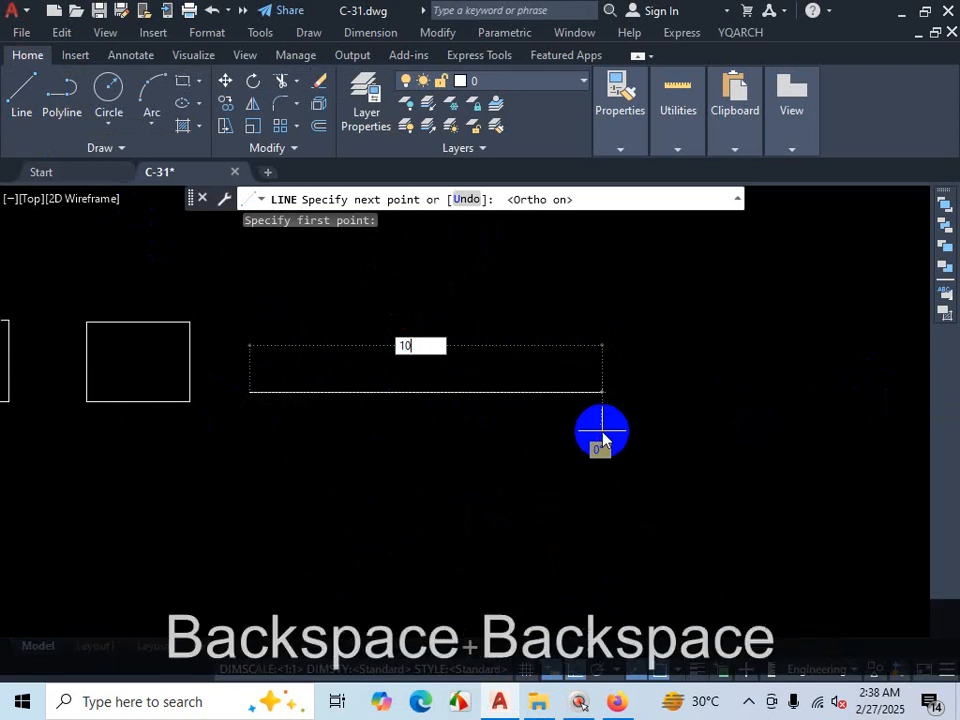
{"action": "type", "text": "0'"}
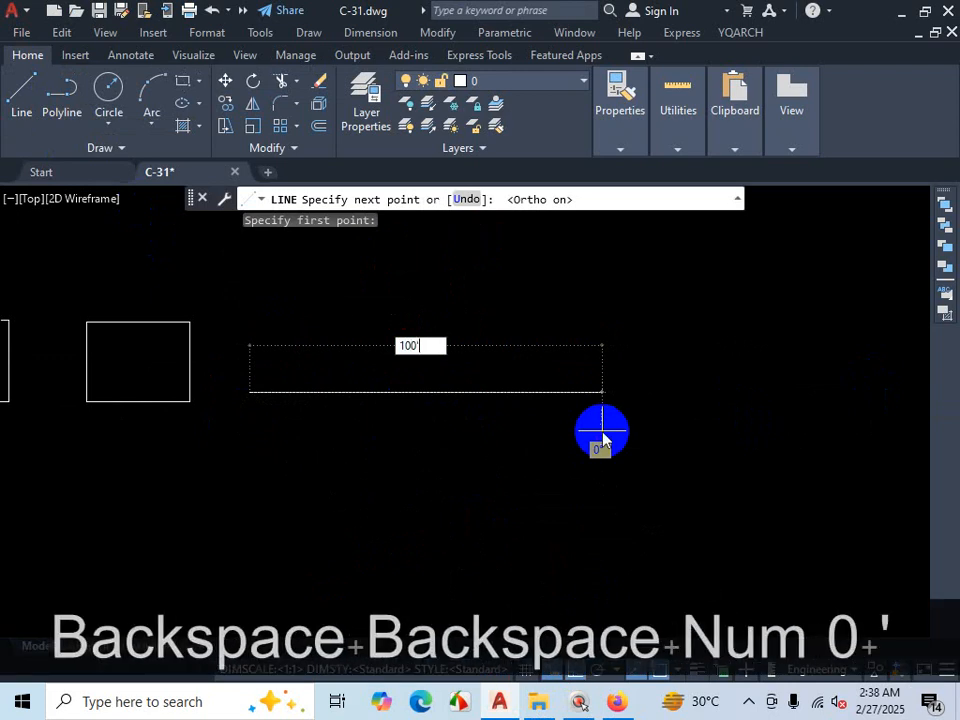
{"action": "key", "text": "Return"}
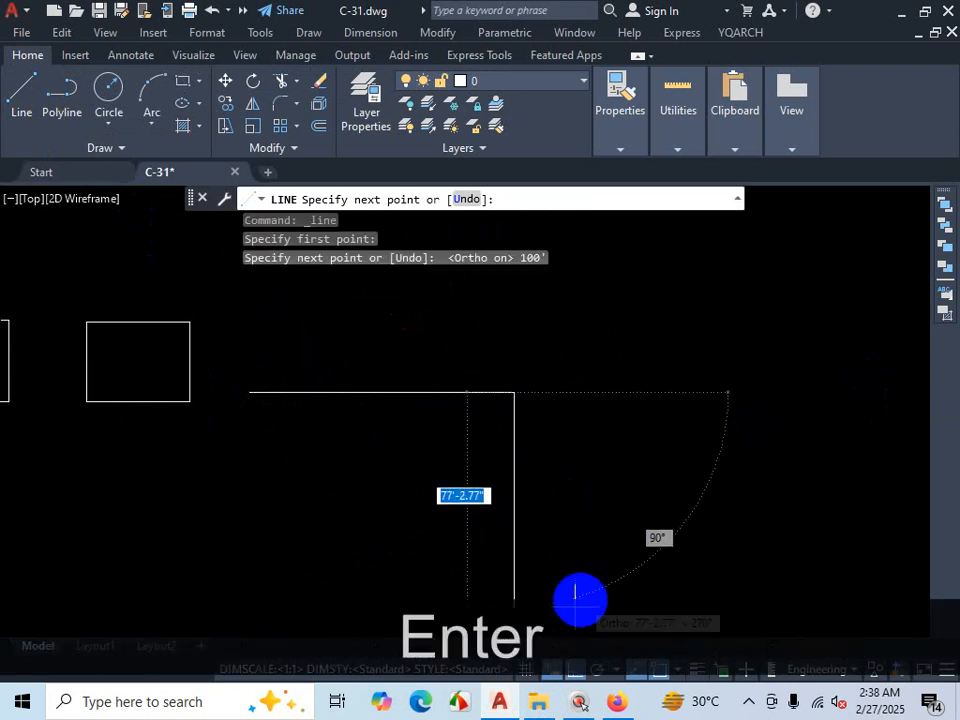
Step: Turn Ortho mode off, aim the second segment down and back under the first, and lock its length at 100'
{"action": "left_click", "coordinate": [573, 671]}
{"action": "scroll", "coordinate": [650, 380], "scroll_direction": "down", "scroll_amount": 3}
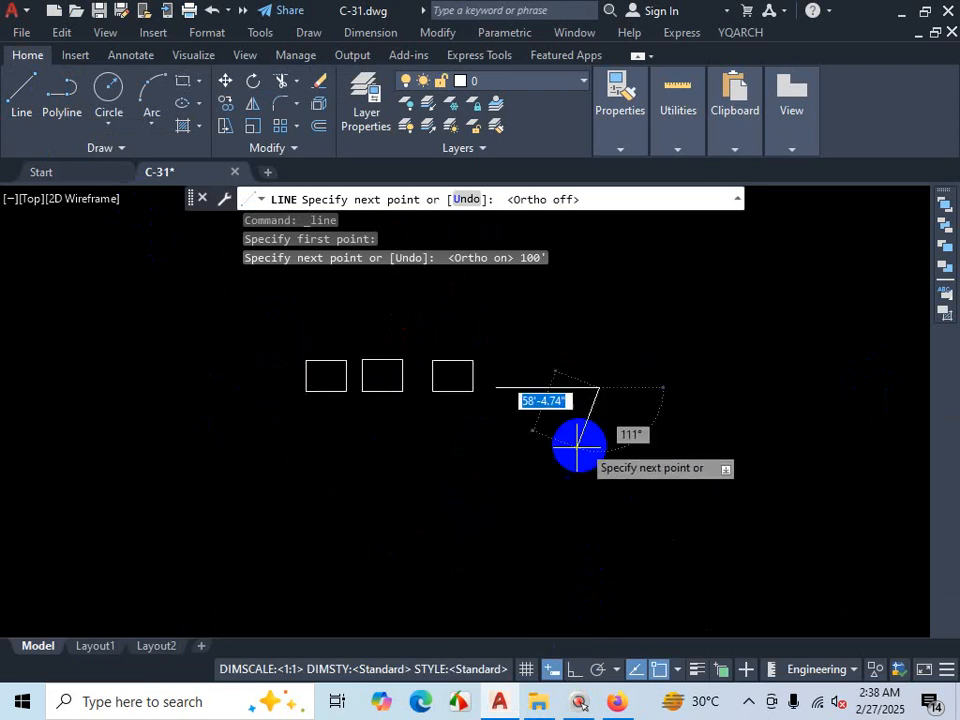
{"action": "scroll", "coordinate": [519, 496], "scroll_direction": "up", "scroll_amount": 2}
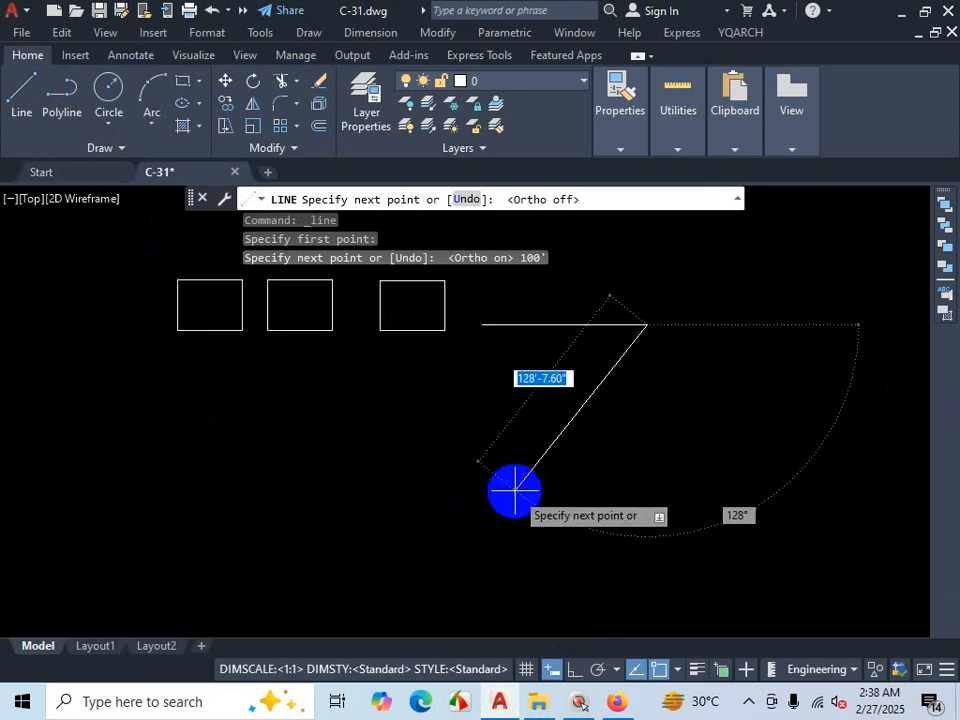
{"action": "type", "text": "100"}
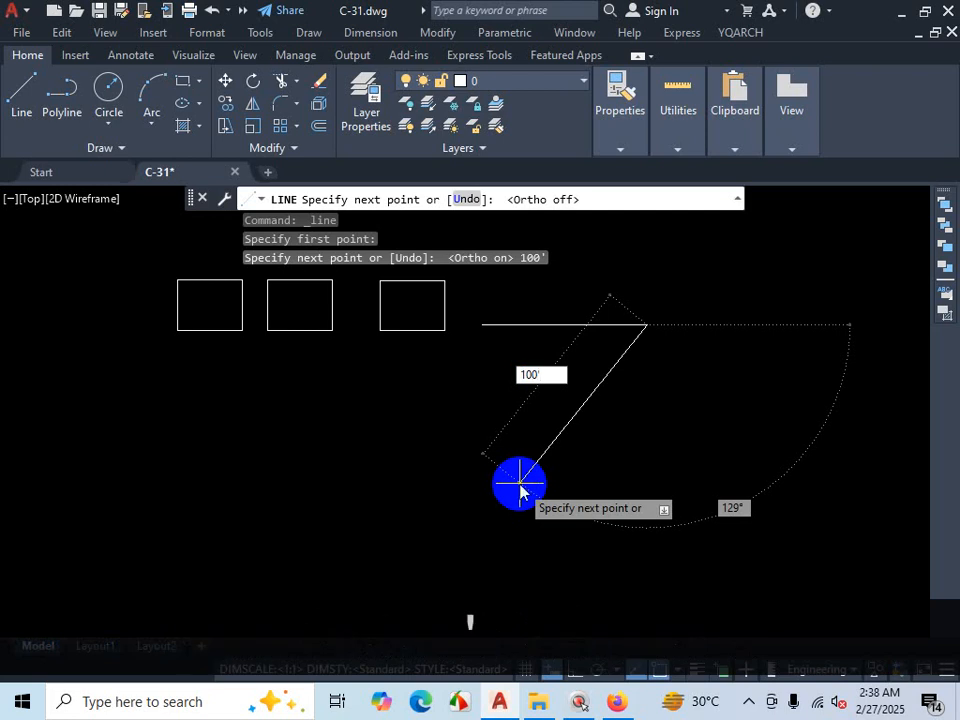
{"action": "key", "text": "Tab"}
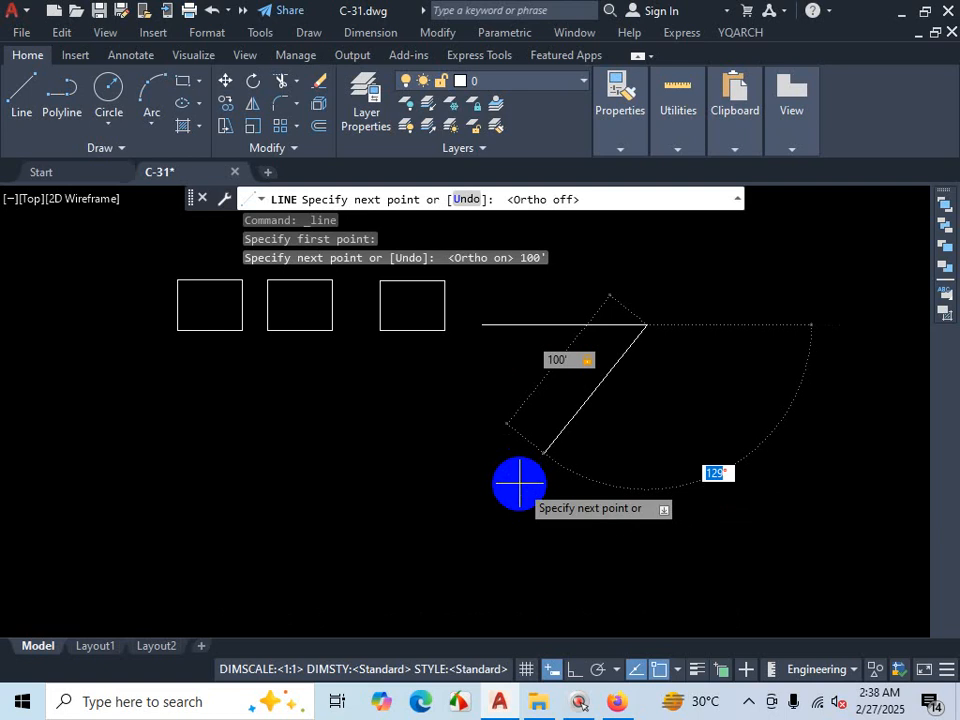
Step: Magnify the screen and annotate the 0 direction at the end of the dotted baseline, with arcs running above and below it
{"action": "key", "text": "ctrl+1"}
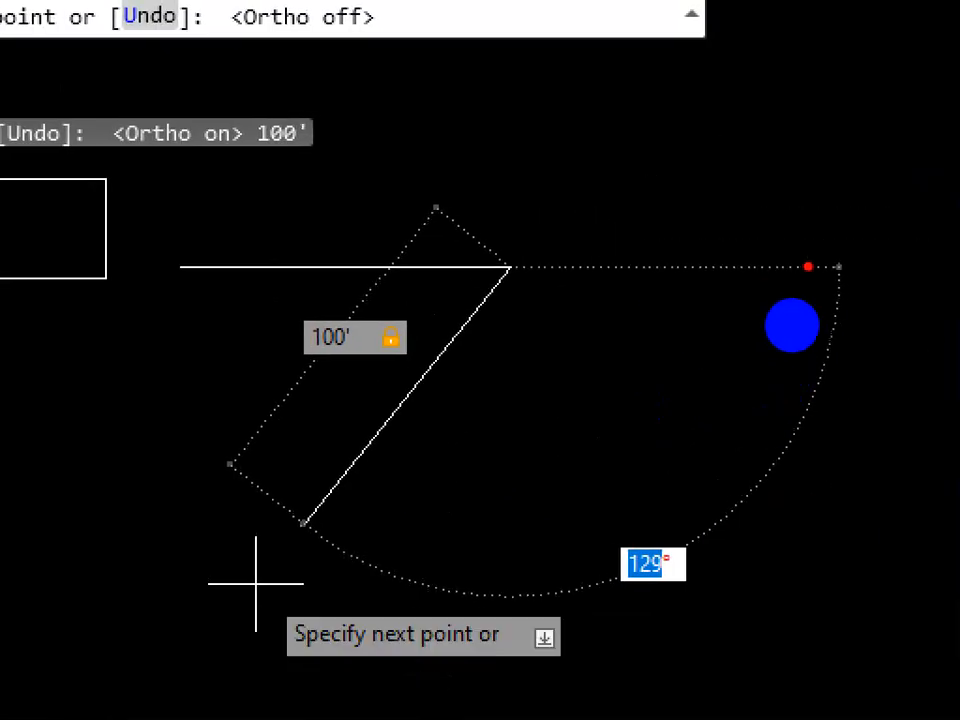
{"action": "mouse_move", "coordinate": [863, 252]}
{"action": "left_mouse_down"}
{"action": "mouse_move", "coordinate": [877, 246]}
{"action": "mouse_move", "coordinate": [864, 252]}
{"action": "mouse_move", "coordinate": [541, 70]}
{"action": "left_mouse_up"}
{"action": "mouse_move", "coordinate": [829, 268]}
{"action": "left_mouse_down"}
{"action": "mouse_move", "coordinate": [831, 411]}
{"action": "mouse_move", "coordinate": [680, 588]}
{"action": "left_mouse_up"}
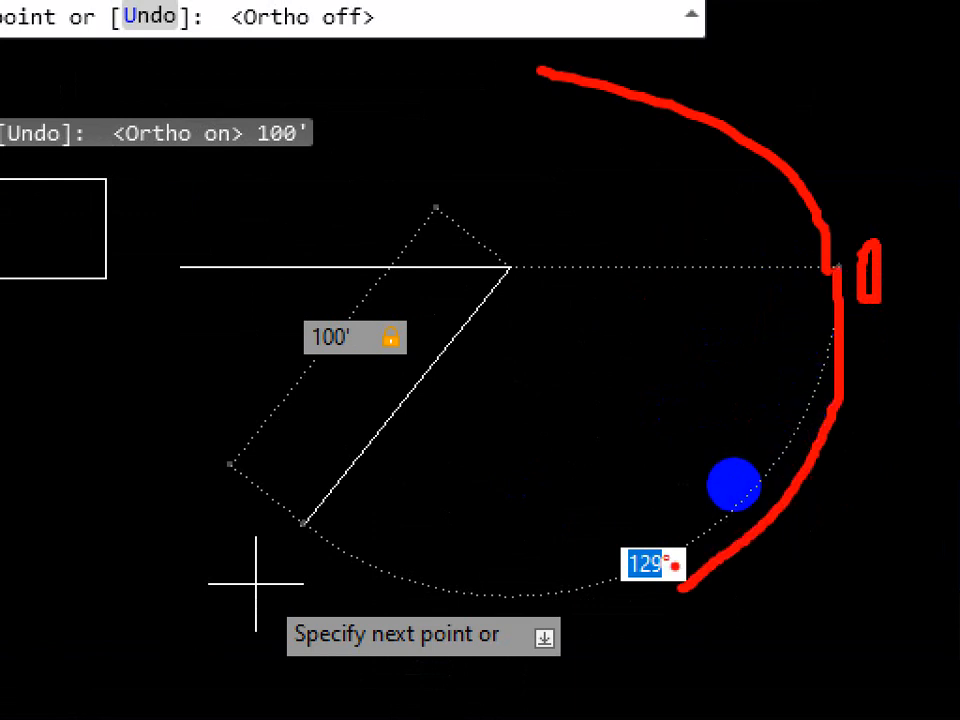
Step: Trace the horizontal and sloping lines in red and label the angle between them 30°
{"action": "mouse_move", "coordinate": [203, 274]}
{"action": "left_mouse_down"}
{"action": "mouse_move", "coordinate": [527, 257]}
{"action": "mouse_move", "coordinate": [383, 375]}
{"action": "mouse_move", "coordinate": [329, 456]}
{"action": "left_mouse_up"}
{"action": "left_click_drag", "start_coordinate": [393, 262], "coordinate": [415, 374]}
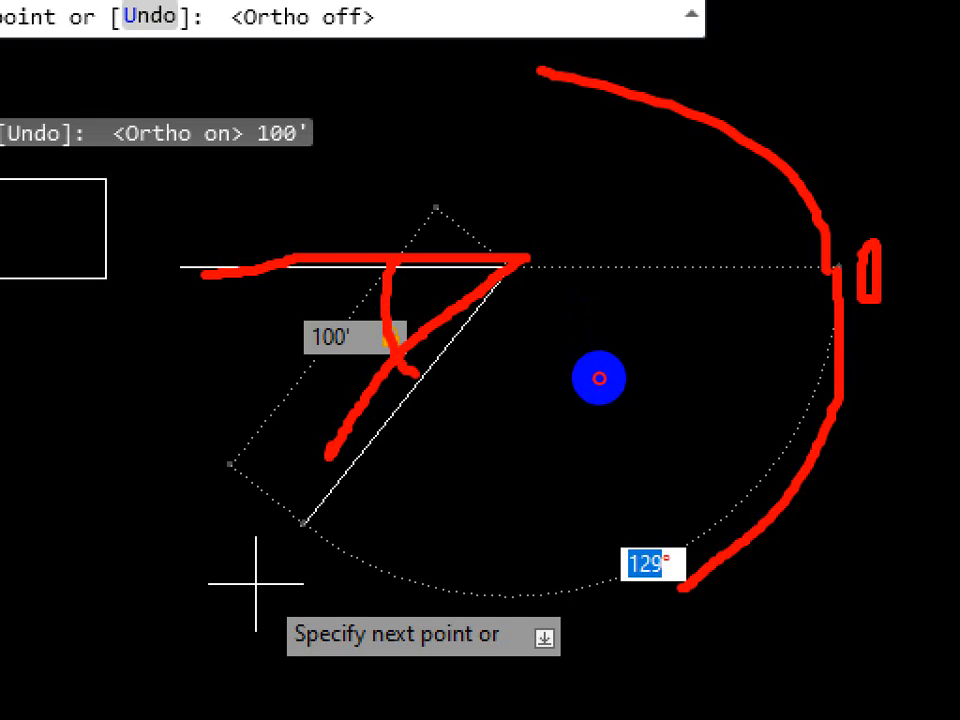
{"action": "mouse_move", "coordinate": [270, 352]}
{"action": "left_mouse_down"}
{"action": "mouse_move", "coordinate": [247, 360]}
{"action": "mouse_move", "coordinate": [282, 427]}
{"action": "left_mouse_up"}
{"action": "mouse_move", "coordinate": [330, 338]}
{"action": "left_mouse_down"}
{"action": "mouse_move", "coordinate": [321, 369]}
{"action": "mouse_move", "coordinate": [330, 338]}
{"action": "left_mouse_up"}
{"action": "mouse_move", "coordinate": [345, 290]}
{"action": "left_mouse_down"}
{"action": "mouse_move", "coordinate": [350, 320]}
{"action": "mouse_move", "coordinate": [343, 291]}
{"action": "left_mouse_up"}
Step: Circle the angle entry, trace the arc from the 0 direction around to the sloping segment, and leave the annotation view
{"action": "mouse_move", "coordinate": [686, 490]}
{"action": "left_mouse_down"}
{"action": "mouse_move", "coordinate": [568, 621]}
{"action": "mouse_move", "coordinate": [678, 545]}
{"action": "left_mouse_up"}
{"action": "mouse_move", "coordinate": [819, 354]}
{"action": "left_mouse_down"}
{"action": "mouse_move", "coordinate": [804, 328]}
{"action": "mouse_move", "coordinate": [786, 418]}
{"action": "mouse_move", "coordinate": [621, 497]}
{"action": "mouse_move", "coordinate": [561, 464]}
{"action": "mouse_move", "coordinate": [548, 433]}
{"action": "mouse_move", "coordinate": [559, 433]}
{"action": "left_mouse_up"}
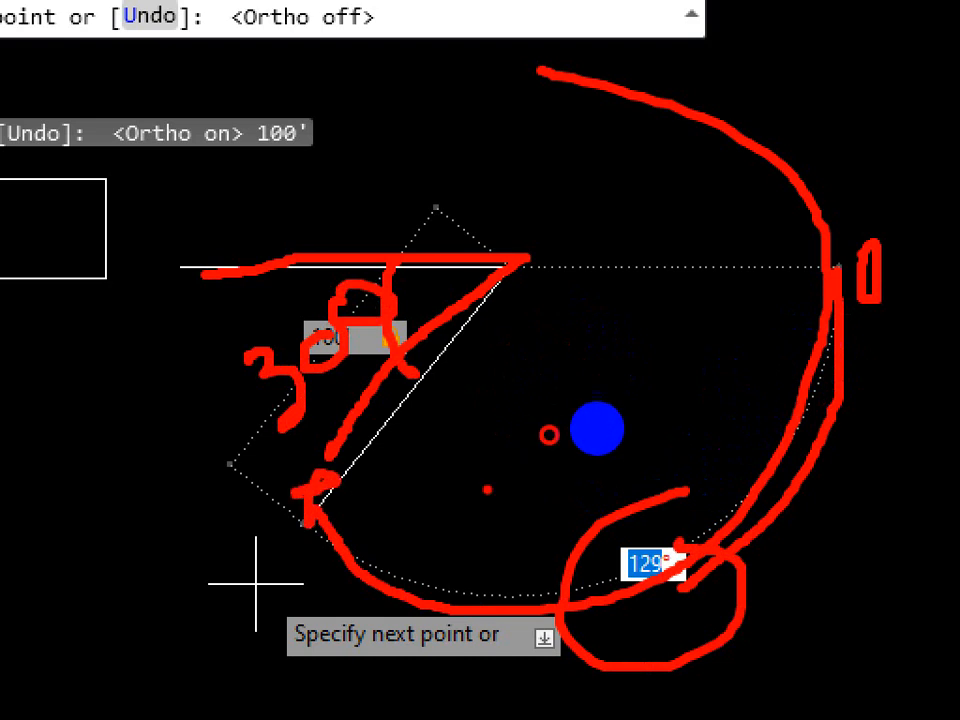
{"action": "mouse_move", "coordinate": [711, 471]}
{"action": "left_mouse_down"}
{"action": "mouse_move", "coordinate": [757, 507]}
{"action": "mouse_move", "coordinate": [762, 540]}
{"action": "left_mouse_up"}
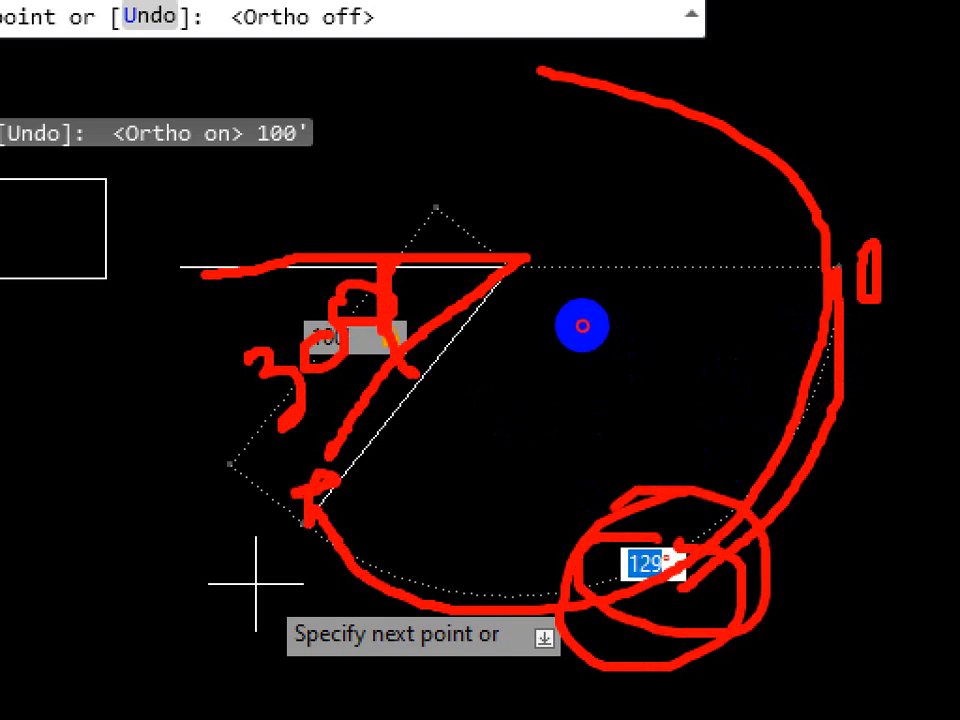
{"action": "left_click_drag", "start_coordinate": [582, 325], "coordinate": [602, 386]}
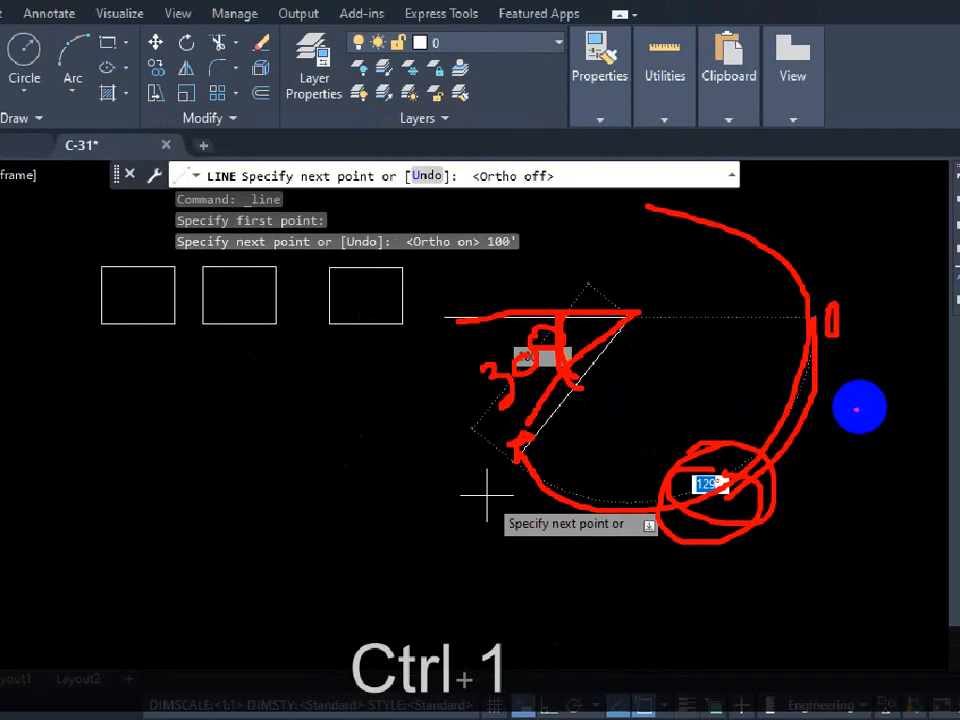
{"action": "key", "text": "Escape"}
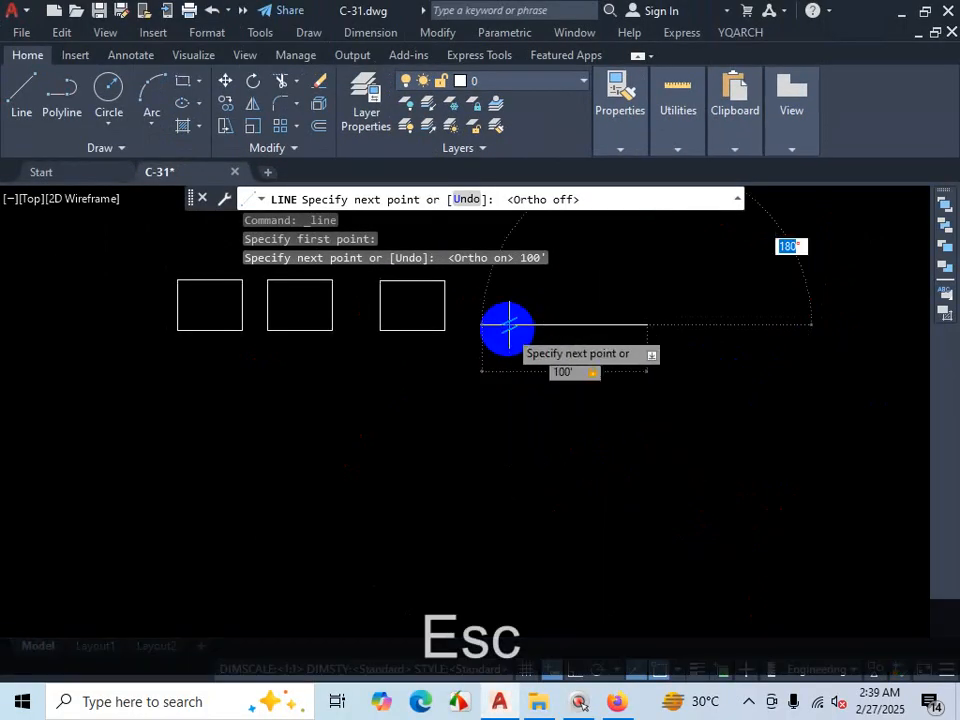
Step: Set the second 100' segment's angle to 150° and end the line
{"action": "middle_click_drag", "start_coordinate": [596, 268], "coordinate": [582, 324]}
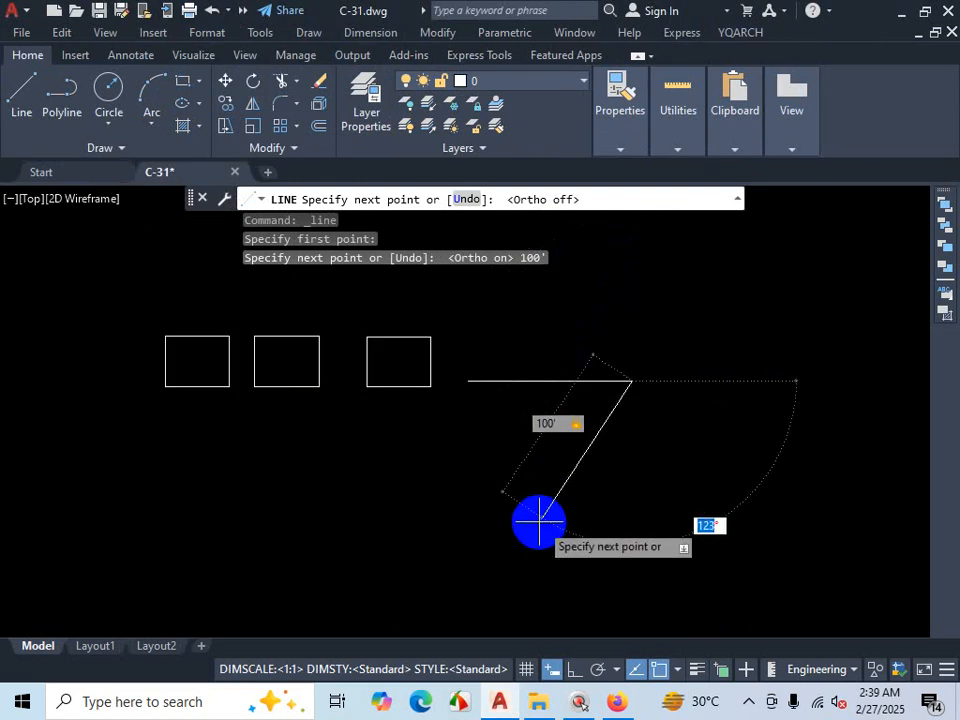
{"action": "scroll", "coordinate": [539, 520], "scroll_direction": "up", "scroll_amount": 2}
{"action": "scroll", "coordinate": [535, 520], "scroll_direction": "down", "scroll_amount": 2}
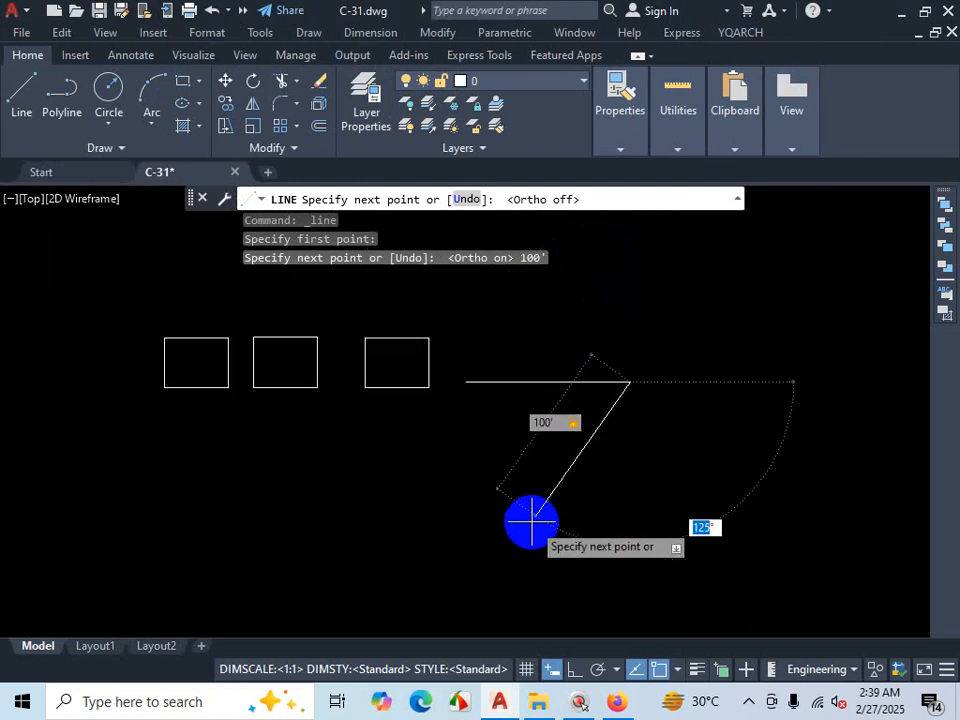
{"action": "type", "text": "150"}
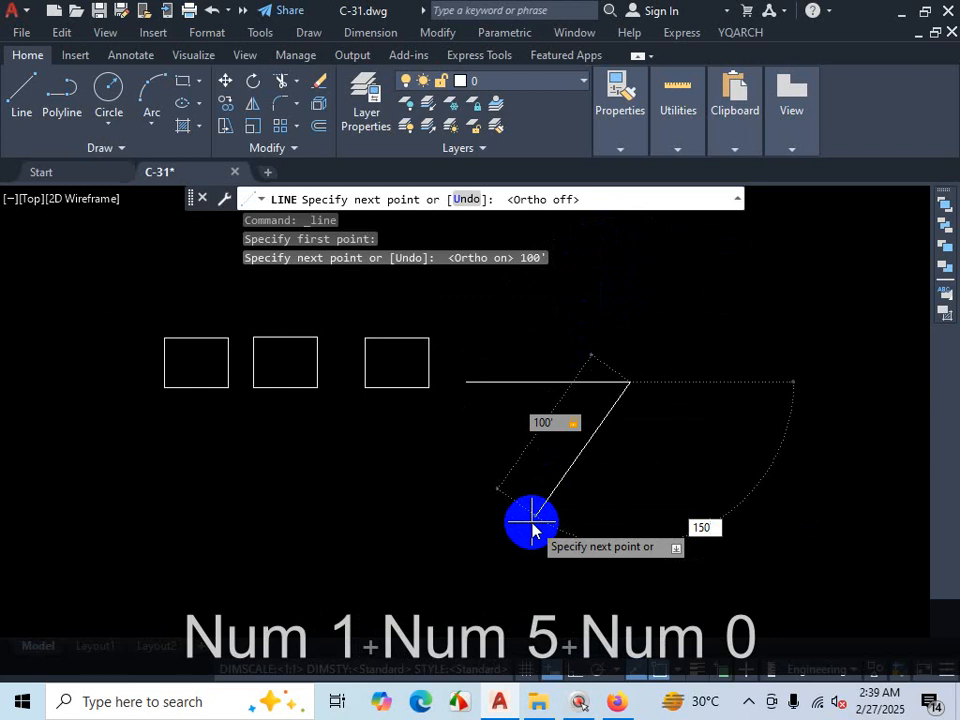
{"action": "key", "text": "Return"}
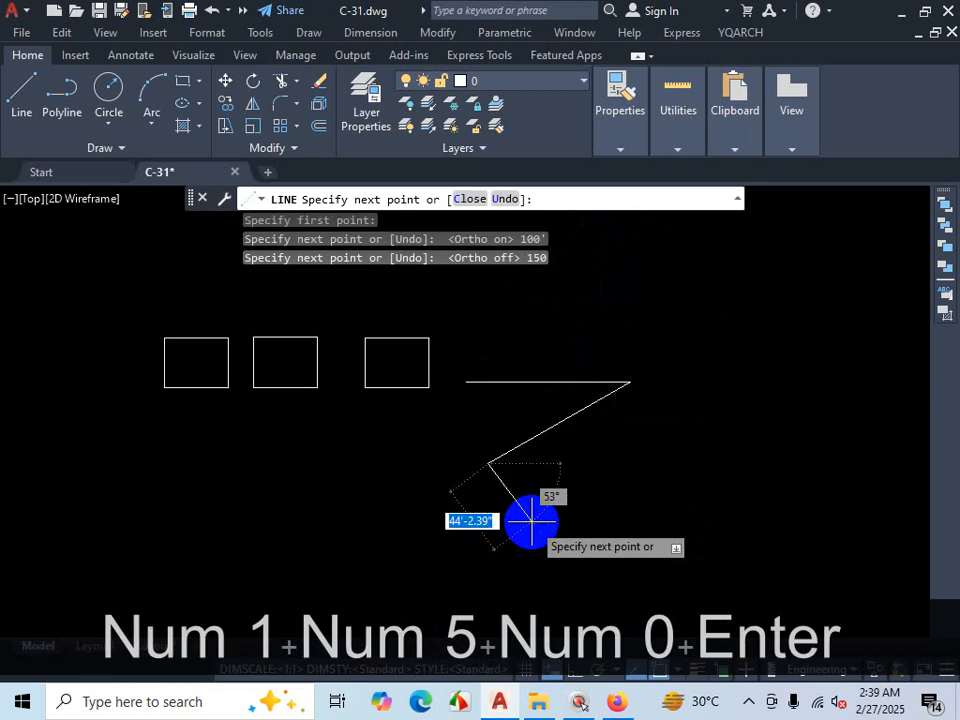
{"action": "key", "text": "Escape"}
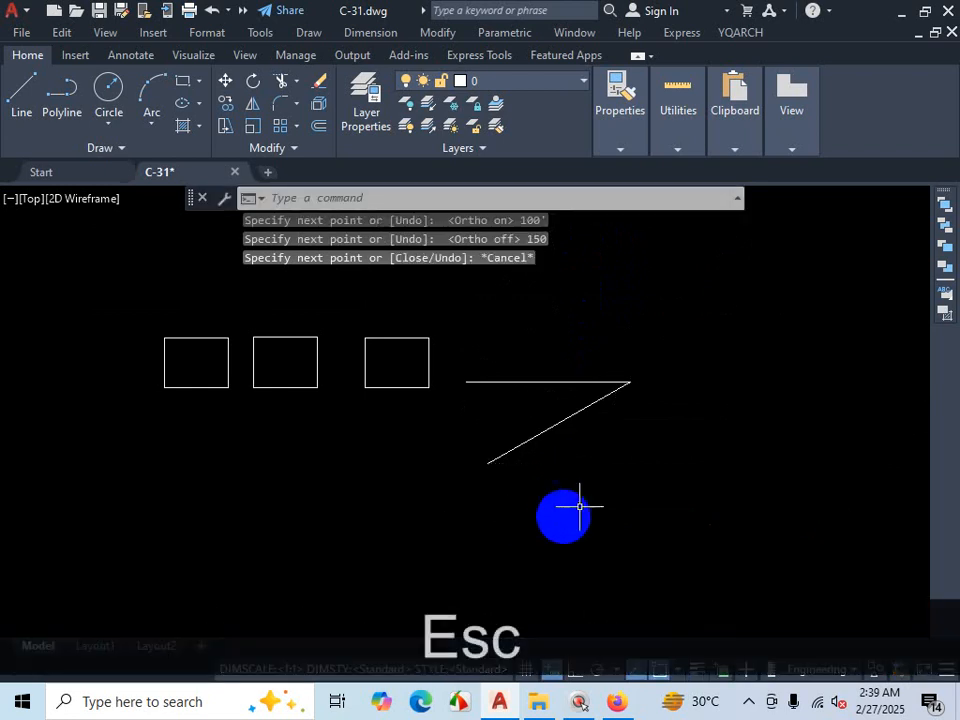
Step: Start another line to the right of the angled pair with a horizontal 100' segment, with Ortho mode on
{"action": "scroll", "coordinate": [289, 450], "scroll_direction": "down", "scroll_amount": 2}
{"action": "middle_click_drag", "start_coordinate": [289, 450], "coordinate": [212, 456]}
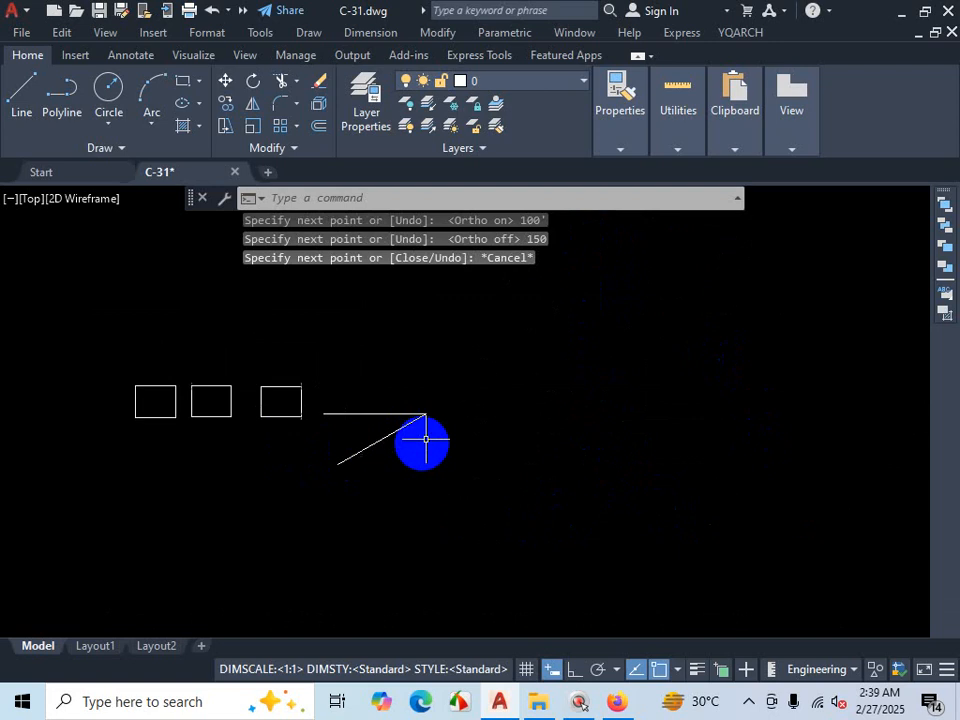
{"action": "left_click", "coordinate": [21, 103]}
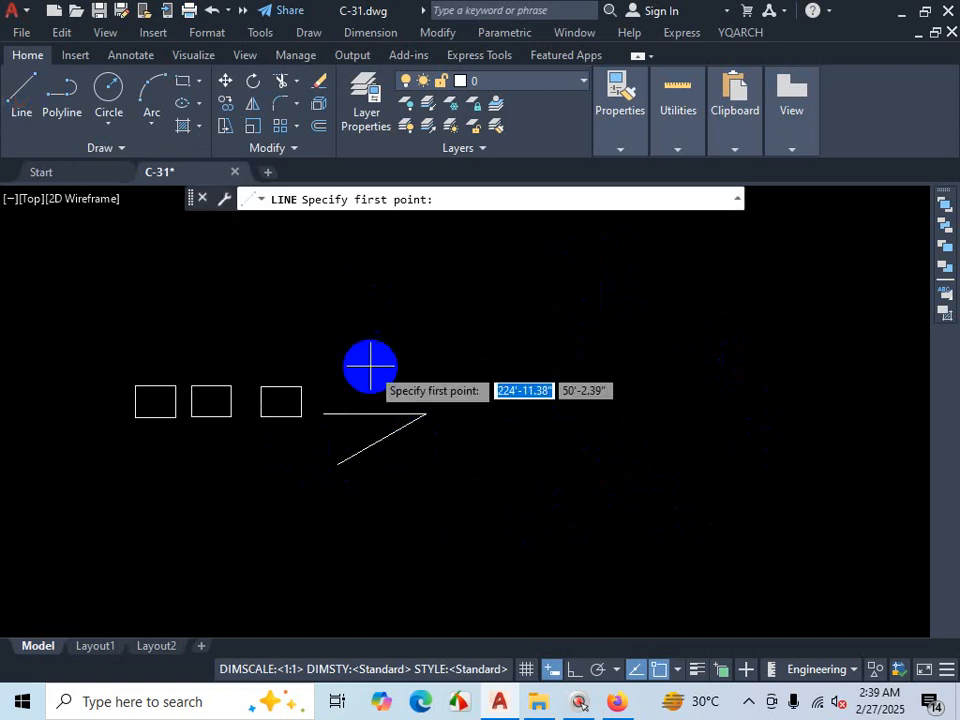
{"action": "left_click", "coordinate": [487, 419]}
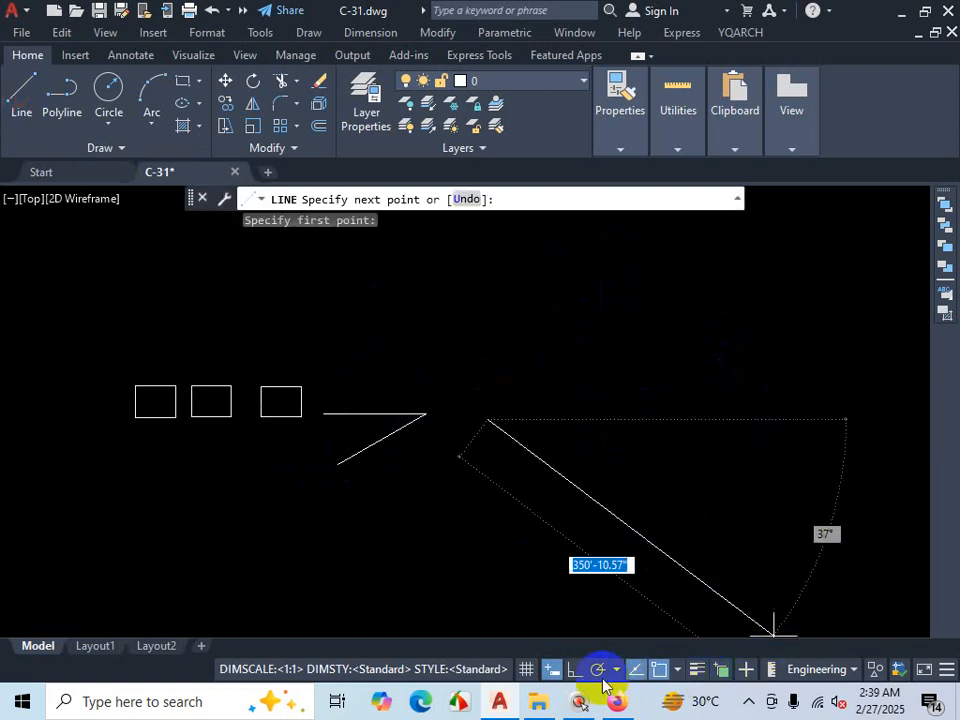
{"action": "left_click", "coordinate": [575, 669]}
{"action": "type", "text": "100'"}
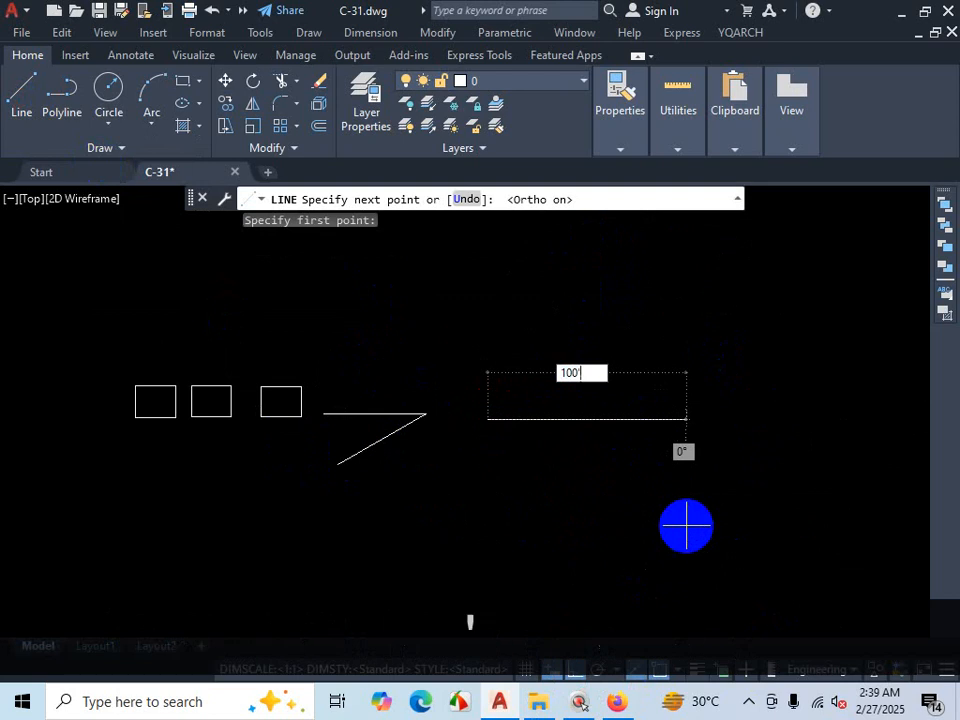
{"action": "key", "text": "Return"}
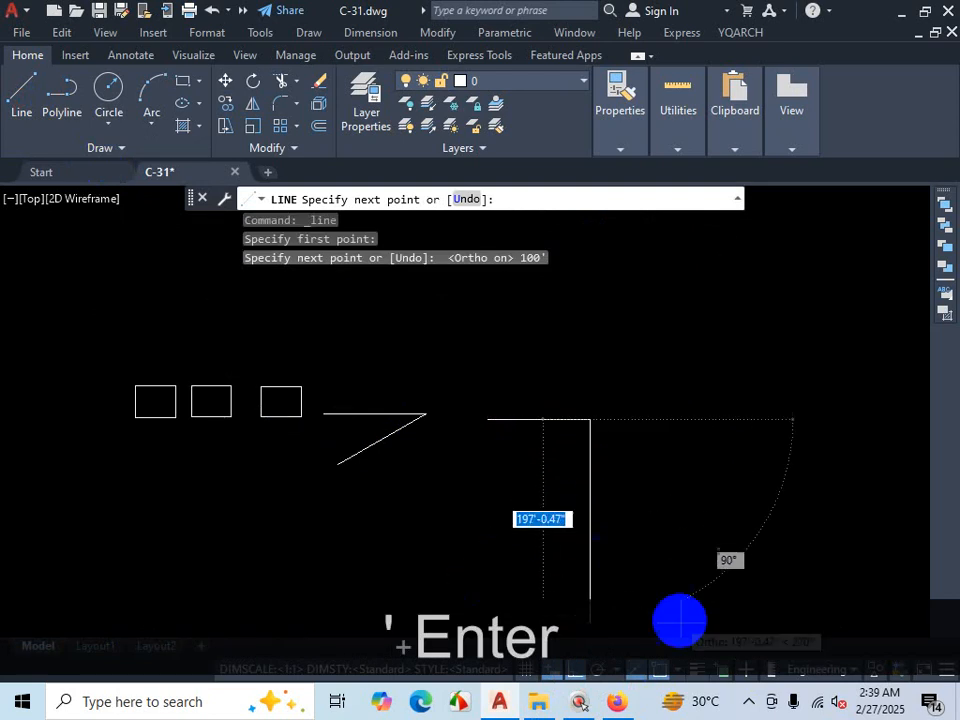
Step: Turn Ortho mode off, lock the down-sloping second segment's length at 100', and enter -30 as its angle
{"action": "left_click", "coordinate": [575, 669]}
{"action": "scroll", "coordinate": [510, 512], "scroll_direction": "up", "scroll_amount": 2}
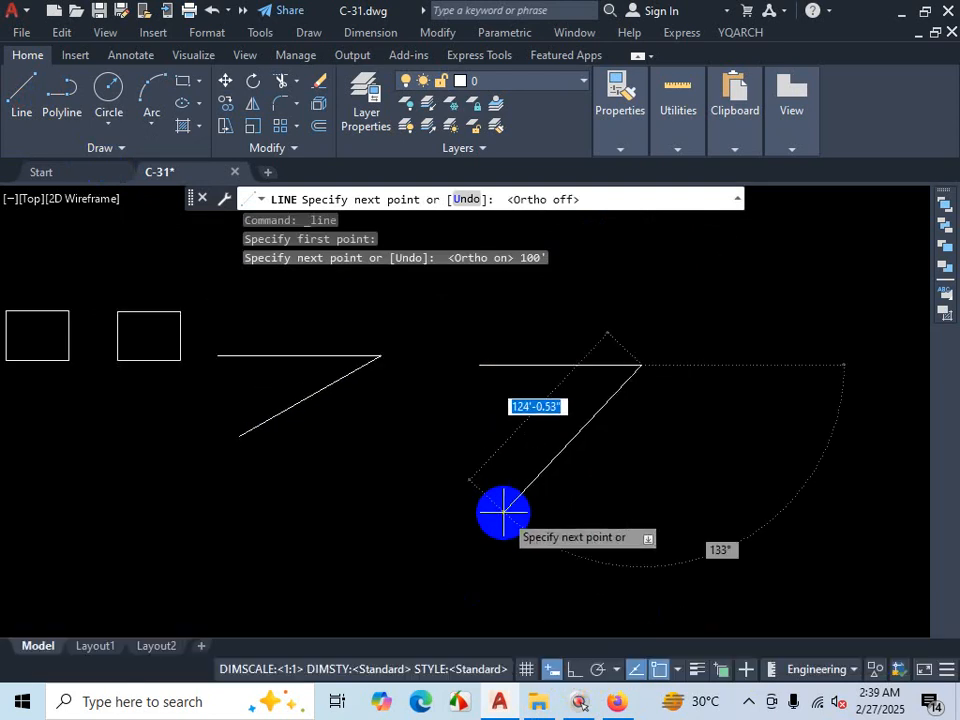
{"action": "type", "text": "100"}
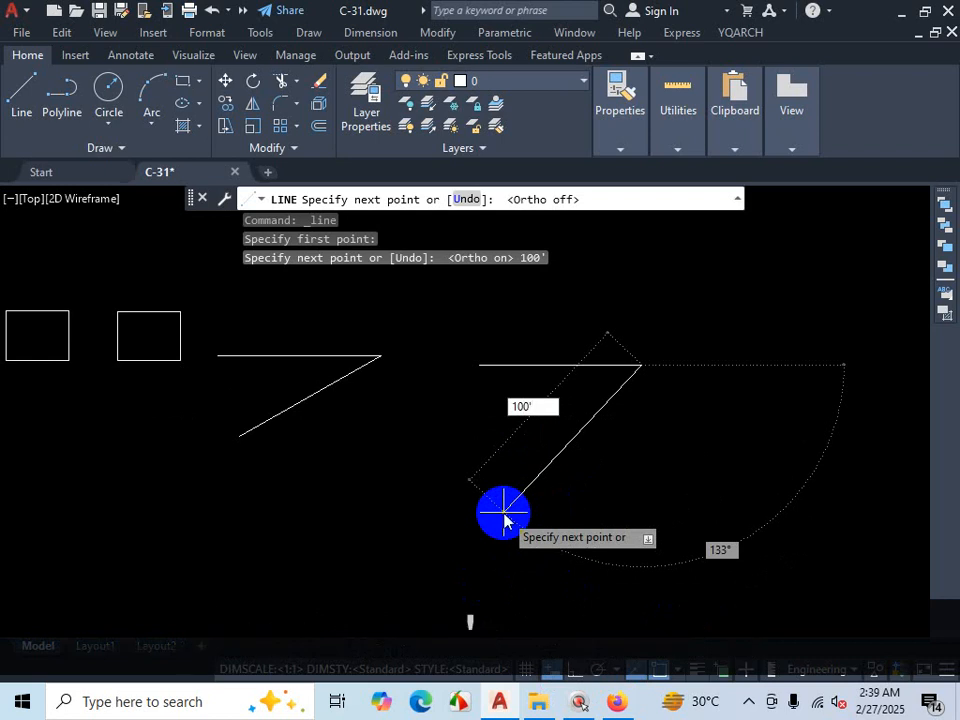
{"action": "key", "text": "Tab"}
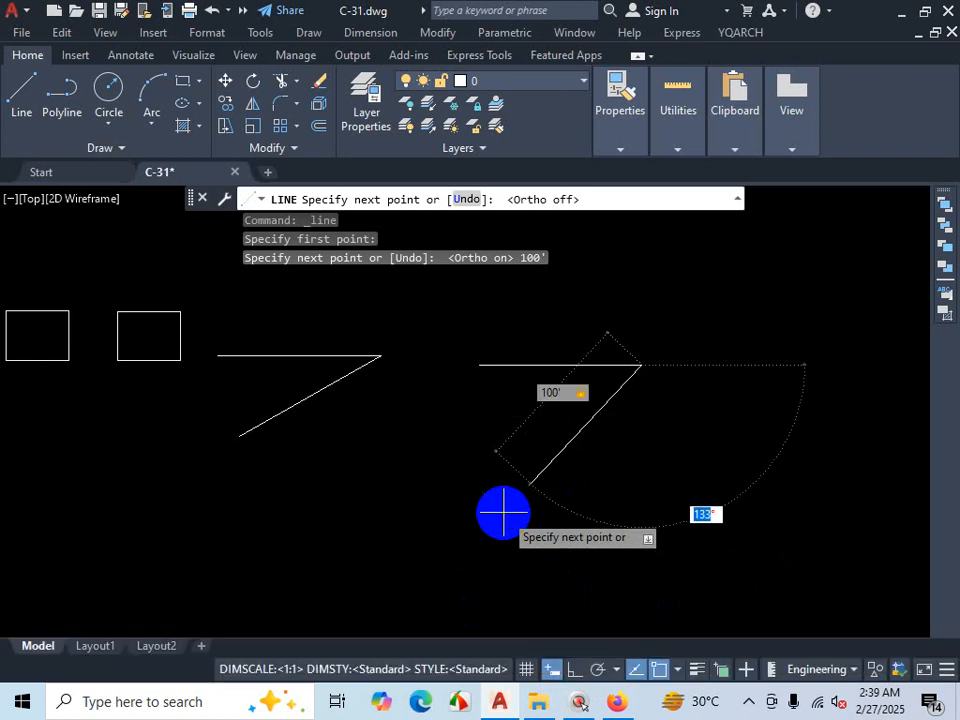
{"action": "type", "text": "-"}
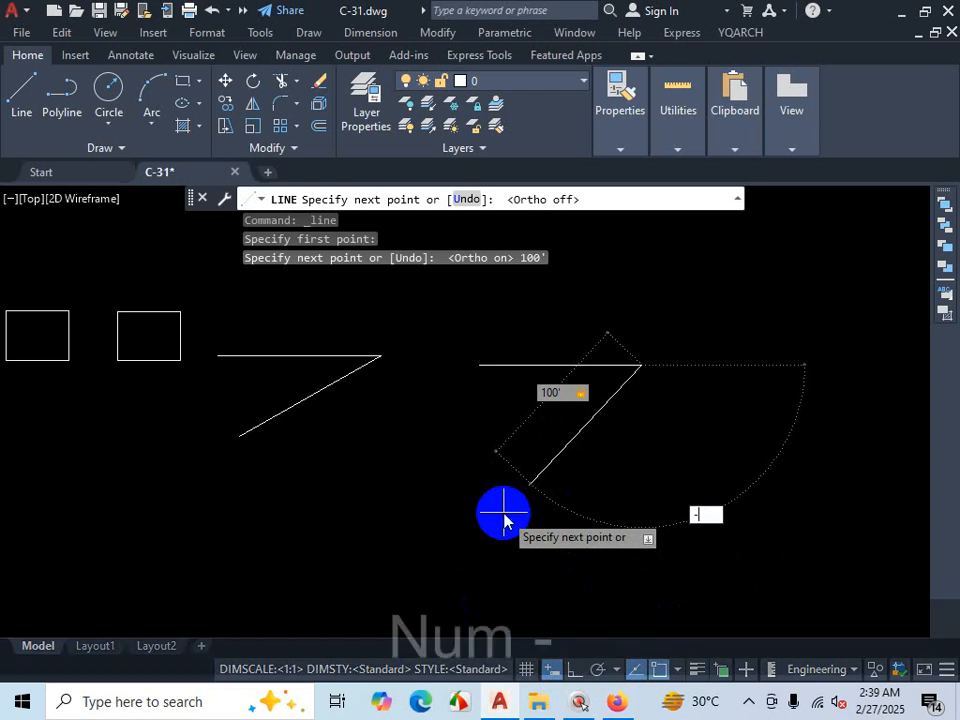
{"action": "type", "text": "30"}
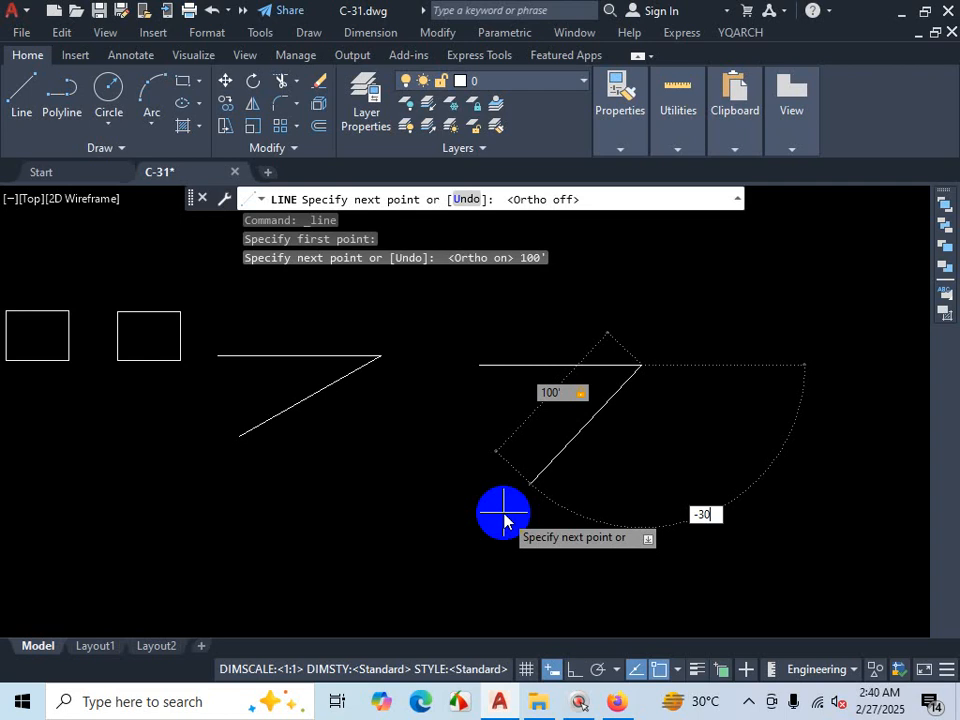
Step: Replace the second segment's angle entry with 30, without placing the segment
{"action": "key", "text": "BackSpace"}
{"action": "key", "text": "BackSpace"}
{"action": "key", "text": "BackSpace"}
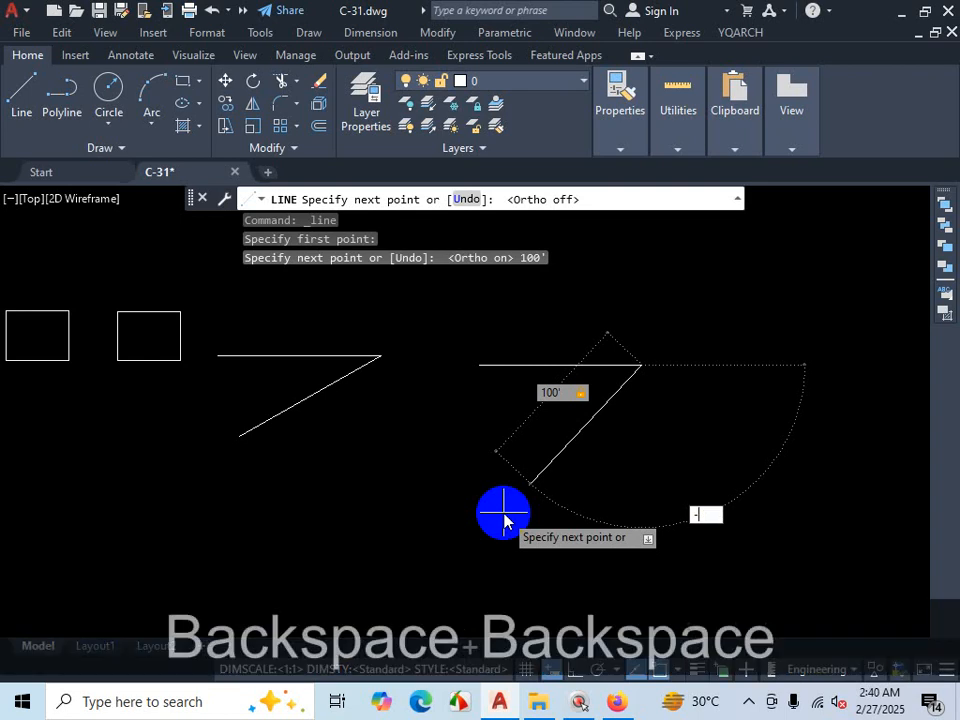
{"action": "type", "text": "30"}
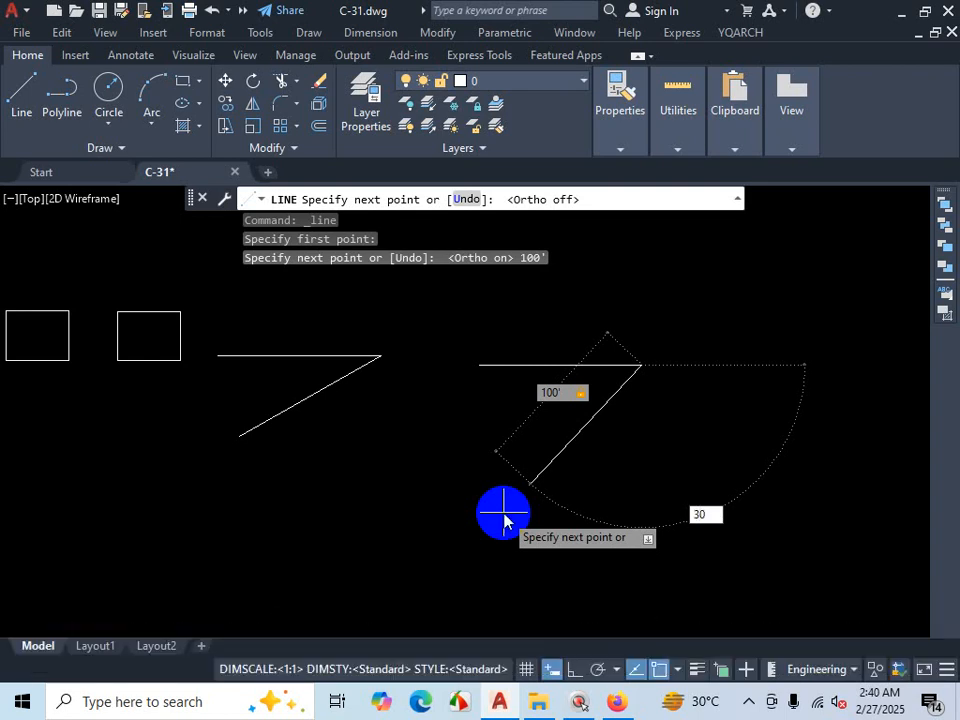
{"action": "key", "text": "ctrl+1"}
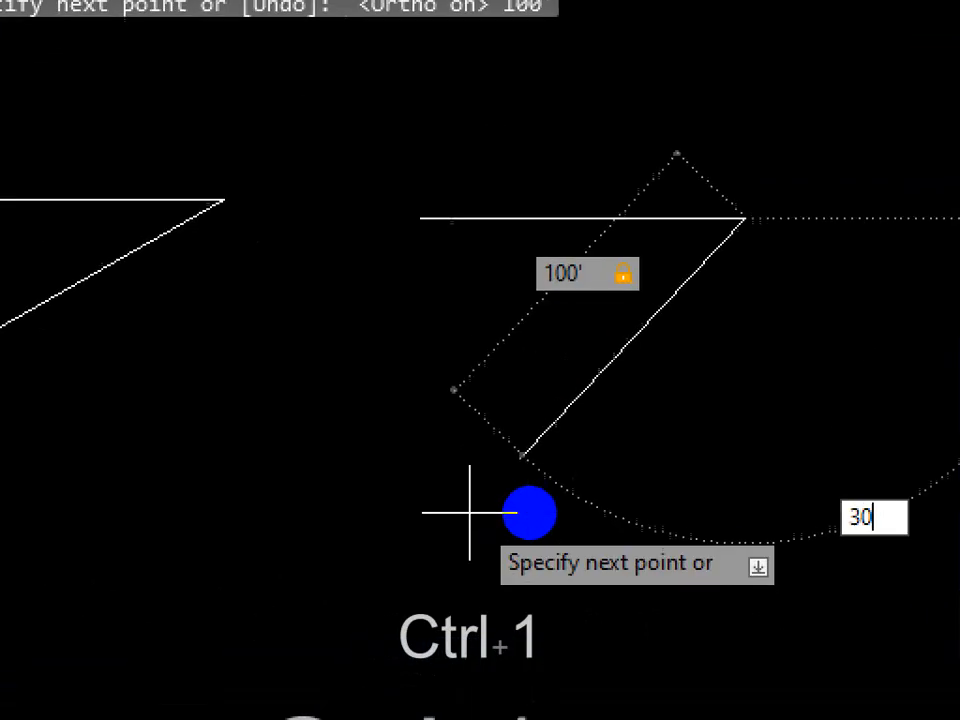
{"action": "mouse_move", "coordinate": [883, 232]}
{"action": "left_mouse_down"}
{"action": "mouse_move", "coordinate": [842, 375]}
{"action": "mouse_move", "coordinate": [797, 437]}
{"action": "left_mouse_up"}
{"action": "left_click_drag", "start_coordinate": [540, 225], "coordinate": [958, 548]}
{"action": "left_click_drag", "start_coordinate": [678, 236], "coordinate": [640, 348]}
{"action": "mouse_move", "coordinate": [714, 285]}
{"action": "left_mouse_down"}
{"action": "mouse_move", "coordinate": [729, 285]}
{"action": "mouse_move", "coordinate": [708, 355]}
{"action": "left_mouse_up"}
{"action": "left_click_drag", "start_coordinate": [765, 285], "coordinate": [762, 358]}
{"action": "left_click_drag", "start_coordinate": [786, 224], "coordinate": [784, 248]}
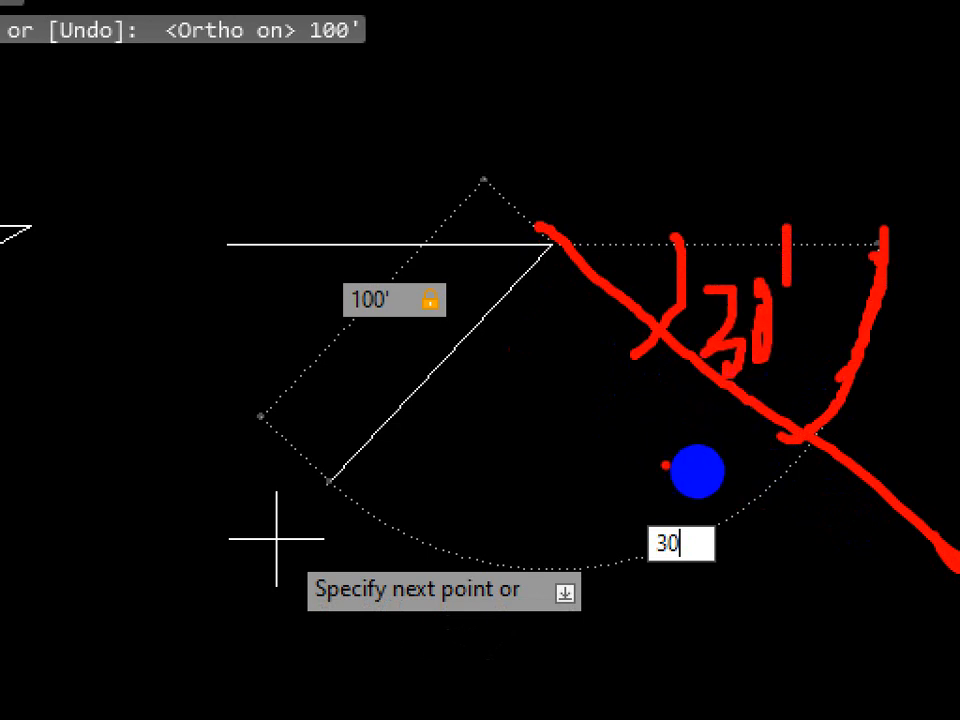
{"action": "key", "text": "Escape"}
Step: Change the second segment's angle entry to -30 and place the 100' segment
{"action": "left_click", "coordinate": [693, 514]}
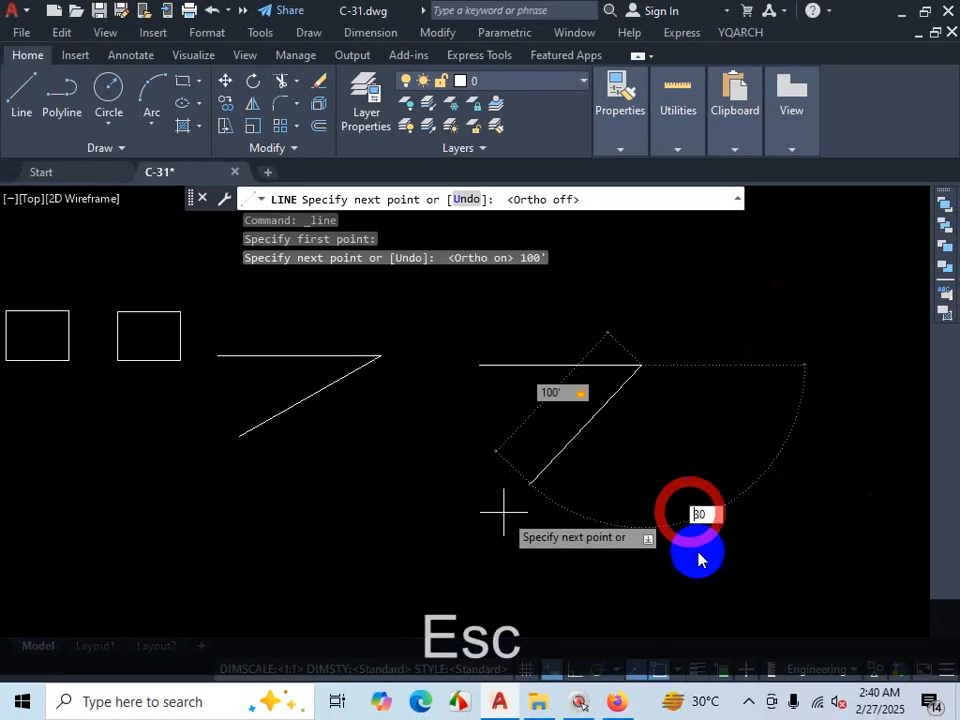
{"action": "type", "text": "-"}
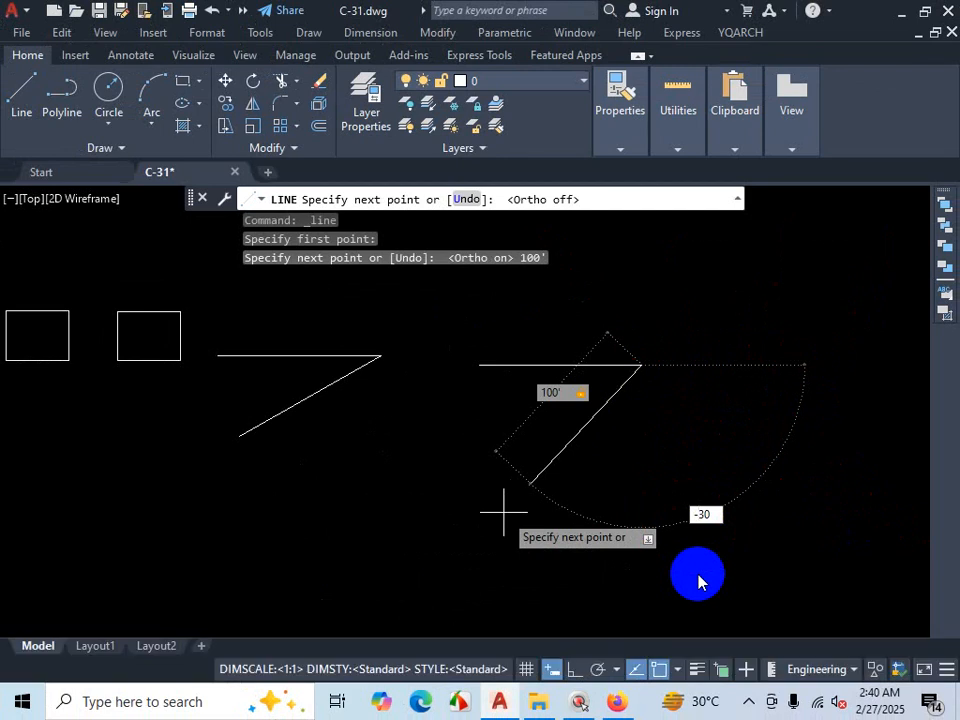
{"action": "key", "text": "Return"}
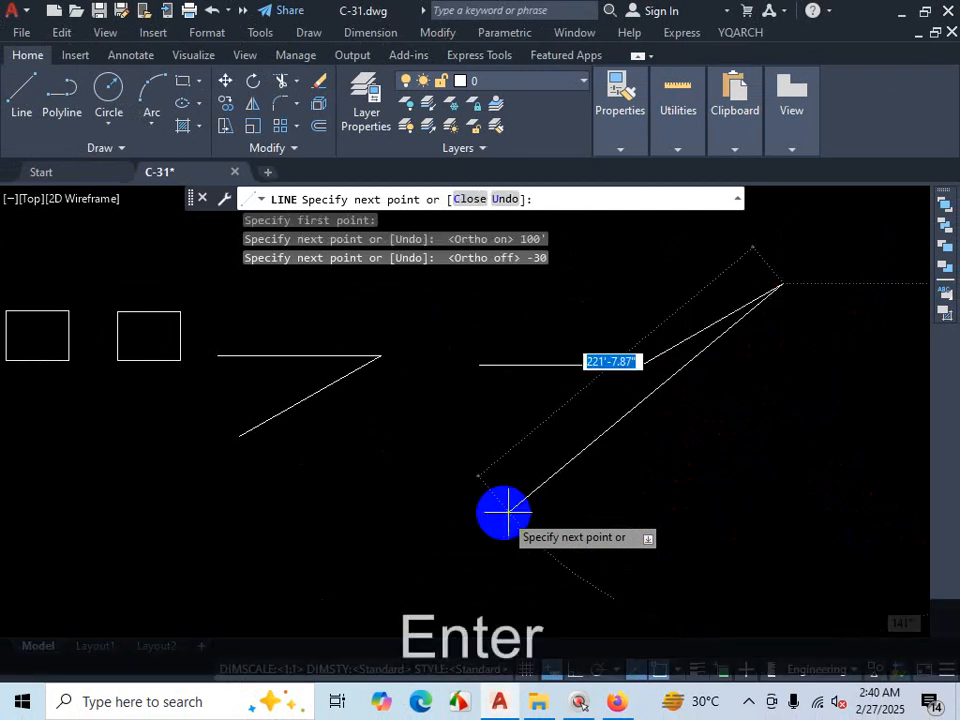
{"action": "scroll", "coordinate": [580, 430], "scroll_direction": "down", "scroll_amount": 2}
{"action": "scroll", "coordinate": [700, 300], "scroll_direction": "up", "scroll_amount": 4}
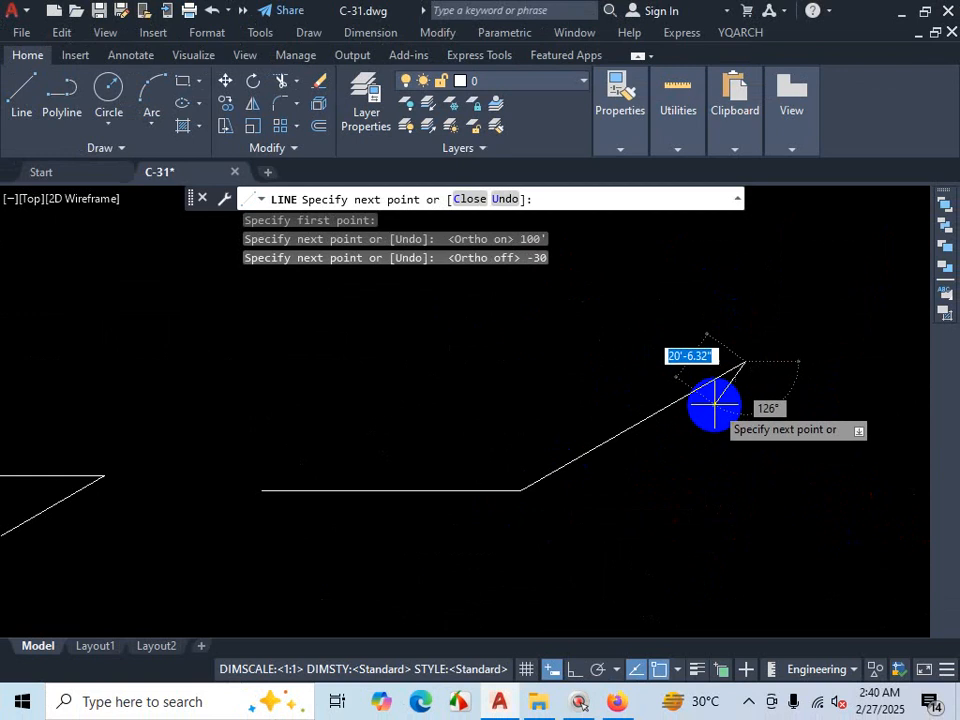
{"action": "key", "text": "ctrl+1"}
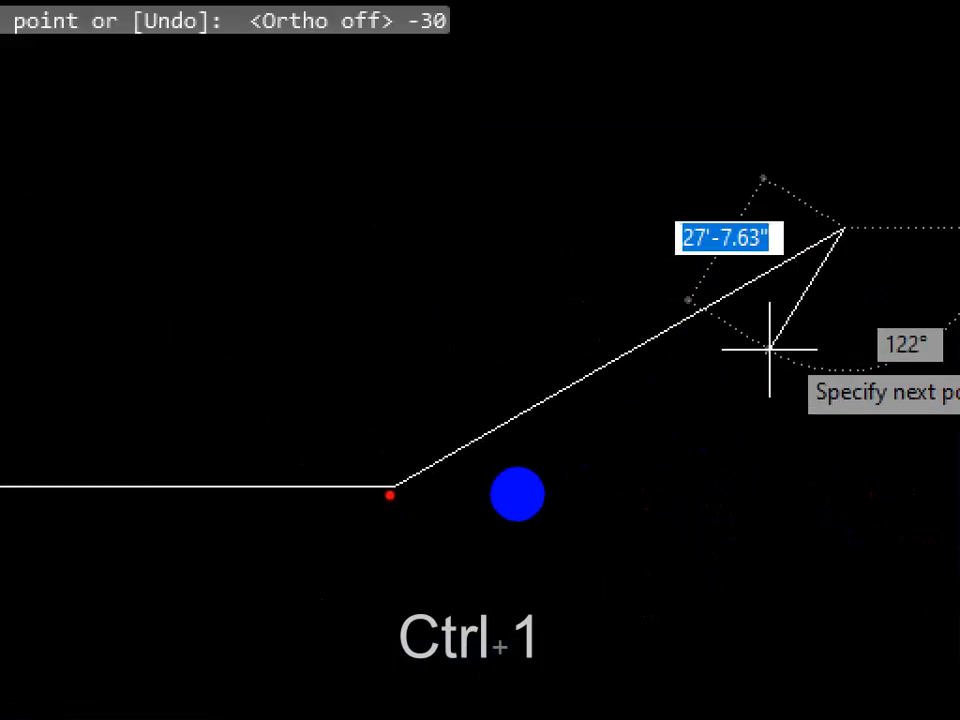
{"action": "mouse_move", "coordinate": [775, 470]}
{"action": "left_mouse_down"}
{"action": "mouse_move", "coordinate": [739, 624]}
{"action": "mouse_move", "coordinate": [347, 716]}
{"action": "mouse_move", "coordinate": [144, 525]}
{"action": "mouse_move", "coordinate": [143, 493]}
{"action": "left_mouse_up"}
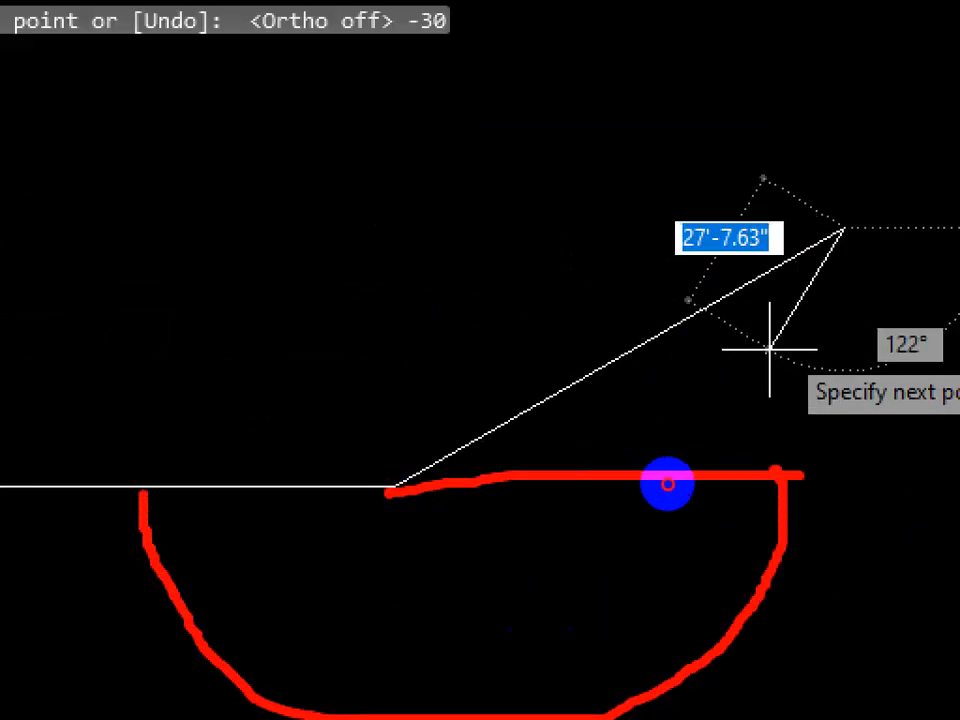
{"action": "mouse_move", "coordinate": [690, 468]}
{"action": "left_mouse_down"}
{"action": "mouse_move", "coordinate": [680, 306]}
{"action": "mouse_move", "coordinate": [339, 178]}
{"action": "mouse_move", "coordinate": [171, 418]}
{"action": "mouse_move", "coordinate": [165, 458]}
{"action": "left_mouse_up"}
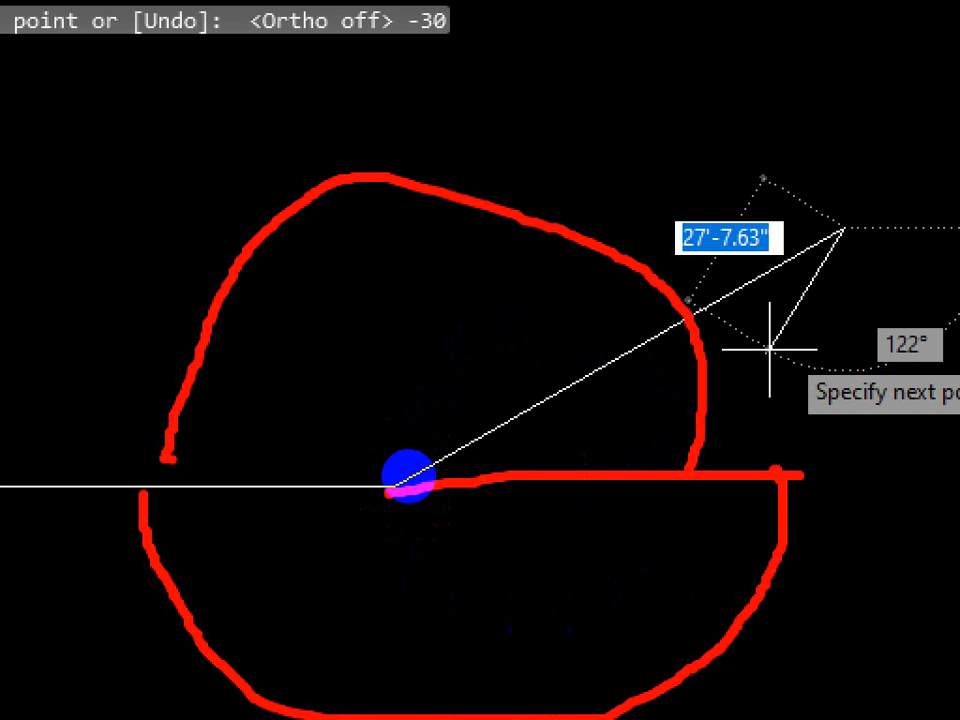
{"action": "key", "text": "Escape"}
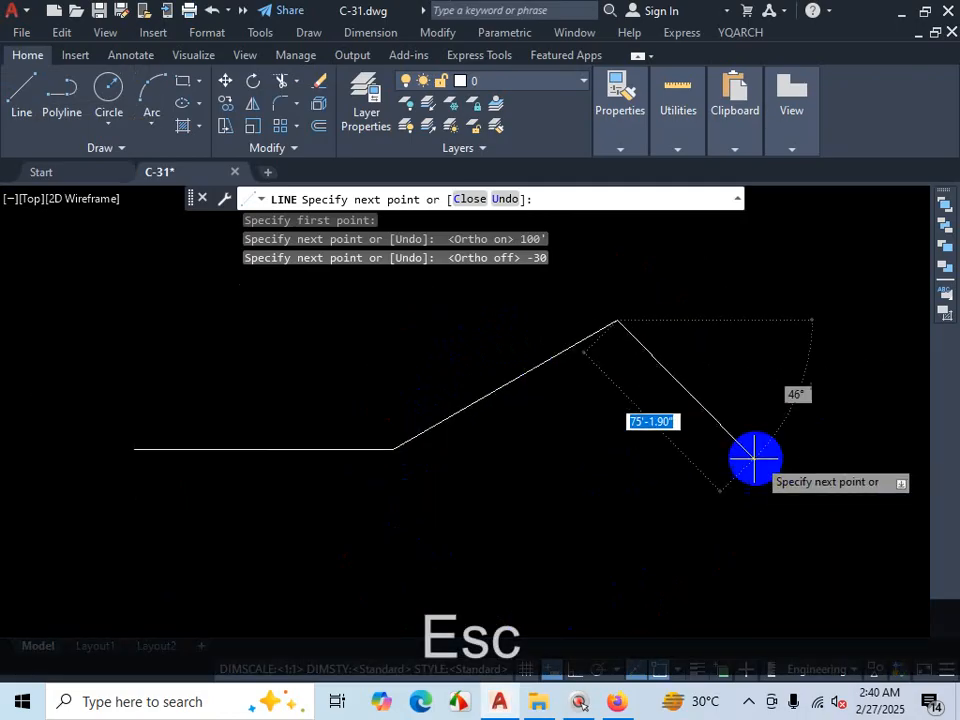
Step: Lock the length of a third segment, running from the inclined segment's end, at 100'
{"action": "scroll", "coordinate": [755, 458], "scroll_direction": "down", "scroll_amount": 2}
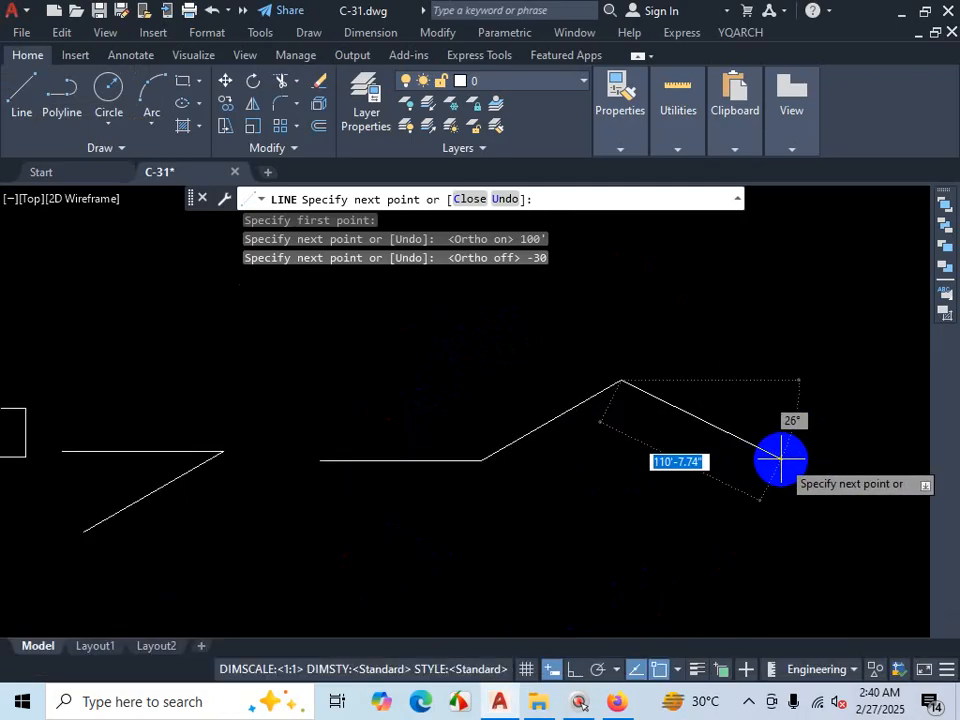
{"action": "type", "text": "100'"}
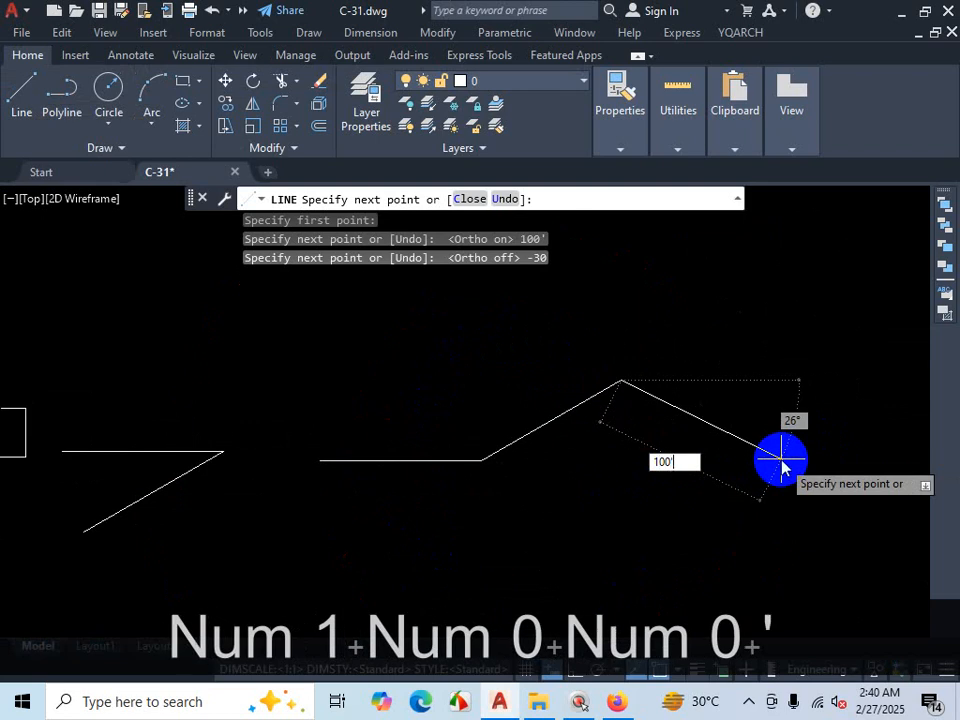
{"action": "key", "text": "Tab"}
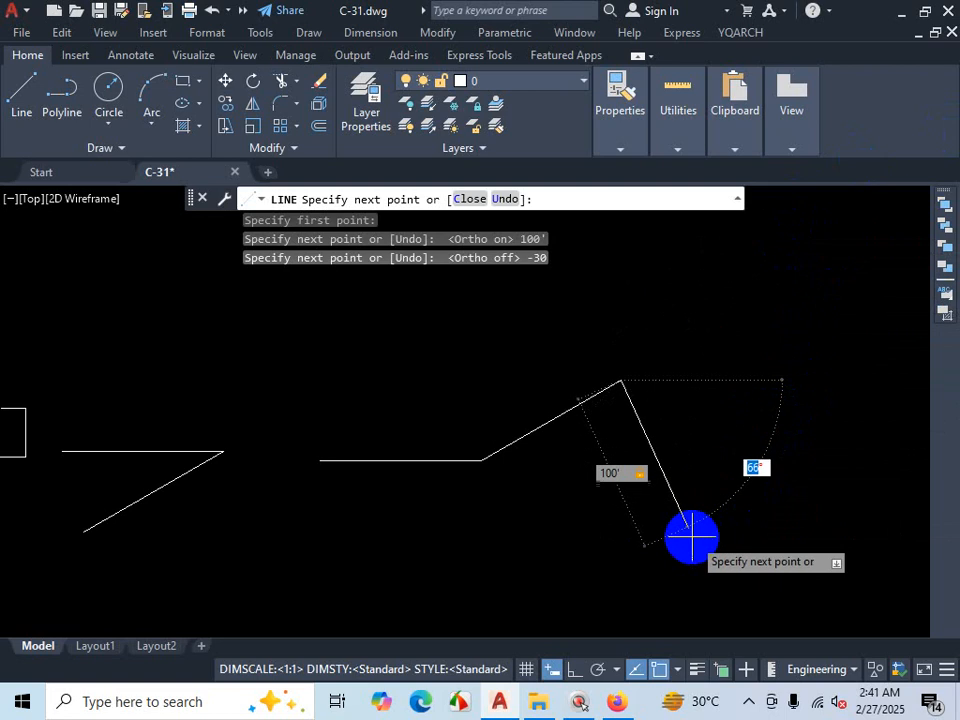
{"action": "key", "text": "ctrl+1"}
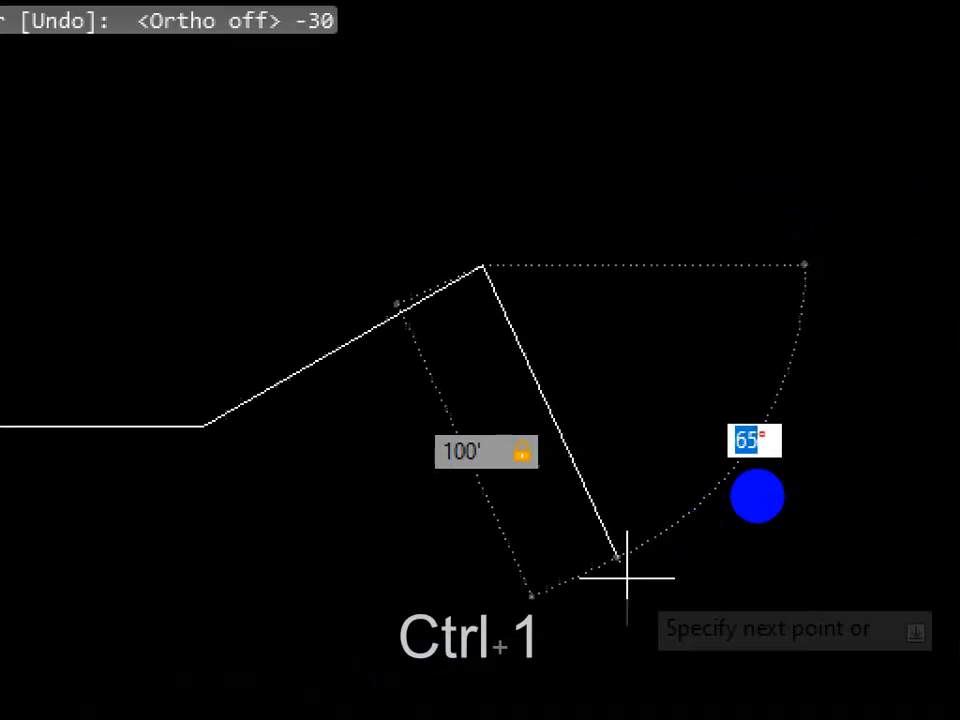
{"action": "left_click_drag", "start_coordinate": [868, 236], "coordinate": [912, 232]}
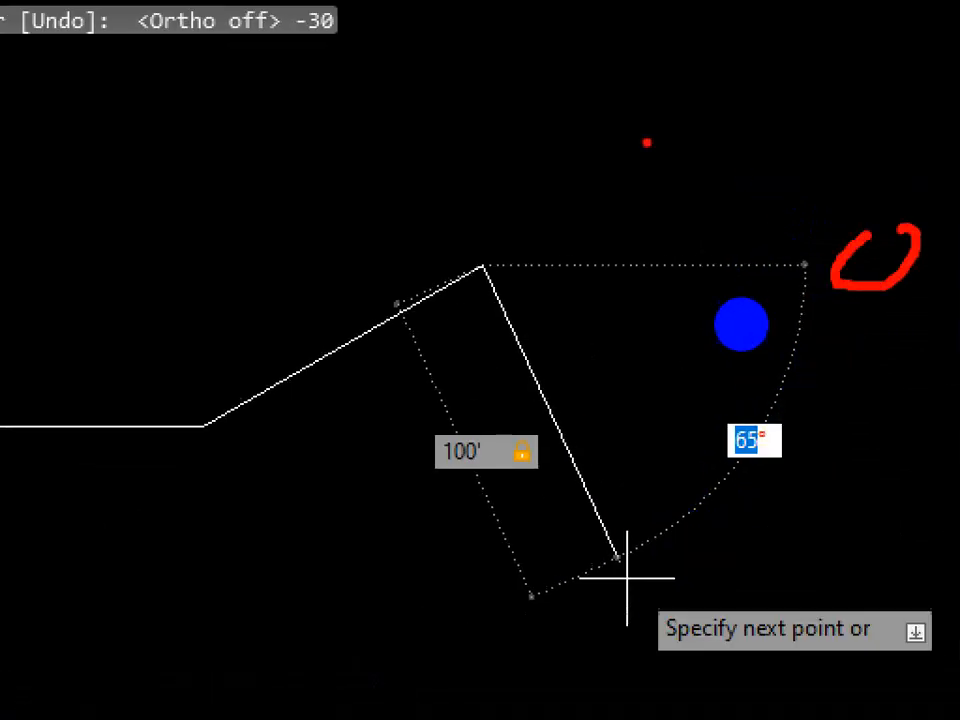
{"action": "mouse_move", "coordinate": [491, 39]}
{"action": "left_mouse_down"}
{"action": "mouse_move", "coordinate": [475, 503]}
{"action": "mouse_move", "coordinate": [488, 482]}
{"action": "left_mouse_up"}
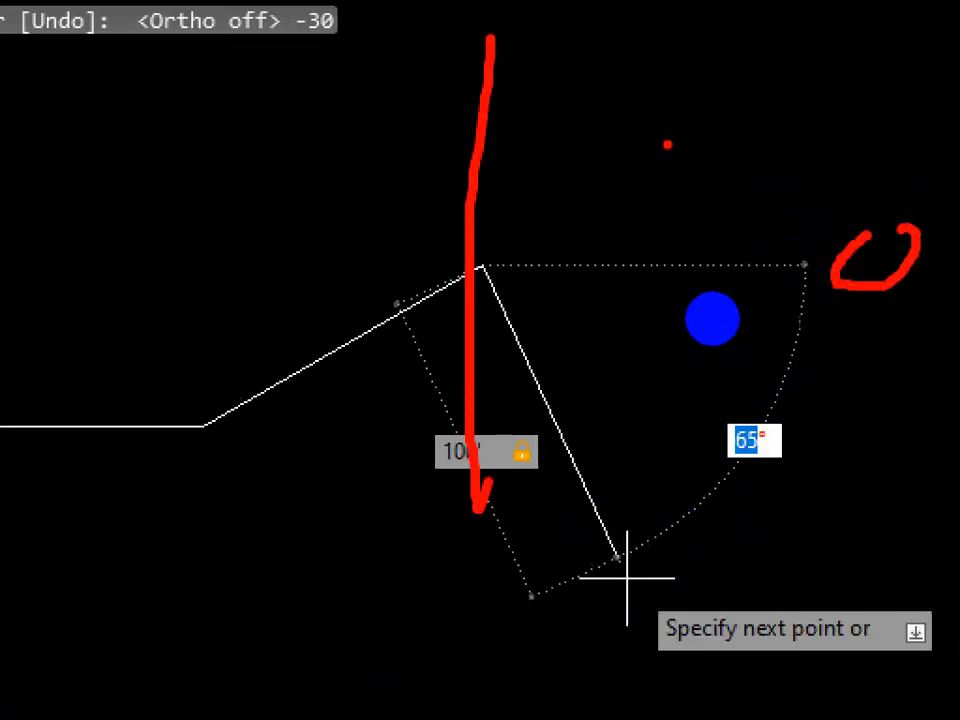
{"action": "mouse_move", "coordinate": [516, 2]}
{"action": "left_mouse_down"}
{"action": "mouse_move", "coordinate": [515, 20]}
{"action": "mouse_move", "coordinate": [599, 84]}
{"action": "mouse_move", "coordinate": [625, 26]}
{"action": "left_mouse_up"}
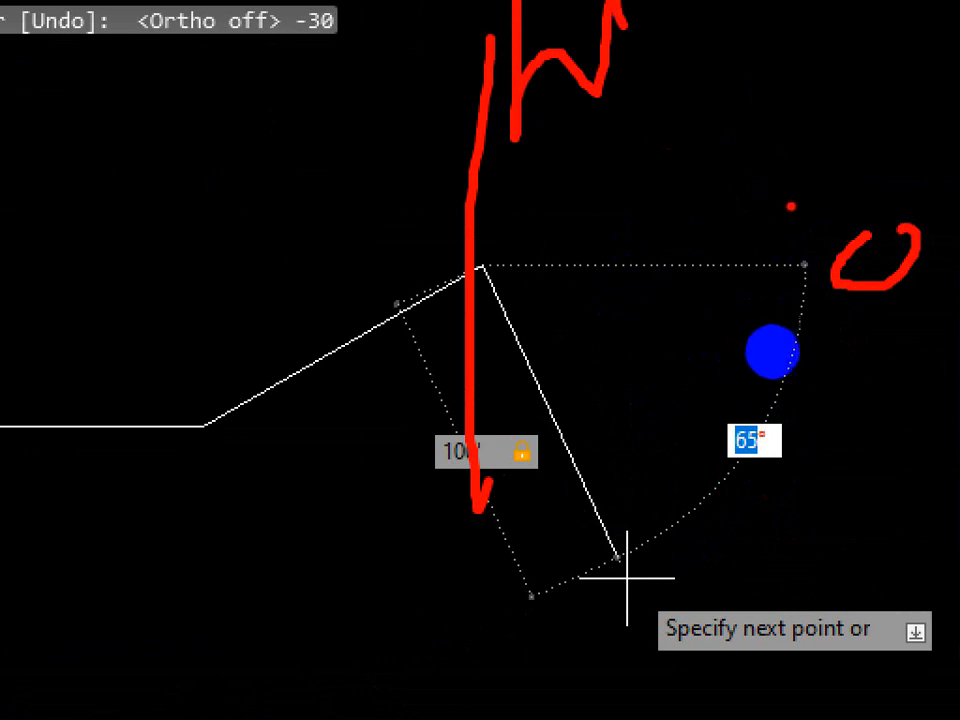
{"action": "mouse_move", "coordinate": [795, 191]}
{"action": "left_mouse_down"}
{"action": "mouse_move", "coordinate": [797, 243]}
{"action": "mouse_move", "coordinate": [868, 236]}
{"action": "mouse_move", "coordinate": [821, 180]}
{"action": "mouse_move", "coordinate": [868, 135]}
{"action": "left_mouse_up"}
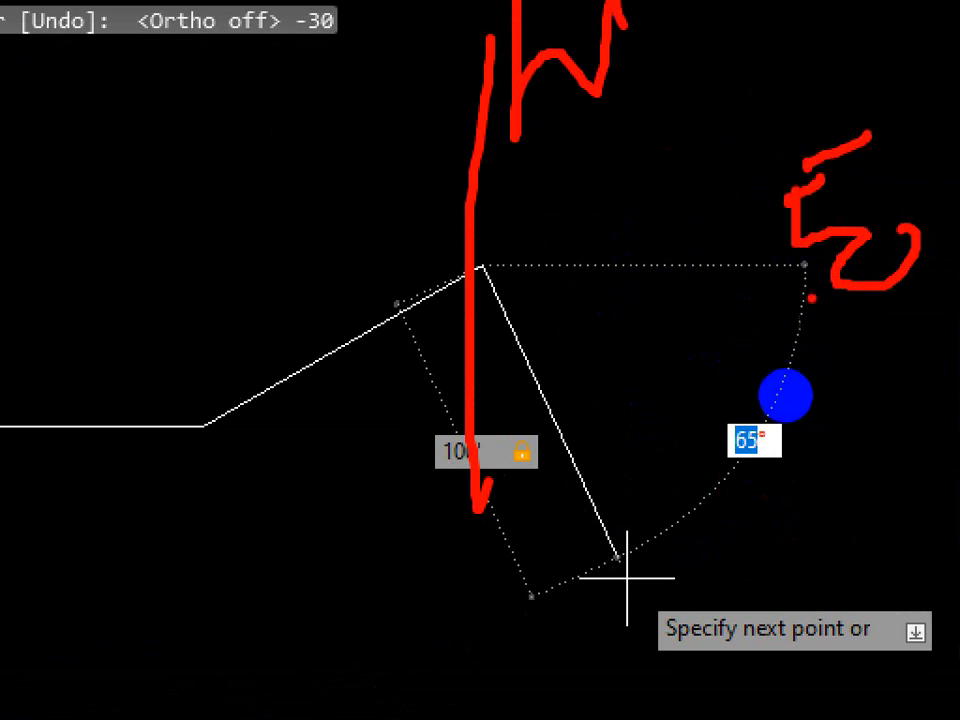
{"action": "mouse_move", "coordinate": [814, 271]}
{"action": "left_mouse_down"}
{"action": "mouse_move", "coordinate": [371, 488]}
{"action": "mouse_move", "coordinate": [265, 239]}
{"action": "left_mouse_up"}
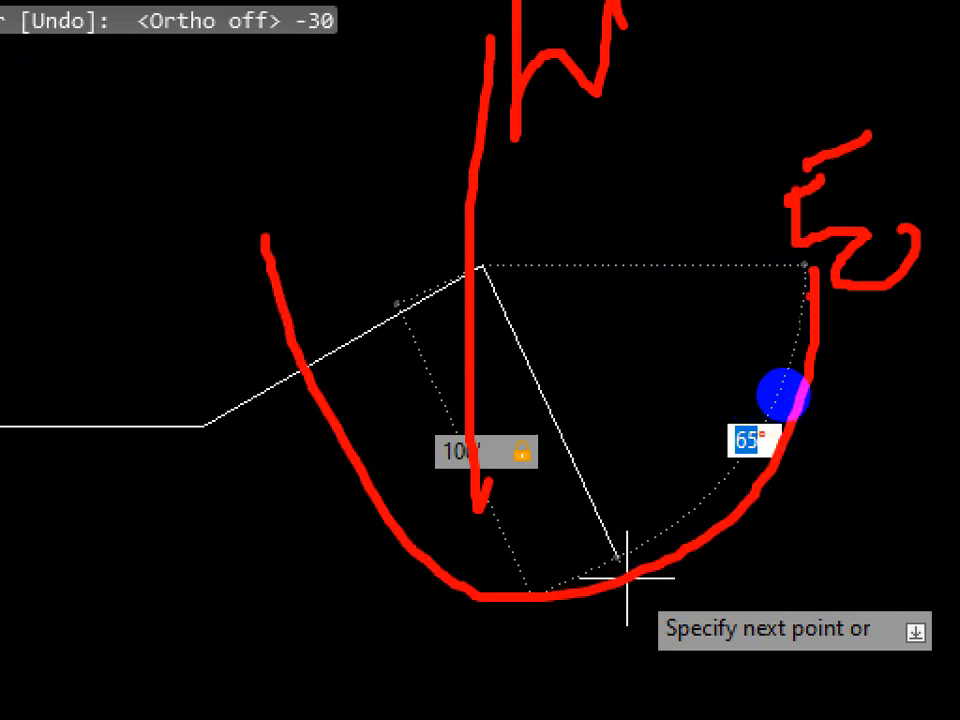
{"action": "mouse_move", "coordinate": [814, 280]}
{"action": "left_mouse_down"}
{"action": "mouse_move", "coordinate": [805, 220]}
{"action": "mouse_move", "coordinate": [410, 72]}
{"action": "mouse_move", "coordinate": [328, 262]}
{"action": "left_mouse_up"}
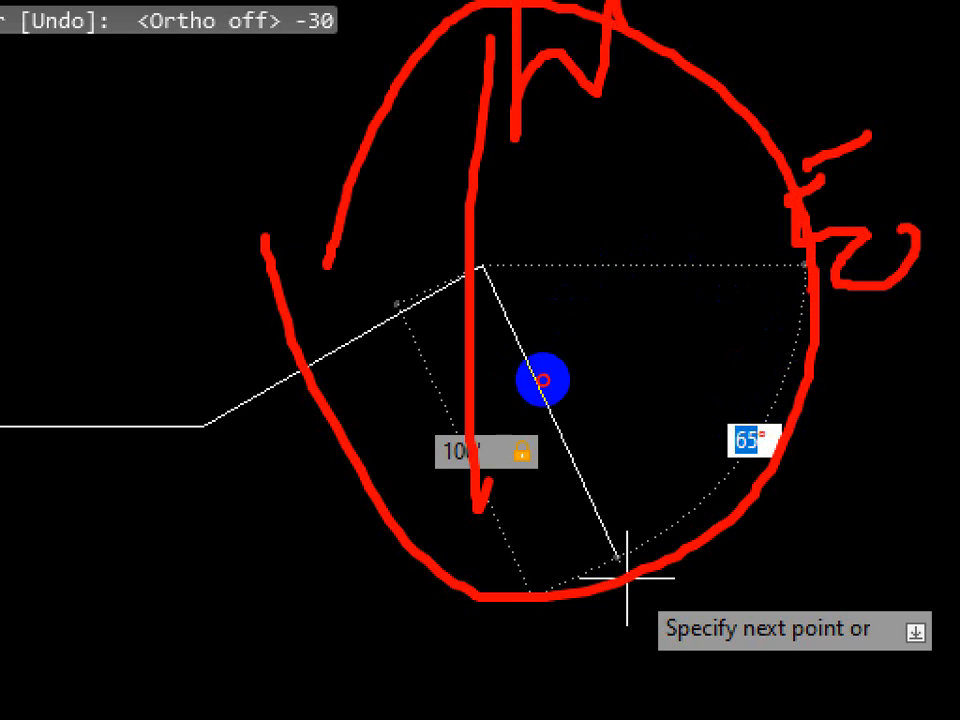
{"action": "key", "text": "ctrl+1"}
{"action": "key", "text": "Escape"}
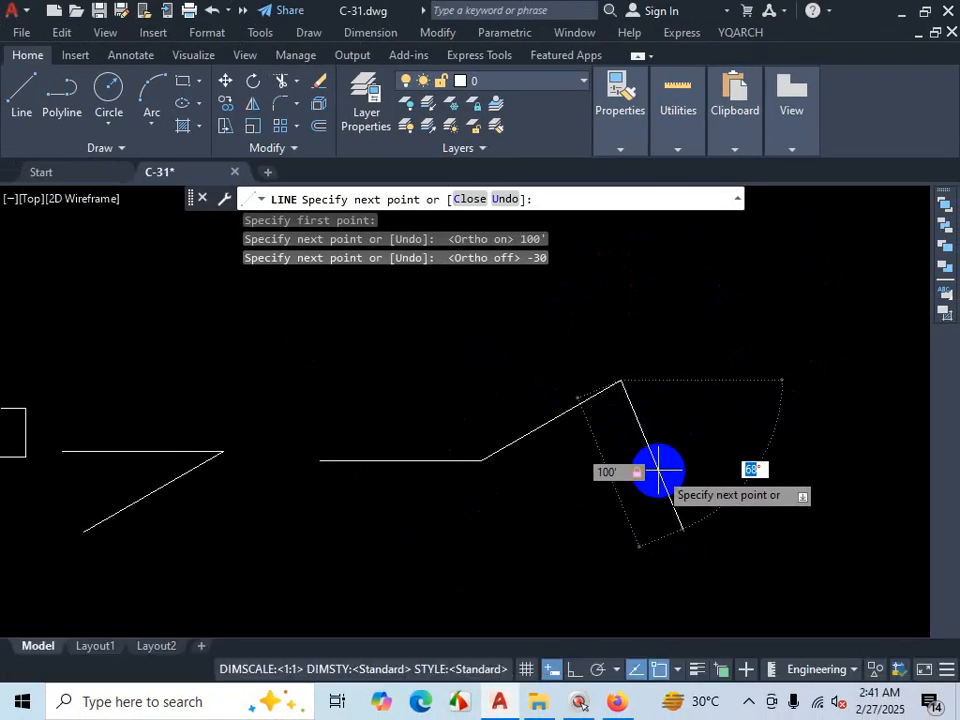
Step: End the line after its two placed segments, leaving out the pending third one
{"action": "scroll", "coordinate": [656, 467], "scroll_direction": "down", "scroll_amount": 4}
{"action": "scroll", "coordinate": [714, 427], "scroll_direction": "up", "scroll_amount": 4}
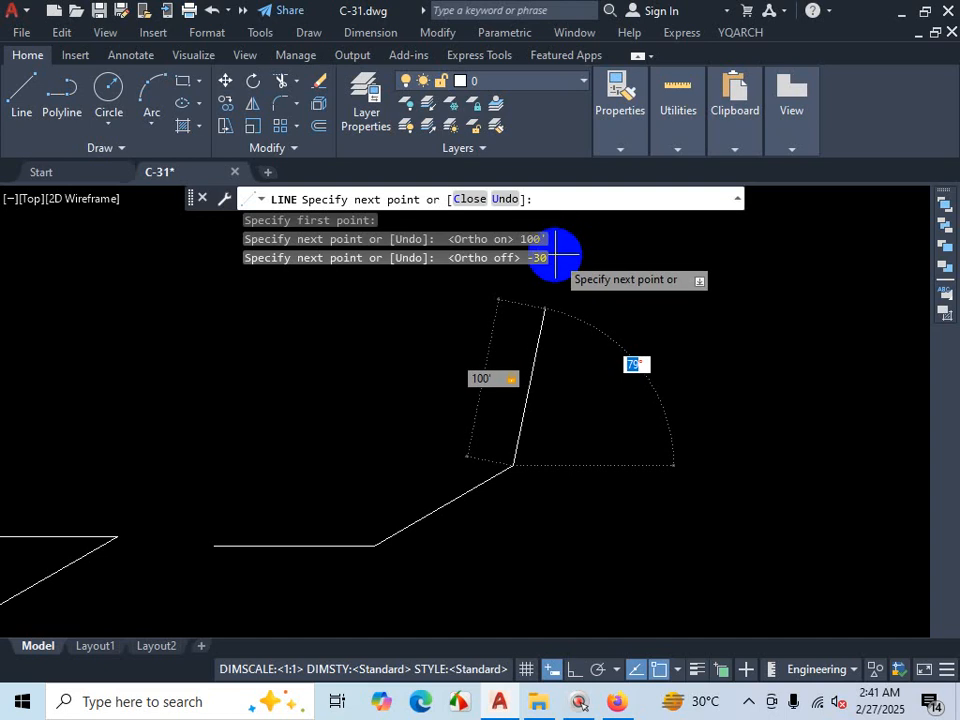
{"action": "key", "text": "Escape"}
{"action": "left_click", "coordinate": [748, 701]}
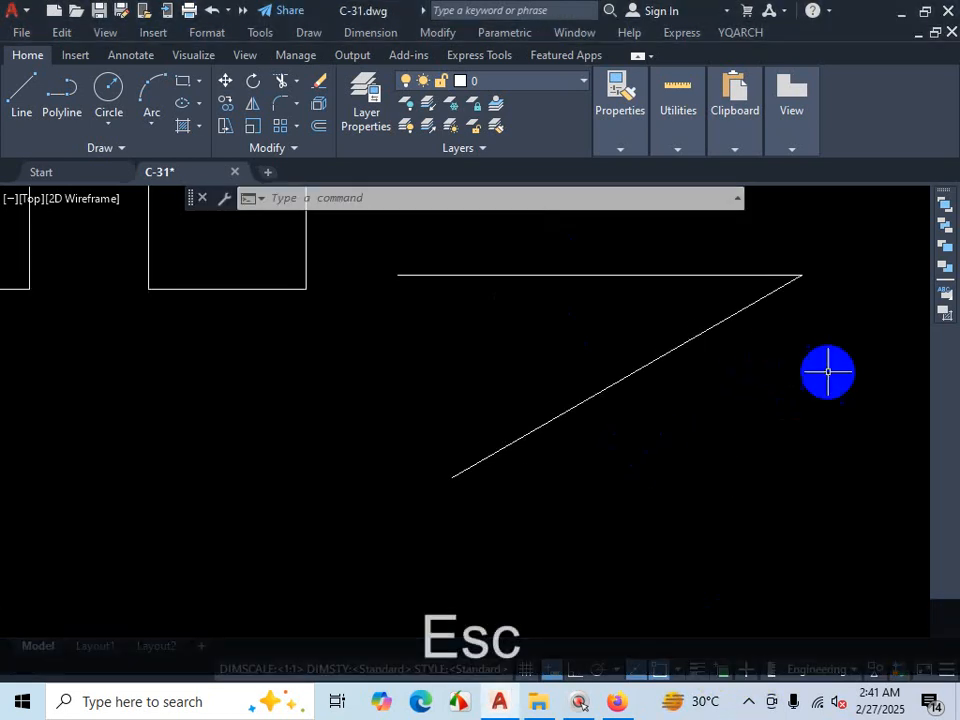
Step: Measure the lengths of the first angled pair's two lines and the angle between them with Quick Measure
{"action": "left_click", "coordinate": [680, 142]}
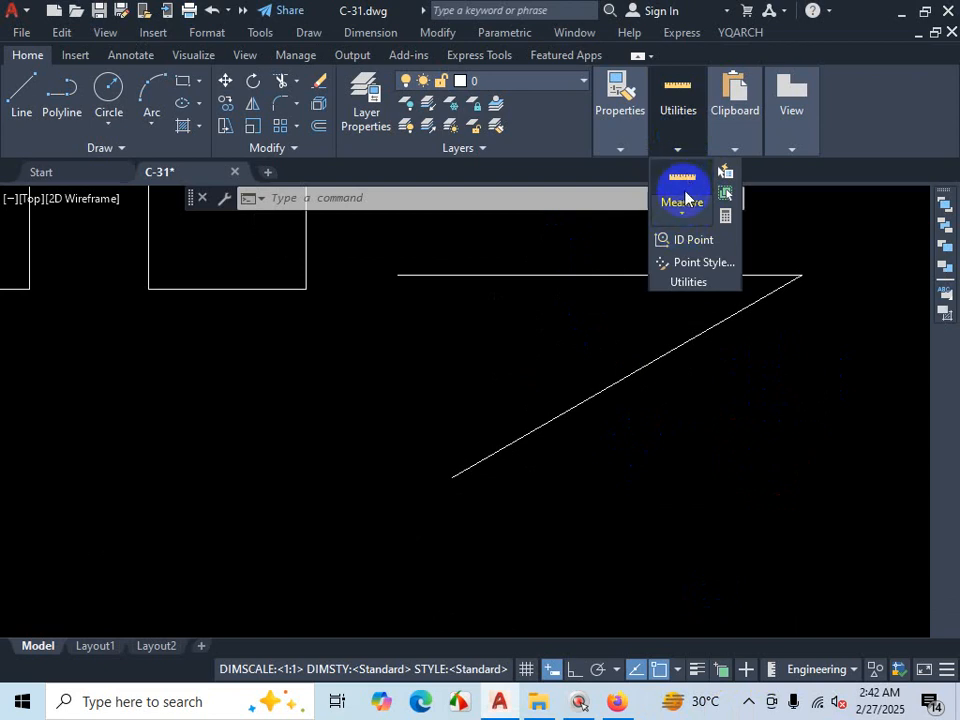
{"action": "left_click", "coordinate": [684, 186]}
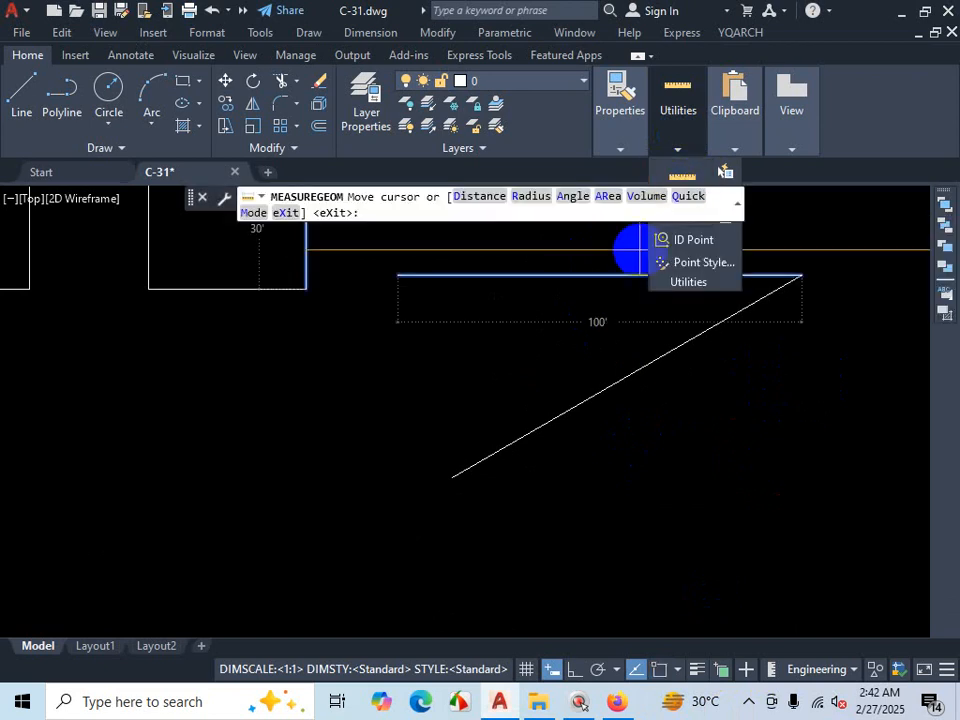
{"action": "scroll", "coordinate": [636, 325], "scroll_direction": "down", "scroll_amount": 2}
{"action": "scroll", "coordinate": [660, 317], "scroll_direction": "up", "scroll_amount": 4}
{"action": "scroll", "coordinate": [660, 325], "scroll_direction": "down", "scroll_amount": 4}
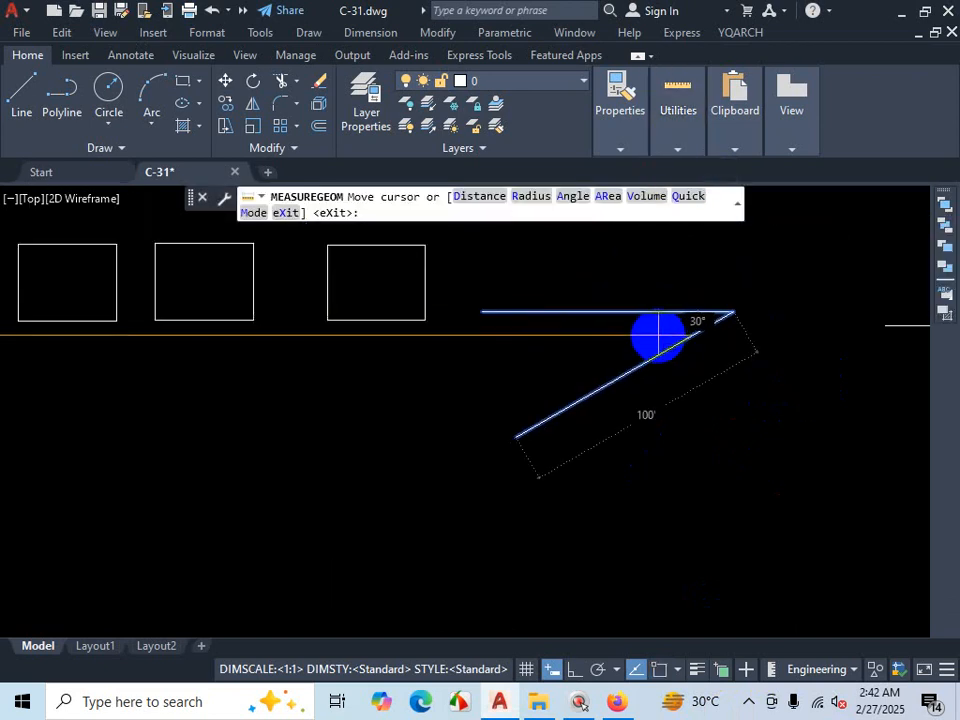
{"action": "scroll", "coordinate": [641, 331], "scroll_direction": "up", "scroll_amount": 4}
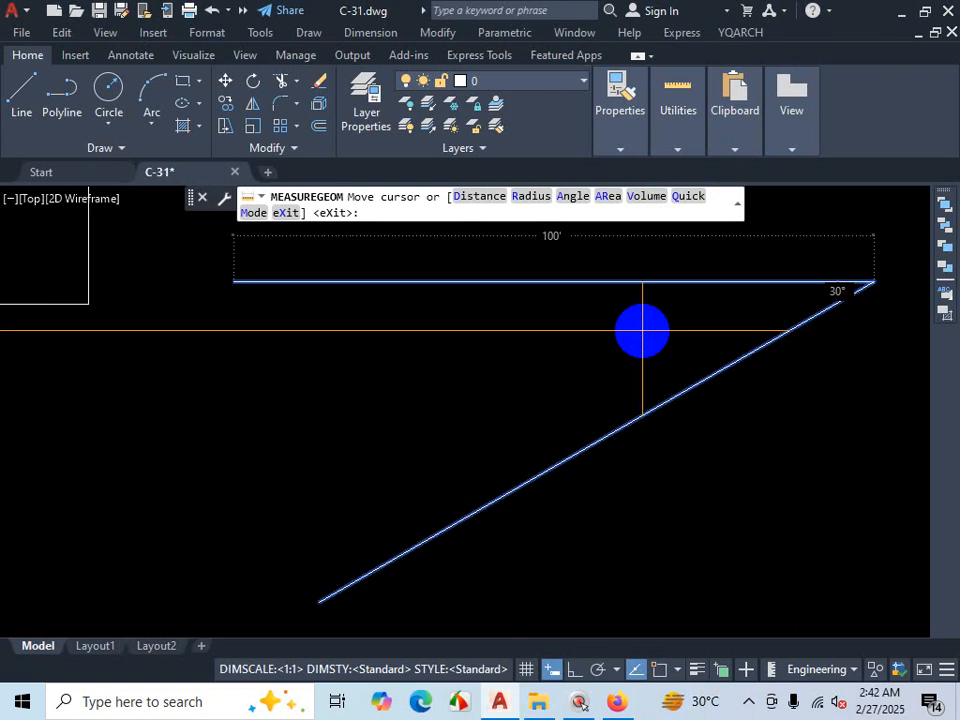
{"action": "scroll", "coordinate": [703, 417], "scroll_direction": "down", "scroll_amount": 4}
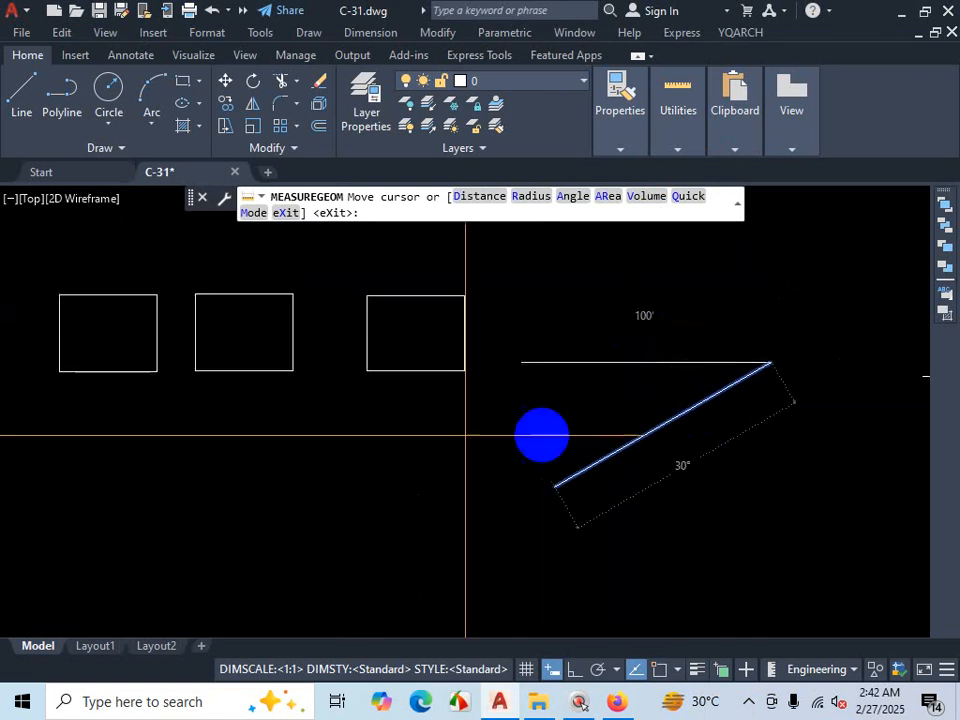
Step: Measure the widths and heights of the rectangles beside the angled pair with Quick Measure
{"action": "scroll", "coordinate": [415, 372], "scroll_direction": "up", "scroll_amount": 2}
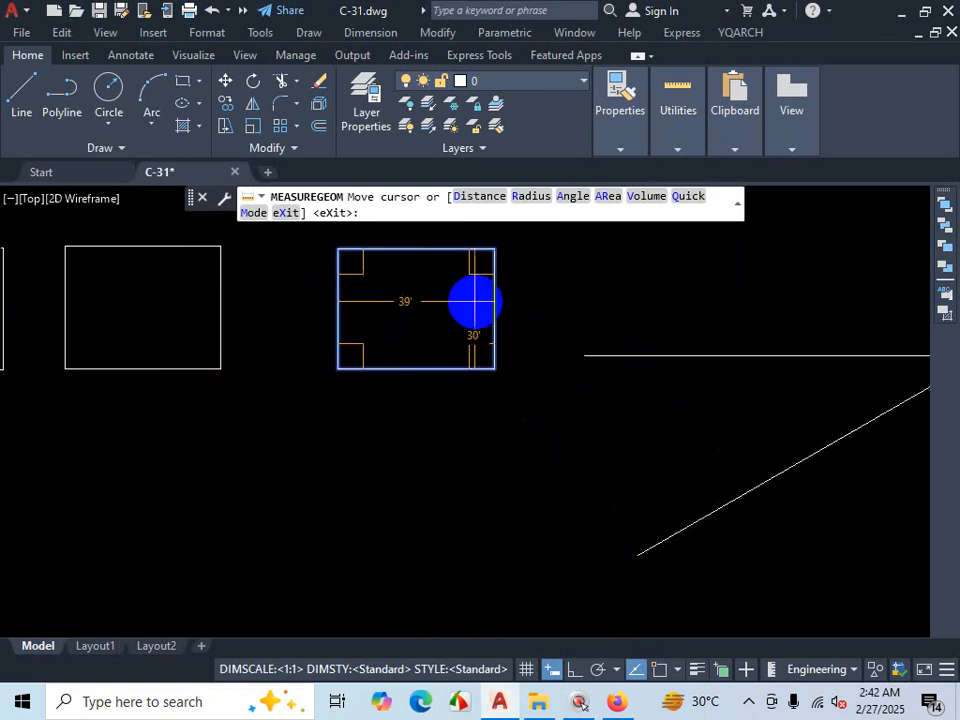
{"action": "scroll", "coordinate": [350, 320], "scroll_direction": "down", "scroll_amount": 4}
{"action": "scroll", "coordinate": [370, 320], "scroll_direction": "up", "scroll_amount": 5}
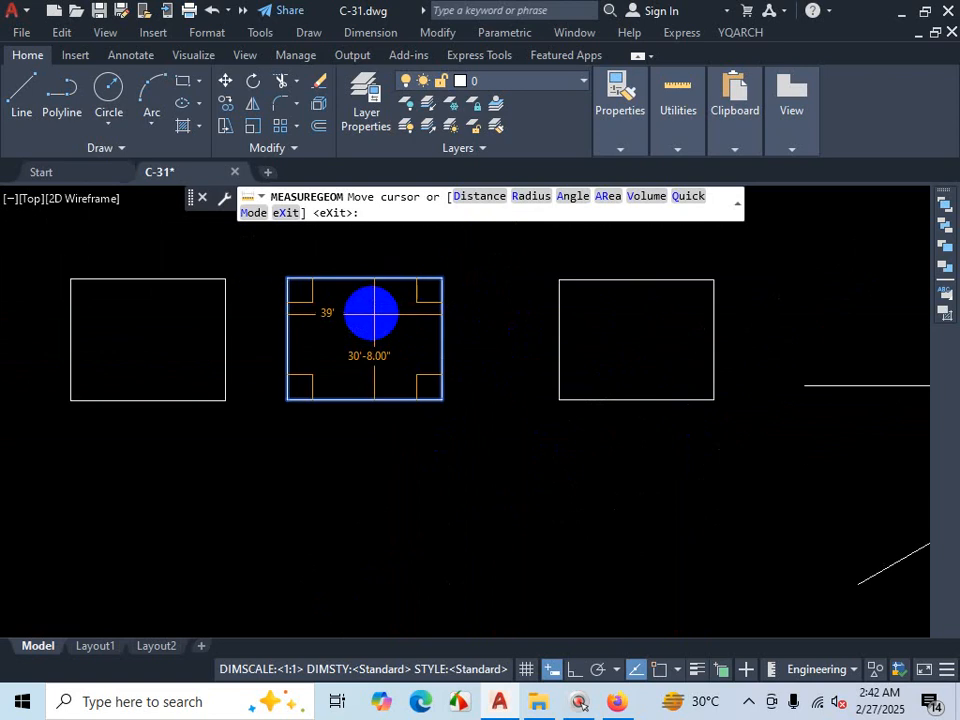
{"action": "scroll", "coordinate": [270, 340], "scroll_direction": "down", "scroll_amount": 4}
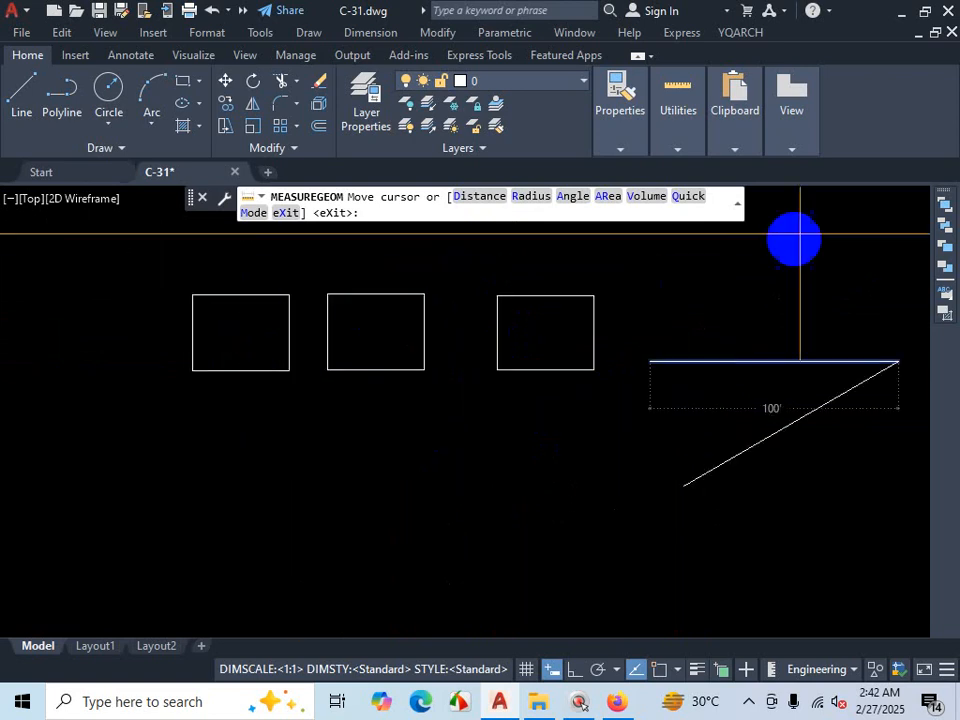
{"action": "left_click", "coordinate": [680, 140]}
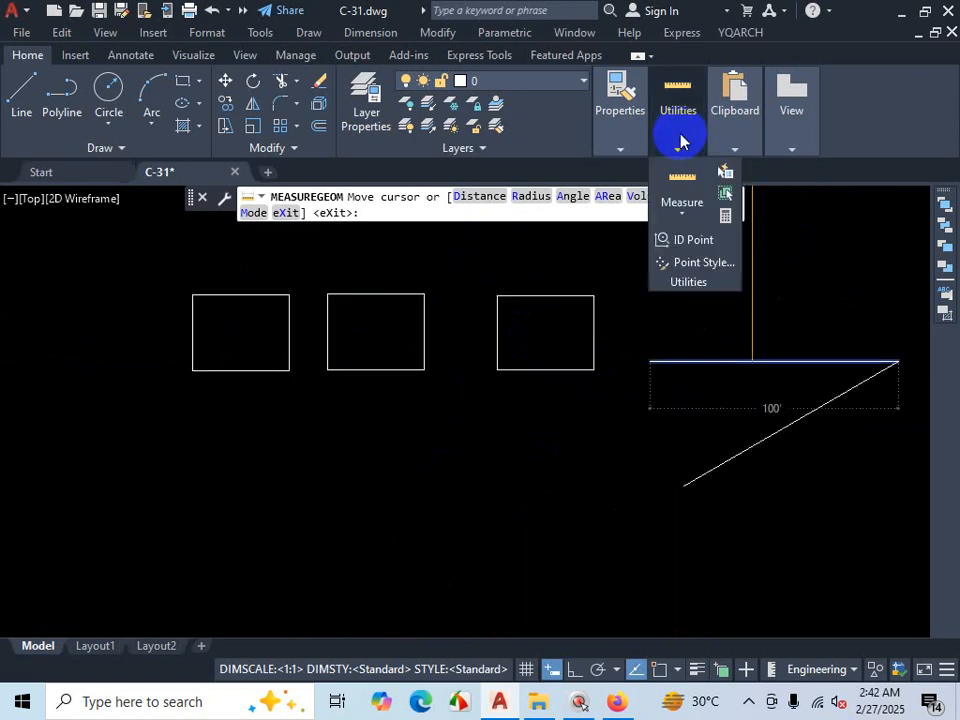
{"action": "left_click", "coordinate": [75, 55]}
{"action": "left_click", "coordinate": [113, 54]}
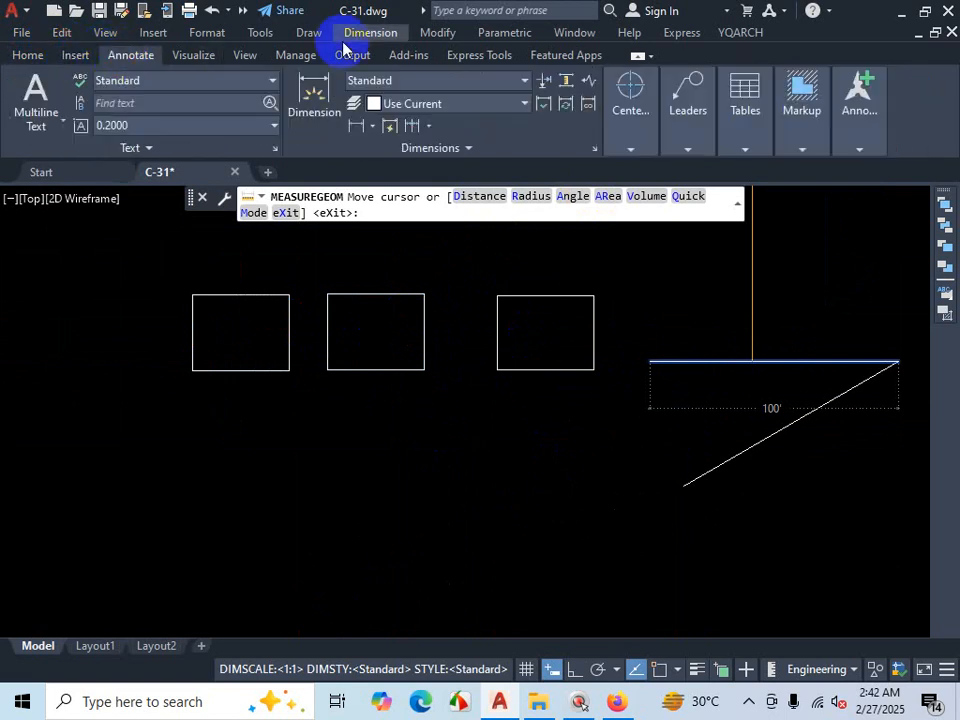
{"action": "left_click", "coordinate": [28, 55]}
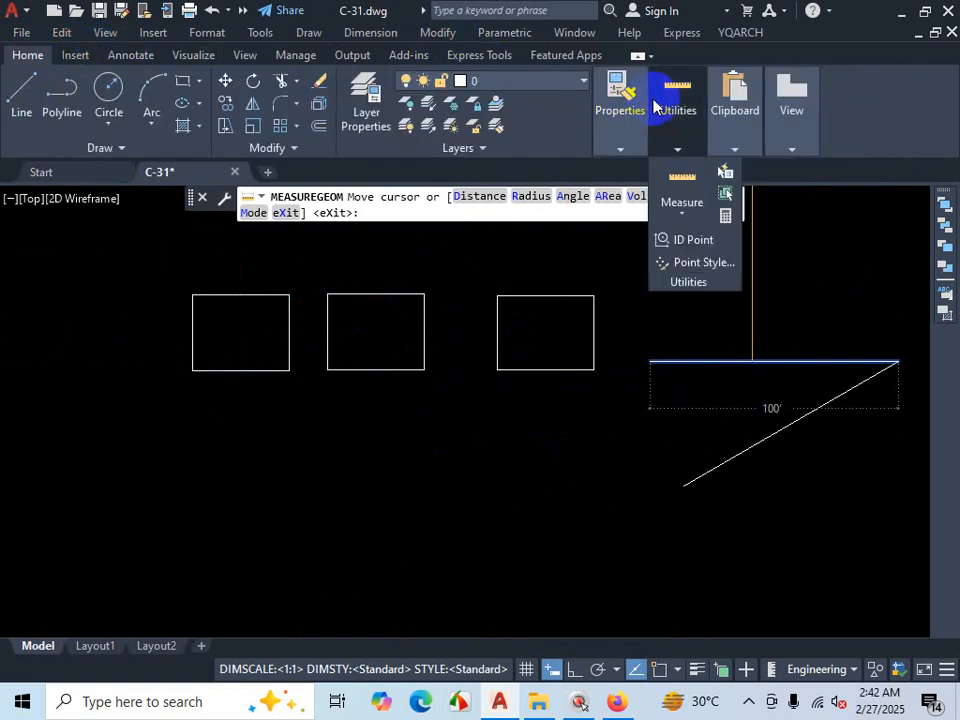
{"action": "left_click", "coordinate": [688, 141]}
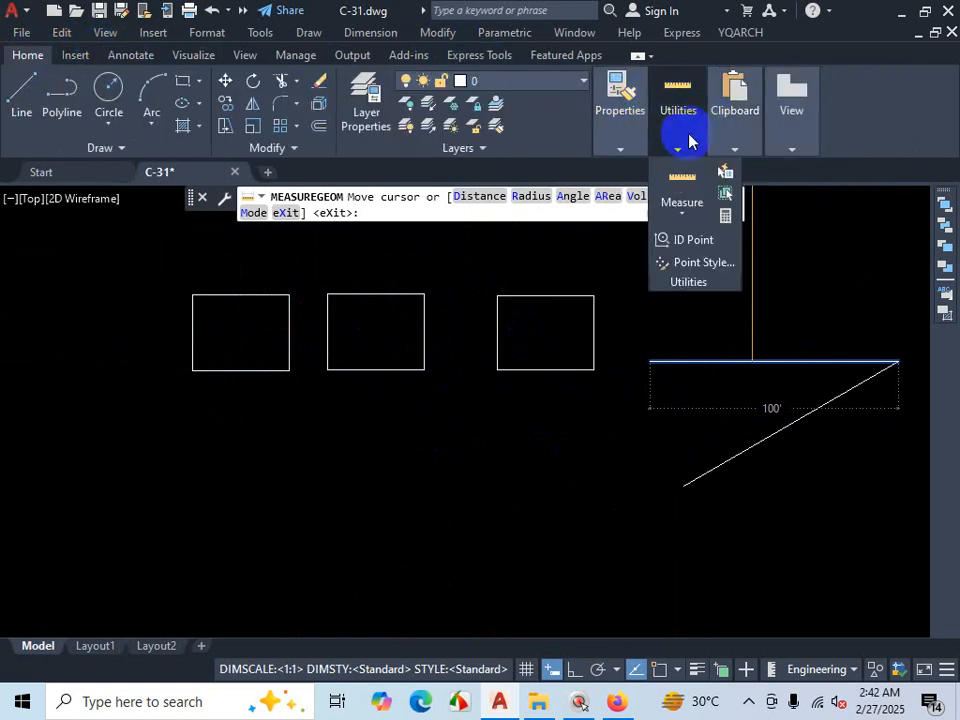
Step: Restart Quick Measure after trying the Distance mode, and measure the rectangles' sides and the angled pair's inclined line
{"action": "left_click", "coordinate": [680, 218]}
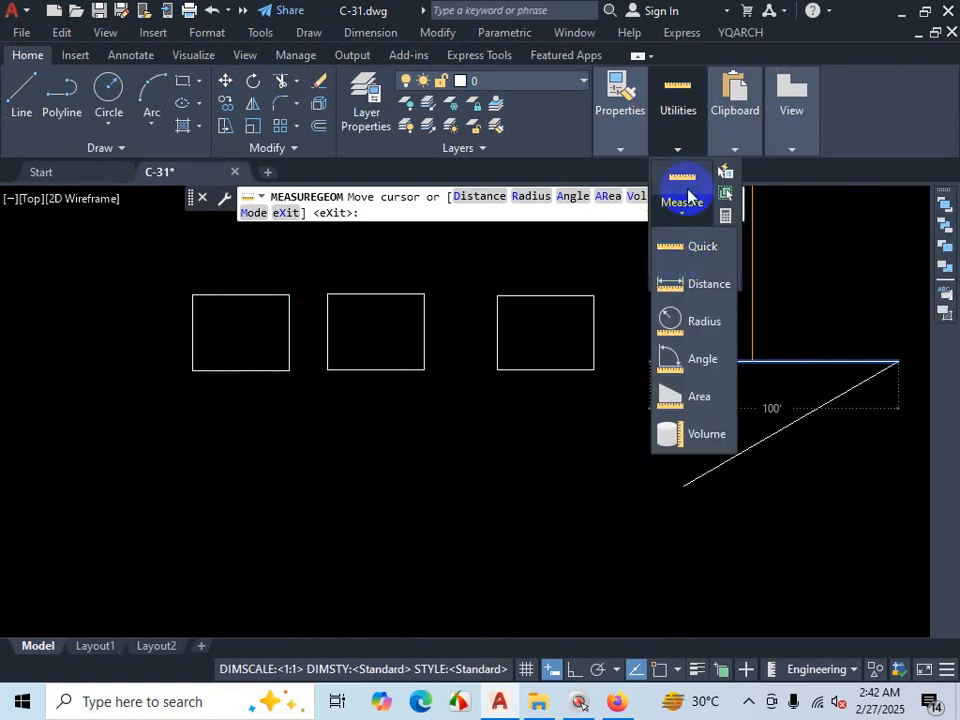
{"action": "left_click", "coordinate": [712, 283]}
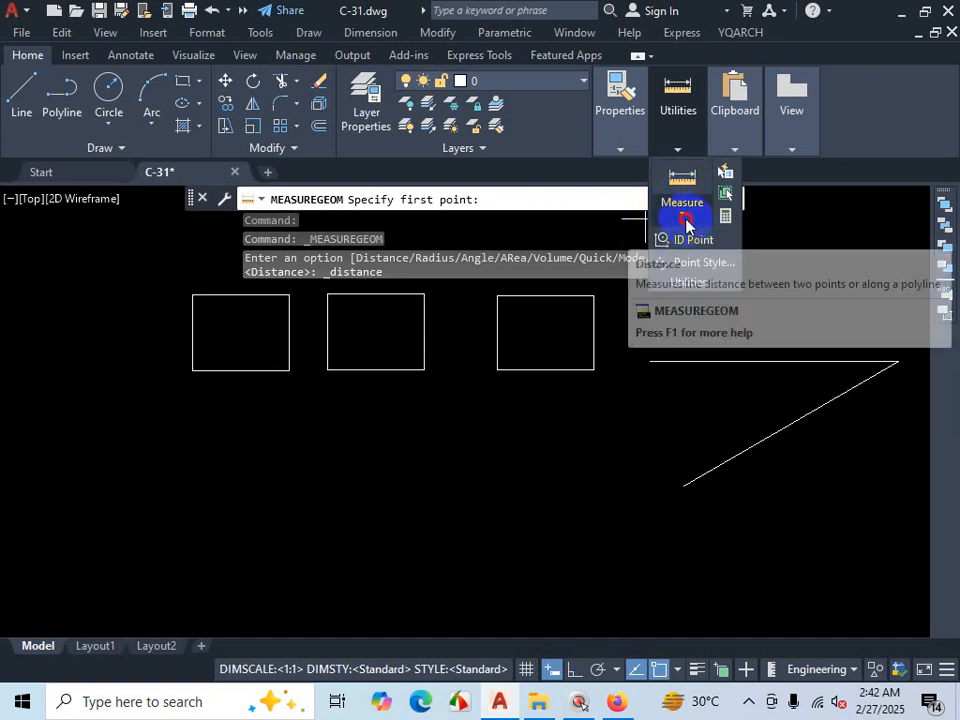
{"action": "left_click", "coordinate": [682, 200]}
{"action": "left_click", "coordinate": [684, 243]}
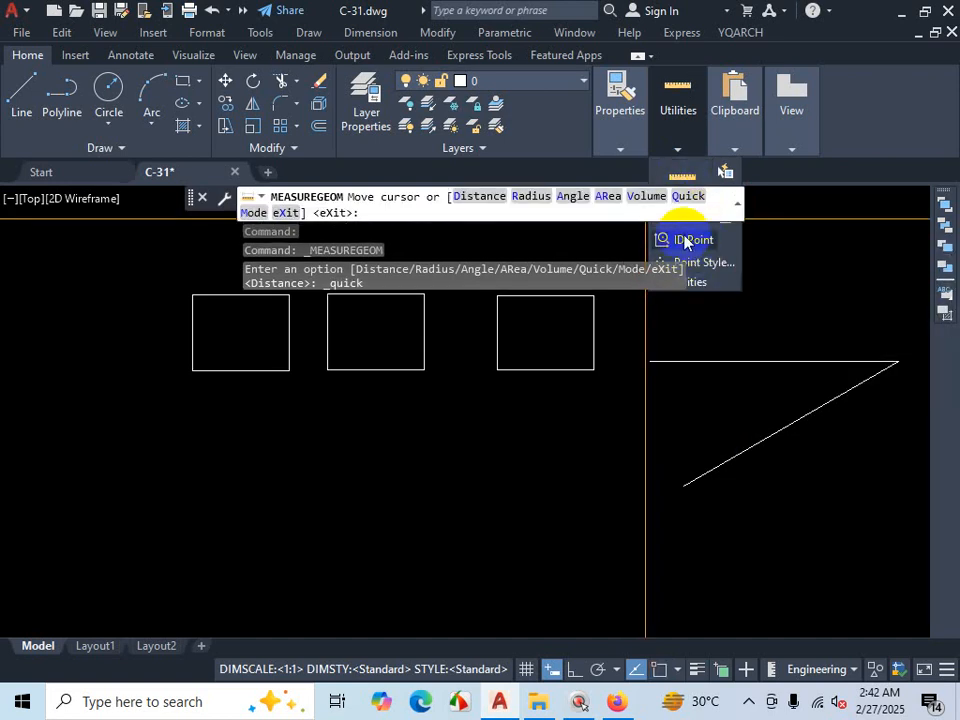
{"action": "scroll", "coordinate": [446, 377], "scroll_direction": "down", "scroll_amount": 2}
{"action": "scroll", "coordinate": [379, 371], "scroll_direction": "up", "scroll_amount": 2}
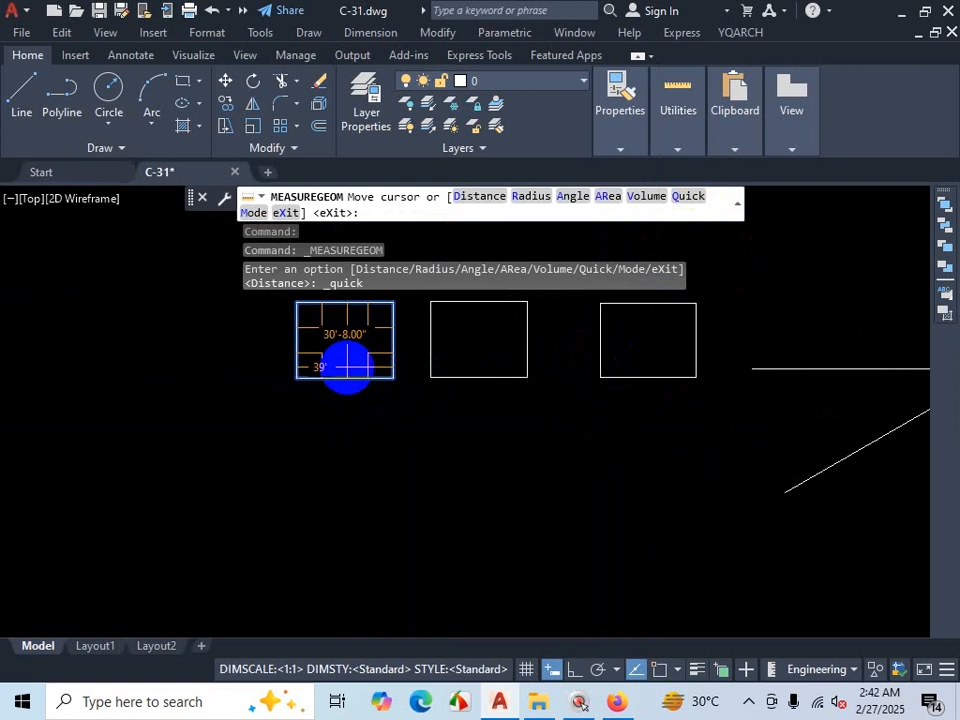
{"action": "scroll", "coordinate": [347, 352], "scroll_direction": "up", "scroll_amount": 2}
{"action": "scroll", "coordinate": [578, 372], "scroll_direction": "down", "scroll_amount": 4}
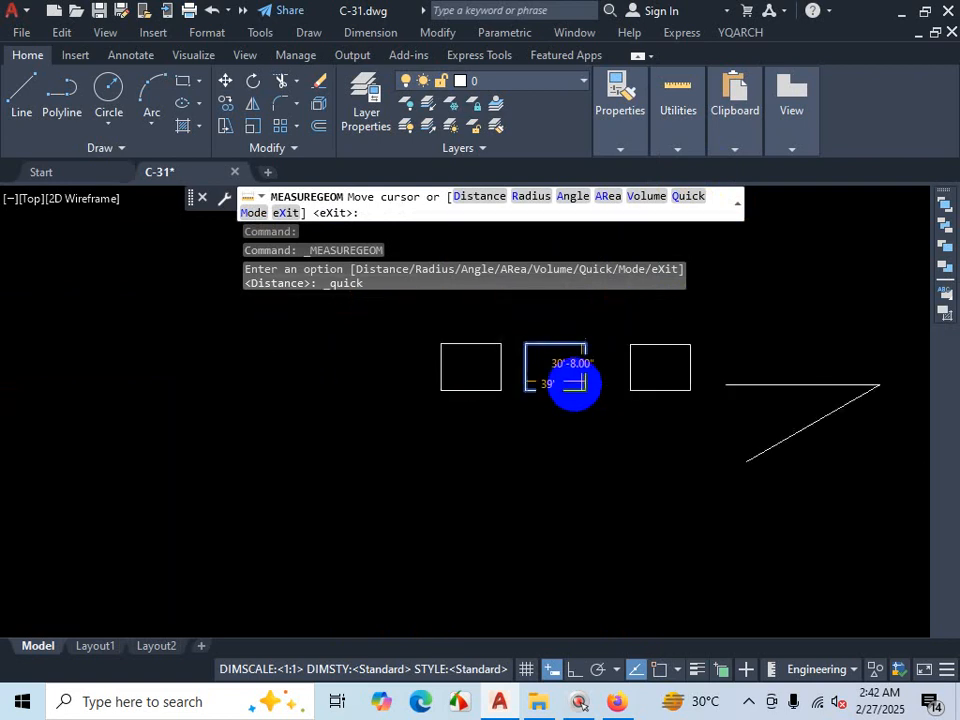
{"action": "scroll", "coordinate": [869, 429], "scroll_direction": "up", "scroll_amount": 2}
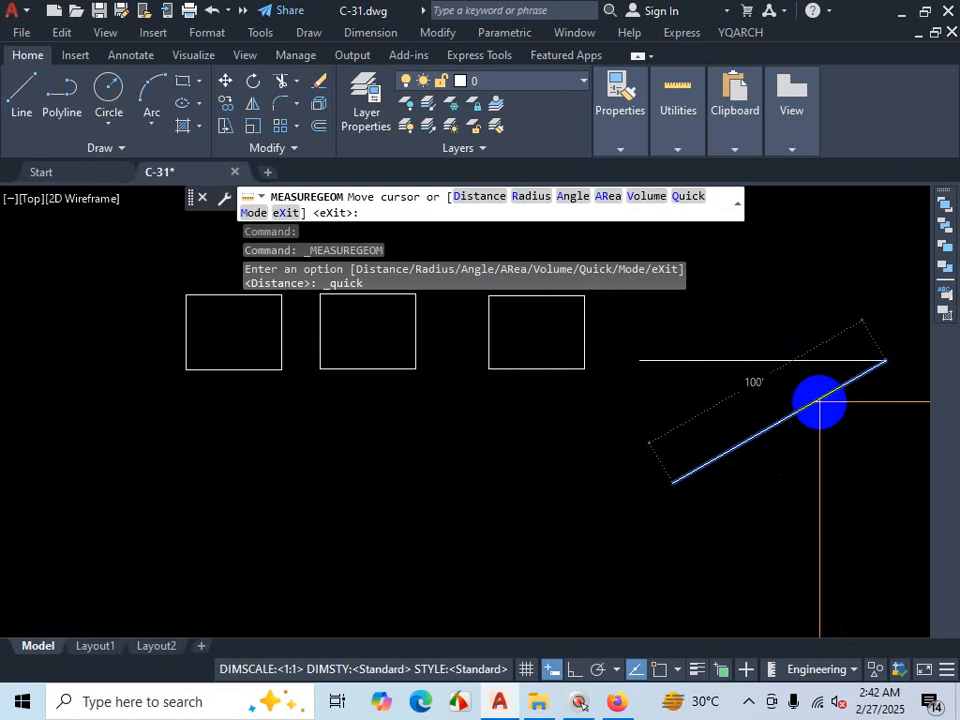
{"action": "key", "text": "Escape"}
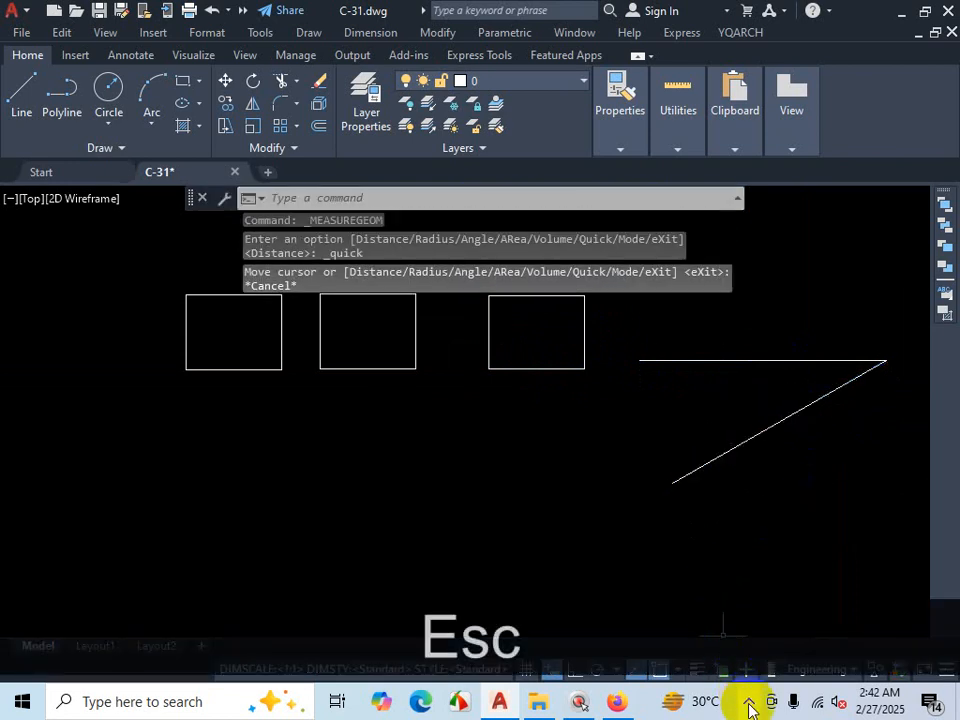
{"action": "left_click", "coordinate": [749, 709]}
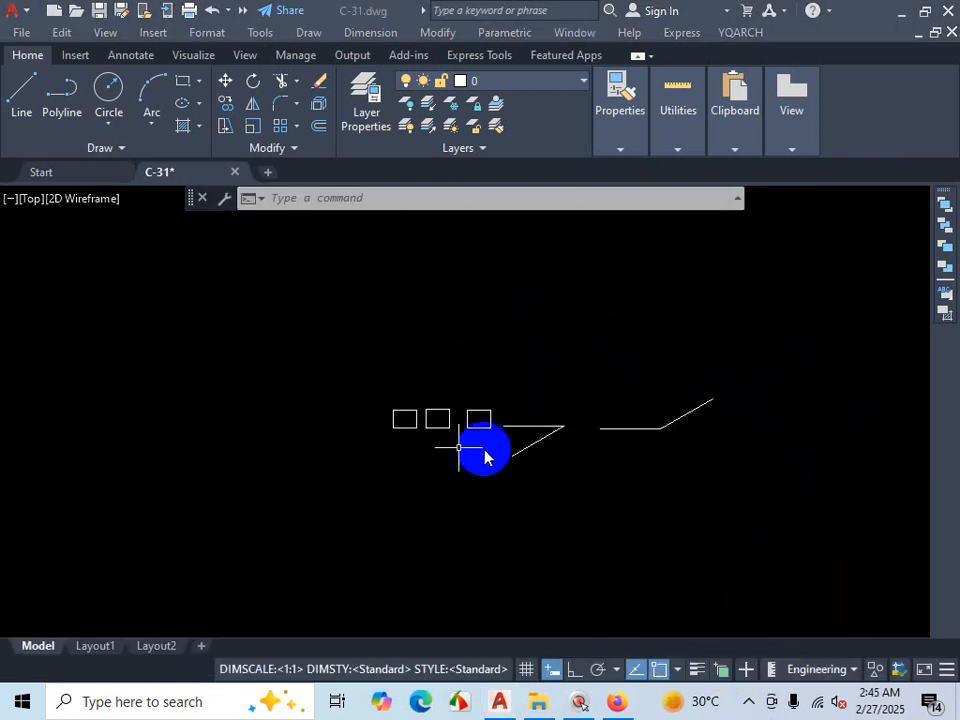
Step: Delete both angled line pairs beside the rectangles
{"action": "scroll", "coordinate": [731, 426], "scroll_direction": "up", "scroll_amount": 2}
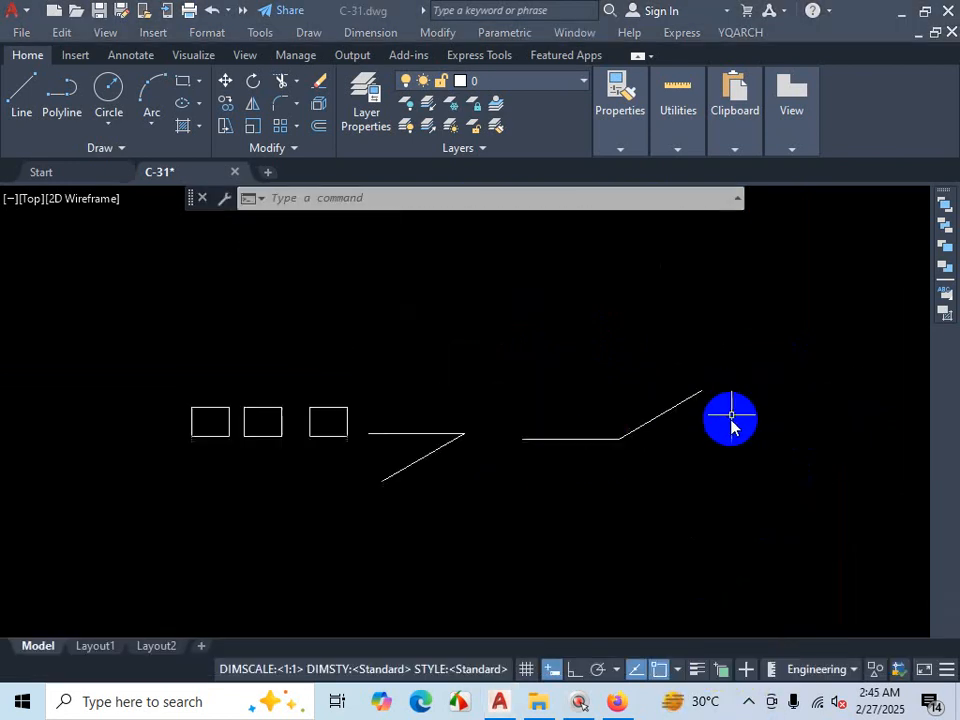
{"action": "scroll", "coordinate": [731, 426], "scroll_direction": "up", "scroll_amount": 2}
{"action": "left_click", "coordinate": [696, 398]}
{"action": "left_click", "coordinate": [258, 542]}
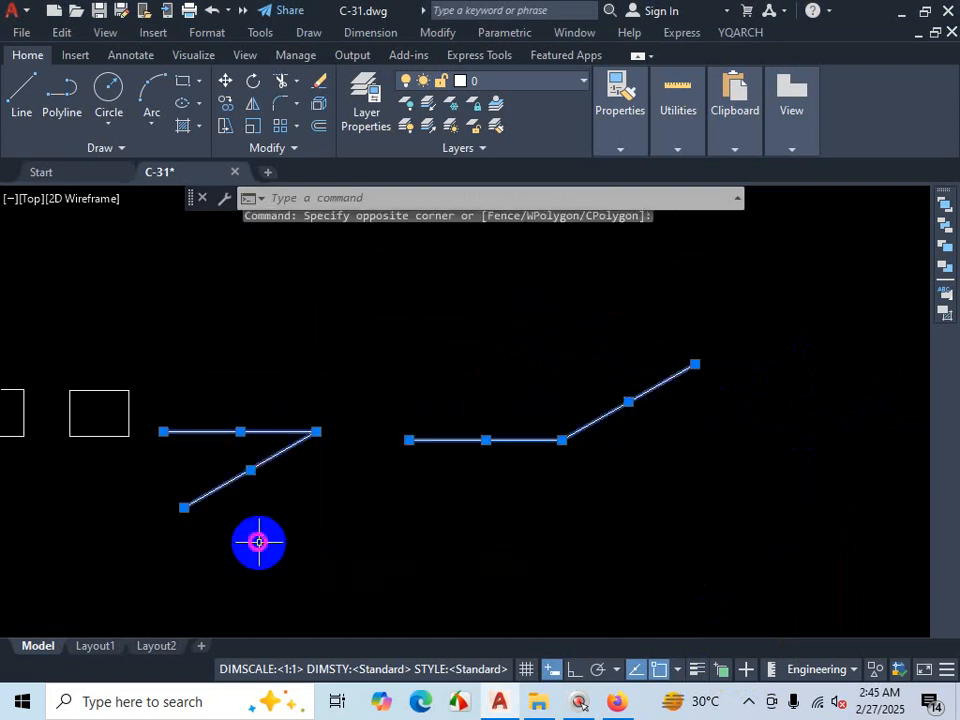
{"action": "key", "text": "Delete"}
Step: Start a new line at a free point just beyond the last rectangle
{"action": "left_click", "coordinate": [21, 100]}
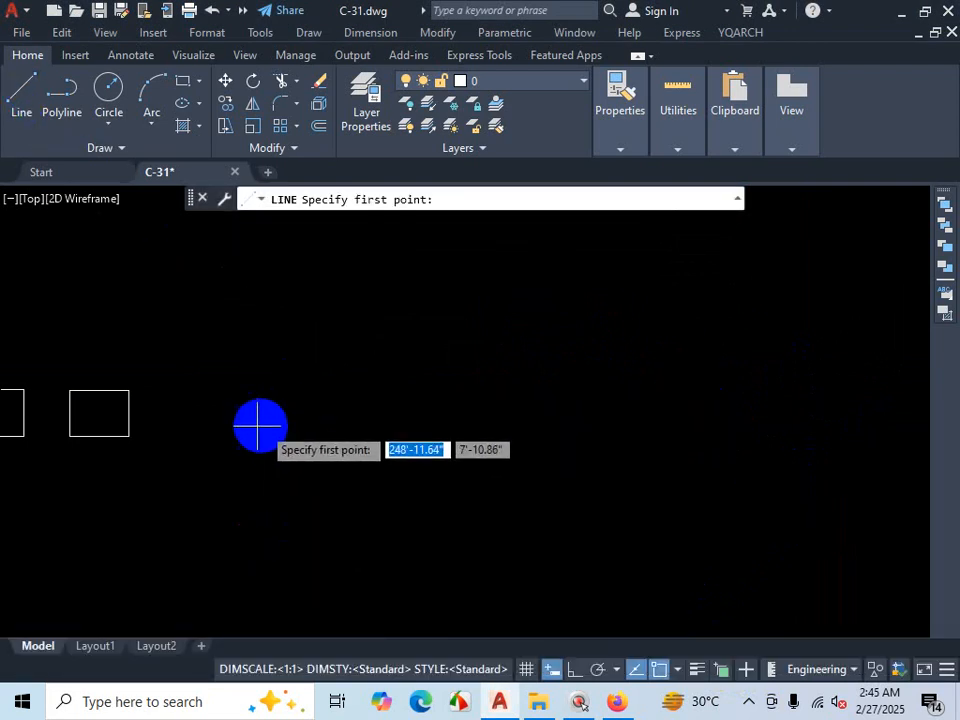
{"action": "left_click", "coordinate": [183, 433]}
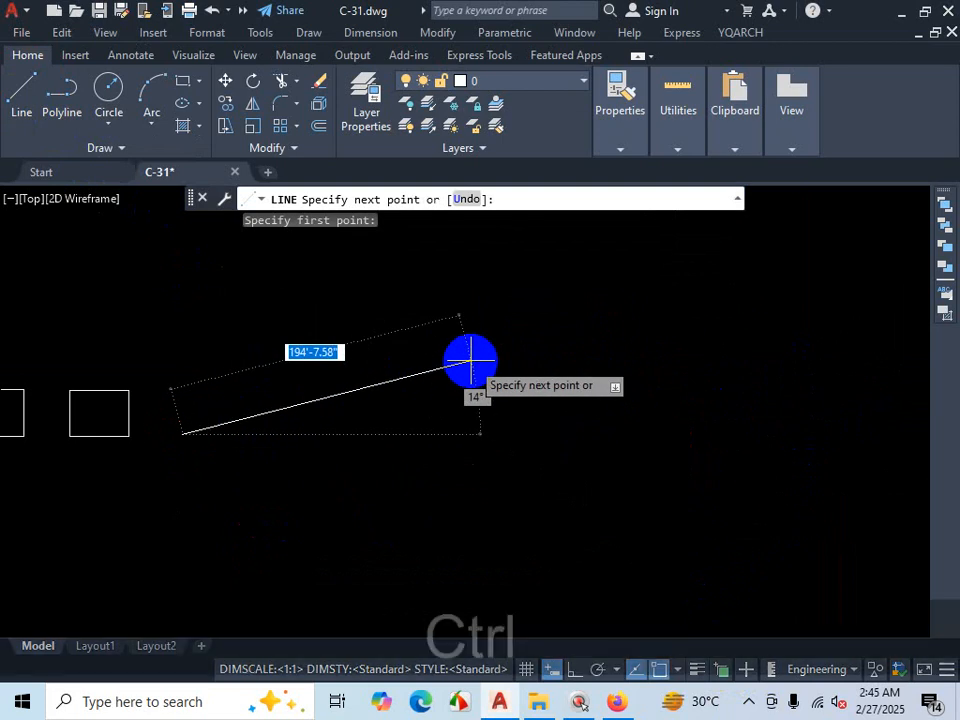
{"action": "key", "text": "ctrl+1"}
{"action": "left_click", "coordinate": [440, 360]}
{"action": "mouse_move", "coordinate": [312, 322]}
{"action": "left_mouse_down"}
{"action": "mouse_move", "coordinate": [312, 352]}
{"action": "mouse_move", "coordinate": [345, 350]}
{"action": "left_mouse_up"}
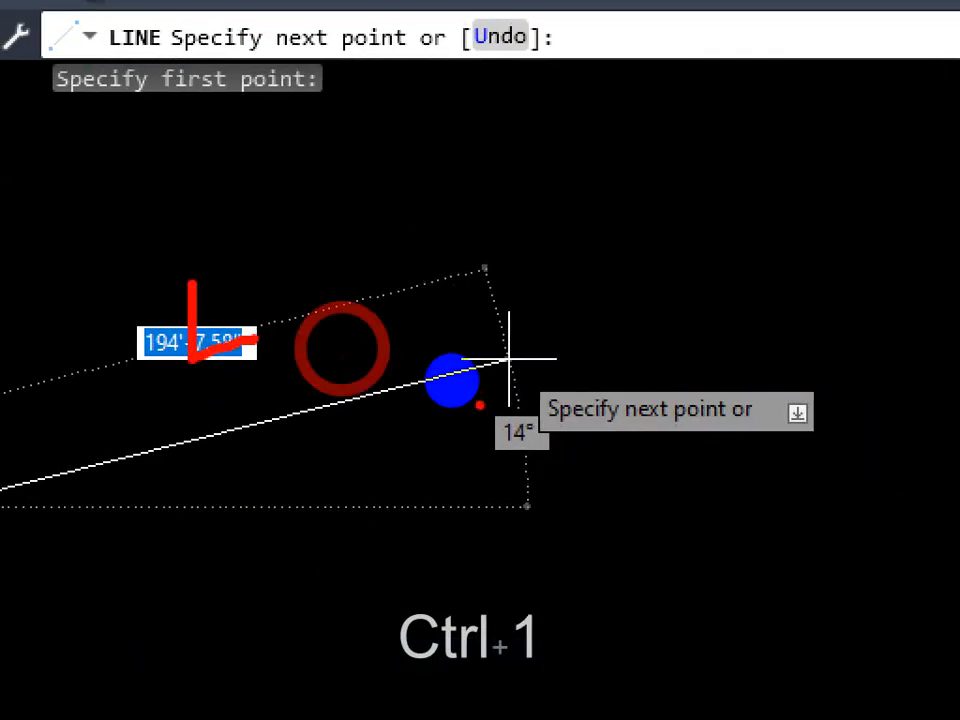
{"action": "mouse_move", "coordinate": [500, 402]}
{"action": "left_mouse_down"}
{"action": "mouse_move", "coordinate": [463, 450]}
{"action": "mouse_move", "coordinate": [578, 393]}
{"action": "left_mouse_up"}
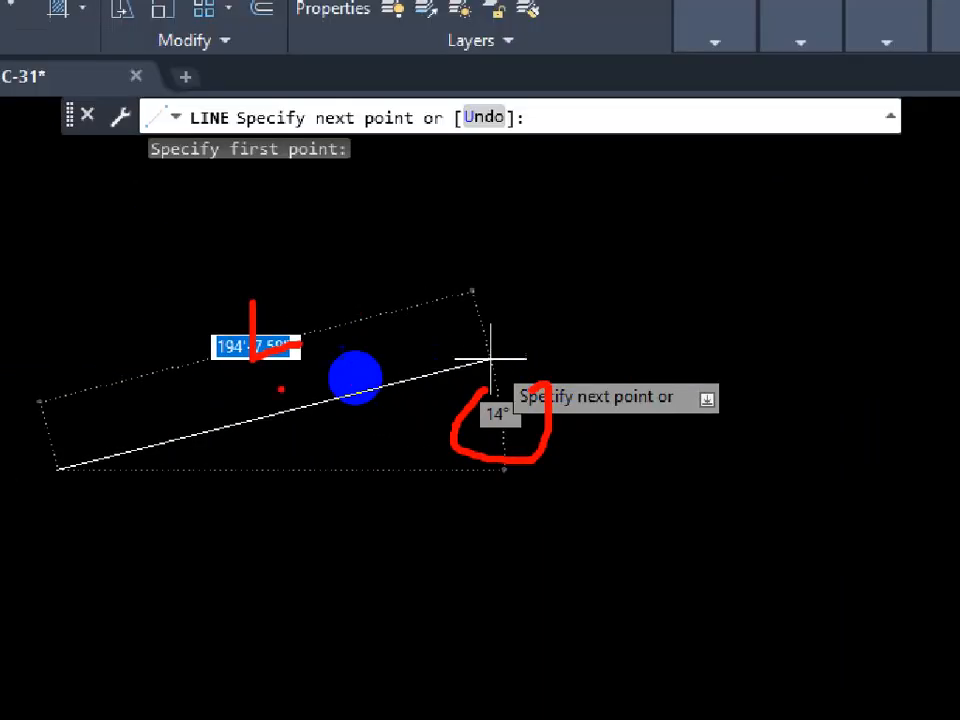
{"action": "mouse_move", "coordinate": [177, 288]}
{"action": "left_mouse_down"}
{"action": "mouse_move", "coordinate": [197, 229]}
{"action": "mouse_move", "coordinate": [397, 278]}
{"action": "mouse_move", "coordinate": [472, 386]}
{"action": "left_mouse_up"}
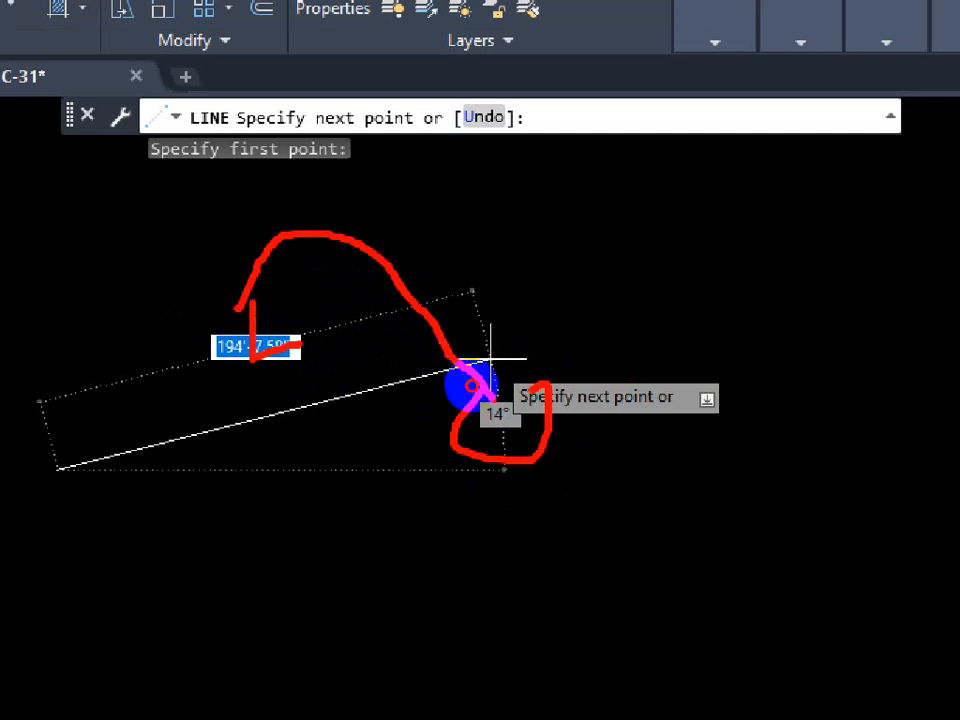
{"action": "left_click", "coordinate": [487, 398]}
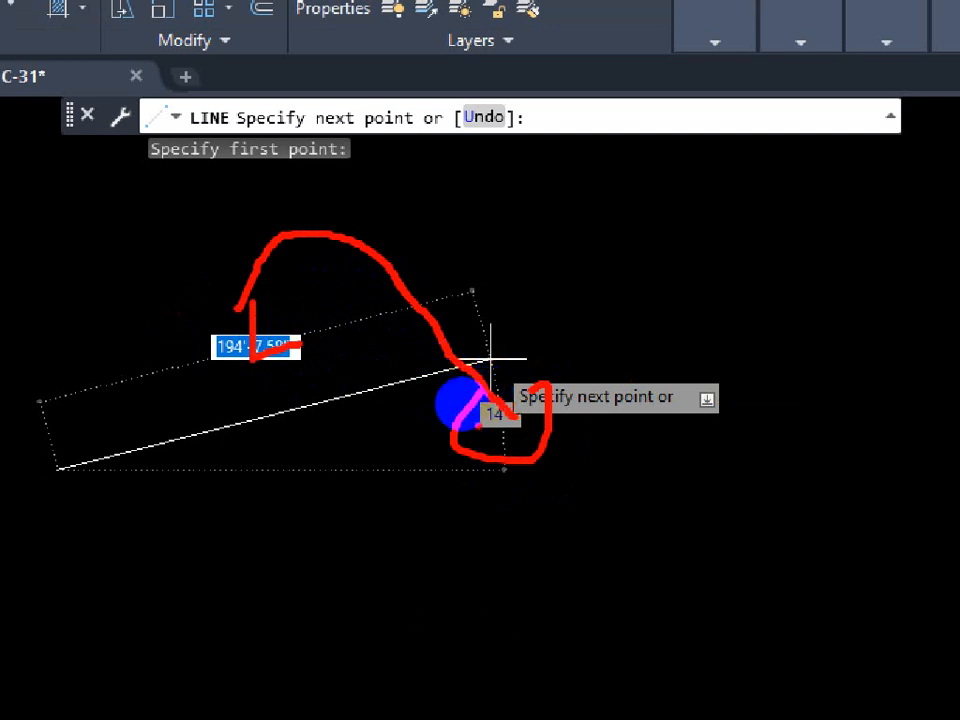
{"action": "key", "text": "Escape"}
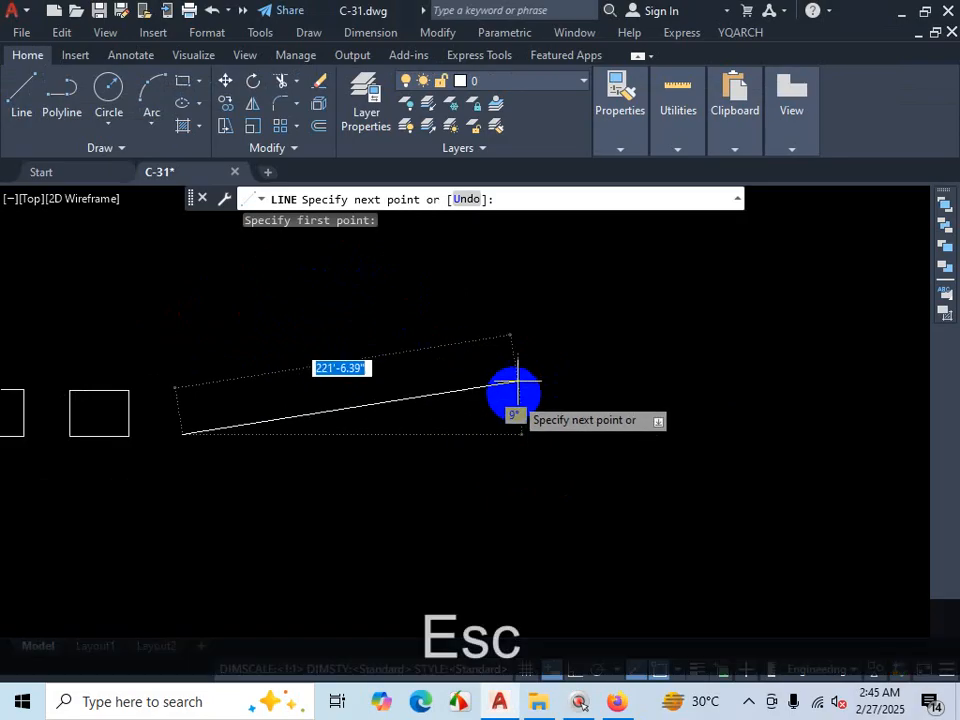
{"action": "scroll", "coordinate": [560, 390], "scroll_direction": "down", "scroll_amount": 5}
{"action": "scroll", "coordinate": [550, 370], "scroll_direction": "up", "scroll_amount": 4}
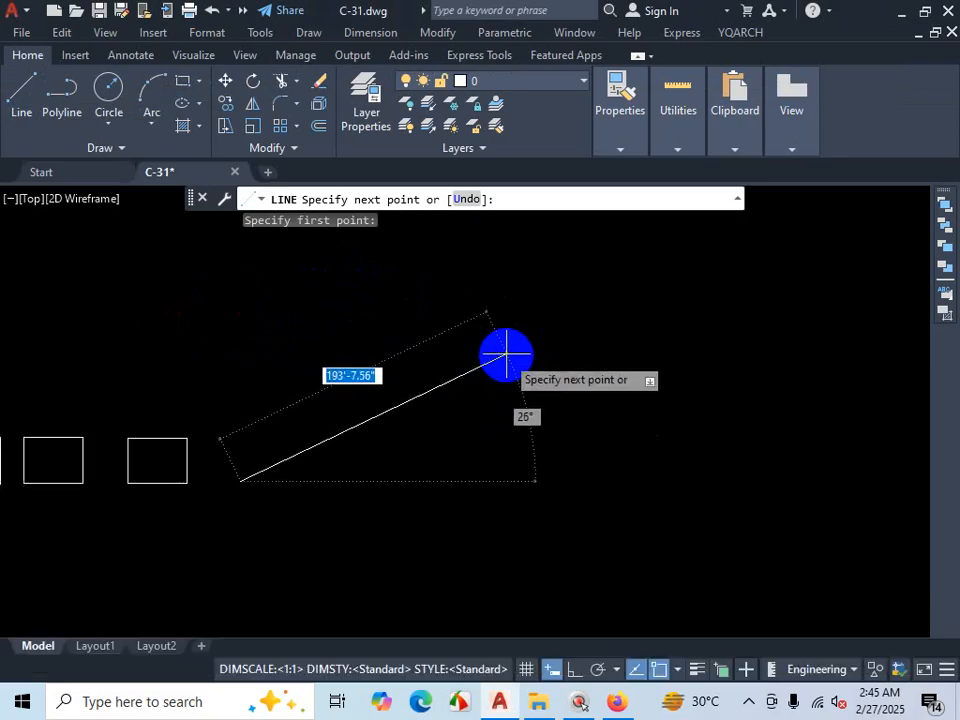
{"action": "scroll", "coordinate": [428, 398], "scroll_direction": "down", "scroll_amount": 2}
{"action": "scroll", "coordinate": [428, 398], "scroll_direction": "up", "scroll_amount": 4}
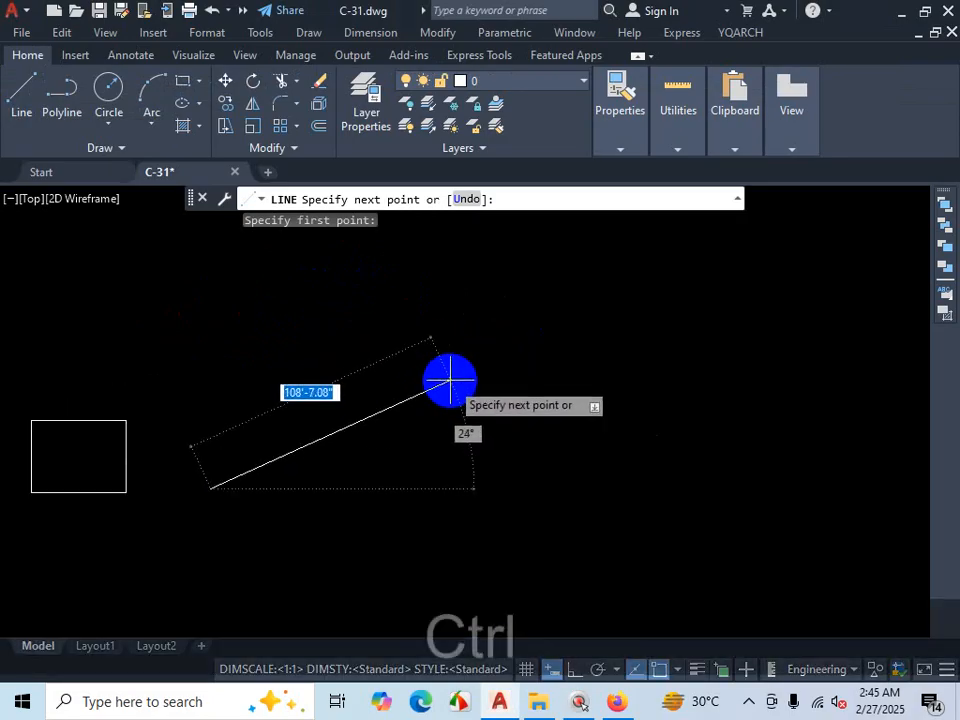
{"action": "key", "text": "ctrl+1"}
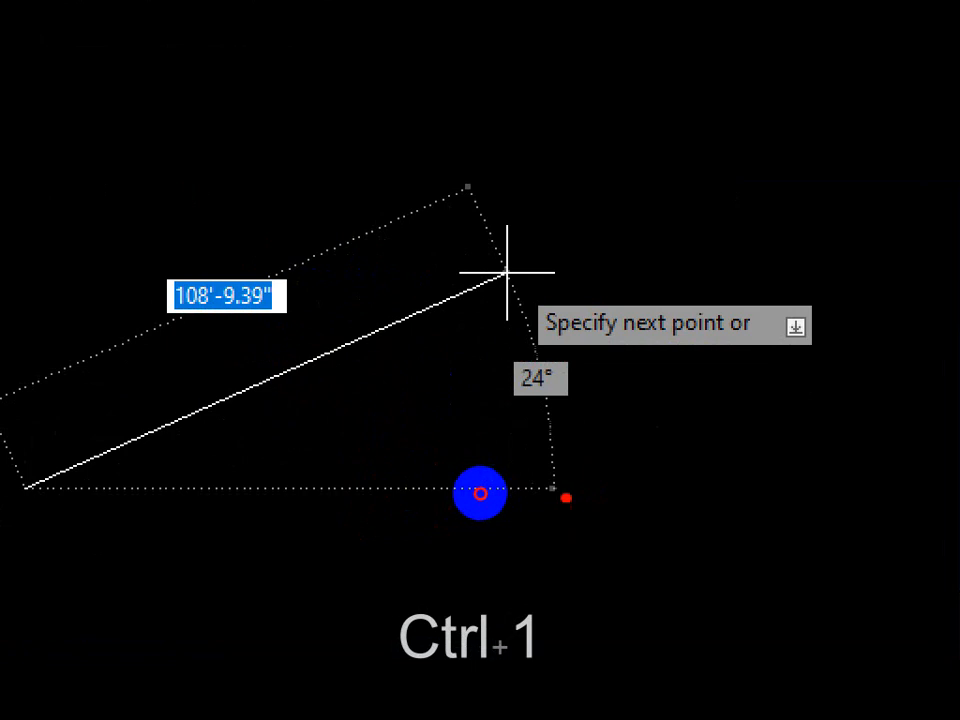
{"action": "left_click_drag", "start_coordinate": [566, 497], "coordinate": [562, 357]}
{"action": "mouse_move", "coordinate": [457, 152]}
{"action": "left_mouse_down"}
{"action": "mouse_move", "coordinate": [552, 355]}
{"action": "mouse_move", "coordinate": [333, 83]}
{"action": "mouse_move", "coordinate": [118, 154]}
{"action": "mouse_move", "coordinate": [38, 435]}
{"action": "left_mouse_up"}
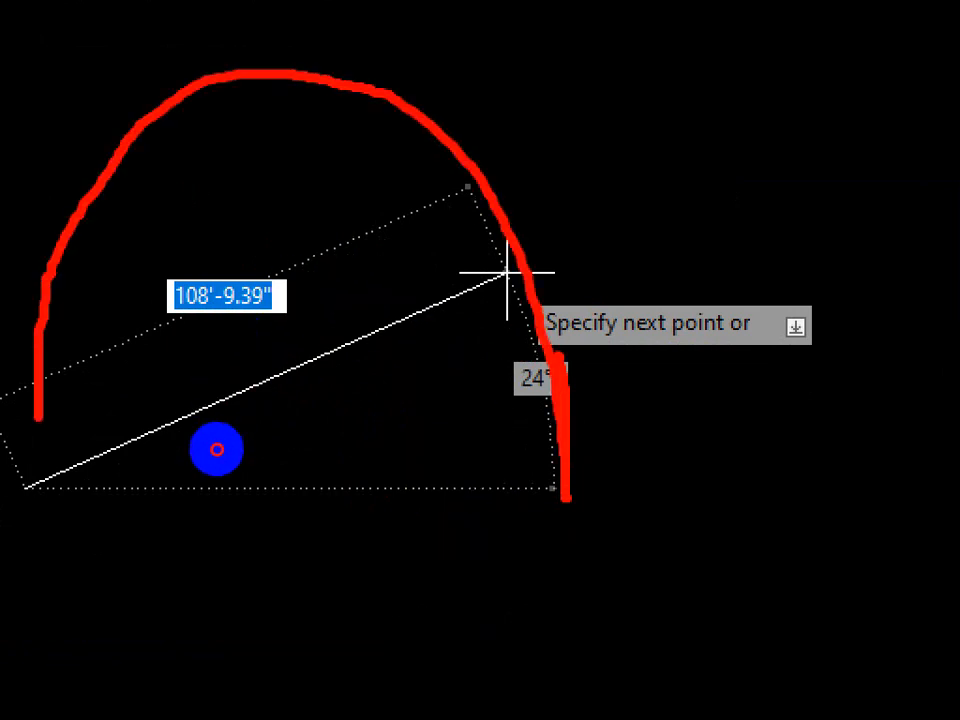
{"action": "key", "text": "Escape"}
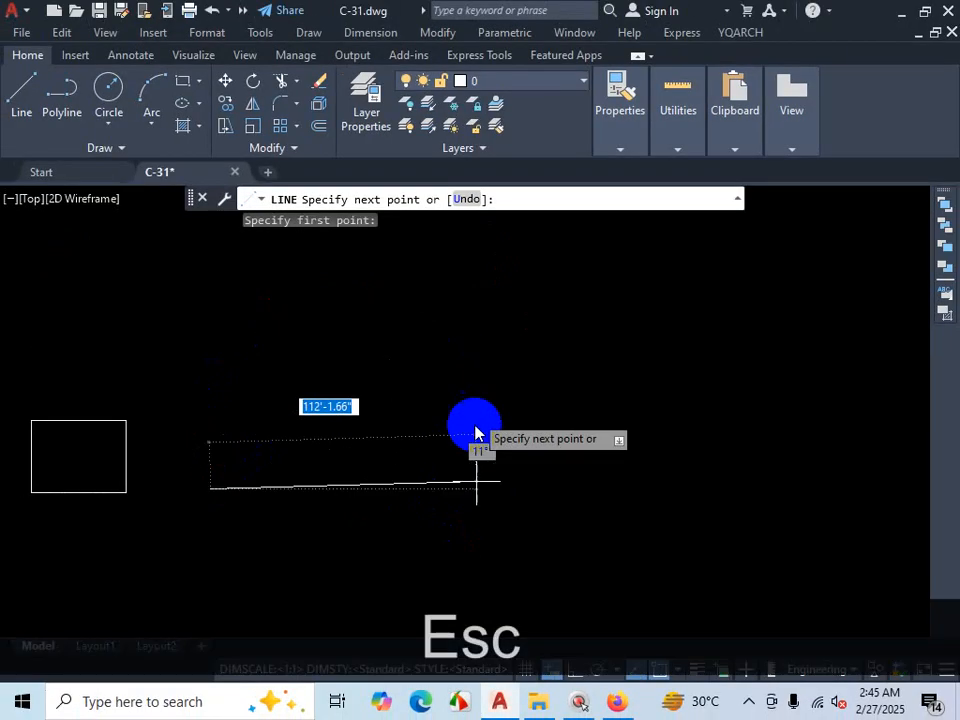
{"action": "key", "text": "ctrl+1"}
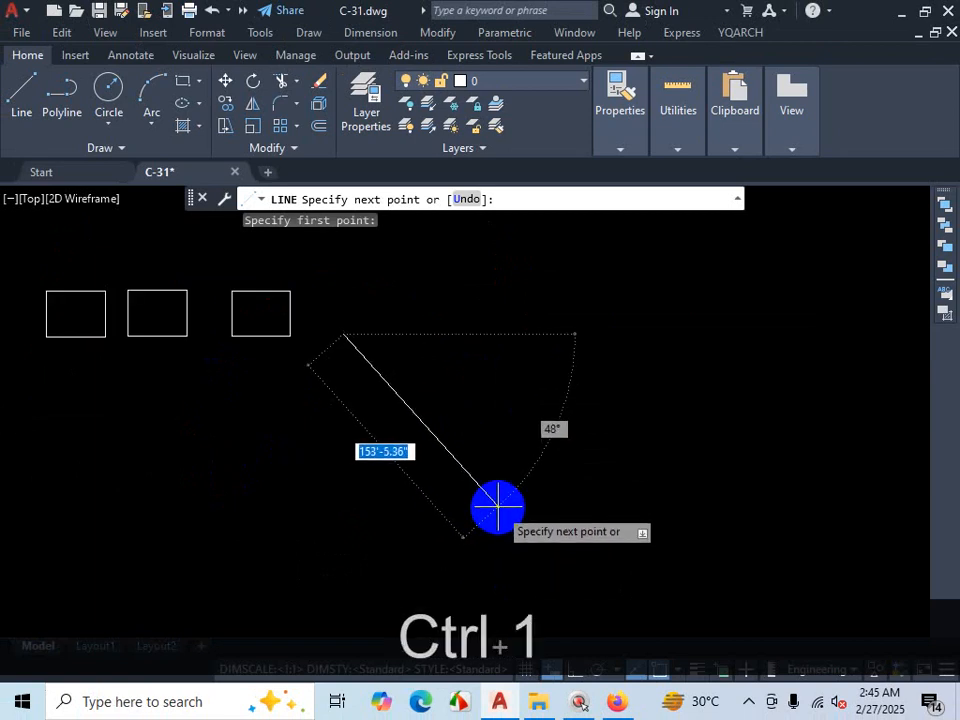
{"action": "left_click_drag", "start_coordinate": [531, 334], "coordinate": [385, 498]}
{"action": "left_click_drag", "start_coordinate": [270, 495], "coordinate": [86, 192]}
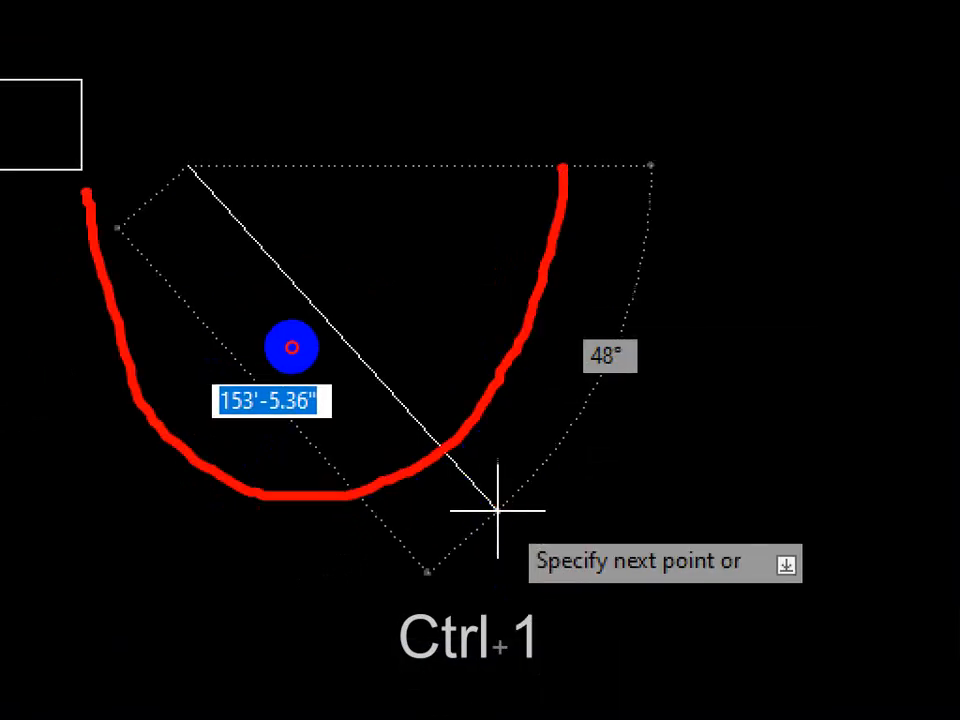
{"action": "mouse_move", "coordinate": [257, 312]}
{"action": "left_mouse_down"}
{"action": "mouse_move", "coordinate": [440, 453]}
{"action": "mouse_move", "coordinate": [507, 483]}
{"action": "left_mouse_up"}
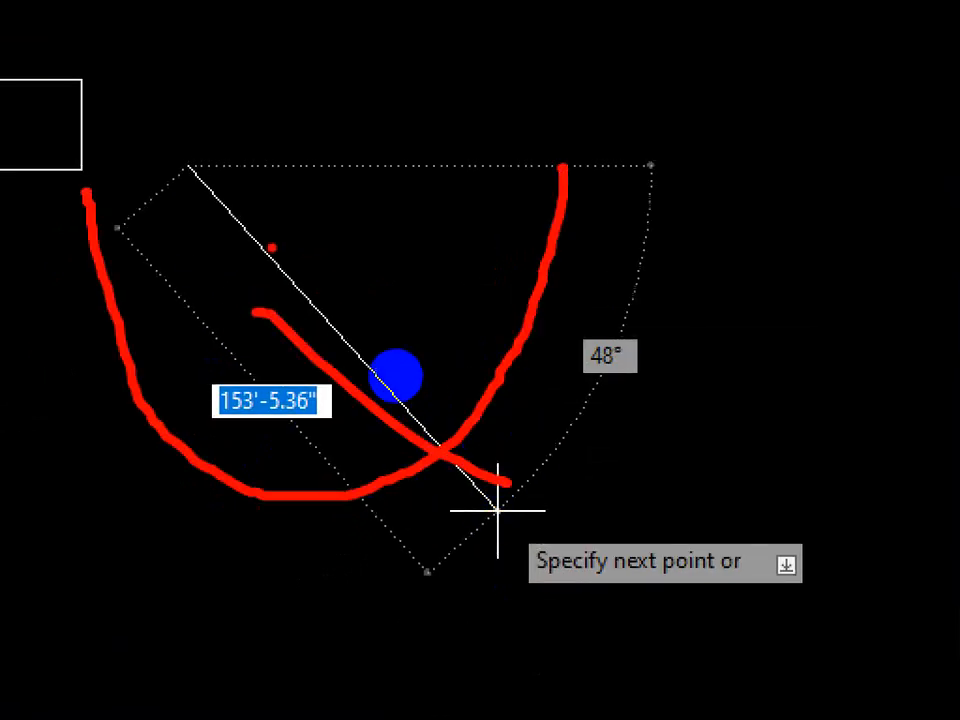
{"action": "mouse_move", "coordinate": [167, 157]}
{"action": "left_mouse_down"}
{"action": "mouse_move", "coordinate": [510, 13]}
{"action": "mouse_move", "coordinate": [571, 10]}
{"action": "left_mouse_up"}
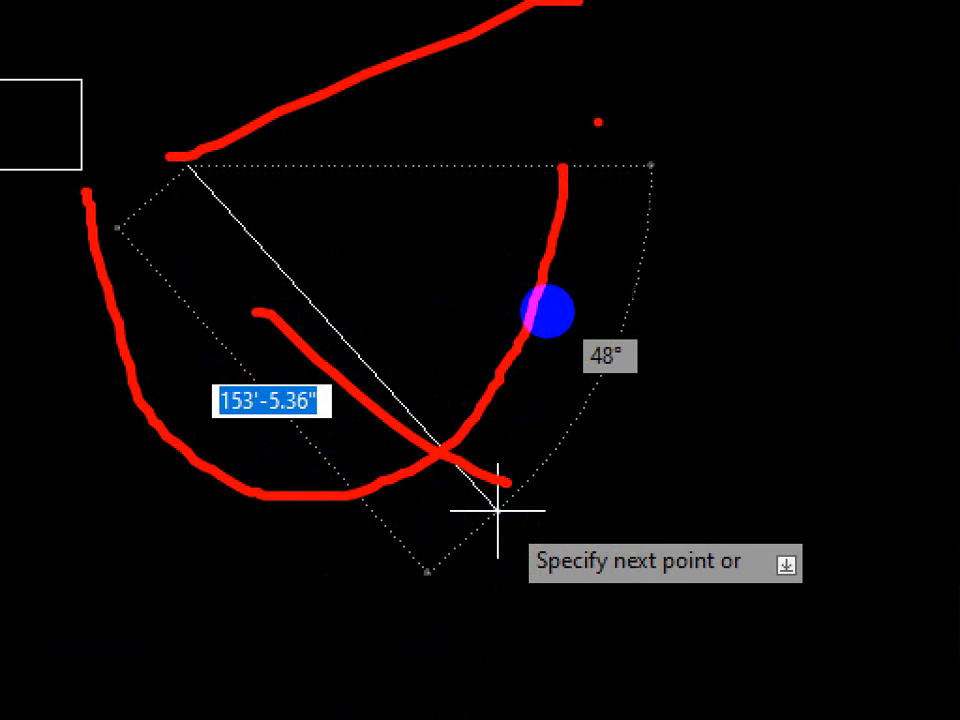
{"action": "key", "text": "Escape"}
{"action": "scroll", "coordinate": [540, 366], "scroll_direction": "down", "scroll_amount": 4}
{"action": "scroll", "coordinate": [461, 353], "scroll_direction": "up", "scroll_amount": 4}
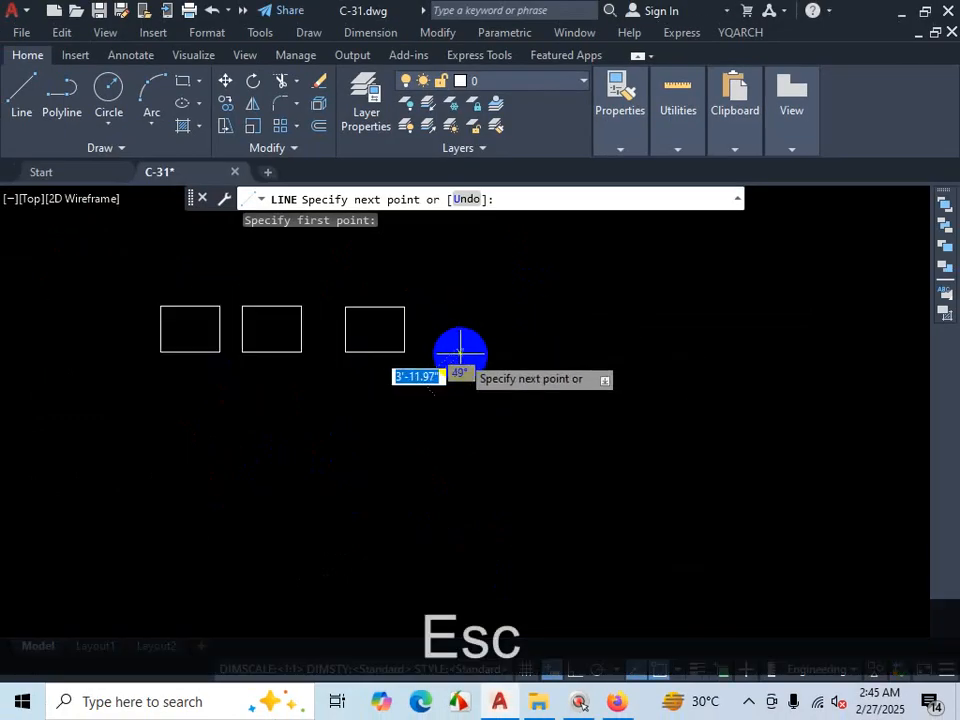
{"action": "scroll", "coordinate": [460, 350], "scroll_direction": "up", "scroll_amount": 2}
{"action": "scroll", "coordinate": [445, 345], "scroll_direction": "up", "scroll_amount": 3}
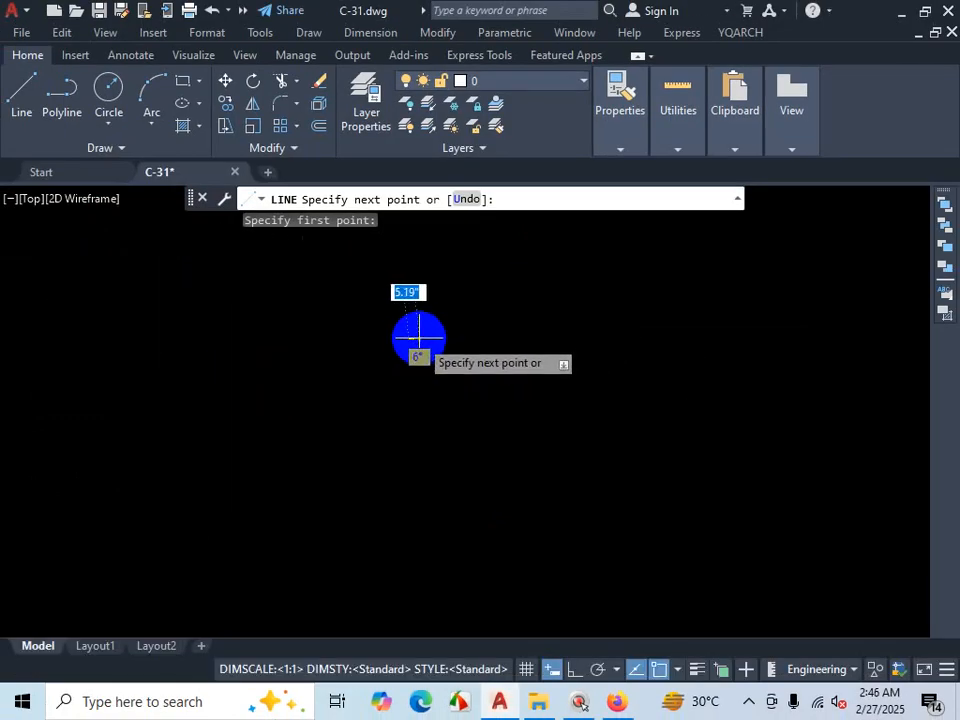
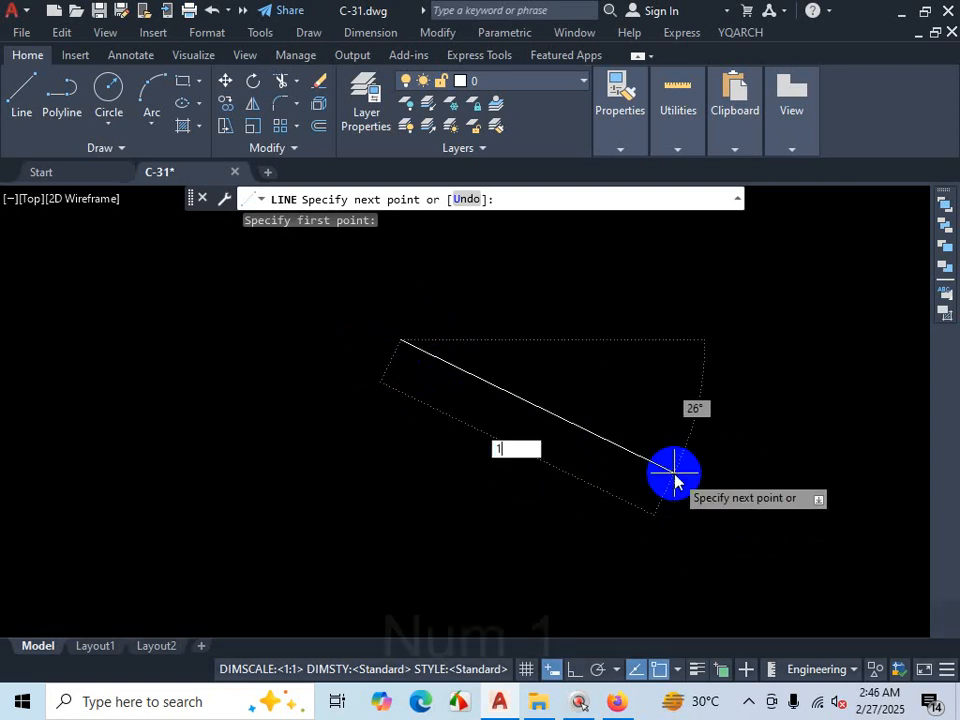
Step: Draw the line's first segment 100' long, rising at 30° from the start point beside the last rectangle
{"action": "type", "text": "00"}
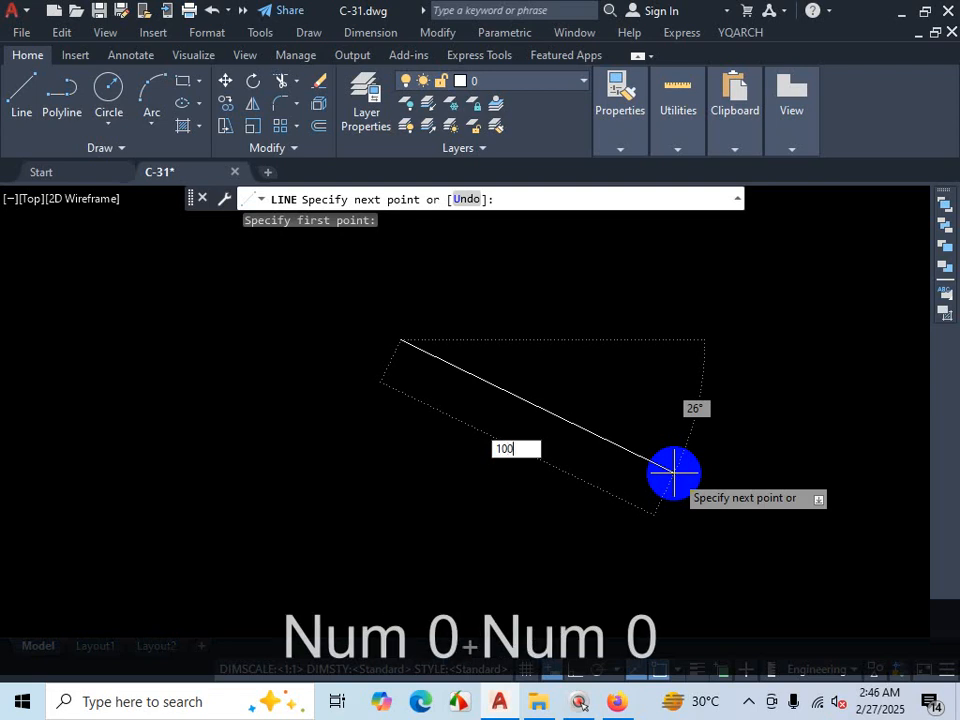
{"action": "type", "text": "'"}
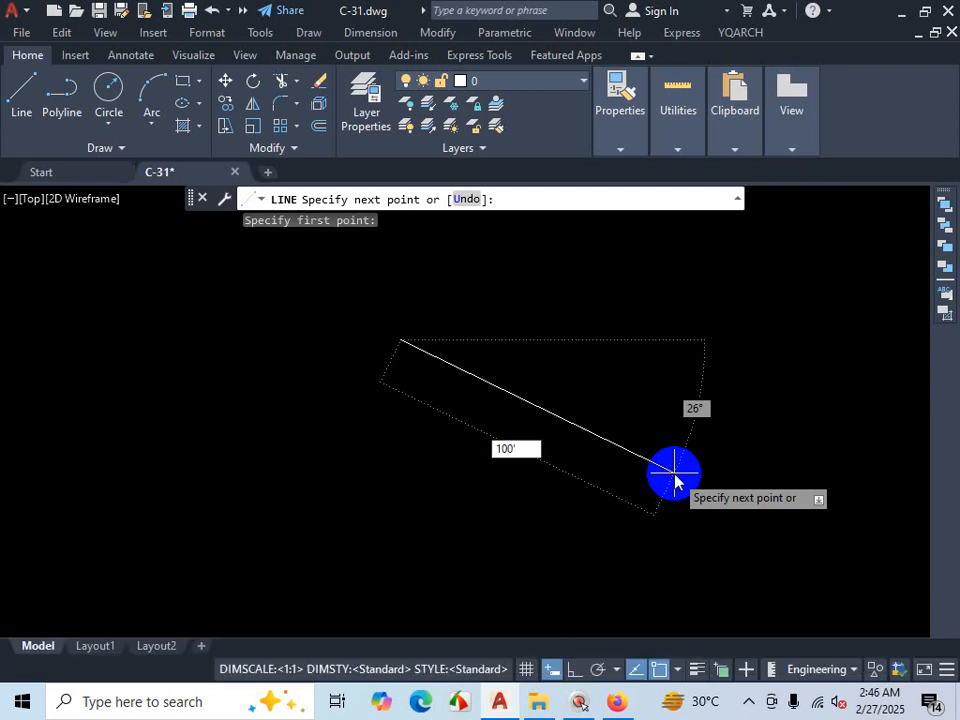
{"action": "key", "text": "Tab"}
{"action": "scroll", "coordinate": [648, 412], "scroll_direction": "down", "scroll_amount": 6}
{"action": "scroll", "coordinate": [560, 440], "scroll_direction": "down", "scroll_amount": 10}
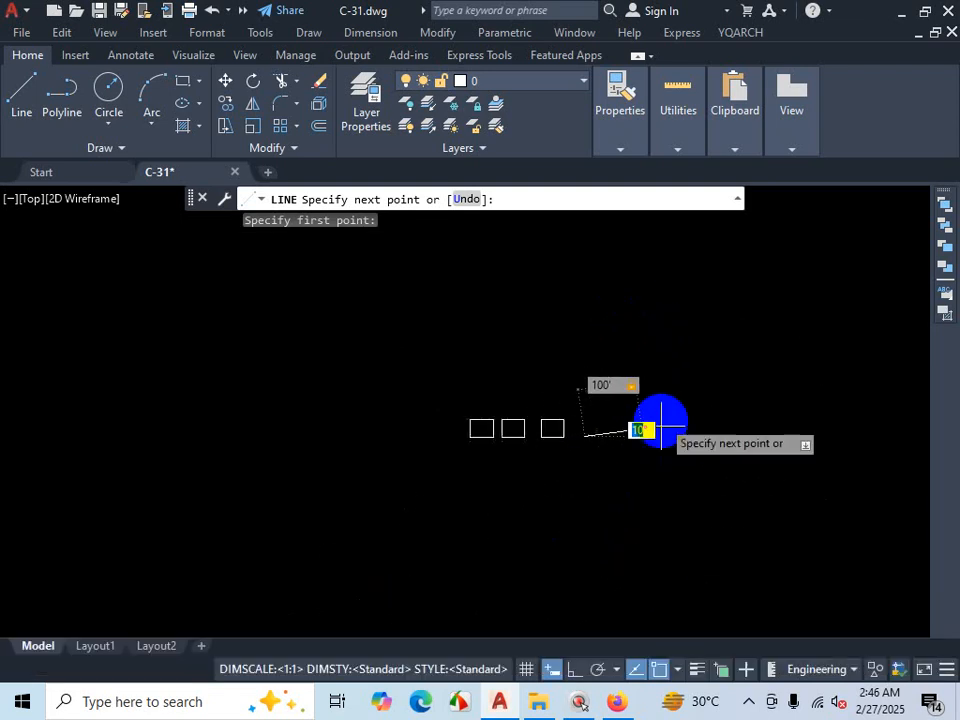
{"action": "scroll", "coordinate": [655, 410], "scroll_direction": "up", "scroll_amount": 2}
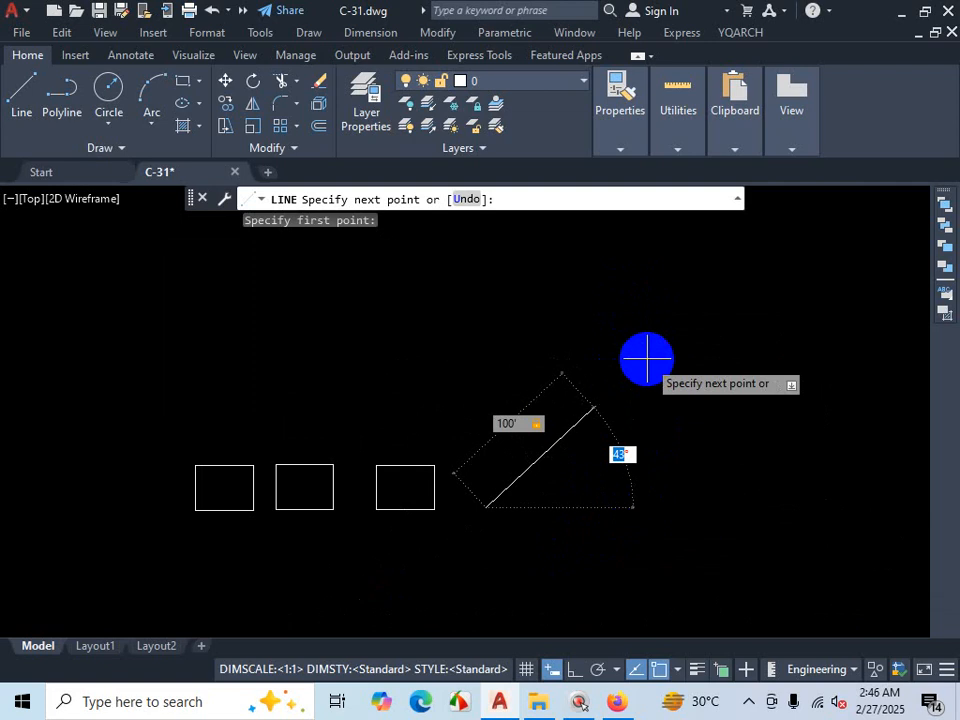
{"action": "type", "text": "30"}
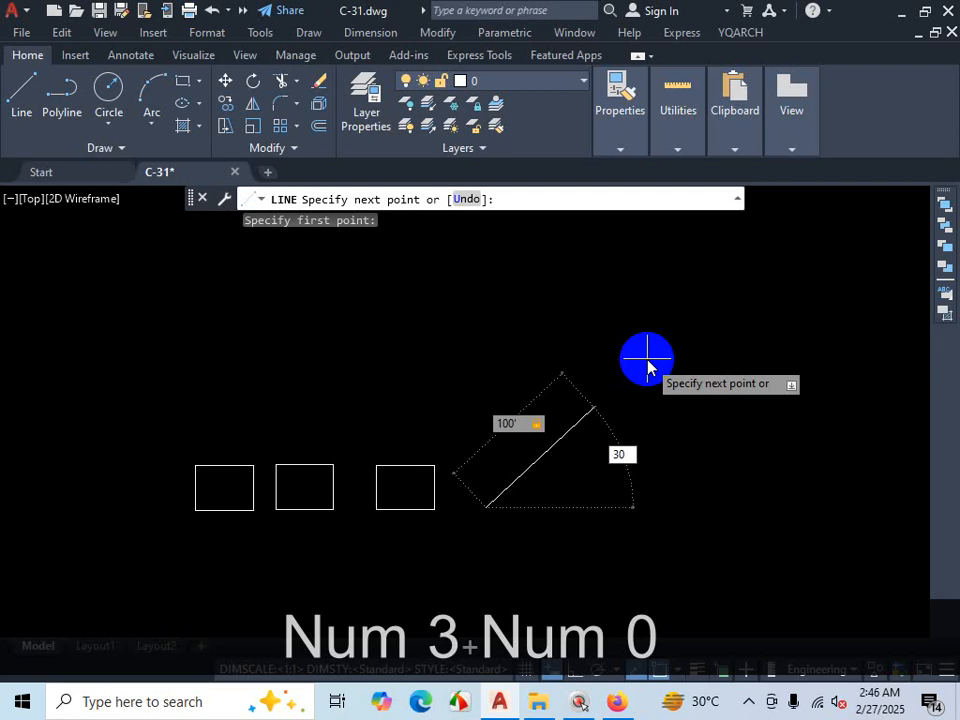
{"action": "key", "text": "Return"}
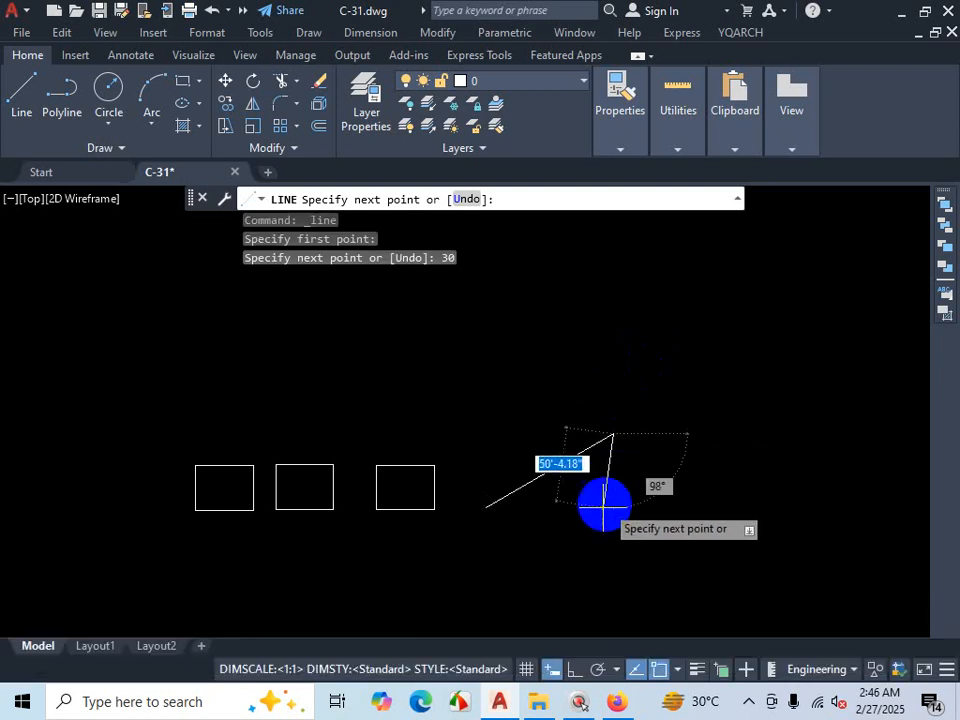
Step: Draw the line's second segment 150' long at 0°, running horizontally from the upper end of the inclined segment
{"action": "scroll", "coordinate": [594, 524], "scroll_direction": "up", "scroll_amount": 2}
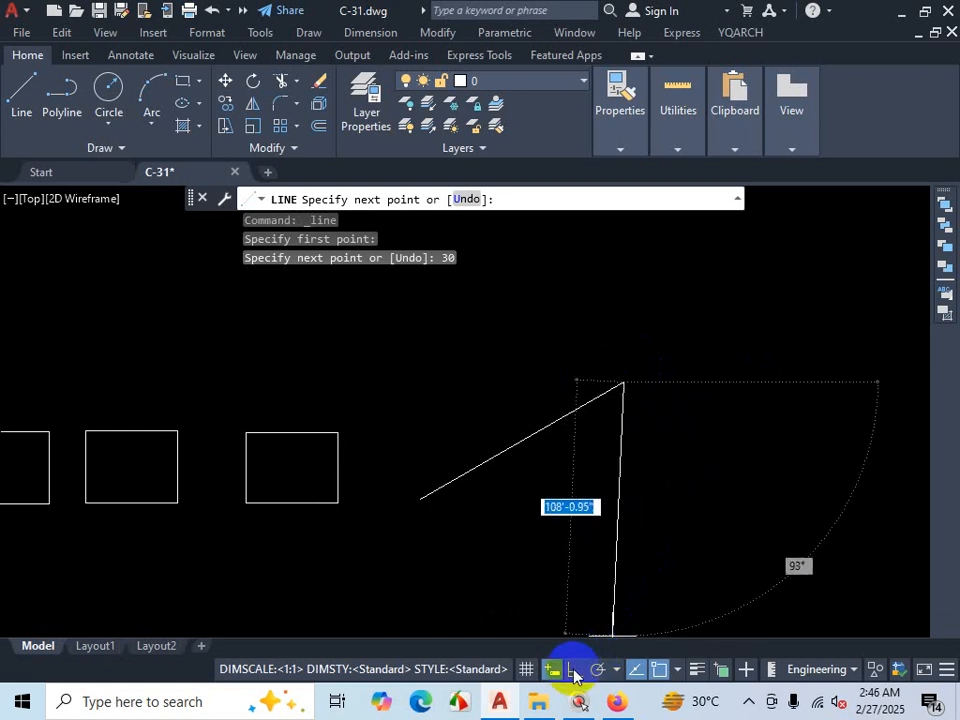
{"action": "scroll", "coordinate": [588, 495], "scroll_direction": "down", "scroll_amount": 3}
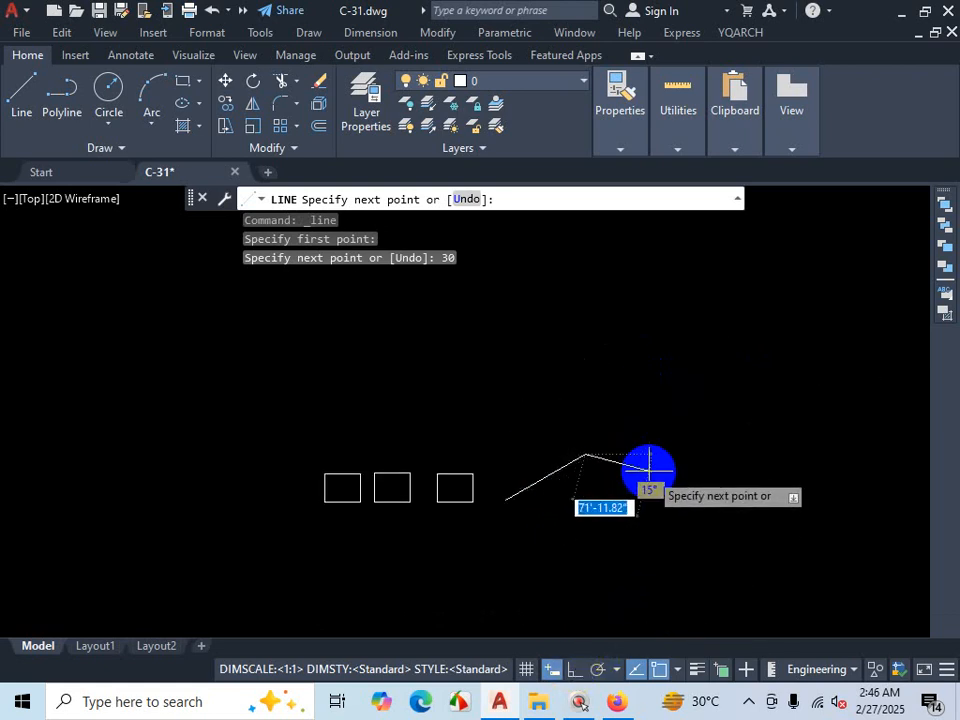
{"action": "scroll", "coordinate": [665, 450], "scroll_direction": "up", "scroll_amount": 3}
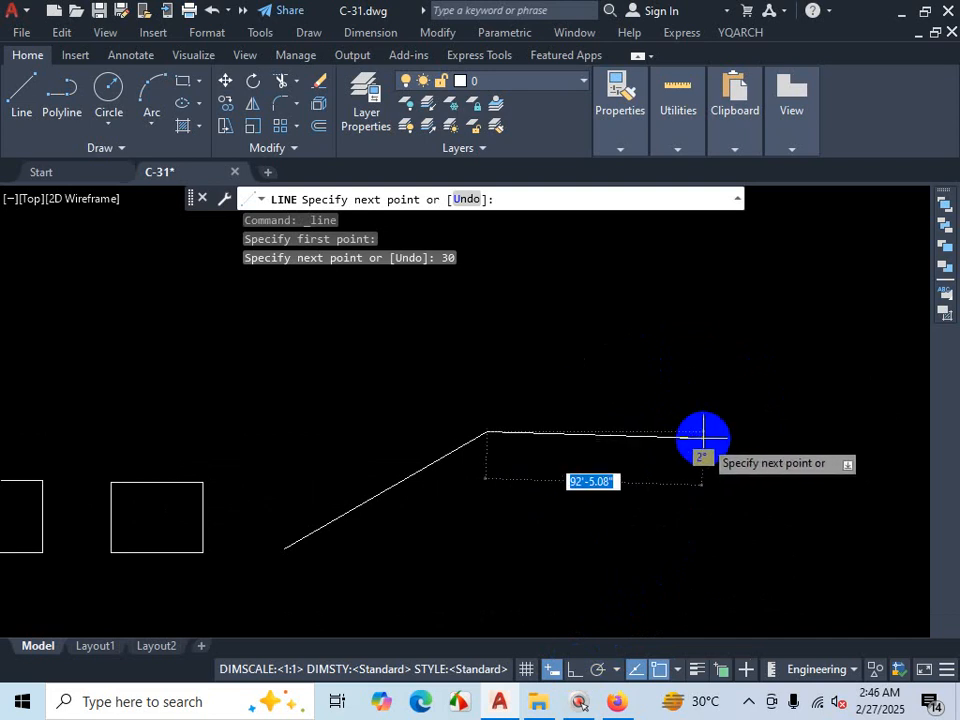
{"action": "type", "text": "150'"}
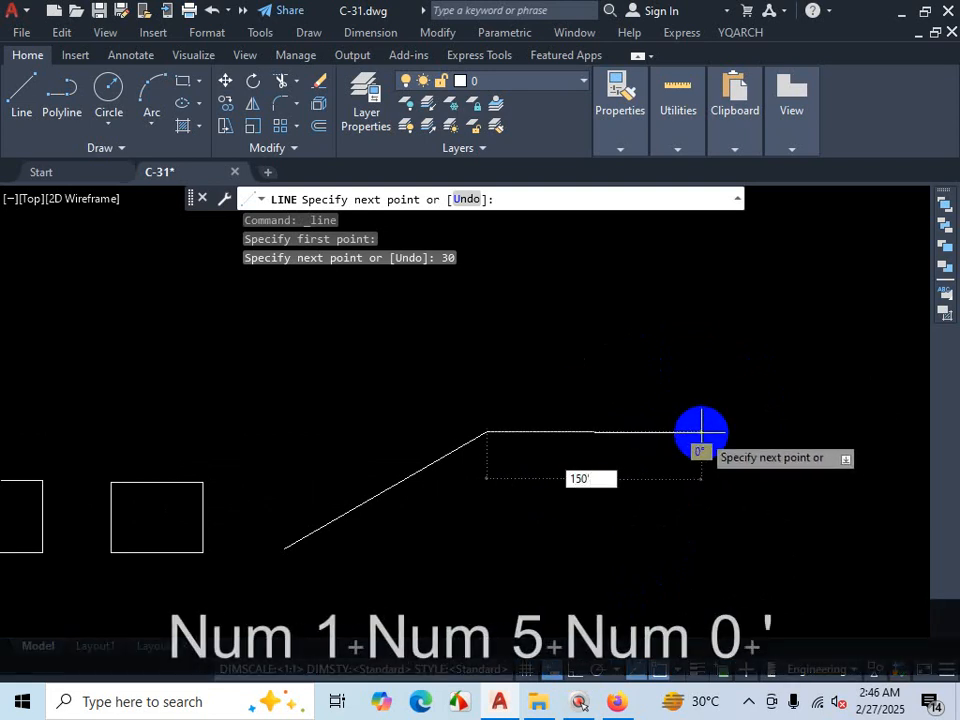
{"action": "key", "text": "Tab"}
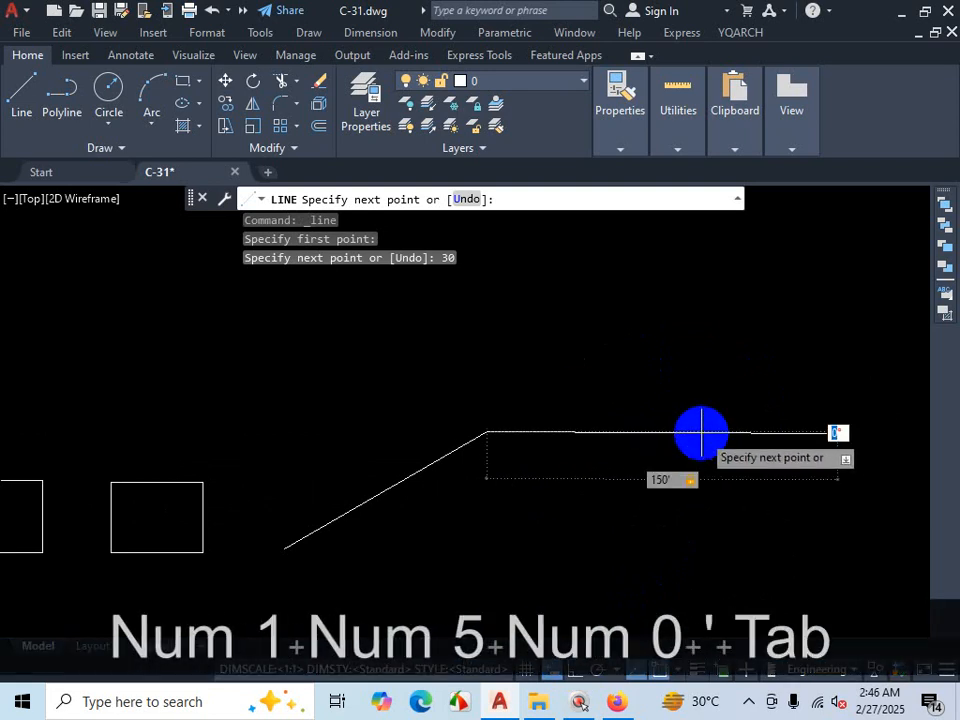
{"action": "type", "text": "0"}
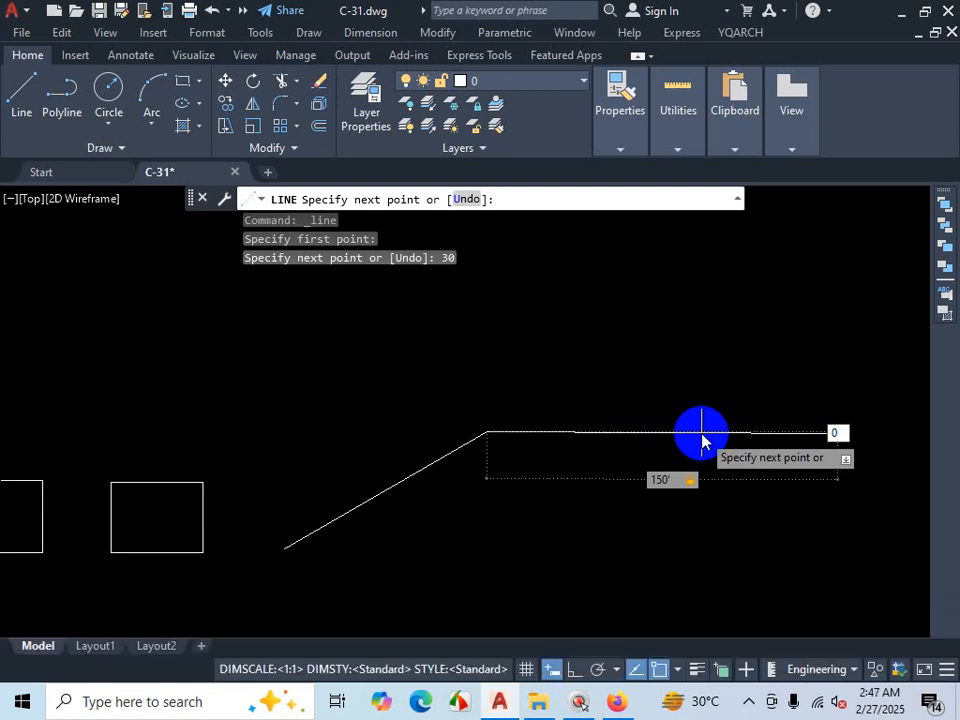
{"action": "key", "text": "Return"}
Step: Annotate a magnified view with the 30° angle below the horizontal segment and the 150° sweep from its extension, then clear the markup
{"action": "scroll", "coordinate": [725, 465], "scroll_direction": "down", "scroll_amount": 4}
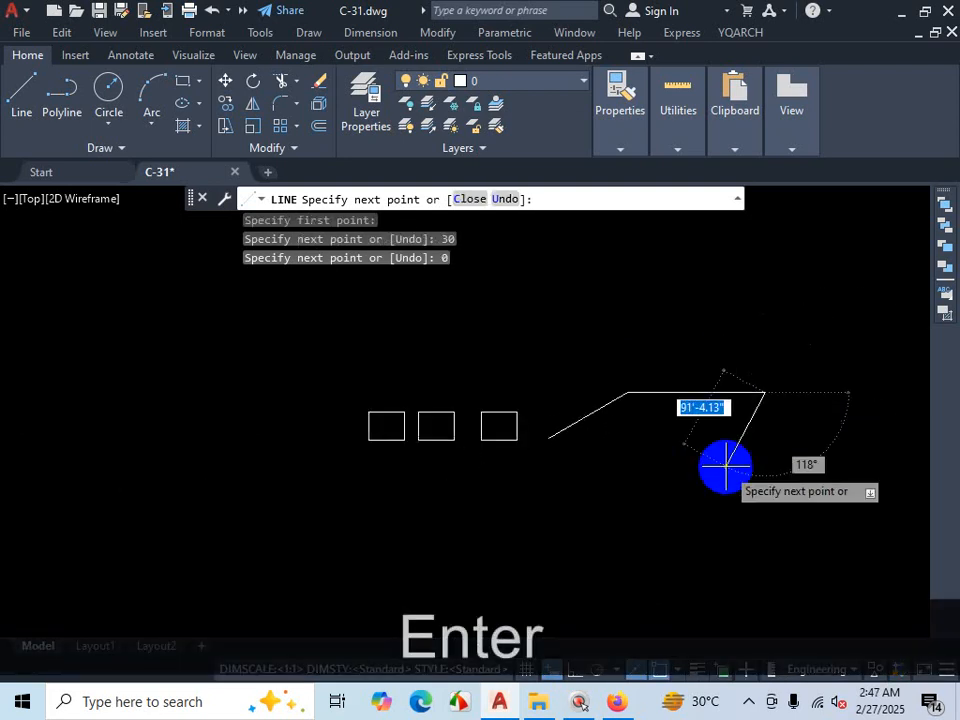
{"action": "scroll", "coordinate": [725, 465], "scroll_direction": "up", "scroll_amount": 2}
{"action": "scroll", "coordinate": [624, 521], "scroll_direction": "down", "scroll_amount": 2}
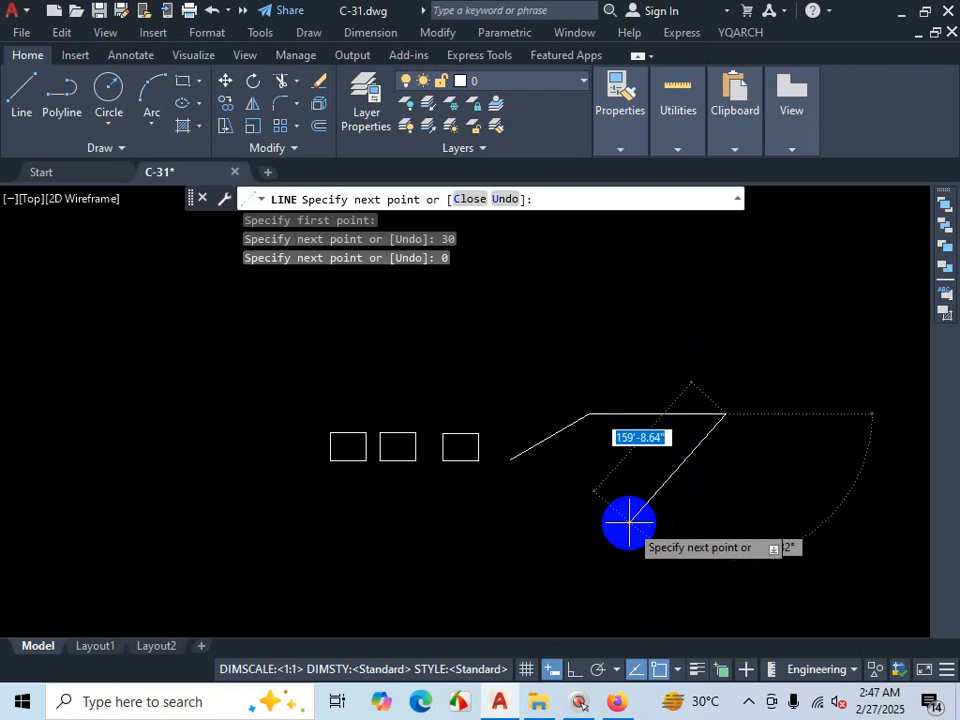
{"action": "scroll", "coordinate": [630, 521], "scroll_direction": "down", "scroll_amount": 4}
{"action": "scroll", "coordinate": [634, 521], "scroll_direction": "up", "scroll_amount": 4}
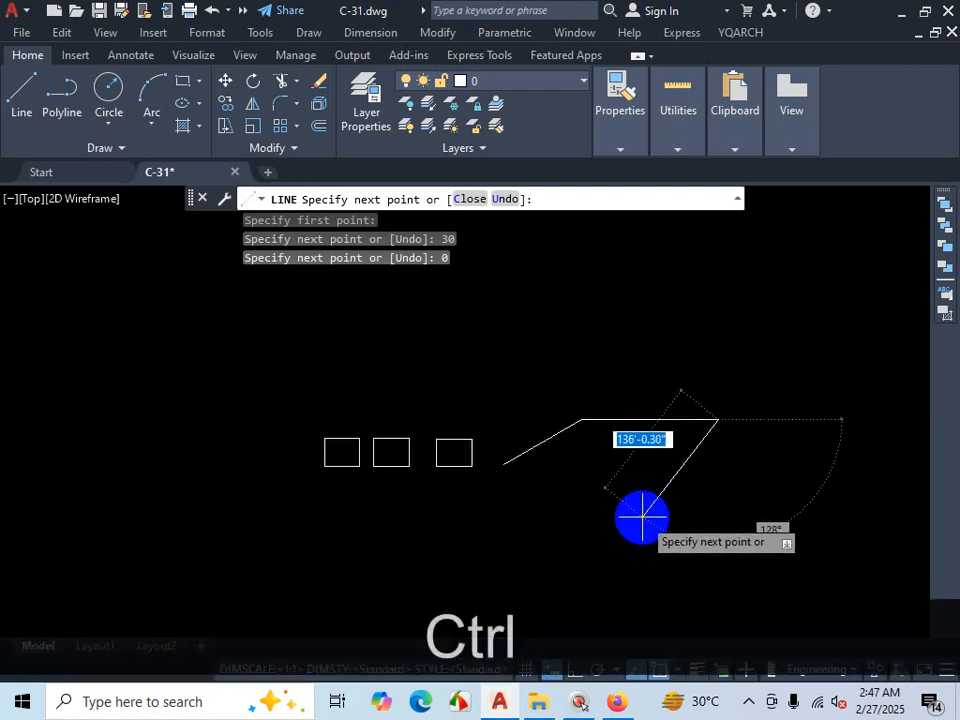
{"action": "key", "text": "ctrl+1"}
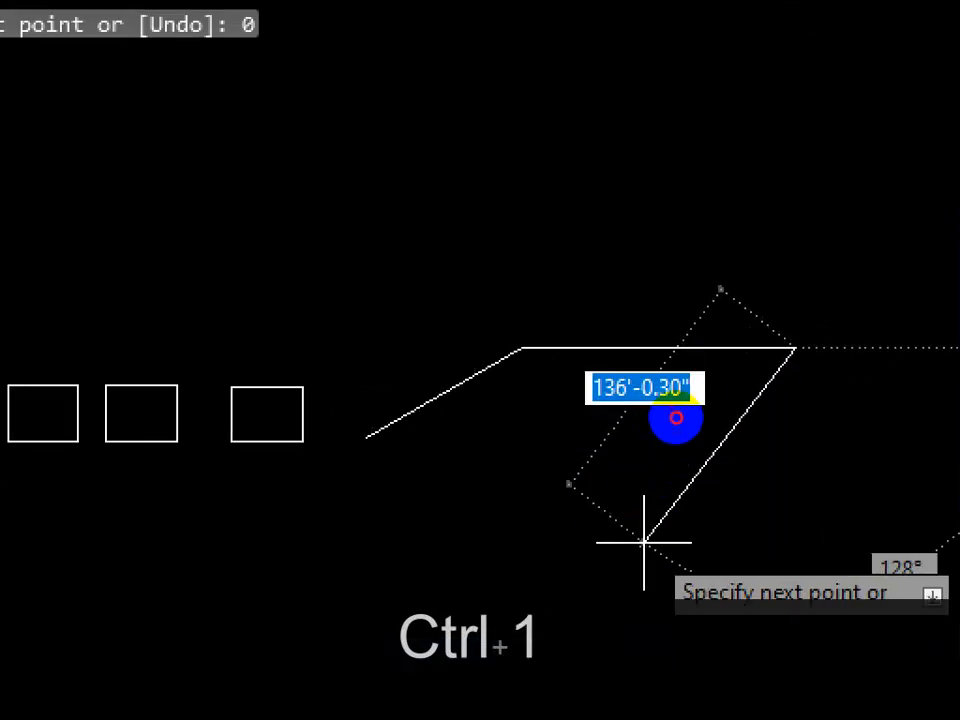
{"action": "left_click_drag", "start_coordinate": [710, 343], "coordinate": [765, 437]}
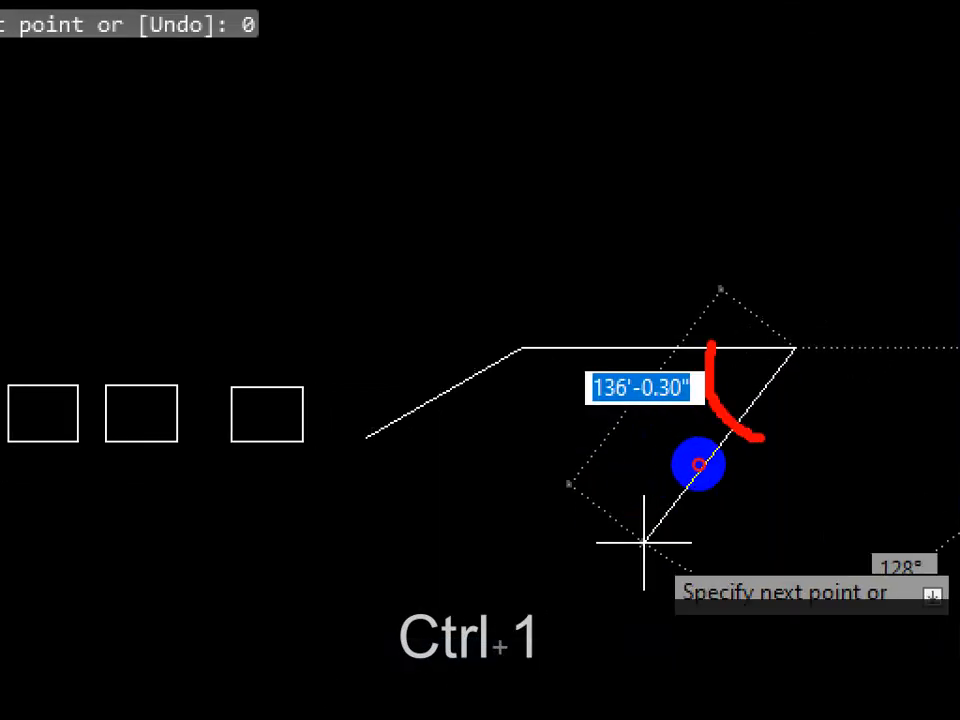
{"action": "left_click", "coordinate": [602, 422]}
{"action": "mouse_move", "coordinate": [603, 414]}
{"action": "left_mouse_down"}
{"action": "mouse_move", "coordinate": [643, 440]}
{"action": "mouse_move", "coordinate": [643, 412]}
{"action": "mouse_move", "coordinate": [672, 420]}
{"action": "left_mouse_up"}
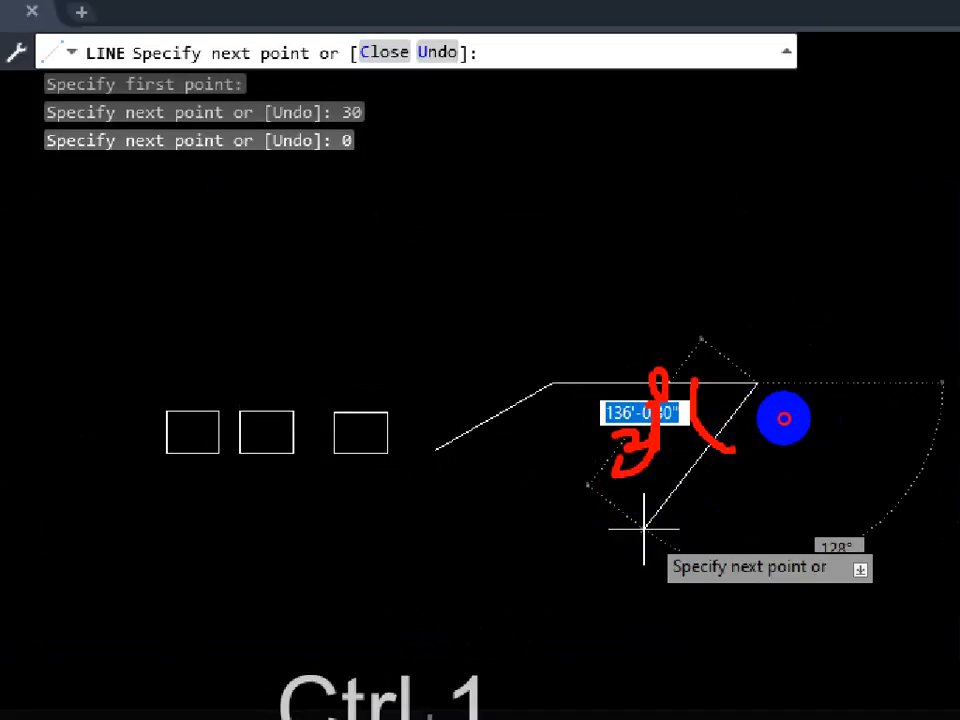
{"action": "left_click_drag", "start_coordinate": [859, 380], "coordinate": [834, 449]}
{"action": "left_click_drag", "start_coordinate": [770, 462], "coordinate": [713, 481]}
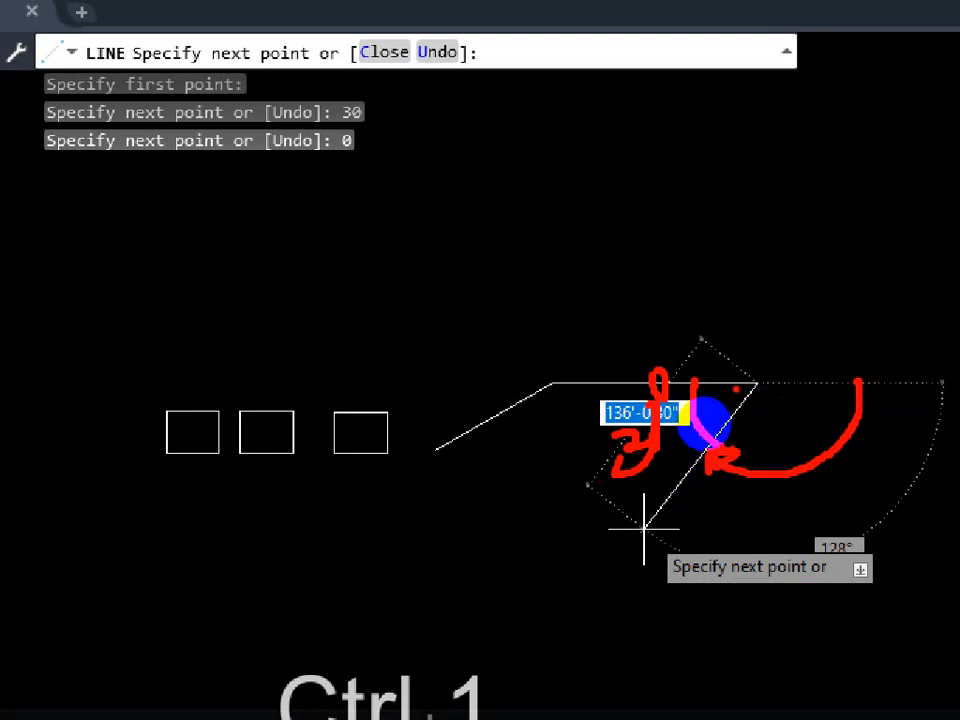
{"action": "mouse_move", "coordinate": [678, 378]}
{"action": "left_mouse_down"}
{"action": "mouse_move", "coordinate": [757, 376]}
{"action": "mouse_move", "coordinate": [688, 442]}
{"action": "left_mouse_up"}
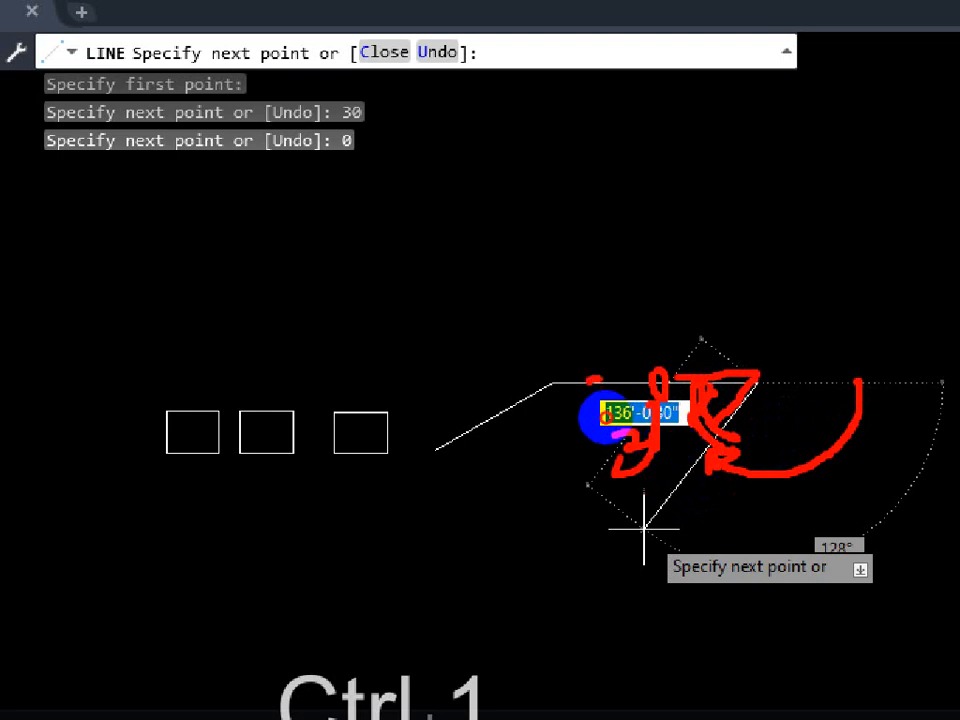
{"action": "left_click_drag", "start_coordinate": [590, 381], "coordinate": [867, 372]}
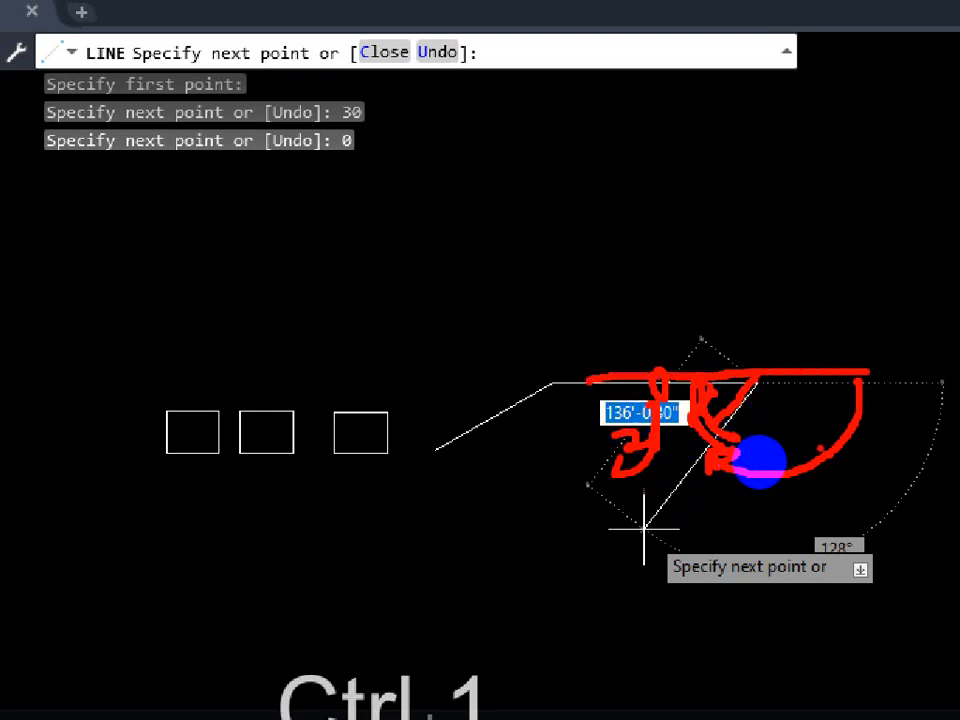
{"action": "left_click_drag", "start_coordinate": [834, 485], "coordinate": [840, 506]}
{"action": "mouse_move", "coordinate": [866, 452]}
{"action": "left_mouse_down"}
{"action": "mouse_move", "coordinate": [861, 493]}
{"action": "mouse_move", "coordinate": [880, 458]}
{"action": "left_mouse_up"}
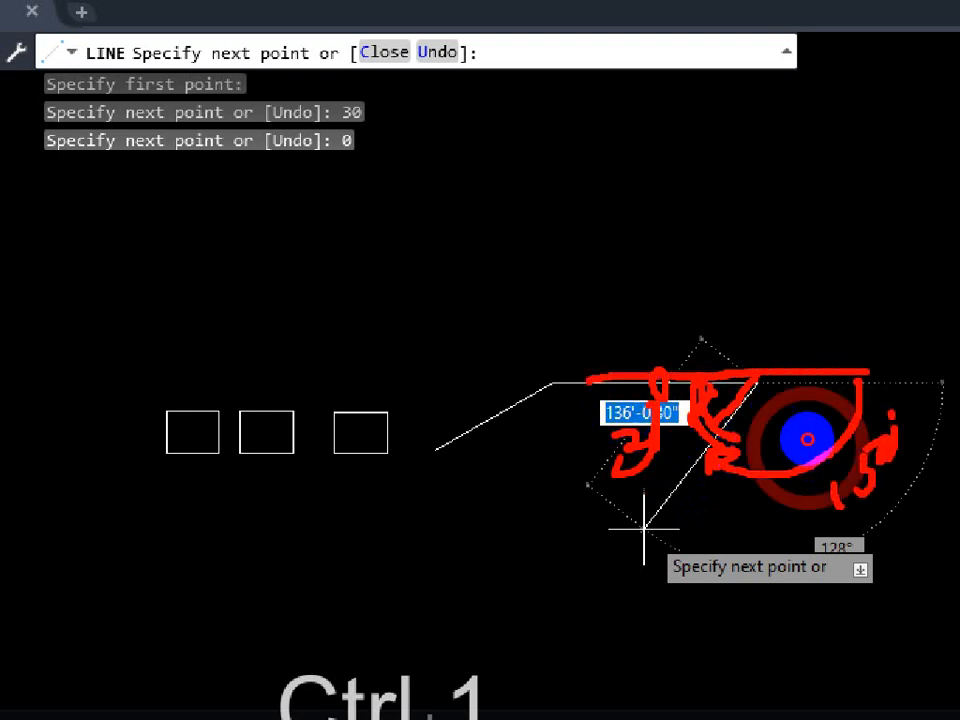
{"action": "key", "text": "Escape"}
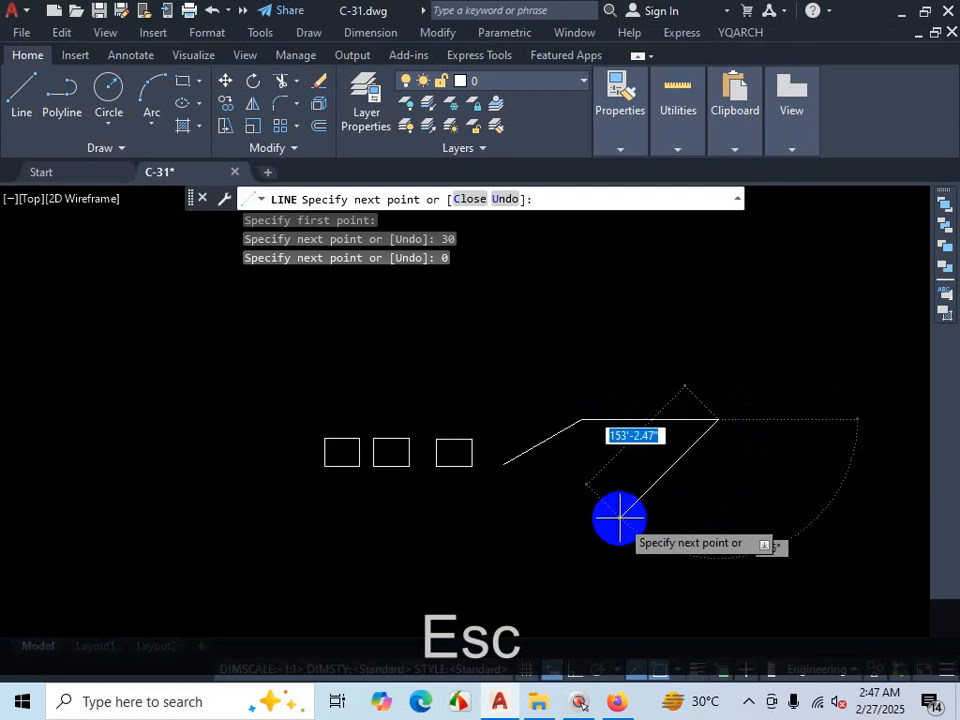
Step: Draw the third segment 150' long at 150° below the horizontal from the horizontal segment's far end, and end the line
{"action": "type", "text": "1"}
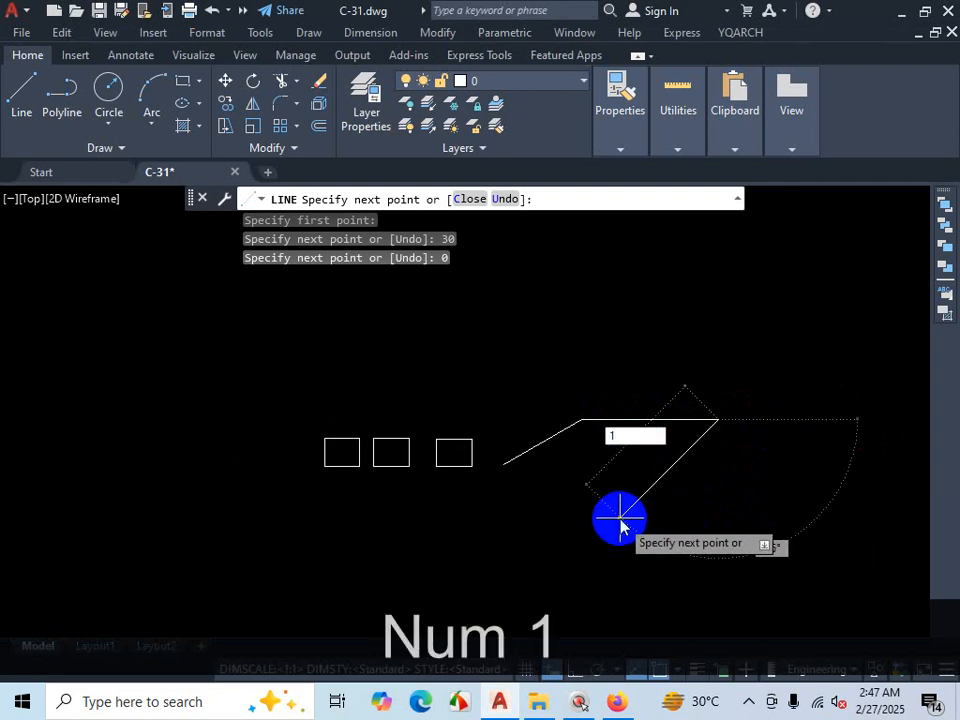
{"action": "type", "text": "50'"}
{"action": "key", "text": "Tab"}
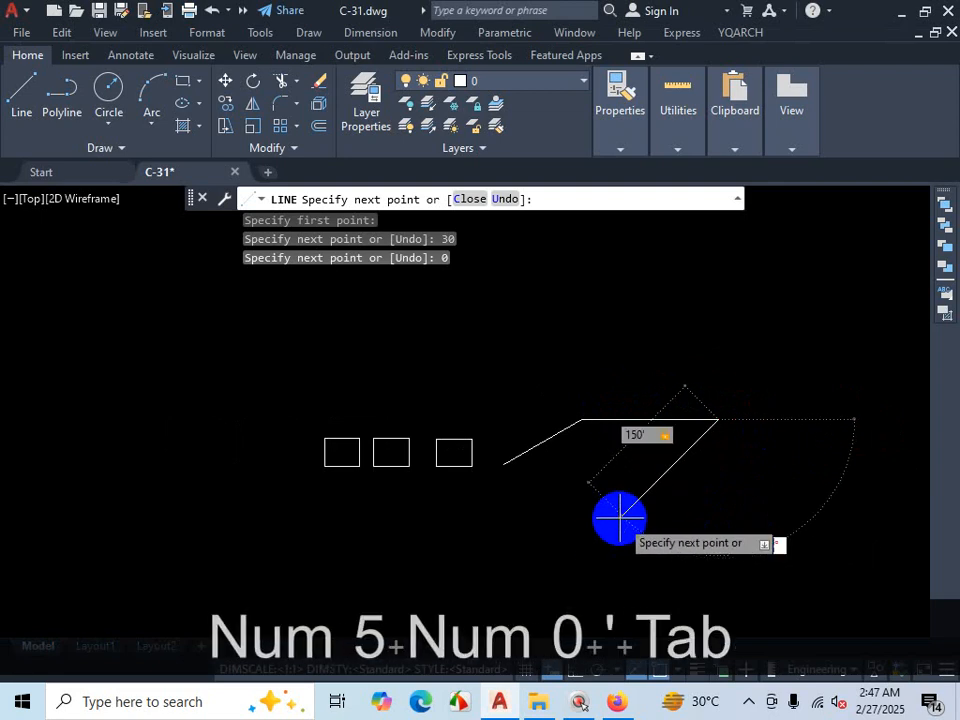
{"action": "type", "text": "150"}
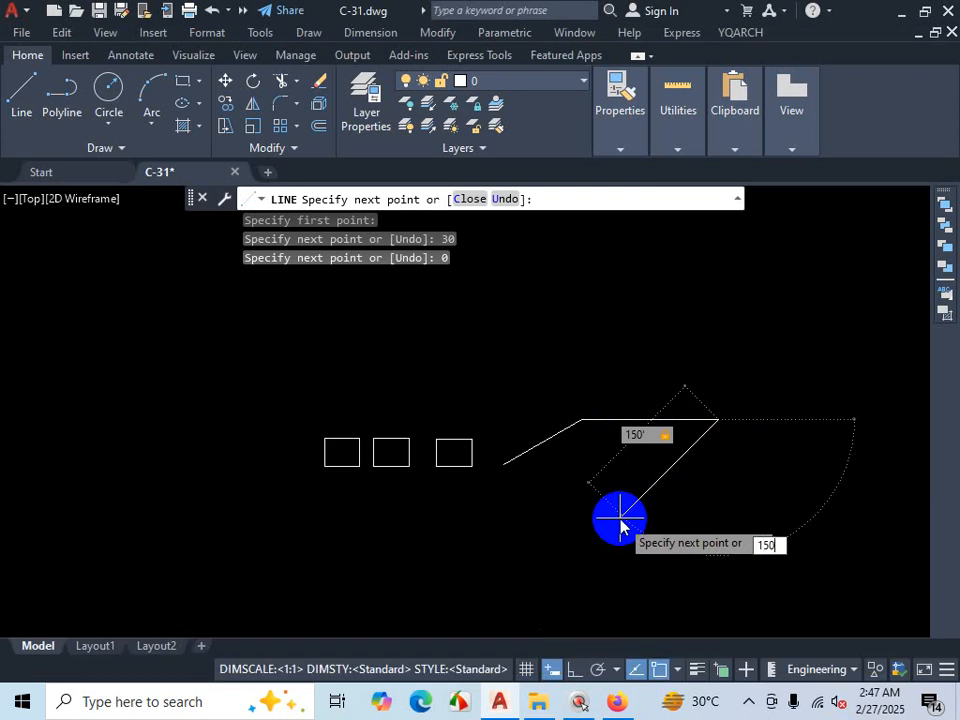
{"action": "key", "text": "Return"}
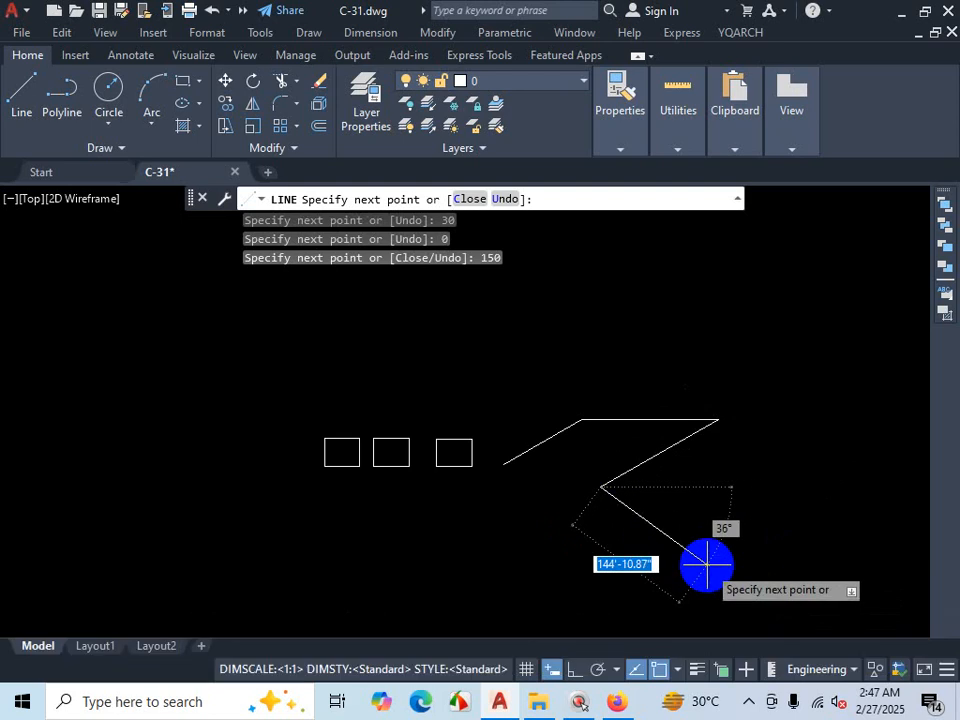
{"action": "key", "text": "Escape"}
{"action": "scroll", "coordinate": [736, 482], "scroll_direction": "down", "scroll_amount": 5}
{"action": "scroll", "coordinate": [638, 447], "scroll_direction": "up", "scroll_amount": 7}
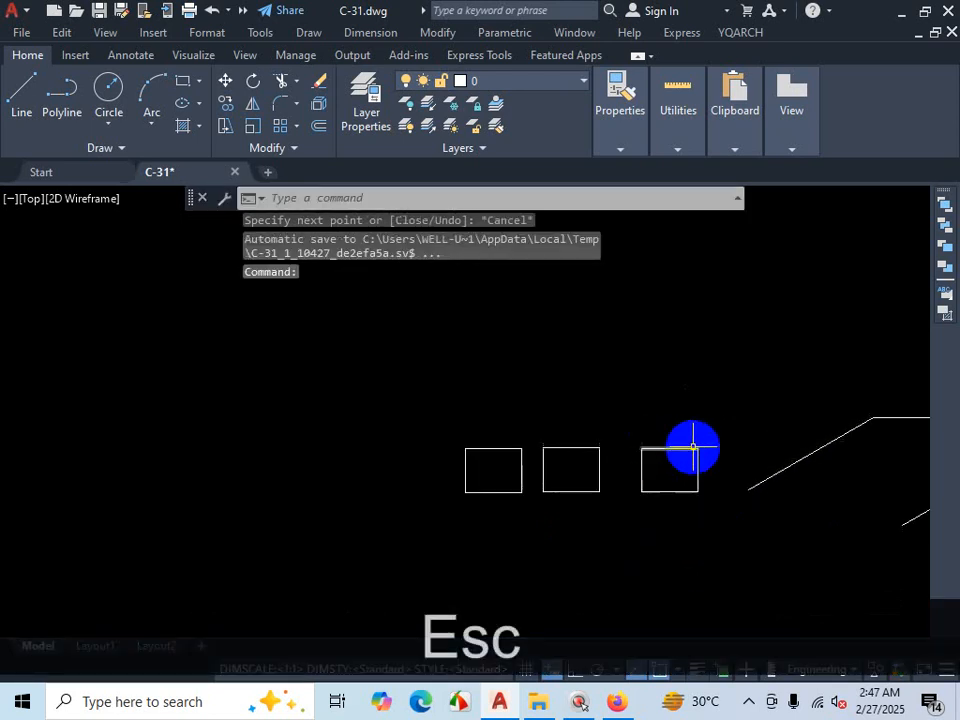
{"action": "scroll", "coordinate": [692, 447], "scroll_direction": "down", "scroll_amount": 5}
{"action": "scroll", "coordinate": [675, 461], "scroll_direction": "up", "scroll_amount": 5}
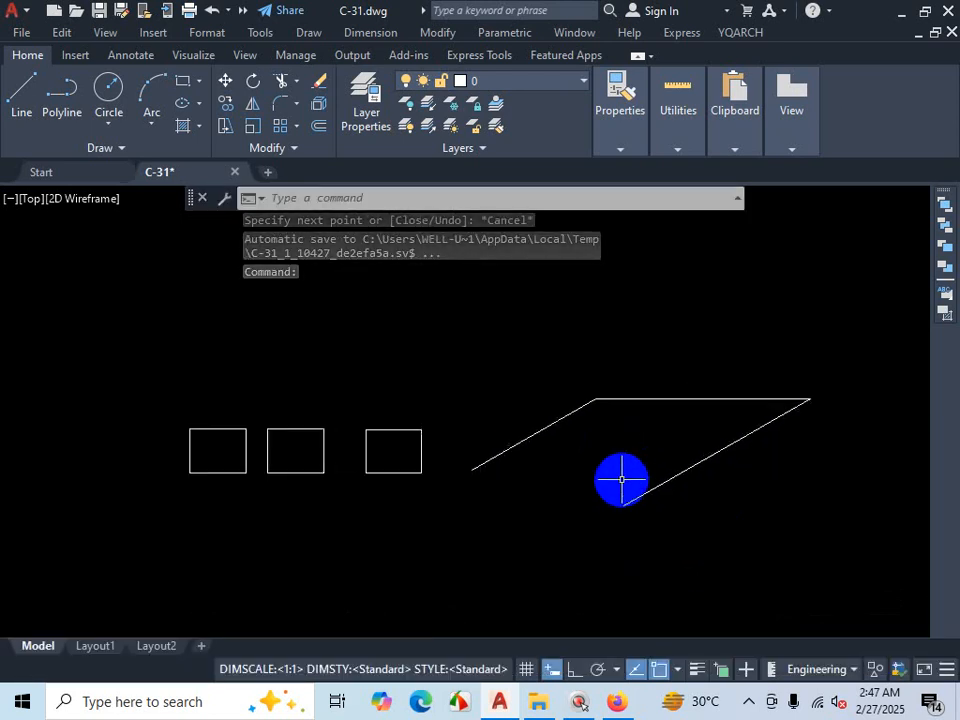
{"action": "scroll", "coordinate": [688, 500], "scroll_direction": "down", "scroll_amount": 2}
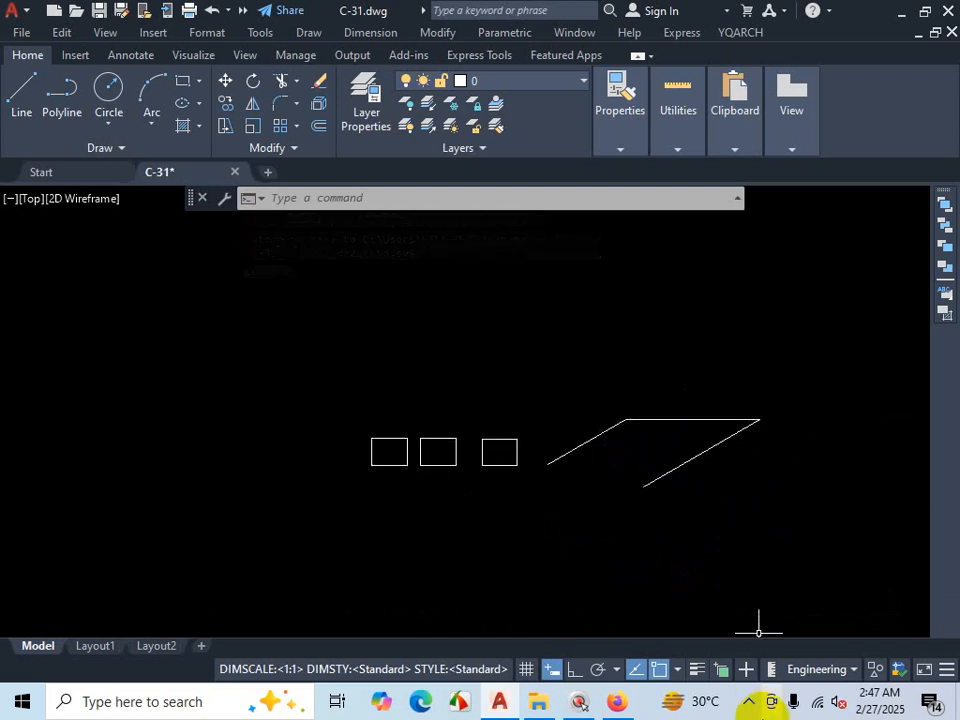